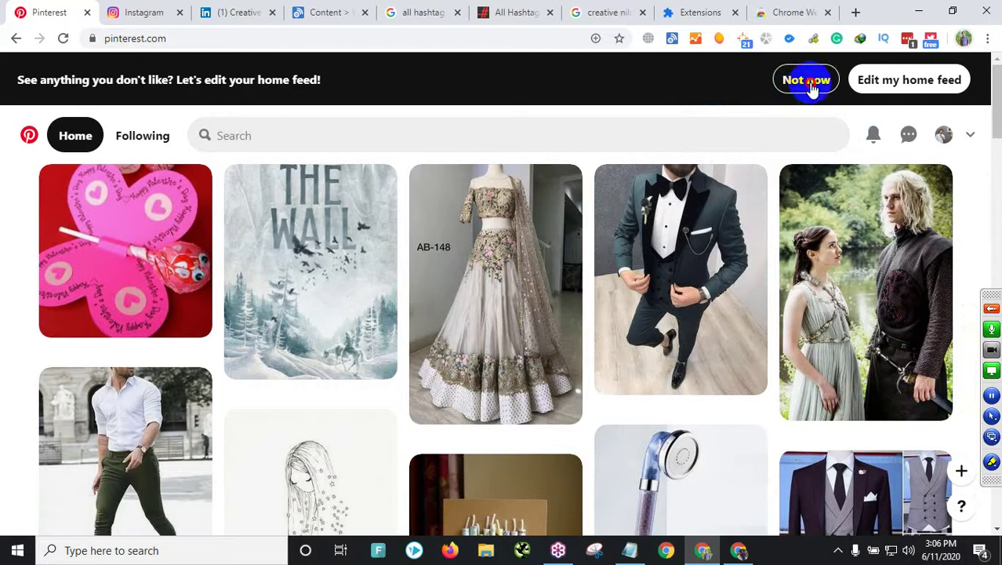
Step: Dismiss the home-feed editing banner and go to the profile's boards page
{"action": "left_click", "coordinate": [808, 80]}
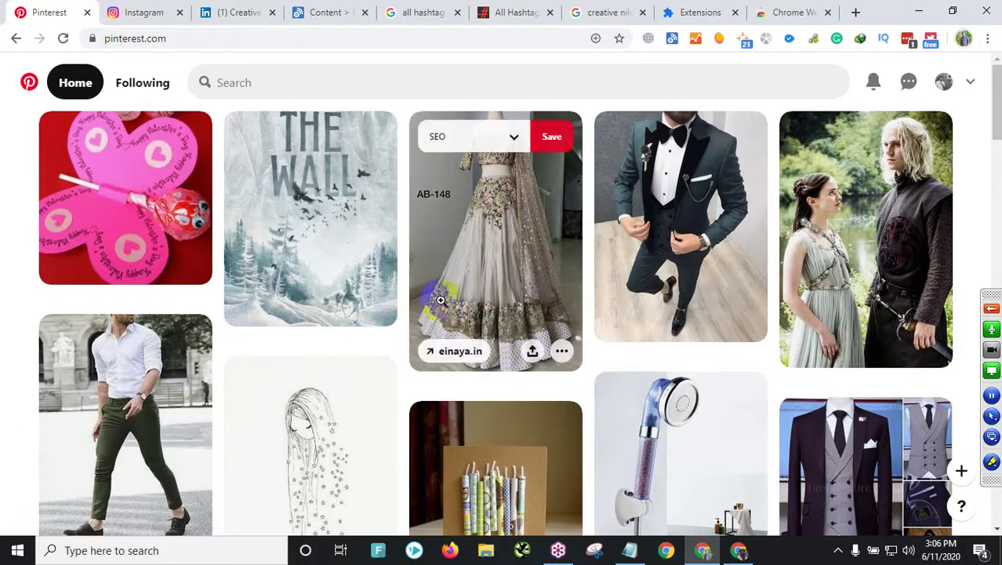
{"action": "scroll", "coordinate": [489, 353], "scroll_direction": "down", "scroll_amount": 1}
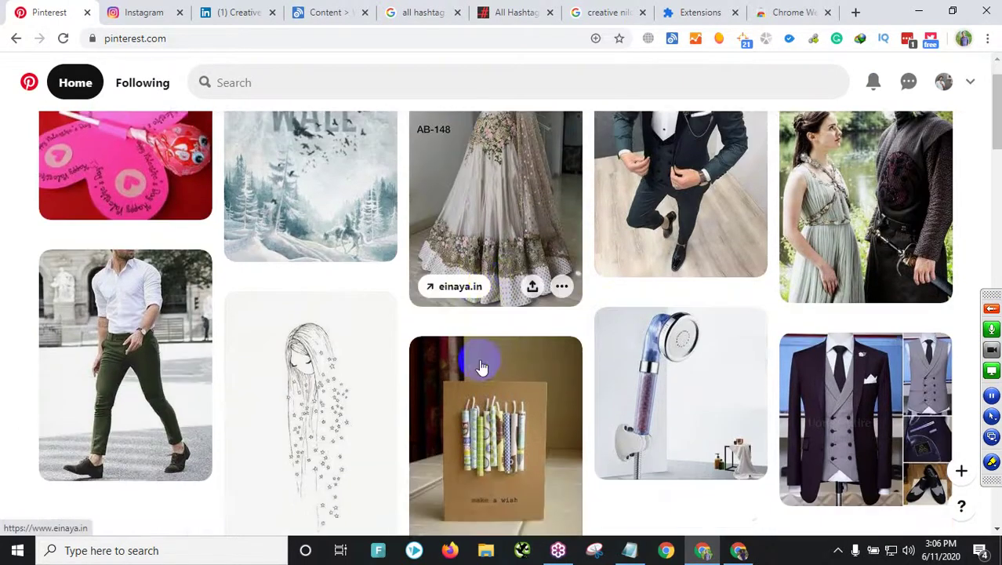
{"action": "scroll", "coordinate": [478, 357], "scroll_direction": "up", "scroll_amount": 1}
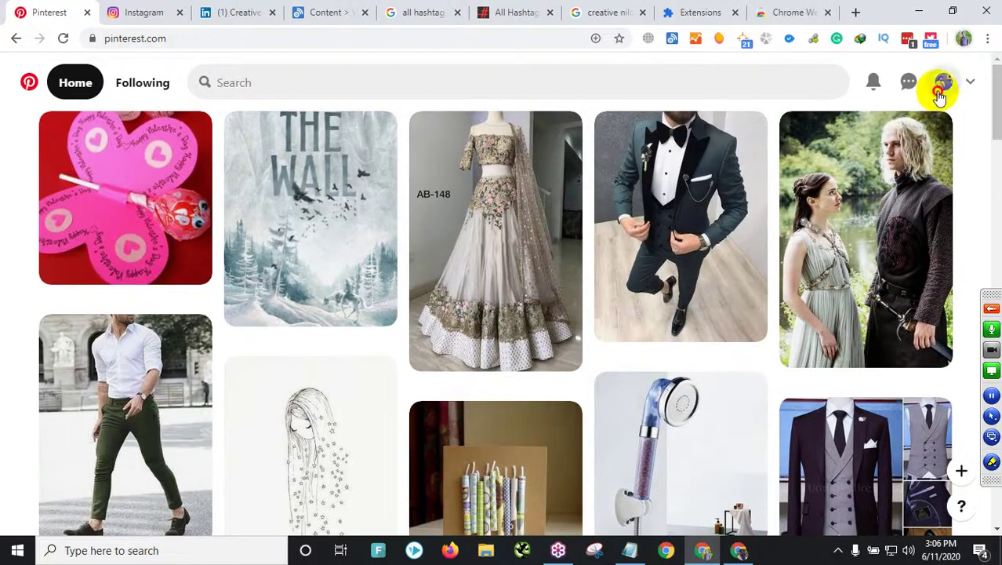
{"action": "left_click", "coordinate": [944, 82]}
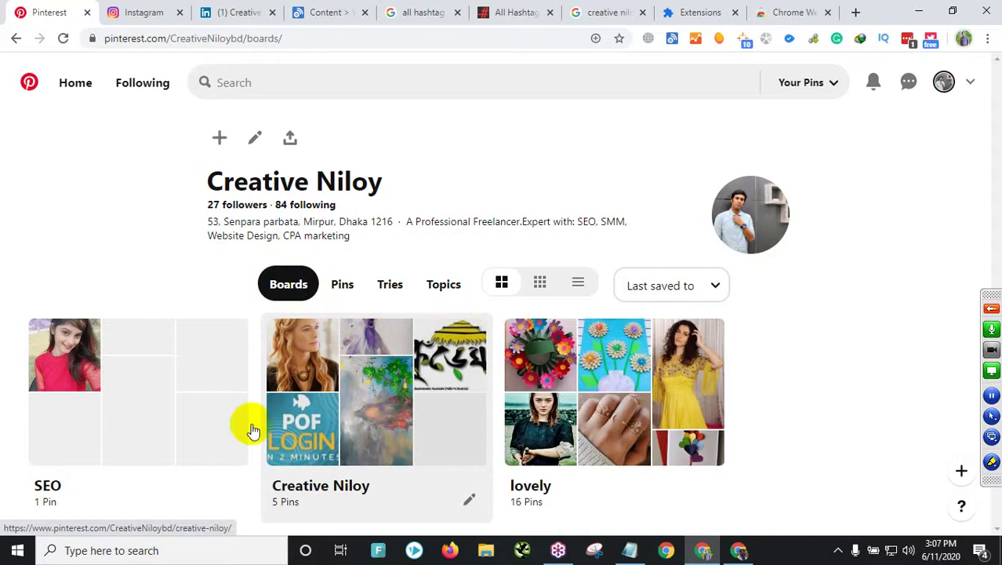
Step: Open the SEO board and delete its only Pin
{"action": "left_click", "coordinate": [83, 356]}
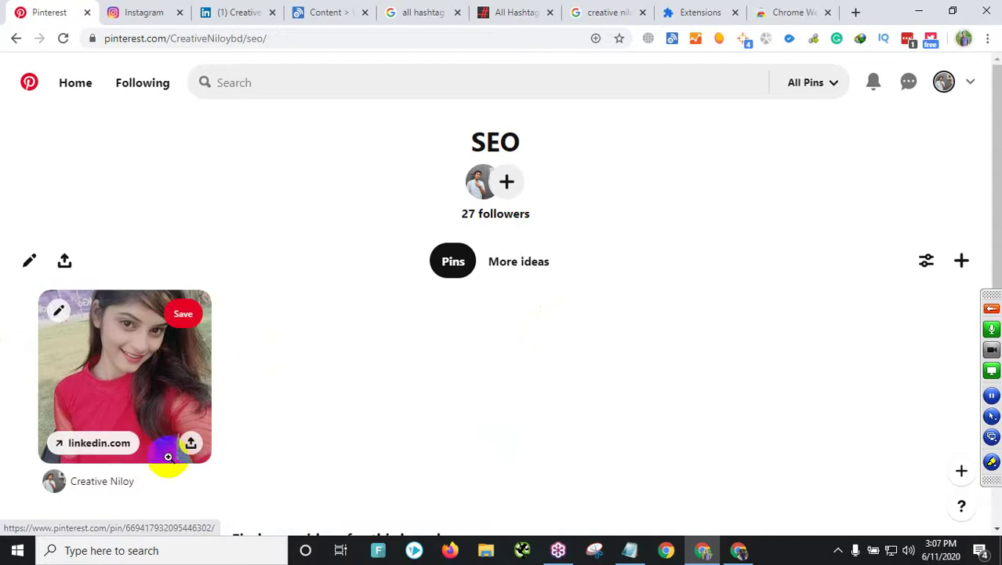
{"action": "left_click", "coordinate": [61, 313]}
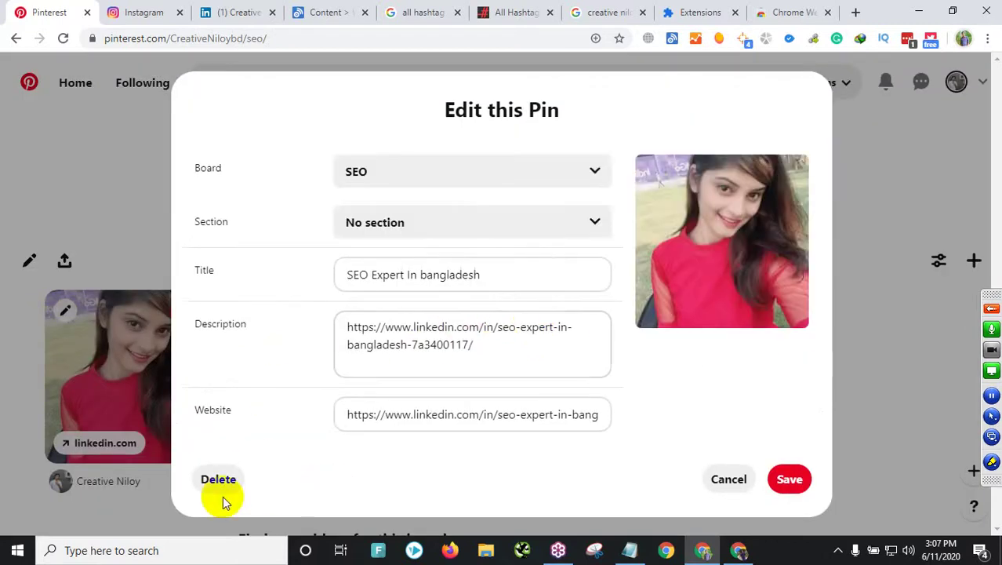
{"action": "left_click", "coordinate": [213, 480]}
{"action": "left_click", "coordinate": [639, 352]}
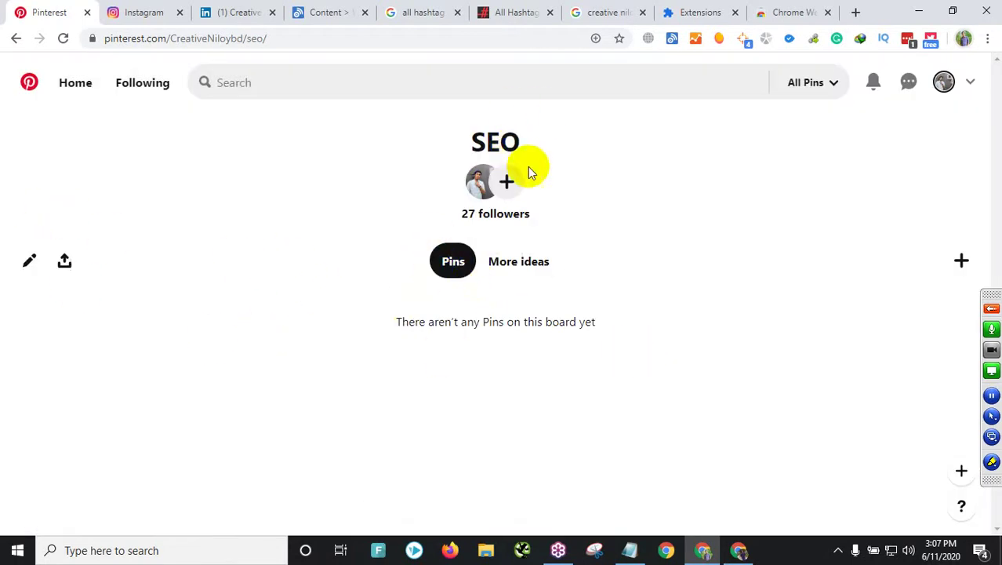
{"action": "left_click_drag", "start_coordinate": [473, 142], "coordinate": [521, 144]}
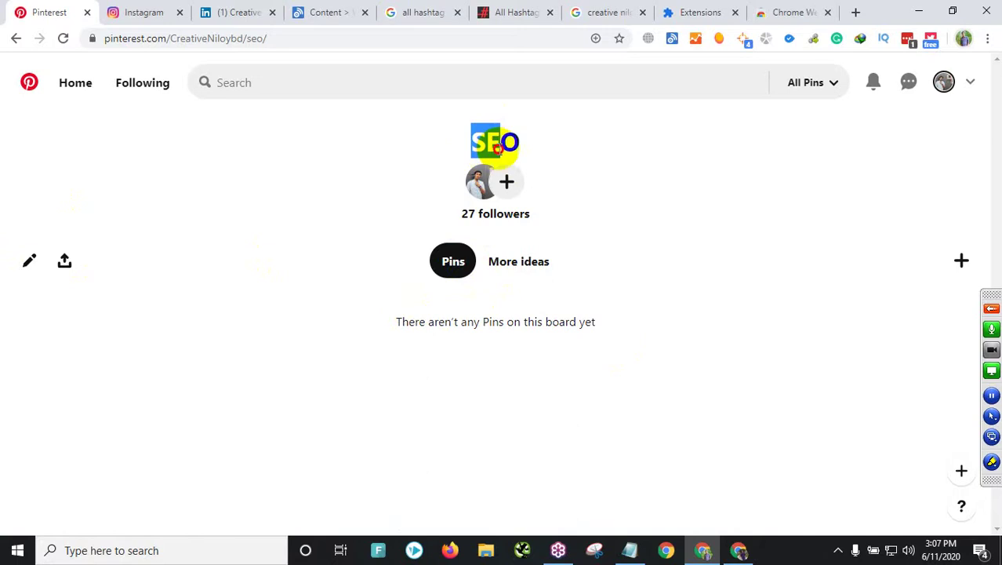
Step: Write the SEO board description 'in this board, i will share SEO and Digital marketing related images.'
{"action": "left_click", "coordinate": [26, 266]}
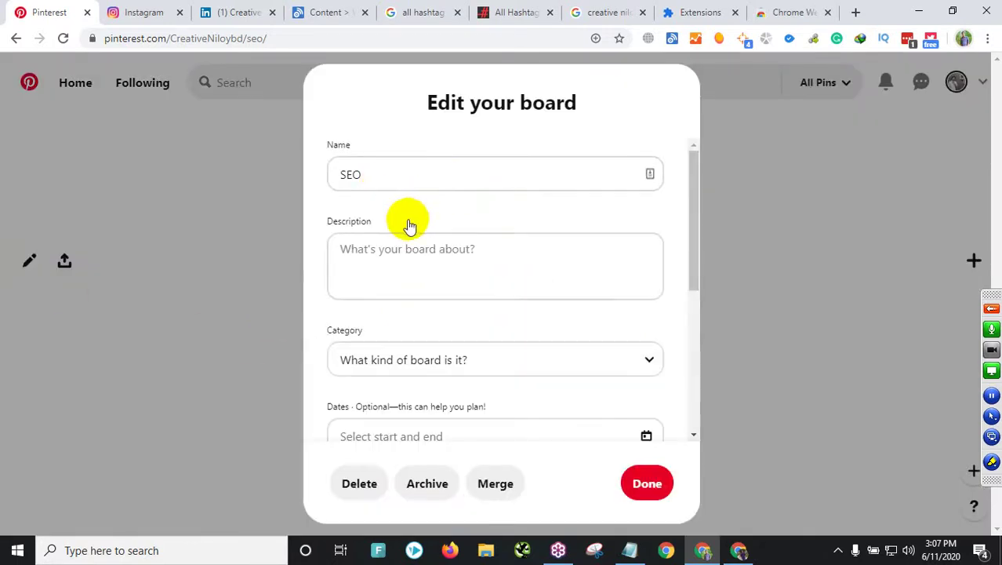
{"action": "left_click", "coordinate": [381, 178]}
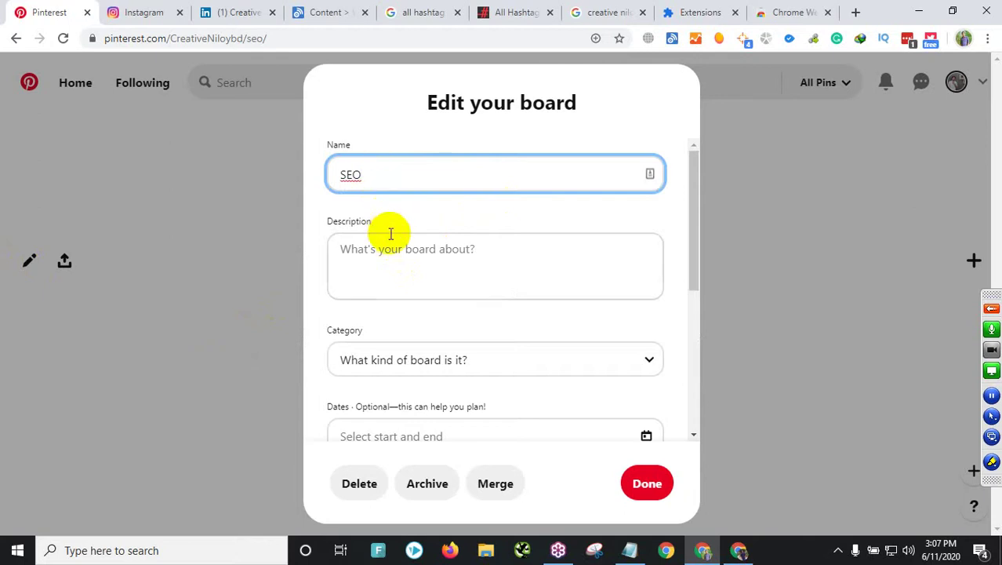
{"action": "left_click", "coordinate": [384, 273]}
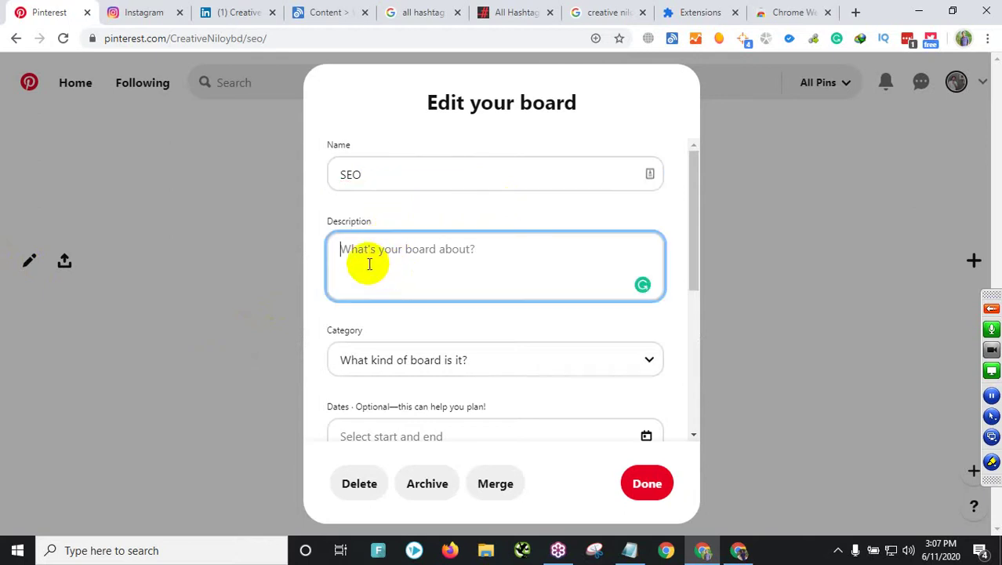
{"action": "type", "text": "in "}
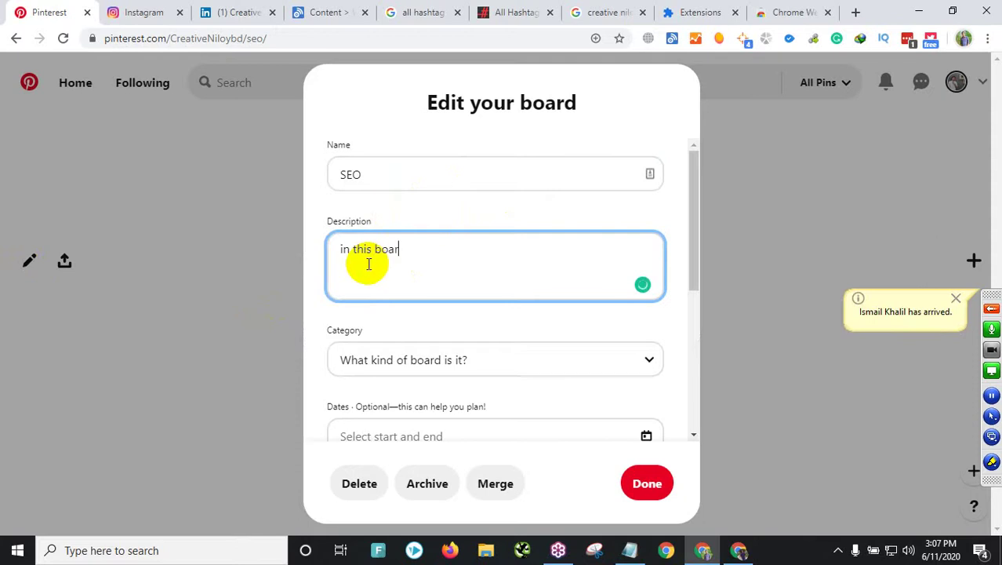
{"action": "type", "text": "this board, i"}
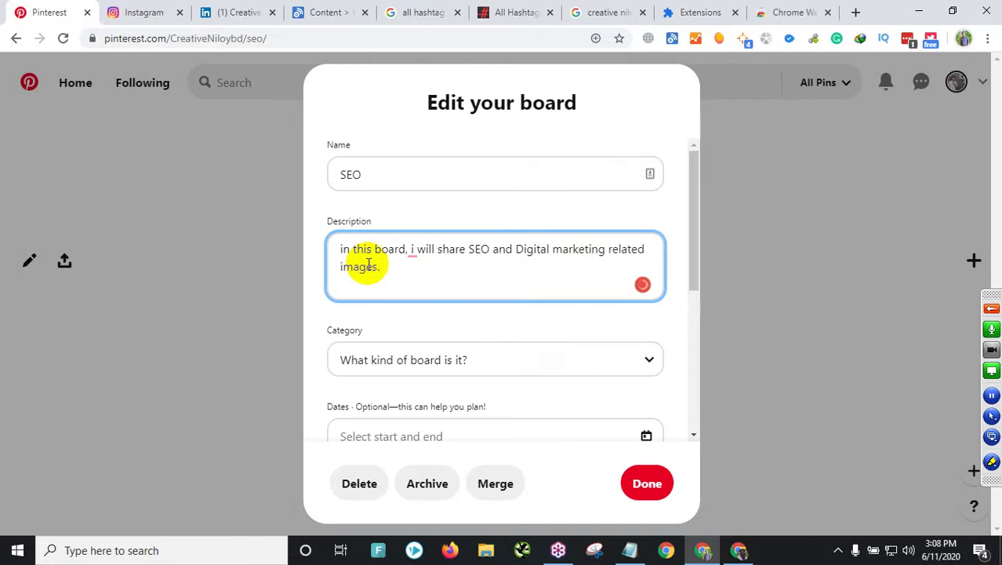
Step: Copy the first five lines of digital marketing hashtags from the All Hashtag generator
{"action": "left_click", "coordinate": [516, 9]}
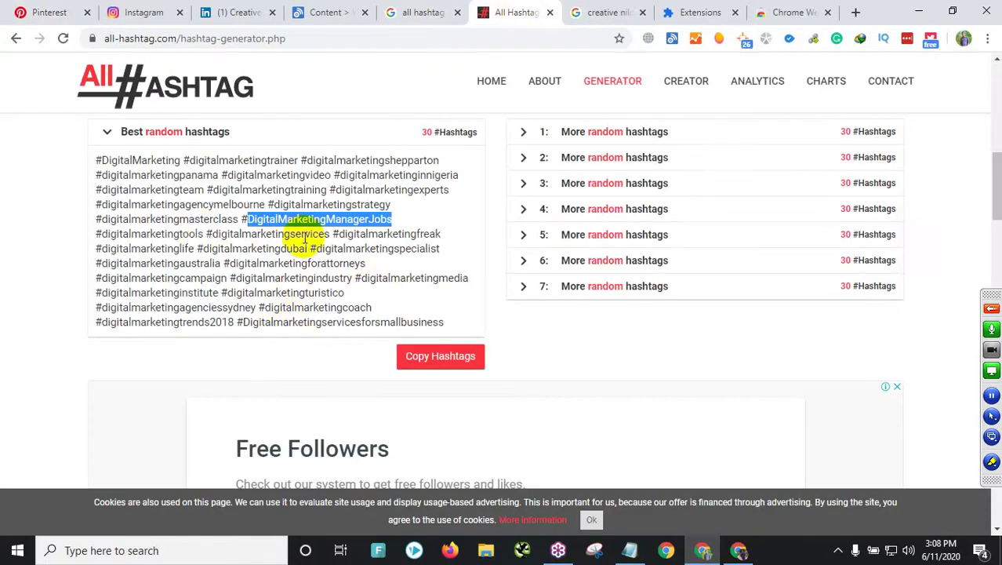
{"action": "left_click_drag", "start_coordinate": [98, 161], "coordinate": [407, 218]}
{"action": "right_click", "coordinate": [323, 208]}
{"action": "left_click", "coordinate": [353, 215]}
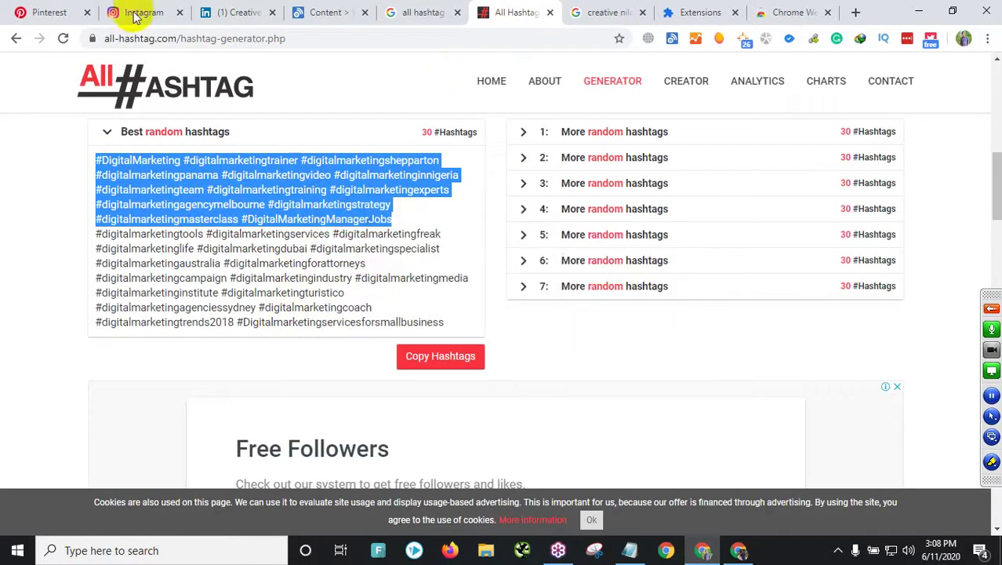
{"action": "left_click", "coordinate": [137, 11]}
Step: Paste the copied hashtags at the end of the SEO board description
{"action": "left_click", "coordinate": [51, 9]}
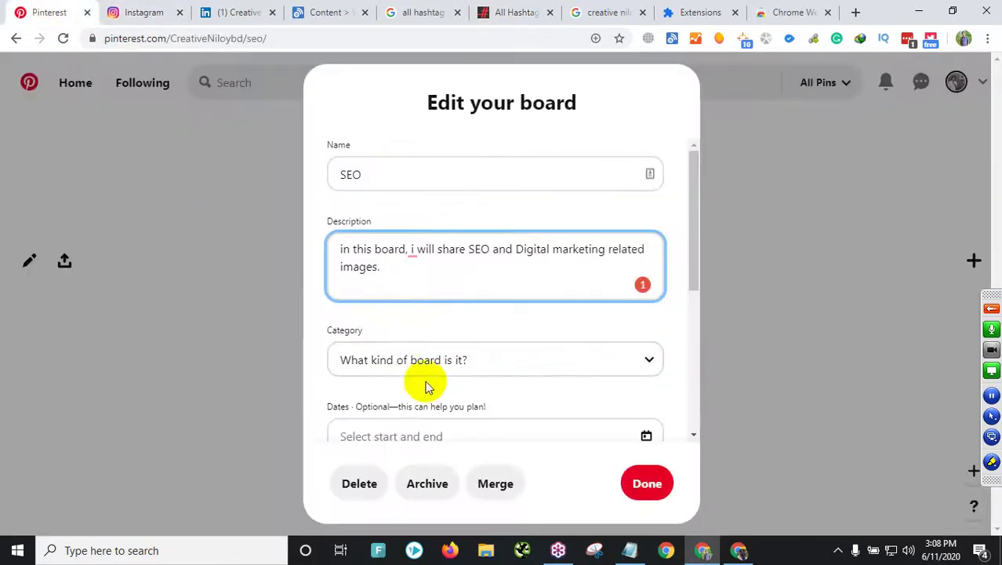
{"action": "right_click", "coordinate": [443, 282]}
{"action": "left_click", "coordinate": [470, 119]}
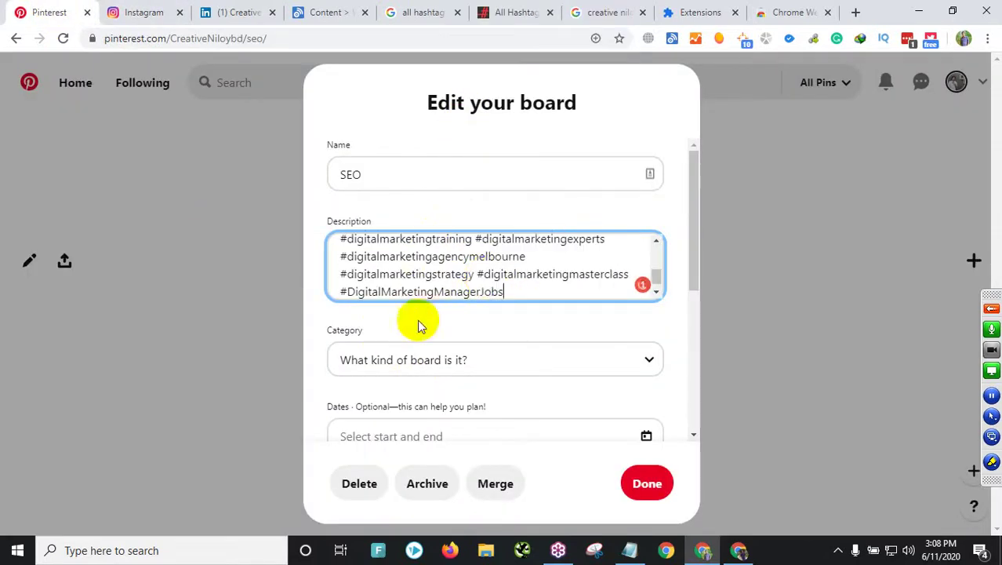
{"action": "scroll", "coordinate": [449, 330], "scroll_direction": "down", "scroll_amount": 2}
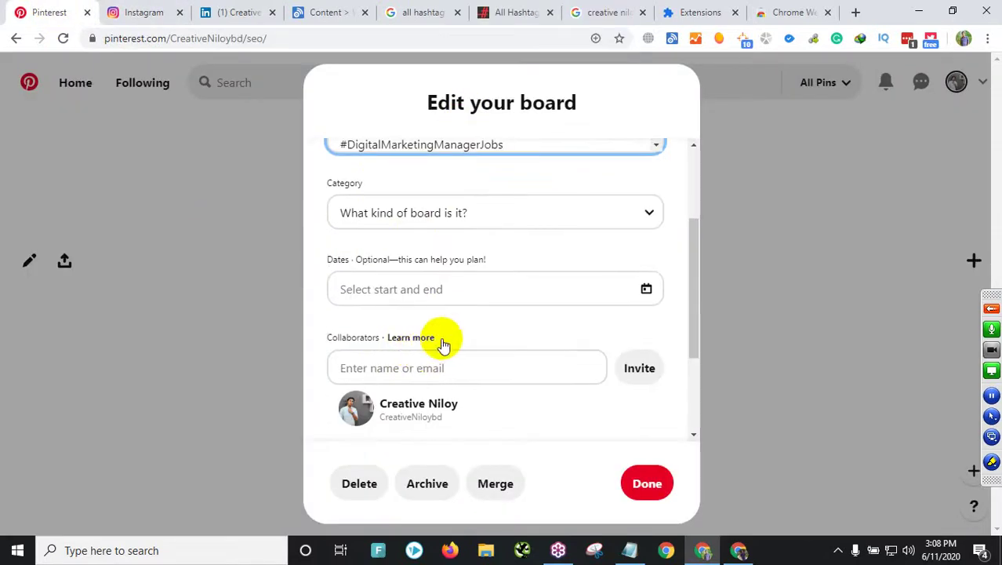
Step: Set the board category to Technology and save the board edits
{"action": "left_click", "coordinate": [461, 216]}
{"action": "scroll", "coordinate": [391, 430], "scroll_direction": "down", "scroll_amount": 5}
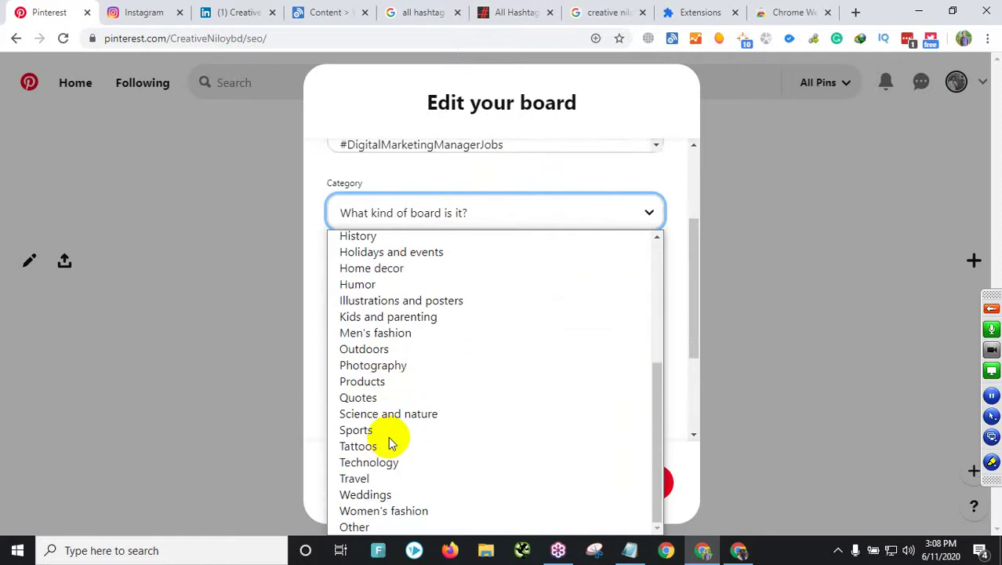
{"action": "left_click", "coordinate": [353, 463]}
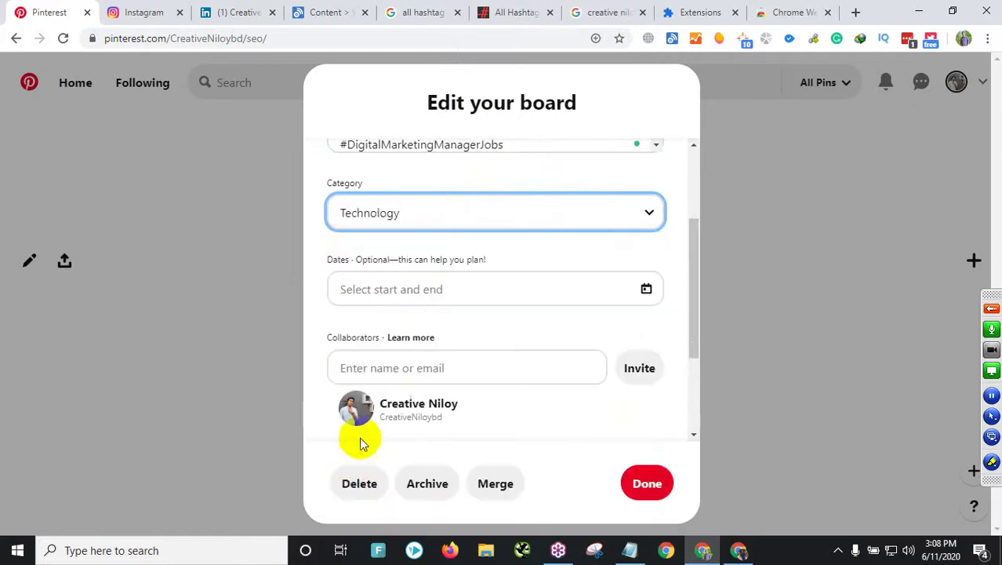
{"action": "left_click", "coordinate": [391, 292]}
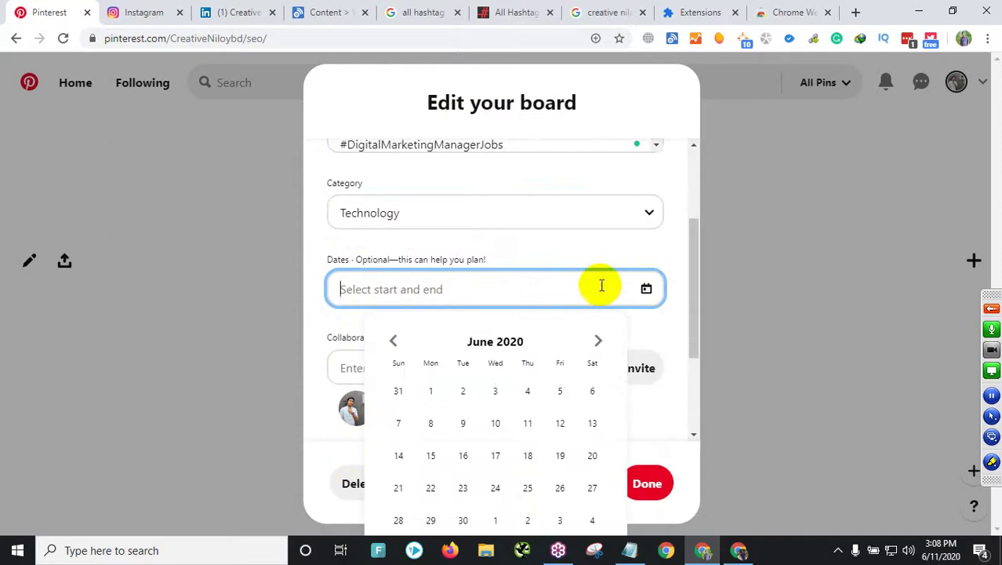
{"action": "left_click", "coordinate": [313, 328]}
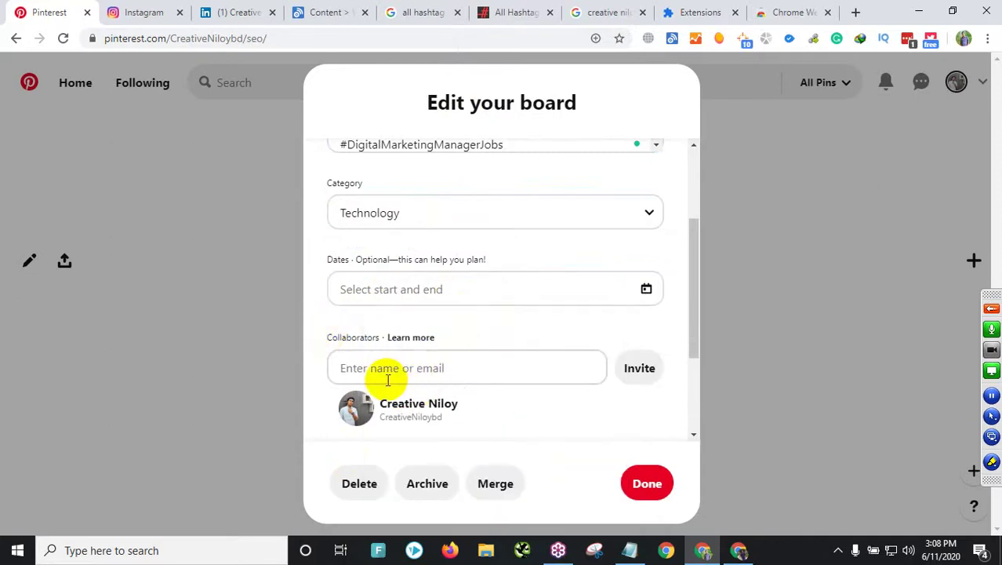
{"action": "scroll", "coordinate": [428, 396], "scroll_direction": "down", "scroll_amount": 2}
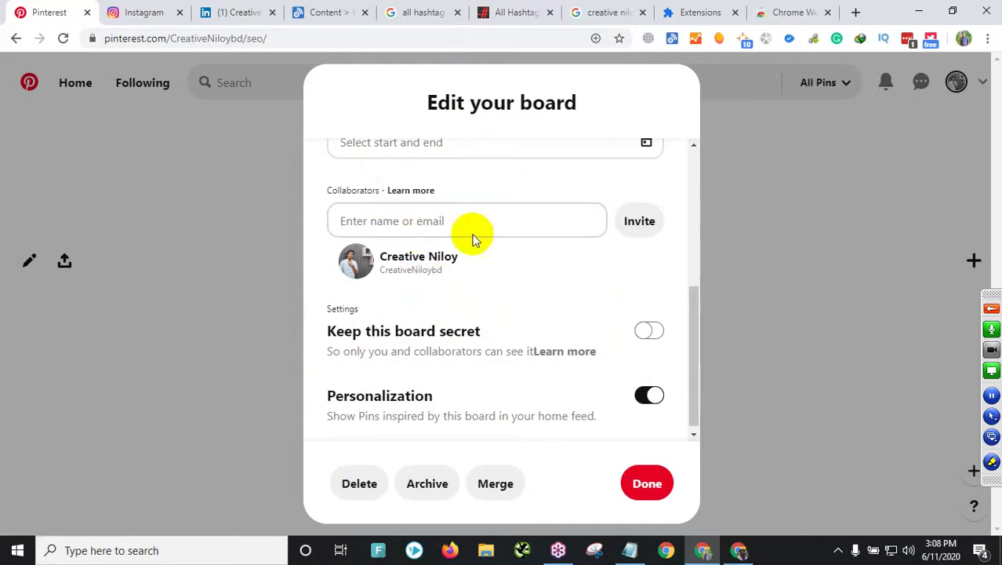
{"action": "scroll", "coordinate": [439, 345], "scroll_direction": "down", "scroll_amount": 1}
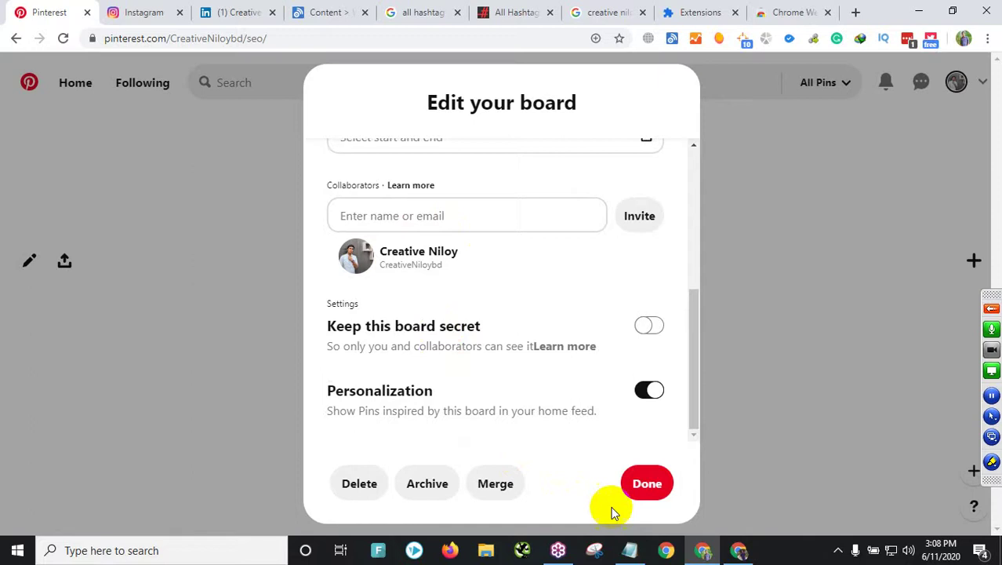
{"action": "left_click", "coordinate": [654, 490]}
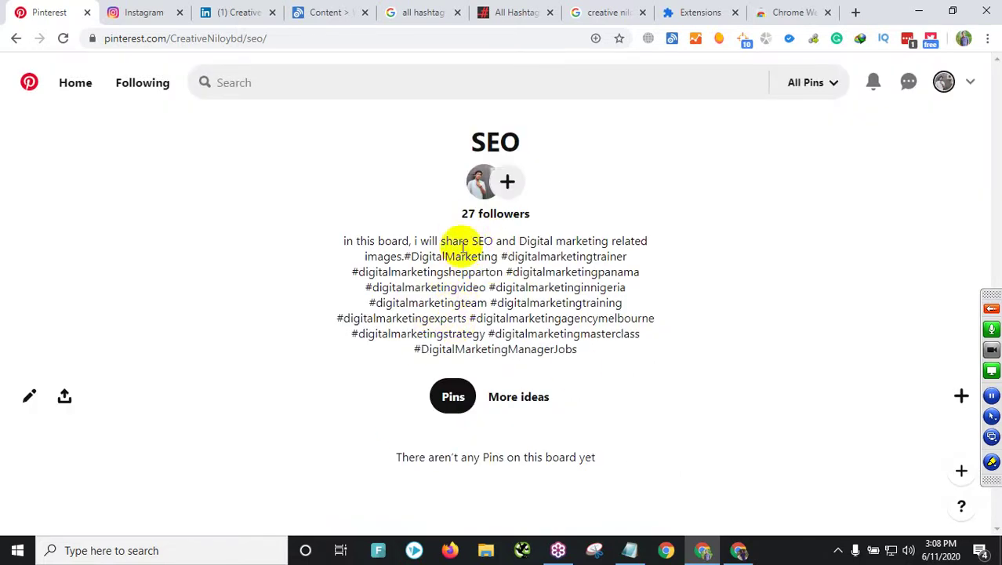
Step: Invite three suggested accounts to collaborate on the SEO board
{"action": "left_click", "coordinate": [498, 184]}
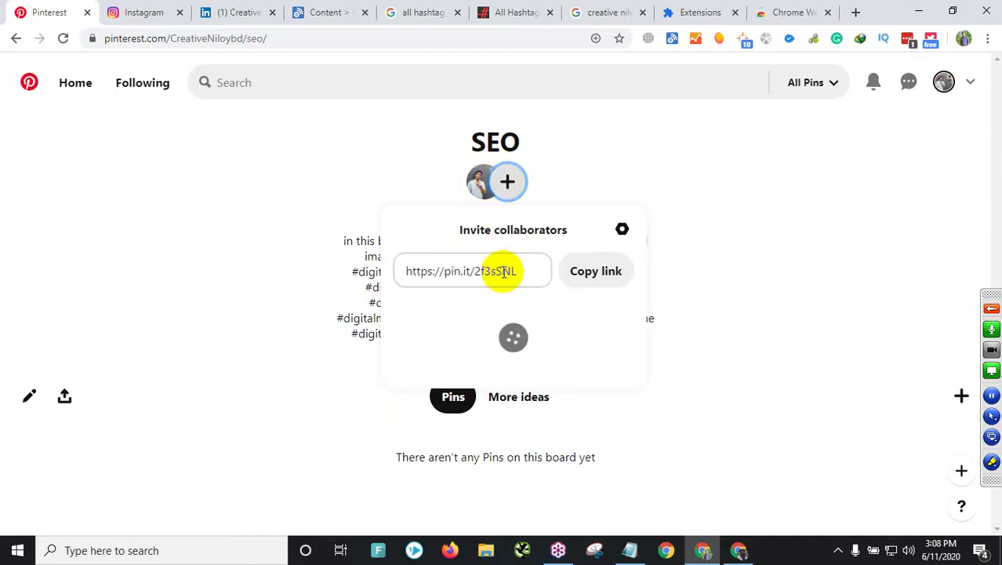
{"action": "left_click", "coordinate": [595, 365]}
{"action": "left_click", "coordinate": [593, 414]}
{"action": "left_click", "coordinate": [578, 464]}
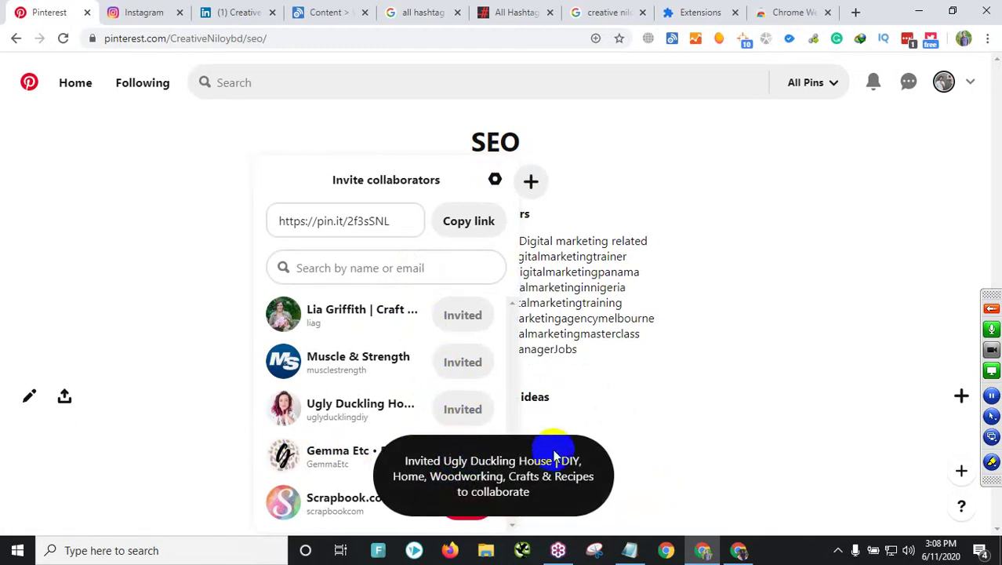
{"action": "left_click", "coordinate": [674, 414]}
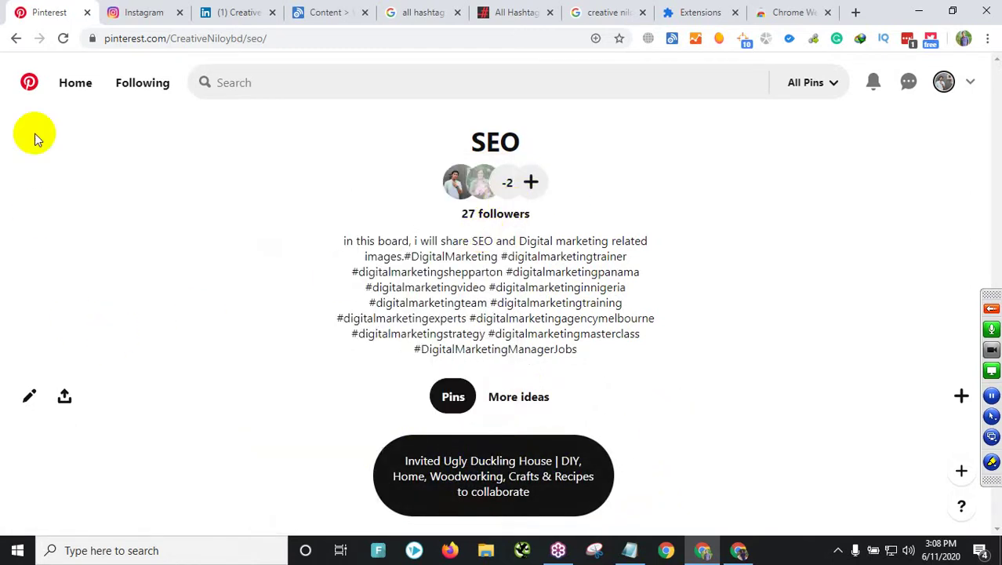
Step: Return to the profile's boards page
{"action": "left_click", "coordinate": [945, 85]}
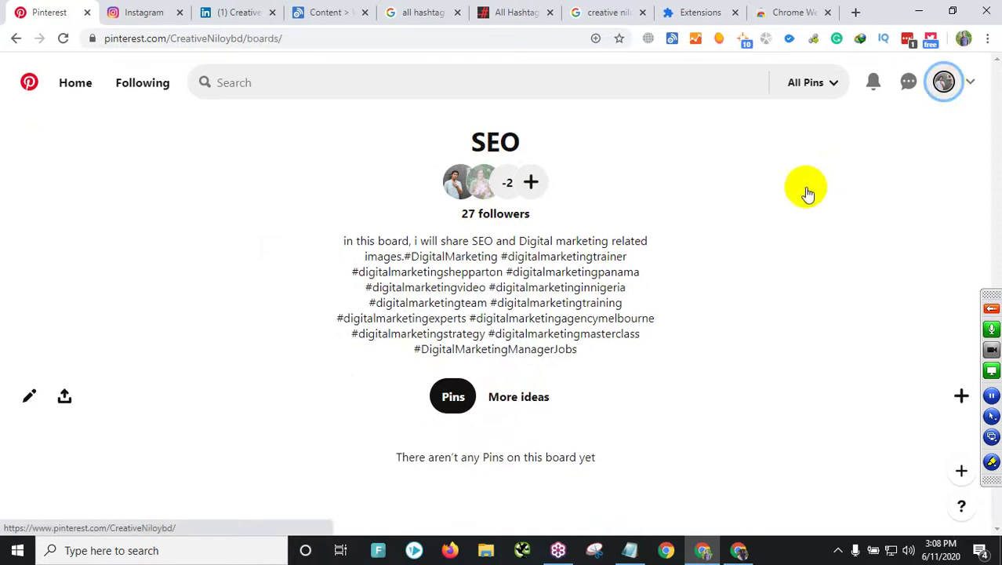
{"action": "left_click_drag", "start_coordinate": [645, 207], "coordinate": [468, 218]}
{"action": "left_click", "coordinate": [129, 223]}
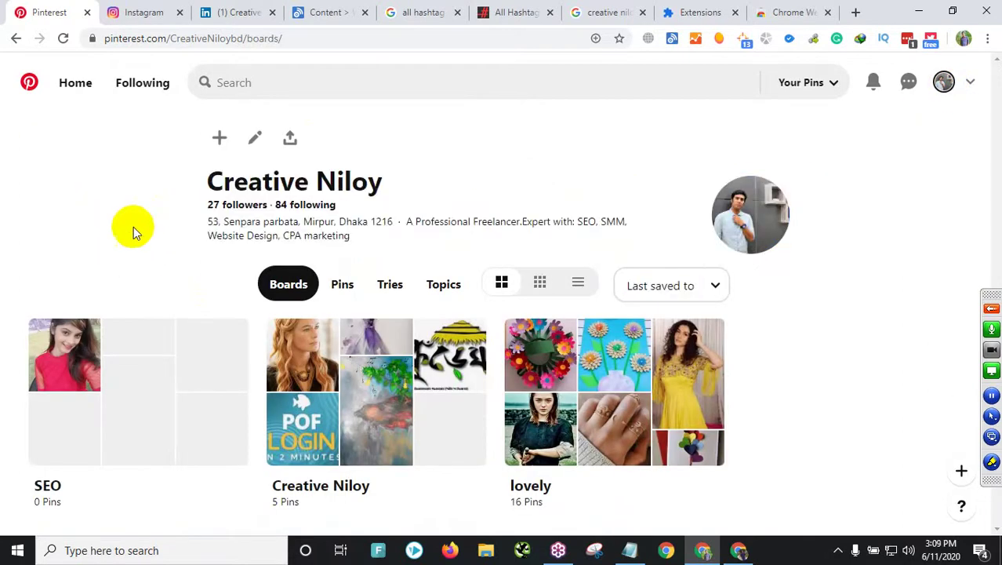
Step: Open the SEO board, check its Edit your board settings and close them with Done
{"action": "left_click", "coordinate": [221, 145]}
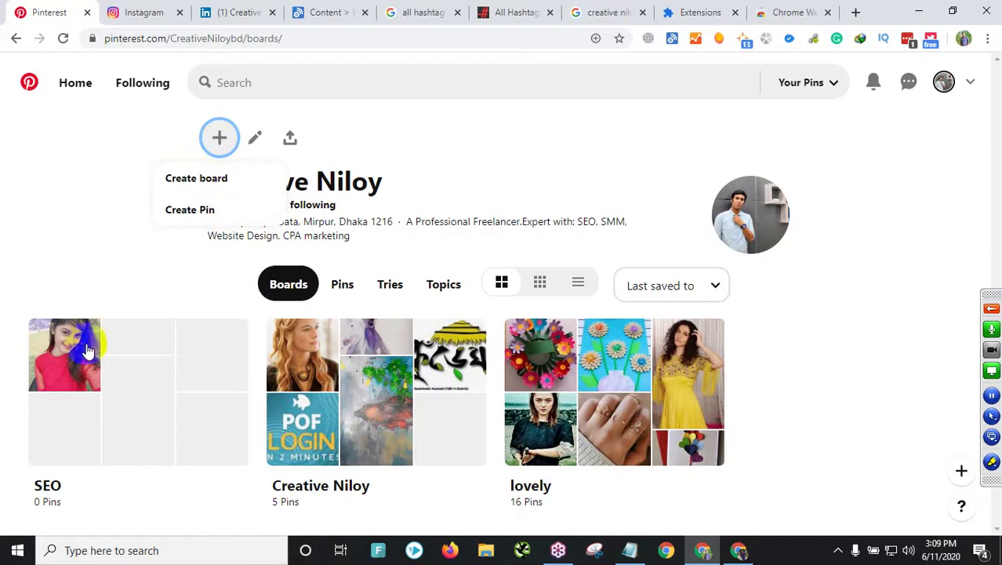
{"action": "left_click", "coordinate": [71, 385]}
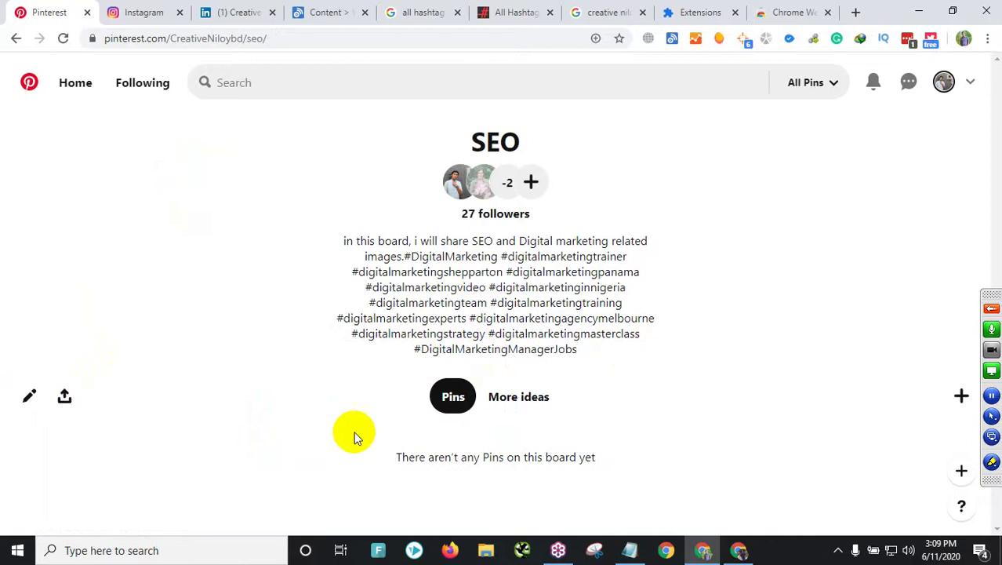
{"action": "left_click", "coordinate": [443, 399]}
{"action": "left_click", "coordinate": [26, 395]}
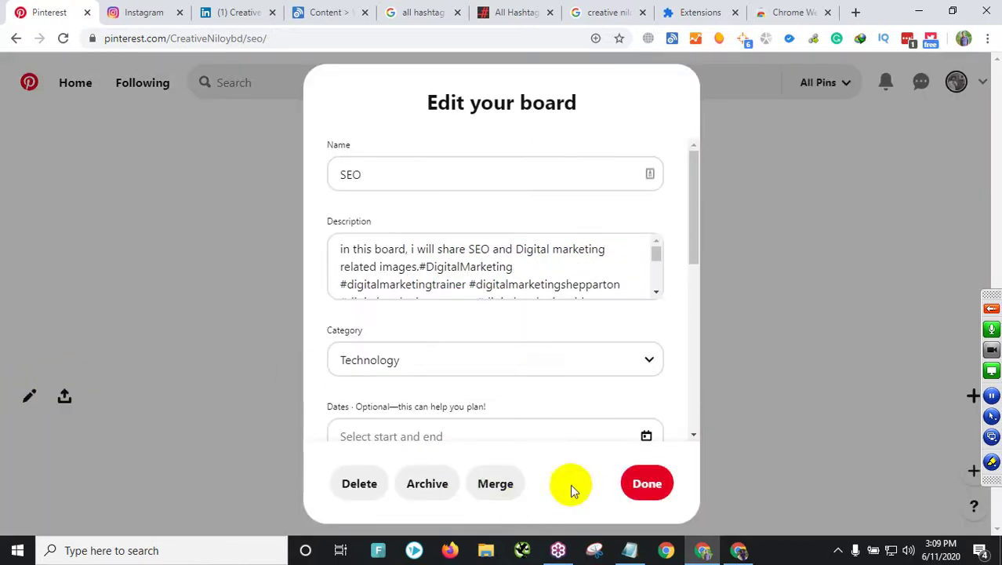
{"action": "left_click", "coordinate": [645, 485]}
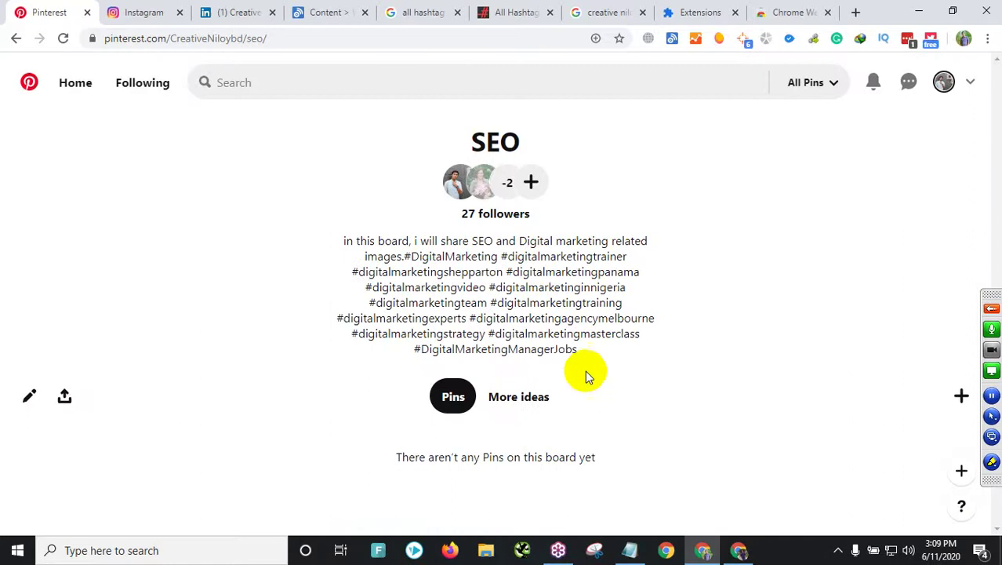
Step: Dismiss the browser-button offer and start a new Pin for the SEO board
{"action": "left_click", "coordinate": [963, 472]}
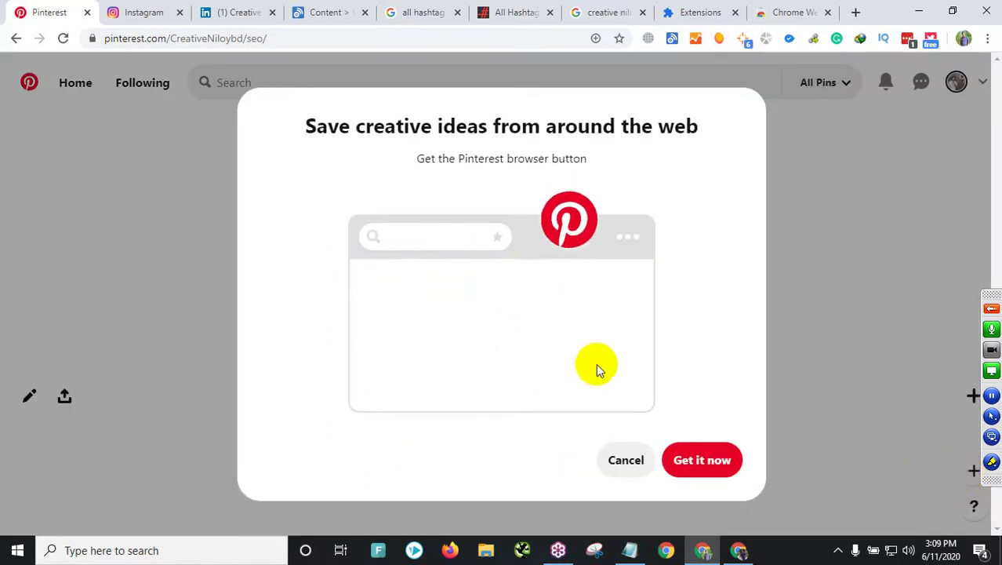
{"action": "left_click", "coordinate": [701, 459]}
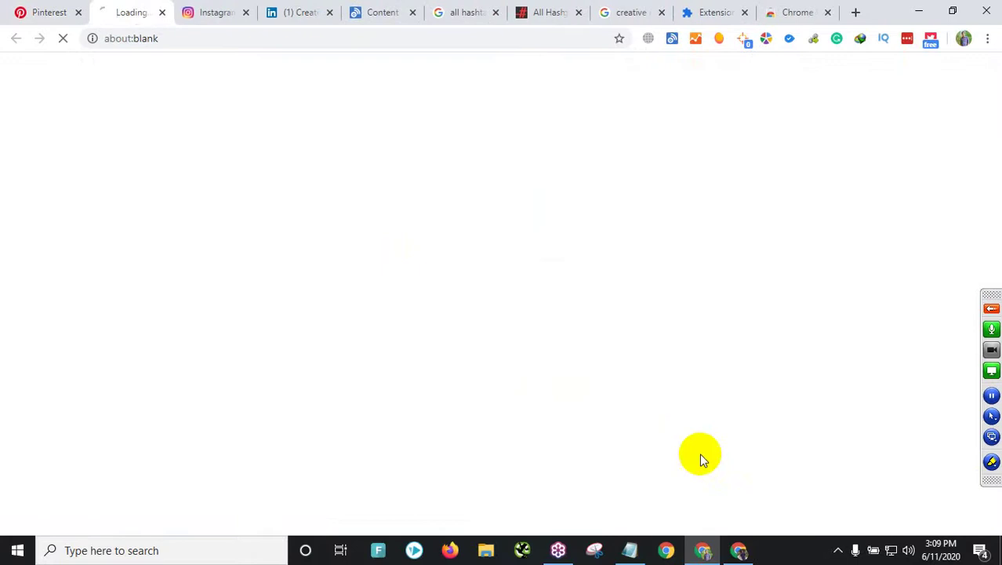
{"action": "left_click", "coordinate": [160, 14]}
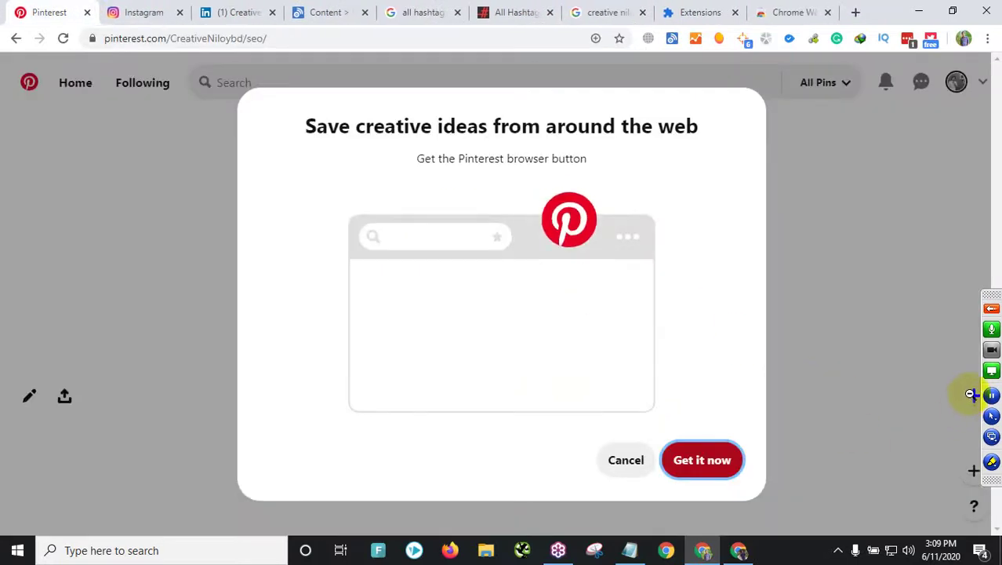
{"action": "left_click", "coordinate": [640, 458]}
{"action": "left_click", "coordinate": [962, 394]}
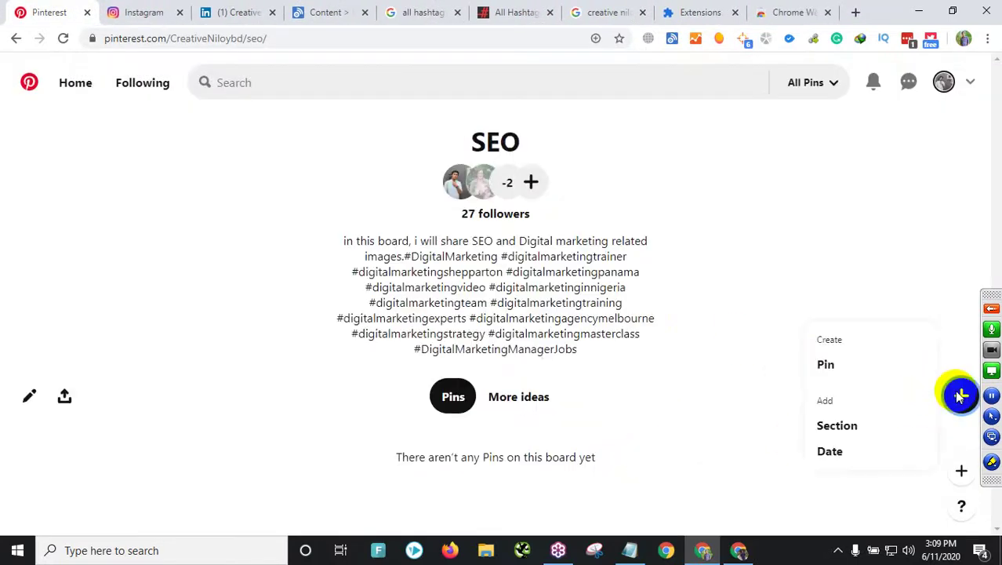
{"action": "left_click", "coordinate": [824, 365]}
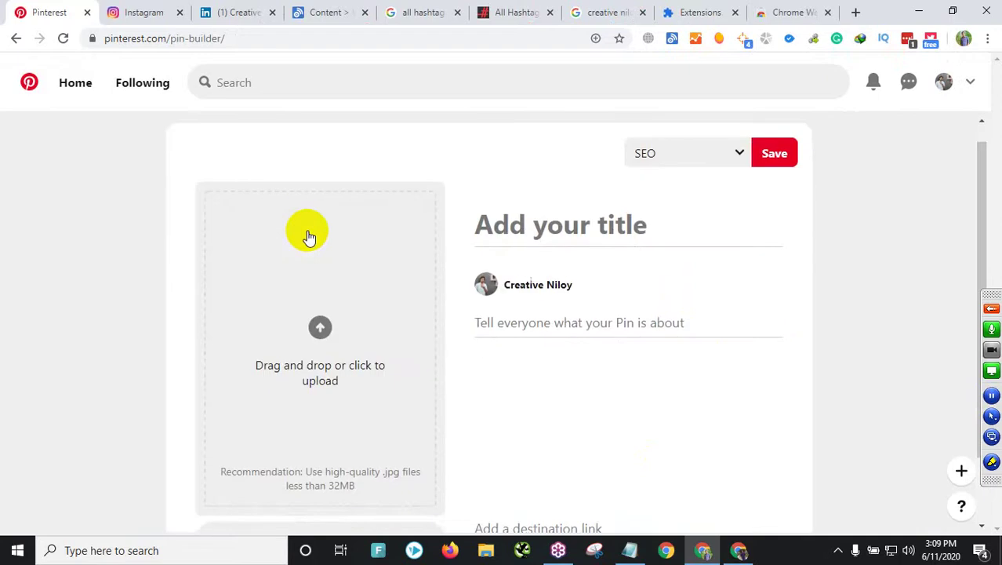
Step: Upload the Digital Marketing logo image 0_vlwx3JiSYa-EyqEt from the freelancing photos folder
{"action": "scroll", "coordinate": [353, 307], "scroll_direction": "down", "scroll_amount": 1}
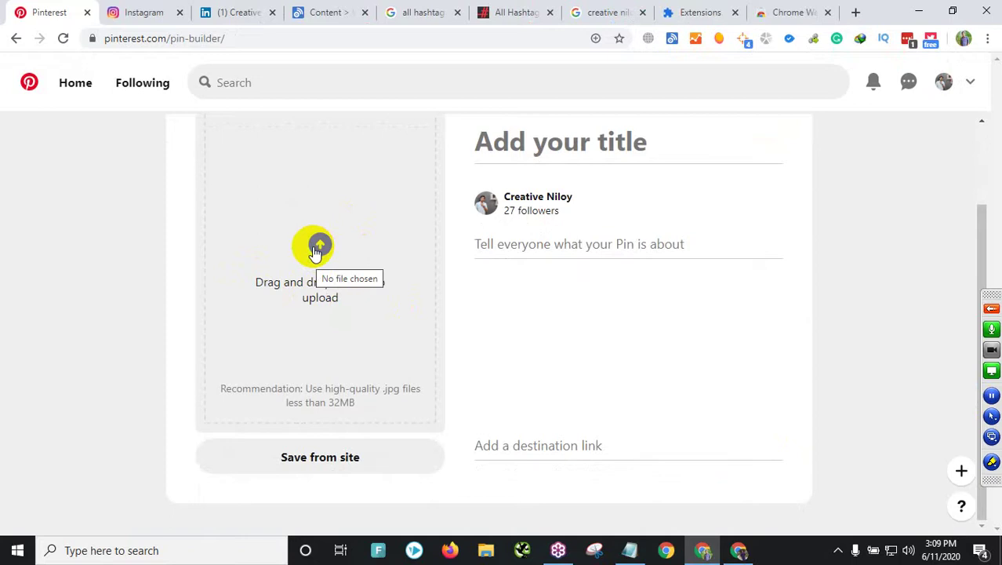
{"action": "left_click", "coordinate": [318, 249]}
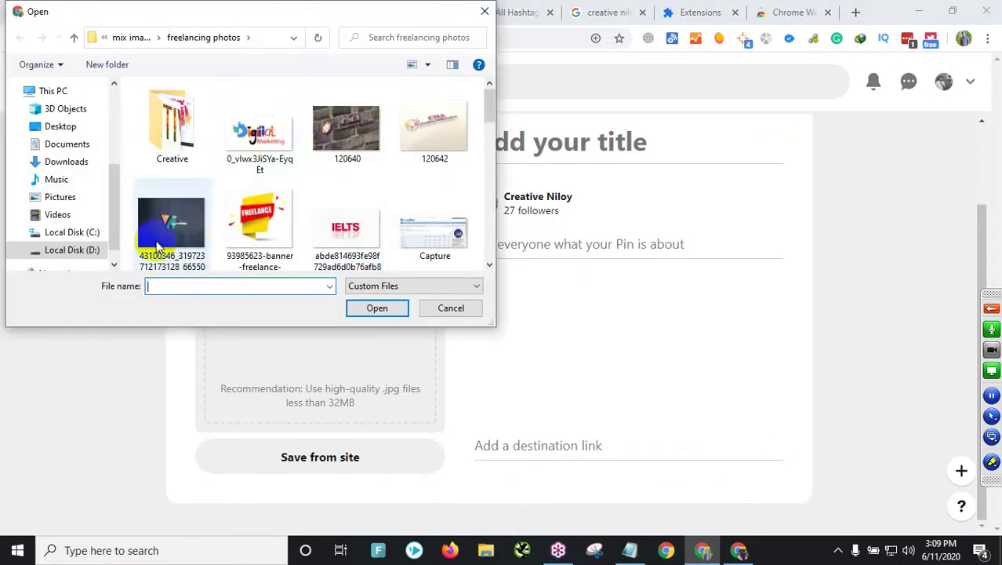
{"action": "scroll", "coordinate": [314, 165], "scroll_direction": "down", "scroll_amount": 5}
{"action": "scroll", "coordinate": [310, 181], "scroll_direction": "up", "scroll_amount": 2}
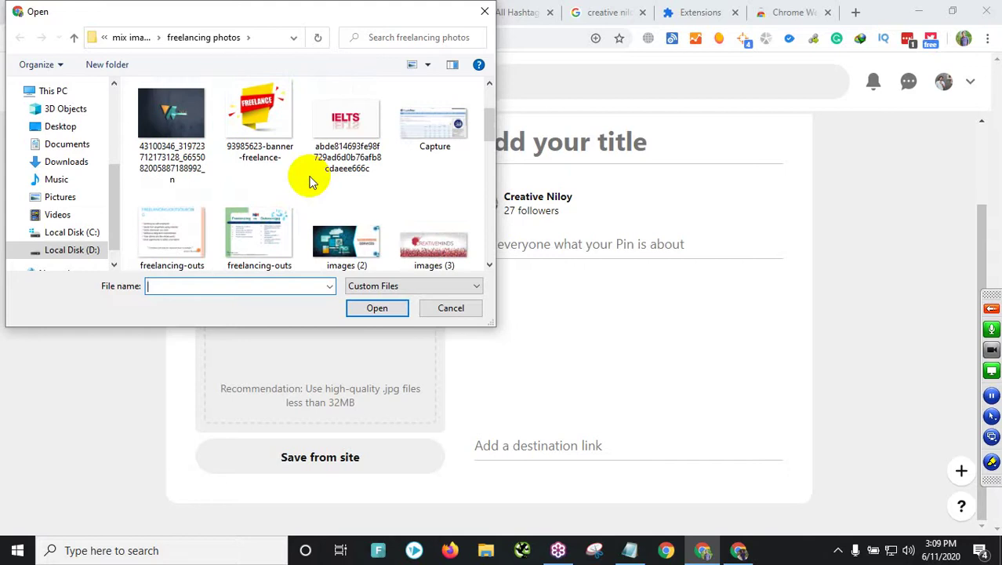
{"action": "scroll", "coordinate": [258, 197], "scroll_direction": "down", "scroll_amount": 3}
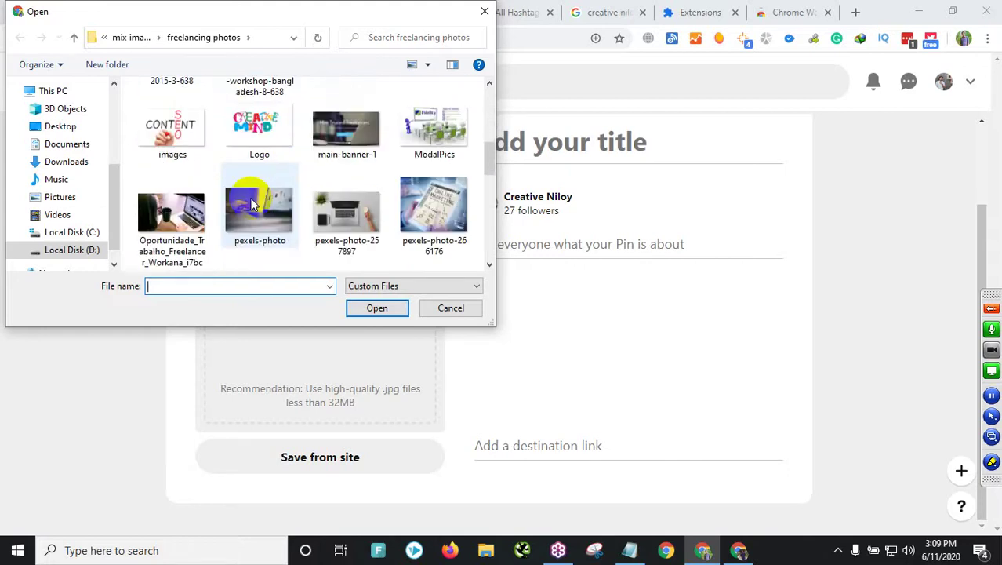
{"action": "scroll", "coordinate": [251, 204], "scroll_direction": "down", "scroll_amount": 2}
{"action": "scroll", "coordinate": [250, 200], "scroll_direction": "up", "scroll_amount": 1}
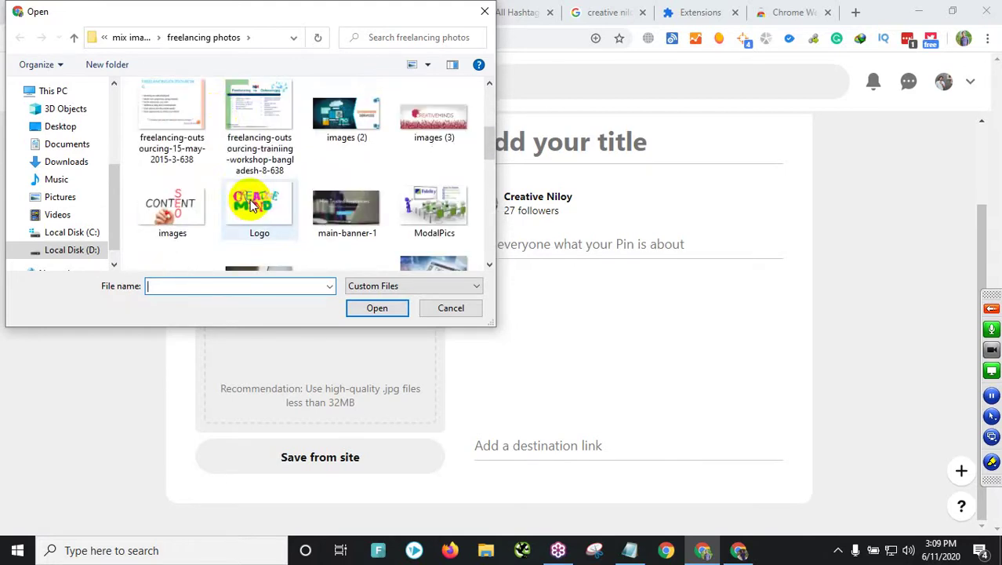
{"action": "scroll", "coordinate": [218, 117], "scroll_direction": "up", "scroll_amount": 1}
{"action": "left_click", "coordinate": [244, 116]}
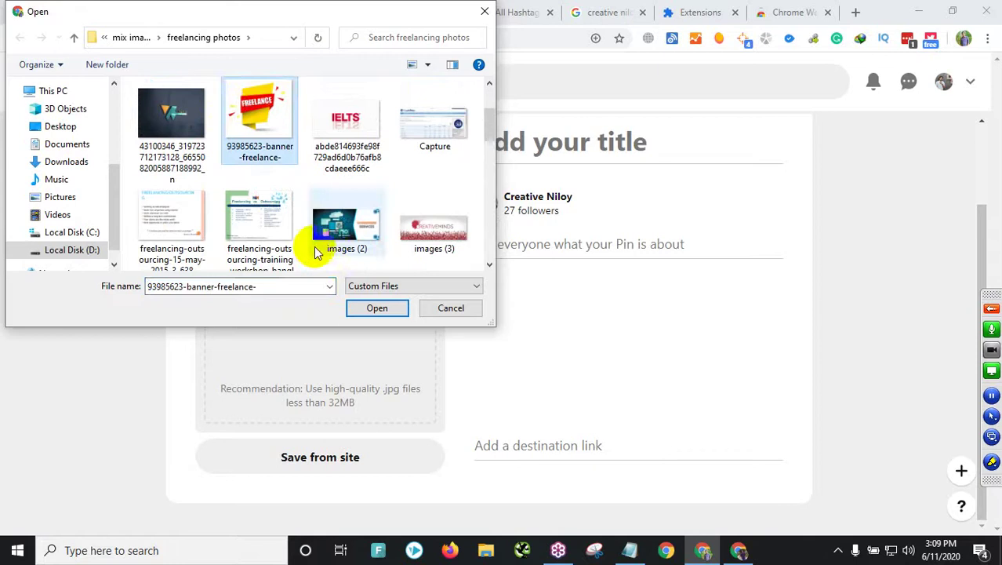
{"action": "scroll", "coordinate": [290, 196], "scroll_direction": "up", "scroll_amount": 1}
{"action": "left_click", "coordinate": [257, 147]}
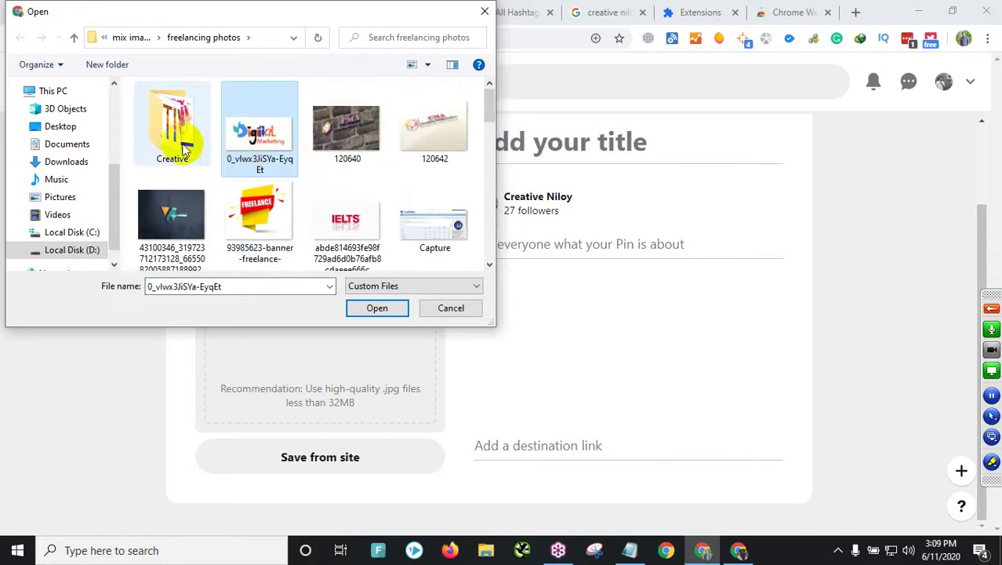
{"action": "scroll", "coordinate": [206, 208], "scroll_direction": "down", "scroll_amount": 1}
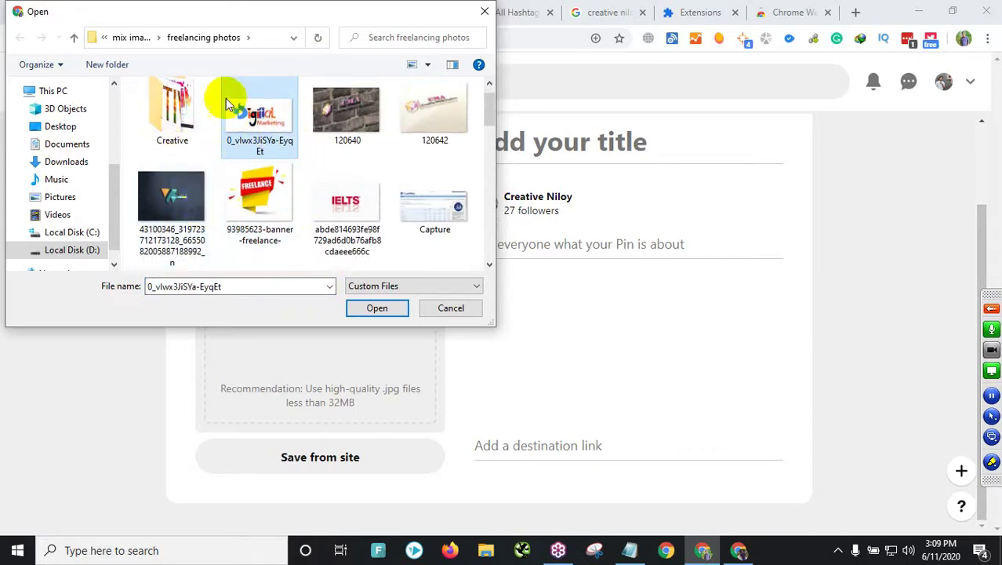
{"action": "left_click", "coordinate": [383, 310]}
Step: Paste the title 'Free Online Digital Marketing Ideas, Tips and Strategies' from the notes
{"action": "scroll", "coordinate": [381, 306], "scroll_direction": "up", "scroll_amount": 2}
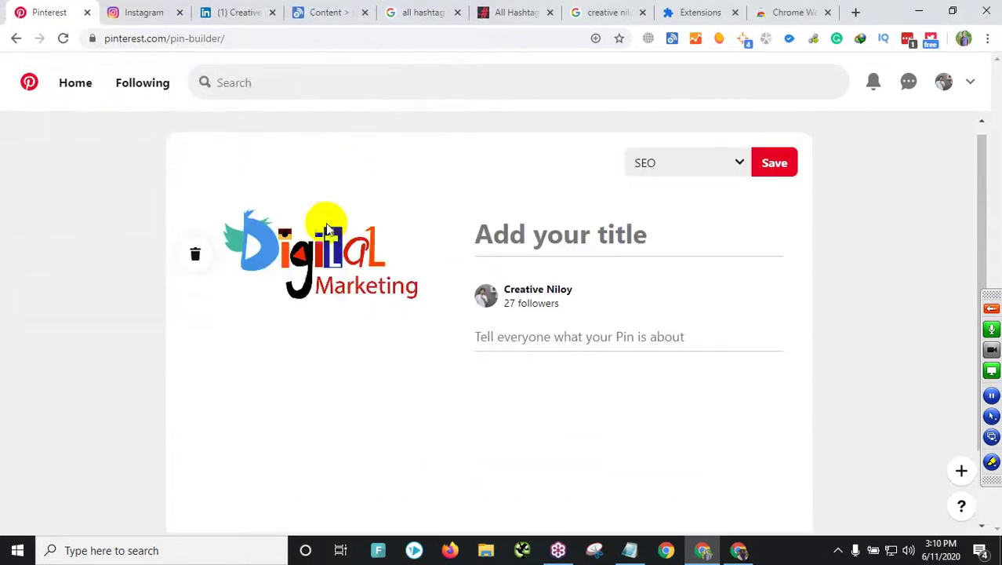
{"action": "left_click", "coordinate": [548, 243]}
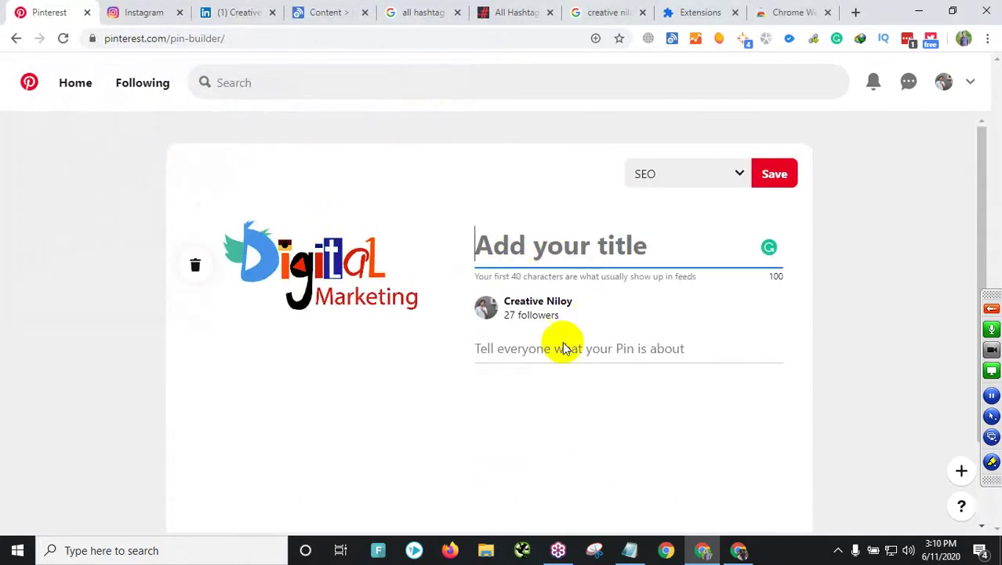
{"action": "left_click", "coordinate": [627, 552]}
{"action": "left_click_drag", "start_coordinate": [439, 127], "coordinate": [85, 95]}
{"action": "right_click", "coordinate": [166, 128]}
{"action": "left_click", "coordinate": [195, 174]}
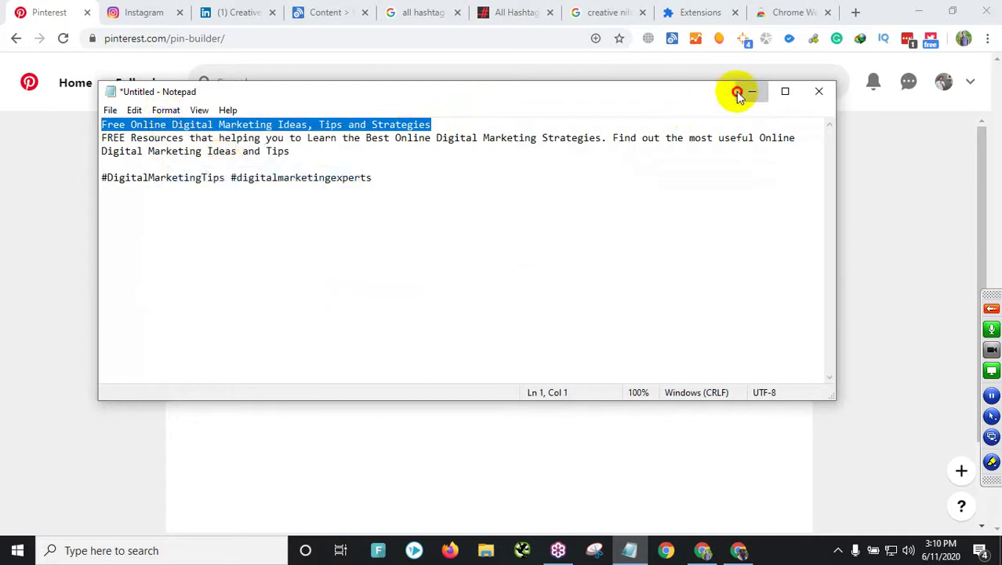
{"action": "left_click", "coordinate": [752, 91]}
{"action": "right_click", "coordinate": [523, 238]}
{"action": "left_click", "coordinate": [555, 348]}
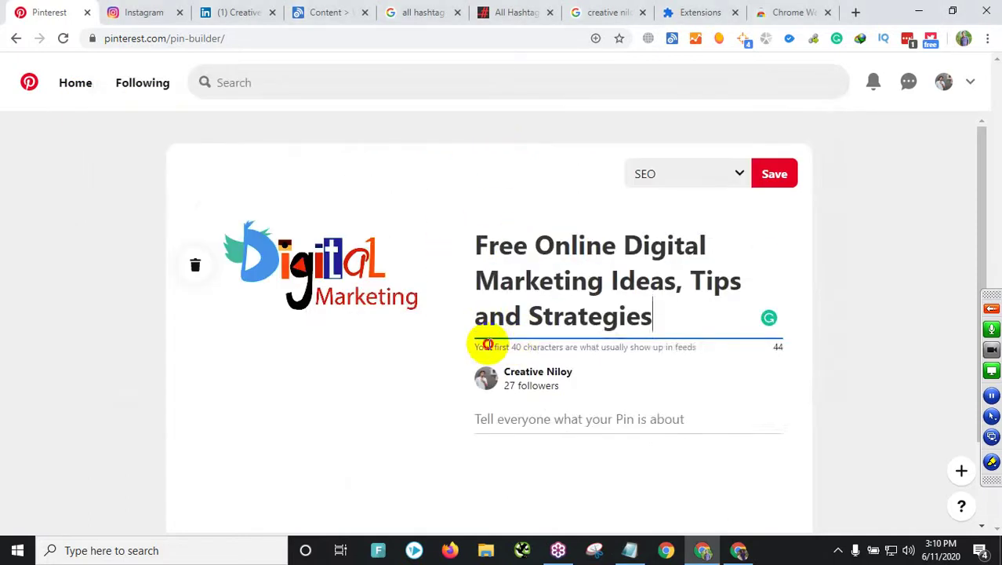
Step: Paste the prepared description and hashtags from the notes into the Pin description
{"action": "left_click", "coordinate": [502, 400]}
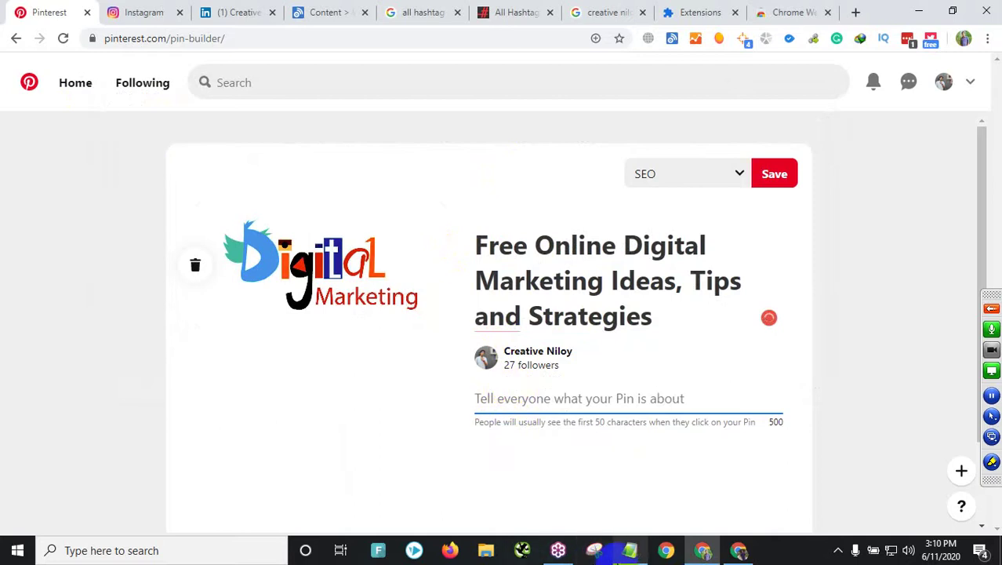
{"action": "left_click", "coordinate": [630, 550]}
{"action": "left_click_drag", "start_coordinate": [302, 151], "coordinate": [48, 132]}
{"action": "left_click_drag", "start_coordinate": [383, 177], "coordinate": [51, 141]}
{"action": "right_click", "coordinate": [188, 160]}
{"action": "left_click", "coordinate": [207, 207]}
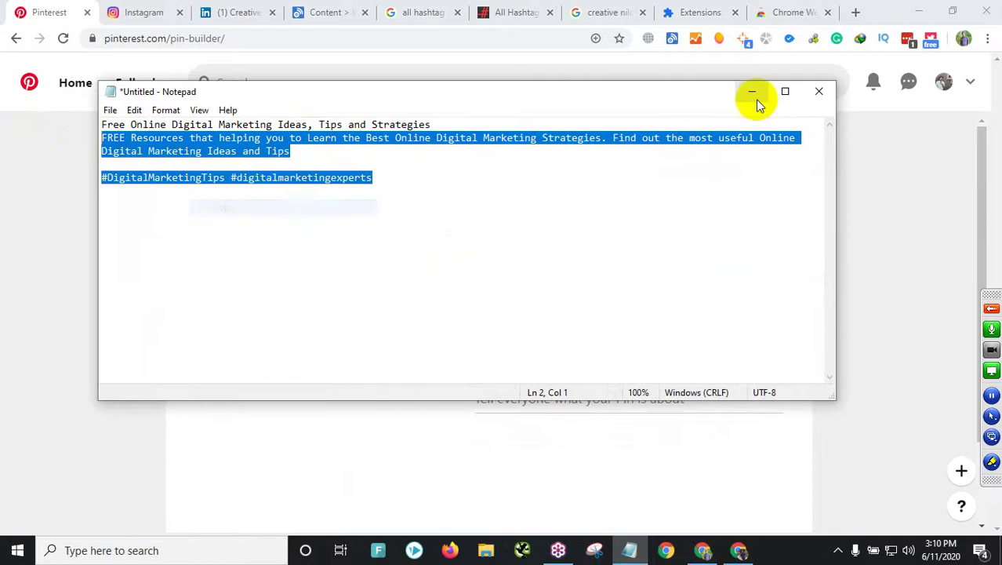
{"action": "left_click", "coordinate": [752, 91]}
{"action": "right_click", "coordinate": [496, 398]}
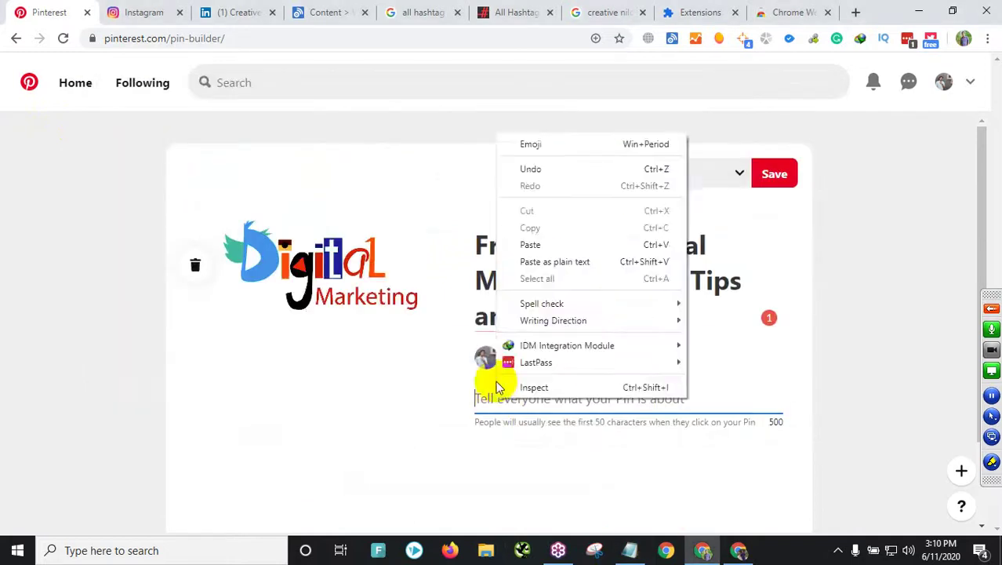
{"action": "left_click", "coordinate": [553, 243]}
{"action": "scroll", "coordinate": [575, 247], "scroll_direction": "down", "scroll_amount": 1}
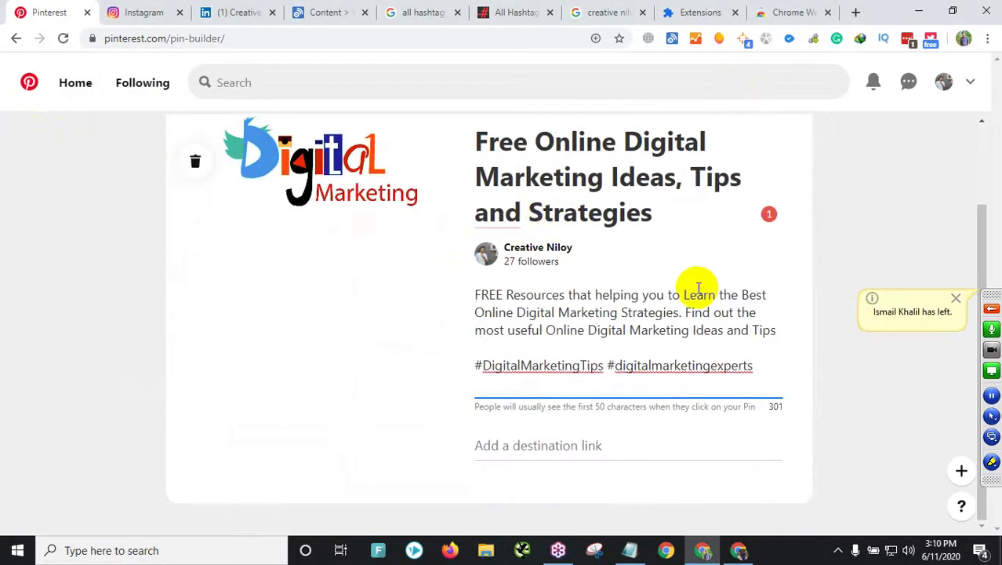
Step: Set the Pin's destination link to the creativeniloy.com website address
{"action": "left_click", "coordinate": [519, 447]}
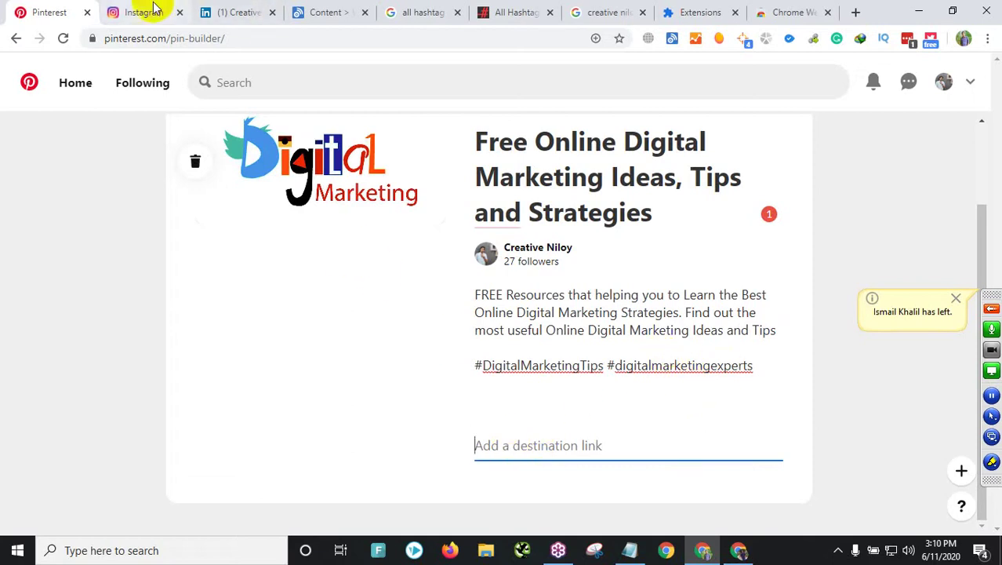
{"action": "left_click", "coordinate": [785, 9]}
{"action": "left_click", "coordinate": [616, 10]}
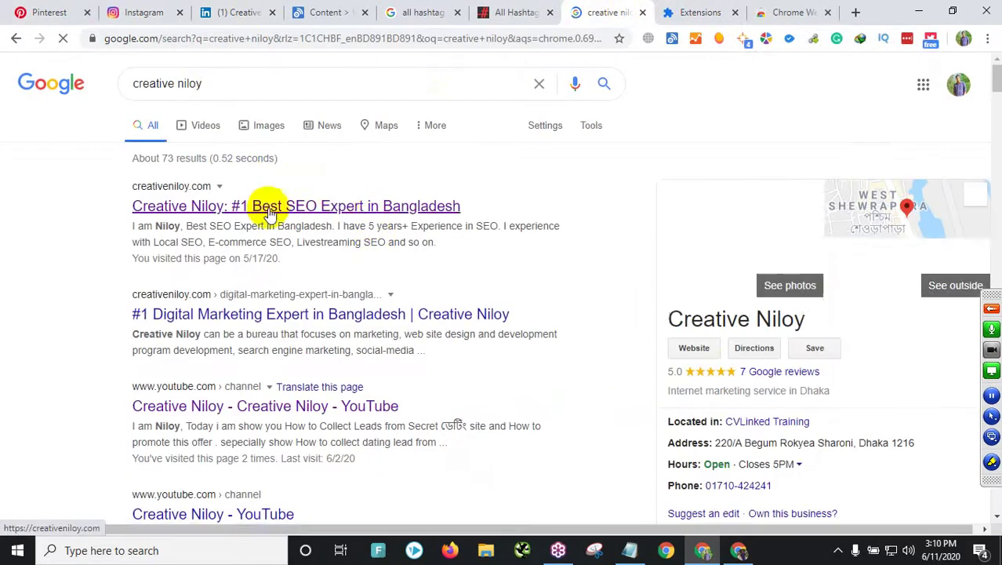
{"action": "right_click", "coordinate": [271, 207]}
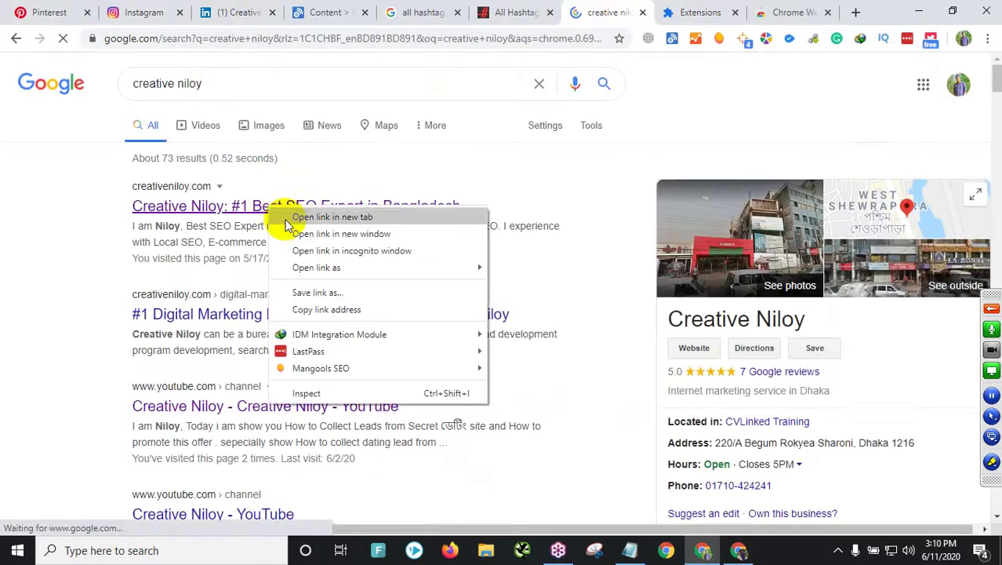
{"action": "left_click", "coordinate": [305, 309]}
{"action": "left_click", "coordinate": [44, 11]}
{"action": "right_click", "coordinate": [506, 439]}
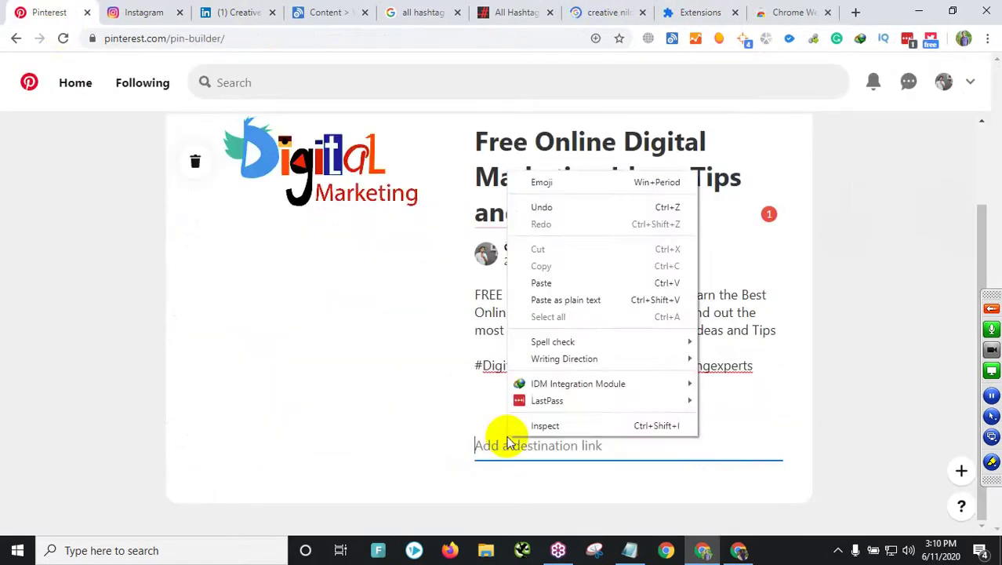
{"action": "left_click", "coordinate": [541, 286]}
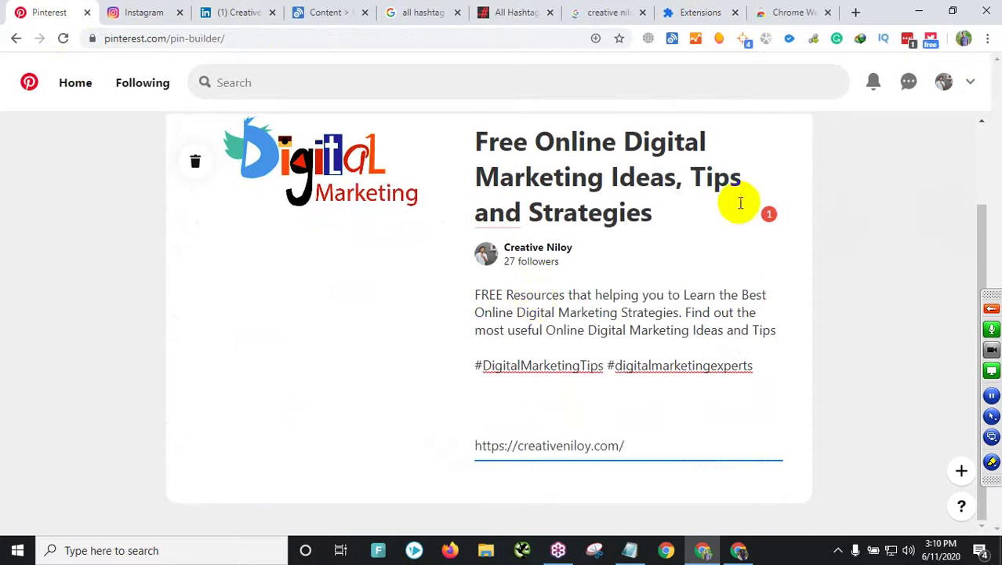
{"action": "scroll", "coordinate": [247, 187], "scroll_direction": "up", "scroll_amount": 2}
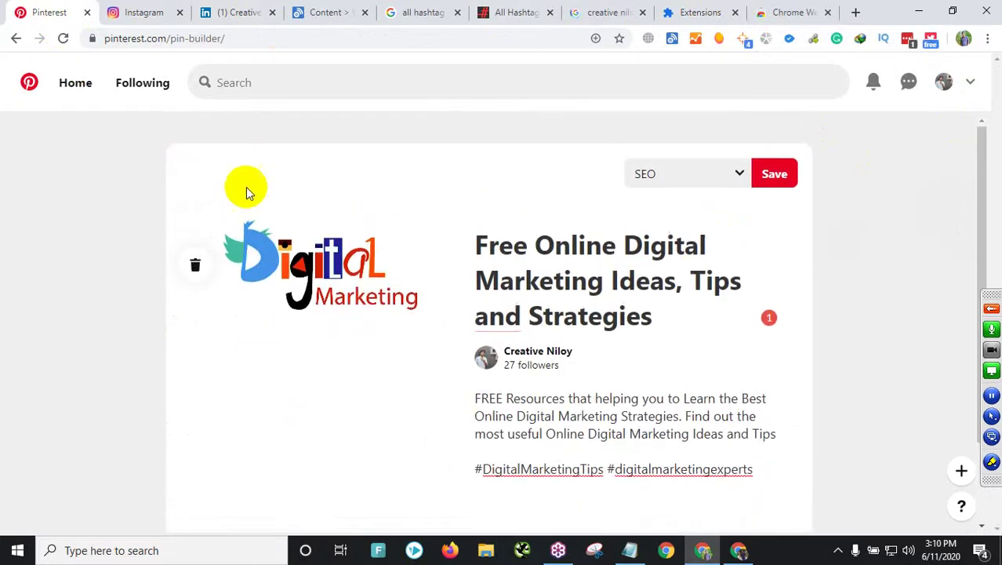
Step: Save the Digital Marketing Pin to the SEO board and view its published page
{"action": "left_click", "coordinate": [691, 174]}
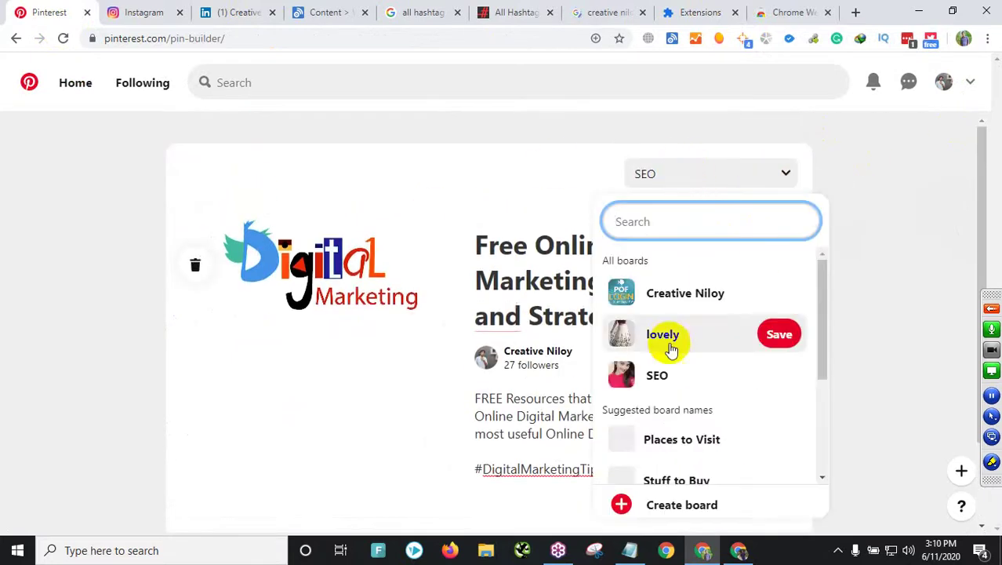
{"action": "left_click", "coordinate": [773, 375]}
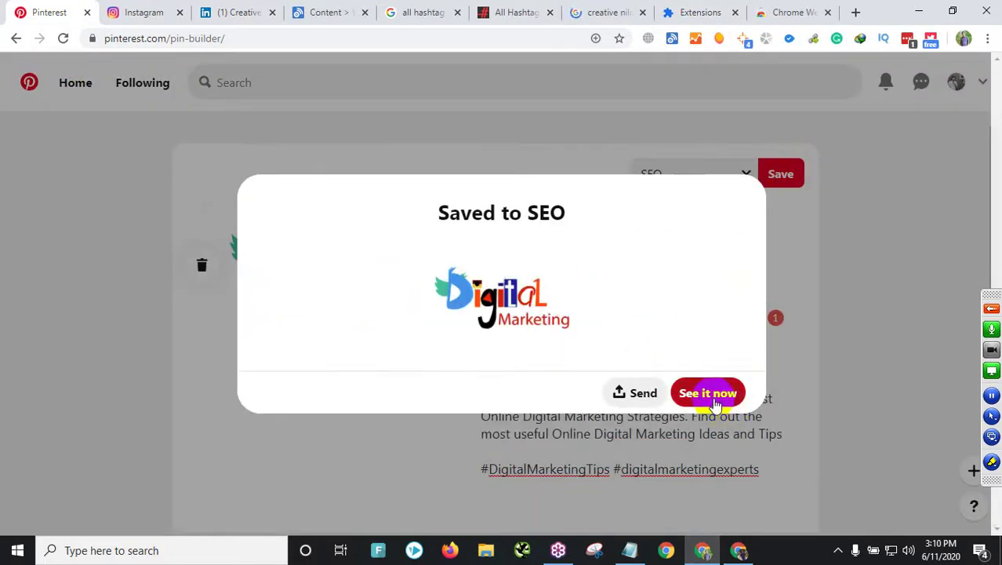
{"action": "left_click", "coordinate": [702, 391]}
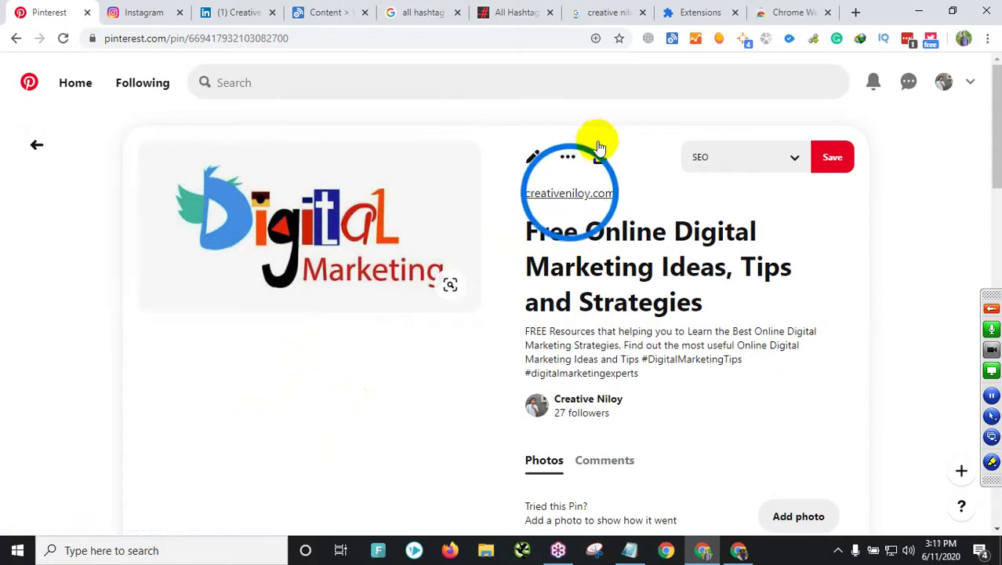
{"action": "scroll", "coordinate": [363, 261], "scroll_direction": "down", "scroll_amount": 6}
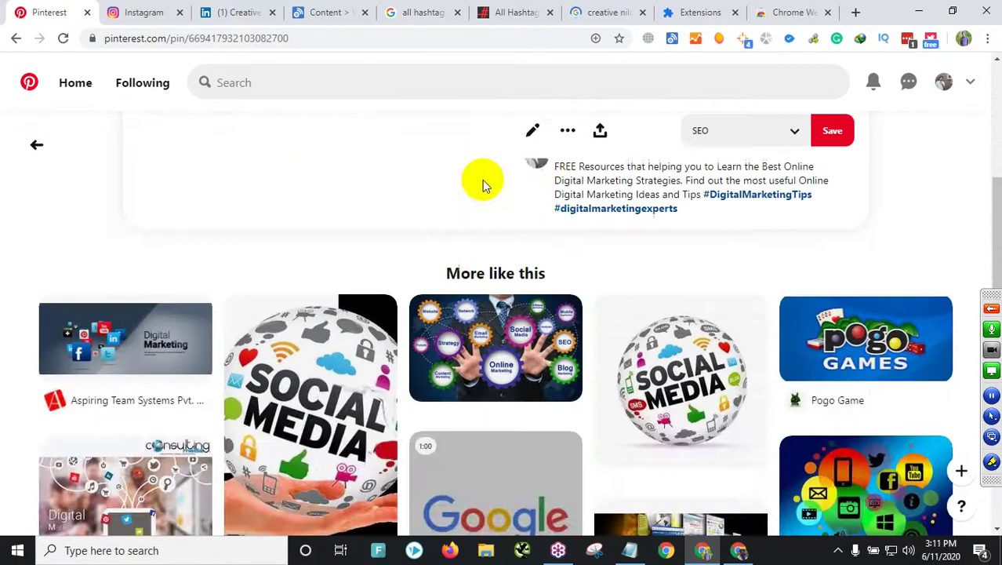
{"action": "scroll", "coordinate": [335, 225], "scroll_direction": "up", "scroll_amount": 6}
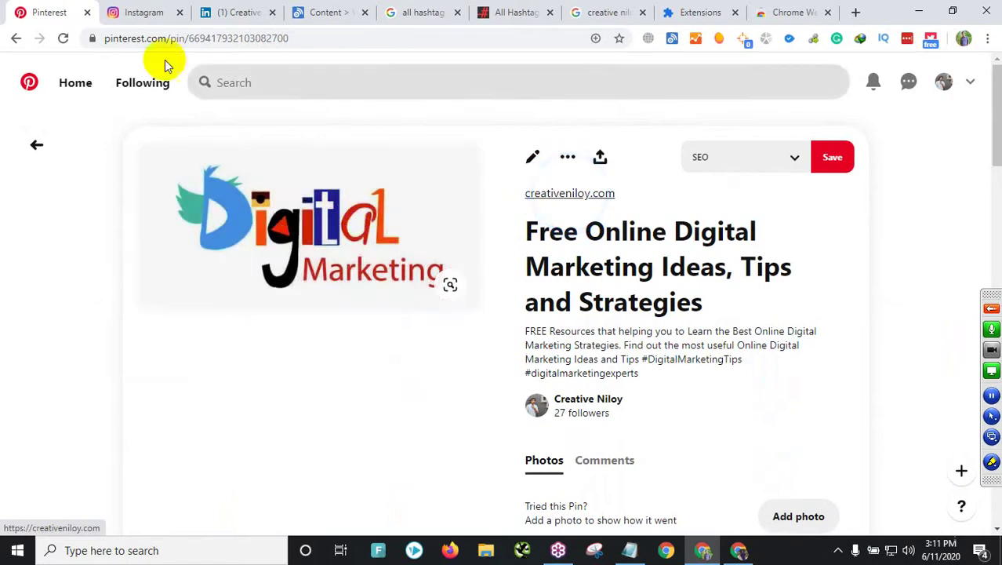
Step: Go to the profile's SEO board and start creating a new pin on it
{"action": "left_click", "coordinate": [83, 86]}
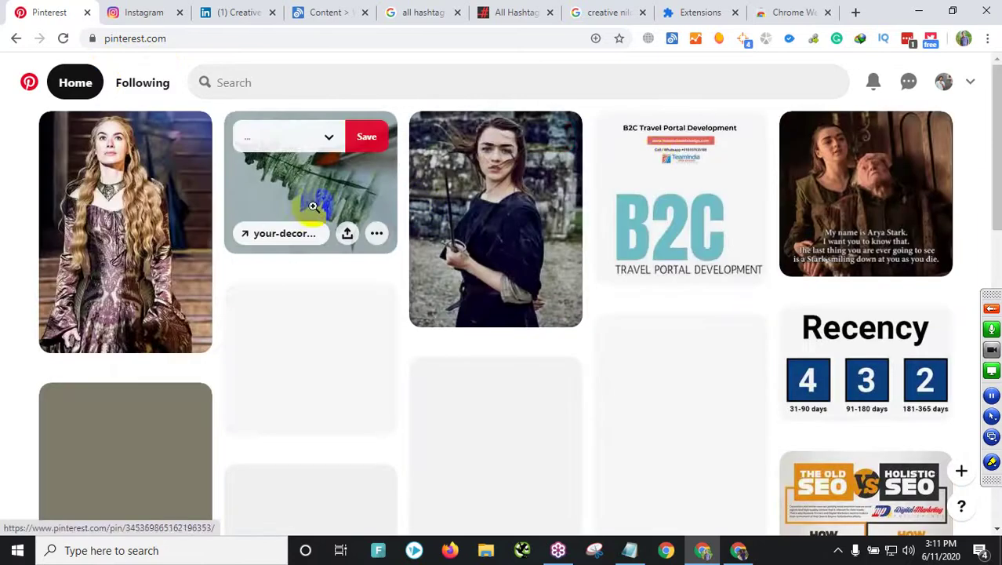
{"action": "left_click", "coordinate": [947, 86]}
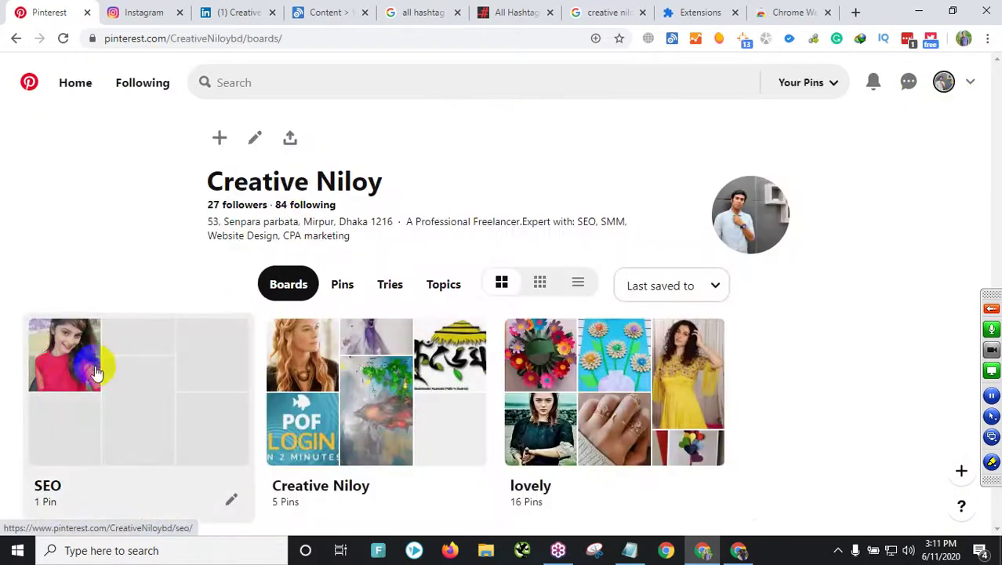
{"action": "left_click", "coordinate": [66, 37]}
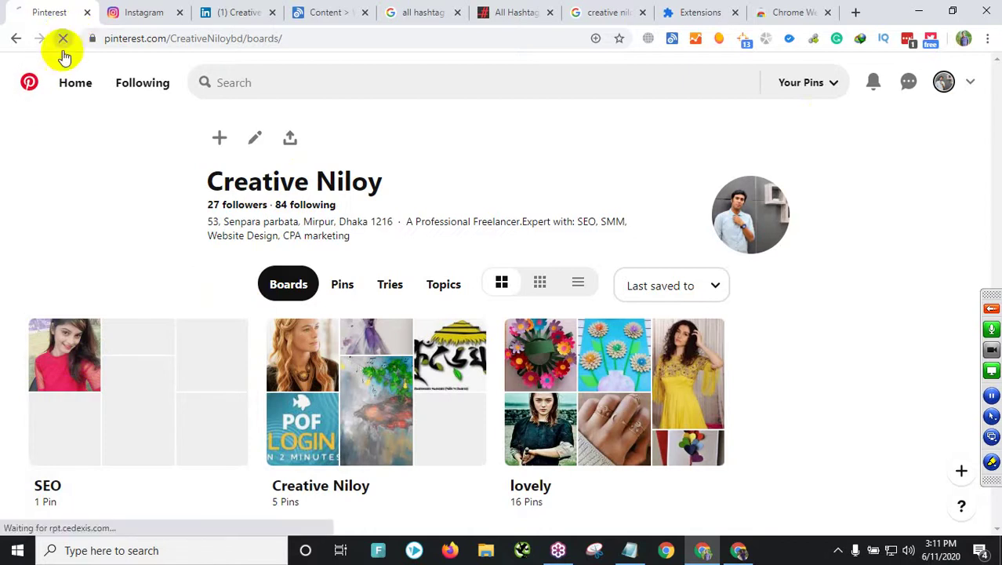
{"action": "left_click", "coordinate": [79, 397]}
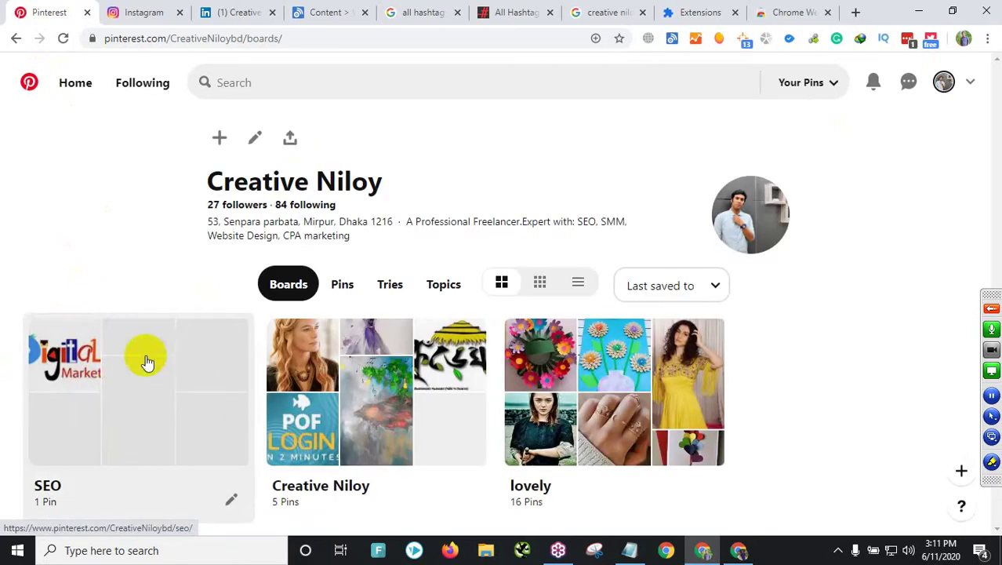
{"action": "left_click", "coordinate": [206, 365]}
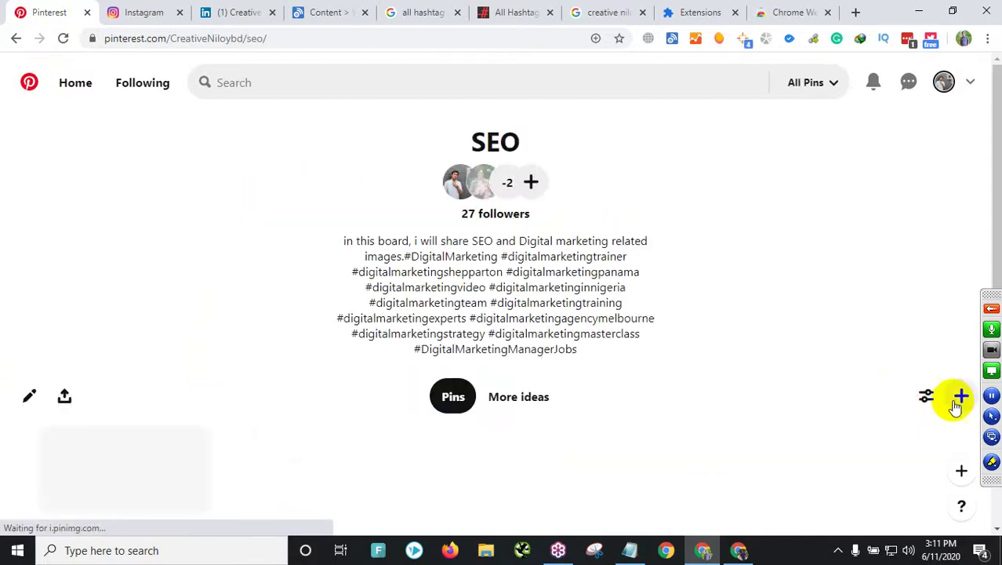
{"action": "left_click", "coordinate": [962, 396]}
{"action": "left_click", "coordinate": [849, 368]}
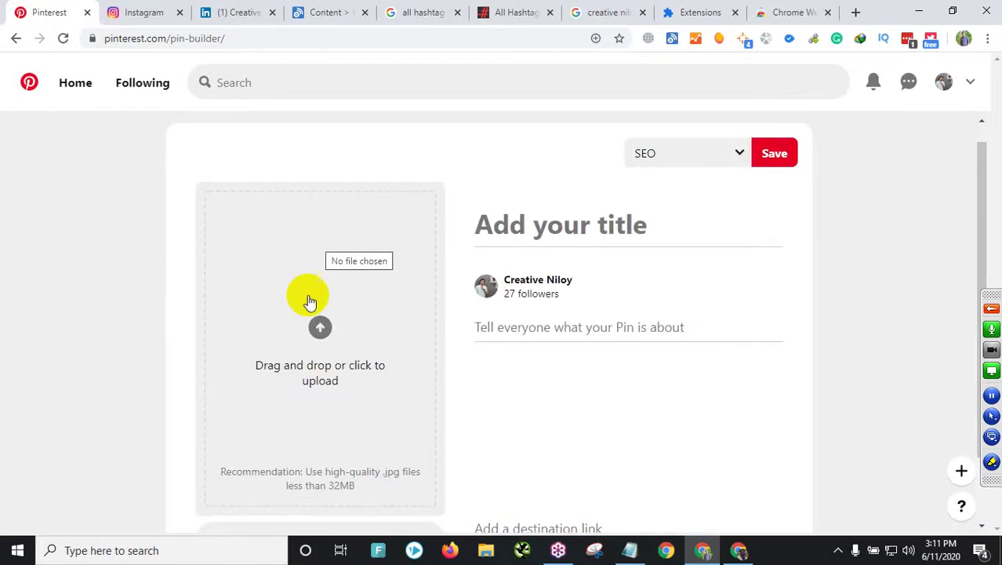
Step: Browse to the Creativeniloy folder and select the 7 Best Blogs infographic image
{"action": "left_click", "coordinate": [317, 339]}
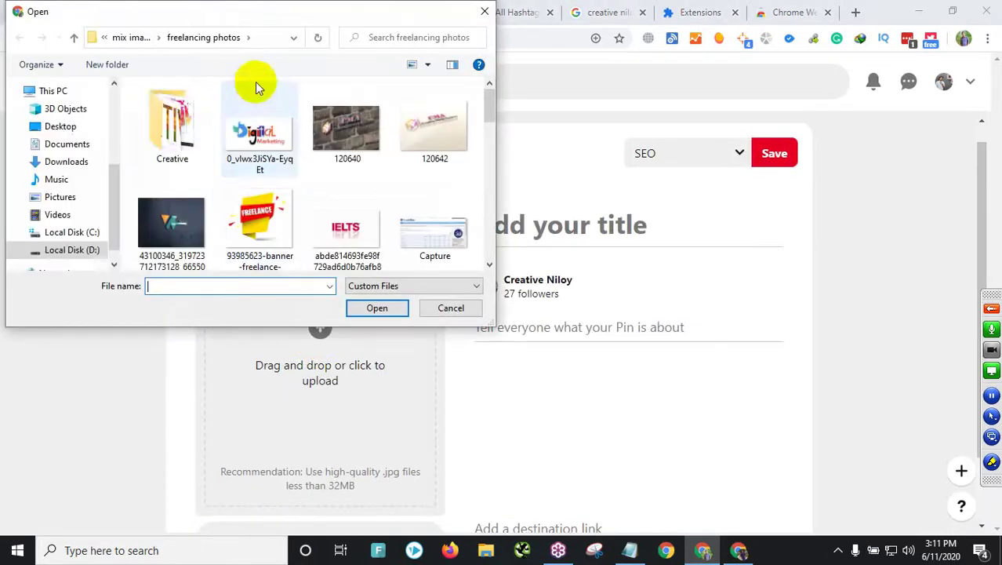
{"action": "left_click", "coordinate": [130, 38]}
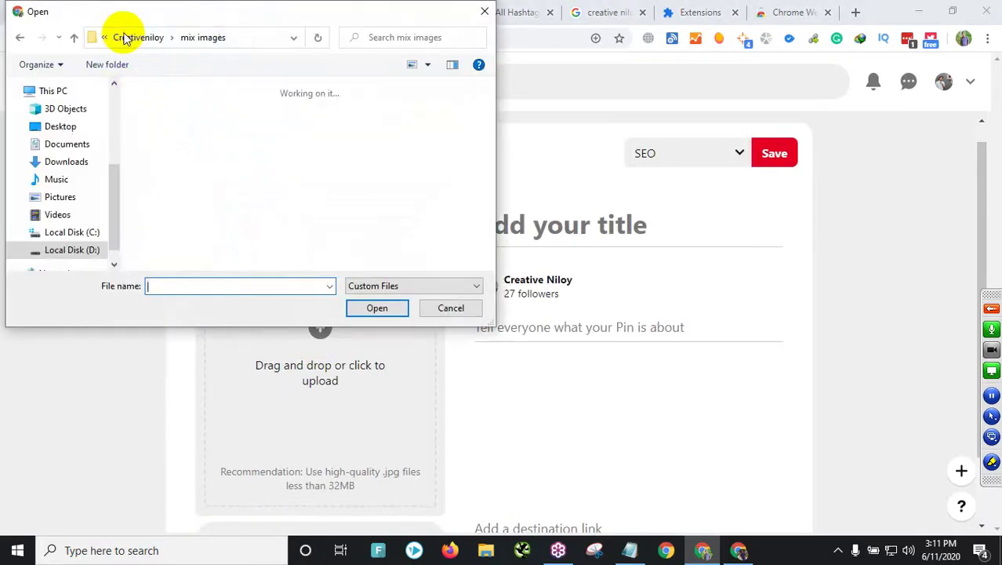
{"action": "left_click", "coordinate": [128, 37]}
{"action": "left_click", "coordinate": [274, 177]}
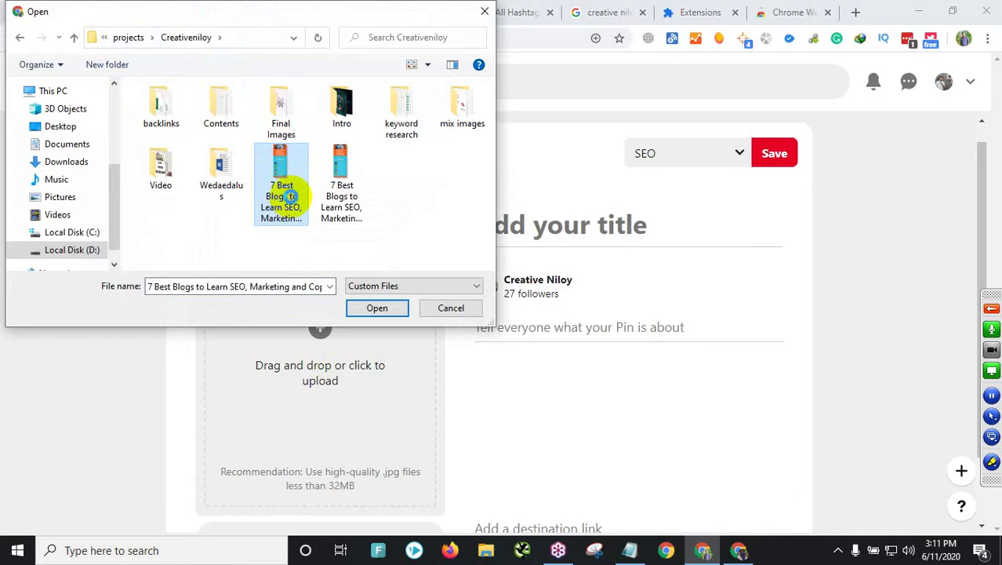
Step: Copy the image's file name, then upload the image to the pin
{"action": "right_click", "coordinate": [280, 200]}
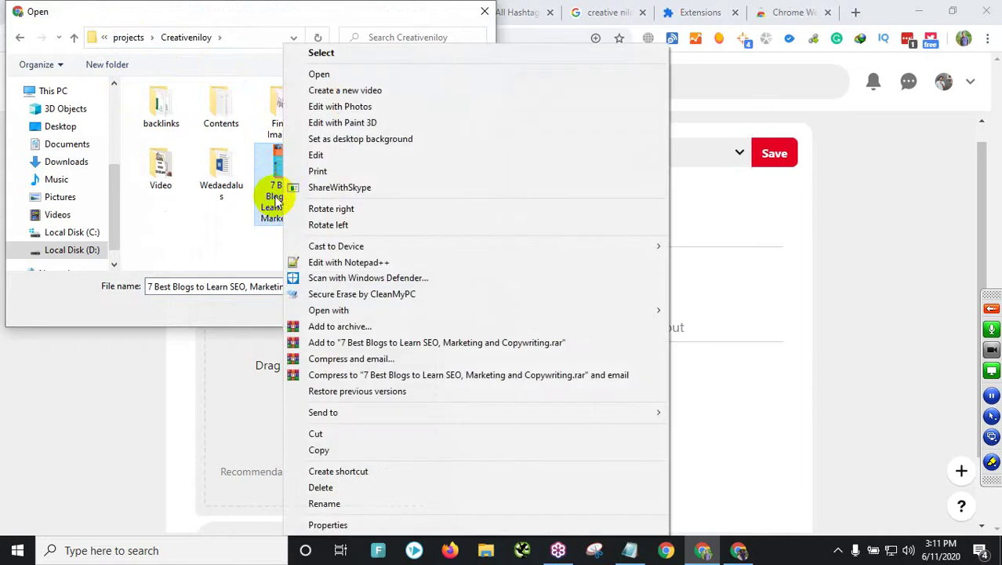
{"action": "left_click", "coordinate": [347, 504]}
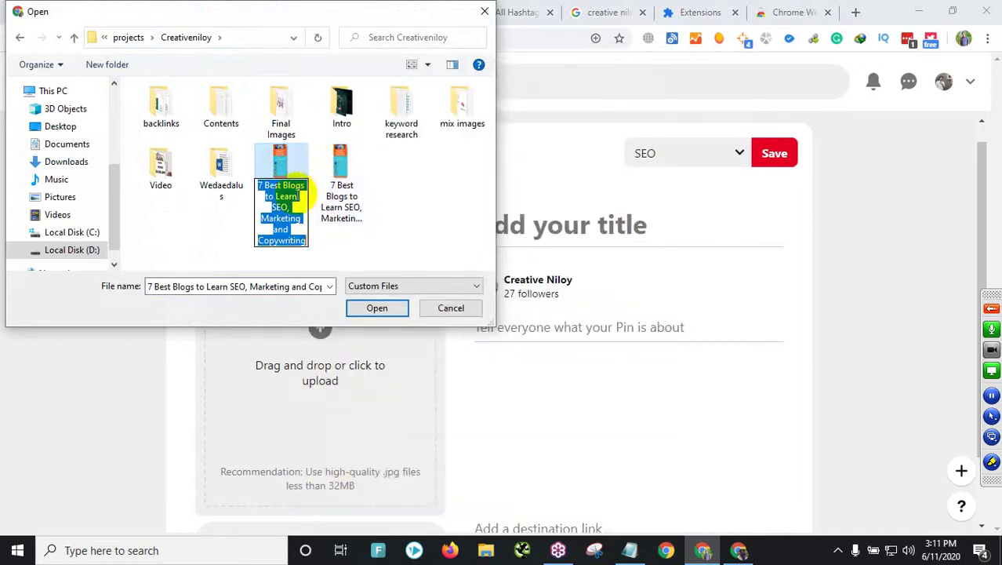
{"action": "right_click", "coordinate": [275, 197]}
{"action": "left_click", "coordinate": [314, 246]}
{"action": "left_click", "coordinate": [355, 310]}
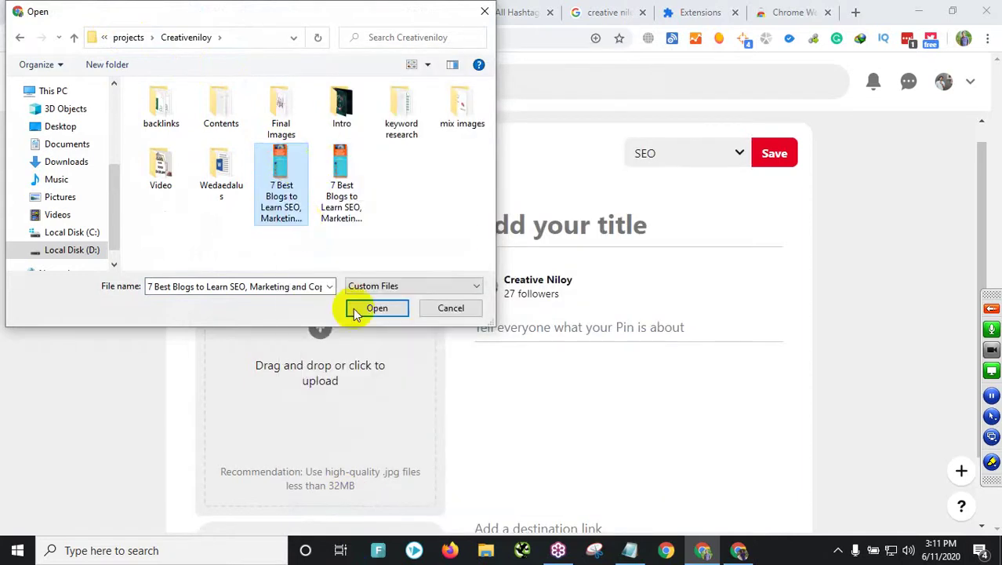
Step: Paste the file name as the pin title '4 Best Blogs to Learn SEO, Marketing and Copywriting'
{"action": "left_click", "coordinate": [533, 226]}
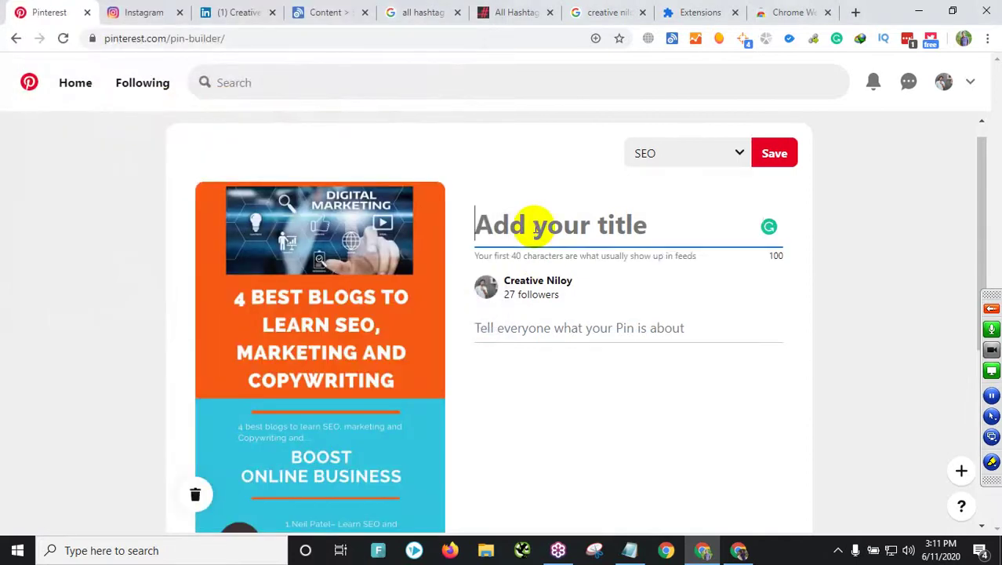
{"action": "right_click", "coordinate": [534, 227]}
{"action": "left_click", "coordinate": [570, 338]}
{"action": "scroll", "coordinate": [349, 298], "scroll_direction": "down", "scroll_amount": 4}
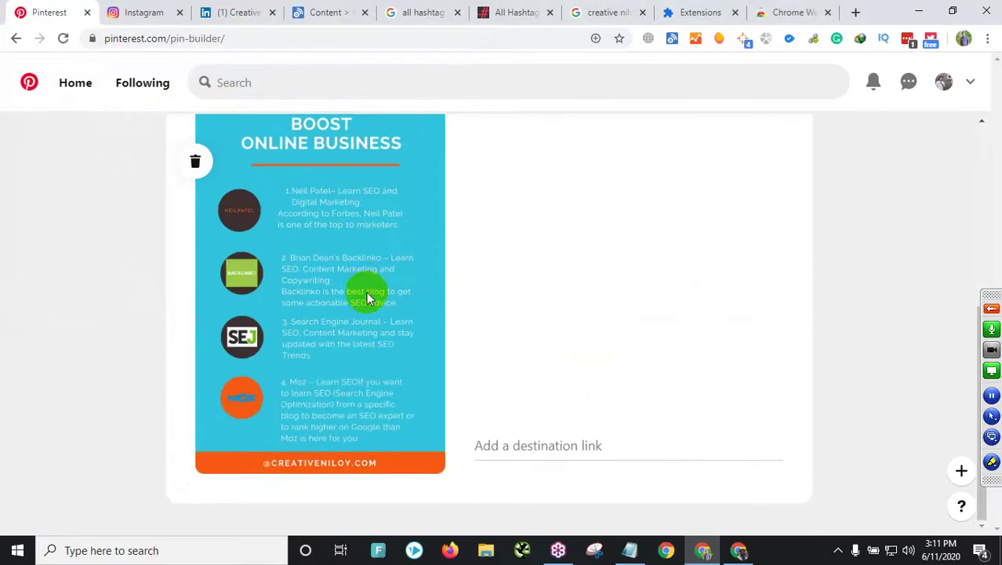
{"action": "scroll", "coordinate": [337, 289], "scroll_direction": "up", "scroll_amount": 5}
{"action": "scroll", "coordinate": [377, 266], "scroll_direction": "down", "scroll_amount": 3}
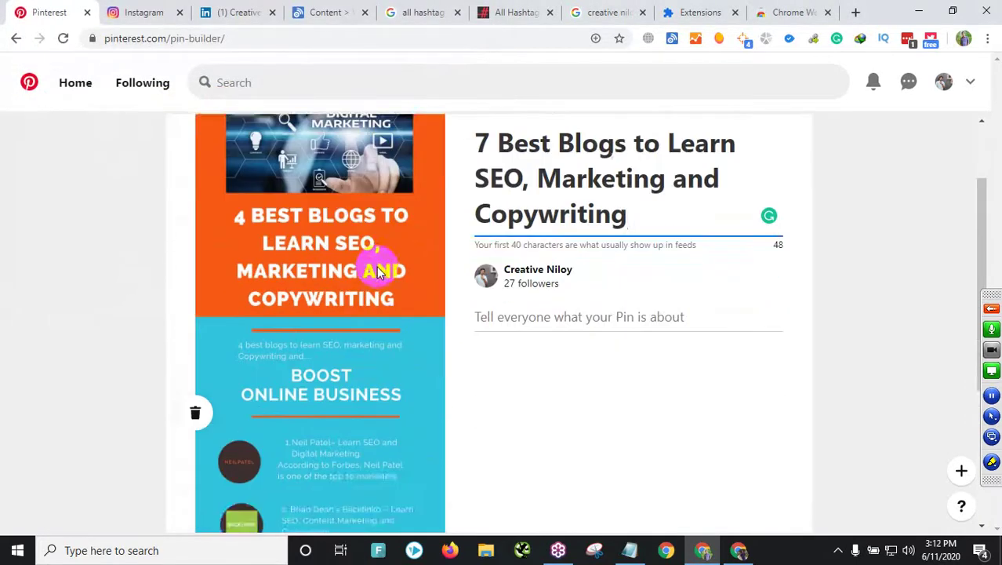
{"action": "scroll", "coordinate": [377, 266], "scroll_direction": "up", "scroll_amount": 2}
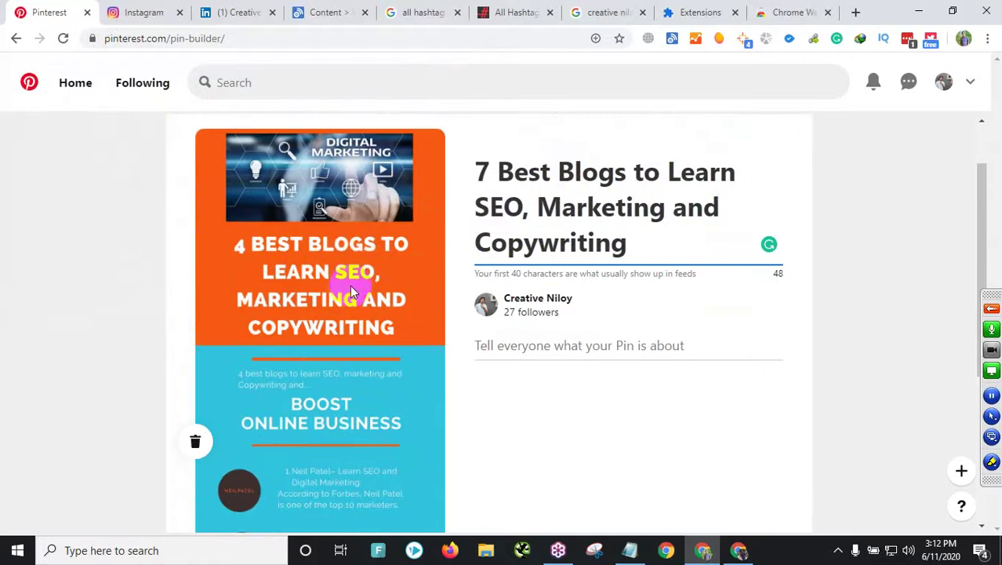
{"action": "scroll", "coordinate": [351, 284], "scroll_direction": "down", "scroll_amount": 1}
{"action": "scroll", "coordinate": [345, 287], "scroll_direction": "up", "scroll_amount": 3}
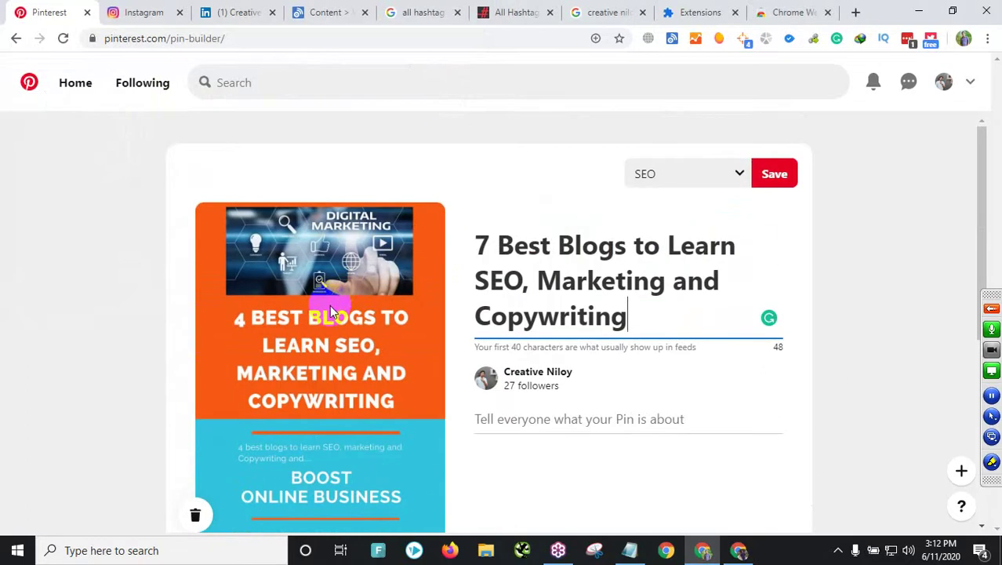
{"action": "scroll", "coordinate": [330, 305], "scroll_direction": "down", "scroll_amount": 1}
{"action": "left_click_drag", "start_coordinate": [490, 162], "coordinate": [459, 175]}
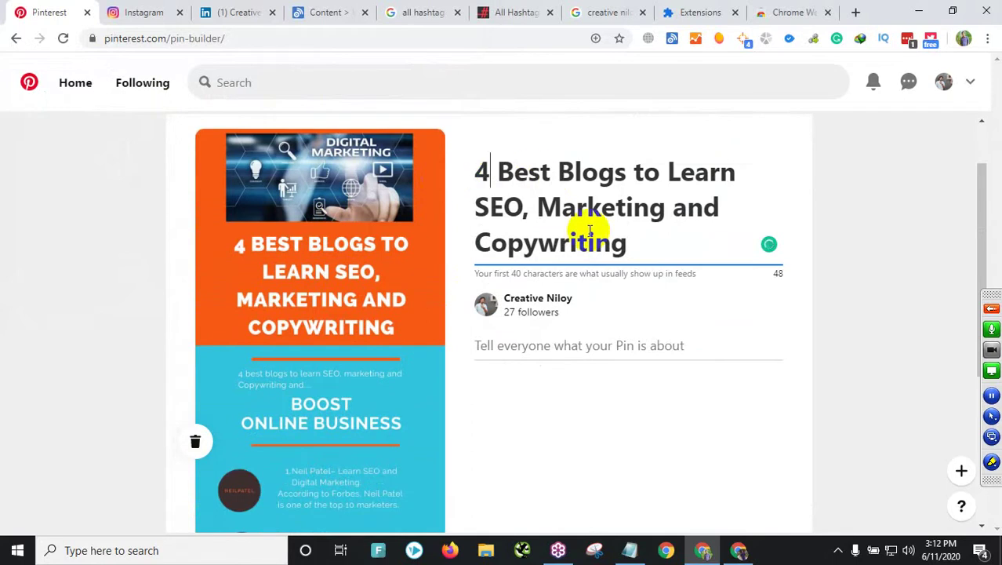
Step: Review the uploaded infographic in the draft and place the cursor in the description field
{"action": "scroll", "coordinate": [336, 243], "scroll_direction": "down", "scroll_amount": 1}
{"action": "scroll", "coordinate": [335, 243], "scroll_direction": "down", "scroll_amount": 2}
{"action": "scroll", "coordinate": [346, 232], "scroll_direction": "up", "scroll_amount": 1}
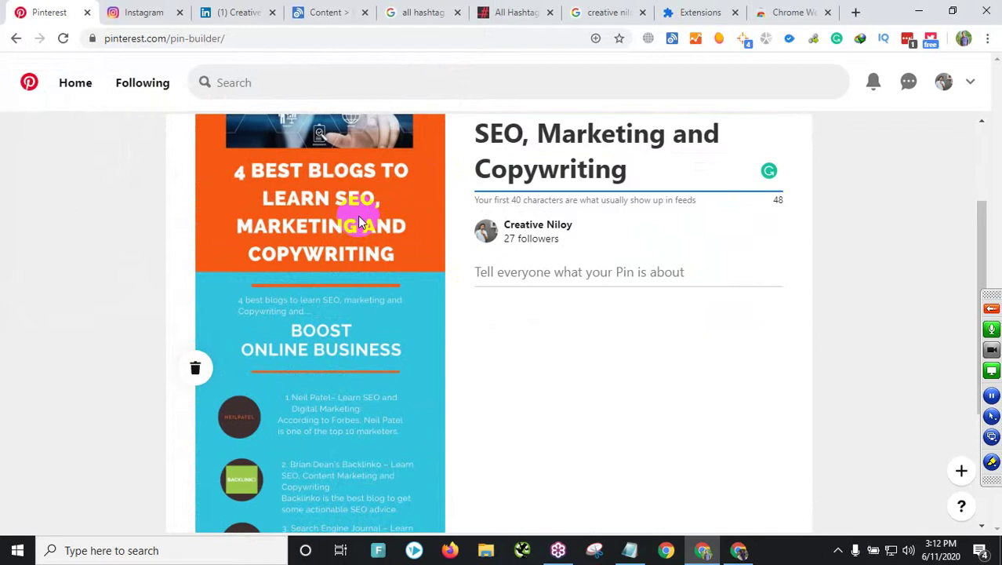
{"action": "scroll", "coordinate": [360, 212], "scroll_direction": "down", "scroll_amount": 3}
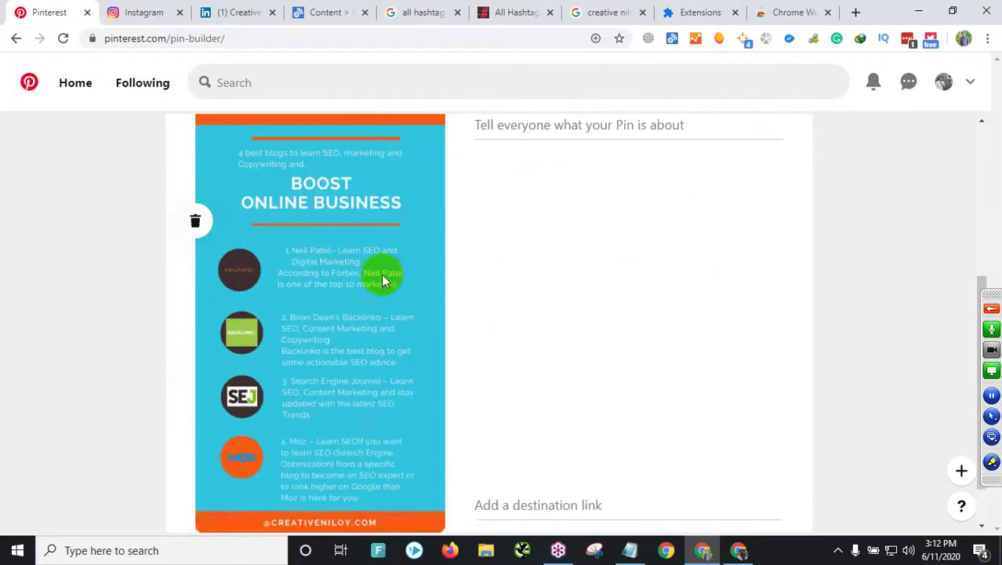
{"action": "scroll", "coordinate": [475, 331], "scroll_direction": "up", "scroll_amount": 1}
{"action": "scroll", "coordinate": [389, 255], "scroll_direction": "up", "scroll_amount": 4}
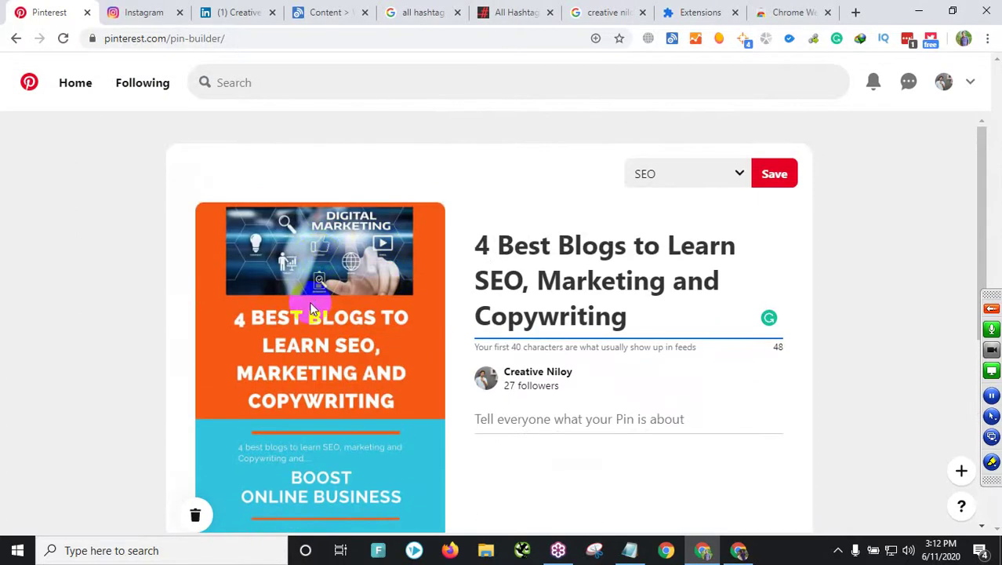
{"action": "scroll", "coordinate": [310, 299], "scroll_direction": "down", "scroll_amount": 3}
{"action": "scroll", "coordinate": [294, 284], "scroll_direction": "down", "scroll_amount": 1}
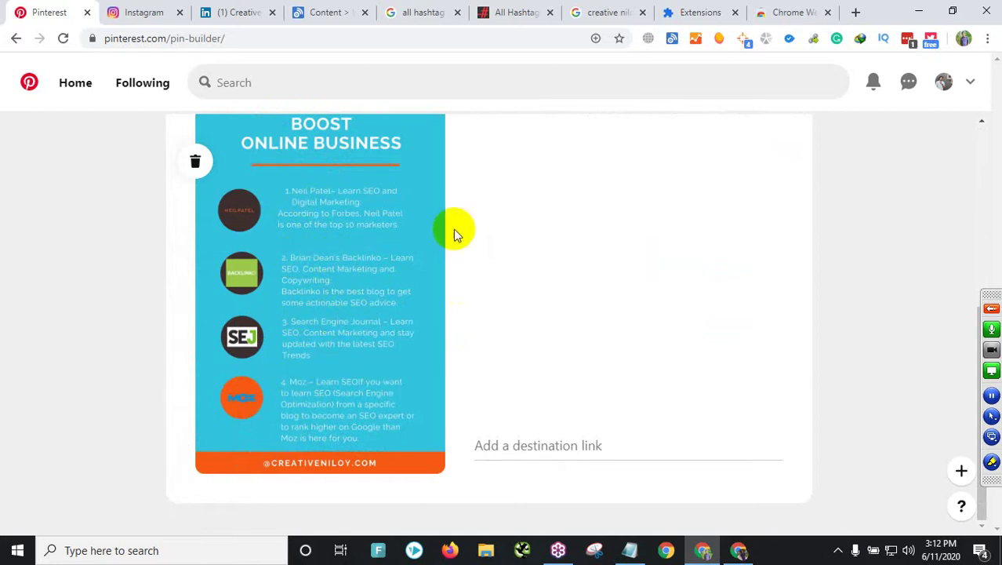
{"action": "scroll", "coordinate": [364, 297], "scroll_direction": "up", "scroll_amount": 2}
{"action": "scroll", "coordinate": [384, 311], "scroll_direction": "up", "scroll_amount": 1}
{"action": "scroll", "coordinate": [361, 251], "scroll_direction": "down", "scroll_amount": 2}
{"action": "scroll", "coordinate": [329, 253], "scroll_direction": "up", "scroll_amount": 1}
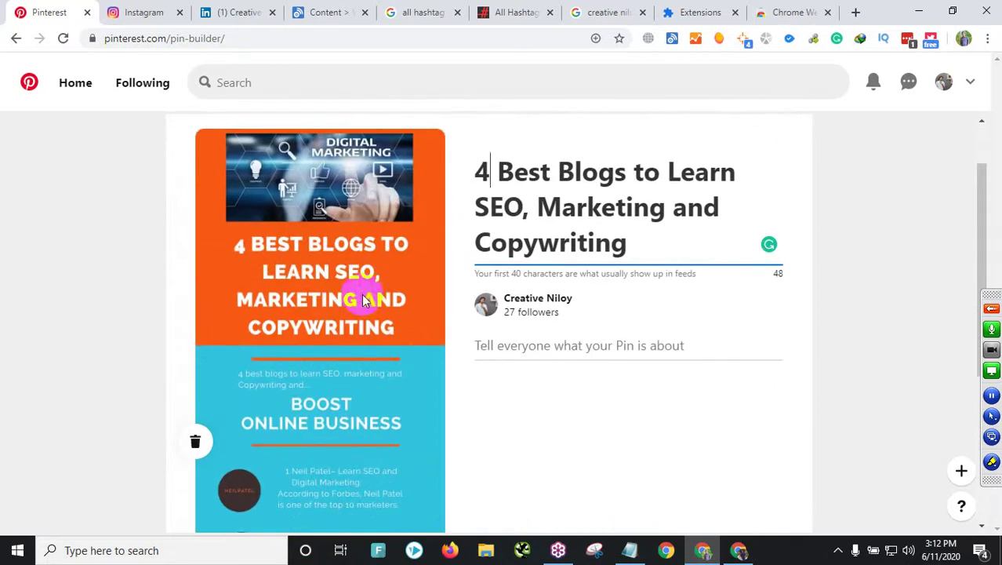
{"action": "scroll", "coordinate": [418, 148], "scroll_direction": "down", "scroll_amount": 2}
{"action": "scroll", "coordinate": [413, 154], "scroll_direction": "up", "scroll_amount": 1}
{"action": "scroll", "coordinate": [383, 205], "scroll_direction": "down", "scroll_amount": 1}
{"action": "scroll", "coordinate": [369, 228], "scroll_direction": "up", "scroll_amount": 3}
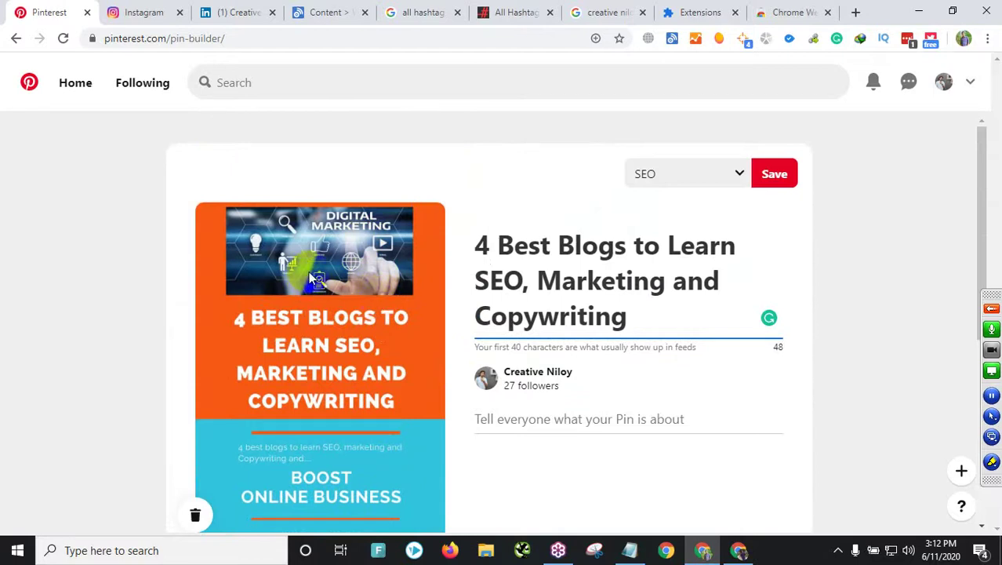
{"action": "scroll", "coordinate": [309, 271], "scroll_direction": "down", "scroll_amount": 2}
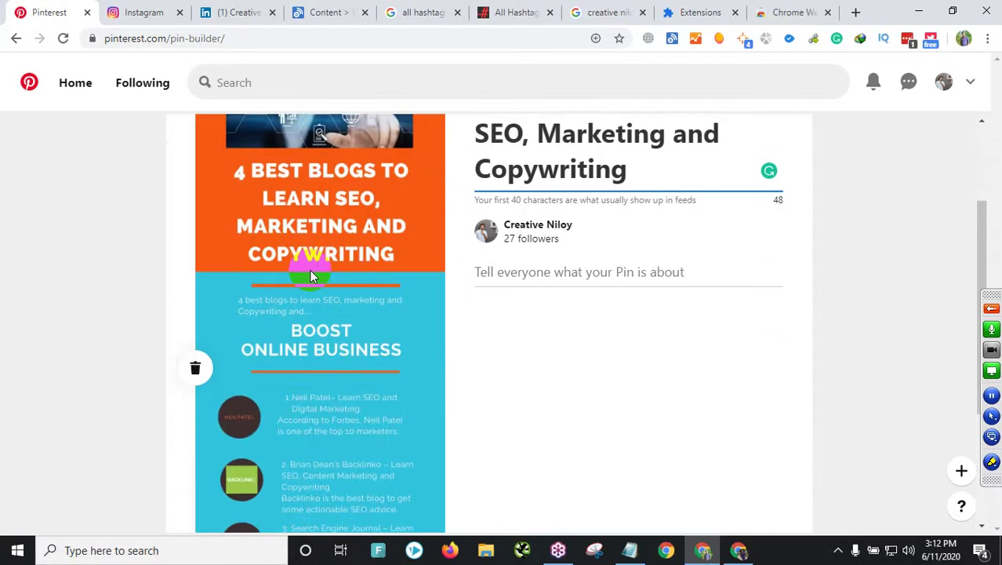
{"action": "scroll", "coordinate": [343, 328], "scroll_direction": "up", "scroll_amount": 1}
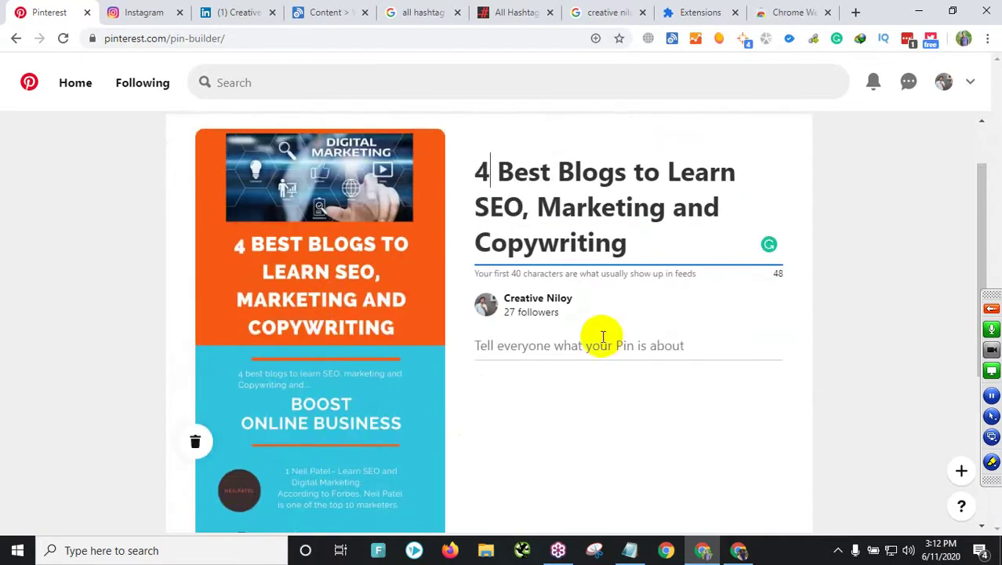
{"action": "left_click", "coordinate": [559, 344]}
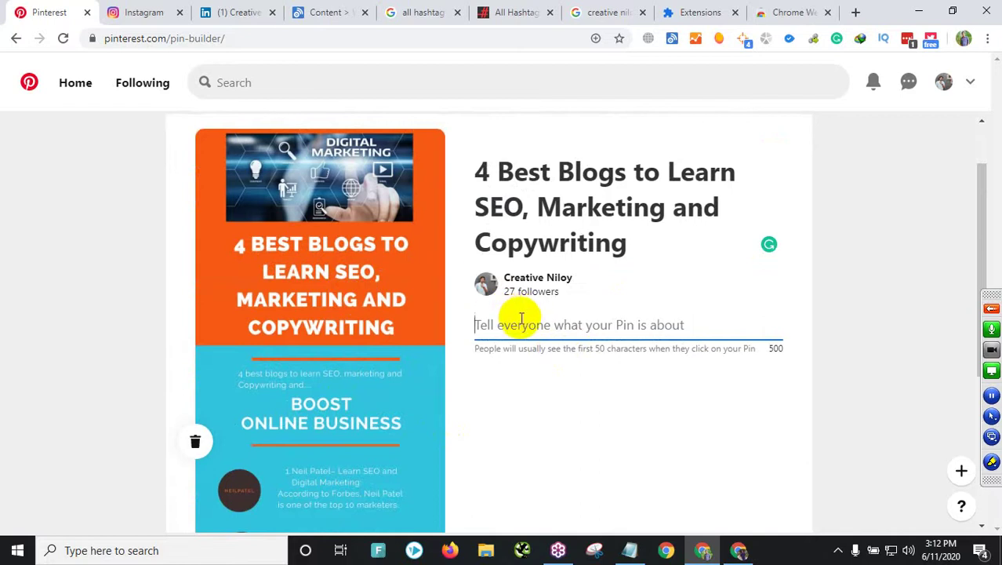
Step: Search Google for the copied blog title and open the inuidea.com article
{"action": "left_click", "coordinate": [782, 12]}
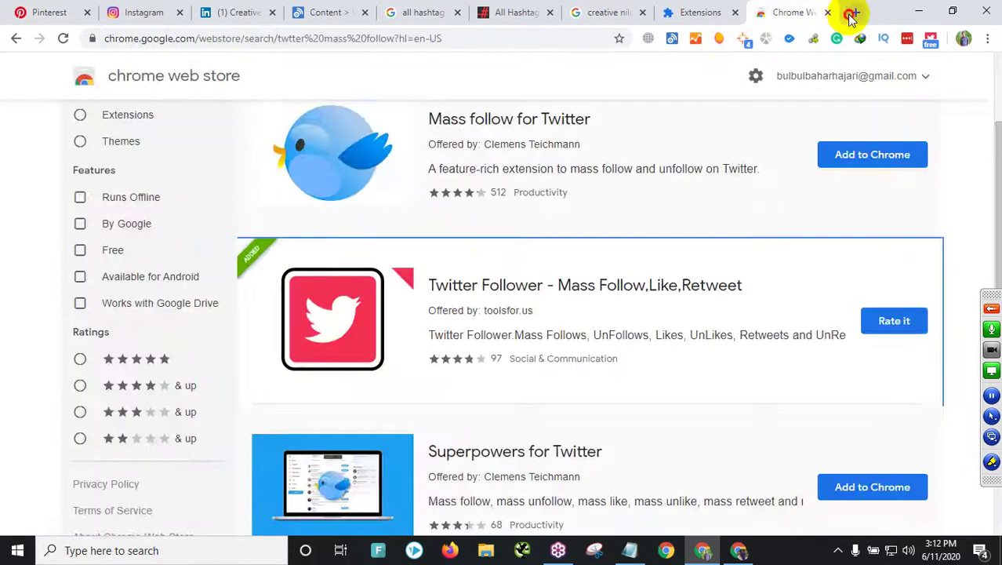
{"action": "left_click", "coordinate": [856, 11]}
{"action": "right_click", "coordinate": [257, 36]}
{"action": "left_click", "coordinate": [318, 148]}
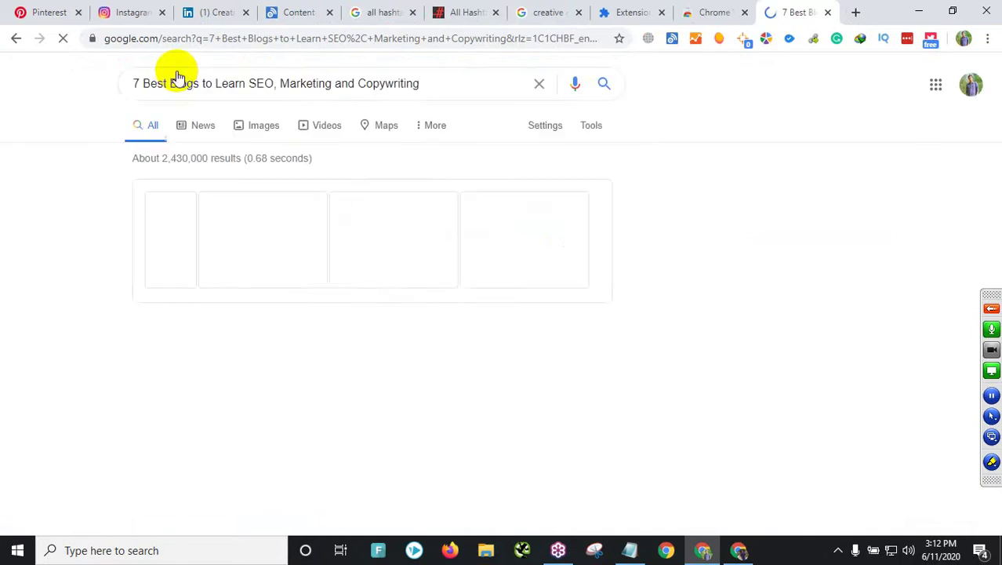
{"action": "scroll", "coordinate": [166, 320], "scroll_direction": "down", "scroll_amount": 3}
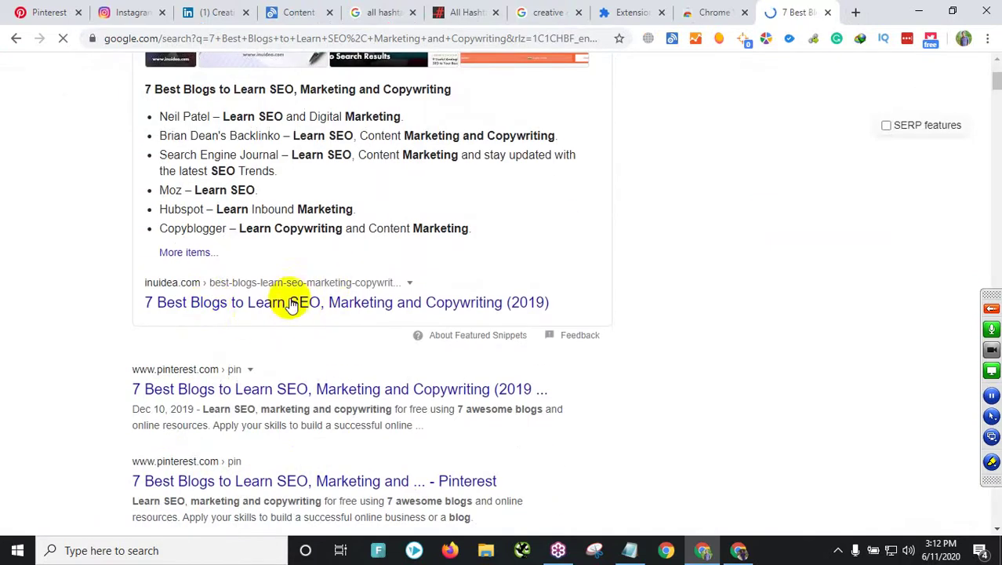
{"action": "left_click", "coordinate": [342, 303]}
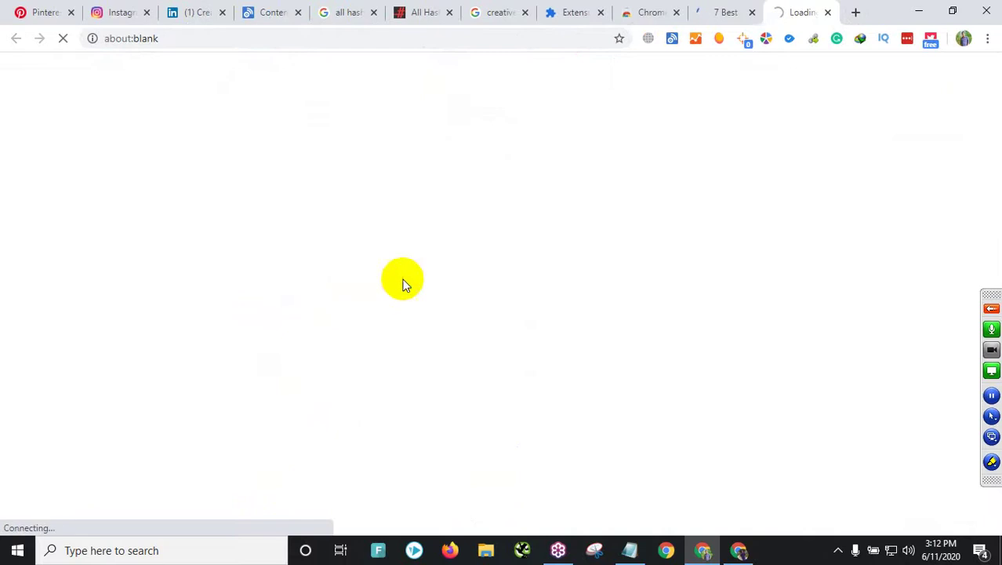
{"action": "left_click", "coordinate": [753, 13]}
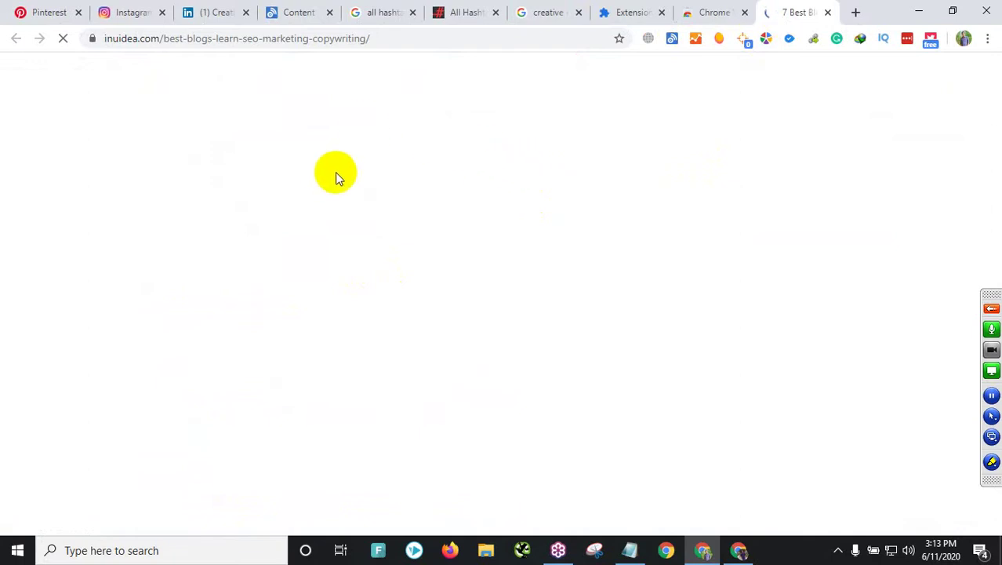
Step: Copy the article's three intro paragraphs and return to the Pinterest pin draft
{"action": "scroll", "coordinate": [221, 218], "scroll_direction": "down", "scroll_amount": 6}
{"action": "scroll", "coordinate": [149, 274], "scroll_direction": "down", "scroll_amount": 10}
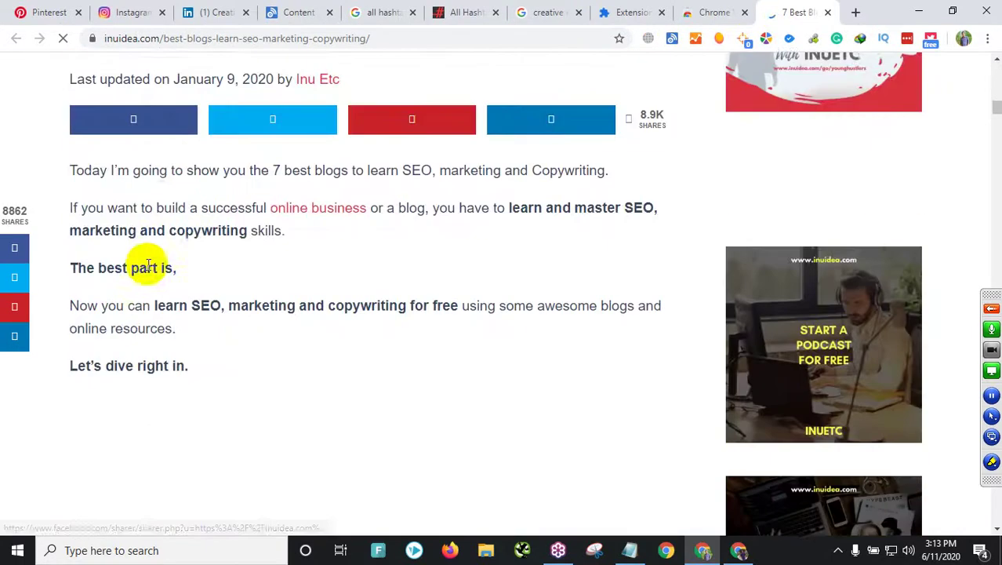
{"action": "left_click_drag", "start_coordinate": [69, 204], "coordinate": [177, 318]}
{"action": "key", "text": "ctrl+c"}
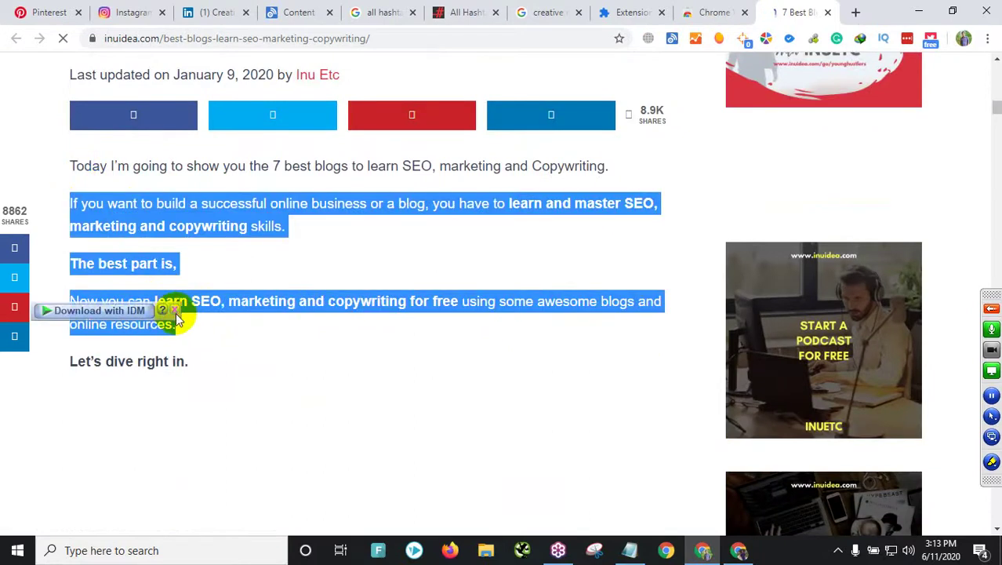
{"action": "right_click", "coordinate": [226, 302]}
{"action": "left_click", "coordinate": [239, 312]}
{"action": "left_click", "coordinate": [118, 12]}
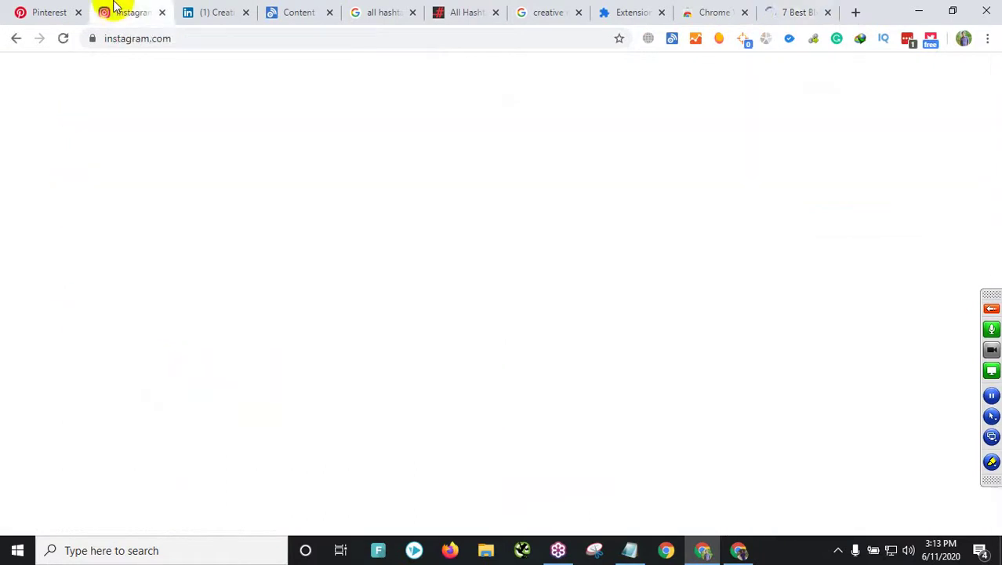
{"action": "left_click", "coordinate": [45, 12]}
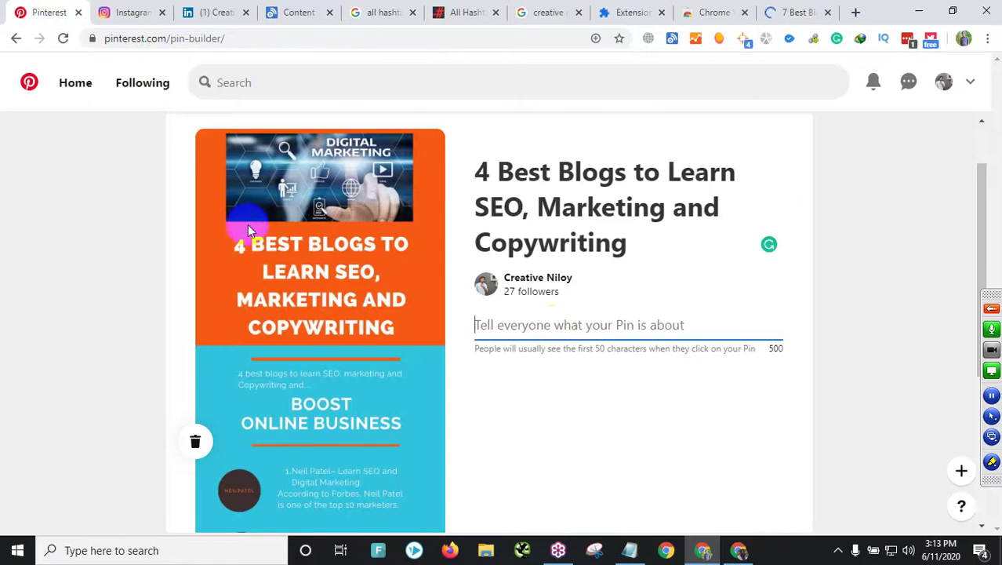
Step: Paste the three intro paragraphs into the pin description and add a blank line after them
{"action": "right_click", "coordinate": [547, 325]}
{"action": "left_click", "coordinate": [584, 170]}
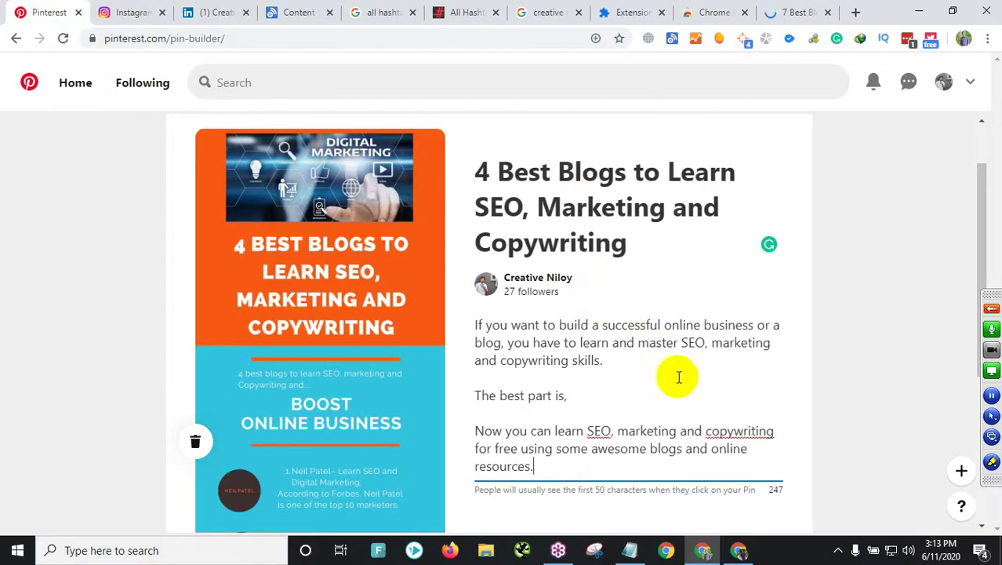
{"action": "scroll", "coordinate": [659, 433], "scroll_direction": "down", "scroll_amount": 2}
{"action": "key", "text": "Return"}
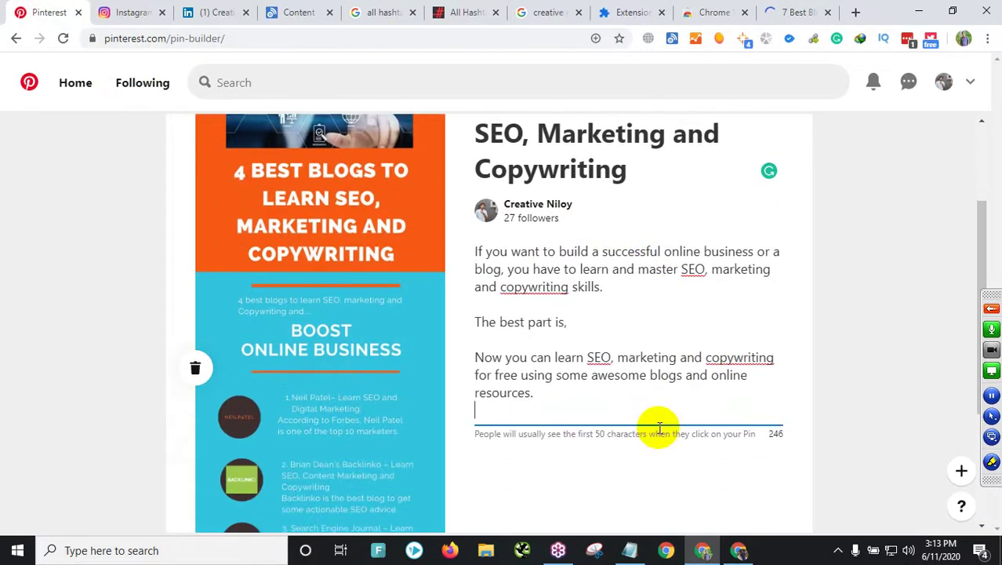
{"action": "right_click", "coordinate": [554, 287]}
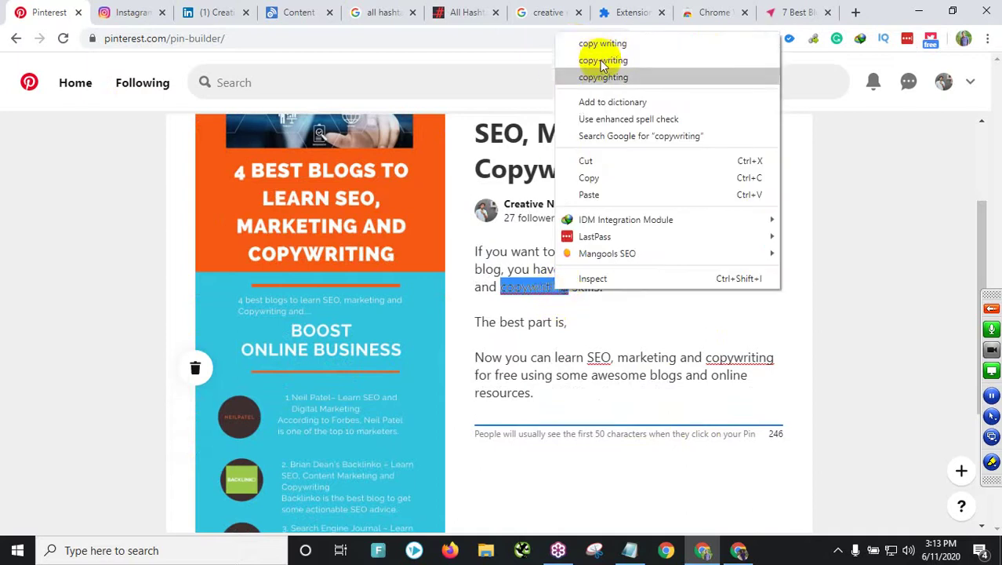
{"action": "left_click", "coordinate": [604, 355]}
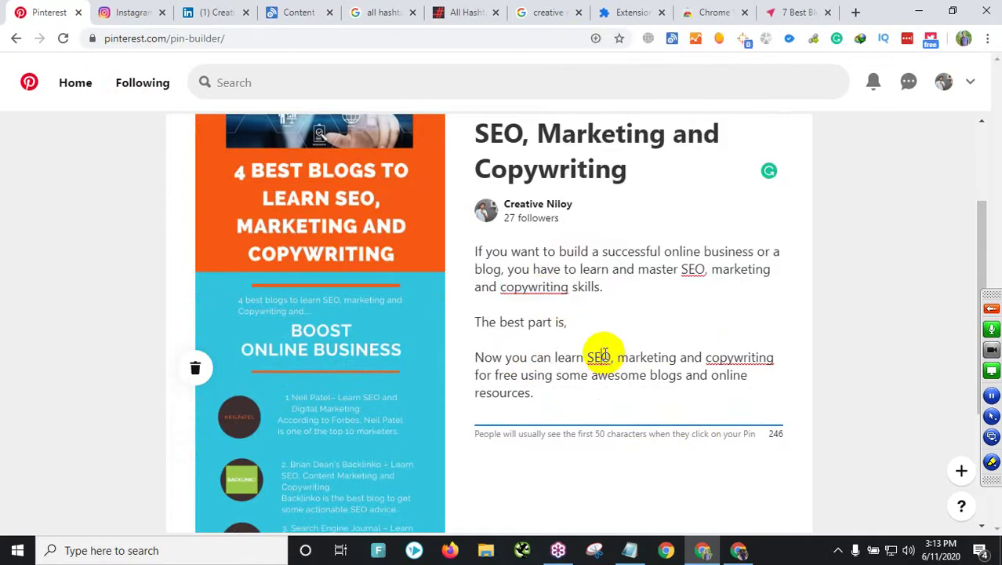
{"action": "left_click", "coordinate": [535, 408]}
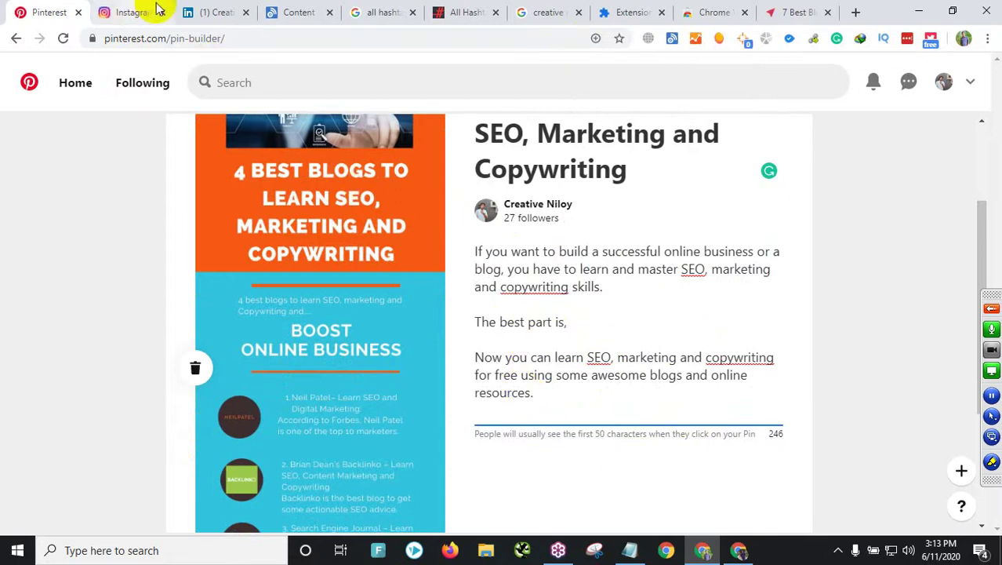
Step: Replace the All-Hashtag keyword DigitalMarketing with 'seoexpert' and generate hashtags
{"action": "left_click", "coordinate": [459, 12]}
{"action": "scroll", "coordinate": [310, 184], "scroll_direction": "up", "scroll_amount": 3}
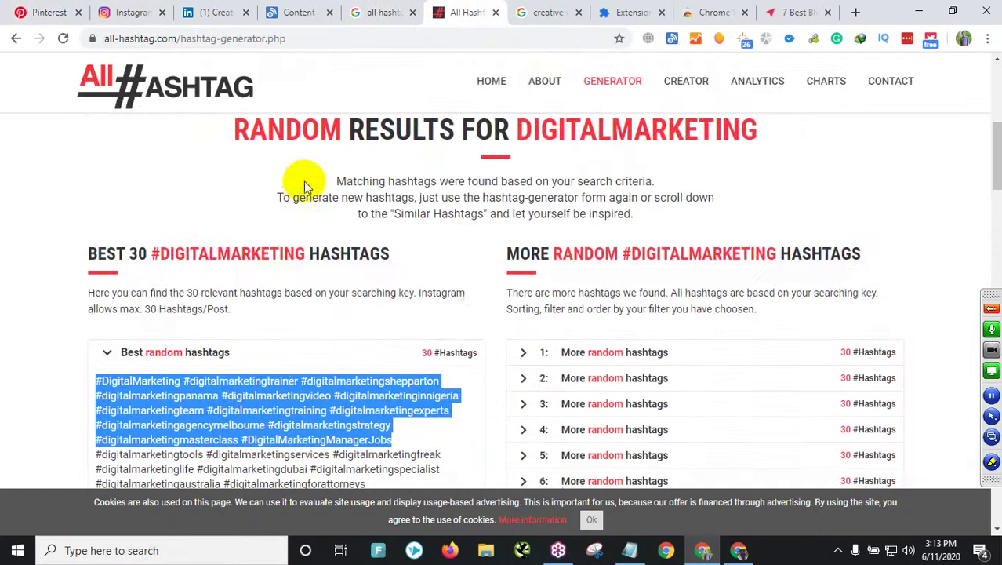
{"action": "scroll", "coordinate": [310, 274], "scroll_direction": "up", "scroll_amount": 4}
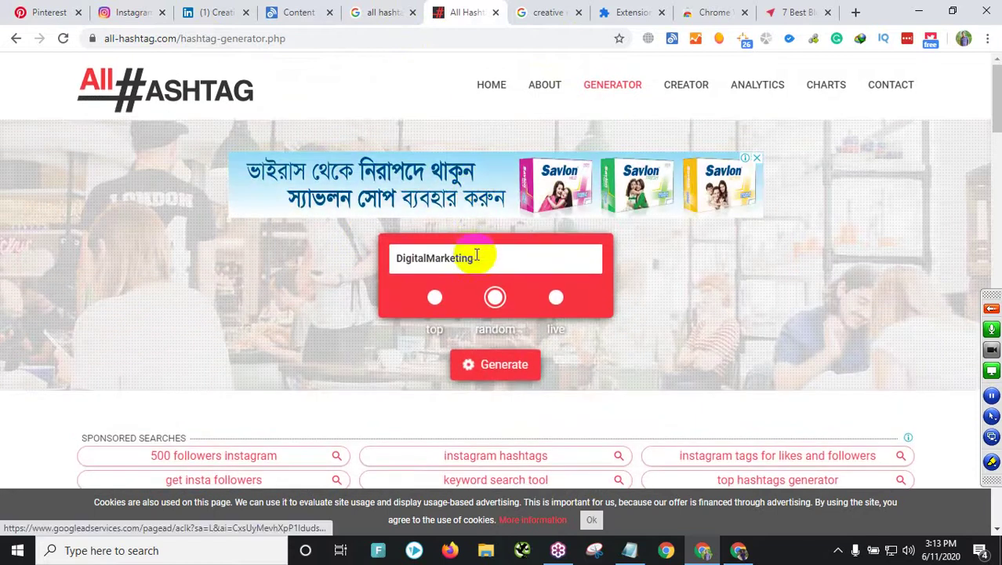
{"action": "double_click", "coordinate": [404, 257]}
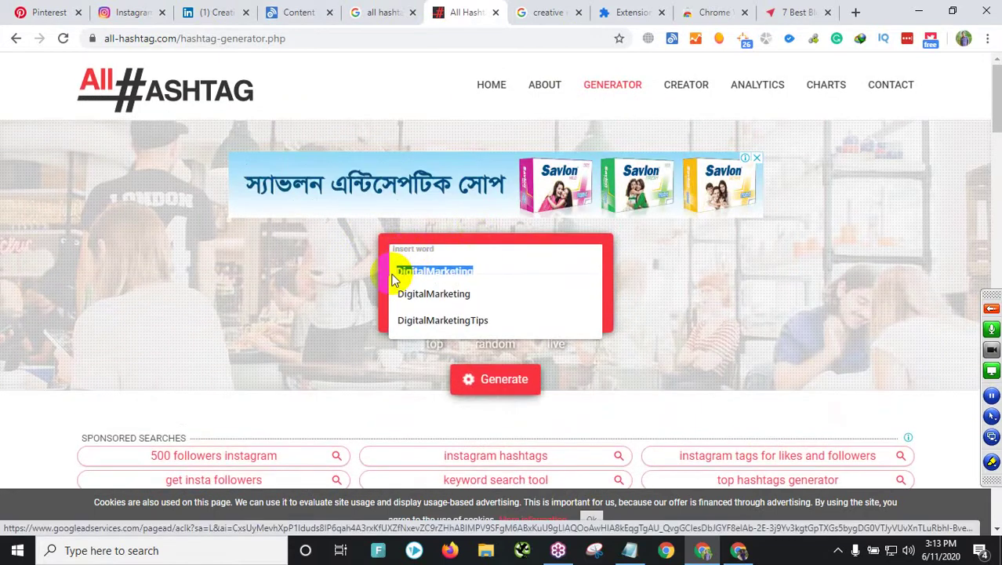
{"action": "type", "text": "seo"}
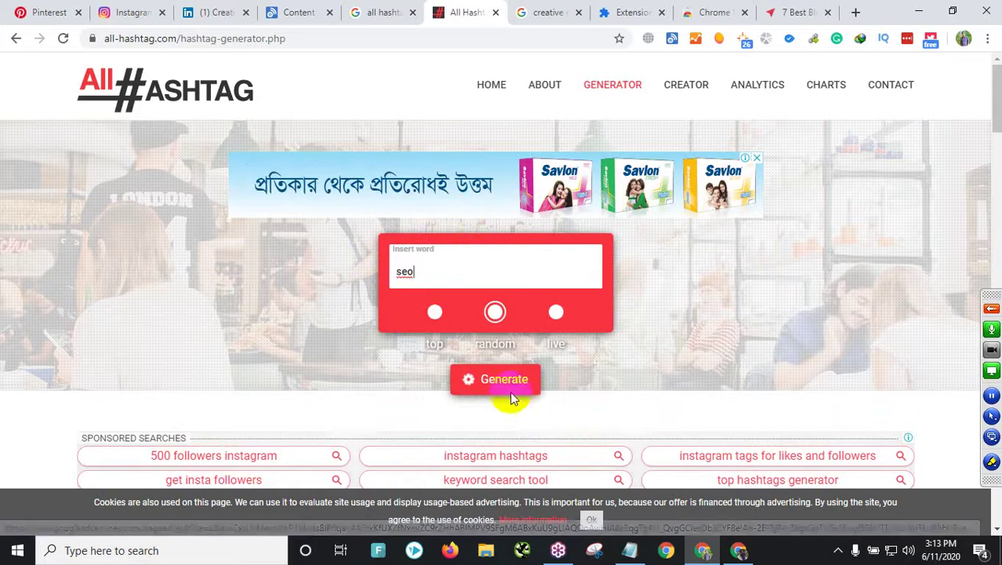
{"action": "left_click", "coordinate": [509, 383]}
{"action": "scroll", "coordinate": [539, 328], "scroll_direction": "down", "scroll_amount": 3}
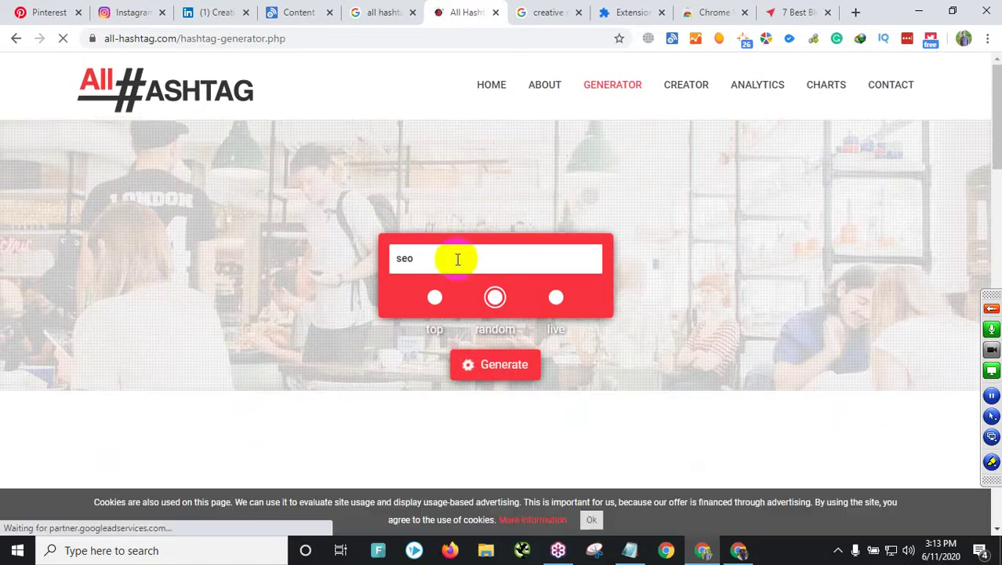
{"action": "left_click", "coordinate": [453, 258]}
{"action": "type", "text": "expert"}
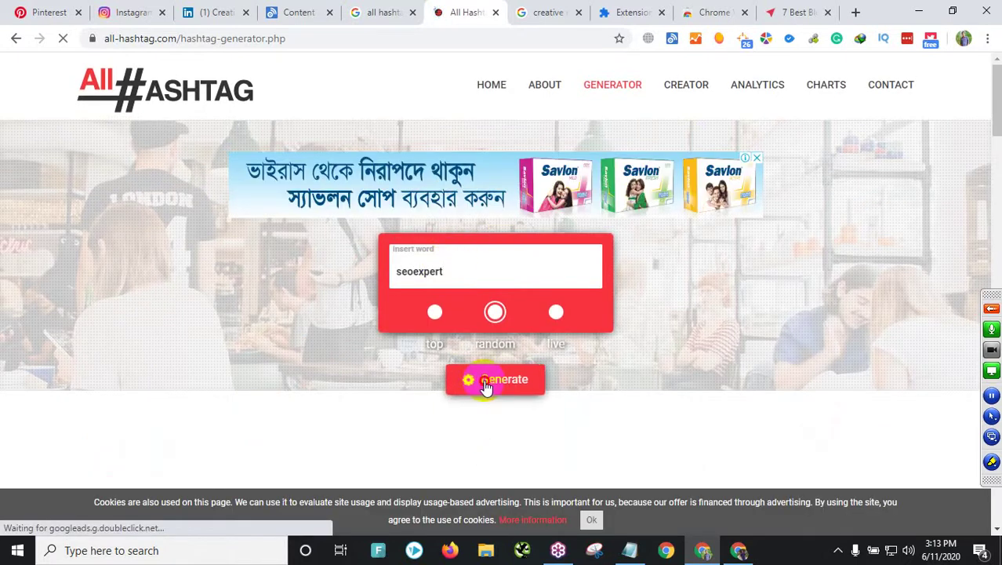
{"action": "left_click", "coordinate": [483, 383]}
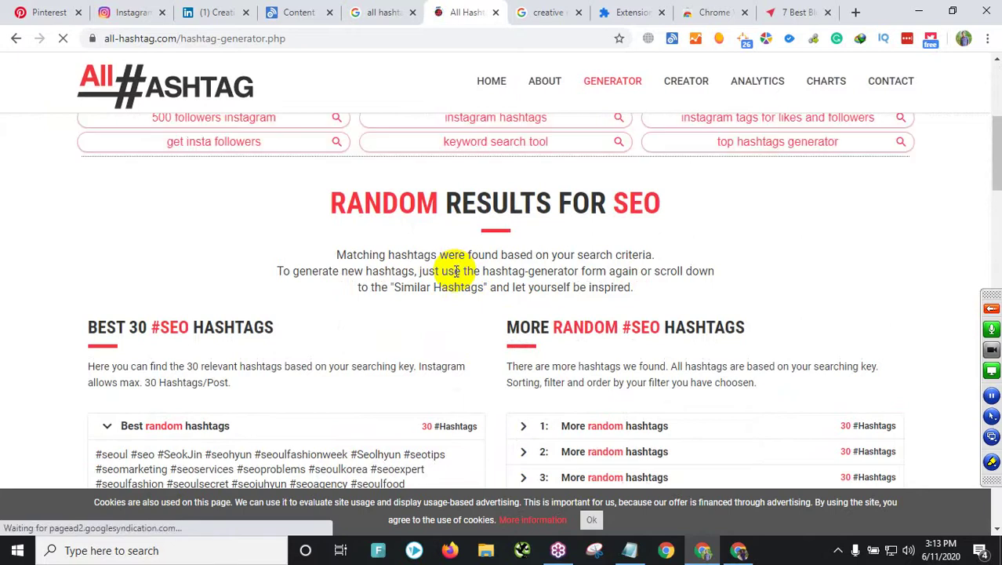
Step: Copy the hashtags #seoexpert #SEOexperts #seoexpertarizona and return to Pinterest
{"action": "scroll", "coordinate": [457, 270], "scroll_direction": "up", "scroll_amount": 2}
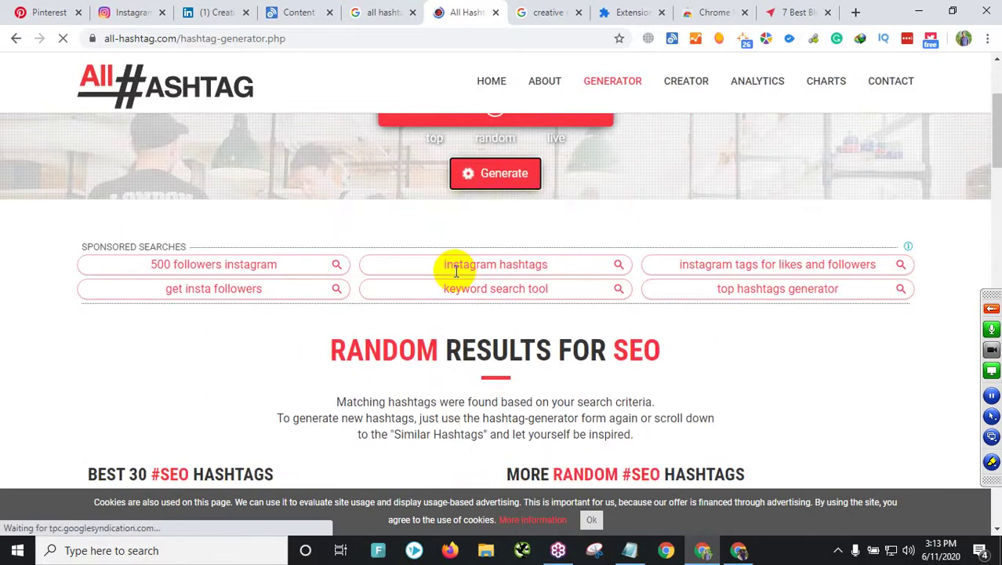
{"action": "scroll", "coordinate": [456, 270], "scroll_direction": "up", "scroll_amount": 2}
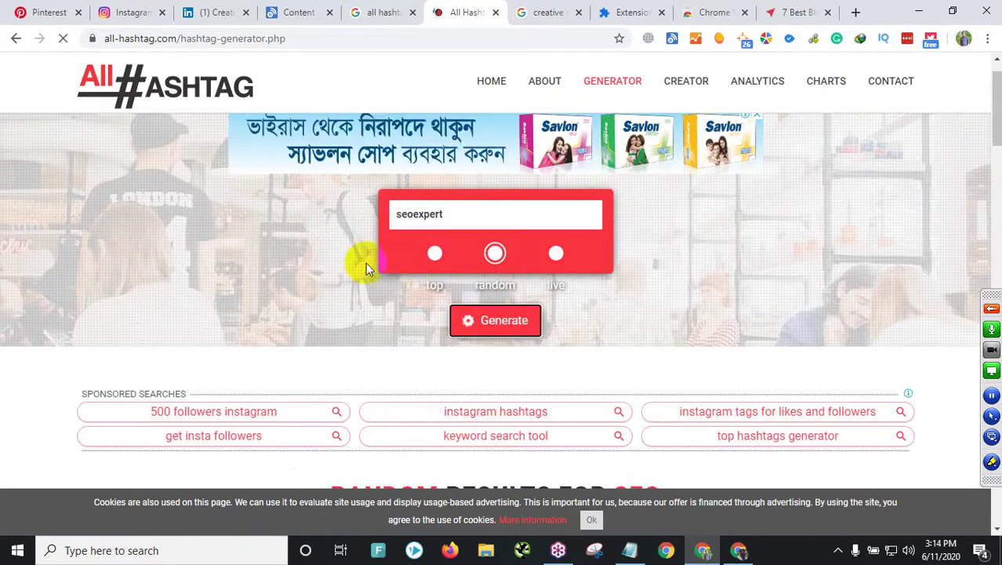
{"action": "scroll", "coordinate": [345, 271], "scroll_direction": "down", "scroll_amount": 4}
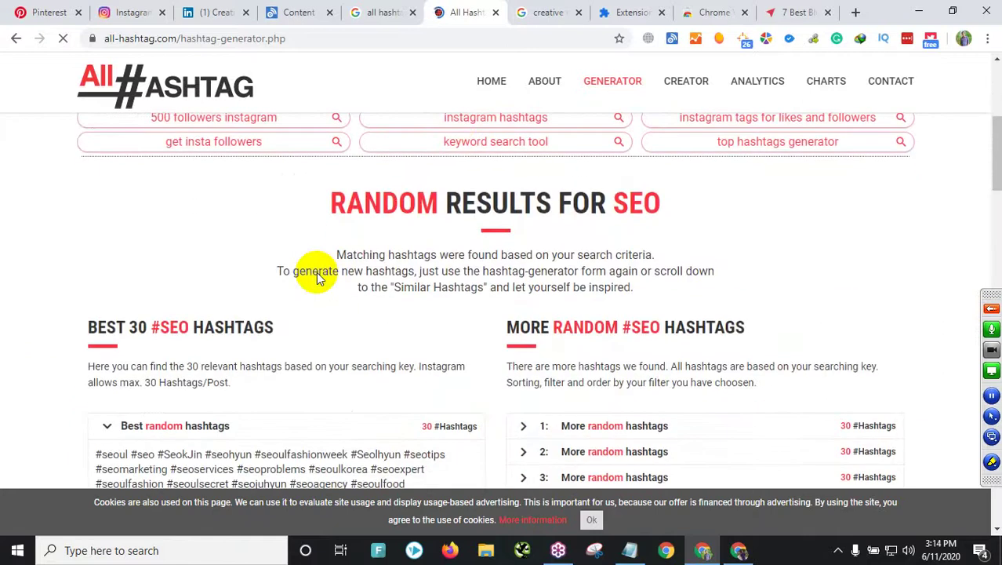
{"action": "scroll", "coordinate": [317, 272], "scroll_direction": "up", "scroll_amount": 3}
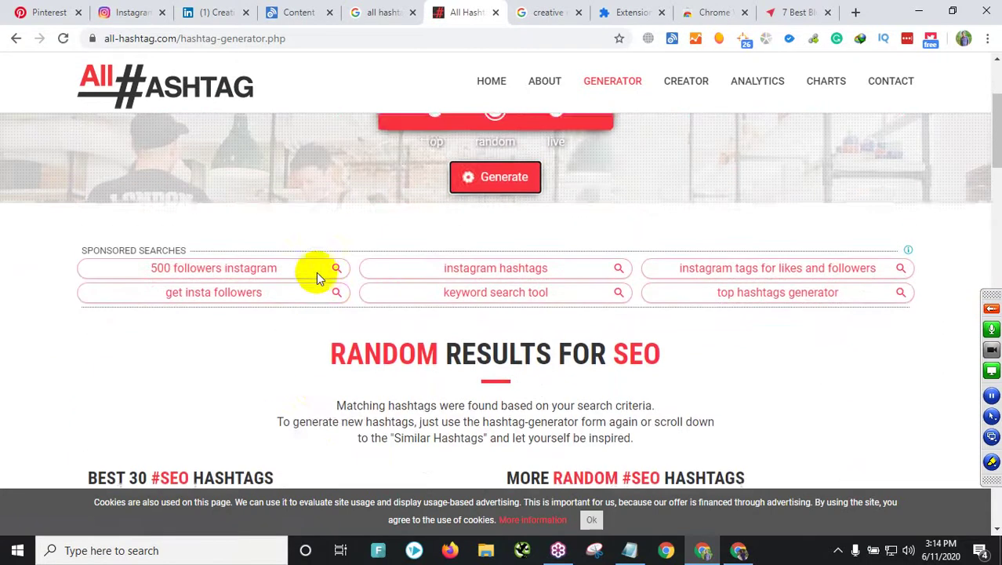
{"action": "scroll", "coordinate": [329, 277], "scroll_direction": "down", "scroll_amount": 5}
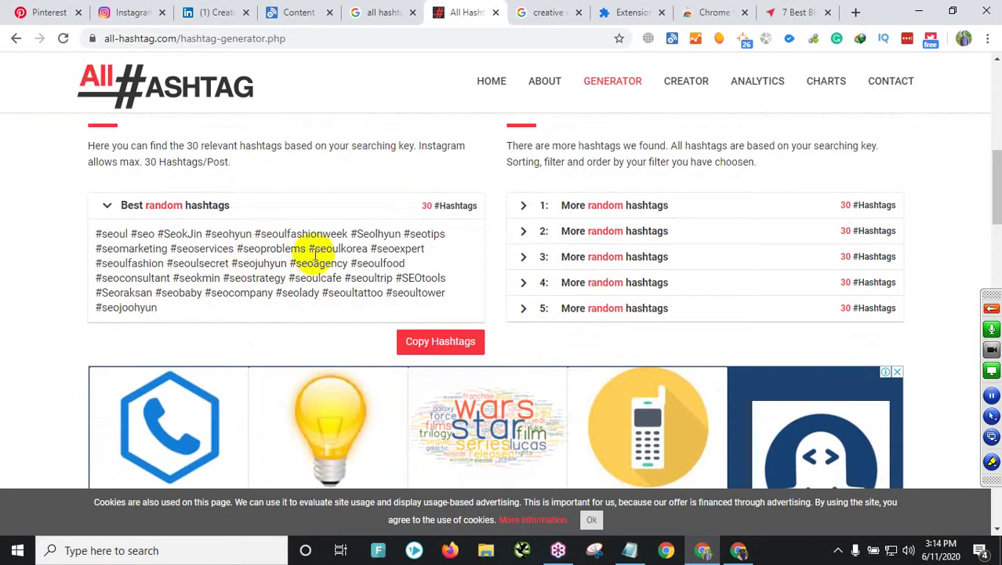
{"action": "left_click_drag", "start_coordinate": [159, 307], "coordinate": [114, 235]}
{"action": "scroll", "coordinate": [519, 173], "scroll_direction": "up", "scroll_amount": 5}
{"action": "left_click", "coordinate": [489, 249]}
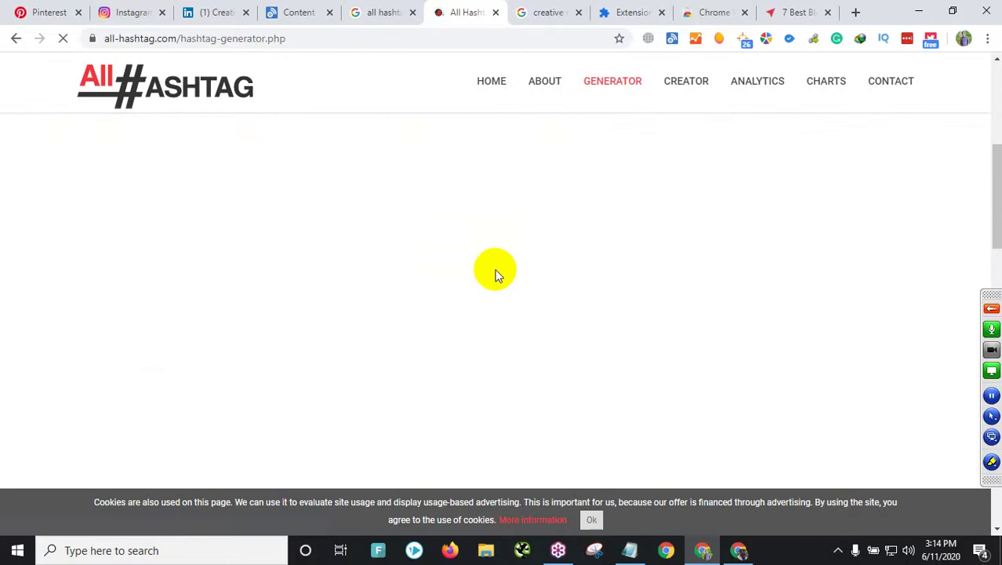
{"action": "scroll", "coordinate": [495, 276], "scroll_direction": "down", "scroll_amount": 2}
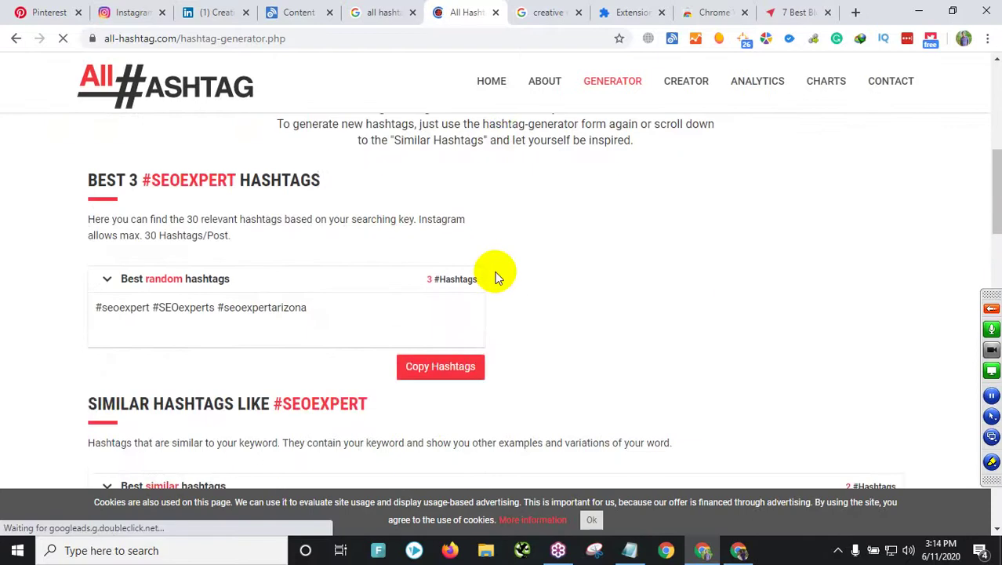
{"action": "left_click_drag", "start_coordinate": [312, 310], "coordinate": [110, 308]}
{"action": "right_click", "coordinate": [126, 312]}
{"action": "left_click", "coordinate": [137, 320]}
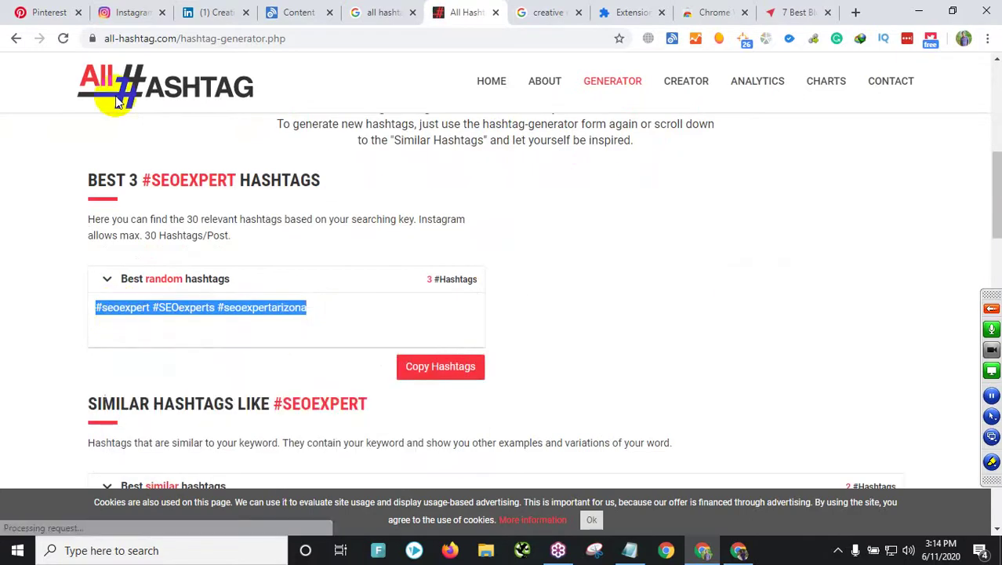
{"action": "left_click", "coordinate": [62, 12]}
Step: Append the seoexpert hashtags and the two digital marketing hashtags from Notepad to the description
{"action": "right_click", "coordinate": [560, 419]}
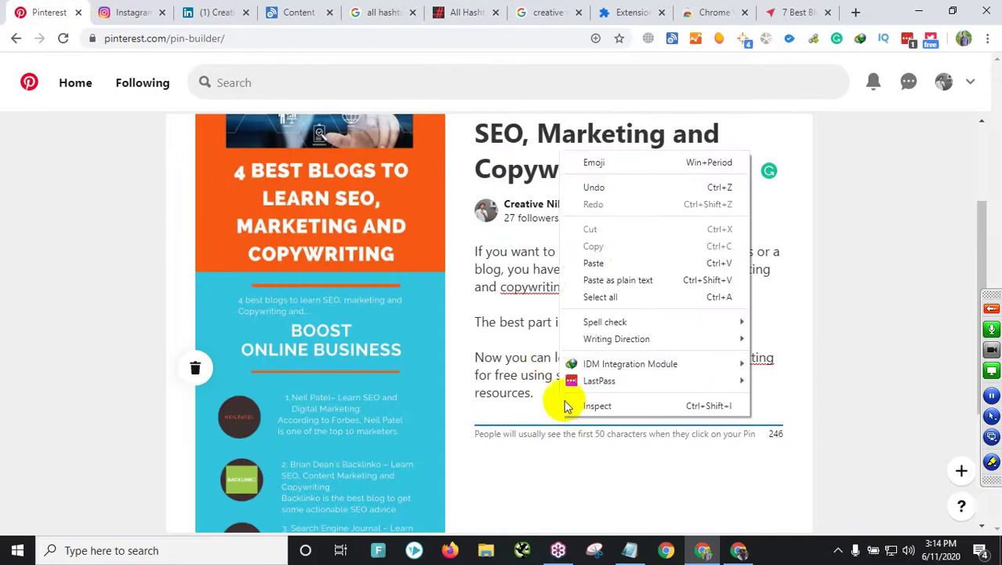
{"action": "left_click", "coordinate": [626, 261]}
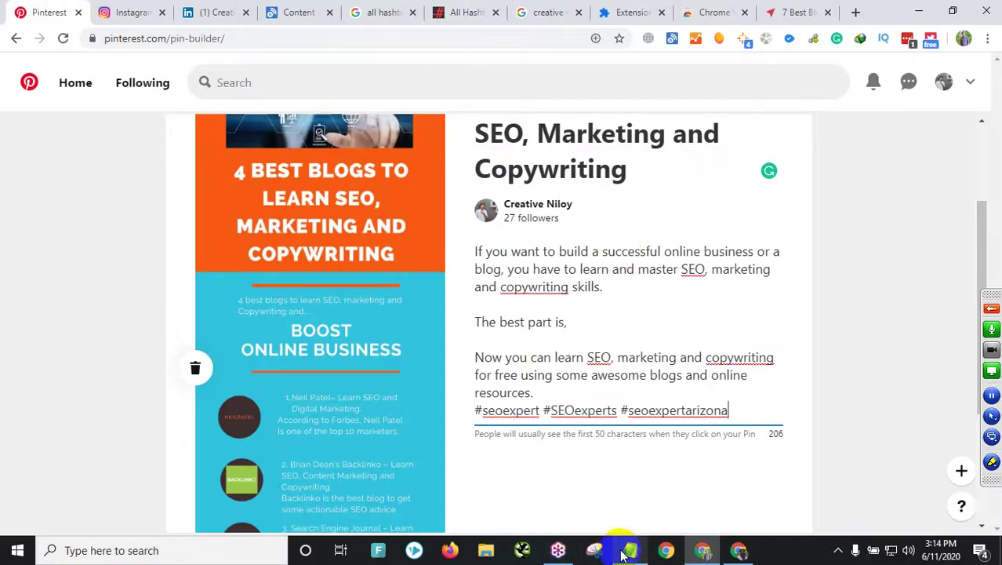
{"action": "left_click", "coordinate": [630, 550]}
{"action": "left_click_drag", "start_coordinate": [373, 179], "coordinate": [96, 195]}
{"action": "right_click", "coordinate": [204, 197]}
{"action": "left_click", "coordinate": [262, 236]}
{"action": "left_click", "coordinate": [749, 96]}
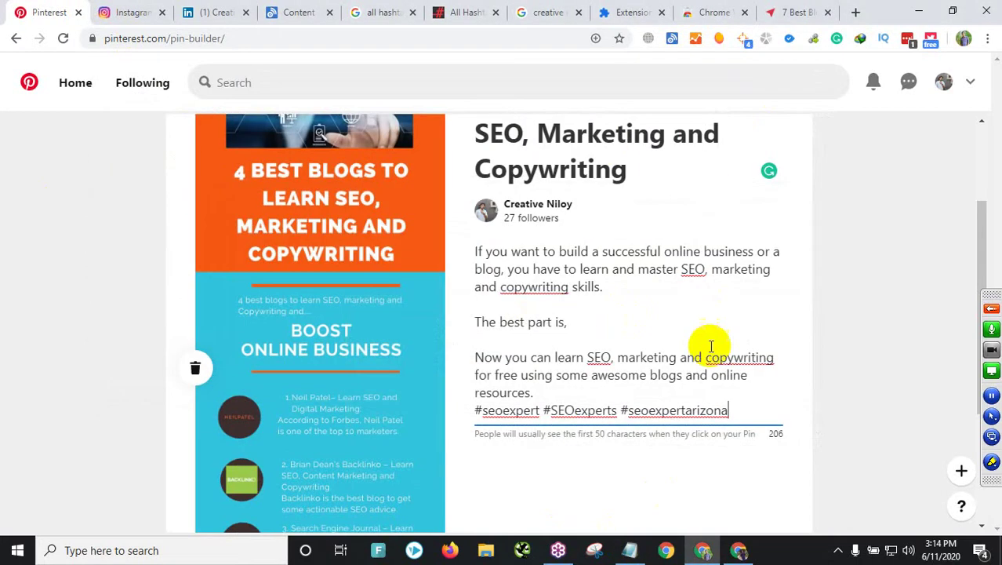
{"action": "right_click", "coordinate": [745, 412]}
{"action": "left_click", "coordinate": [743, 413]}
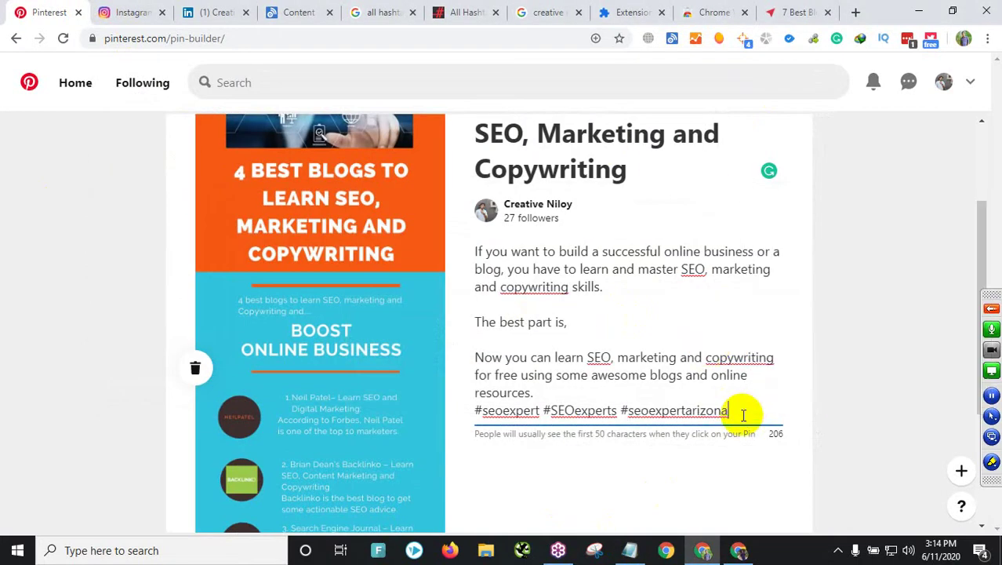
{"action": "right_click", "coordinate": [743, 414]}
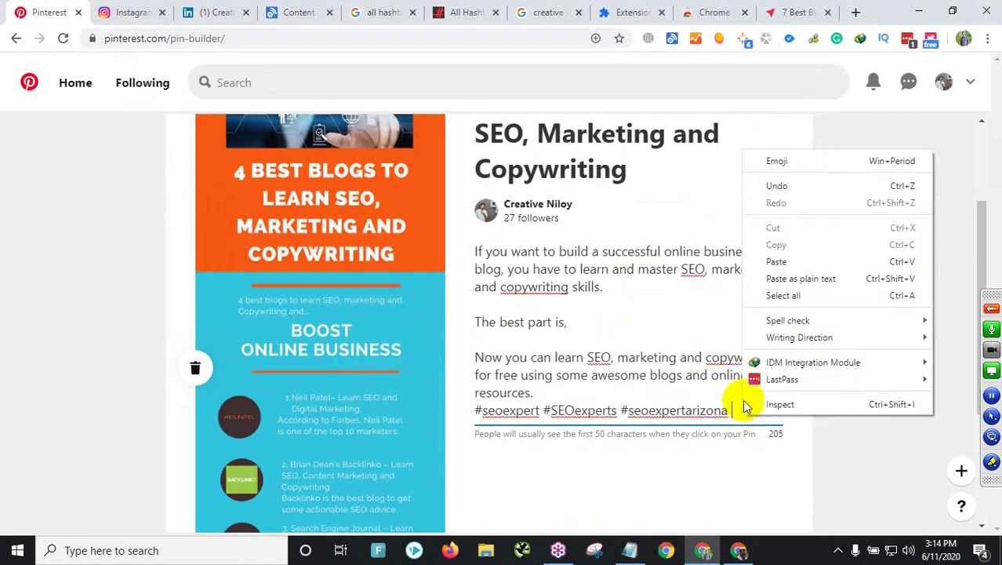
{"action": "left_click", "coordinate": [784, 261]}
{"action": "scroll", "coordinate": [723, 306], "scroll_direction": "down", "scroll_amount": 3}
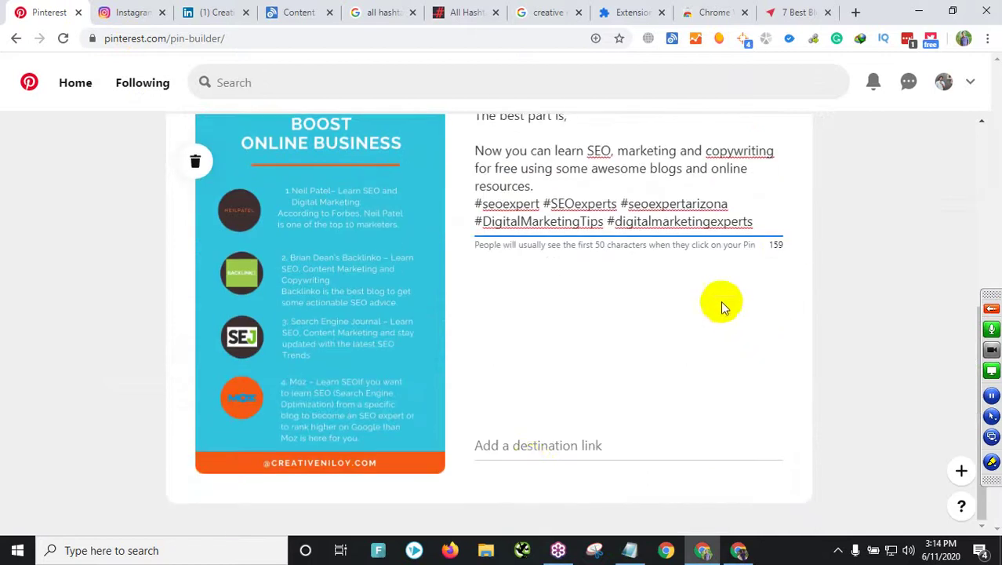
{"action": "left_click", "coordinate": [552, 451]}
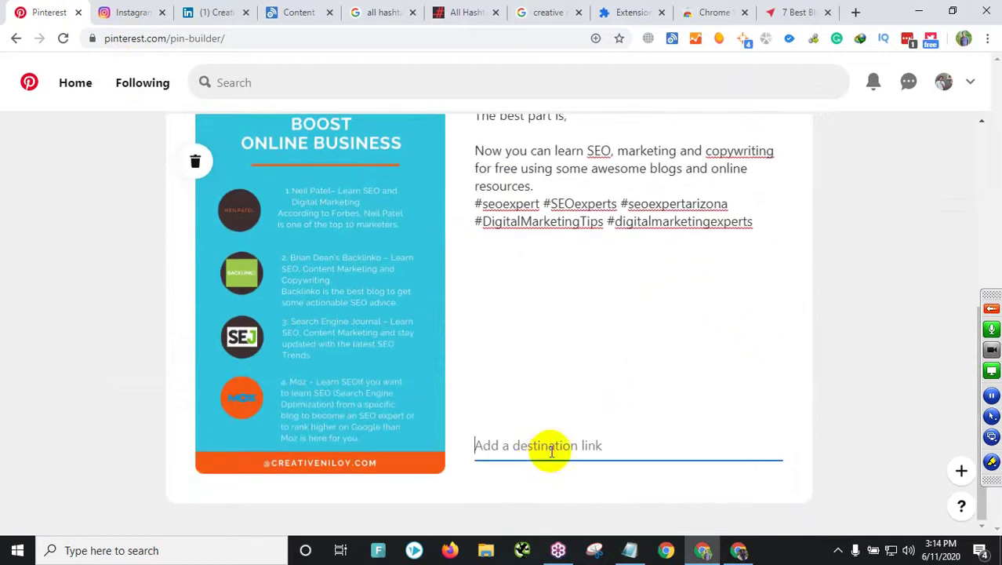
{"action": "left_click", "coordinate": [738, 11]}
{"action": "left_click", "coordinate": [534, 9]}
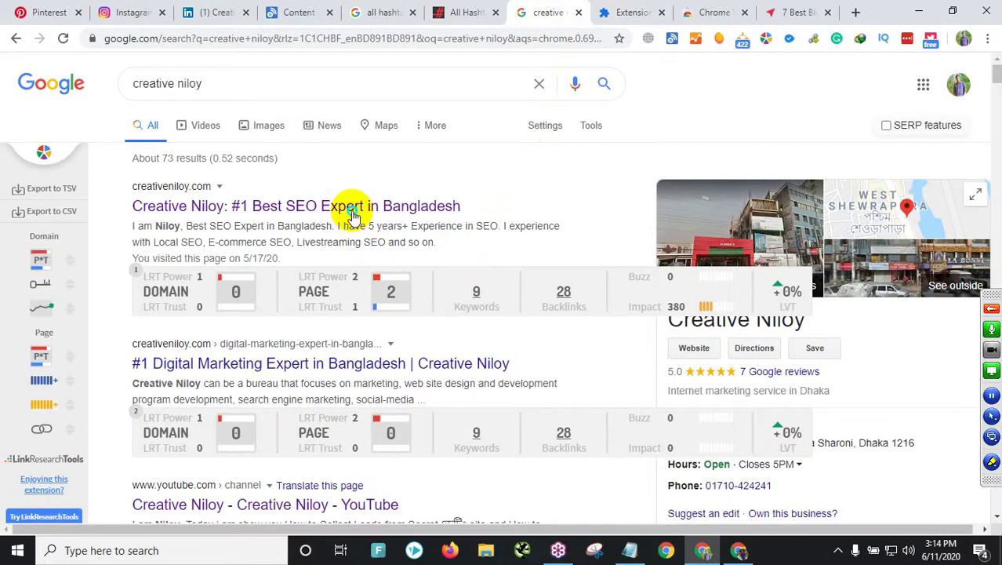
{"action": "right_click", "coordinate": [352, 208]}
{"action": "left_click", "coordinate": [399, 312]}
{"action": "left_click", "coordinate": [118, 11]}
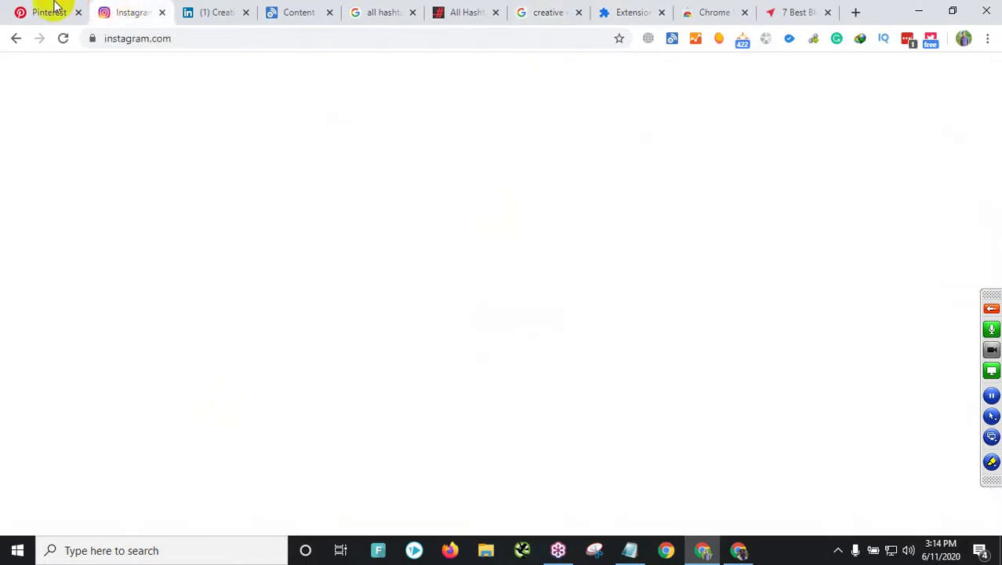
{"action": "left_click", "coordinate": [55, 8]}
{"action": "right_click", "coordinate": [511, 443]}
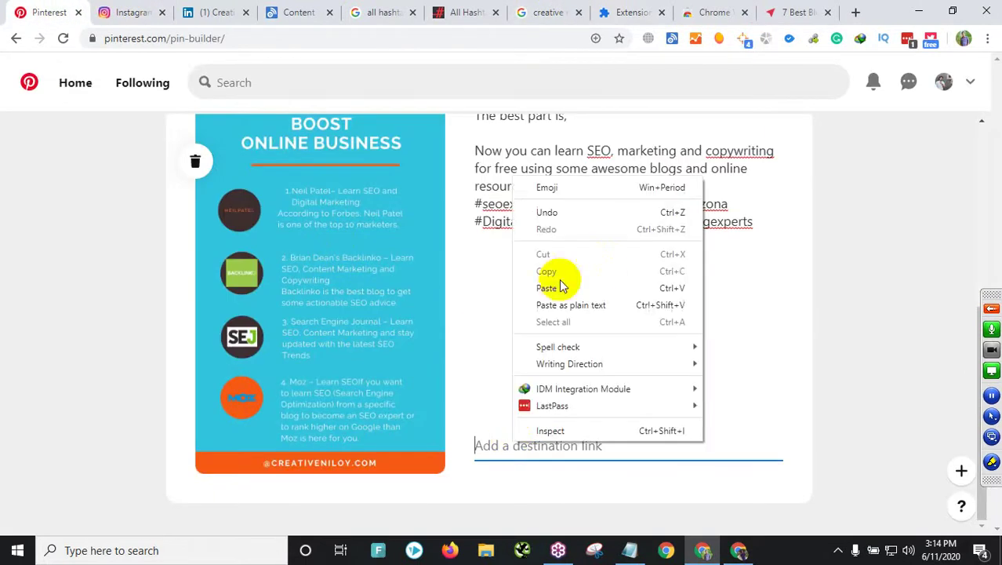
{"action": "left_click", "coordinate": [547, 288]}
{"action": "scroll", "coordinate": [314, 275], "scroll_direction": "up", "scroll_amount": 5}
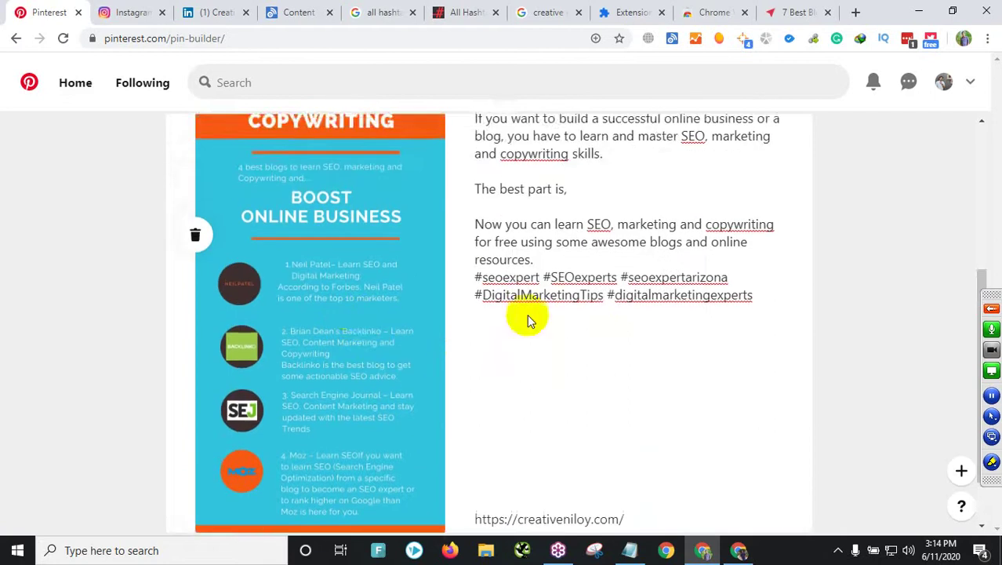
{"action": "left_click", "coordinate": [774, 176]}
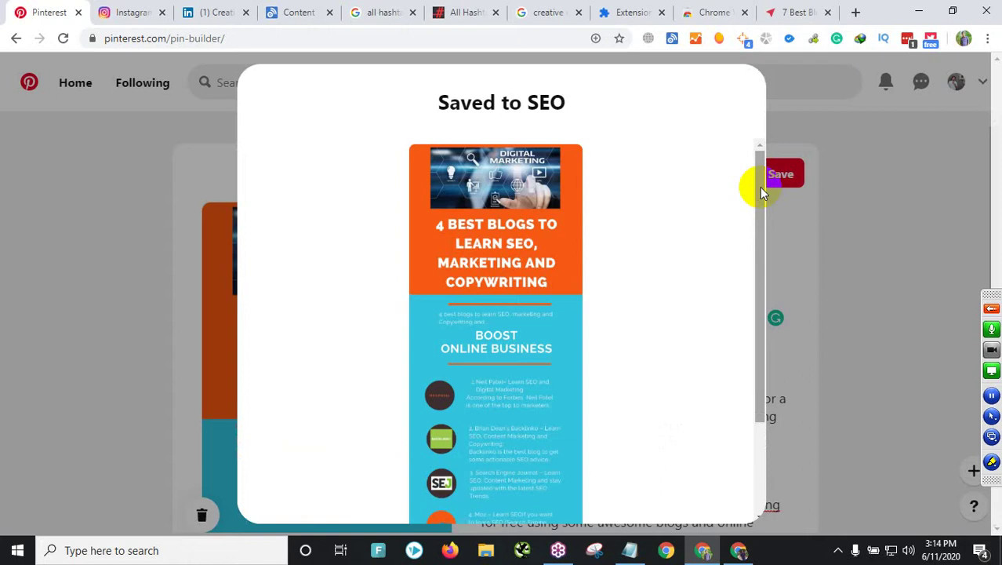
Step: Open the newly saved pin's own page from the Saved to SEO dialog
{"action": "scroll", "coordinate": [699, 206], "scroll_direction": "down", "scroll_amount": 2}
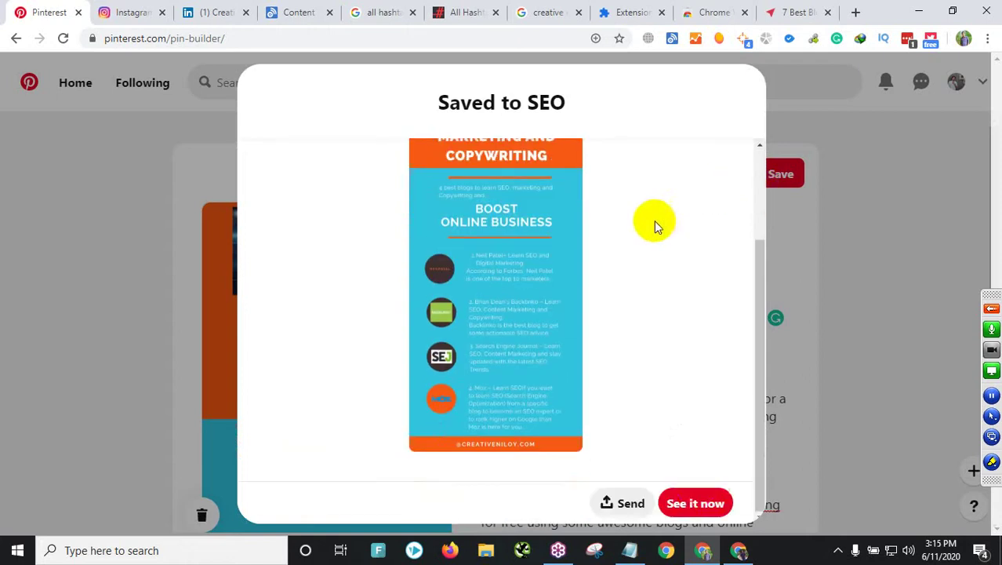
{"action": "left_click", "coordinate": [696, 503]}
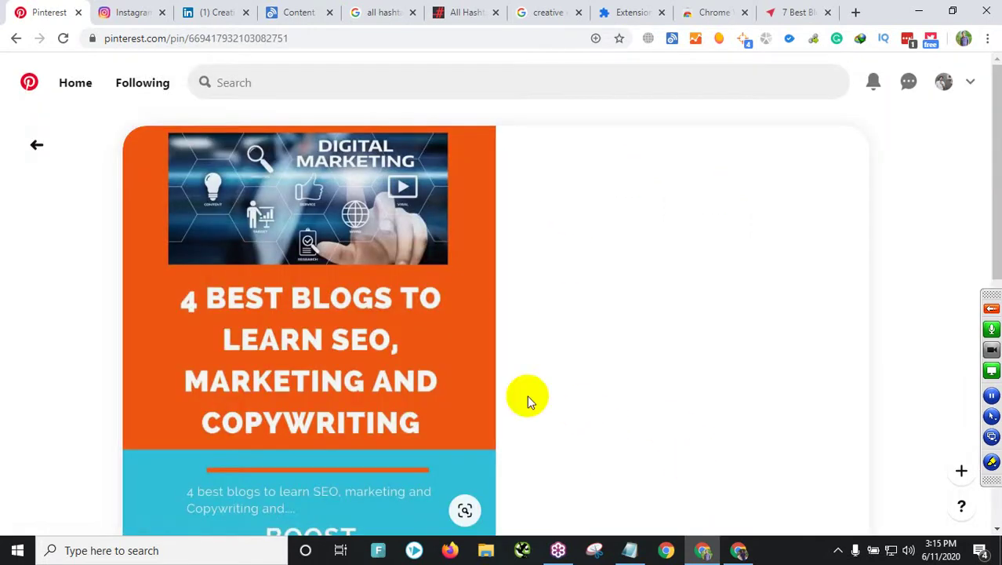
{"action": "scroll", "coordinate": [551, 316], "scroll_direction": "down", "scroll_amount": 2}
{"action": "scroll", "coordinate": [398, 291], "scroll_direction": "down", "scroll_amount": 3}
{"action": "scroll", "coordinate": [463, 237], "scroll_direction": "up", "scroll_amount": 4}
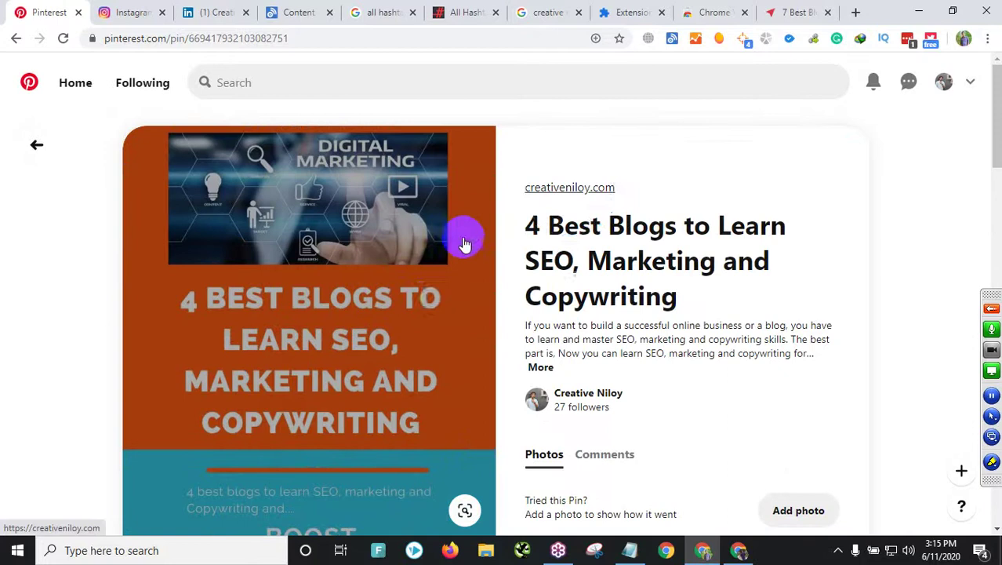
{"action": "scroll", "coordinate": [564, 253], "scroll_direction": "down", "scroll_amount": 1}
{"action": "scroll", "coordinate": [561, 255], "scroll_direction": "up", "scroll_amount": 1}
{"action": "scroll", "coordinate": [727, 264], "scroll_direction": "down", "scroll_amount": 3}
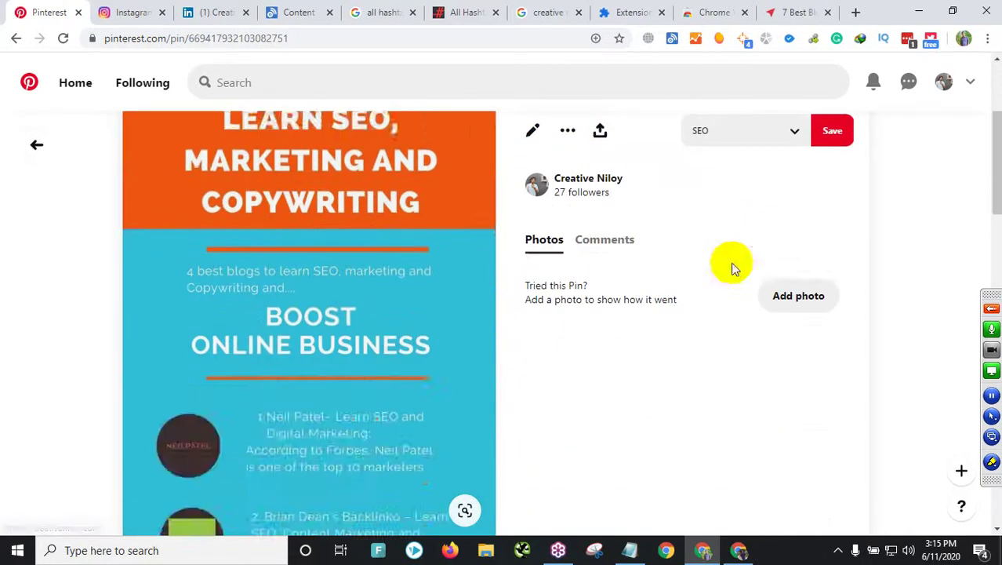
{"action": "scroll", "coordinate": [675, 251], "scroll_direction": "up", "scroll_amount": 2}
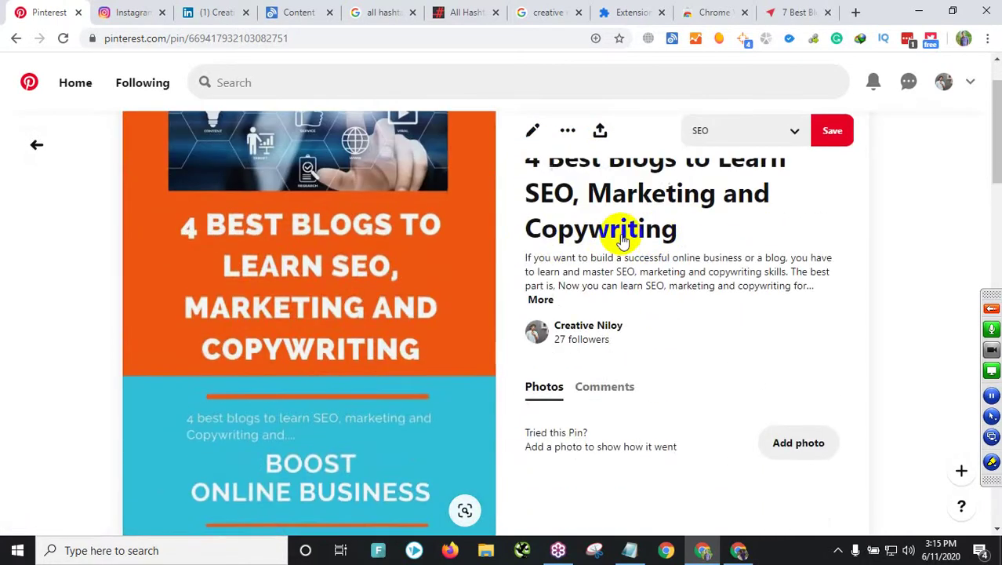
Step: Expand the pin's full description and review its SEO and digital-marketing hashtags
{"action": "left_click", "coordinate": [541, 300]}
{"action": "left_click_drag", "start_coordinate": [642, 327], "coordinate": [541, 313]}
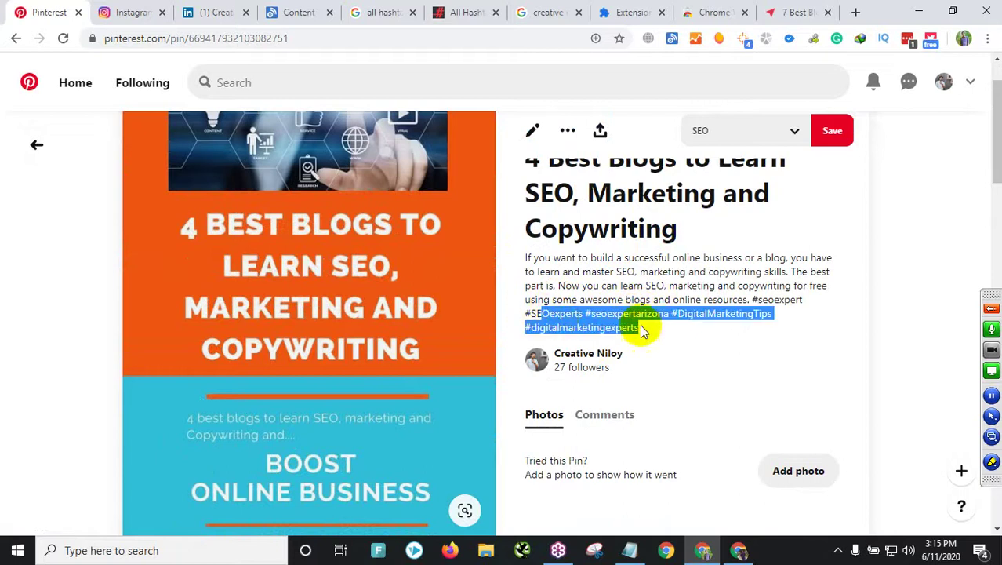
{"action": "scroll", "coordinate": [586, 340], "scroll_direction": "down", "scroll_amount": 1}
{"action": "scroll", "coordinate": [298, 374], "scroll_direction": "down", "scroll_amount": 1}
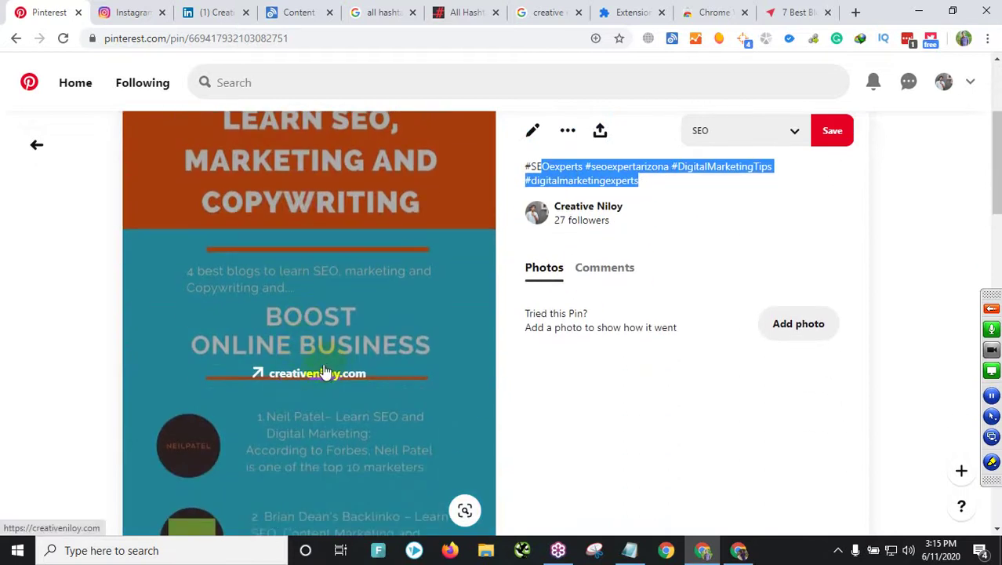
{"action": "scroll", "coordinate": [696, 407], "scroll_direction": "down", "scroll_amount": 4}
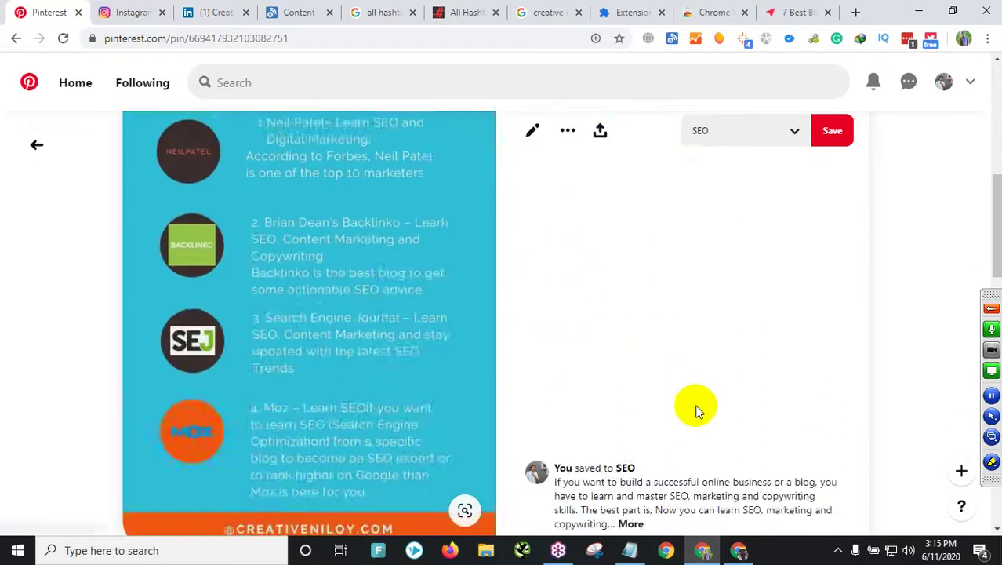
{"action": "scroll", "coordinate": [707, 380], "scroll_direction": "up", "scroll_amount": 6}
{"action": "scroll", "coordinate": [708, 382], "scroll_direction": "down", "scroll_amount": 7}
{"action": "scroll", "coordinate": [708, 382], "scroll_direction": "down", "scroll_amount": 2}
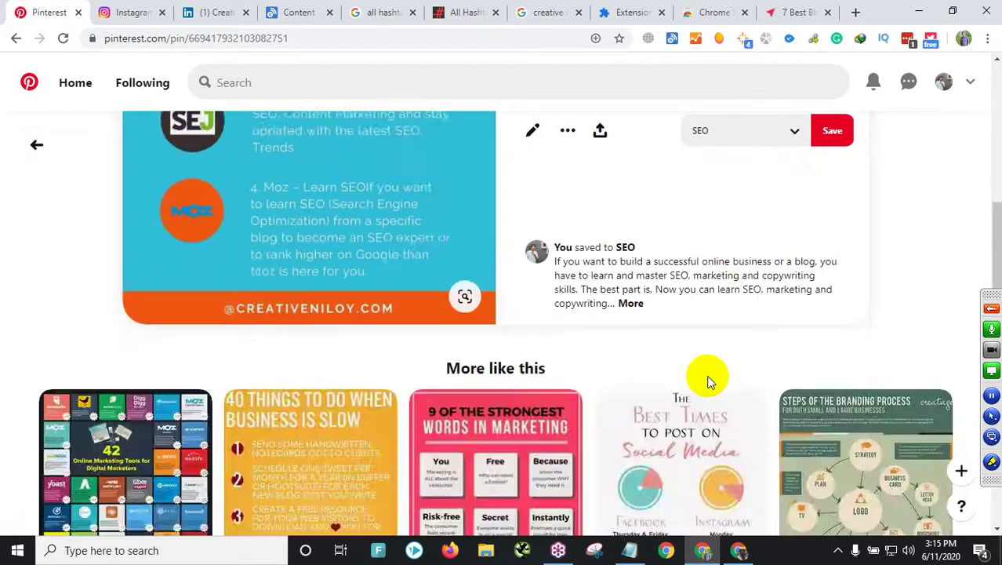
{"action": "scroll", "coordinate": [710, 359], "scroll_direction": "up", "scroll_amount": 5}
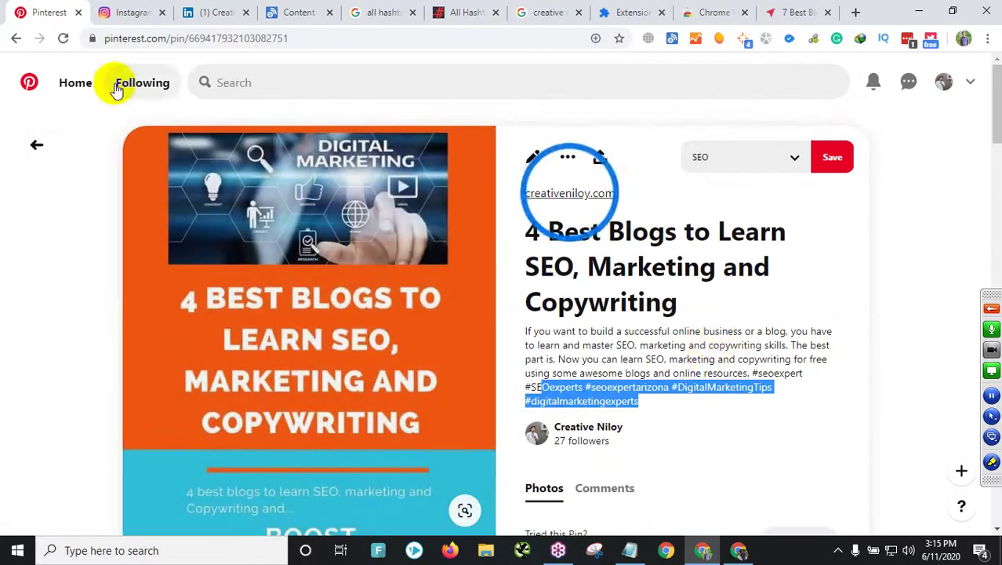
Step: Search Pinterest pins for 'seo'
{"action": "left_click", "coordinate": [72, 84]}
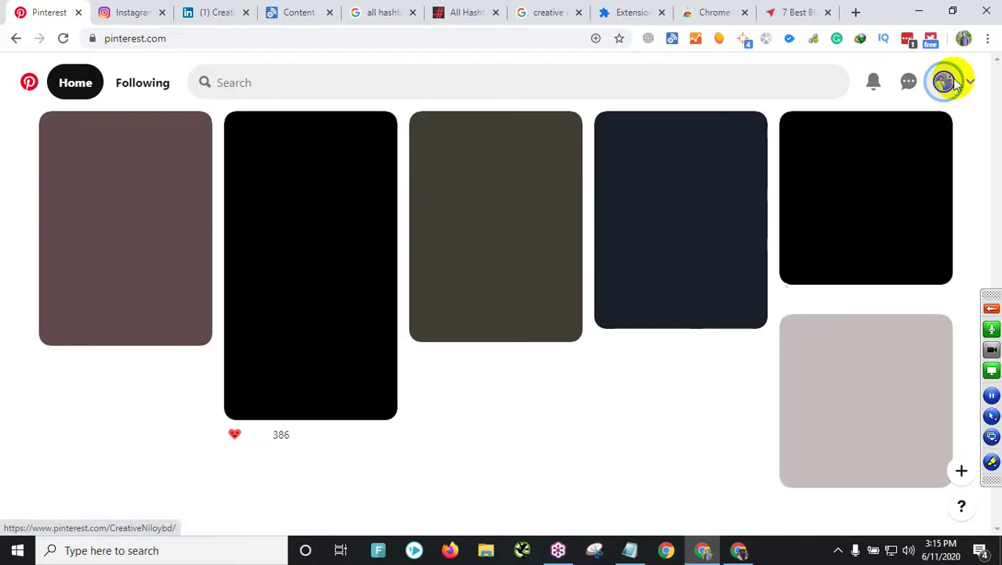
{"action": "left_click", "coordinate": [947, 83]}
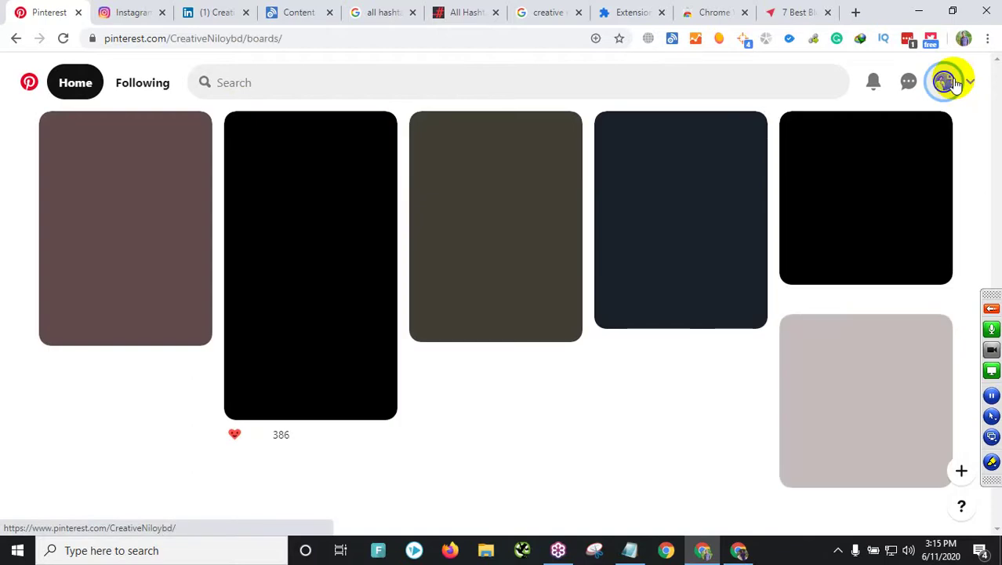
{"action": "left_click", "coordinate": [355, 76]}
{"action": "type", "text": "se"}
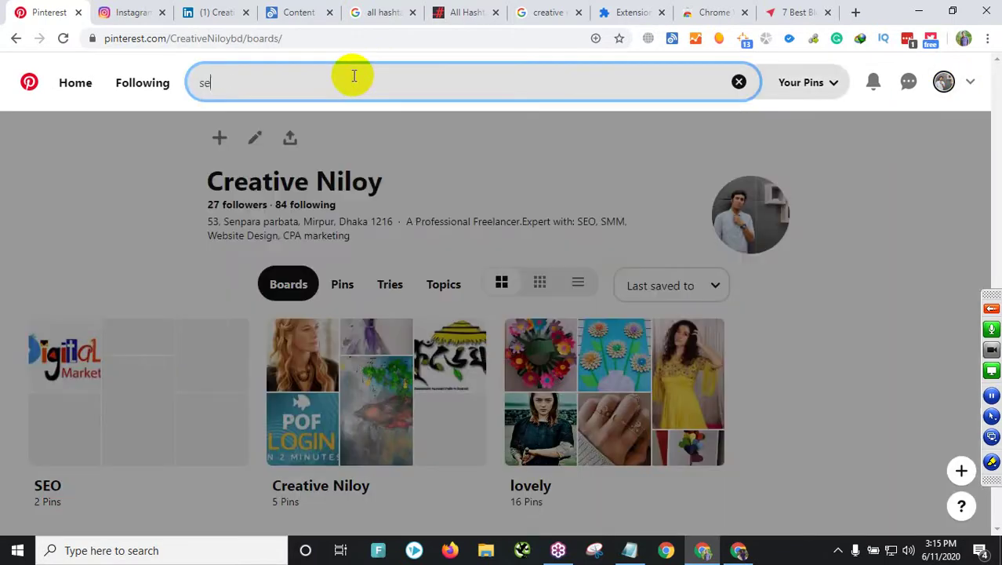
{"action": "type", "text": "o"}
{"action": "key", "text": "Return"}
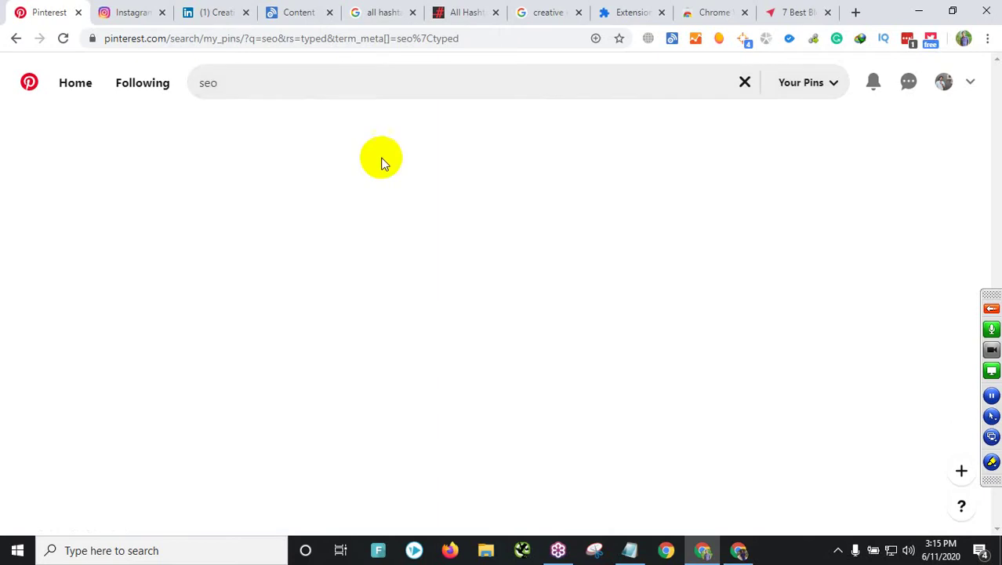
Step: Save the '7 Actionable SEO Tips' pin to the SEO board, then return to the profile
{"action": "scroll", "coordinate": [356, 265], "scroll_direction": "down", "scroll_amount": 1}
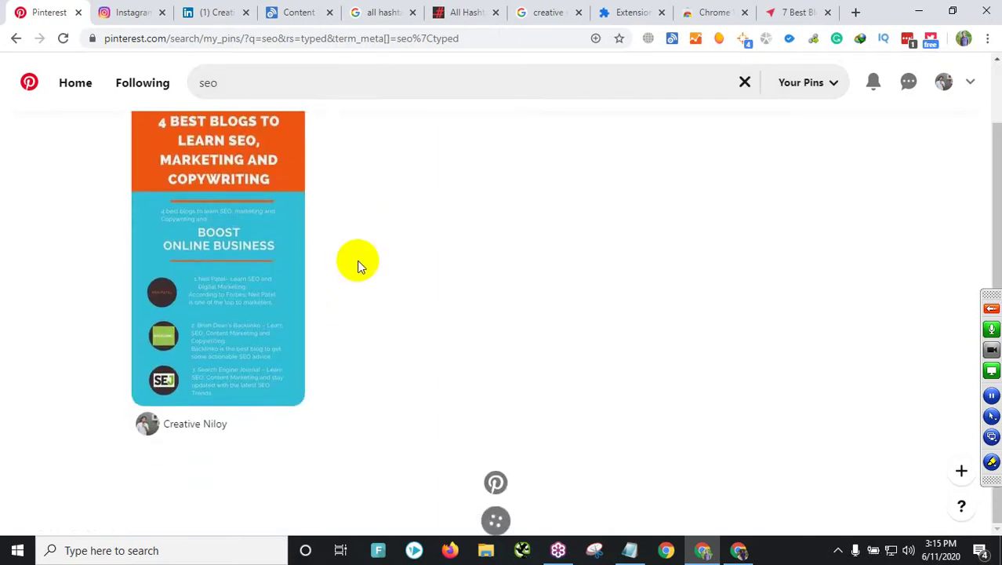
{"action": "scroll", "coordinate": [357, 265], "scroll_direction": "up", "scroll_amount": 1}
{"action": "scroll", "coordinate": [459, 280], "scroll_direction": "down", "scroll_amount": 4}
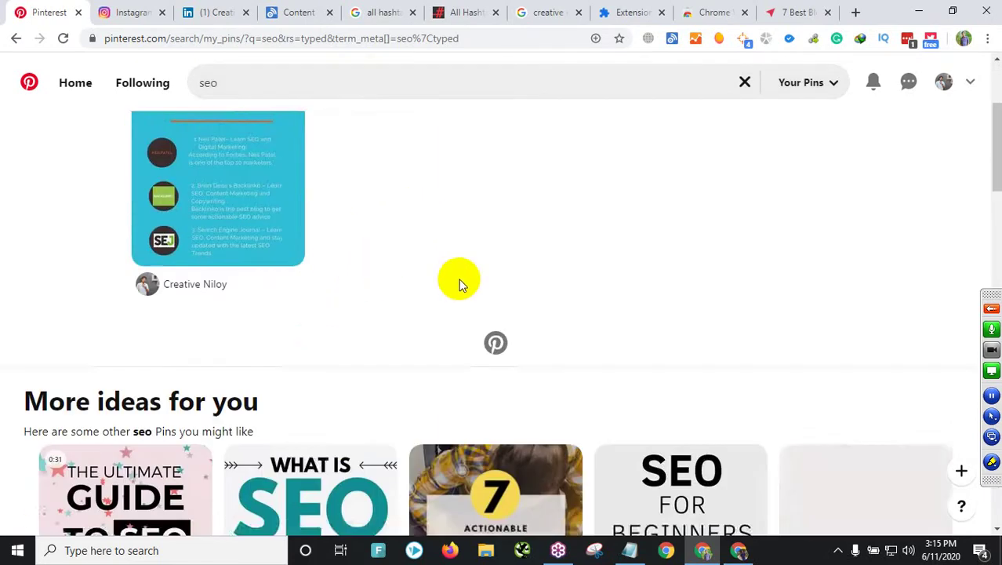
{"action": "scroll", "coordinate": [454, 269], "scroll_direction": "up", "scroll_amount": 4}
{"action": "left_click", "coordinate": [243, 279]}
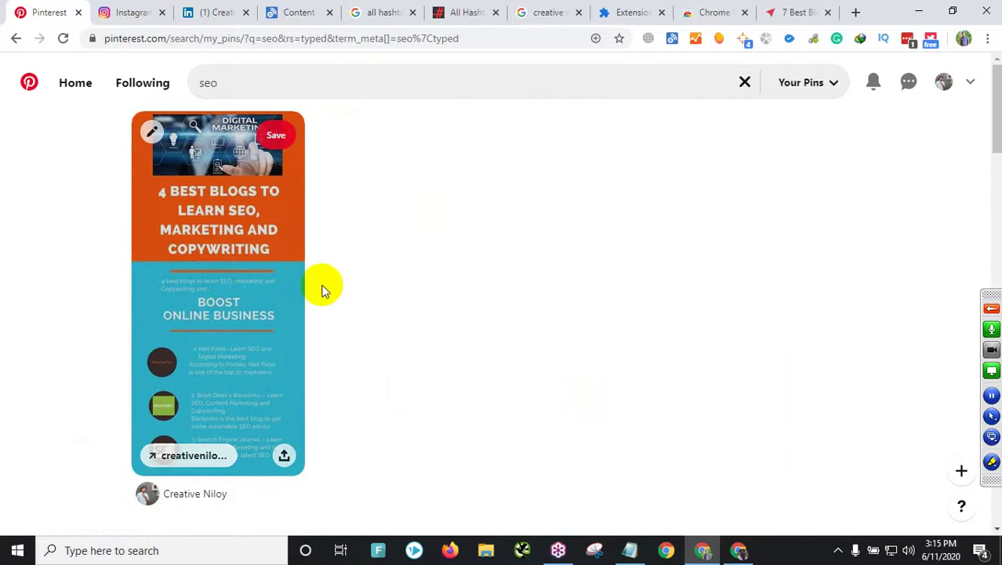
{"action": "scroll", "coordinate": [409, 307], "scroll_direction": "down", "scroll_amount": 6}
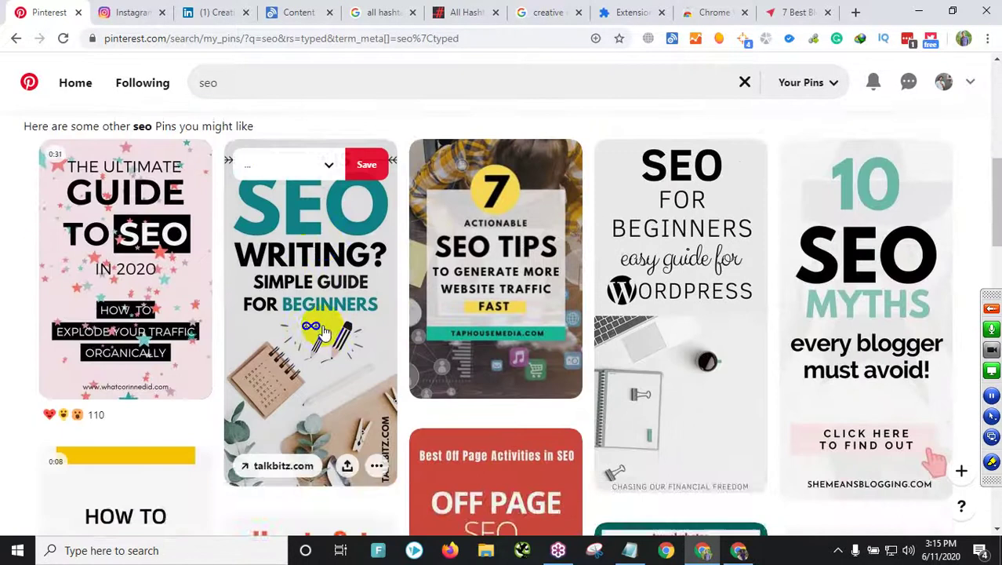
{"action": "scroll", "coordinate": [322, 314], "scroll_direction": "up", "scroll_amount": 4}
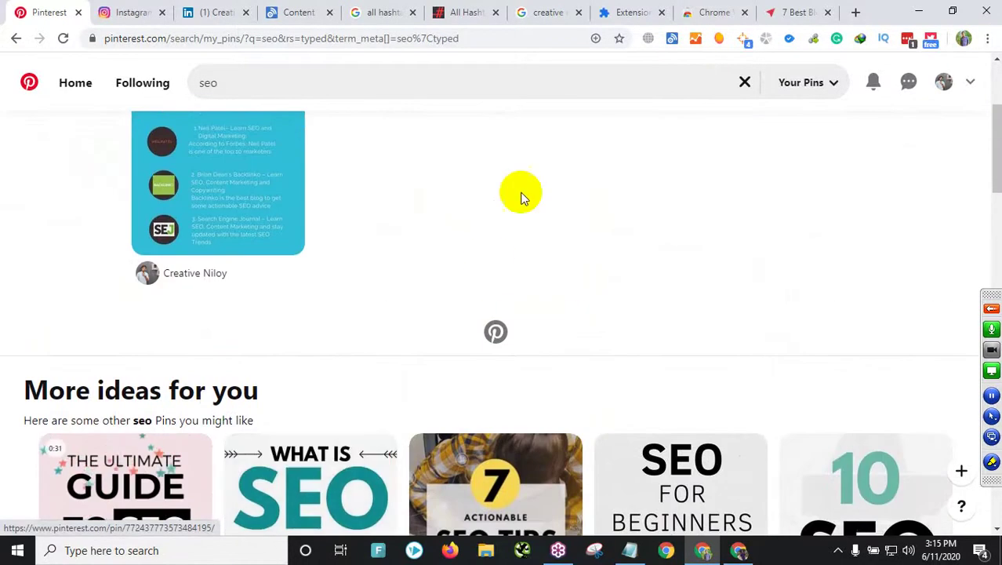
{"action": "left_click", "coordinate": [287, 211]}
{"action": "scroll", "coordinate": [364, 248], "scroll_direction": "down", "scroll_amount": 3}
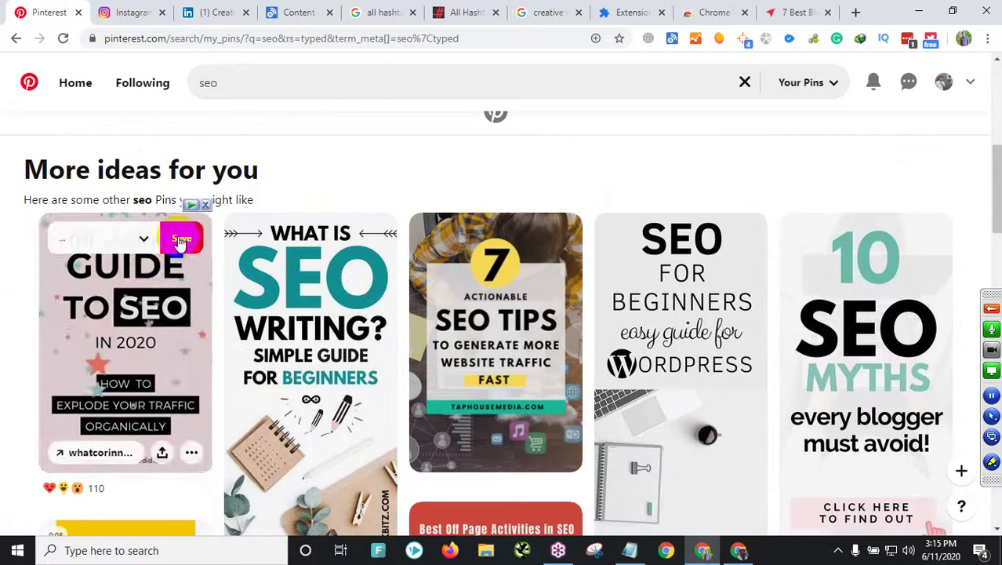
{"action": "scroll", "coordinate": [549, 259], "scroll_direction": "down", "scroll_amount": 1}
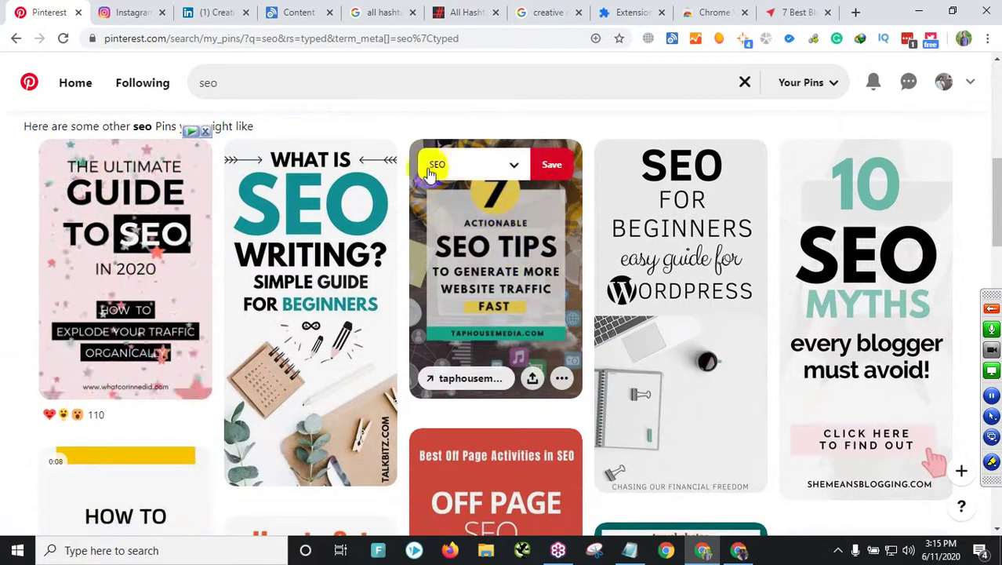
{"action": "left_click", "coordinate": [553, 165]}
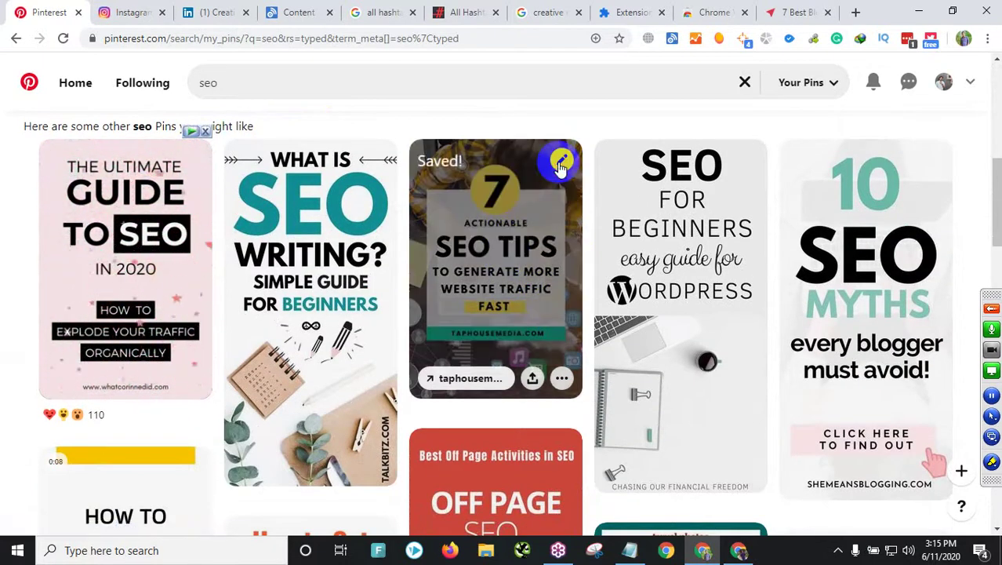
{"action": "left_click", "coordinate": [947, 86]}
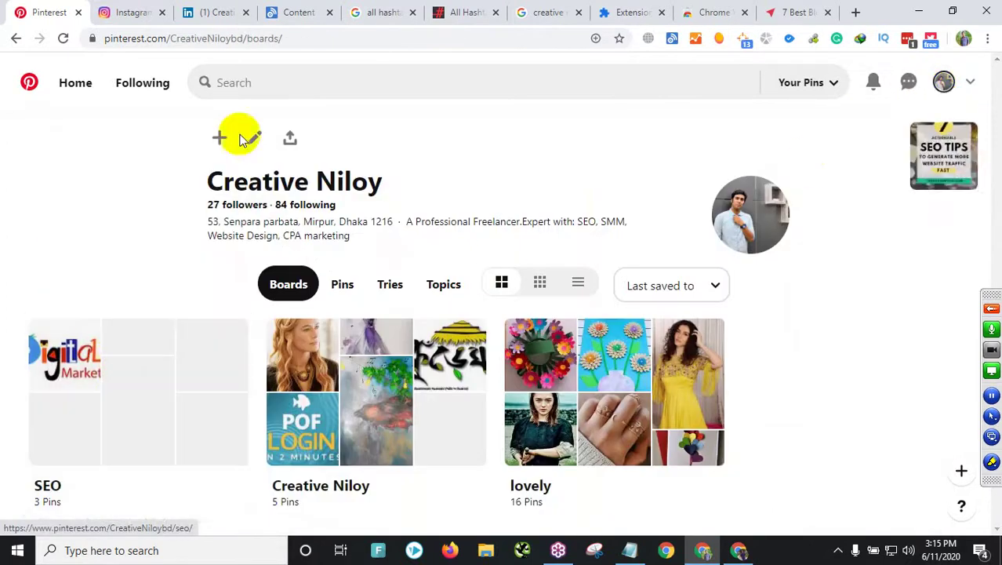
Step: Reload the profile and check that the SEO board now shows three pins, including SEO Tips
{"action": "left_click", "coordinate": [64, 38]}
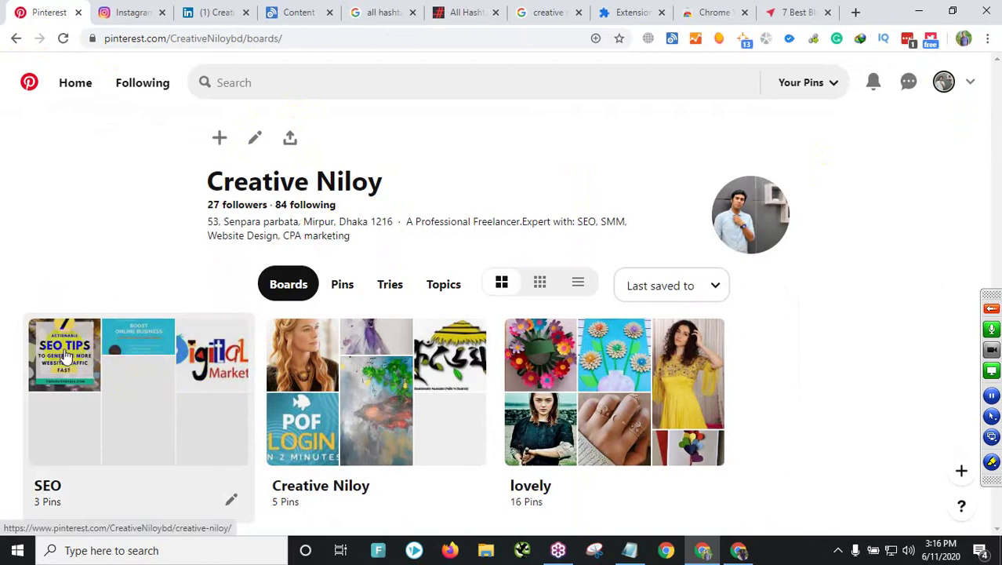
{"action": "left_click", "coordinate": [153, 359]}
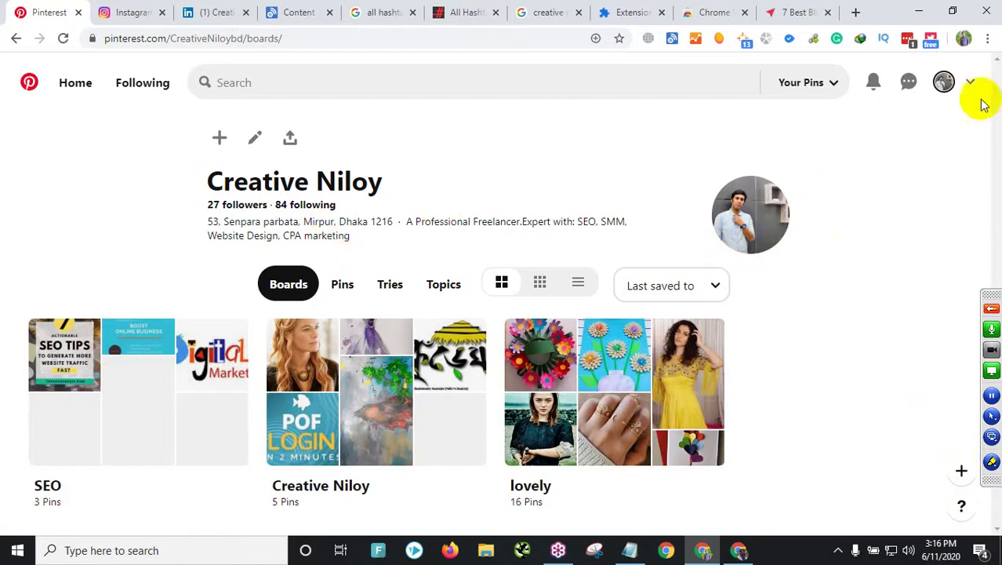
{"action": "left_click", "coordinate": [959, 86]}
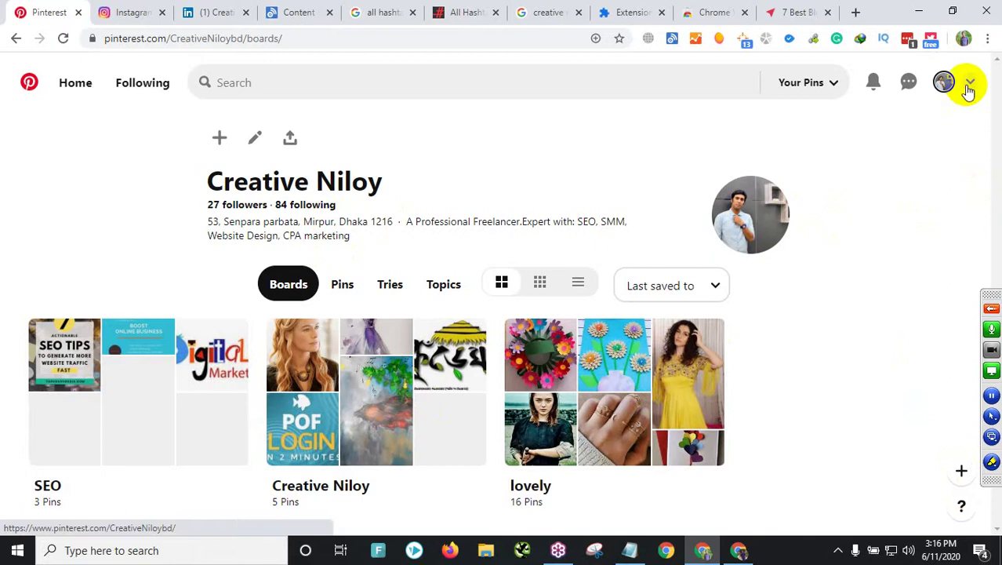
{"action": "left_click", "coordinate": [970, 85]}
Step: Open the Edit profile settings and copy only the name part of the username
{"action": "left_click", "coordinate": [866, 233]}
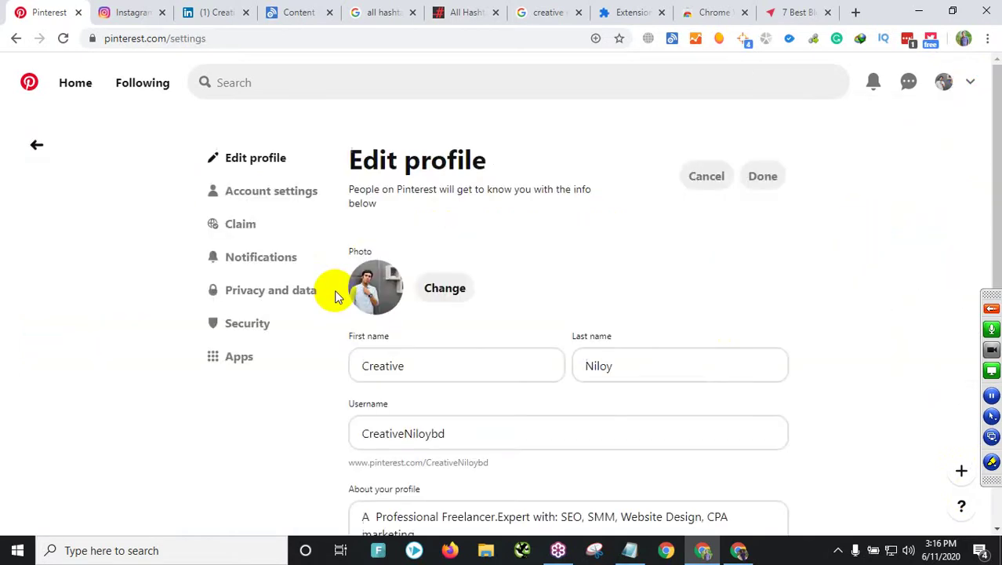
{"action": "scroll", "coordinate": [492, 362], "scroll_direction": "down", "scroll_amount": 1}
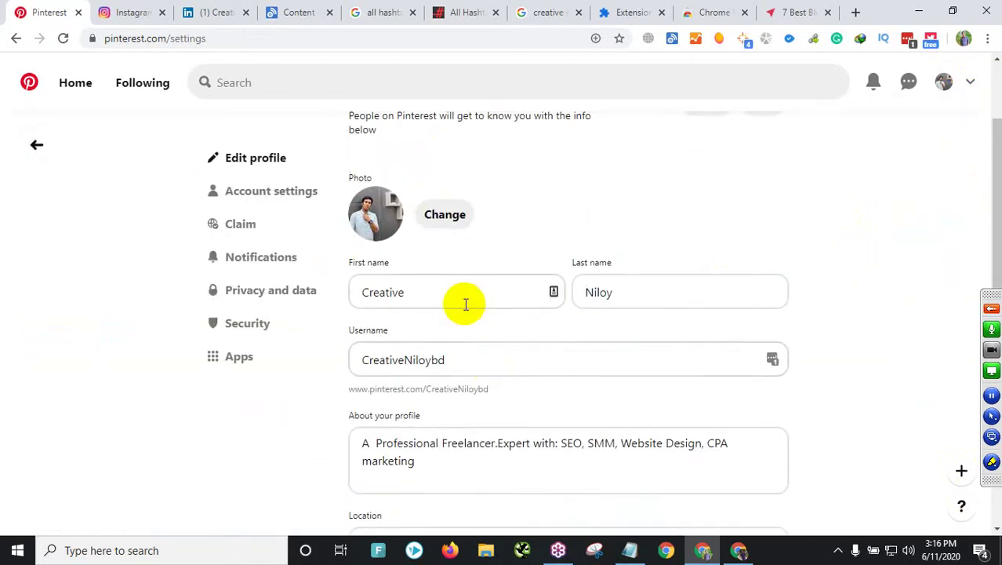
{"action": "left_click_drag", "start_coordinate": [459, 365], "coordinate": [318, 365]}
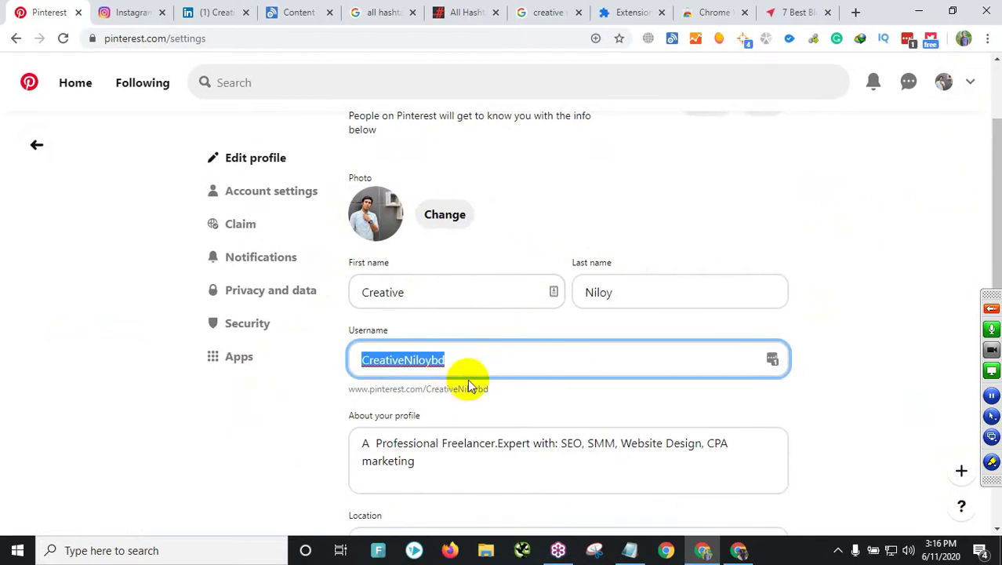
{"action": "scroll", "coordinate": [486, 367], "scroll_direction": "down", "scroll_amount": 1}
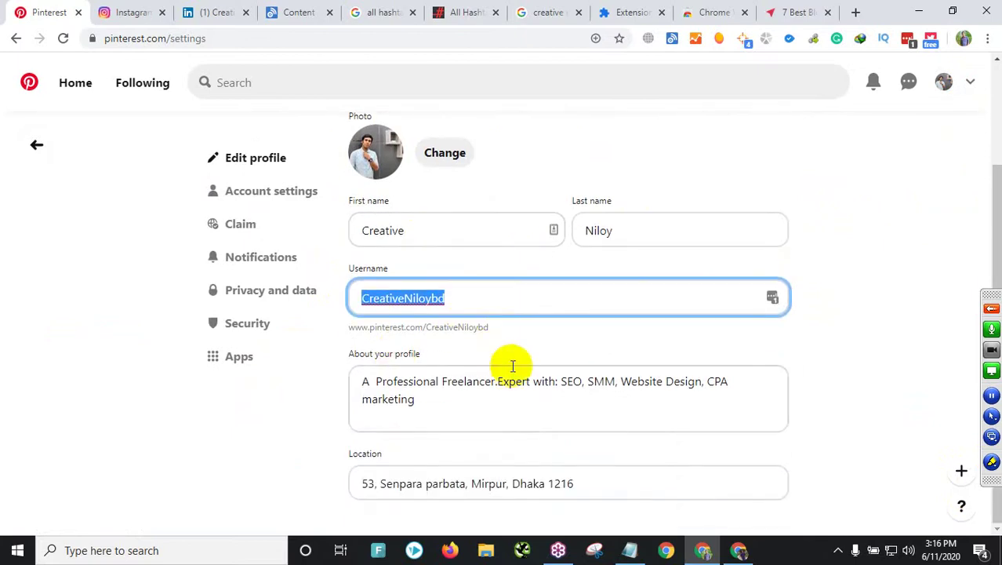
{"action": "left_click_drag", "start_coordinate": [432, 299], "coordinate": [359, 298]}
{"action": "key", "text": "ctrl+c"}
{"action": "right_click", "coordinate": [392, 311]}
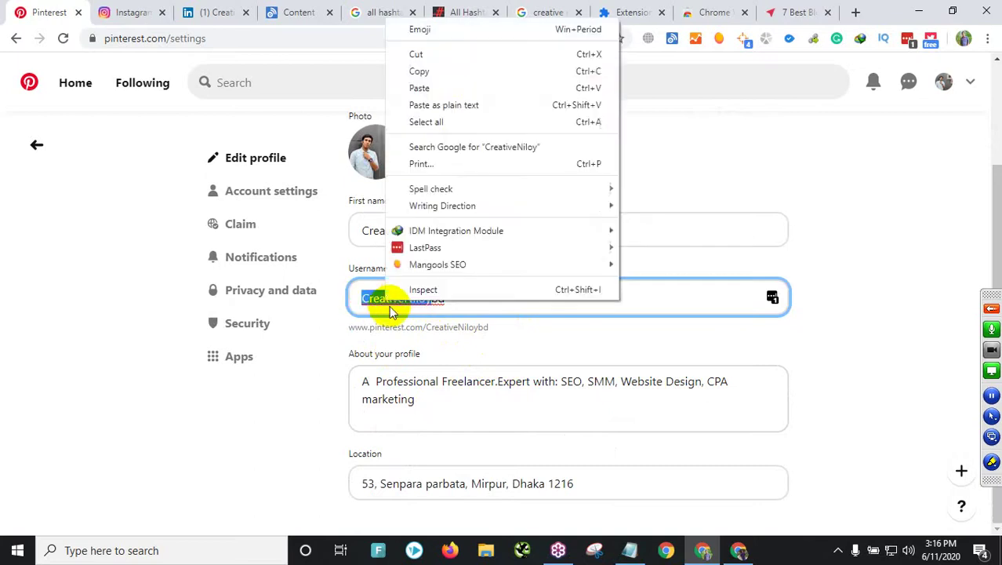
{"action": "left_click", "coordinate": [423, 71]}
Step: Google the copied profile name from a new browser tab
{"action": "key", "text": "ctrl+t"}
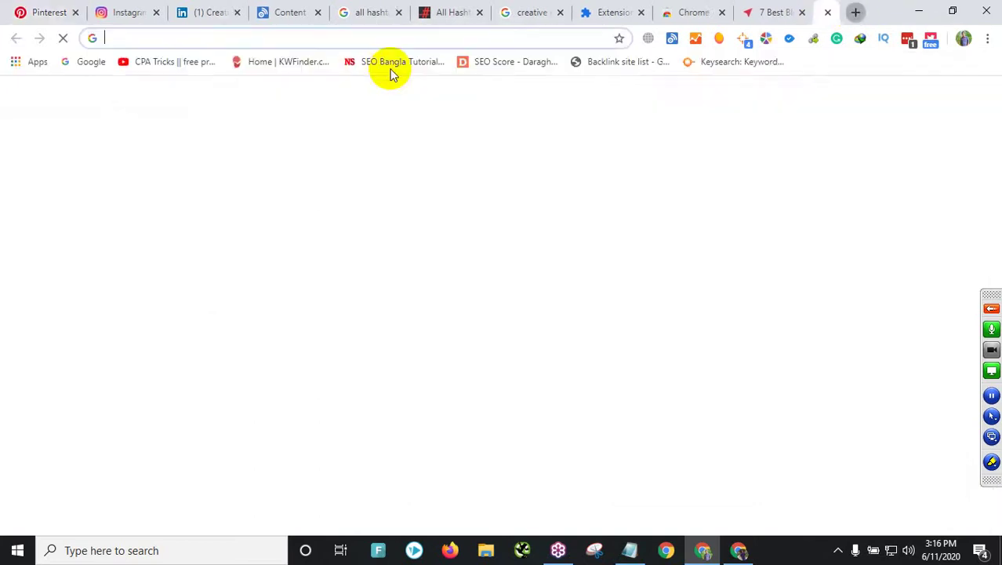
{"action": "right_click", "coordinate": [364, 38]}
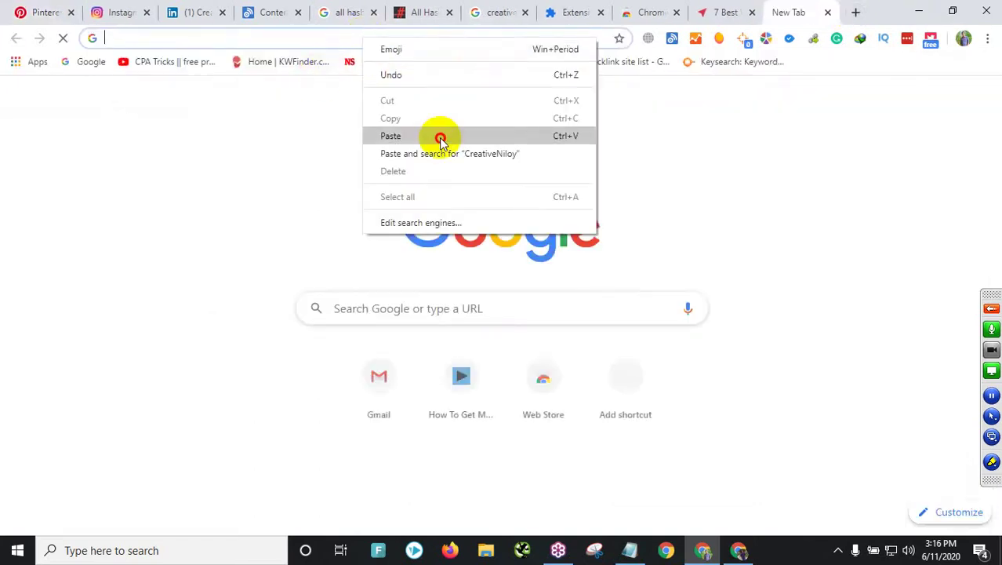
{"action": "left_click", "coordinate": [440, 139]}
{"action": "key", "text": "Return"}
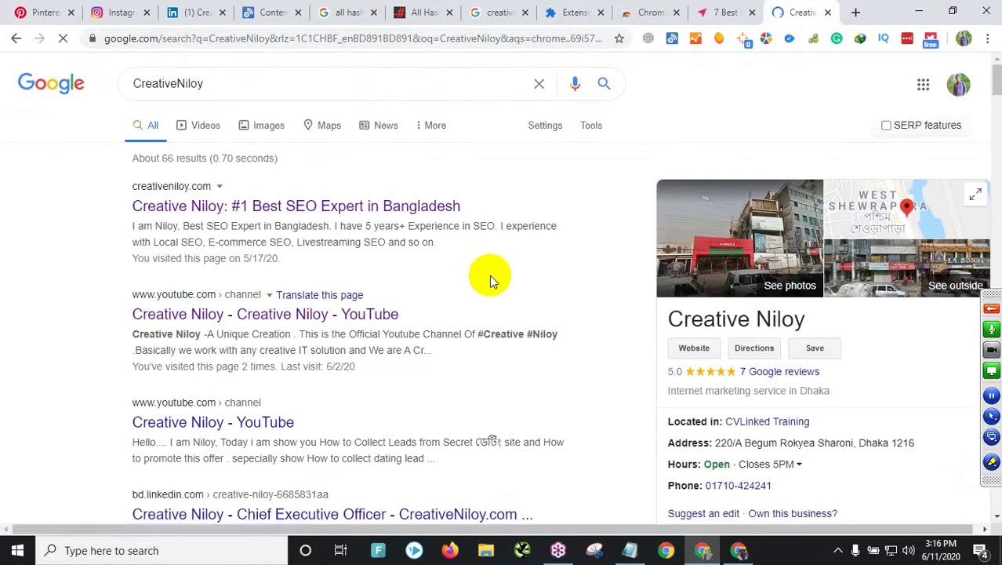
Step: Scroll the results down to the account's own Pinterest profile listing
{"action": "scroll", "coordinate": [286, 459], "scroll_direction": "down", "scroll_amount": 3}
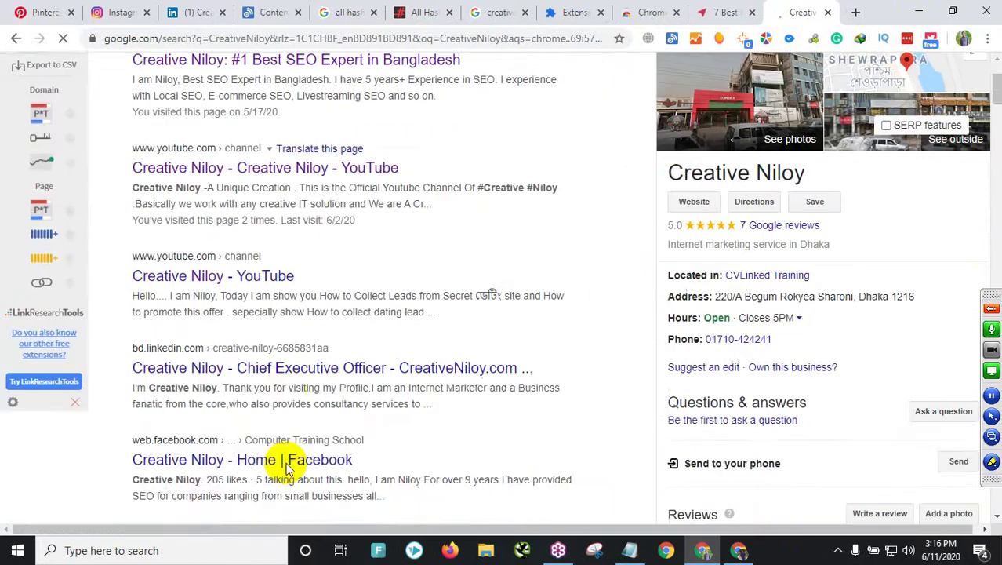
{"action": "scroll", "coordinate": [350, 392], "scroll_direction": "down", "scroll_amount": 6}
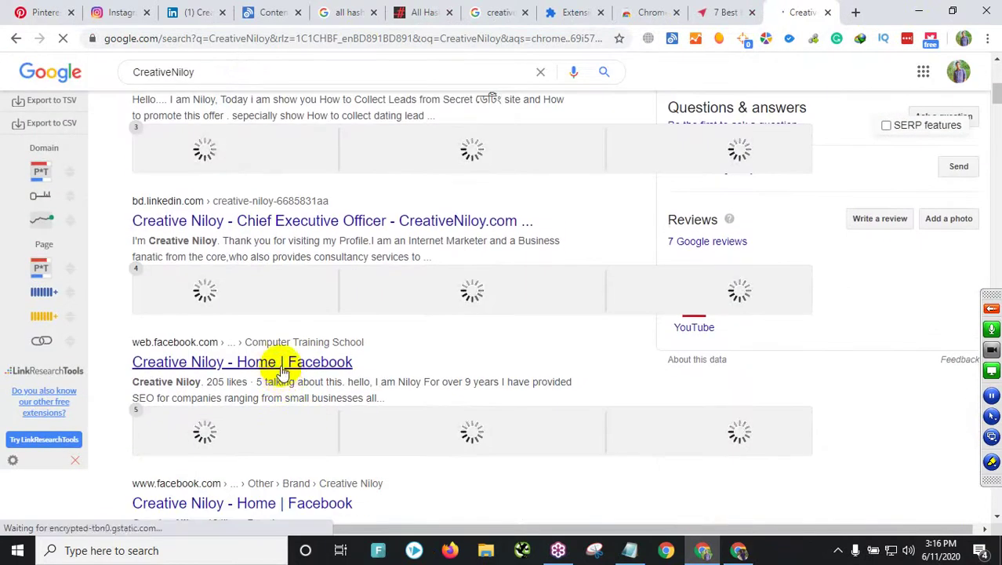
{"action": "scroll", "coordinate": [336, 381], "scroll_direction": "down", "scroll_amount": 5}
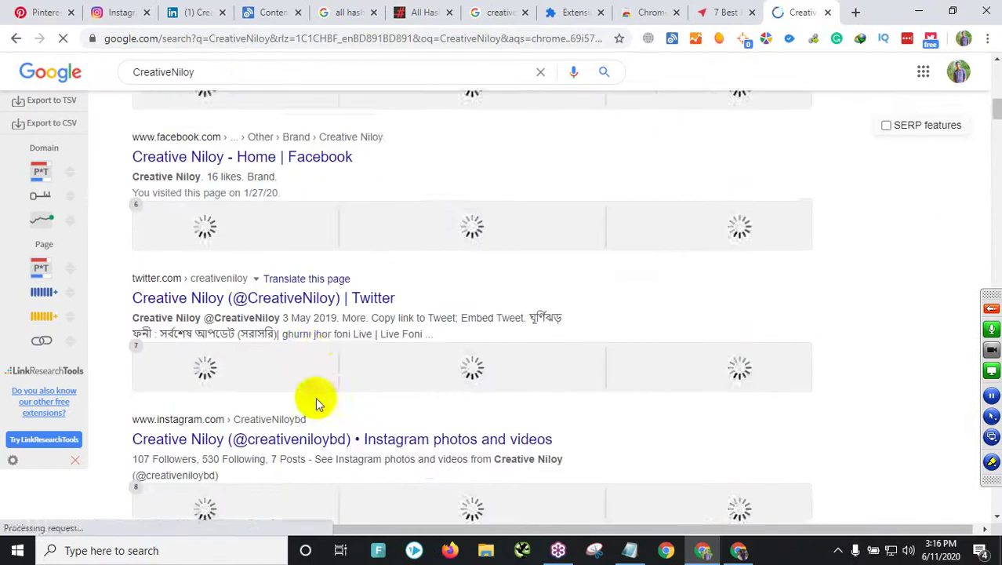
{"action": "scroll", "coordinate": [267, 388], "scroll_direction": "down", "scroll_amount": 1}
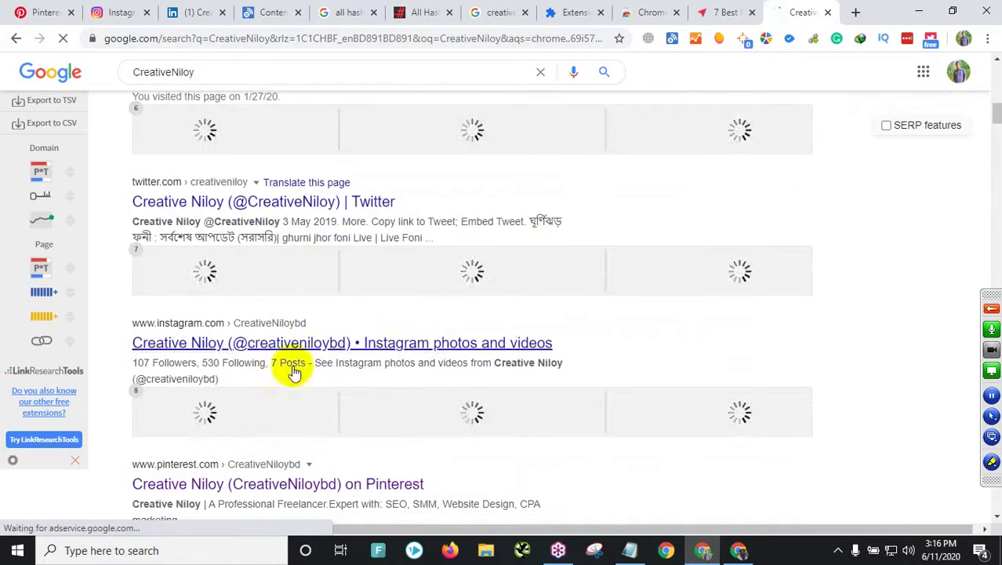
{"action": "scroll", "coordinate": [320, 359], "scroll_direction": "down", "scroll_amount": 1}
{"action": "scroll", "coordinate": [320, 359], "scroll_direction": "down", "scroll_amount": 1}
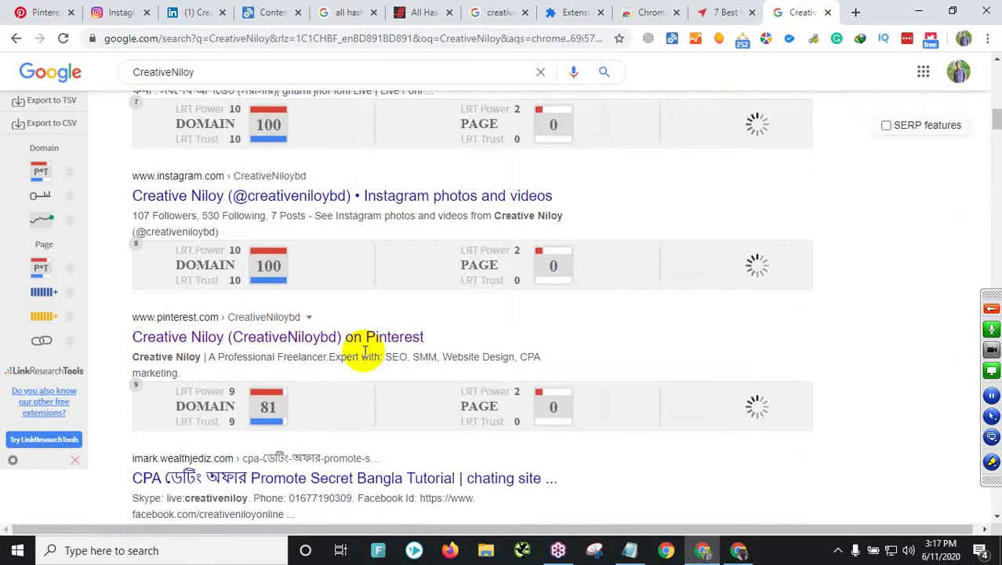
{"action": "scroll", "coordinate": [306, 339], "scroll_direction": "down", "scroll_amount": 3}
{"action": "scroll", "coordinate": [253, 267], "scroll_direction": "up", "scroll_amount": 2}
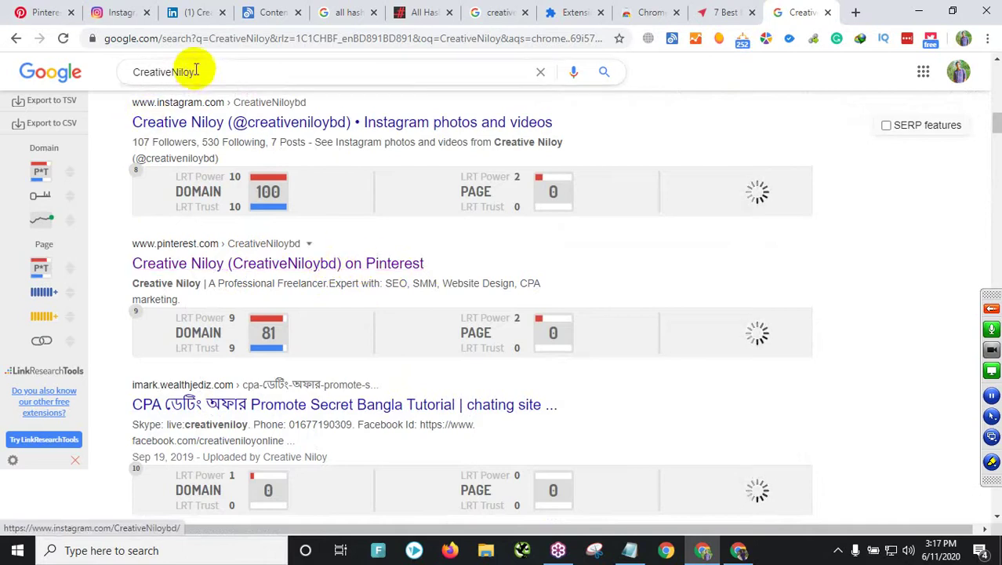
{"action": "double_click", "coordinate": [126, 72]}
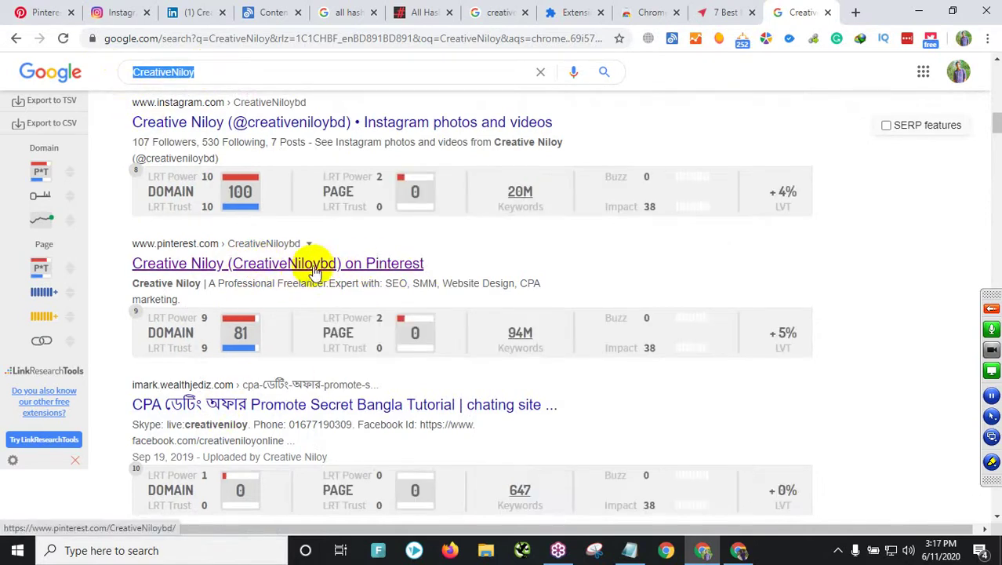
Step: Return to the Pinterest Edit profile form and select the existing Location text for replacement
{"action": "left_click", "coordinate": [57, 20]}
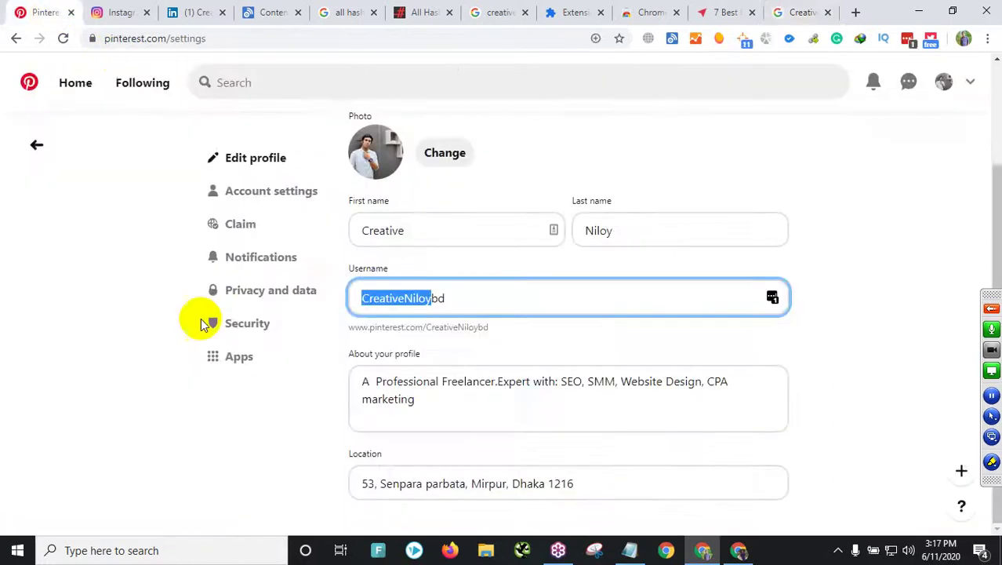
{"action": "left_click_drag", "start_coordinate": [446, 297], "coordinate": [350, 302]}
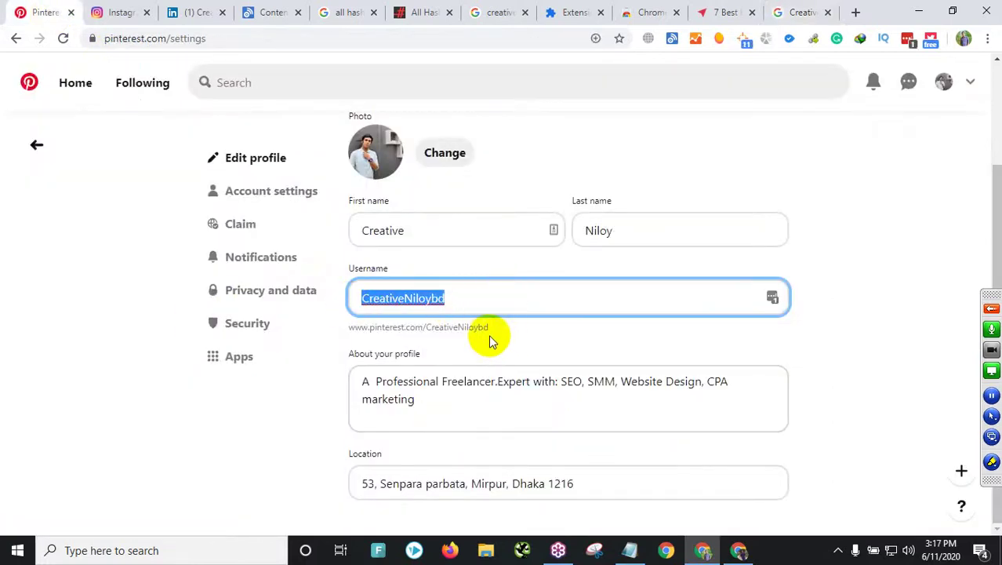
{"action": "left_click", "coordinate": [859, 299]}
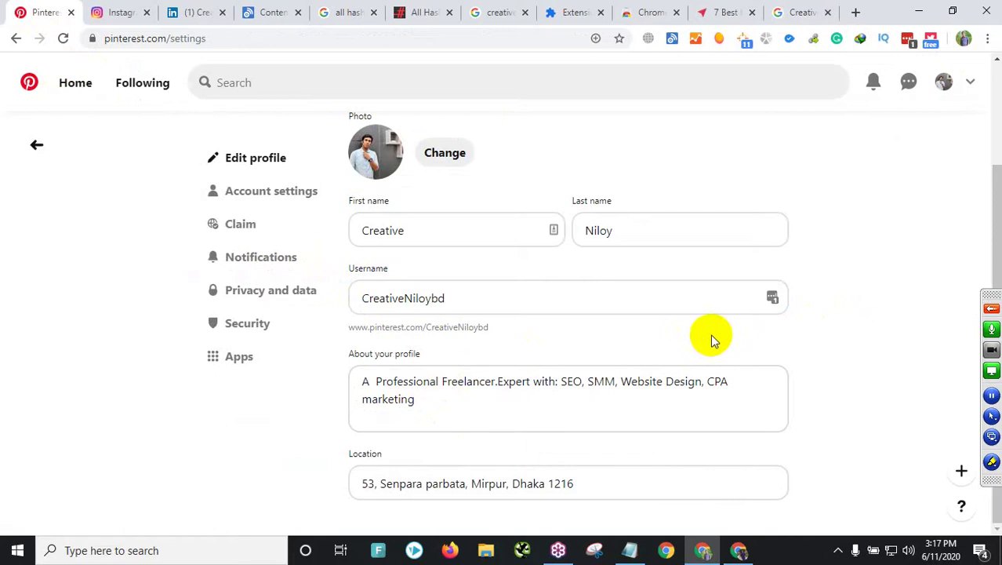
{"action": "left_click", "coordinate": [448, 402]}
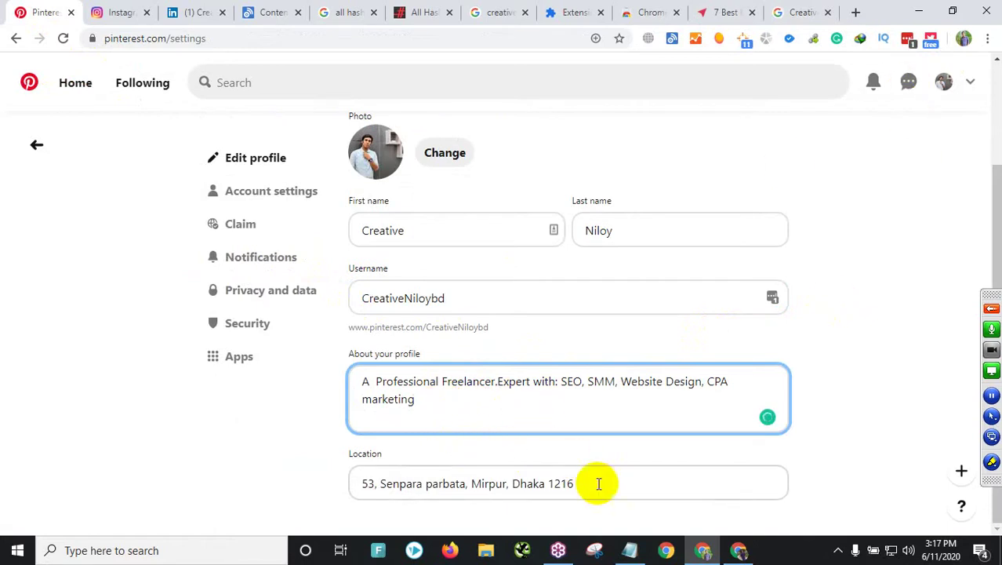
{"action": "left_click_drag", "start_coordinate": [593, 485], "coordinate": [246, 481]}
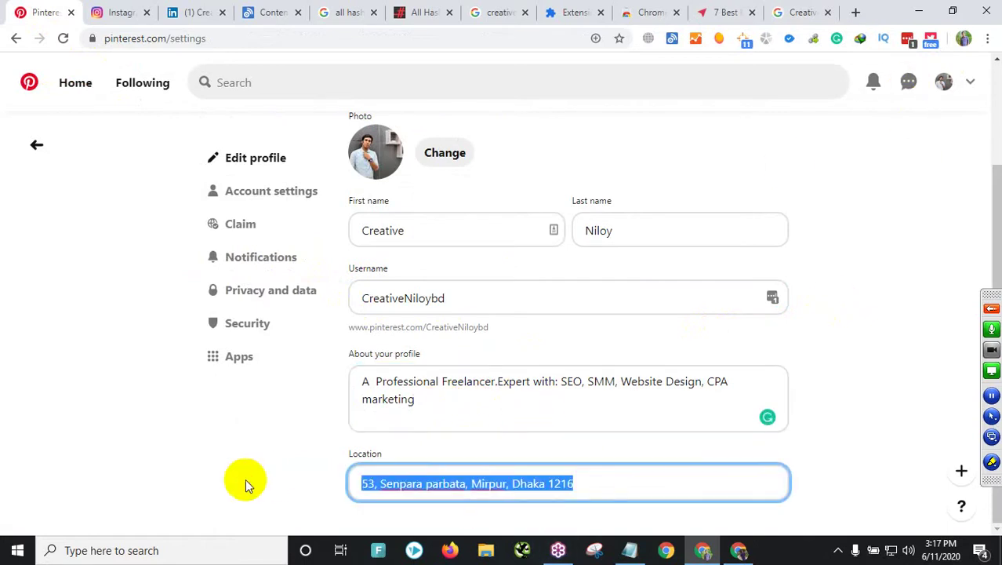
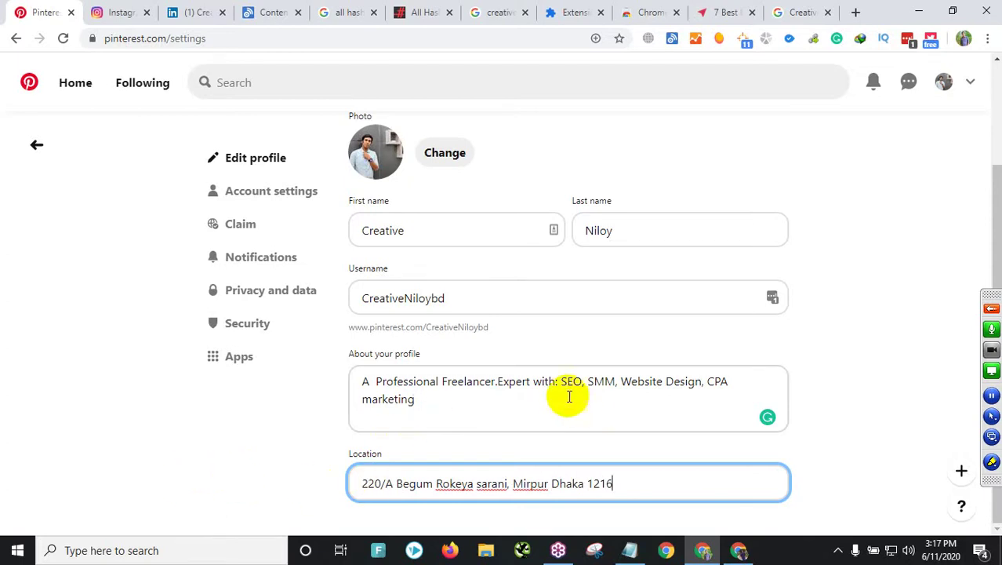
Step: Replace the profile Location with the new street address, save with Done, and minimize Chrome
{"action": "scroll", "coordinate": [563, 431], "scroll_direction": "up", "scroll_amount": 2}
{"action": "scroll", "coordinate": [718, 281], "scroll_direction": "down", "scroll_amount": 2}
{"action": "scroll", "coordinate": [722, 206], "scroll_direction": "up", "scroll_amount": 2}
{"action": "left_click", "coordinate": [763, 176]}
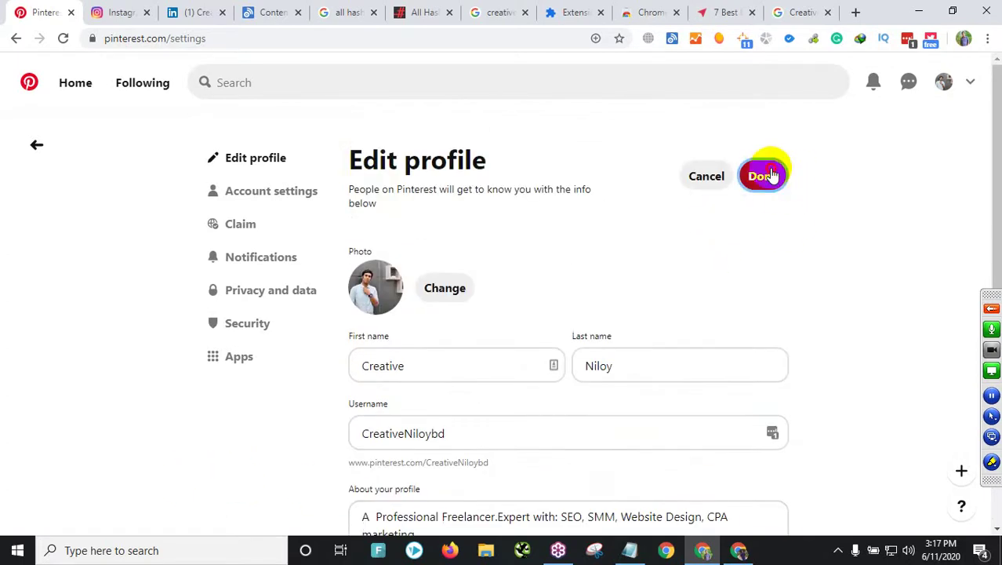
{"action": "scroll", "coordinate": [757, 239], "scroll_direction": "down", "scroll_amount": 2}
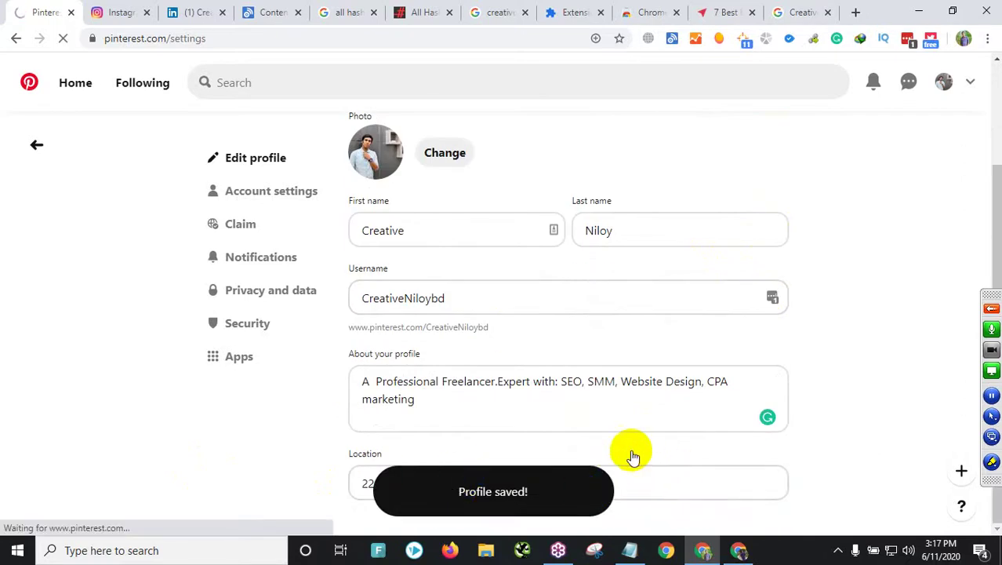
{"action": "scroll", "coordinate": [459, 404], "scroll_direction": "up", "scroll_amount": 2}
{"action": "scroll", "coordinate": [496, 454], "scroll_direction": "down", "scroll_amount": 1}
{"action": "scroll", "coordinate": [496, 455], "scroll_direction": "down", "scroll_amount": 1}
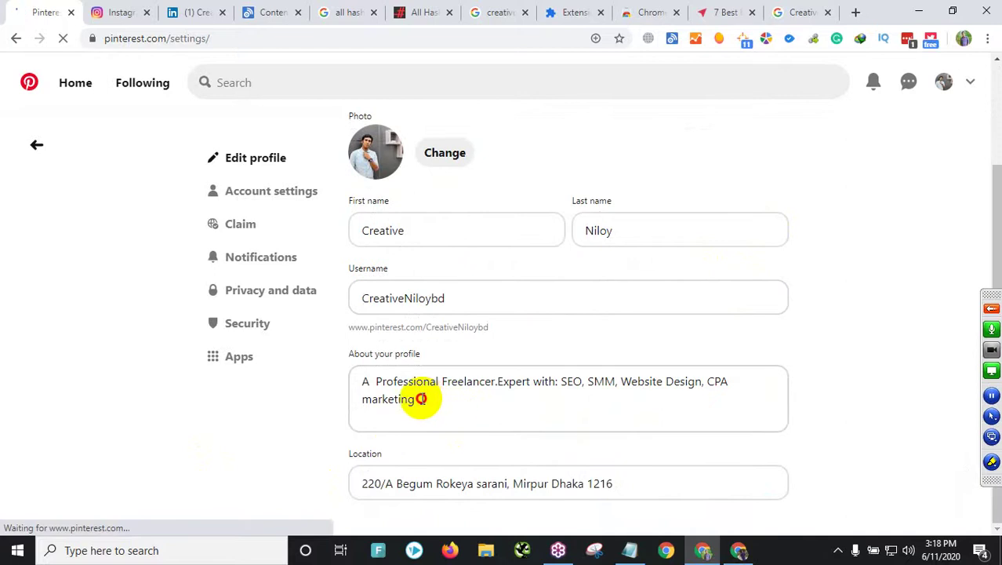
{"action": "left_click", "coordinate": [920, 10]}
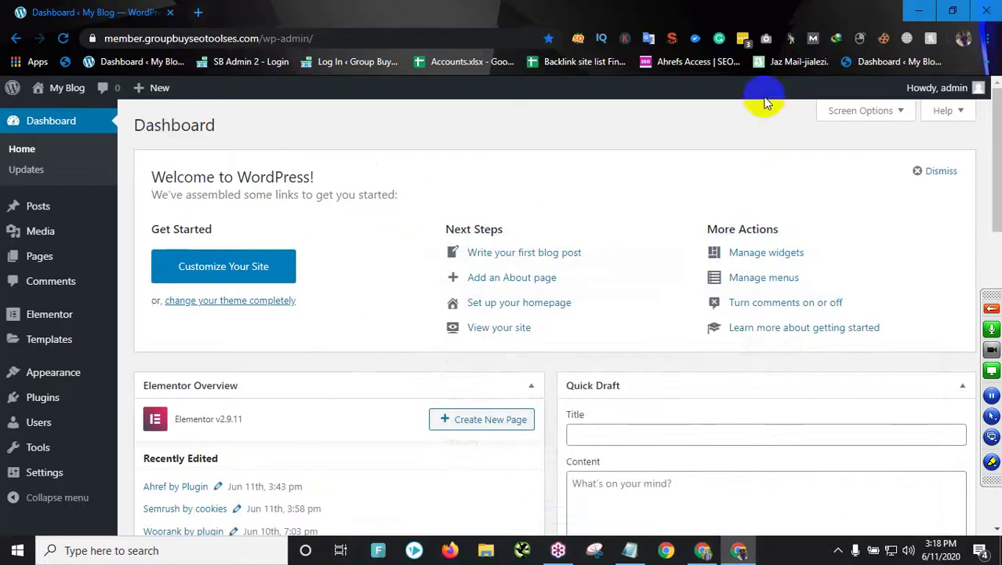
Step: Clear WordPress from the desktop and open the Cover letetrs folder, glancing through its documents
{"action": "left_click", "coordinate": [914, 12]}
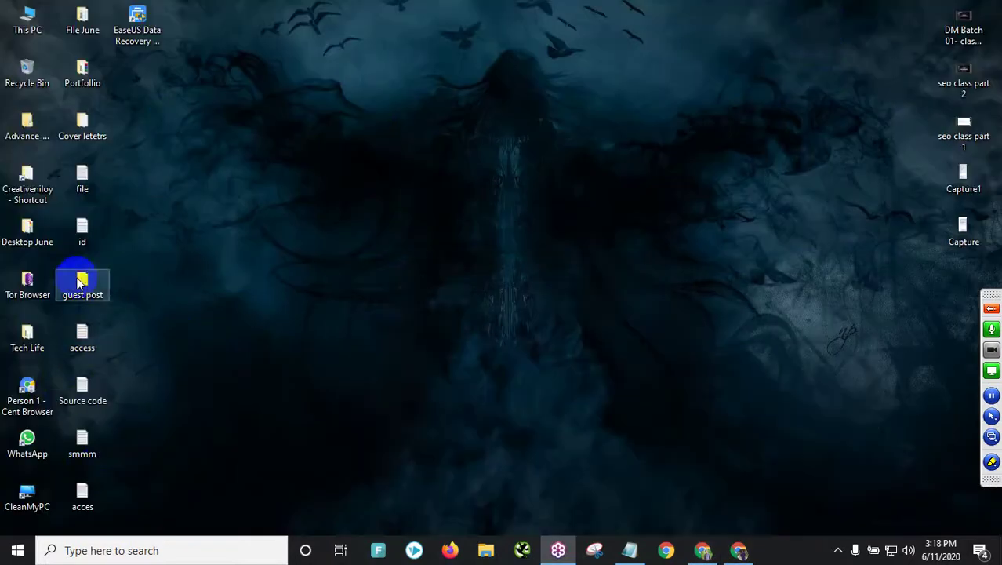
{"action": "left_click", "coordinate": [82, 178]}
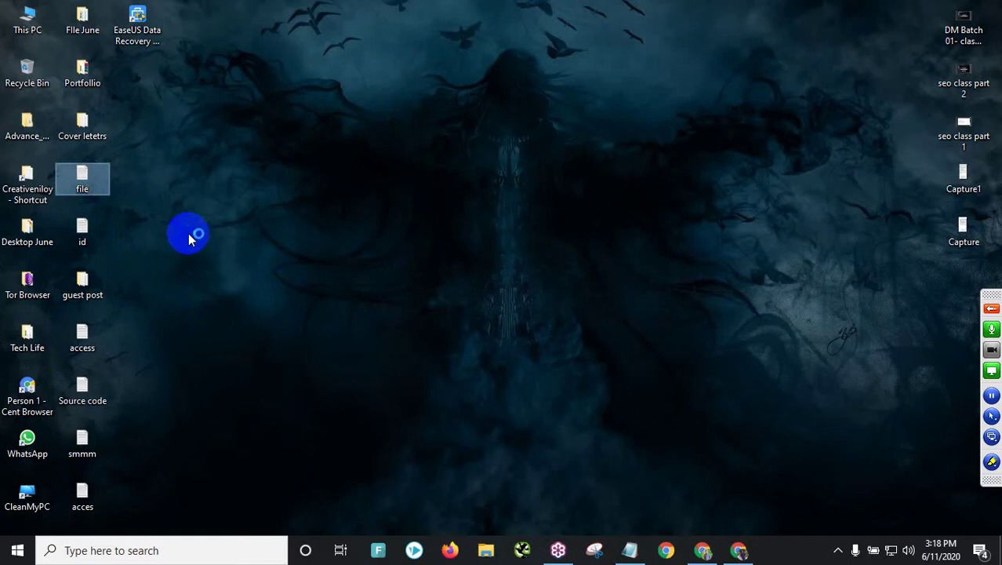
{"action": "key", "text": "Return"}
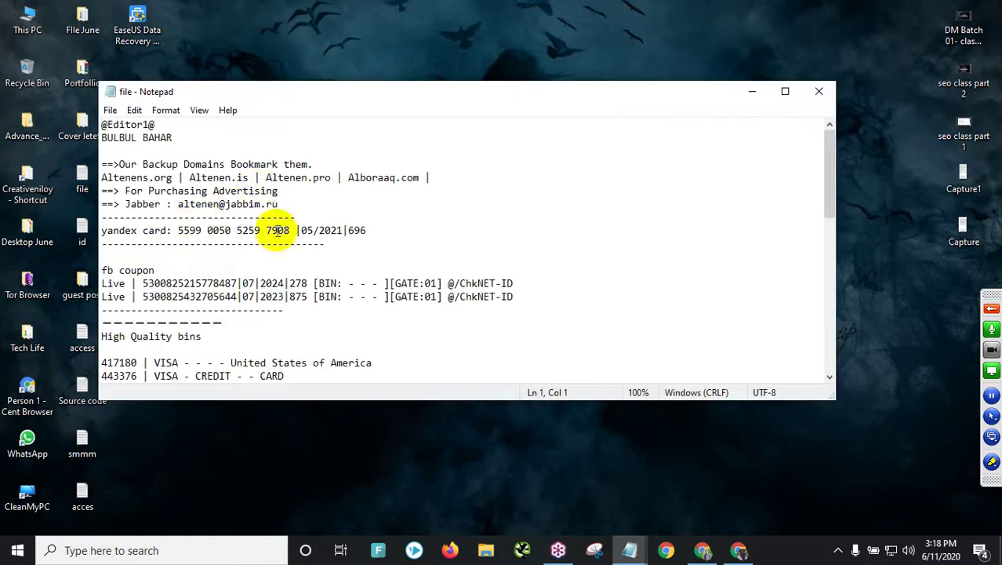
{"action": "left_click", "coordinate": [819, 91]}
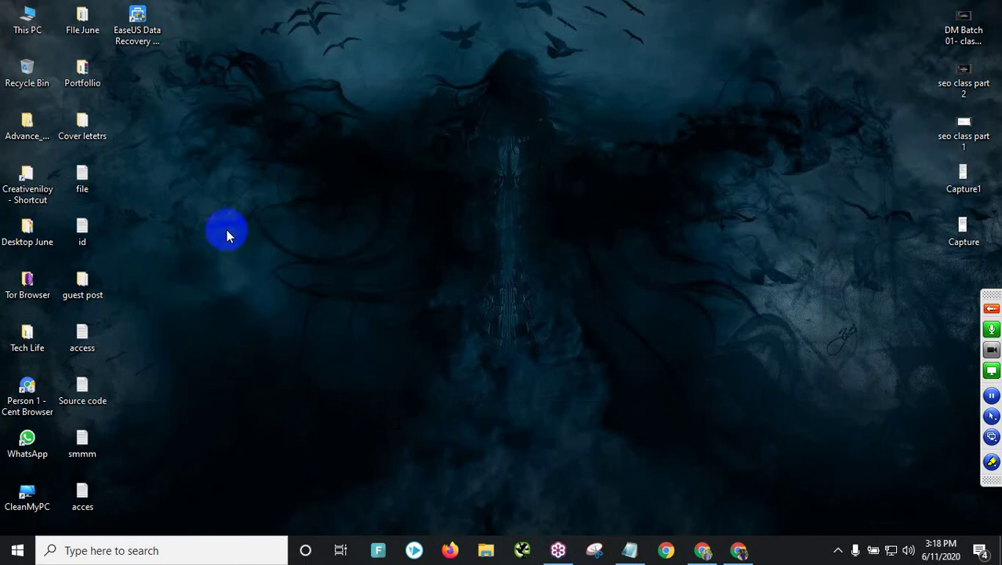
{"action": "key", "text": "Return"}
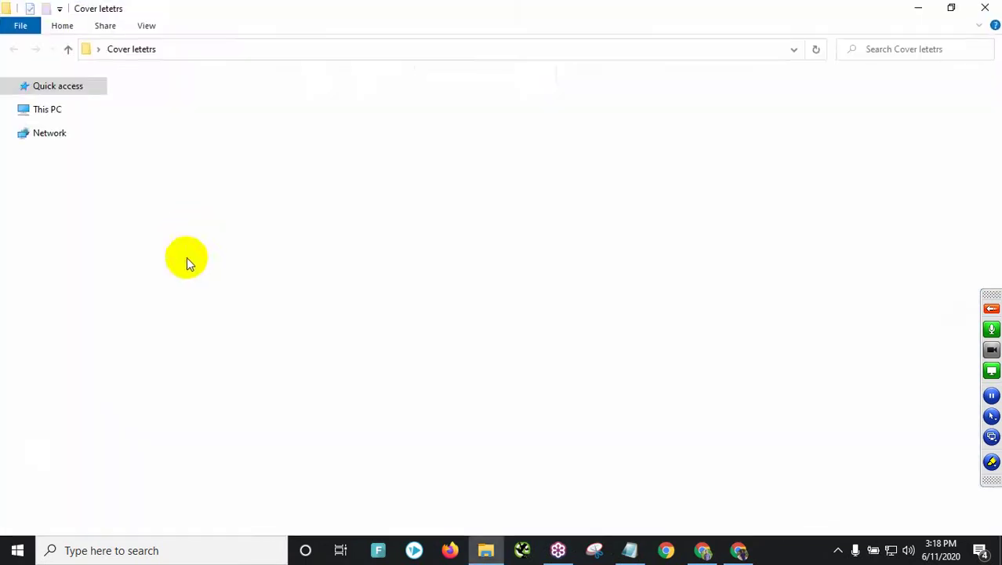
{"action": "double_click", "coordinate": [164, 128]}
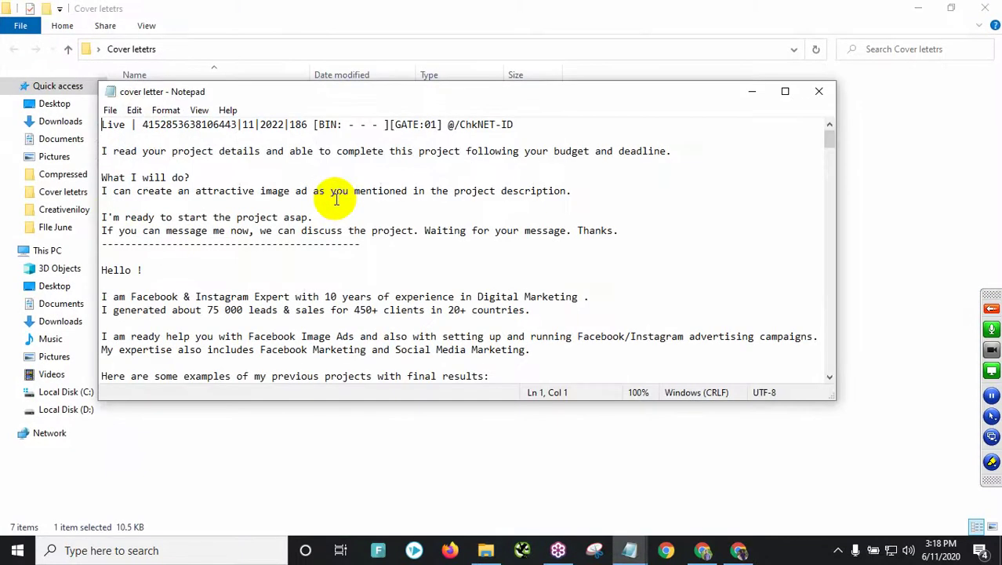
{"action": "left_click", "coordinate": [819, 91]}
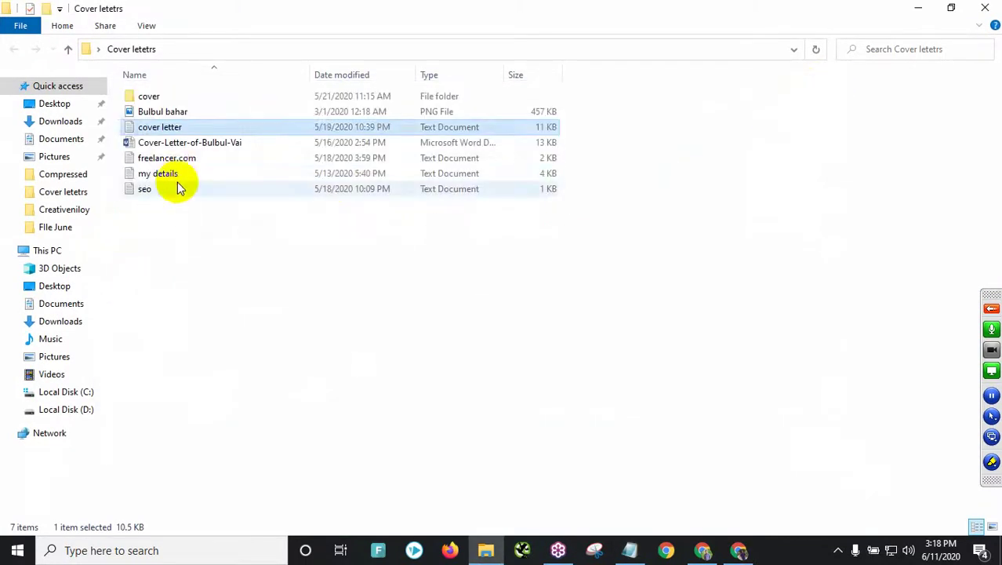
Step: Copy the first three bio paragraphs from 'my details' in Notepad, then close the windows
{"action": "left_click", "coordinate": [181, 176]}
{"action": "double_click", "coordinate": [182, 176]}
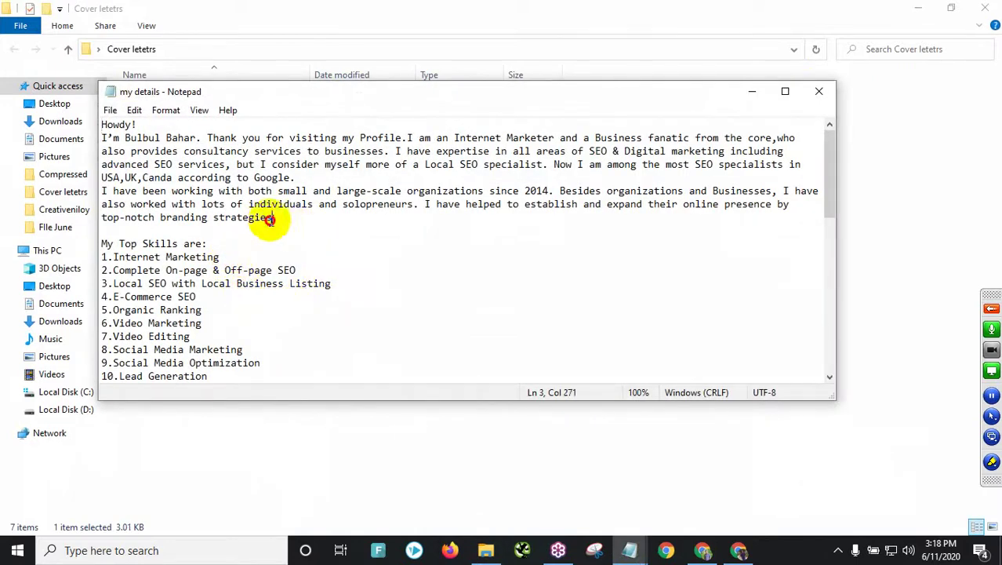
{"action": "left_click_drag", "start_coordinate": [276, 218], "coordinate": [68, 125]}
{"action": "right_click", "coordinate": [202, 171]}
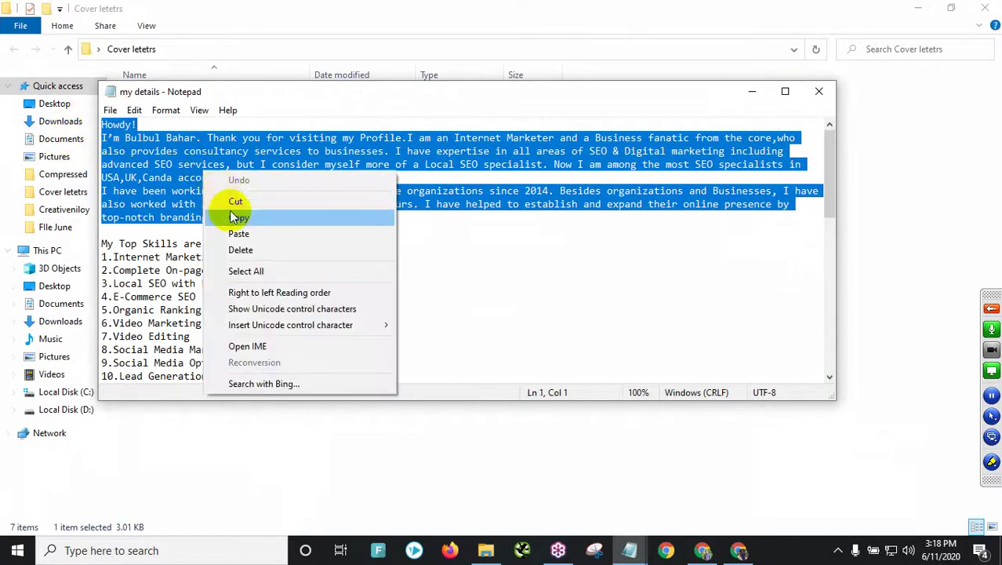
{"action": "left_click", "coordinate": [236, 213]}
{"action": "left_click", "coordinate": [829, 89]}
{"action": "left_click", "coordinate": [485, 550]}
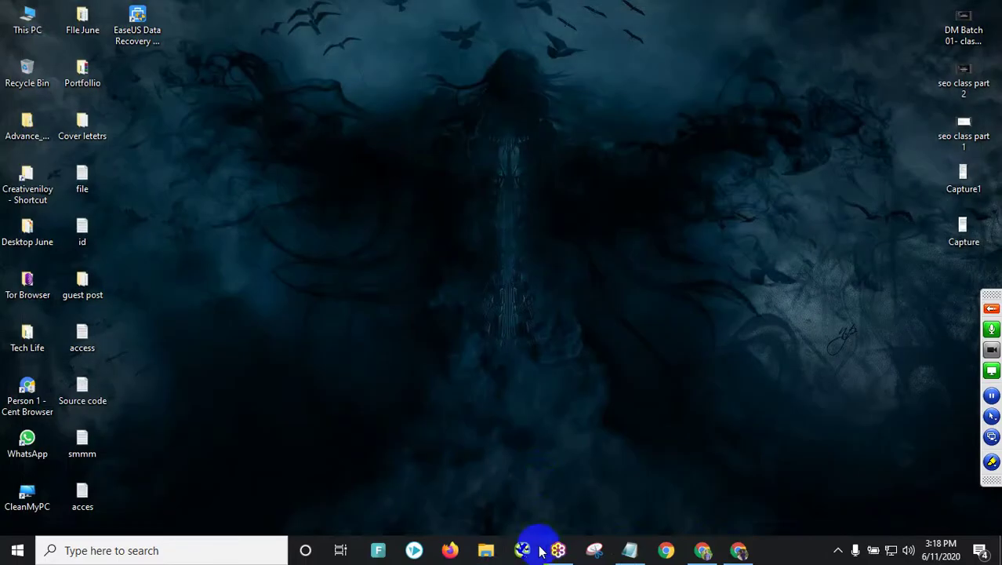
Step: Paste the copied bio into the About your profile field
{"action": "left_click", "coordinate": [701, 547]}
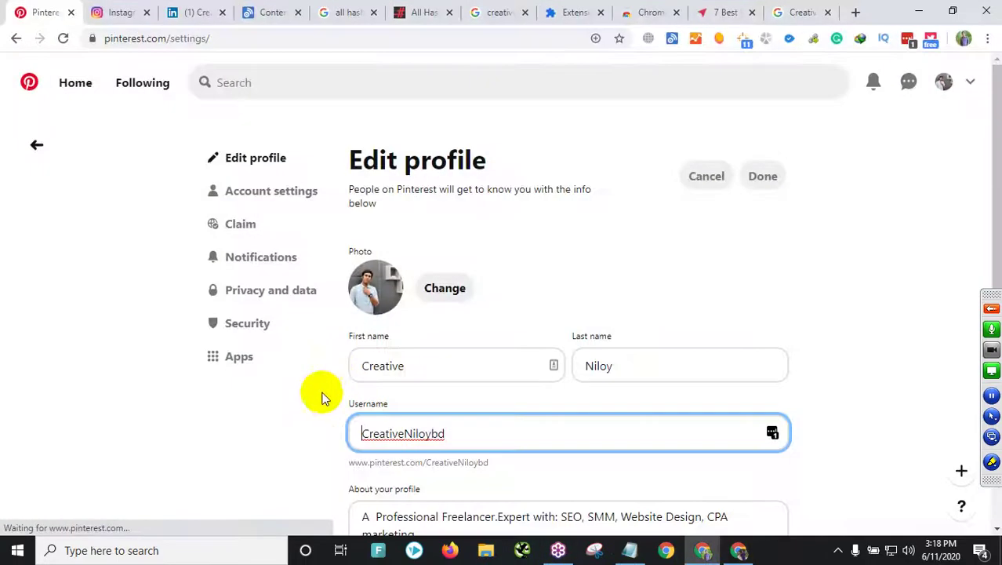
{"action": "scroll", "coordinate": [455, 465], "scroll_direction": "down", "scroll_amount": 2}
{"action": "left_click_drag", "start_coordinate": [420, 404], "coordinate": [365, 381]}
{"action": "key", "text": "ctrl+v"}
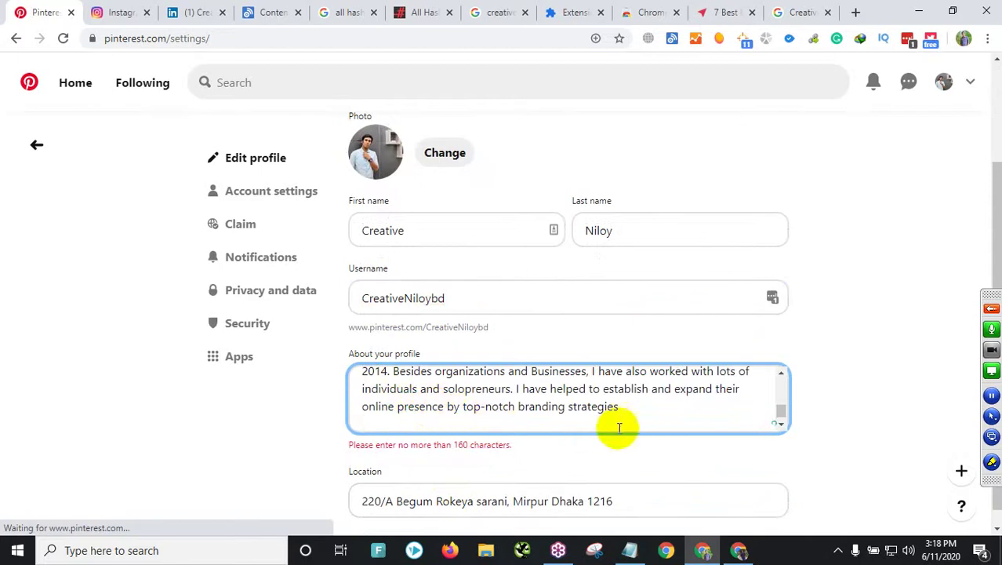
Step: Delete the branding-strategies paragraph, the Local SEO specialist sentences and the self-introduction sentence
{"action": "left_click_drag", "start_coordinate": [632, 412], "coordinate": [306, 398]}
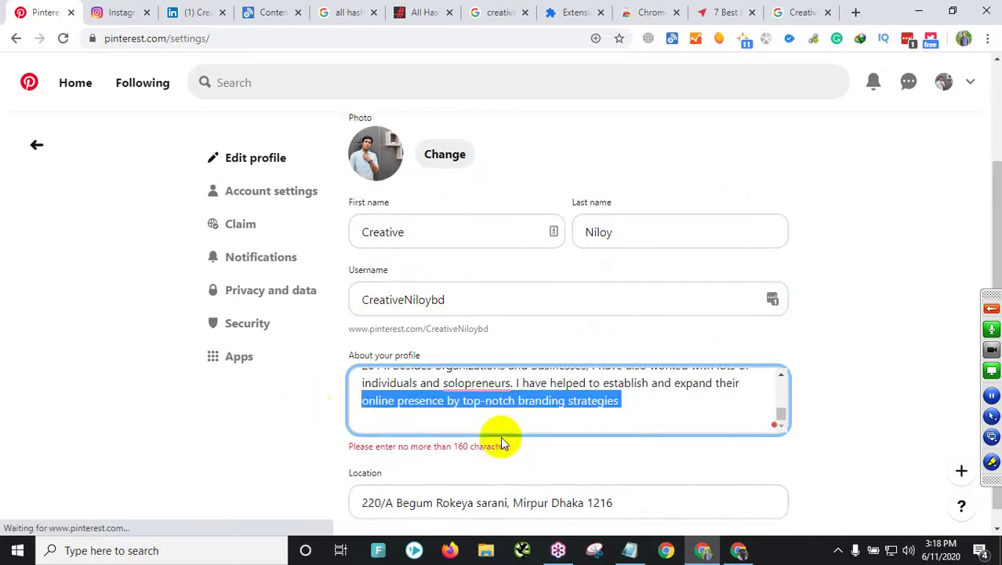
{"action": "scroll", "coordinate": [504, 441], "scroll_direction": "up", "scroll_amount": 1}
{"action": "scroll", "coordinate": [504, 441], "scroll_direction": "up", "scroll_amount": 2}
{"action": "left_click_drag", "start_coordinate": [504, 477], "coordinate": [619, 526]}
{"action": "key", "text": "BackSpace"}
{"action": "scroll", "coordinate": [559, 497], "scroll_direction": "up", "scroll_amount": 1}
{"action": "scroll", "coordinate": [559, 500], "scroll_direction": "down", "scroll_amount": 2}
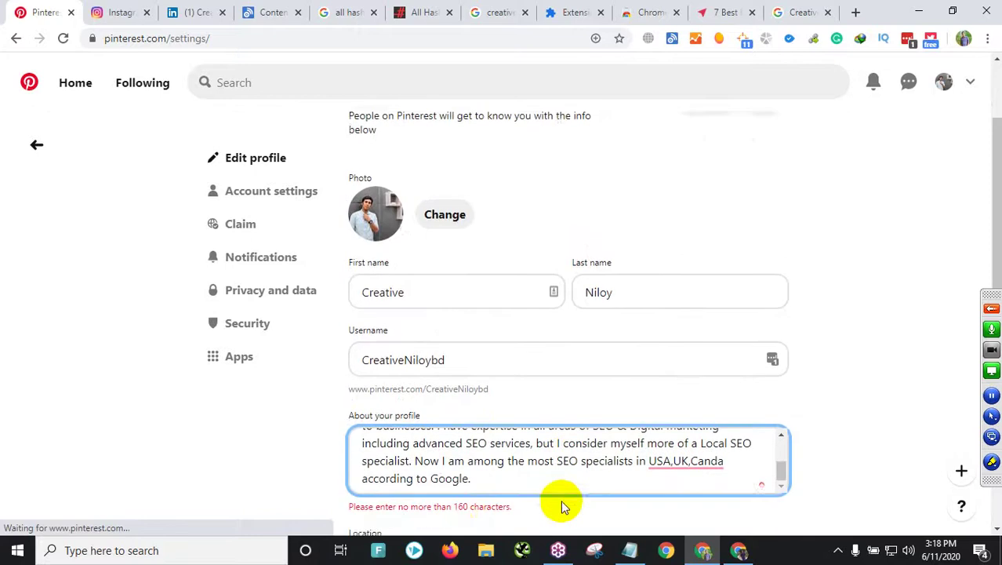
{"action": "scroll", "coordinate": [612, 397], "scroll_direction": "up", "scroll_amount": 3}
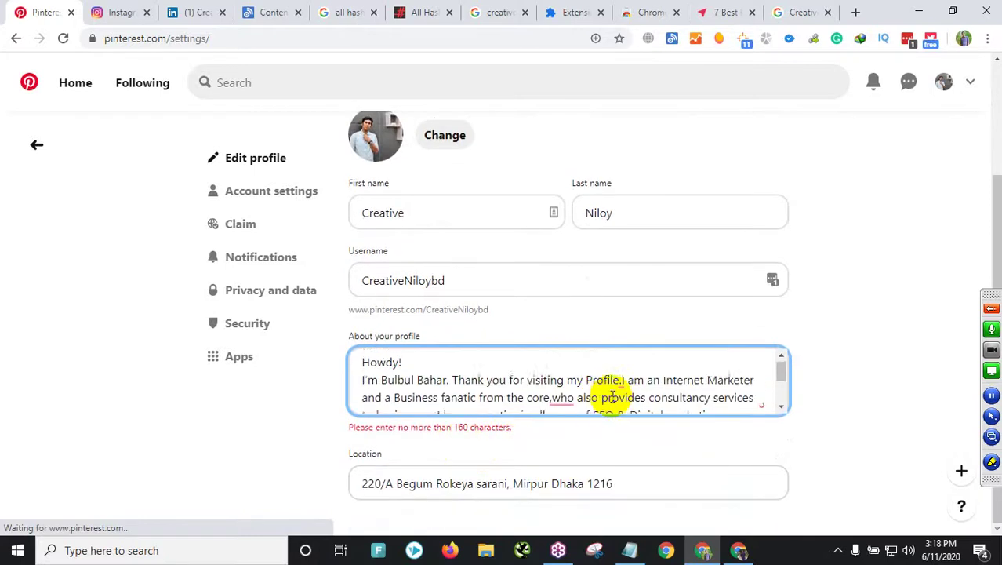
{"action": "scroll", "coordinate": [601, 401], "scroll_direction": "down", "scroll_amount": 4}
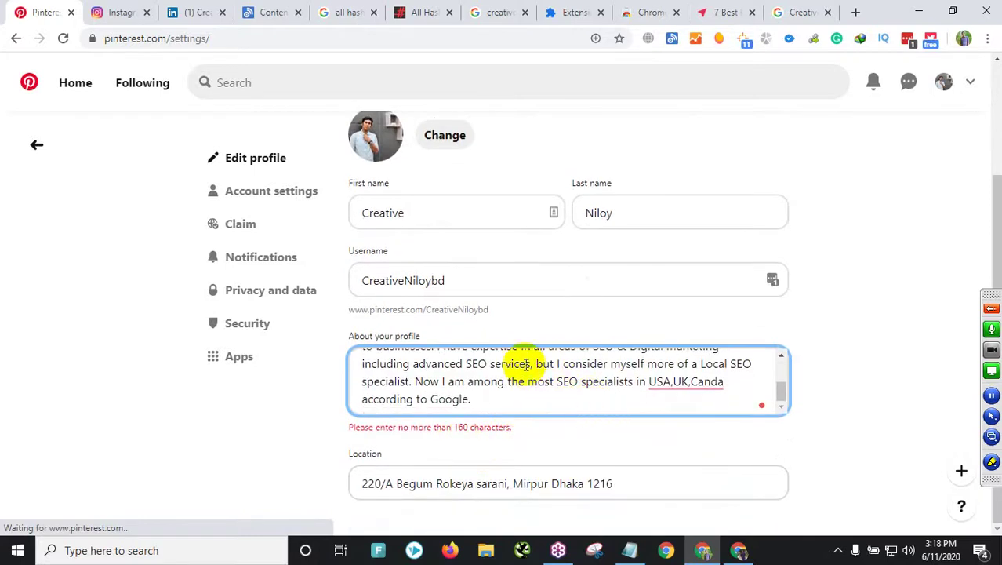
{"action": "left_click_drag", "start_coordinate": [538, 366], "coordinate": [537, 405]}
{"action": "key", "text": "BackSpace"}
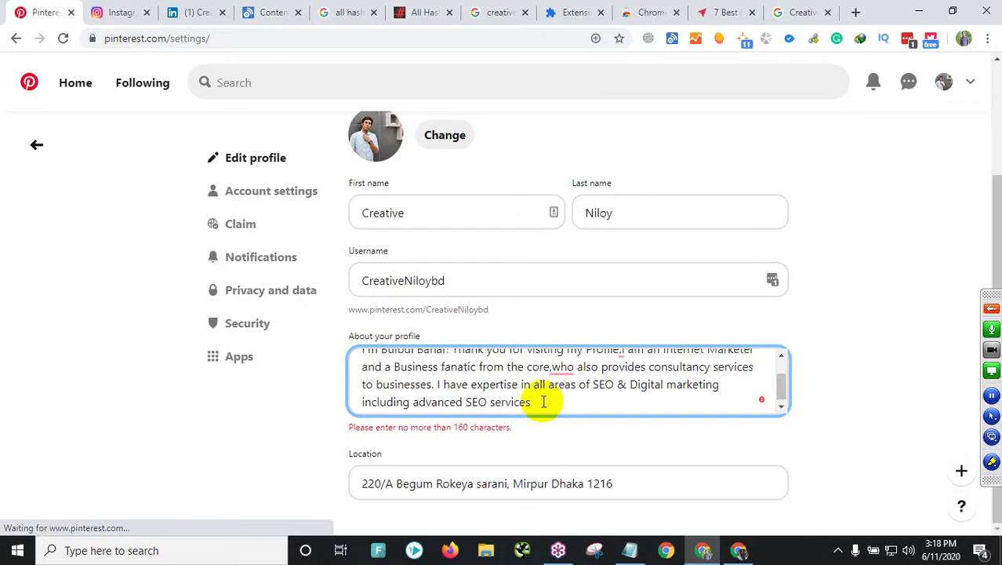
{"action": "scroll", "coordinate": [502, 396], "scroll_direction": "up", "scroll_amount": 3}
{"action": "left_click_drag", "start_coordinate": [453, 382], "coordinate": [302, 385]}
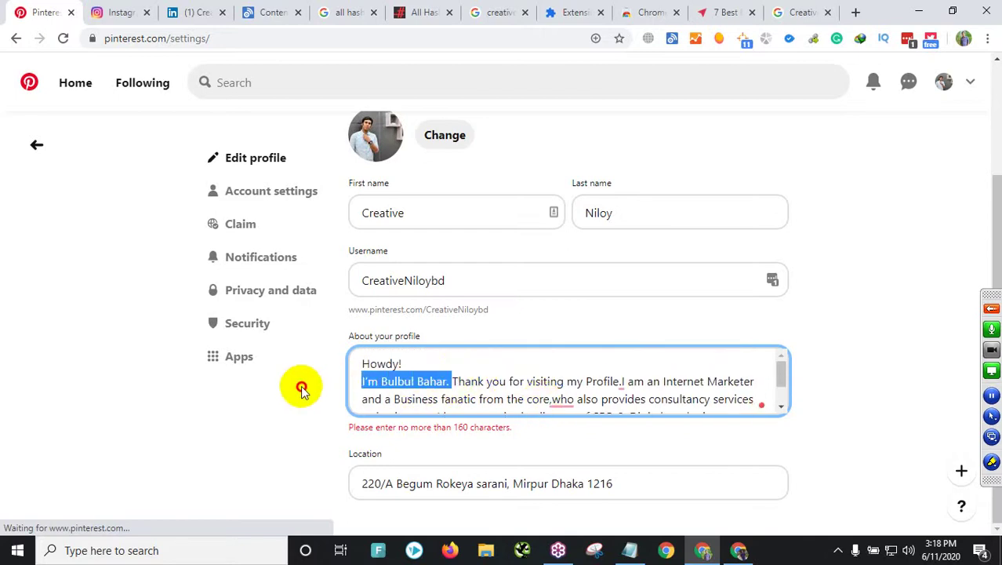
{"action": "key", "text": "BackSpace"}
Step: Accept Grammarly's fixes: a comma before 'who' and spacing after 'Profile'
{"action": "scroll", "coordinate": [467, 401], "scroll_direction": "down", "scroll_amount": 2}
{"action": "mouse_move", "coordinate": [491, 363]}
{"action": "left_click", "coordinate": [502, 404]}
{"action": "scroll", "coordinate": [548, 385], "scroll_direction": "up", "scroll_amount": 2}
{"action": "mouse_move", "coordinate": [531, 385]}
{"action": "left_click", "coordinate": [533, 404]}
{"action": "scroll", "coordinate": [517, 396], "scroll_direction": "down", "scroll_amount": 2}
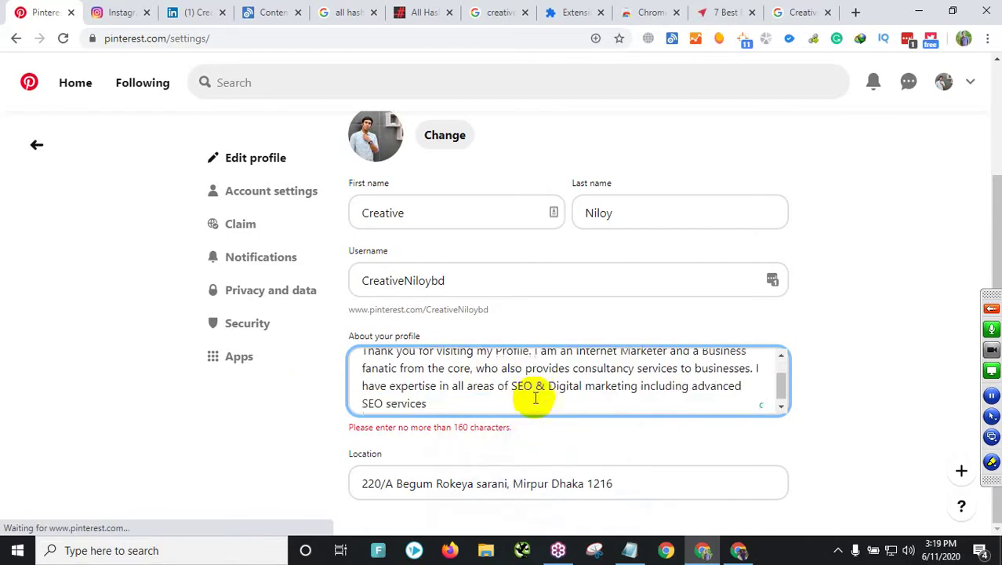
Step: Remove 'including advanced SEO services' and end the bio with a period
{"action": "left_click", "coordinate": [454, 400]}
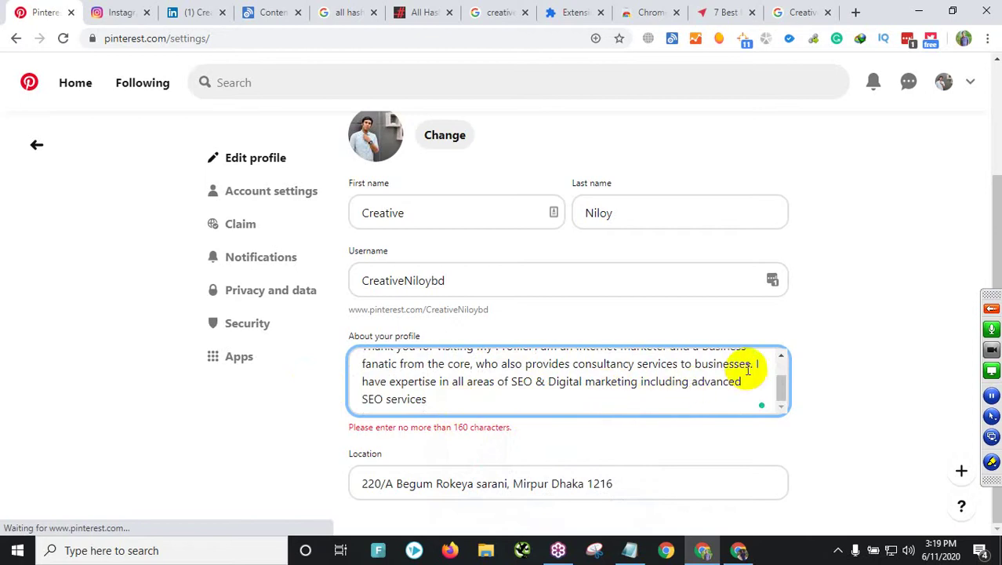
{"action": "left_click_drag", "start_coordinate": [753, 365], "coordinate": [732, 400]}
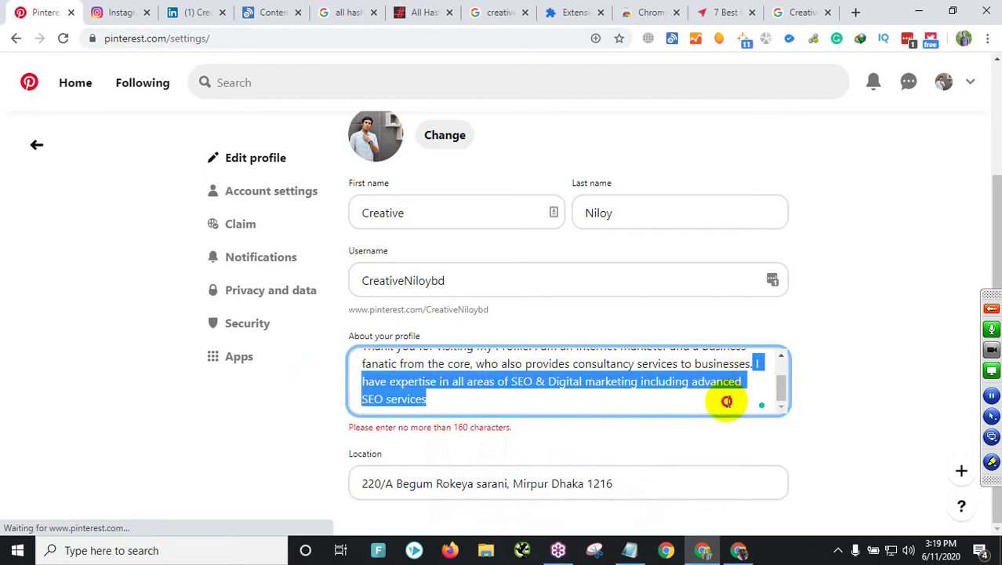
{"action": "key", "text": "Right"}
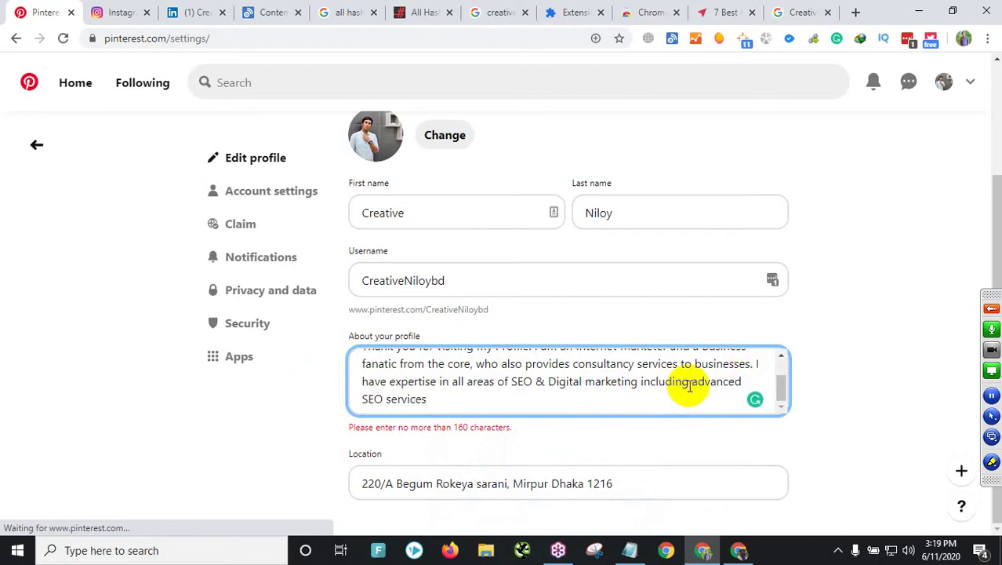
{"action": "left_click_drag", "start_coordinate": [640, 385], "coordinate": [662, 414]}
{"action": "key", "text": "BackSpace"}
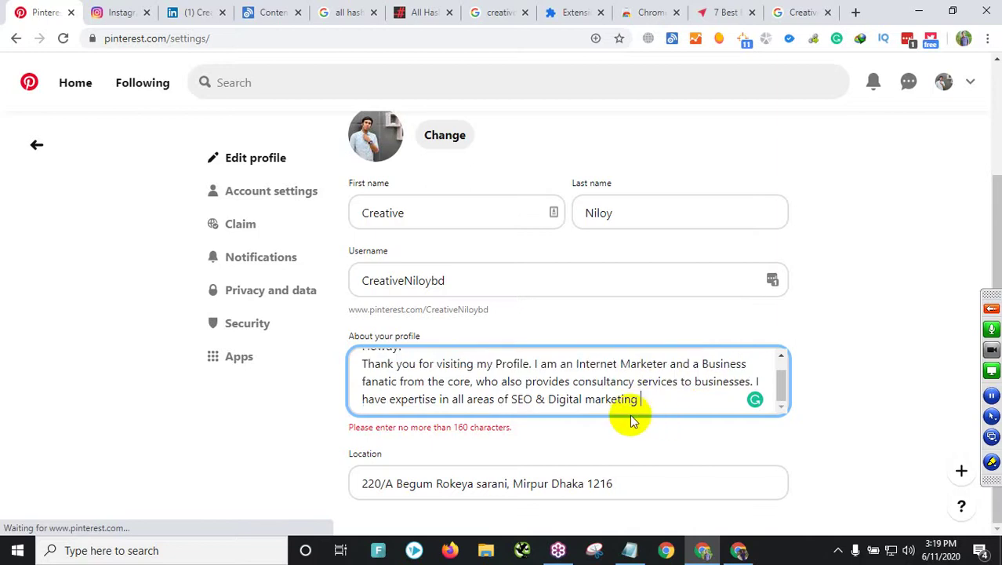
{"action": "right_click", "coordinate": [633, 416]}
{"action": "left_click", "coordinate": [580, 398]}
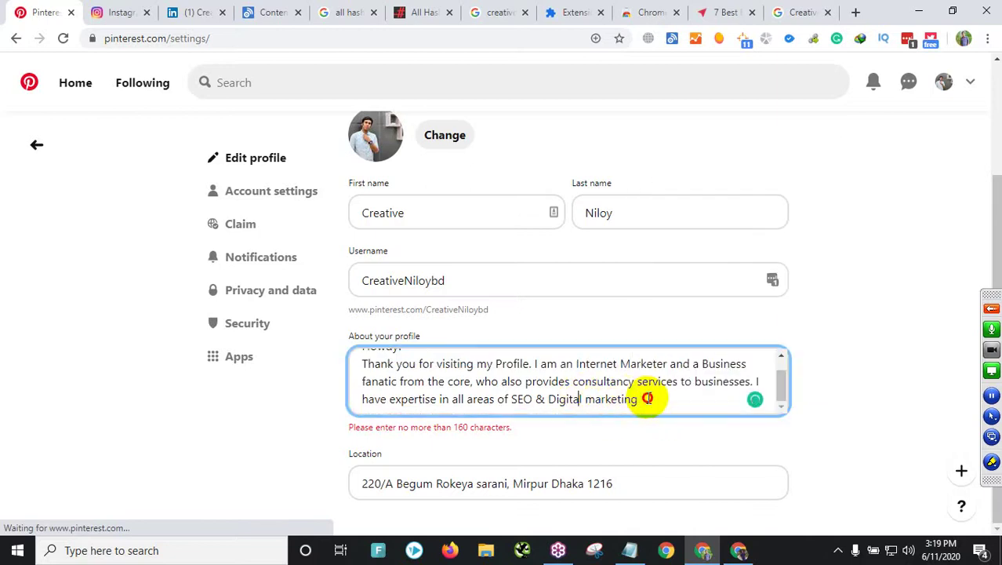
{"action": "type", "text": "."}
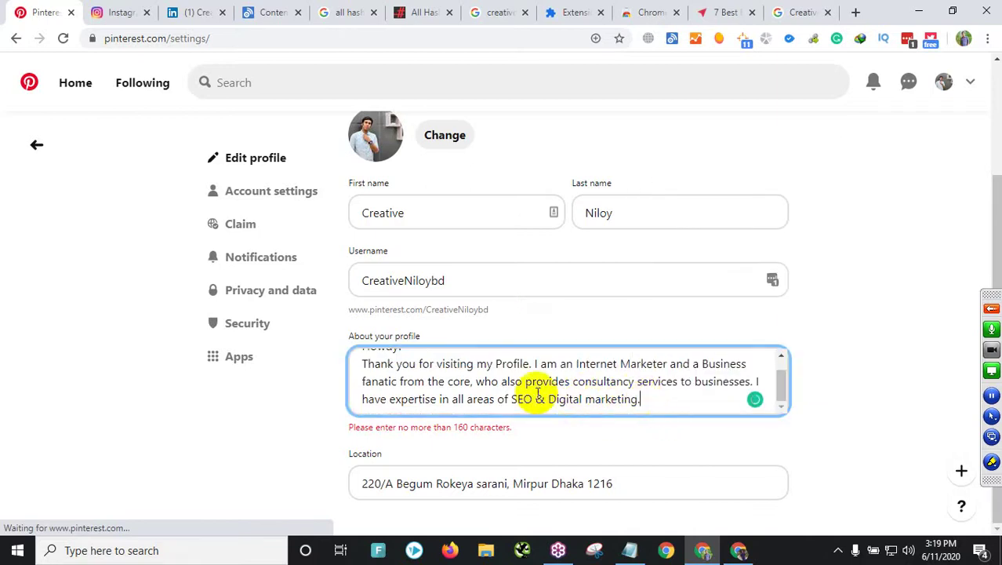
Step: Delete the word 'who' and accept Grammarly's spacing and comma fixes around 'core'
{"action": "left_click", "coordinate": [536, 398]}
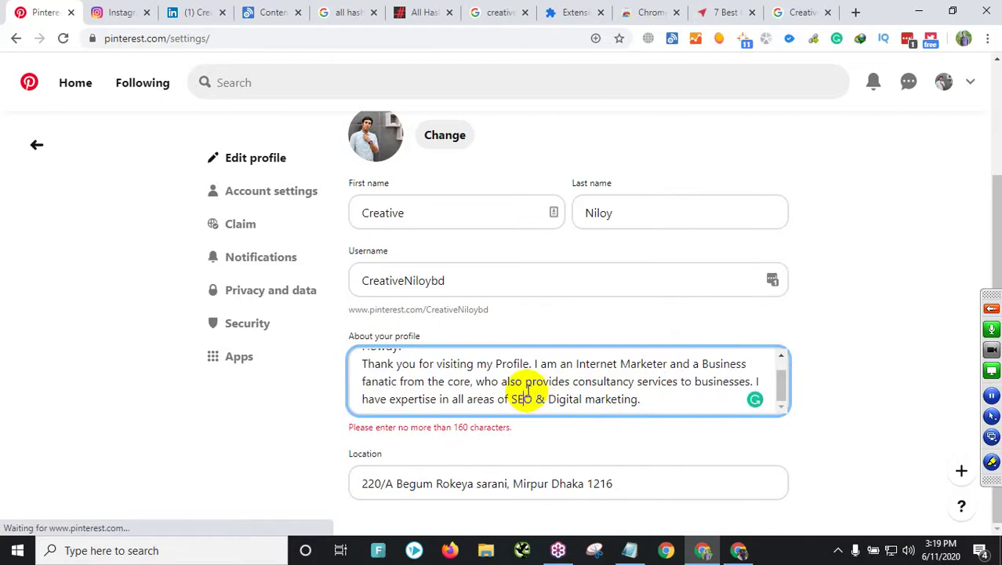
{"action": "scroll", "coordinate": [528, 391], "scroll_direction": "up", "scroll_amount": 1}
{"action": "scroll", "coordinate": [528, 391], "scroll_direction": "down", "scroll_amount": 1}
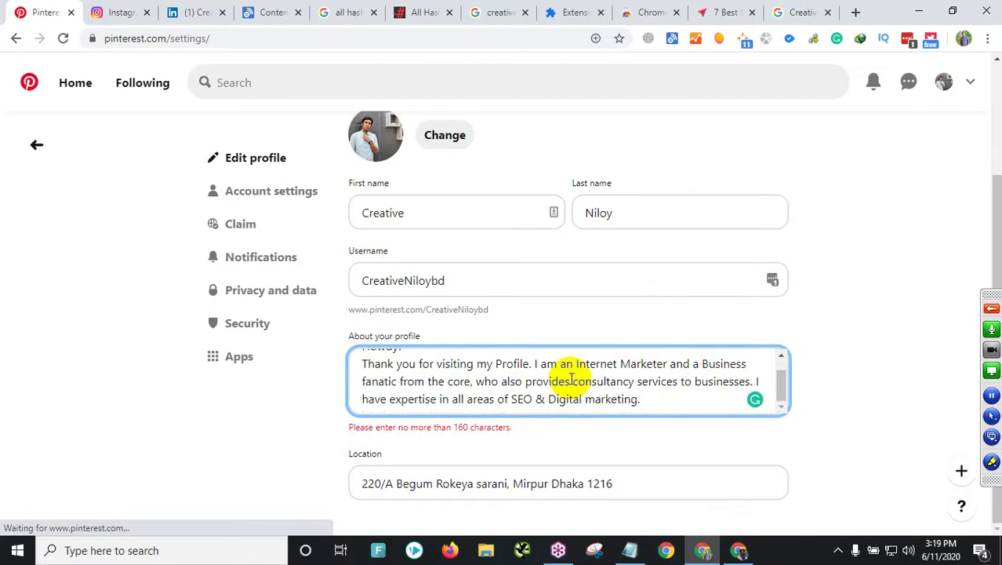
{"action": "left_click", "coordinate": [638, 382]}
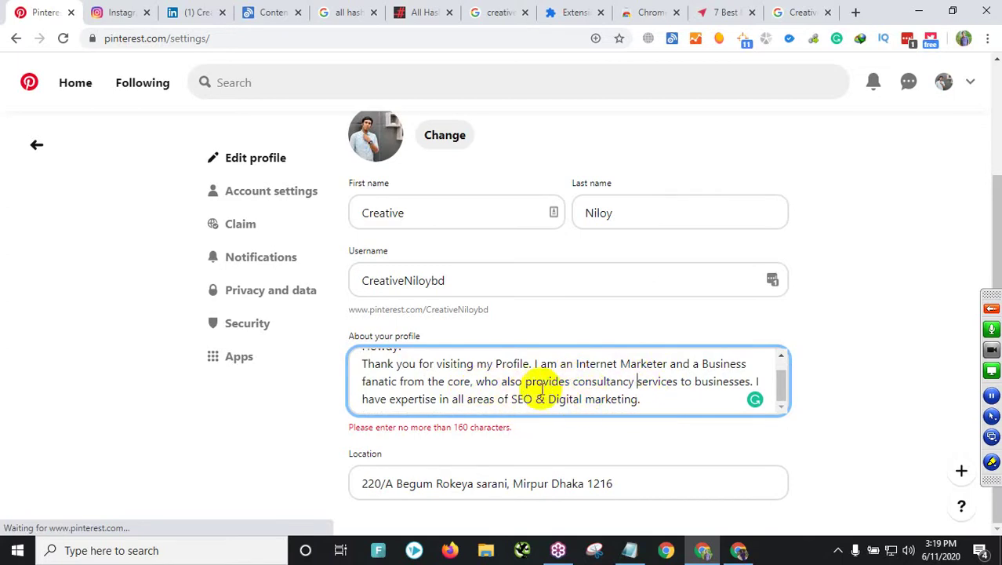
{"action": "left_click_drag", "start_coordinate": [502, 382], "coordinate": [477, 382]}
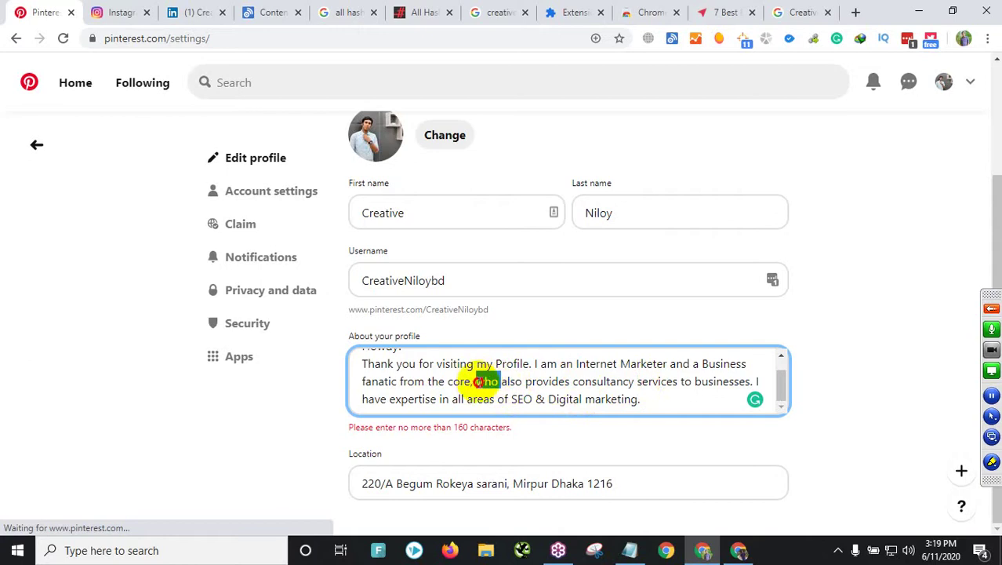
{"action": "key", "text": "BackSpace"}
{"action": "key", "text": "BackSpace"}
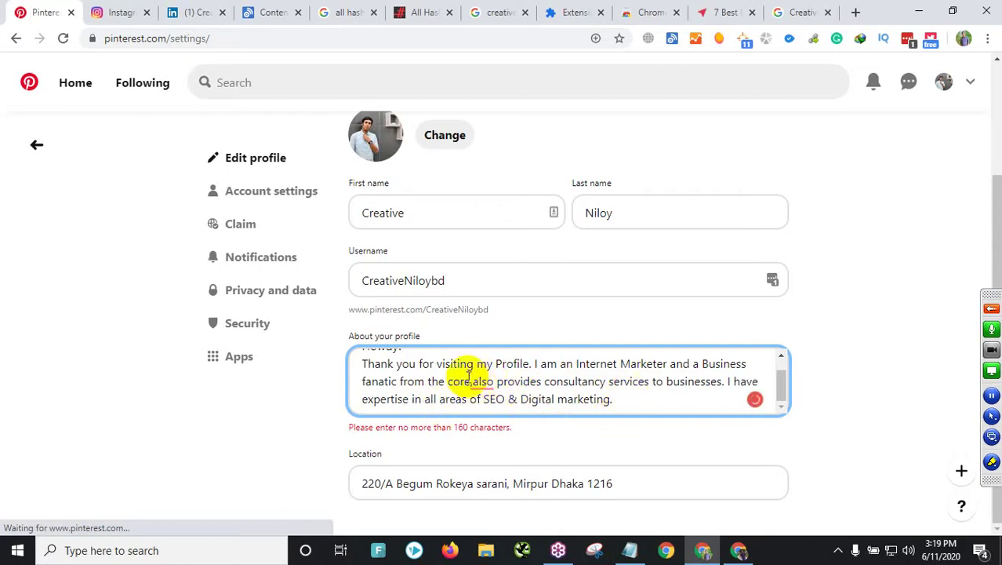
{"action": "left_click", "coordinate": [483, 421]}
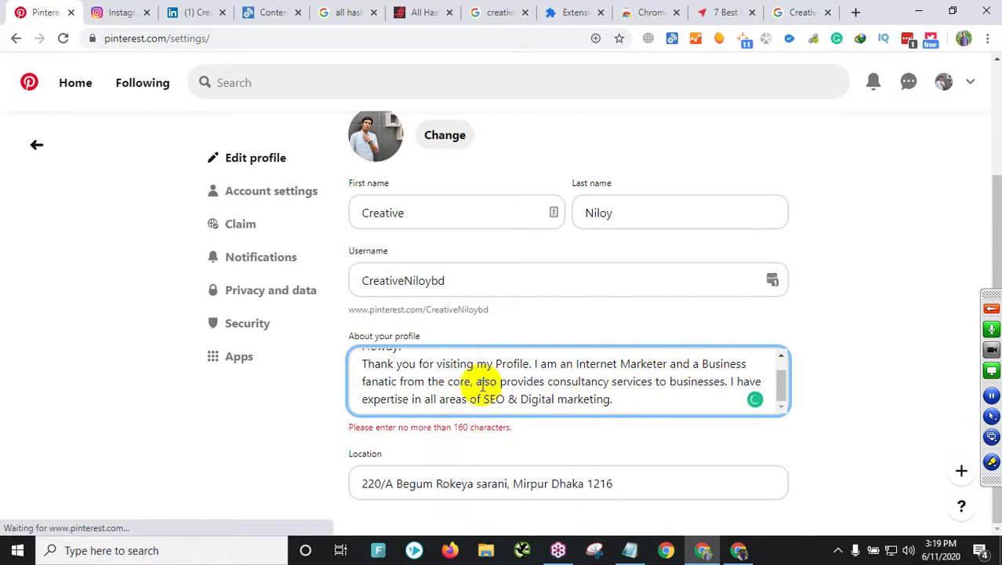
{"action": "mouse_move", "coordinate": [459, 383]}
{"action": "left_click", "coordinate": [513, 428]}
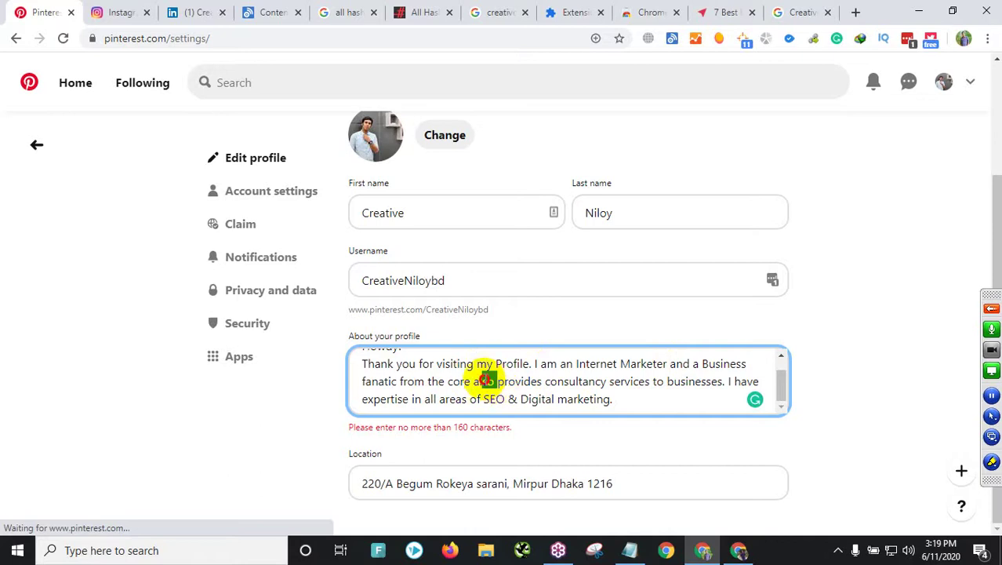
Step: Cut the 'am an Internet Marketer… also' phrase to fit 160 characters and change 'provides' to 'provide'
{"action": "left_click_drag", "start_coordinate": [495, 382], "coordinate": [542, 364]}
{"action": "key", "text": "BackSpace"}
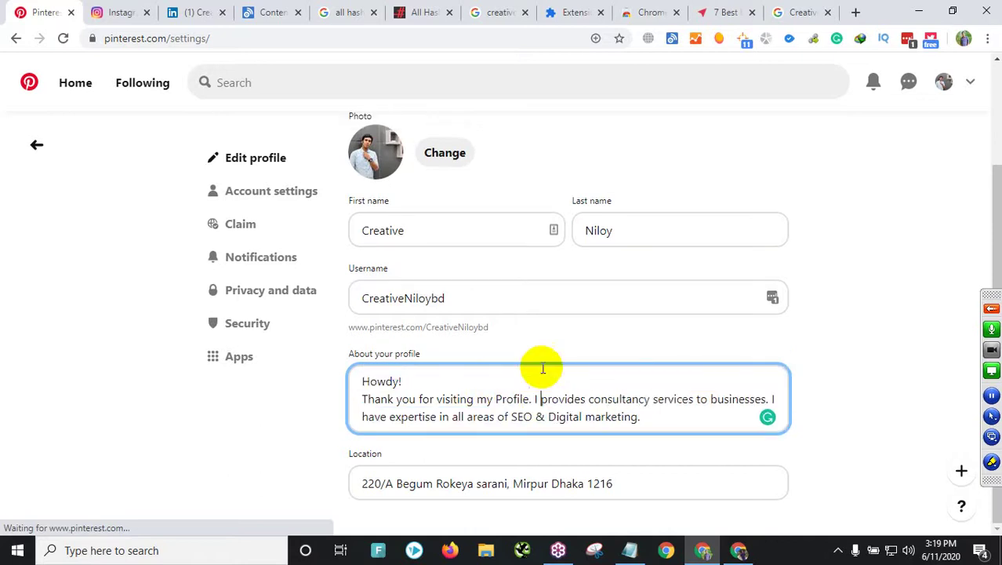
{"action": "mouse_move", "coordinate": [563, 399]}
{"action": "left_click", "coordinate": [571, 440]}
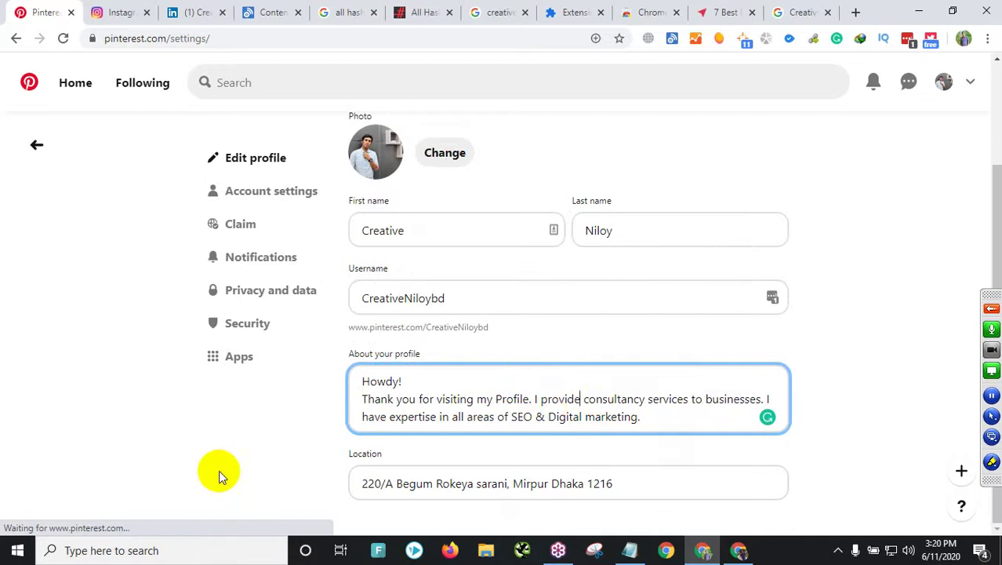
{"action": "left_click_drag", "start_coordinate": [996, 230], "coordinate": [846, 173]}
Step: Save the trimmed bio with Done, then go back to the Pinterest Home feed
{"action": "left_click", "coordinate": [775, 155]}
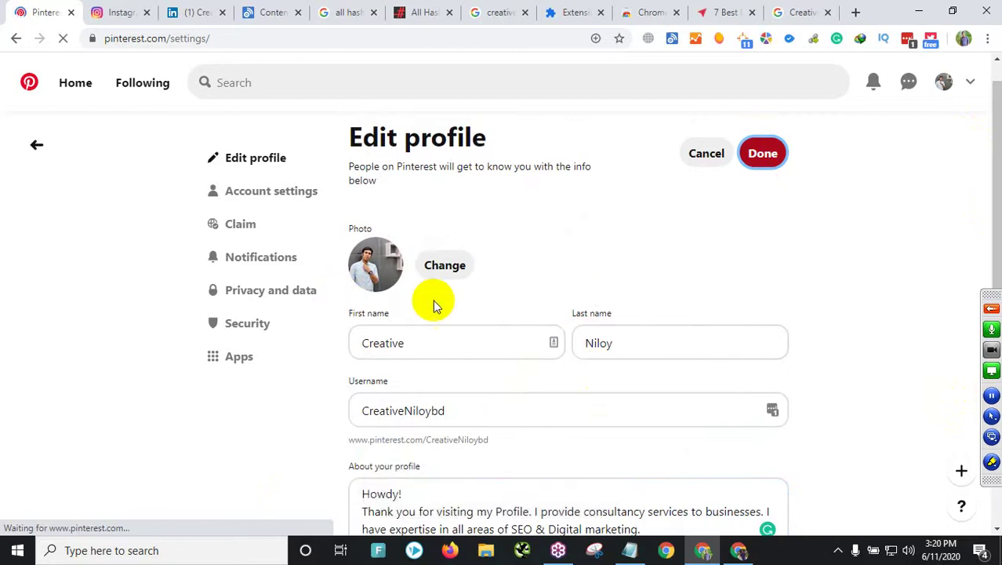
{"action": "scroll", "coordinate": [530, 286], "scroll_direction": "down", "scroll_amount": 2}
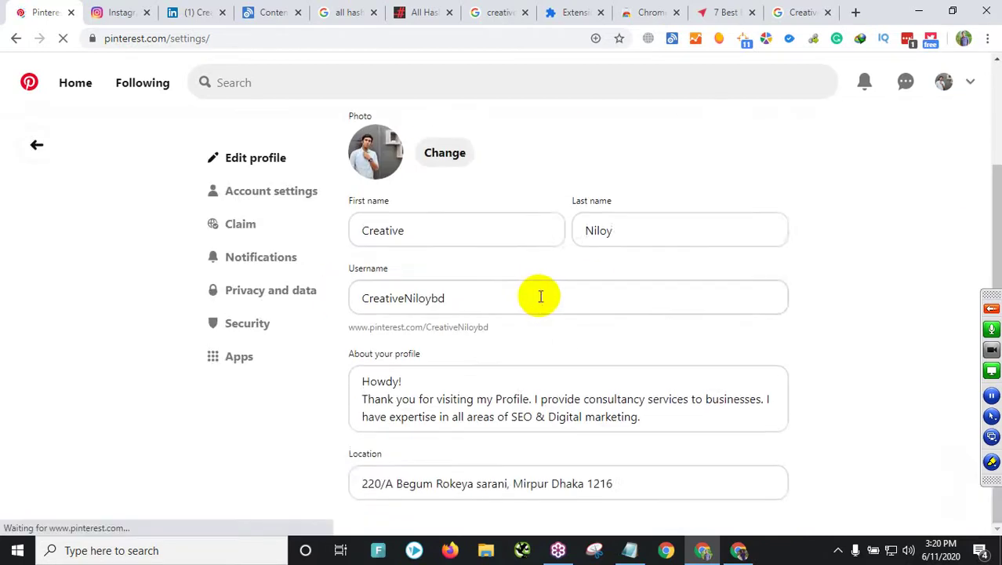
{"action": "scroll", "coordinate": [549, 296], "scroll_direction": "up", "scroll_amount": 2}
{"action": "scroll", "coordinate": [533, 322], "scroll_direction": "down", "scroll_amount": 2}
{"action": "scroll", "coordinate": [561, 356], "scroll_direction": "up", "scroll_amount": 2}
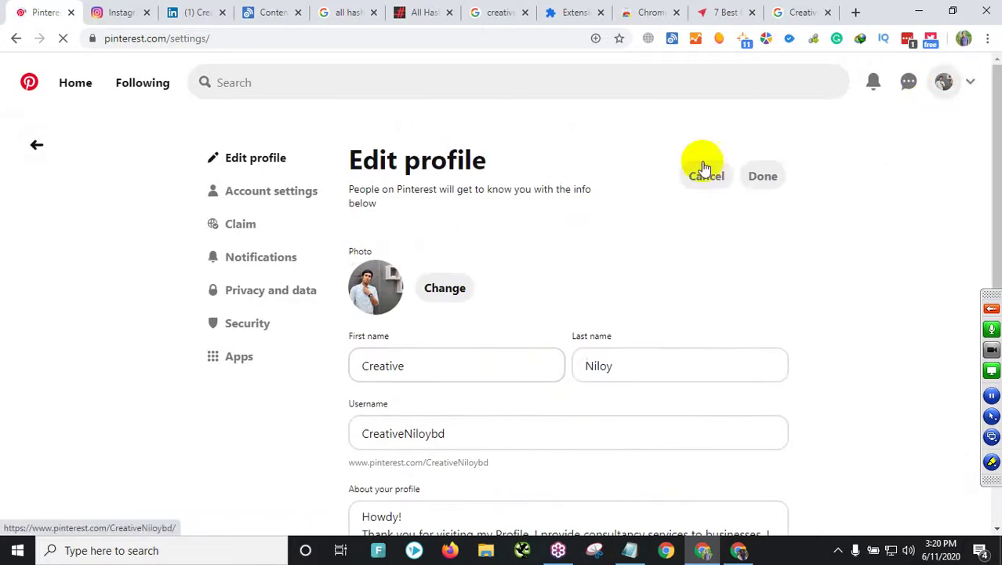
{"action": "left_click", "coordinate": [78, 89]}
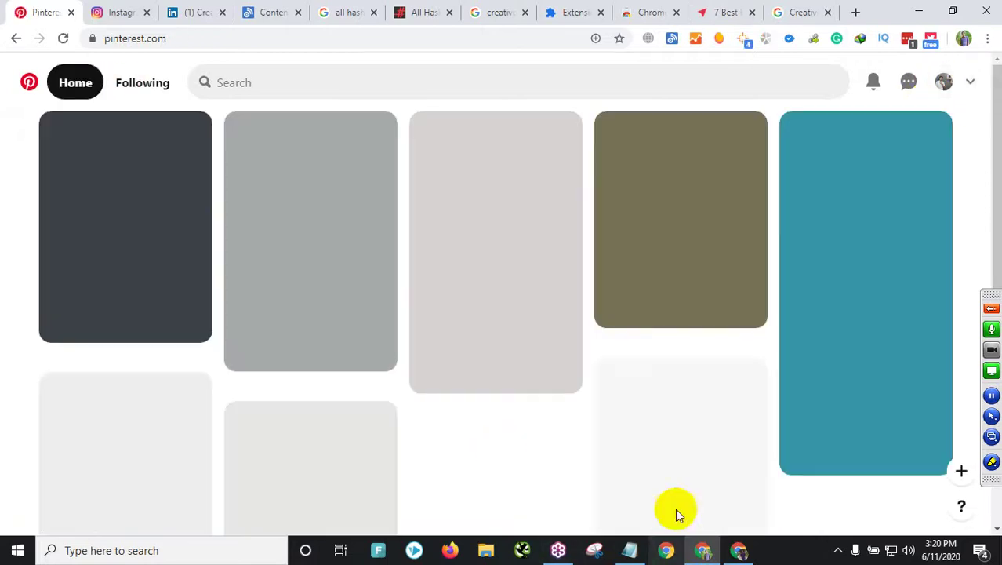
{"action": "scroll", "coordinate": [454, 320], "scroll_direction": "down", "scroll_amount": 5}
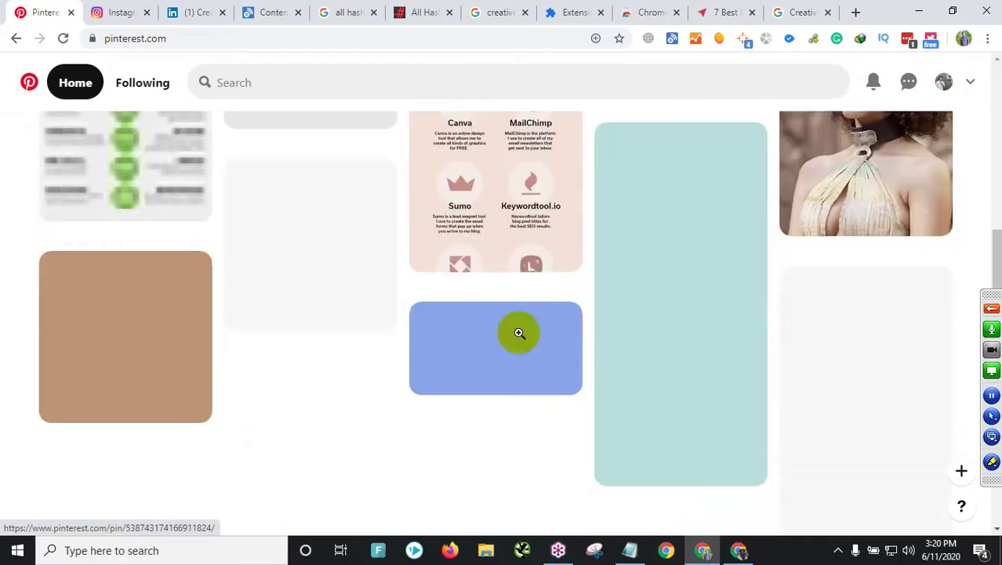
{"action": "scroll", "coordinate": [518, 331], "scroll_direction": "up", "scroll_amount": 8}
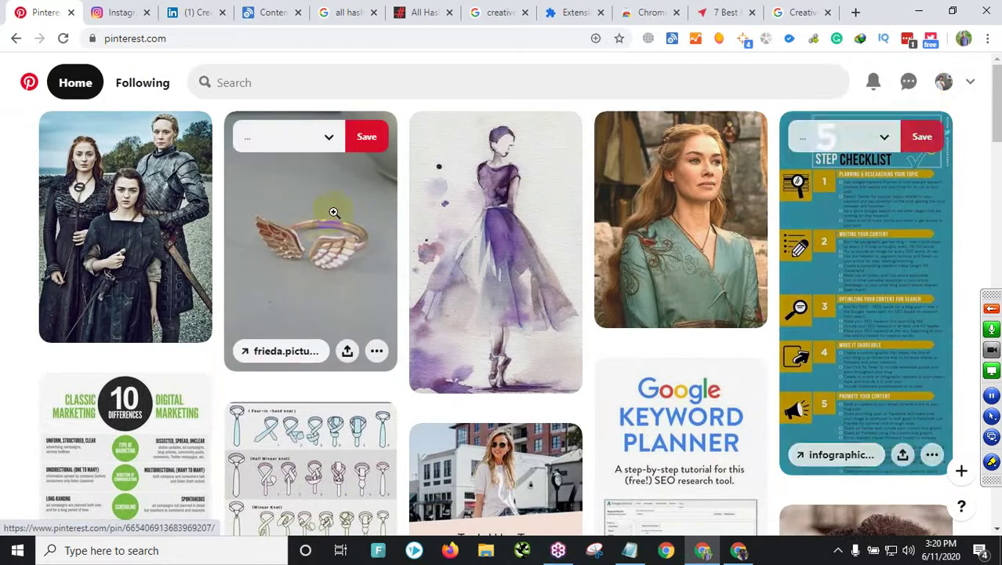
{"action": "left_click", "coordinate": [294, 90]}
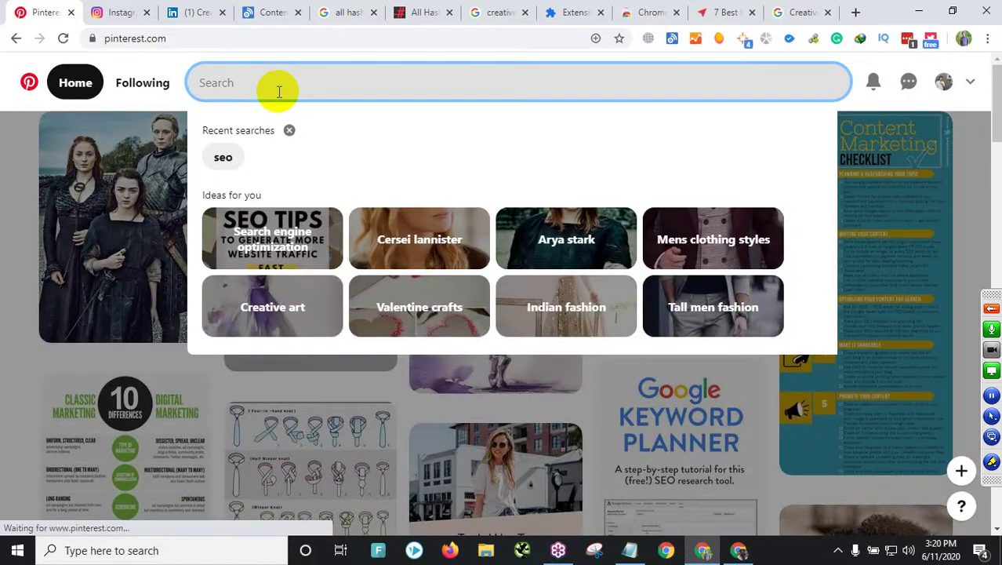
Step: Rerun the 'seo' search and filter the results to People
{"action": "left_click", "coordinate": [222, 154]}
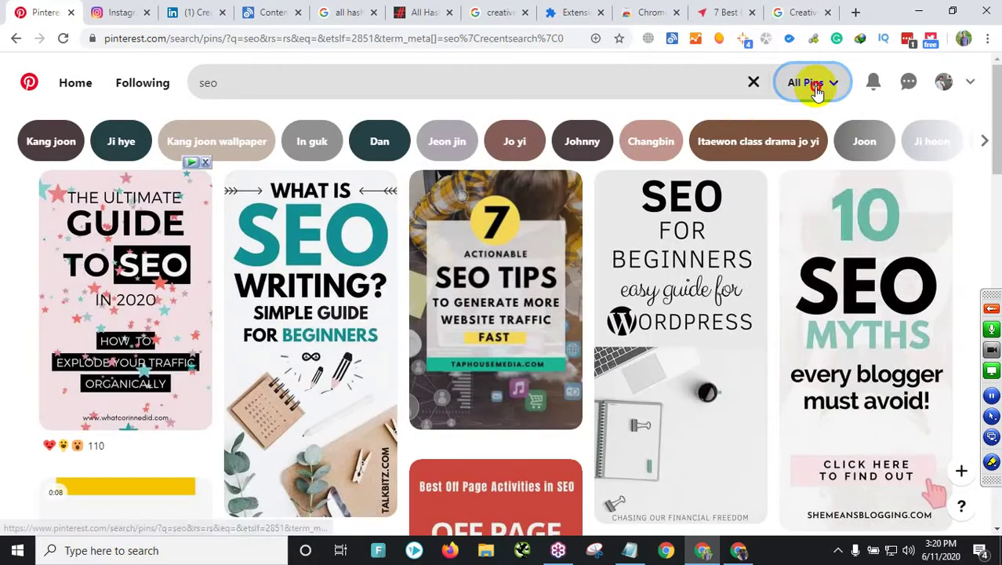
{"action": "left_click", "coordinate": [814, 85]}
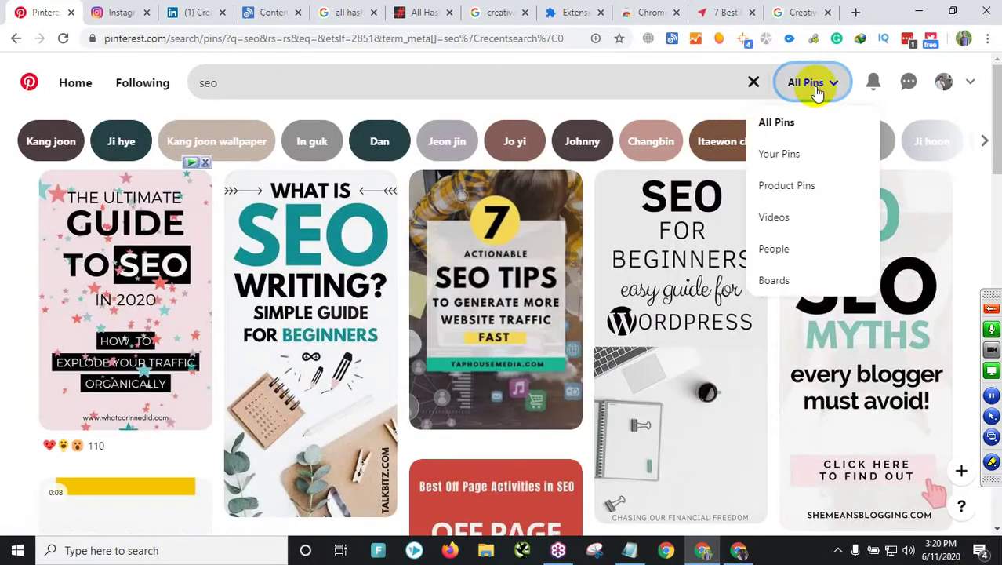
{"action": "left_click", "coordinate": [770, 252]}
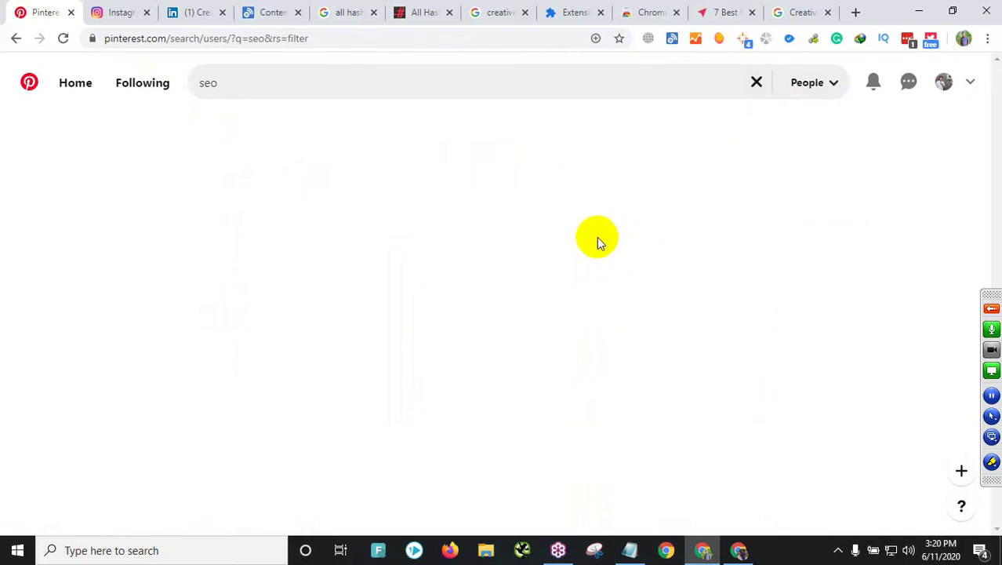
{"action": "scroll", "coordinate": [554, 365], "scroll_direction": "down", "scroll_amount": 2}
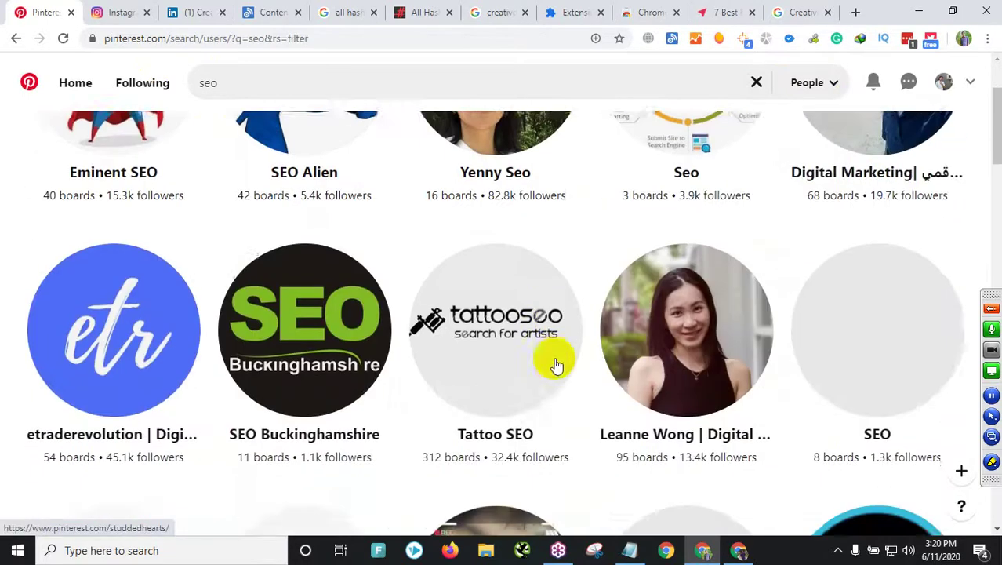
{"action": "scroll", "coordinate": [554, 365], "scroll_direction": "up", "scroll_amount": 2}
Step: Open the Eminent SEO, SEO Alien and third SEO profiles in new tabs
{"action": "right_click", "coordinate": [132, 250]}
{"action": "left_click", "coordinate": [153, 255]}
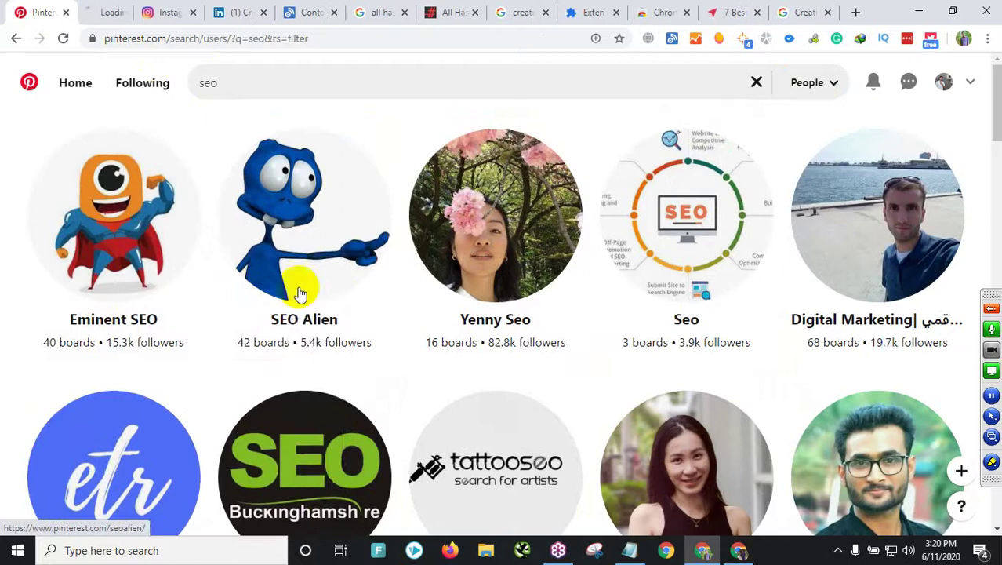
{"action": "right_click", "coordinate": [300, 293]}
{"action": "left_click", "coordinate": [336, 253]}
{"action": "right_click", "coordinate": [486, 251]}
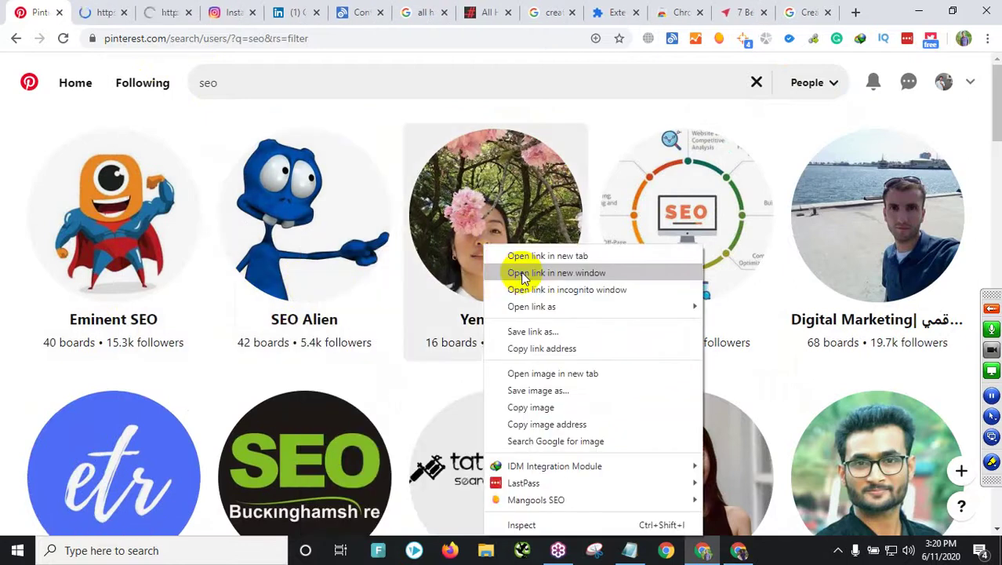
{"action": "left_click", "coordinate": [522, 256]}
Step: Review each opened SEO profile and follow the third account, studdedhearts
{"action": "left_click", "coordinate": [93, 8]}
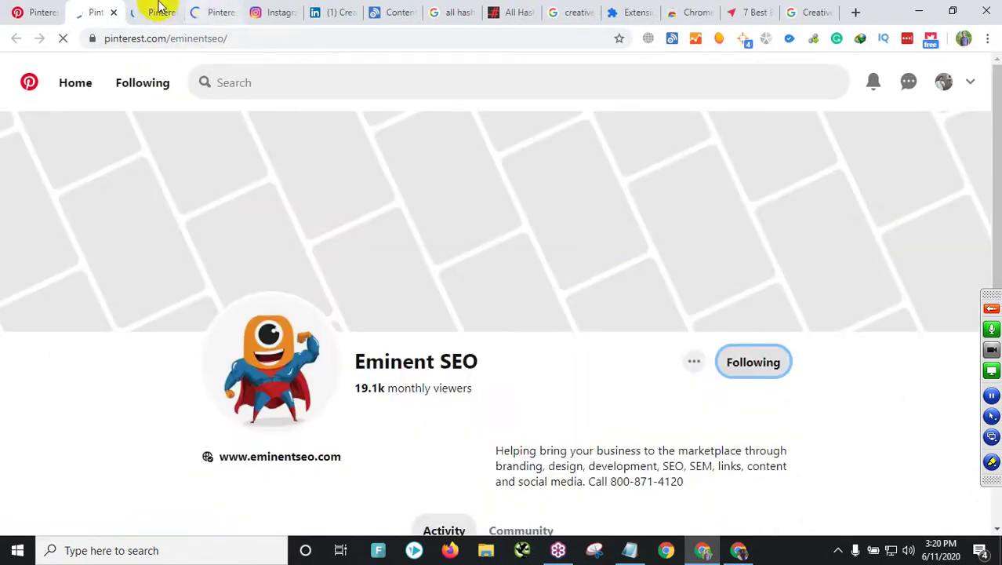
{"action": "left_click", "coordinate": [161, 9]}
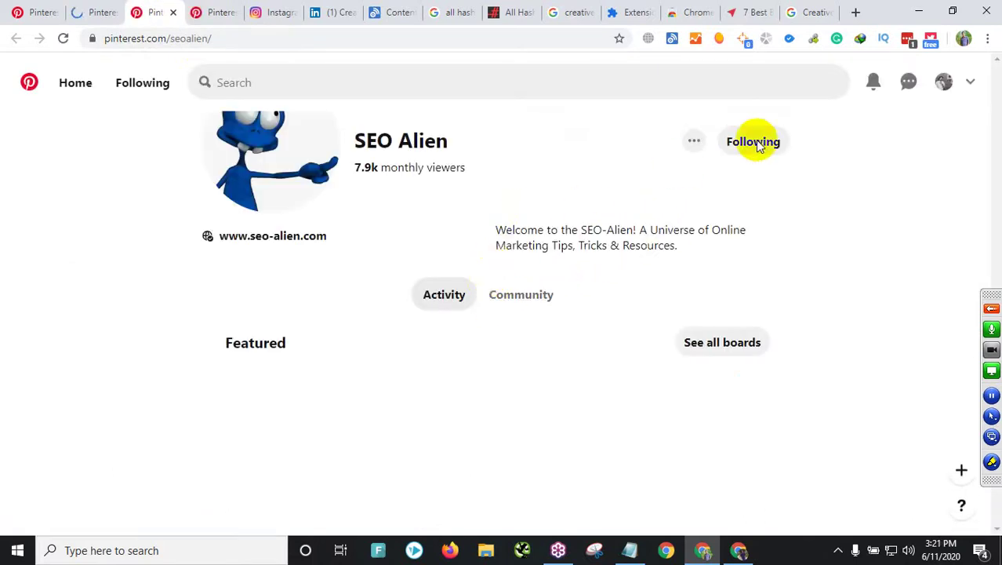
{"action": "left_click", "coordinate": [222, 12]}
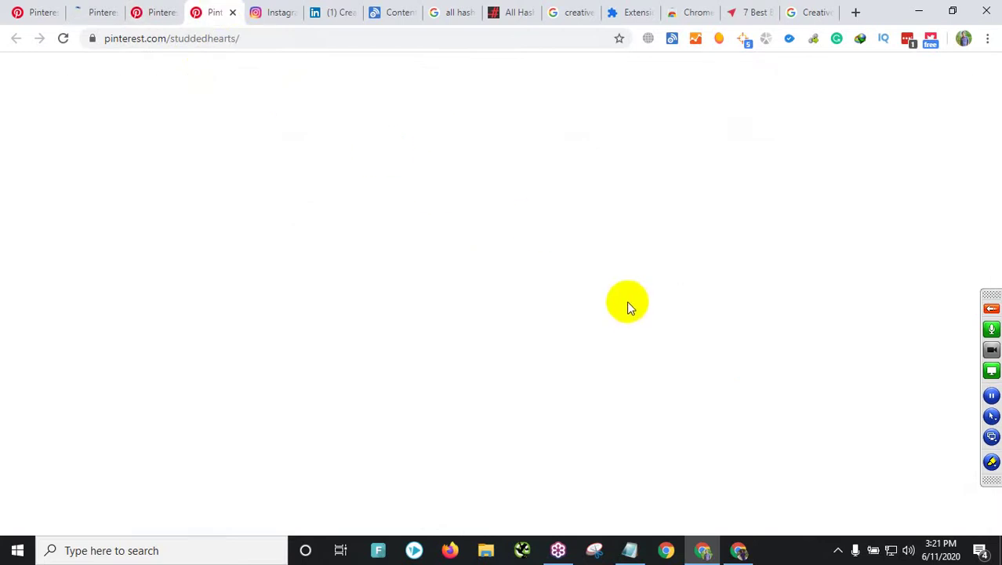
{"action": "left_click", "coordinate": [763, 141]}
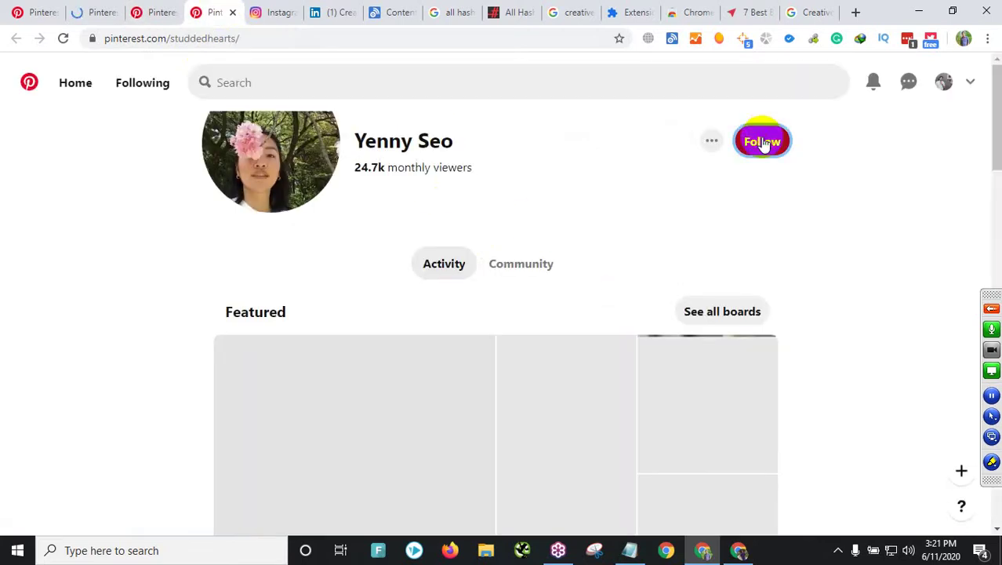
{"action": "left_click", "coordinate": [290, 16]}
{"action": "left_click", "coordinate": [218, 14]}
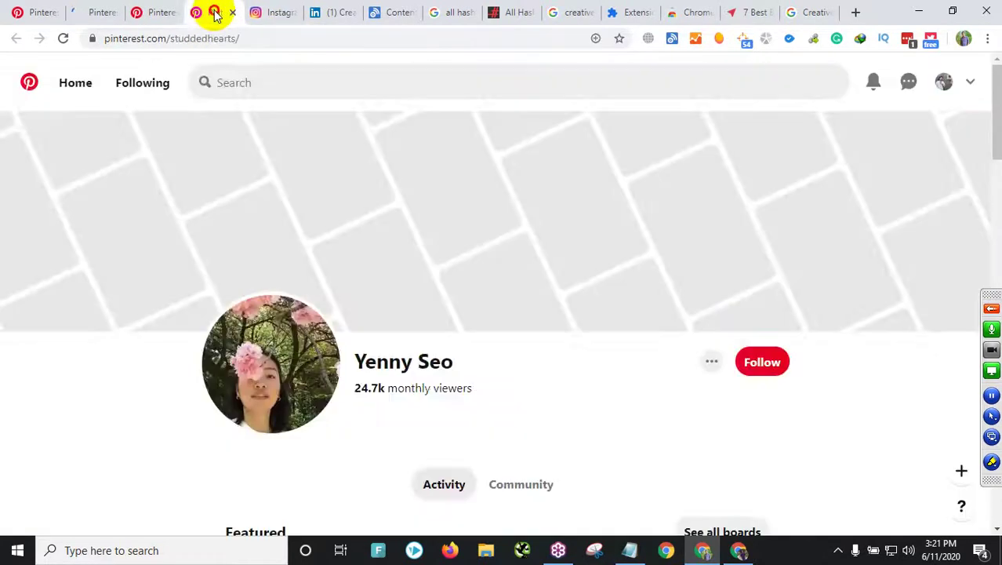
{"action": "left_click", "coordinate": [143, 11]}
{"action": "left_click", "coordinate": [114, 10]}
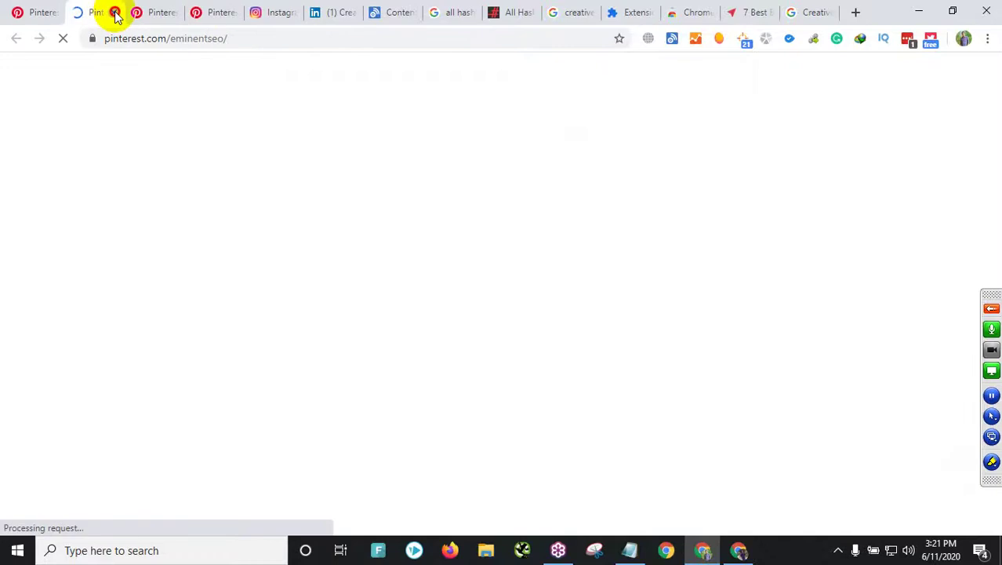
Step: Close the Eminent SEO, SEO Alien and studdedhearts tabs to return to the 'seo' people results
{"action": "left_click", "coordinate": [114, 14]}
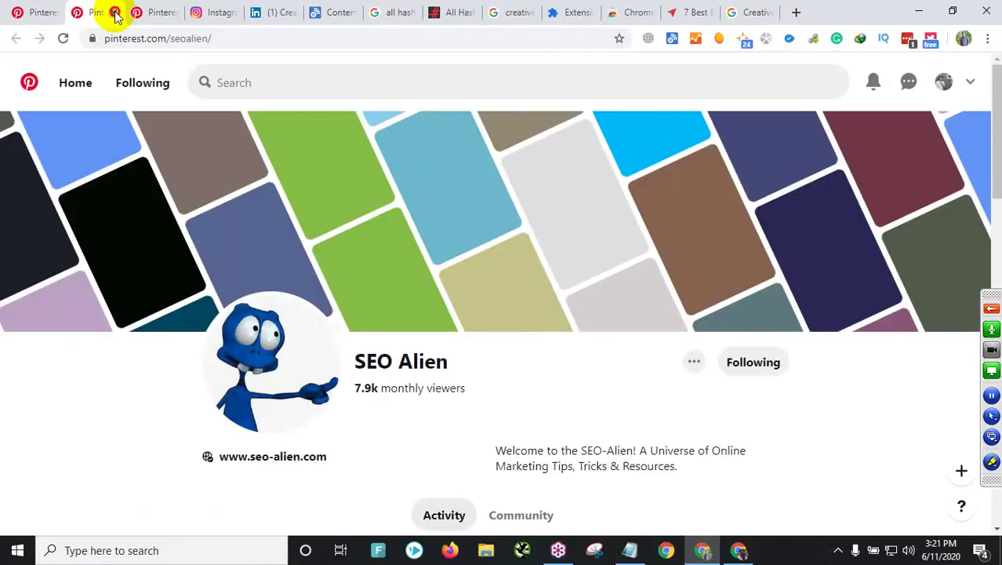
{"action": "left_click", "coordinate": [115, 14]}
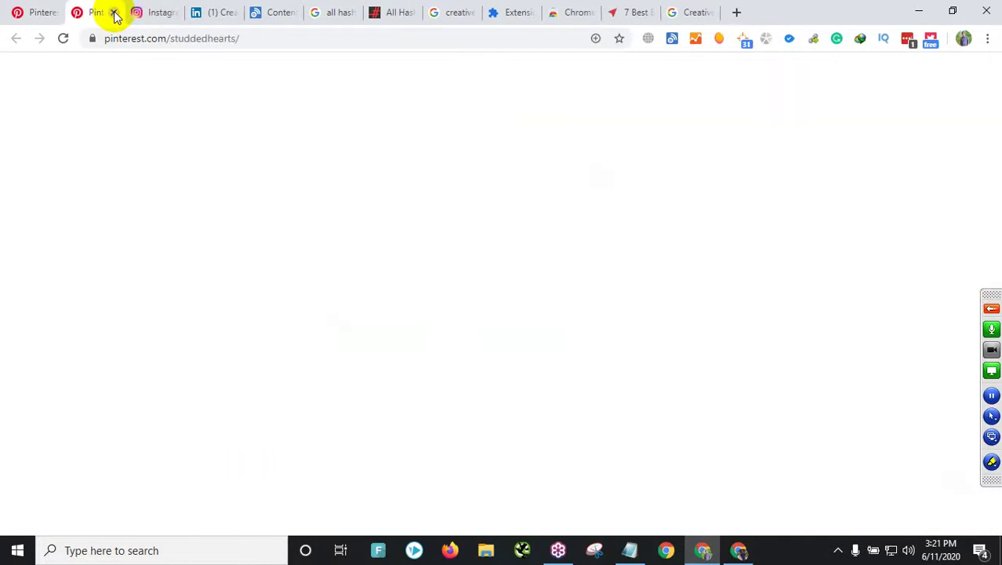
{"action": "key", "text": "ctrl+w"}
{"action": "left_click", "coordinate": [39, 7]}
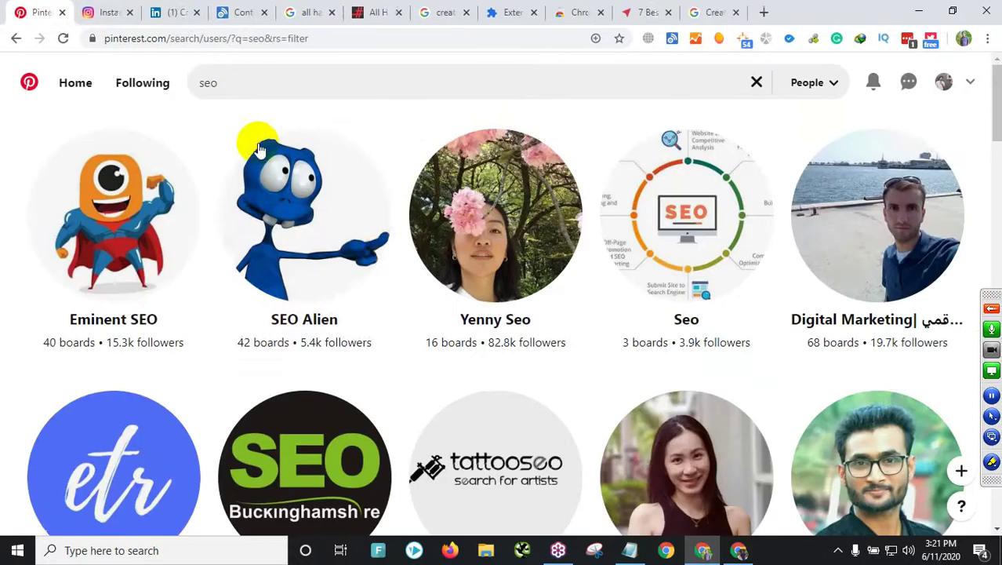
{"action": "scroll", "coordinate": [424, 241], "scroll_direction": "down", "scroll_amount": 4}
{"action": "scroll", "coordinate": [423, 241], "scroll_direction": "up", "scroll_amount": 4}
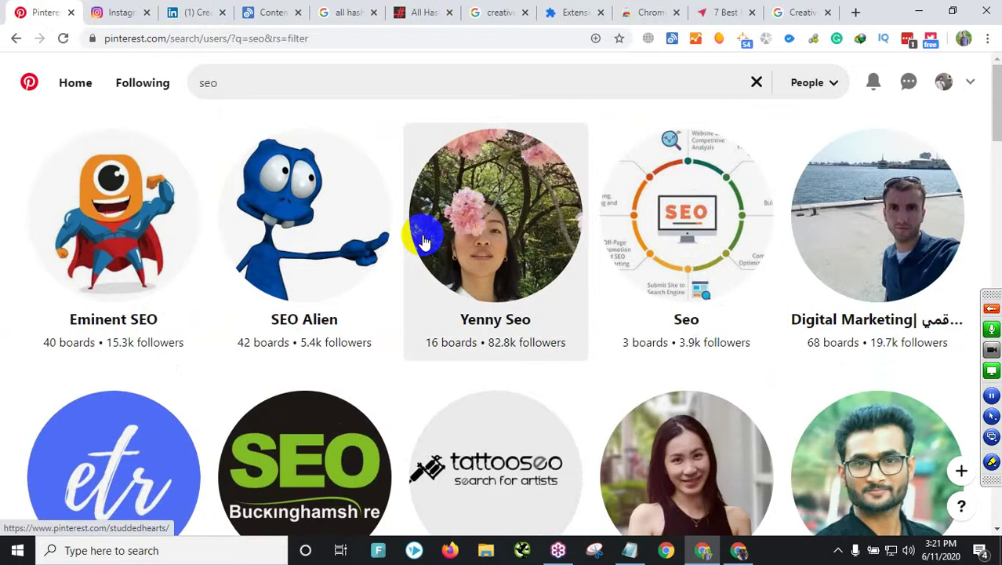
{"action": "left_click", "coordinate": [739, 550]}
Step: In a new Chrome tab, enter 'qqtu' in the address bar to reach the QQTube site
{"action": "left_click", "coordinate": [200, 12]}
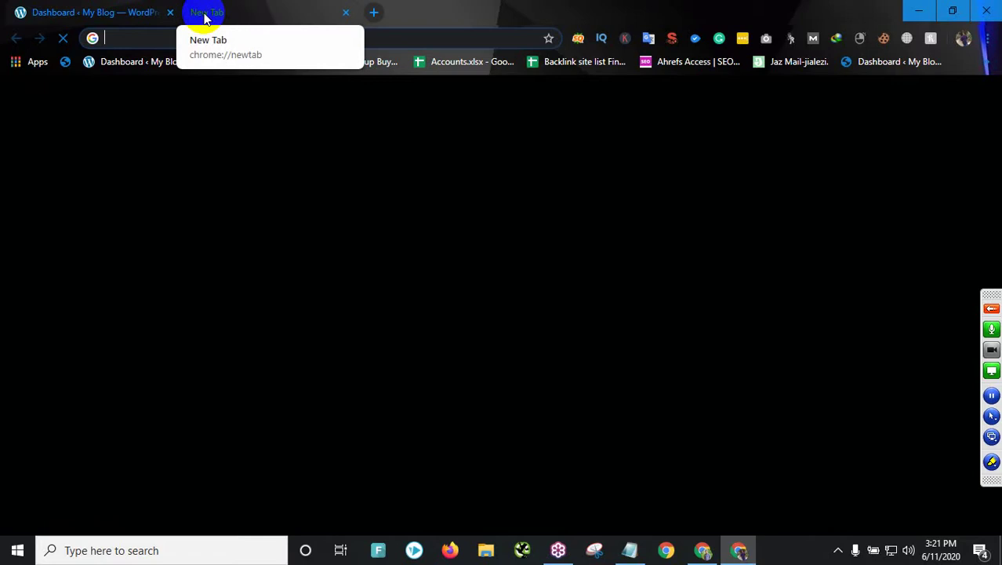
{"action": "type", "text": "qqtube"}
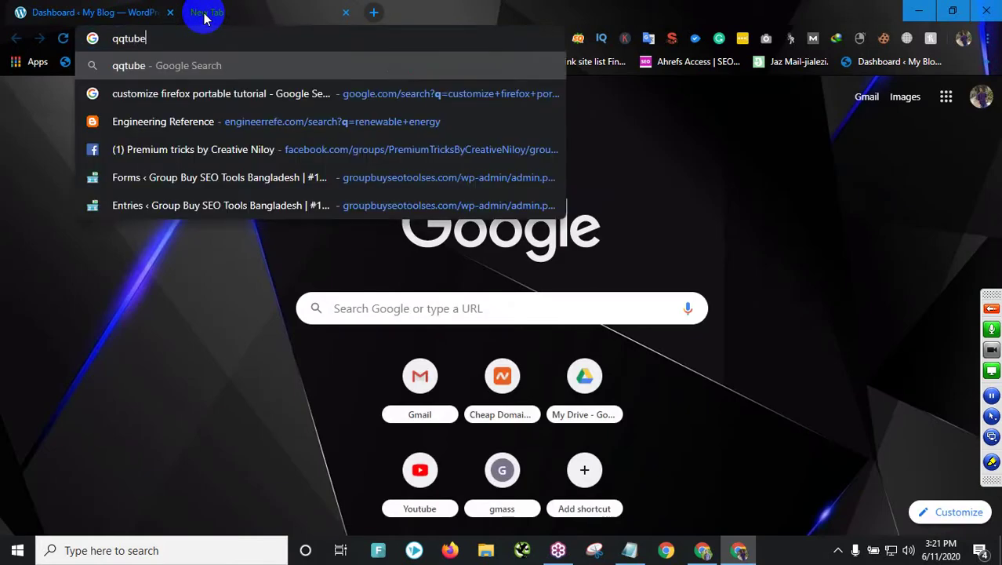
{"action": "key", "text": "Return"}
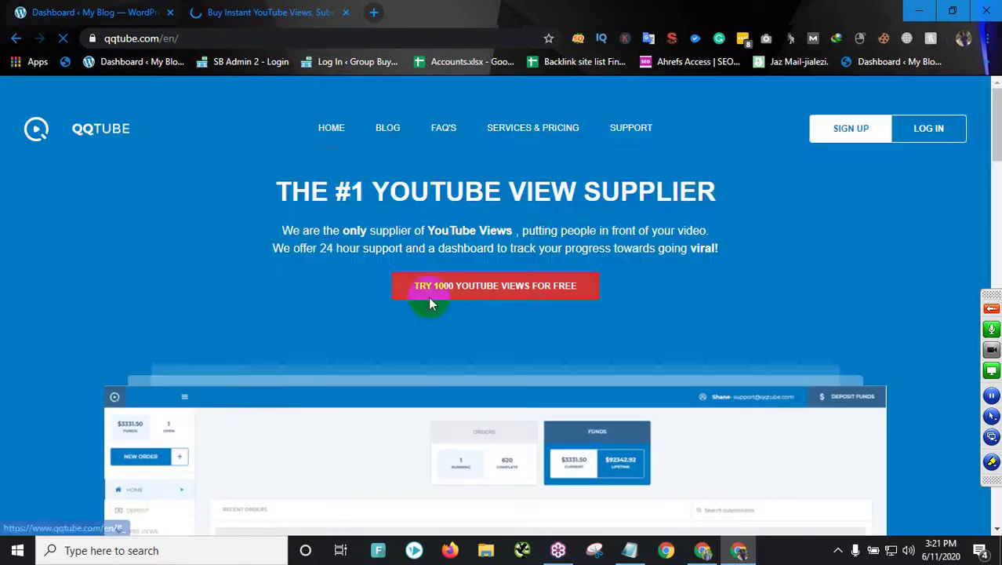
Step: Open the QQTube login form and pass the chimney image verification challenge
{"action": "left_click", "coordinate": [929, 131]}
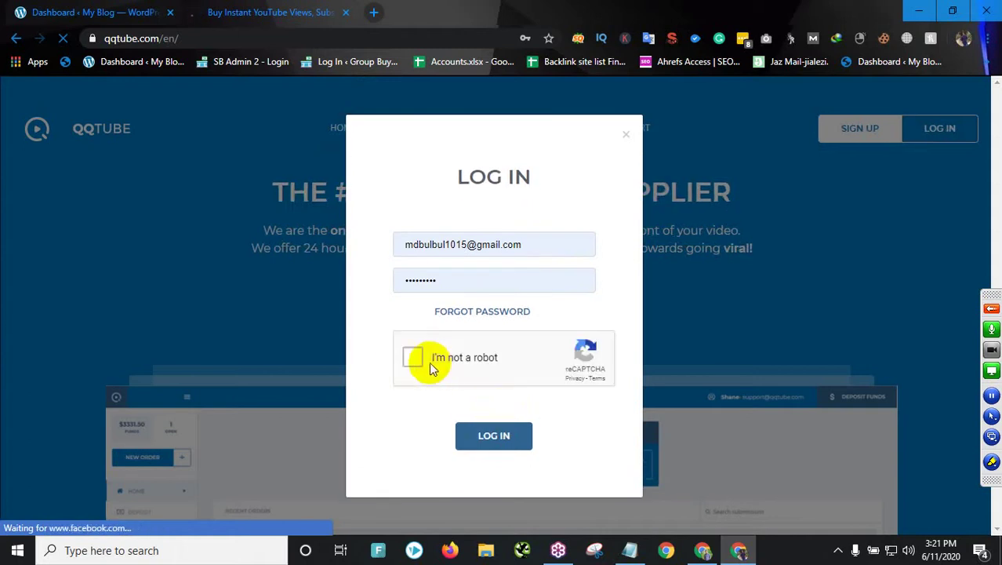
{"action": "left_click", "coordinate": [406, 363]}
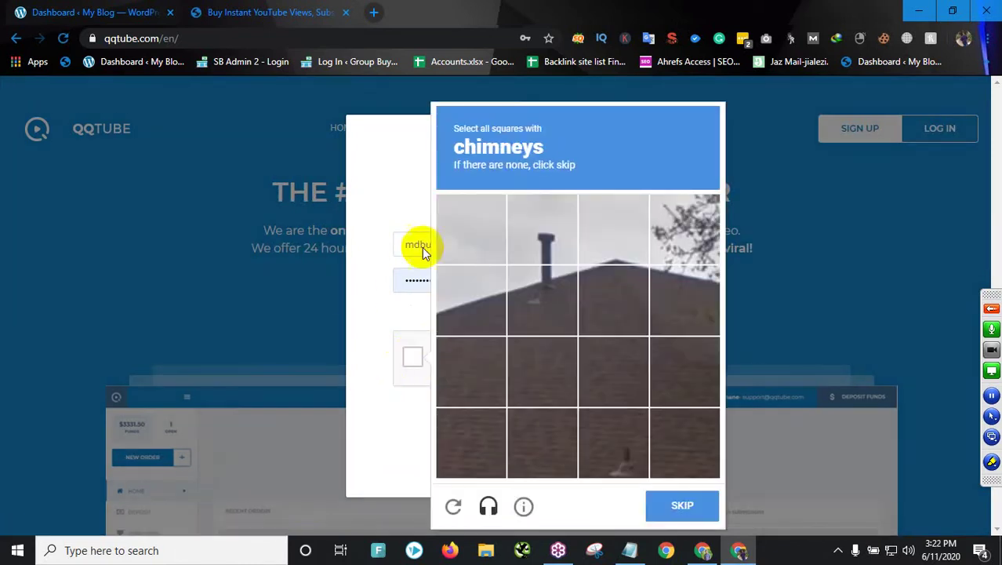
{"action": "left_click", "coordinate": [550, 258]}
{"action": "left_click", "coordinate": [548, 302]}
{"action": "left_click", "coordinate": [674, 504]}
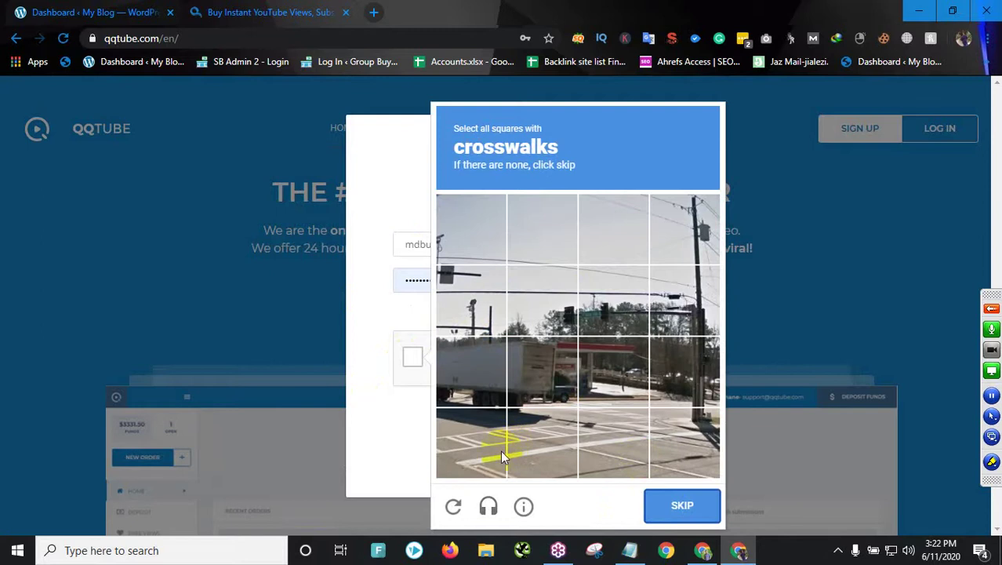
Step: Complete the crosswalk image challenge and sign in to the QQTube account
{"action": "left_click", "coordinate": [504, 446]}
{"action": "left_click", "coordinate": [518, 446]}
{"action": "left_click", "coordinate": [605, 438]}
{"action": "left_click", "coordinate": [661, 441]}
{"action": "left_click", "coordinate": [657, 510]}
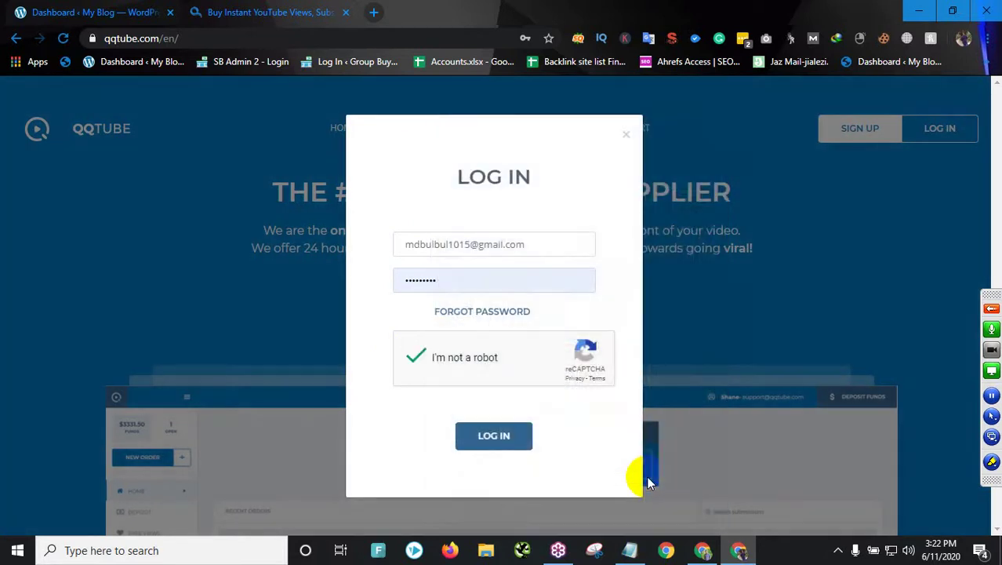
{"action": "left_click", "coordinate": [498, 438]}
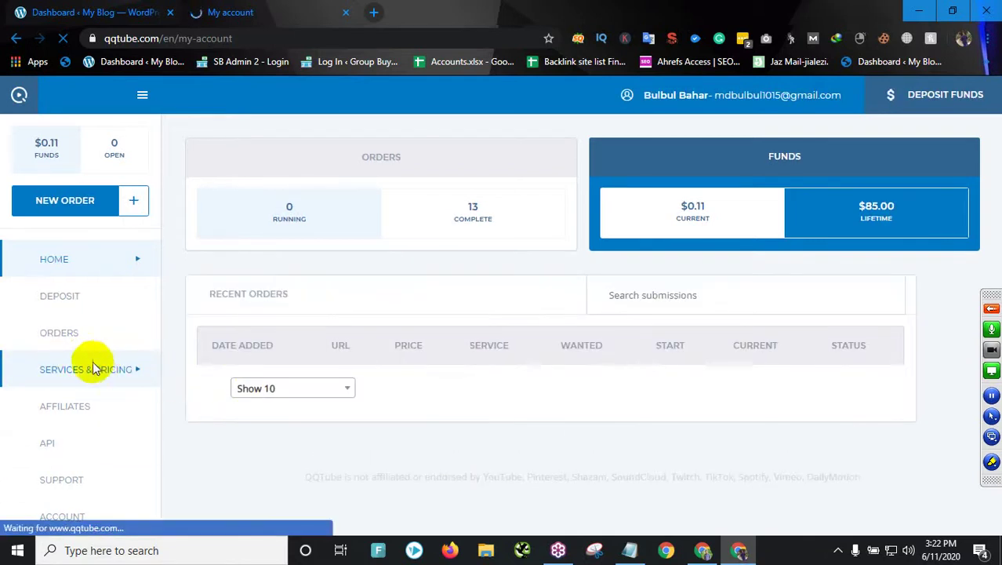
Step: Open the Services & Pricing price list and scroll down to the Pinterest rows
{"action": "scroll", "coordinate": [370, 380], "scroll_direction": "down", "scroll_amount": 2}
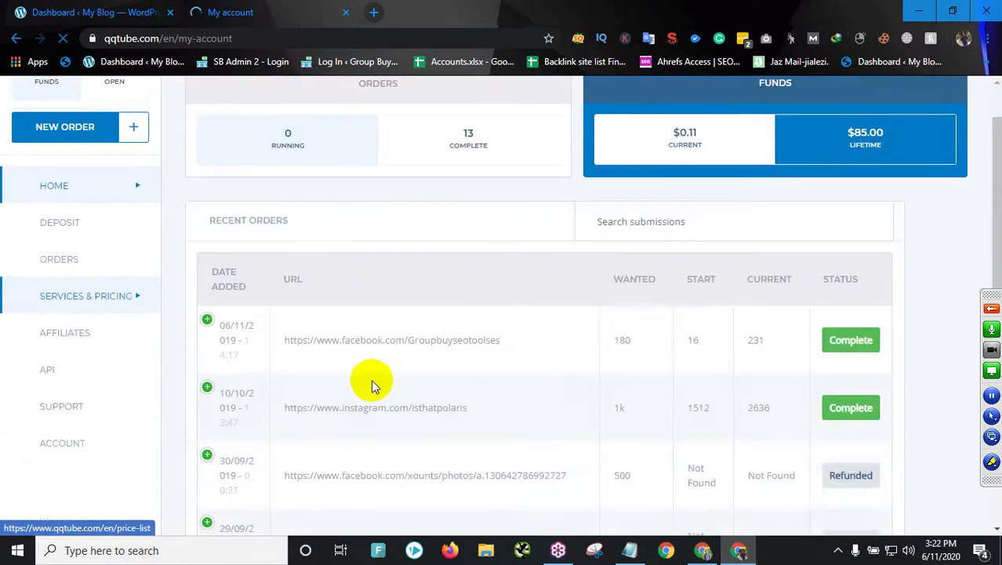
{"action": "scroll", "coordinate": [365, 382], "scroll_direction": "down", "scroll_amount": 2}
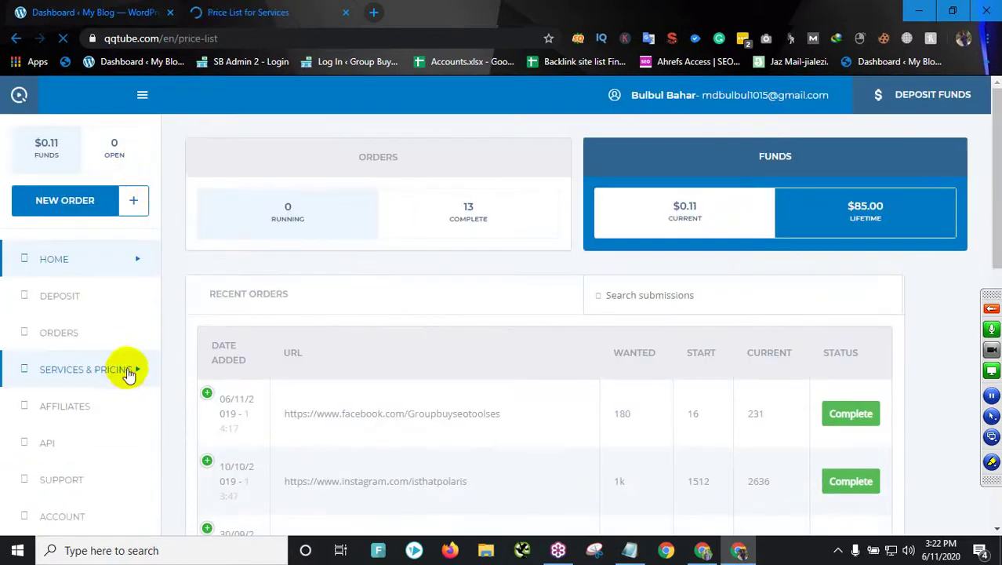
{"action": "left_click", "coordinate": [130, 371]}
{"action": "scroll", "coordinate": [391, 346], "scroll_direction": "down", "scroll_amount": 4}
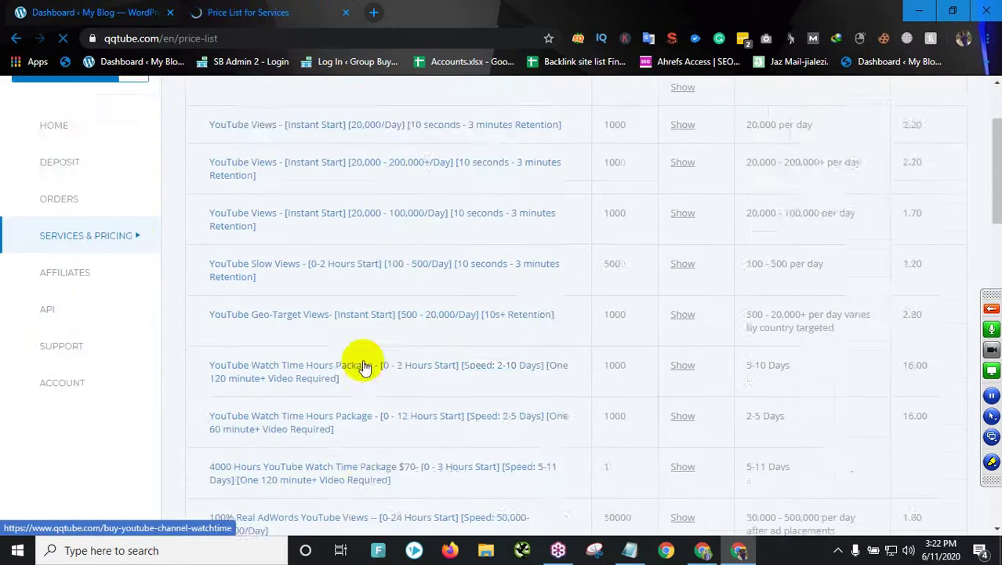
{"action": "left_click", "coordinate": [246, 369]}
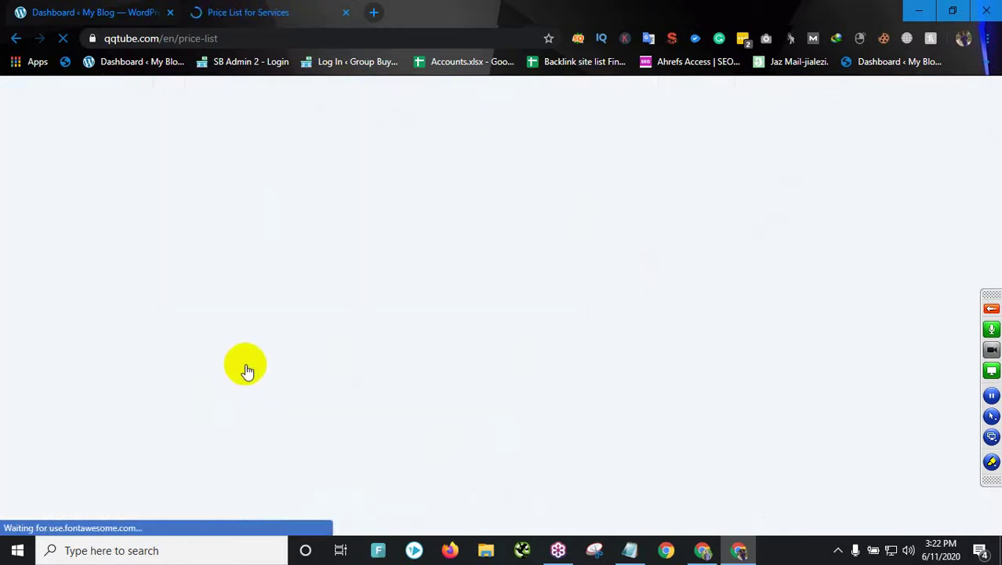
{"action": "scroll", "coordinate": [326, 365], "scroll_direction": "down", "scroll_amount": 4}
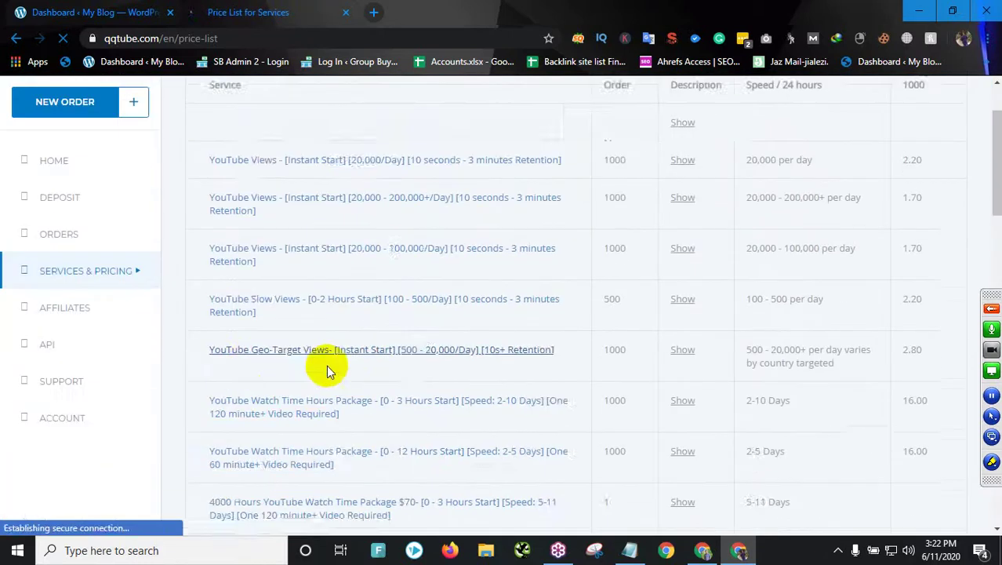
{"action": "scroll", "coordinate": [480, 346], "scroll_direction": "down", "scroll_amount": 7}
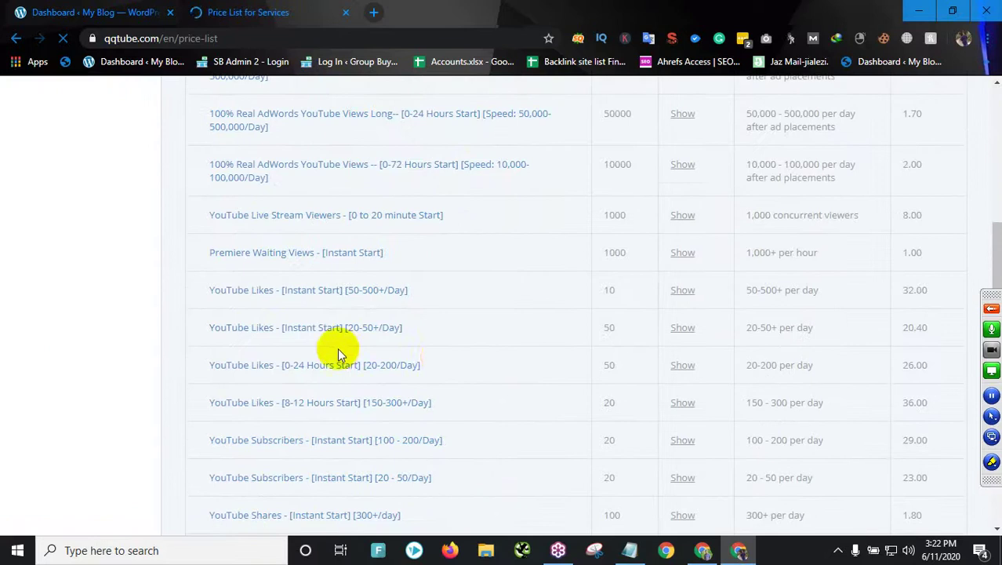
{"action": "scroll", "coordinate": [329, 357], "scroll_direction": "down", "scroll_amount": 3}
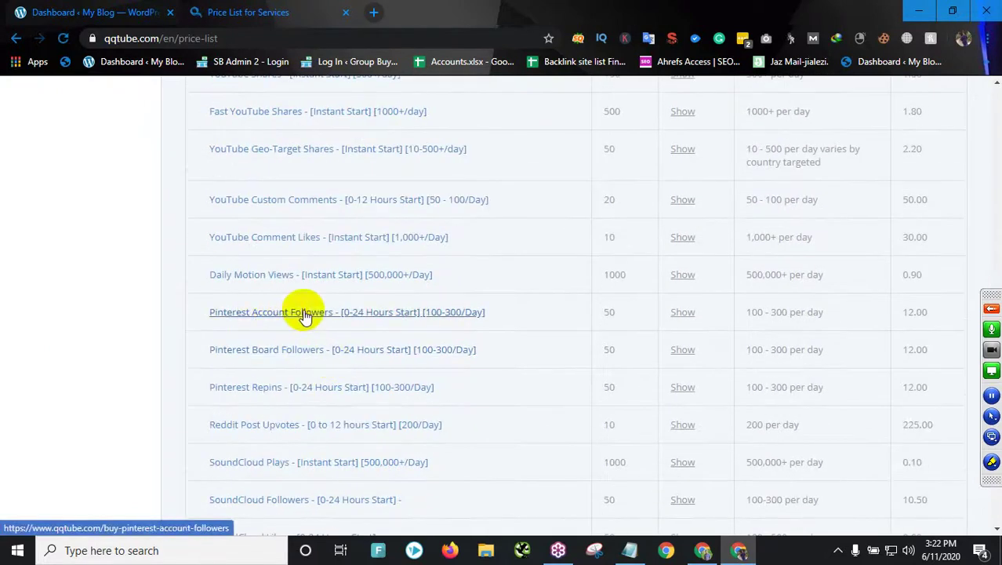
Step: Highlight the Pinterest Account Followers, Board Followers and Repins prices of 12.00 and the 50 minimums
{"action": "double_click", "coordinate": [609, 312]}
{"action": "double_click", "coordinate": [926, 317]}
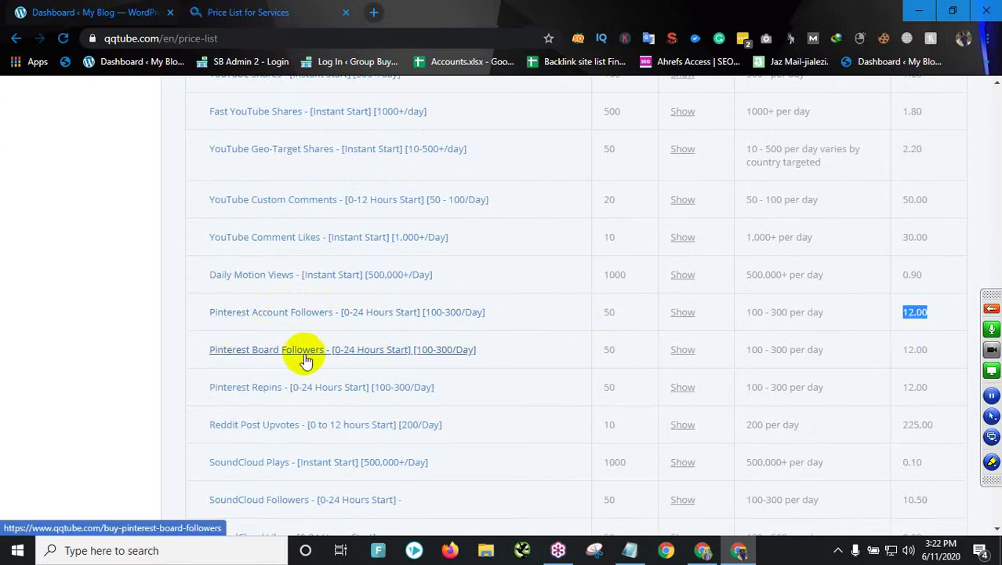
{"action": "double_click", "coordinate": [609, 350]}
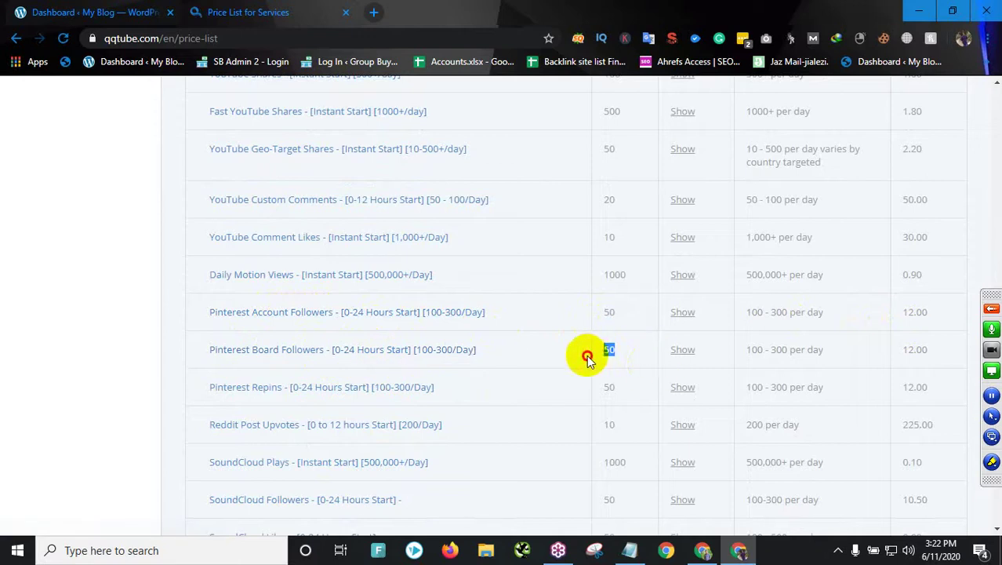
{"action": "double_click", "coordinate": [910, 352]}
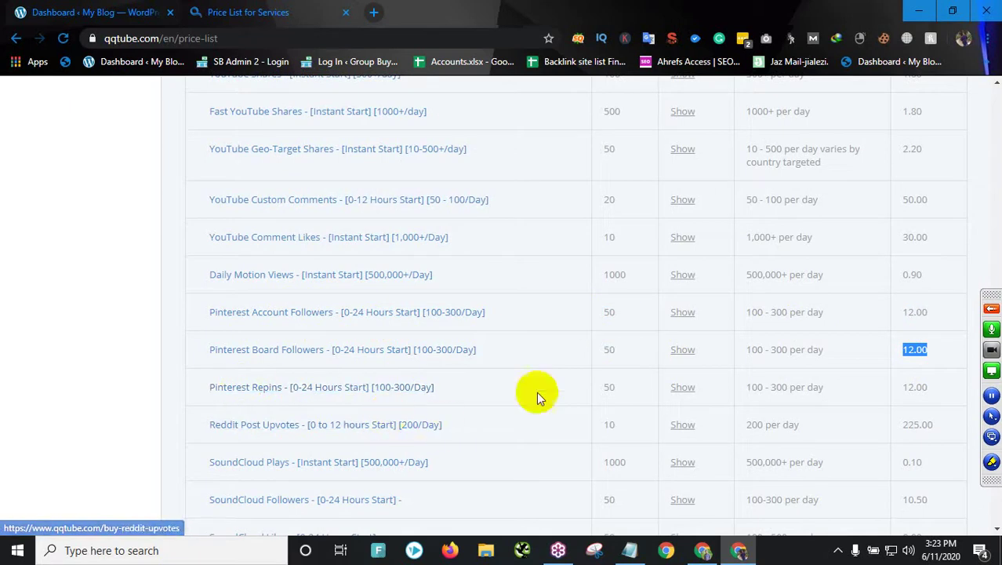
{"action": "double_click", "coordinate": [912, 387]}
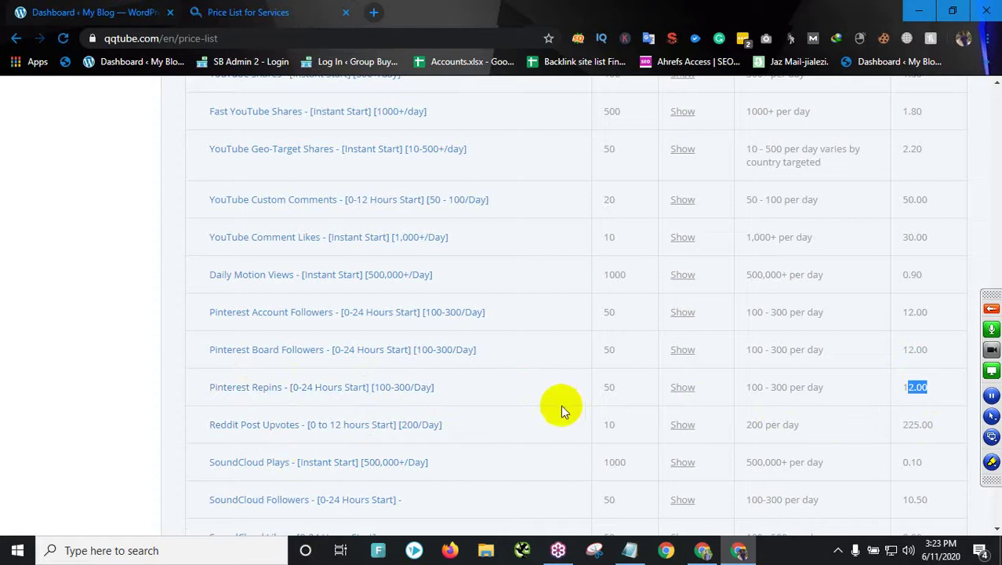
{"action": "scroll", "coordinate": [392, 405], "scroll_direction": "up", "scroll_amount": 1}
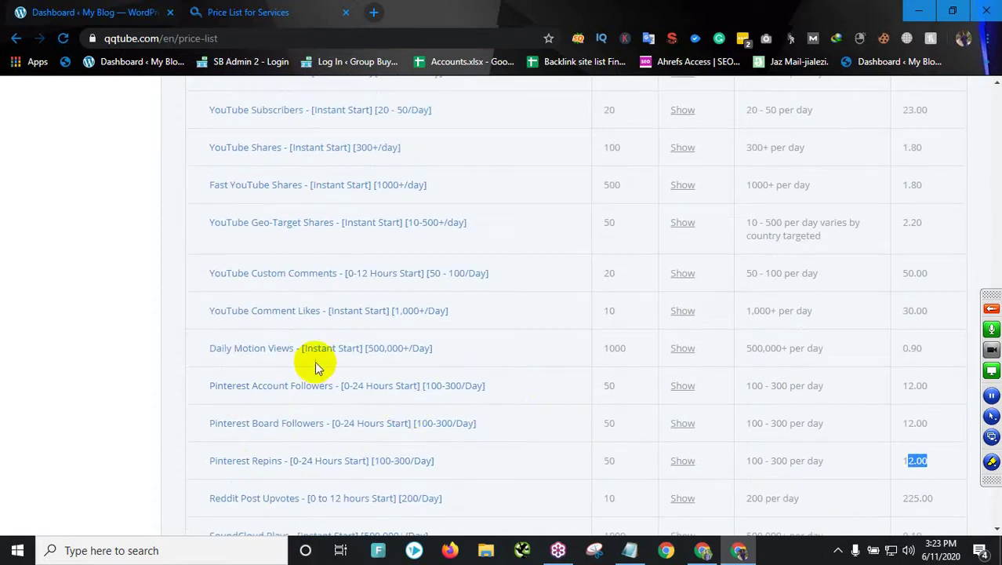
{"action": "scroll", "coordinate": [740, 398], "scroll_direction": "down", "scroll_amount": 1}
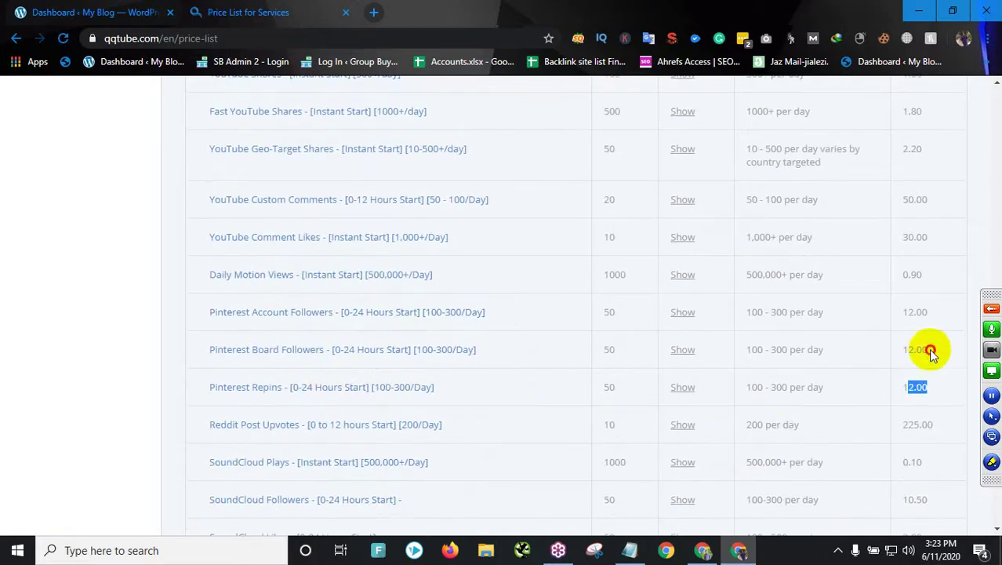
{"action": "left_click_drag", "start_coordinate": [929, 350], "coordinate": [908, 348]}
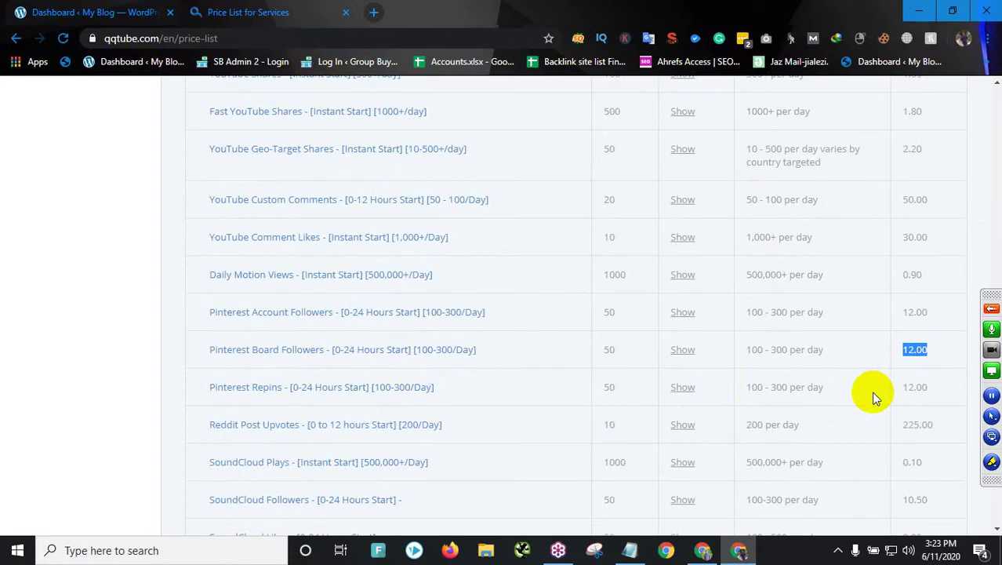
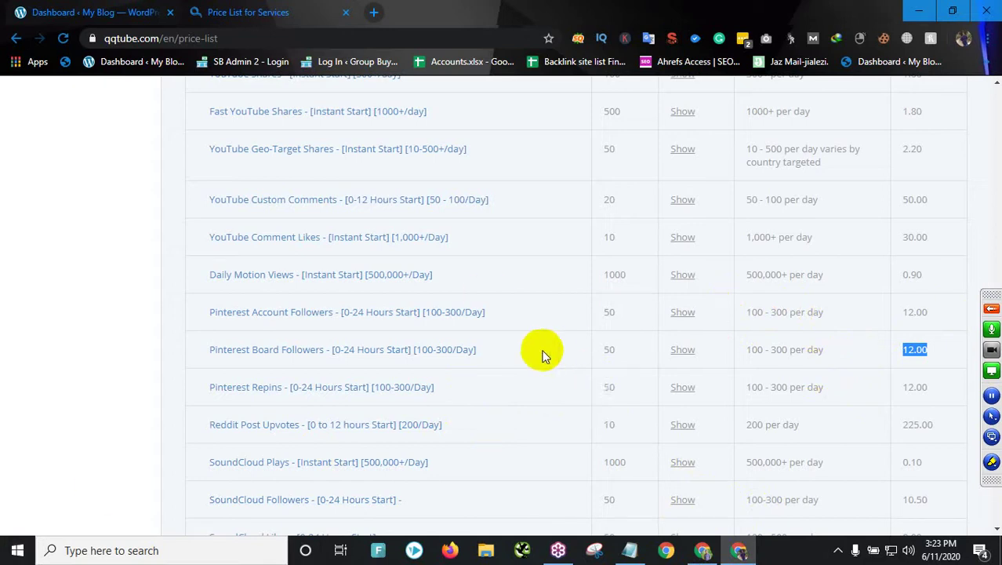
Step: Highlight the 12.00 Pinterest Board Followers price in QQTube's list, scroll it, then bring Pinterest forward
{"action": "left_click_drag", "start_coordinate": [950, 351], "coordinate": [887, 356]}
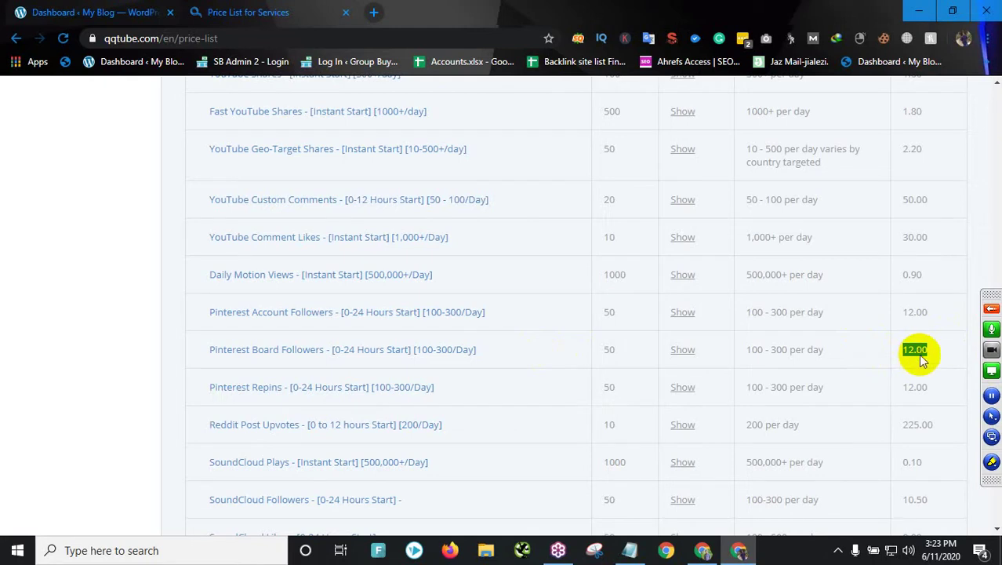
{"action": "left_click", "coordinate": [610, 312]}
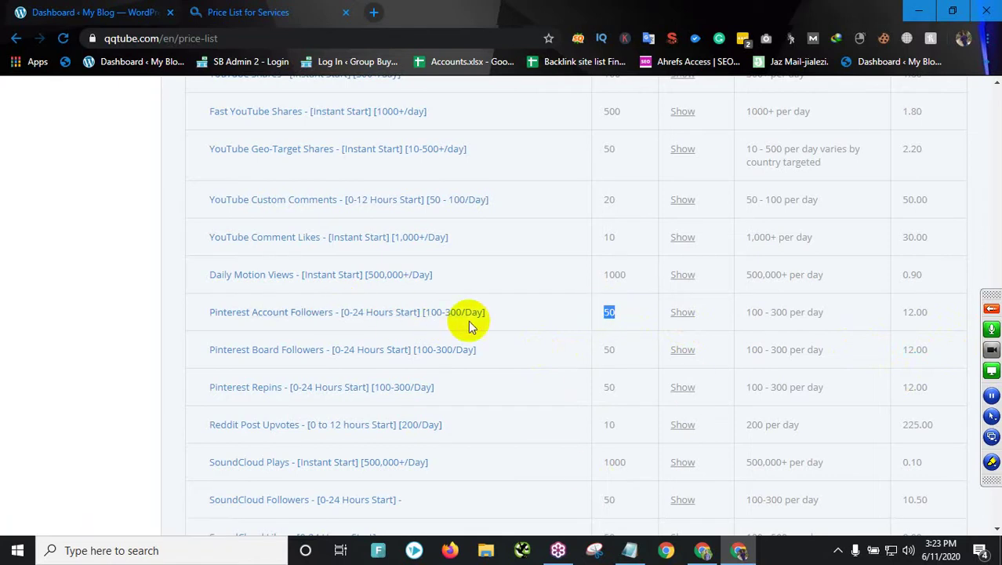
{"action": "scroll", "coordinate": [718, 281], "scroll_direction": "up", "scroll_amount": 15}
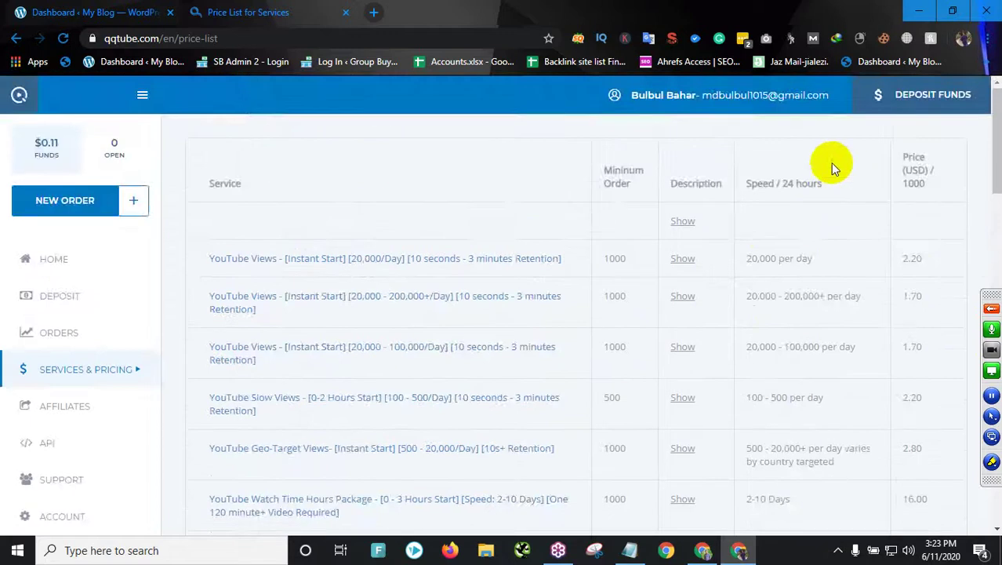
{"action": "scroll", "coordinate": [506, 302], "scroll_direction": "down", "scroll_amount": 15}
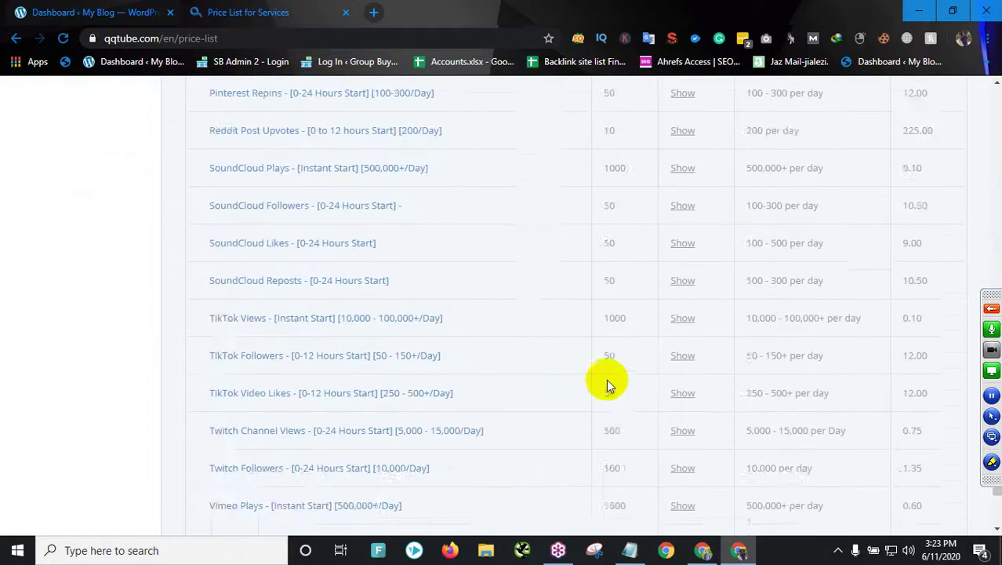
{"action": "scroll", "coordinate": [605, 382], "scroll_direction": "up", "scroll_amount": 2}
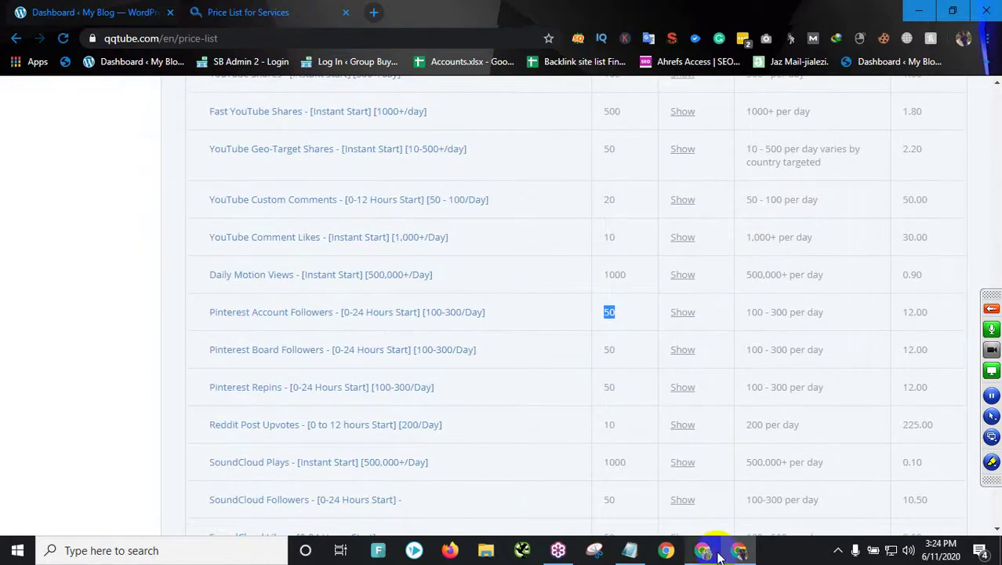
{"action": "left_click", "coordinate": [704, 550]}
Step: Visit the account's own boards page, then return to the Pinterest home feed and open a new tab
{"action": "scroll", "coordinate": [659, 291], "scroll_direction": "down", "scroll_amount": 5}
{"action": "scroll", "coordinate": [657, 329], "scroll_direction": "up", "scroll_amount": 5}
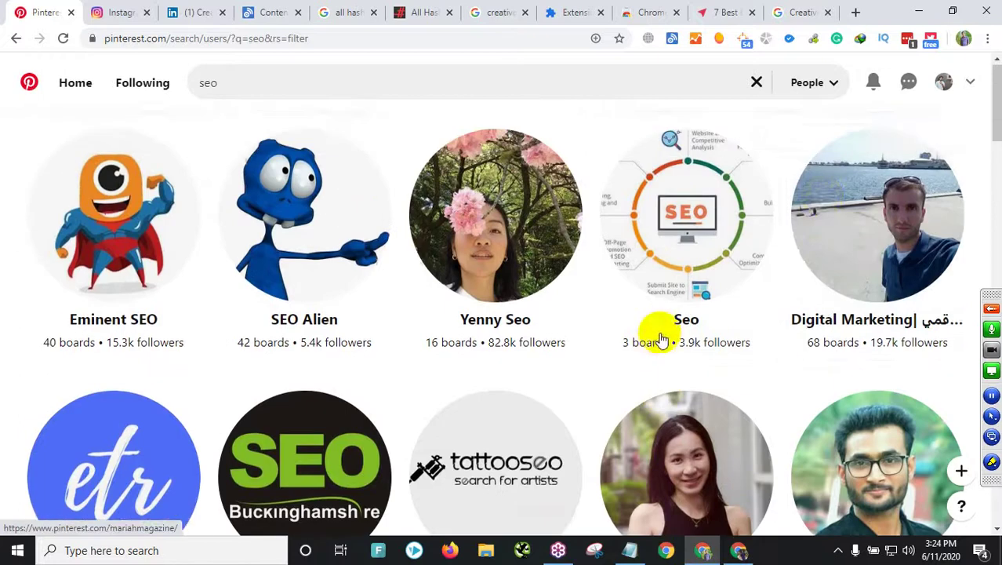
{"action": "left_click", "coordinate": [945, 83]}
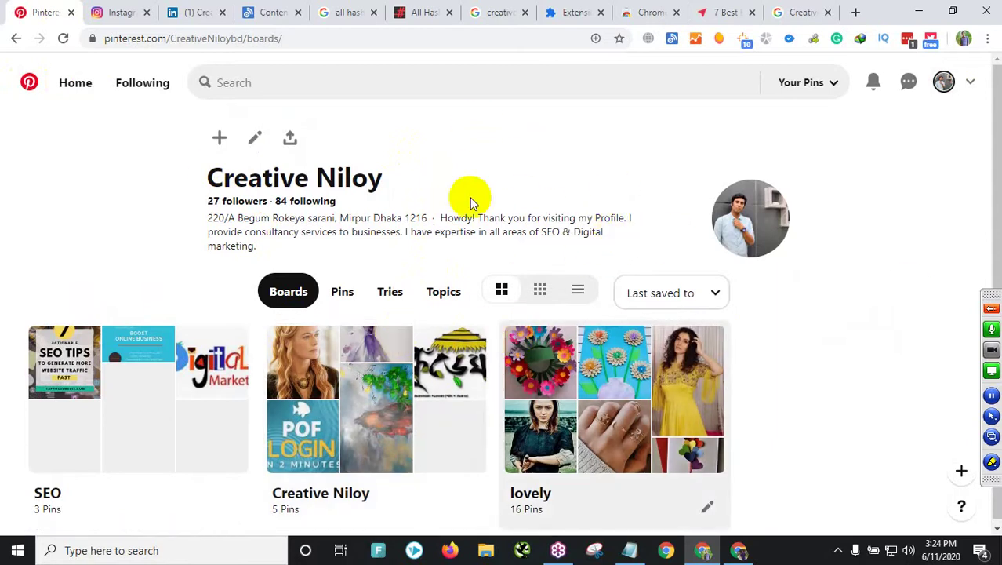
{"action": "double_click", "coordinate": [328, 176]}
{"action": "left_click", "coordinate": [580, 210]}
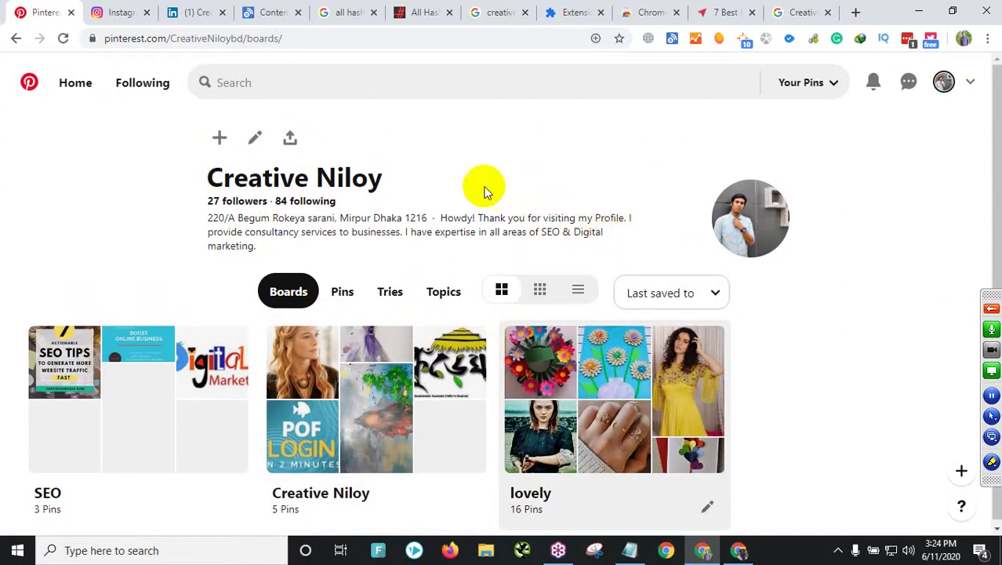
{"action": "left_click", "coordinate": [75, 86]}
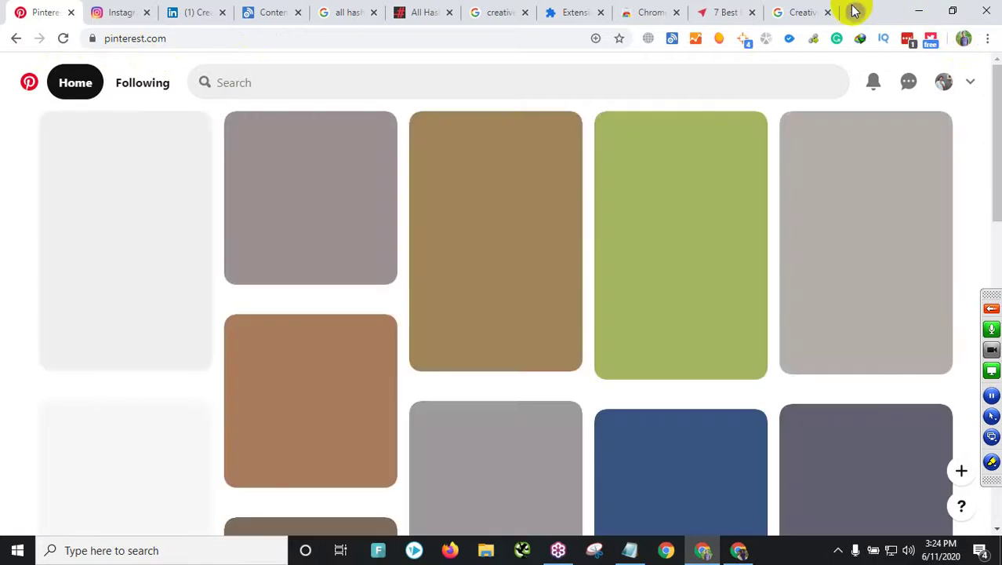
{"action": "left_click", "coordinate": [854, 11]}
Step: Search for 'usa female name', open the Disney Family names result and close the extra tab
{"action": "type", "text": "usa fem"}
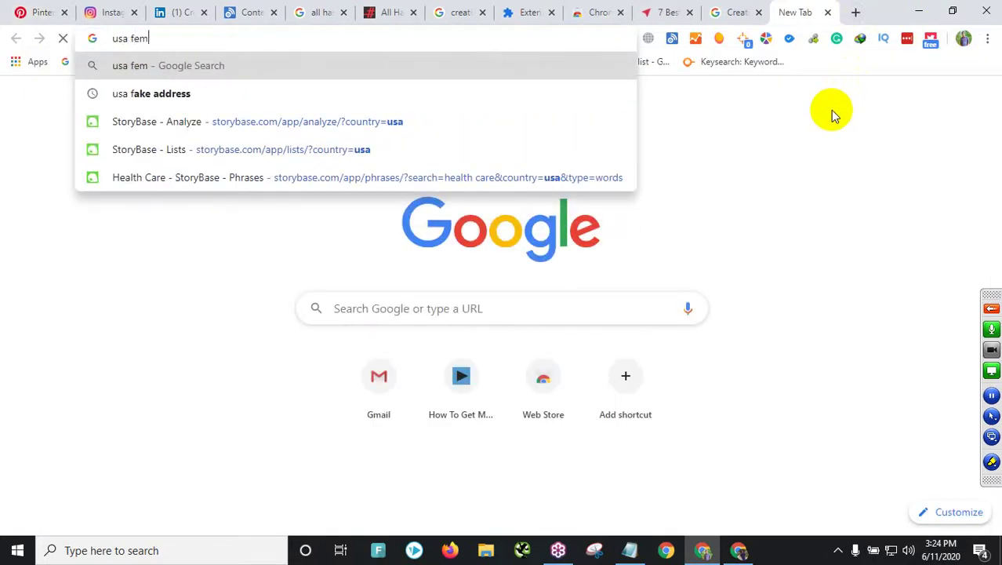
{"action": "type", "text": "ale name"}
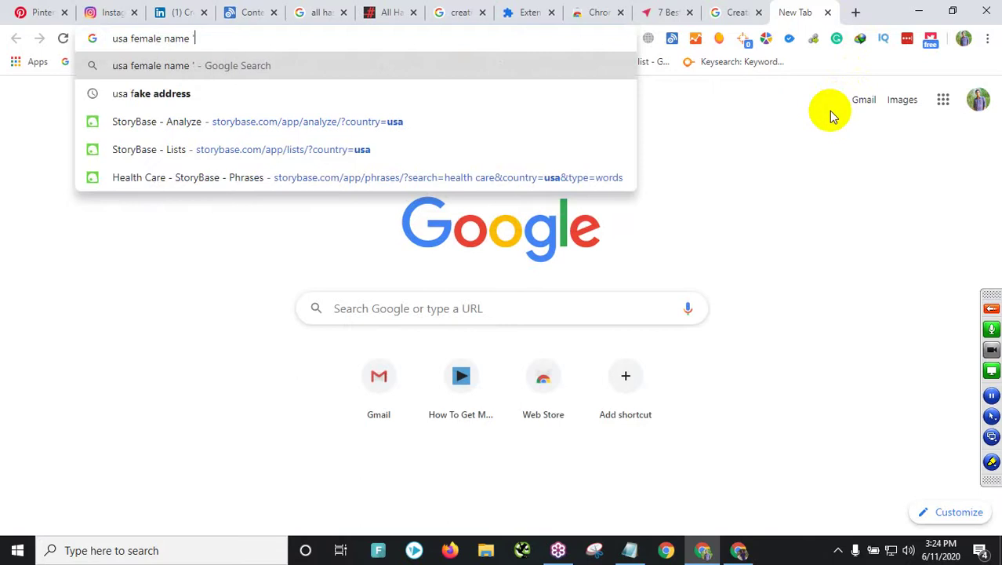
{"action": "key", "text": "Return"}
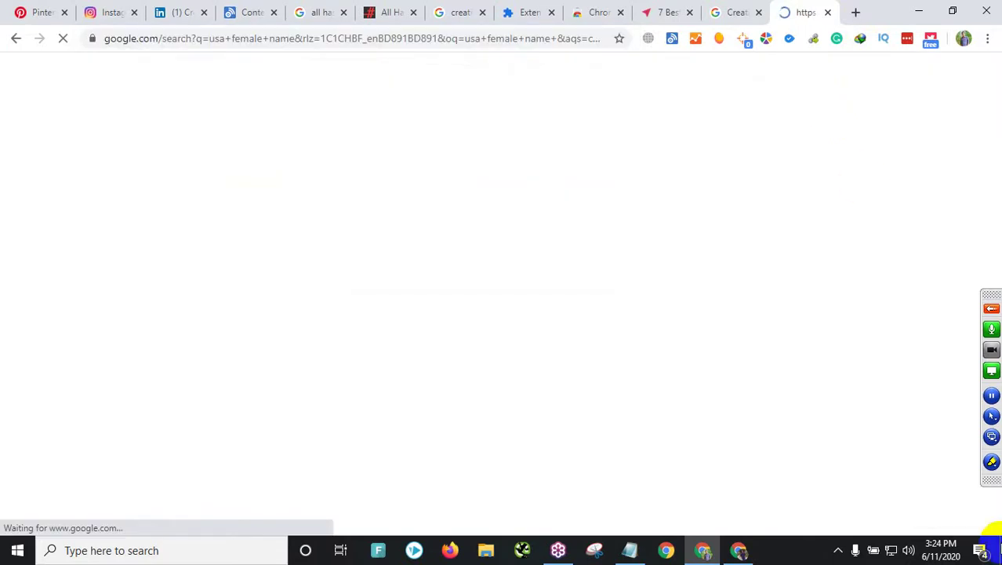
{"action": "scroll", "coordinate": [207, 267], "scroll_direction": "down", "scroll_amount": 2}
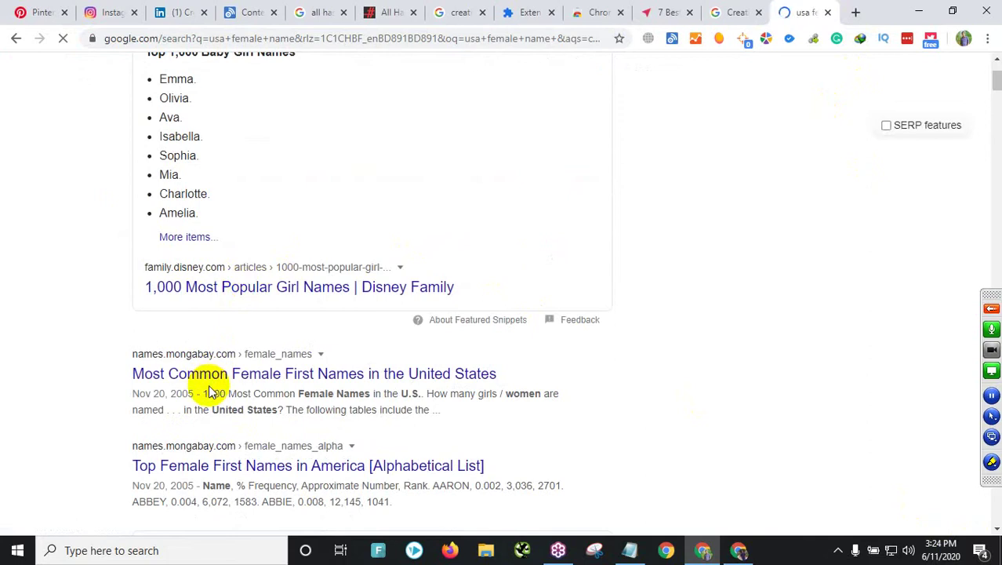
{"action": "left_click", "coordinate": [212, 375]}
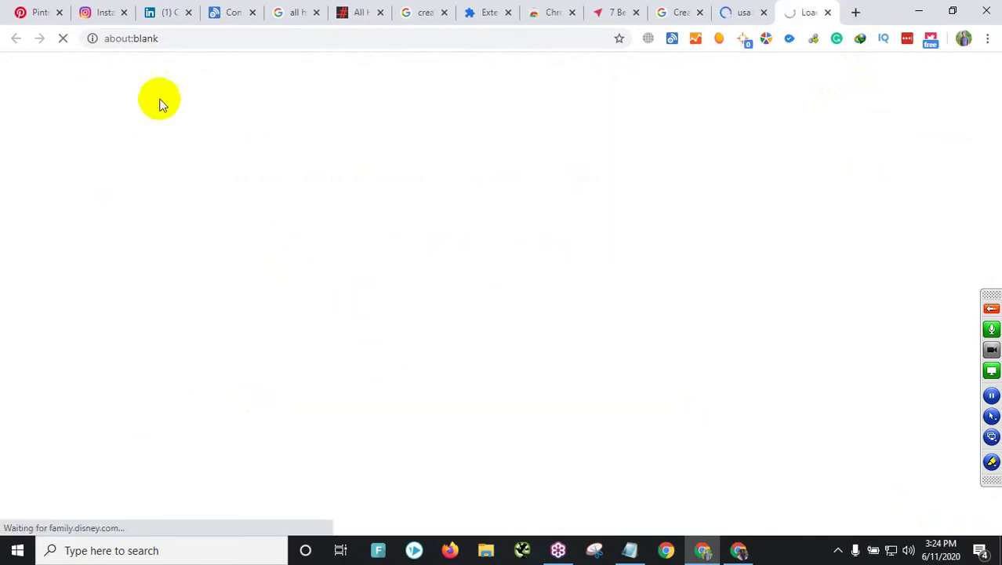
{"action": "left_click", "coordinate": [765, 13]}
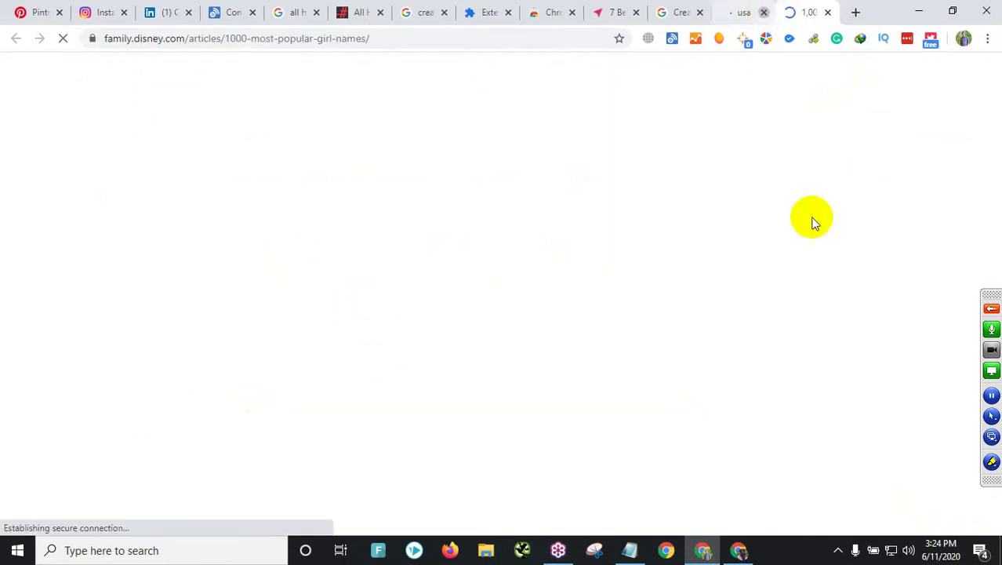
Step: Inspect the article's web address and scroll the girl names list past number 150
{"action": "double_click", "coordinate": [132, 41]}
{"action": "left_click", "coordinate": [361, 174]}
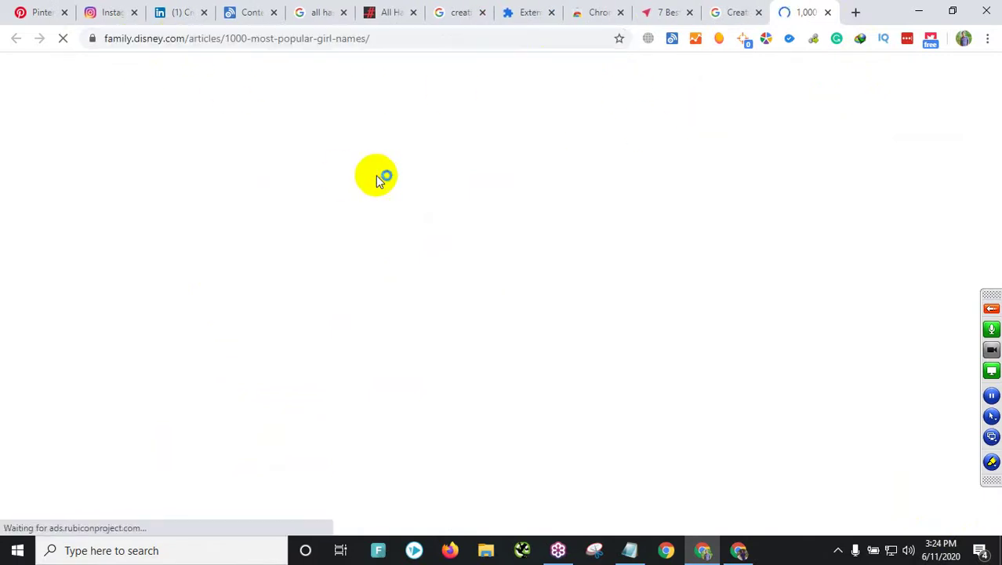
{"action": "left_click_drag", "start_coordinate": [245, 41], "coordinate": [372, 37]}
{"action": "scroll", "coordinate": [553, 331], "scroll_direction": "down", "scroll_amount": 15}
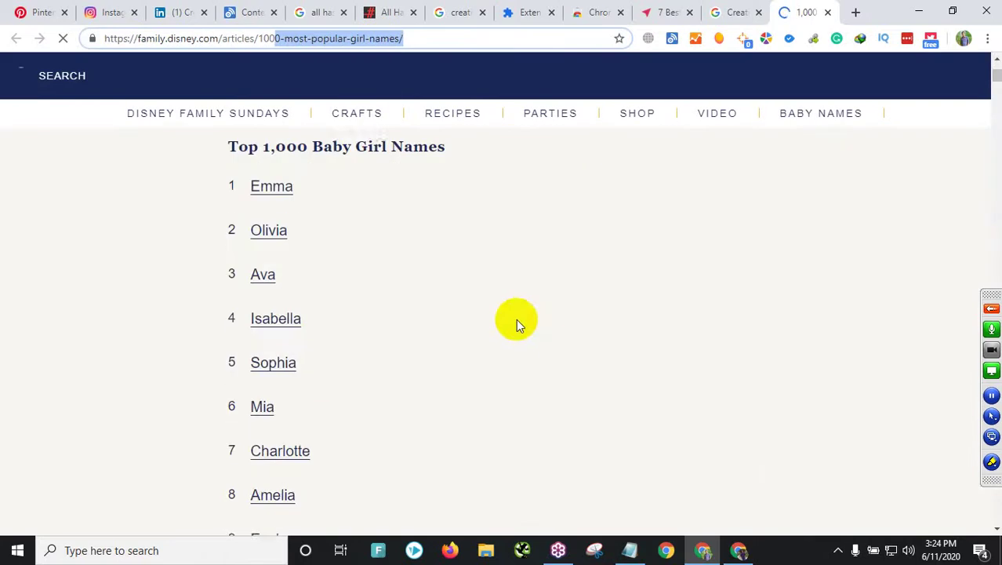
{"action": "scroll", "coordinate": [282, 224], "scroll_direction": "down", "scroll_amount": 6}
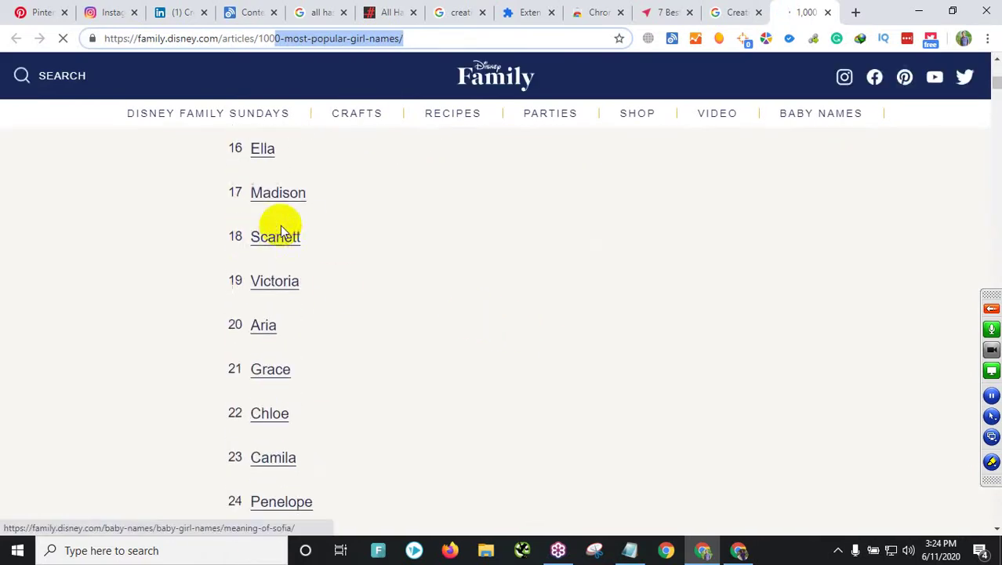
{"action": "scroll", "coordinate": [458, 304], "scroll_direction": "down", "scroll_amount": 20}
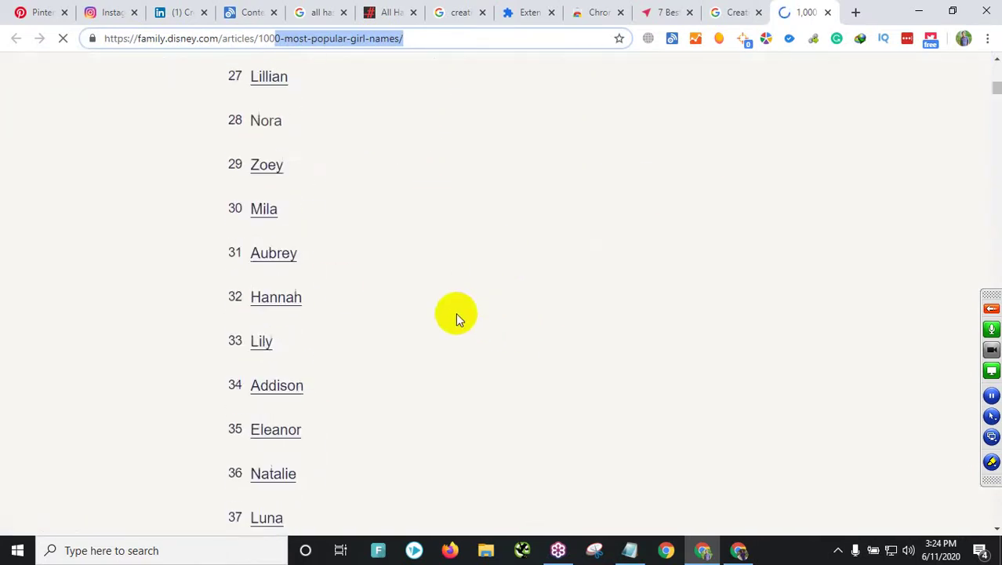
{"action": "scroll", "coordinate": [385, 320], "scroll_direction": "down", "scroll_amount": 12}
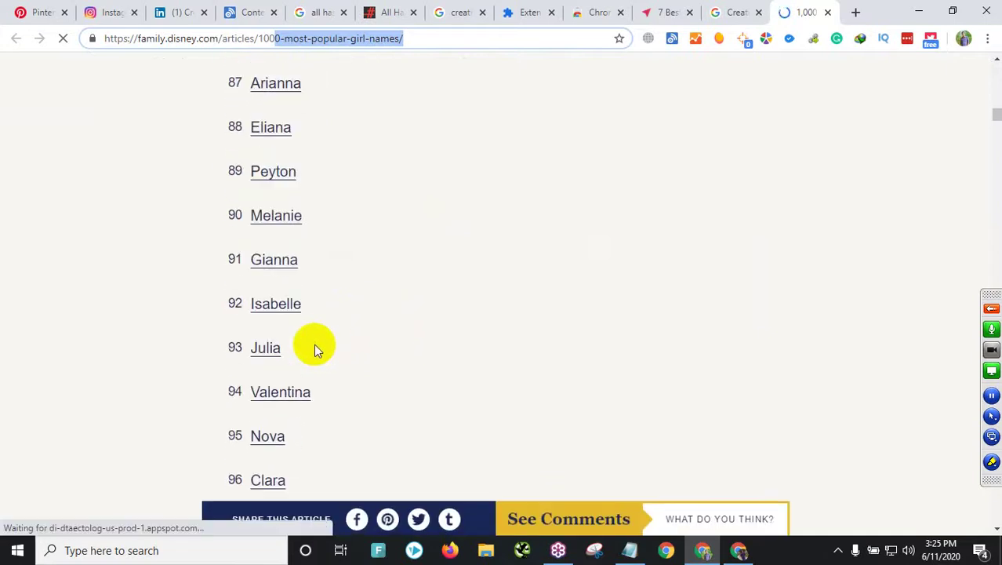
{"action": "scroll", "coordinate": [360, 286], "scroll_direction": "down", "scroll_amount": 18}
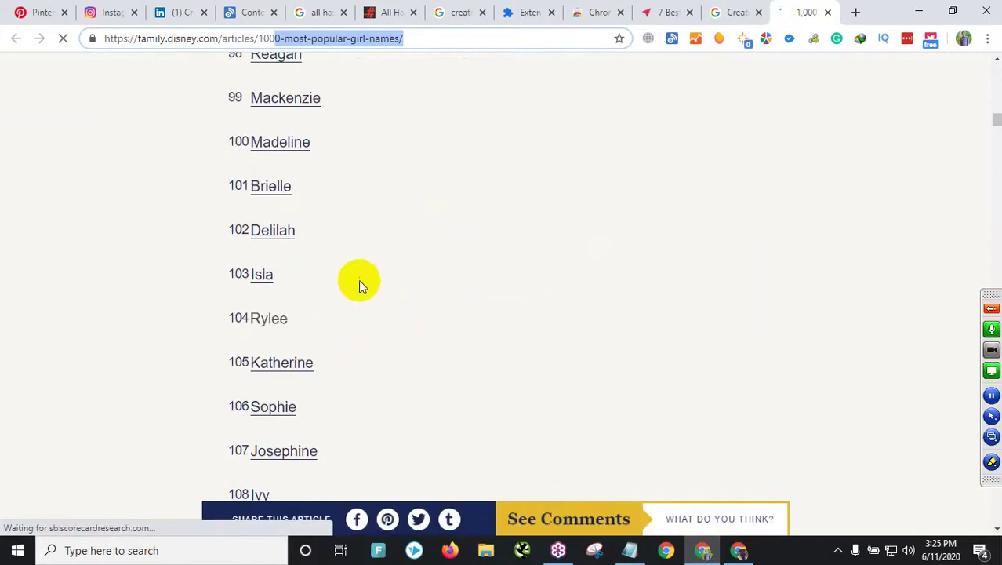
{"action": "scroll", "coordinate": [649, 362], "scroll_direction": "down", "scroll_amount": 11}
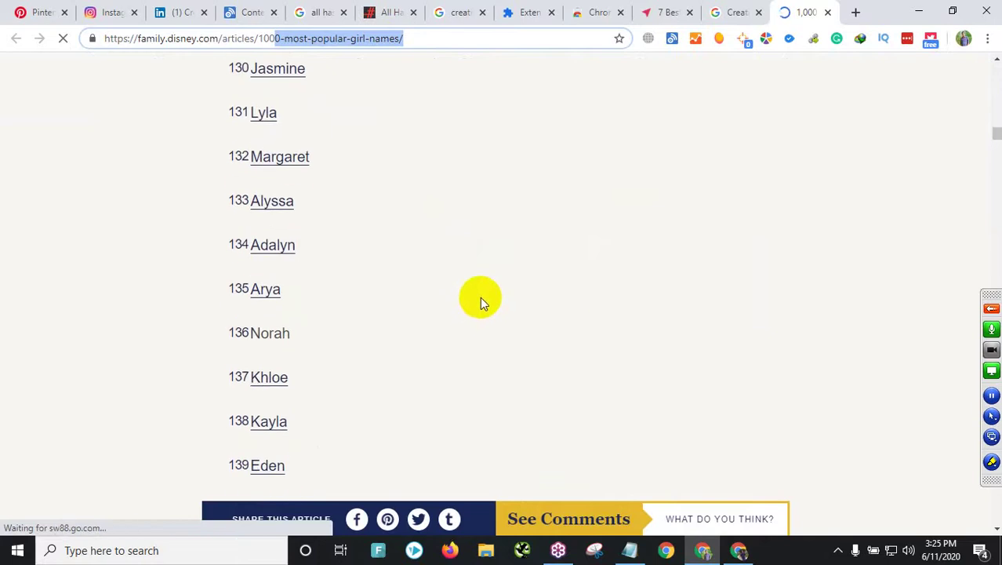
{"action": "scroll", "coordinate": [395, 294], "scroll_direction": "down", "scroll_amount": 2}
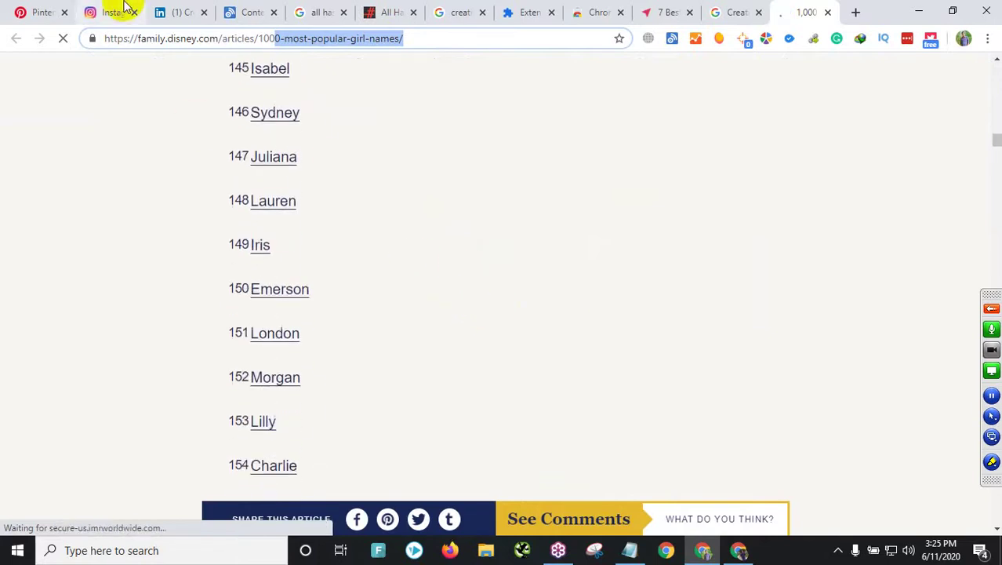
{"action": "left_click", "coordinate": [115, 12]}
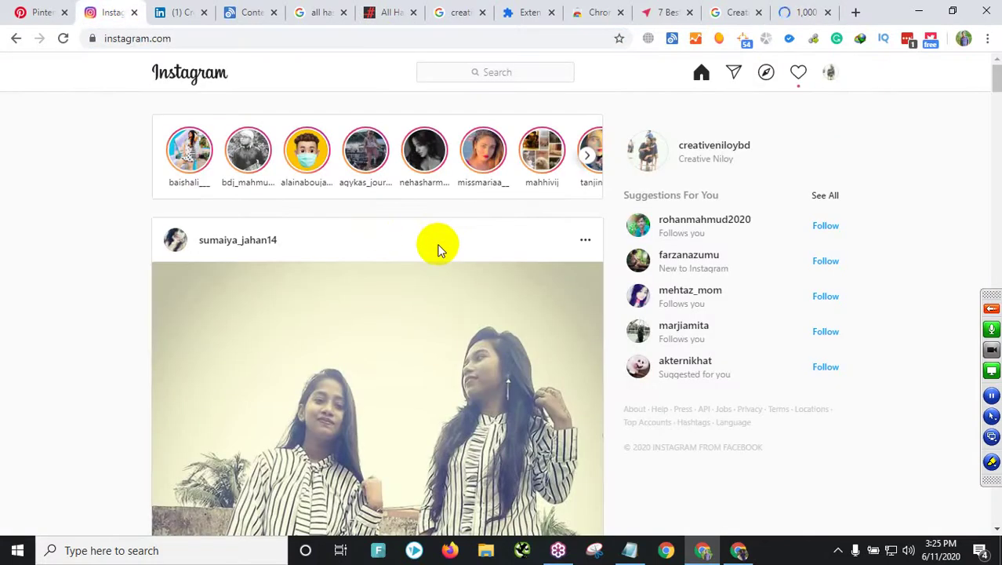
Step: Scroll through the Instagram home feed, then minimize the Instagram window to reveal QQTube
{"action": "scroll", "coordinate": [525, 243], "scroll_direction": "down", "scroll_amount": 9}
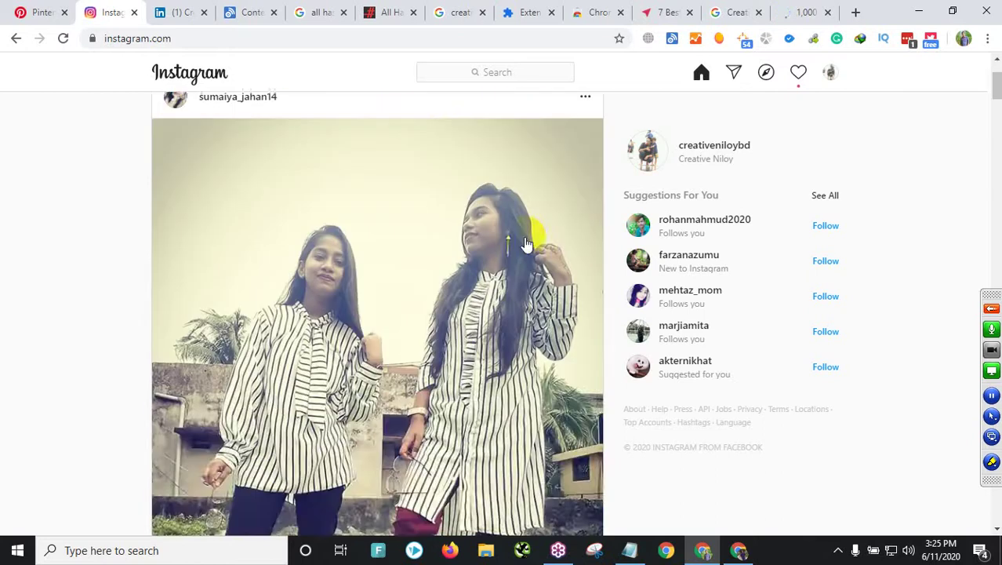
{"action": "scroll", "coordinate": [529, 247], "scroll_direction": "down", "scroll_amount": 10}
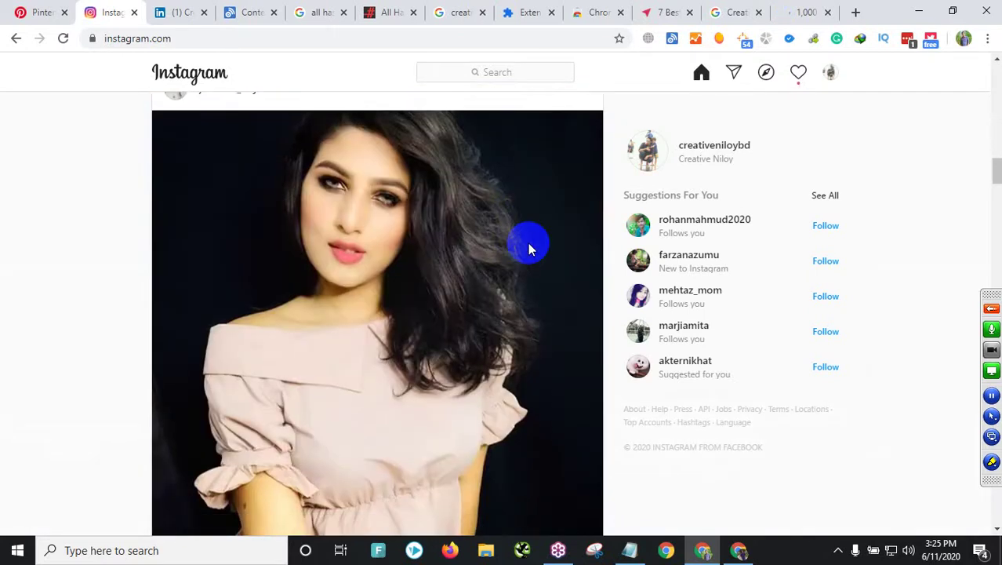
{"action": "scroll", "coordinate": [529, 248], "scroll_direction": "up", "scroll_amount": 2}
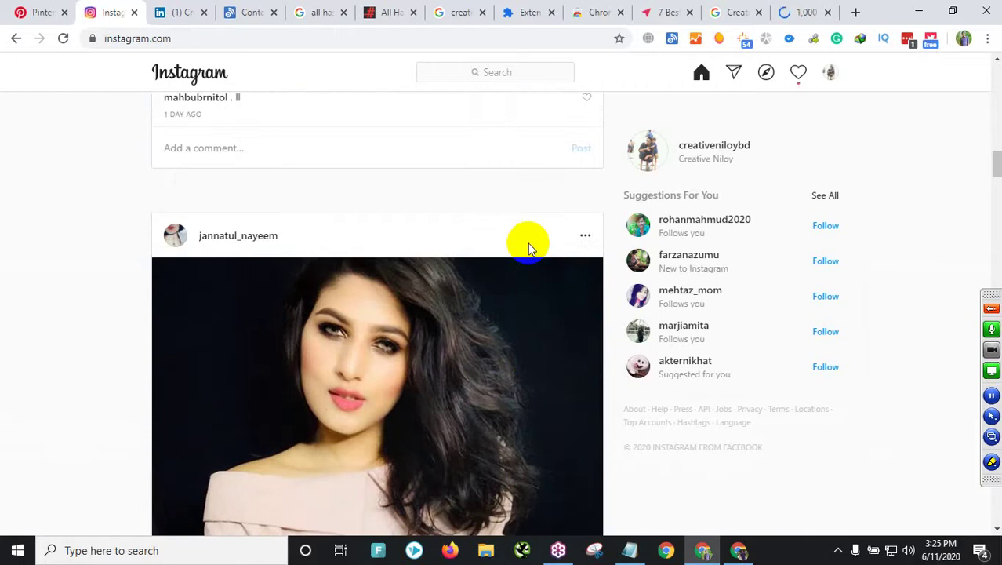
{"action": "scroll", "coordinate": [528, 248], "scroll_direction": "down", "scroll_amount": 12}
{"action": "scroll", "coordinate": [528, 248], "scroll_direction": "down", "scroll_amount": 5}
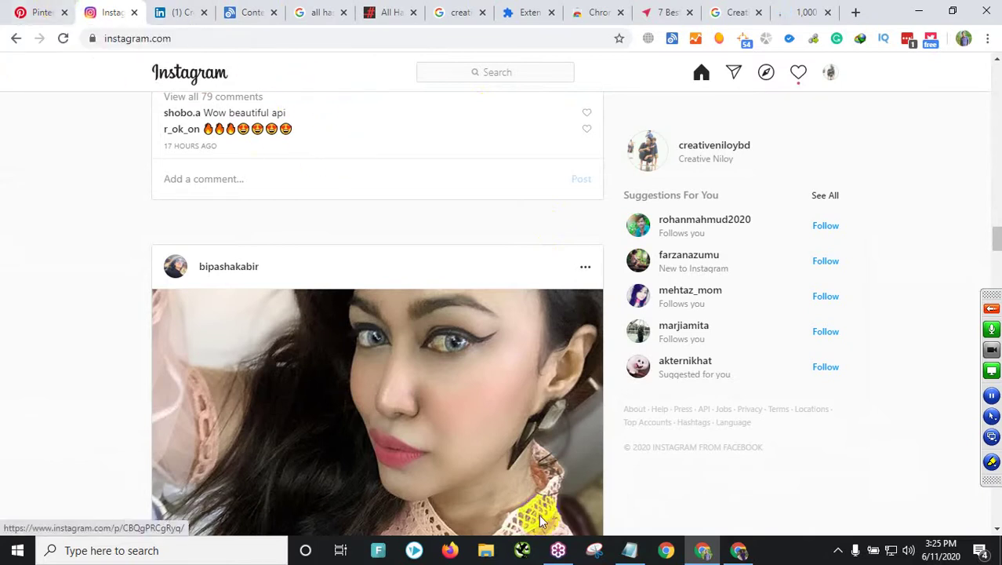
{"action": "left_click", "coordinate": [933, 10]}
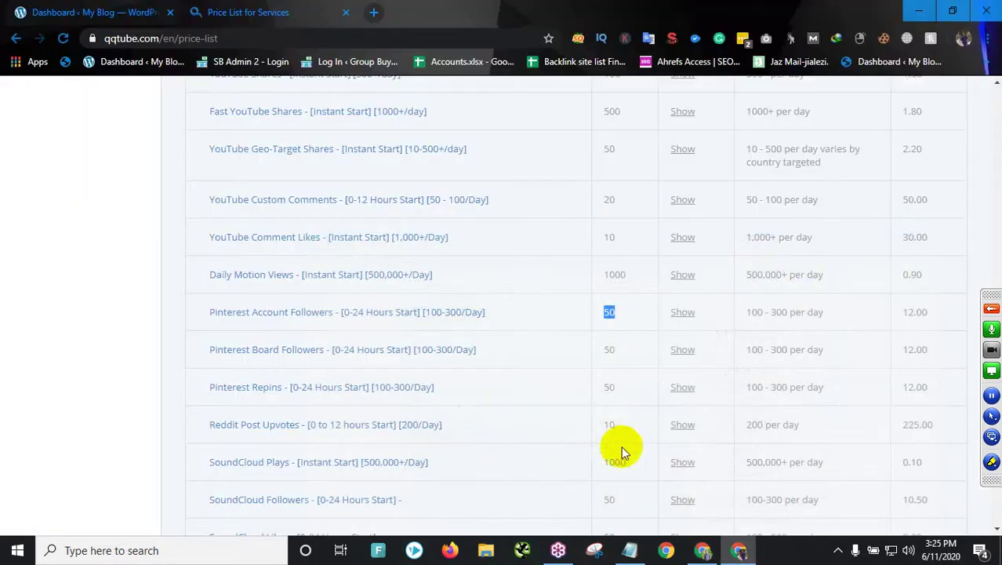
Step: Open File Explorer and navigate D: > Desktop > ID-20200509T121239Z-001 > ID > rrrr
{"action": "left_click", "coordinate": [486, 549]}
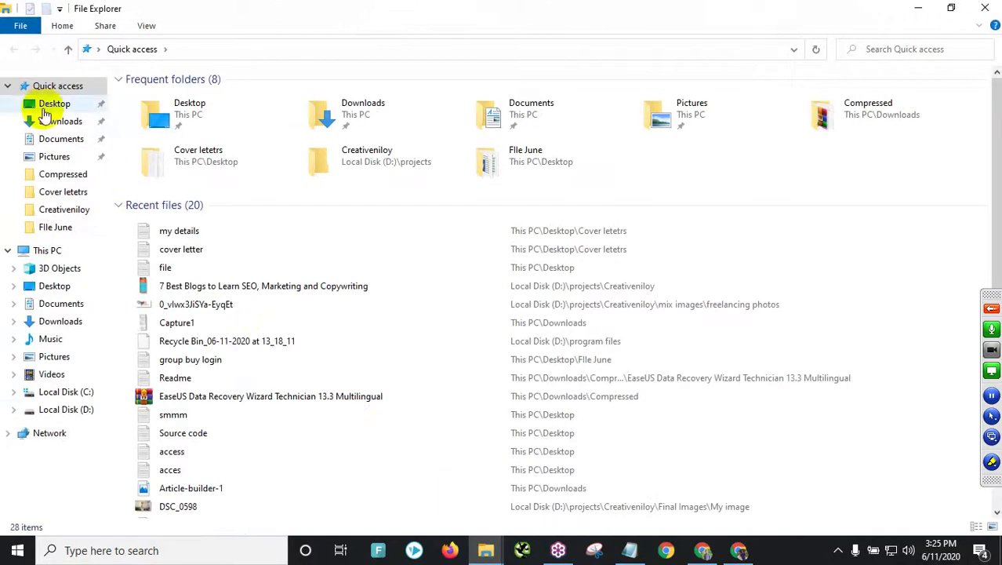
{"action": "left_click", "coordinate": [65, 407]}
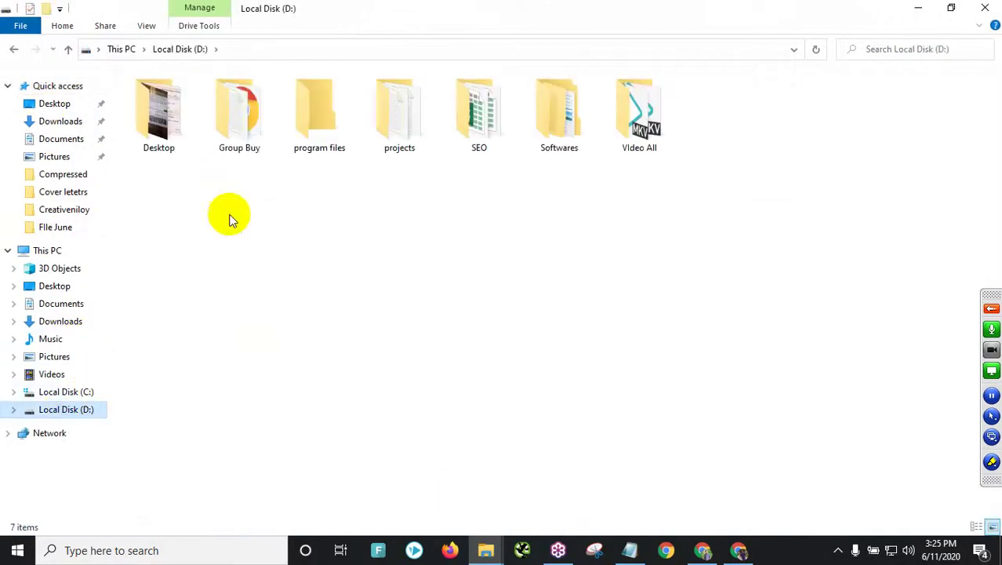
{"action": "double_click", "coordinate": [156, 110]}
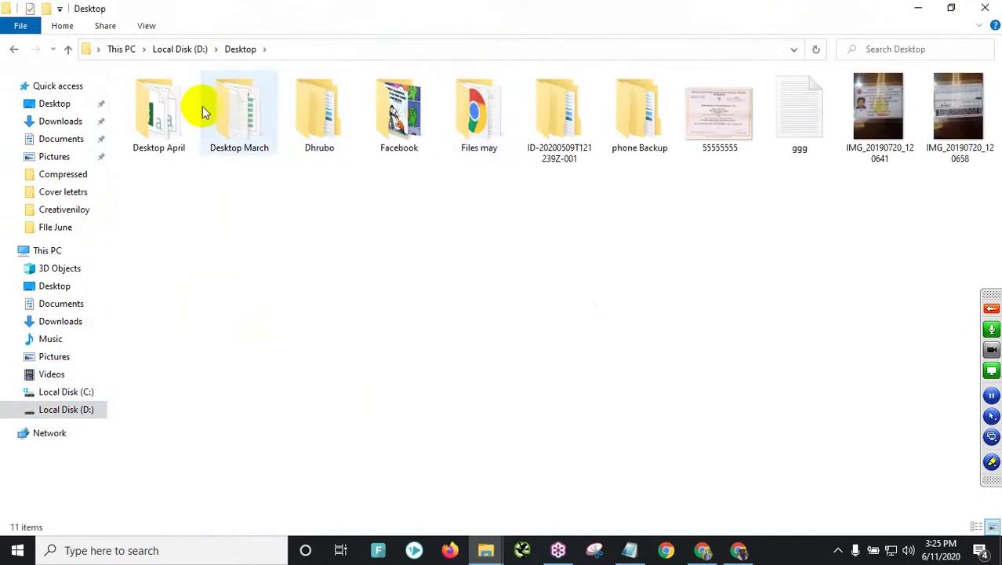
{"action": "double_click", "coordinate": [573, 115]}
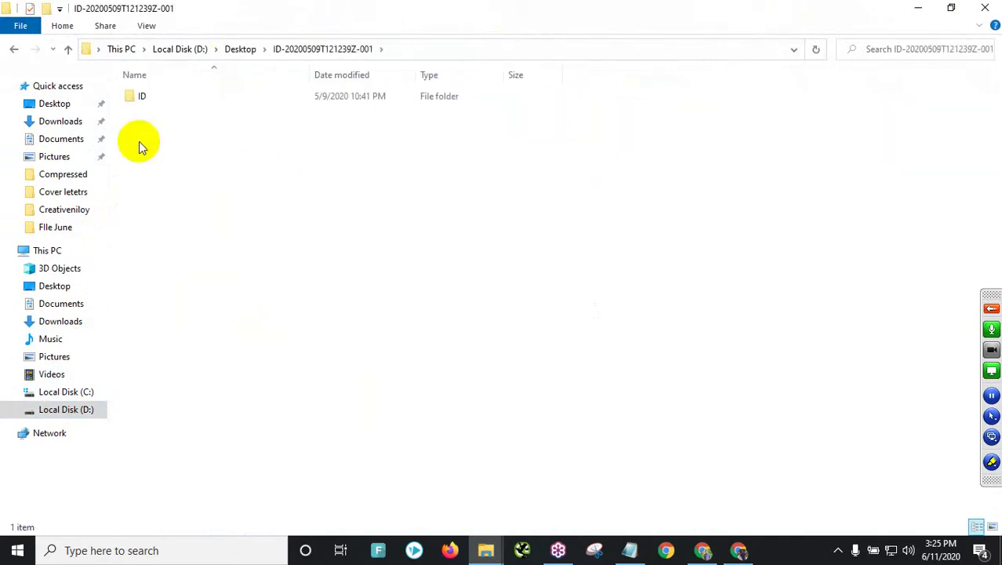
{"action": "double_click", "coordinate": [194, 101]}
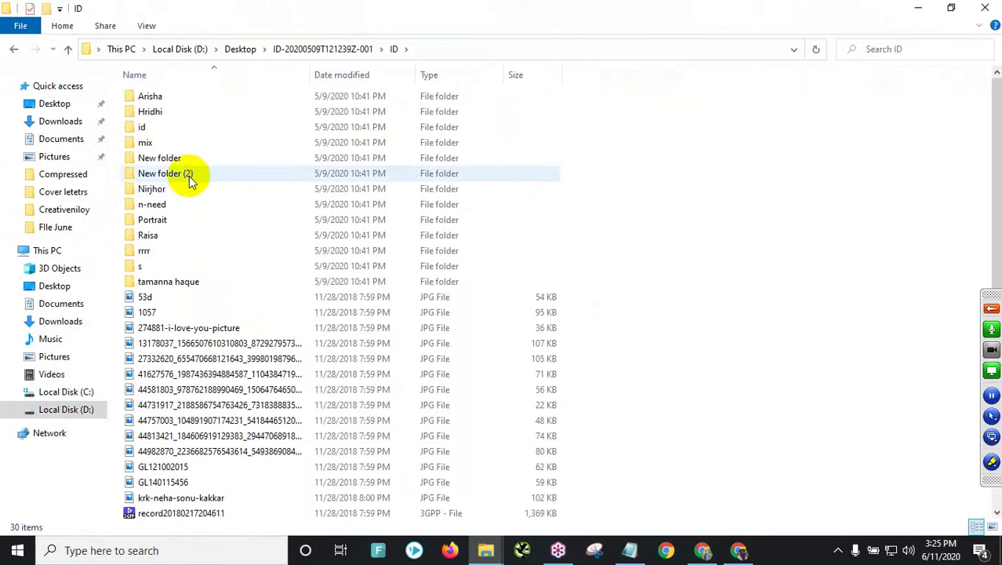
{"action": "double_click", "coordinate": [148, 271]}
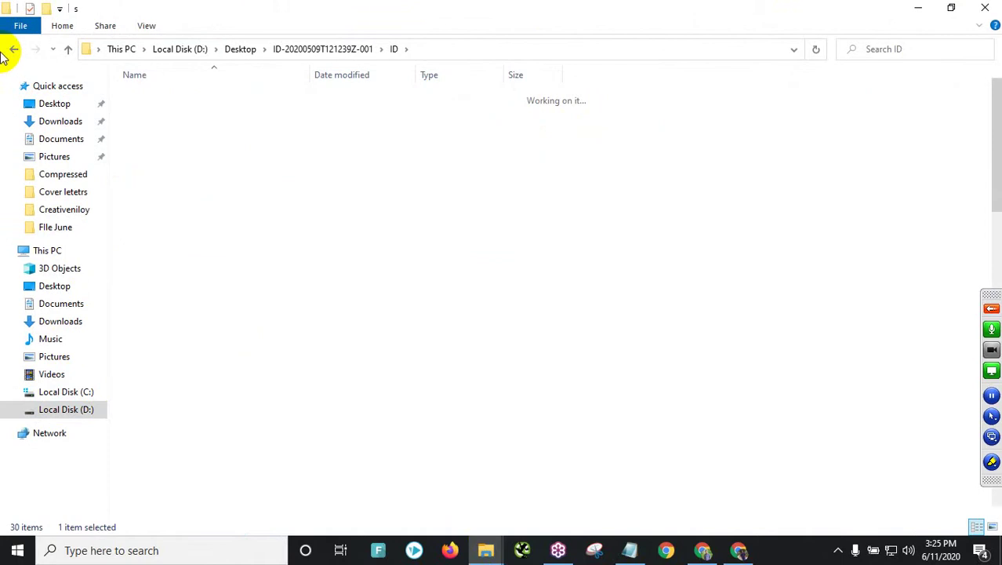
{"action": "left_click", "coordinate": [13, 48]}
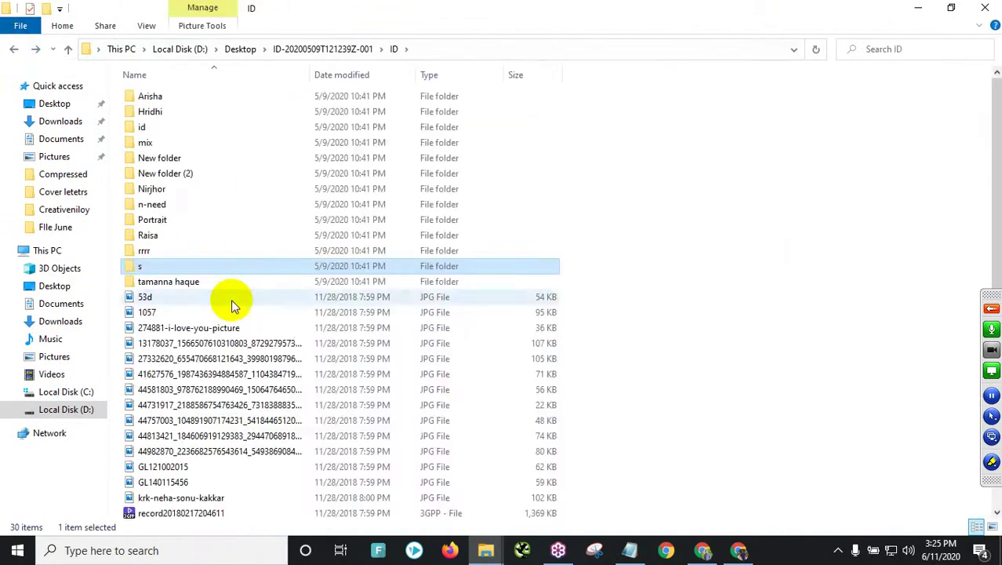
{"action": "double_click", "coordinate": [169, 250]}
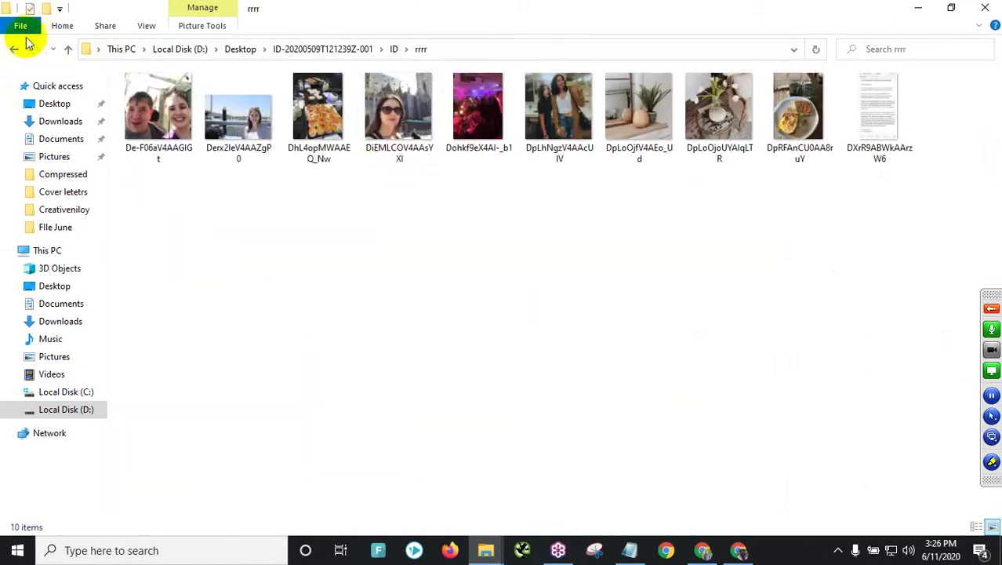
Step: Click through the rrrr photos, select the first eight together, clear the selection and close the window
{"action": "left_click", "coordinate": [398, 110]}
{"action": "left_click", "coordinate": [573, 110]}
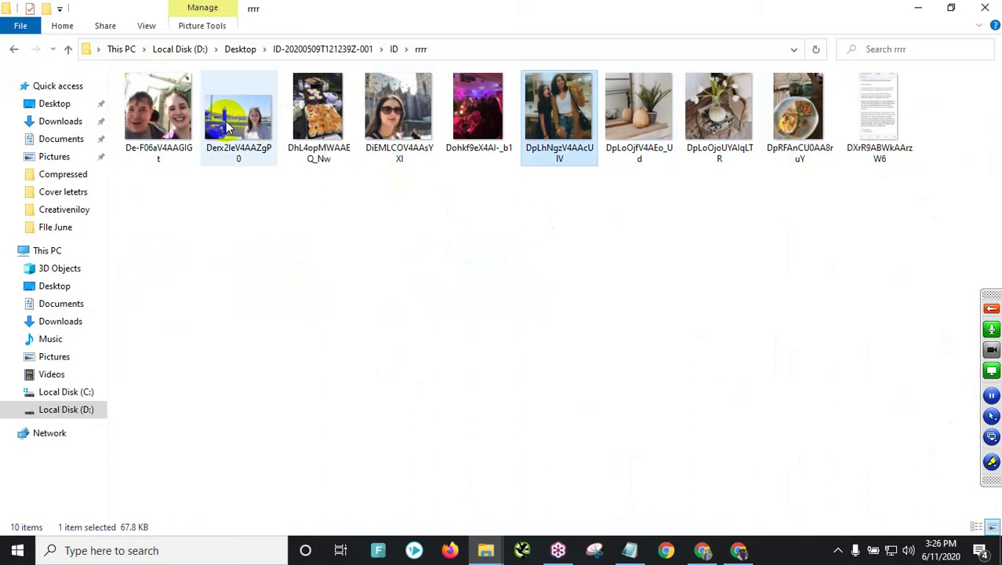
{"action": "left_click", "coordinate": [193, 131]}
{"action": "left_click", "coordinate": [240, 122]}
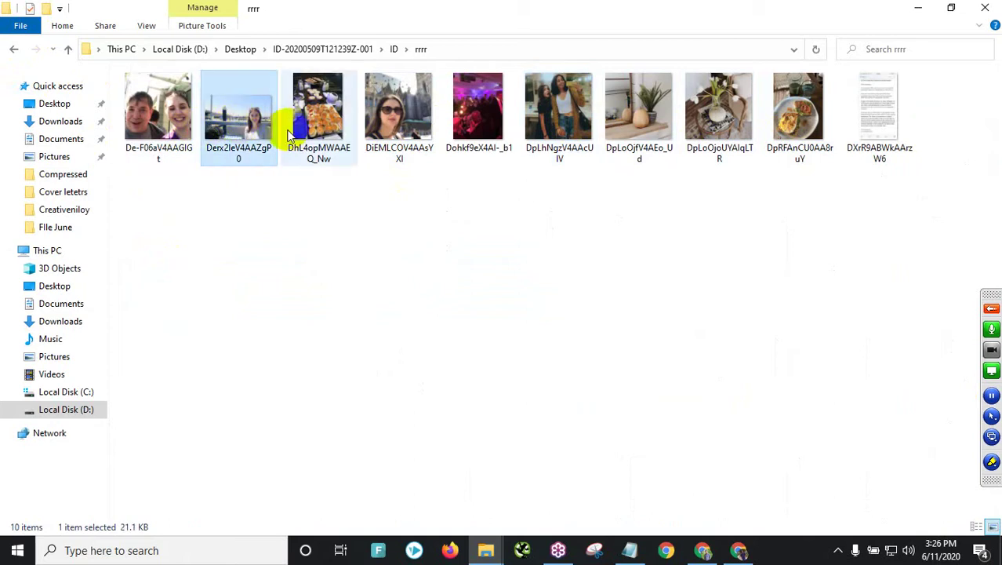
{"action": "left_click", "coordinate": [398, 108]}
{"action": "left_click", "coordinate": [543, 100]}
{"action": "left_click", "coordinate": [627, 98]}
{"action": "left_click", "coordinate": [711, 100]}
{"action": "left_click", "coordinate": [811, 109]}
{"action": "left_click_drag", "start_coordinate": [751, 198], "coordinate": [78, 110]}
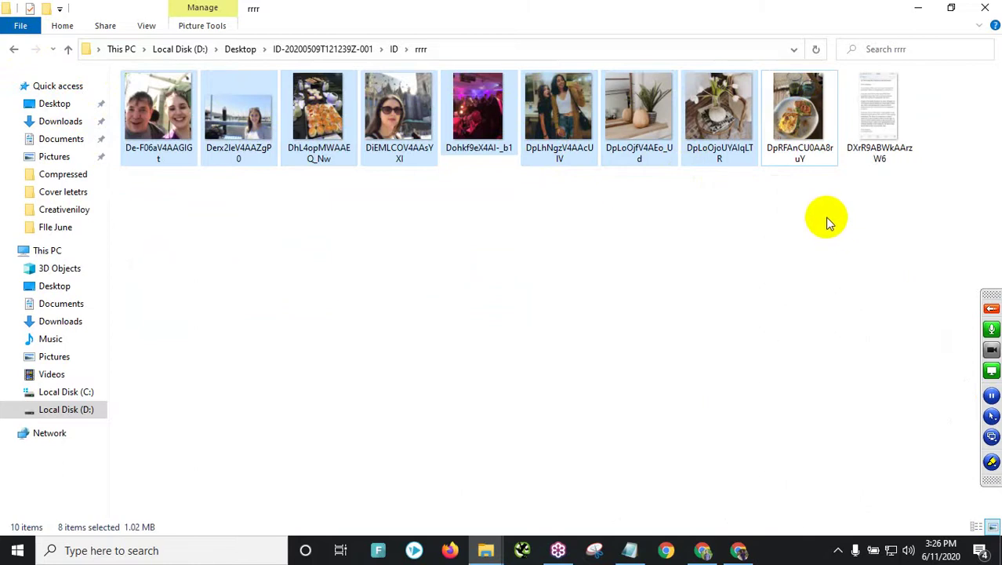
{"action": "left_click_drag", "start_coordinate": [804, 189], "coordinate": [537, 163]}
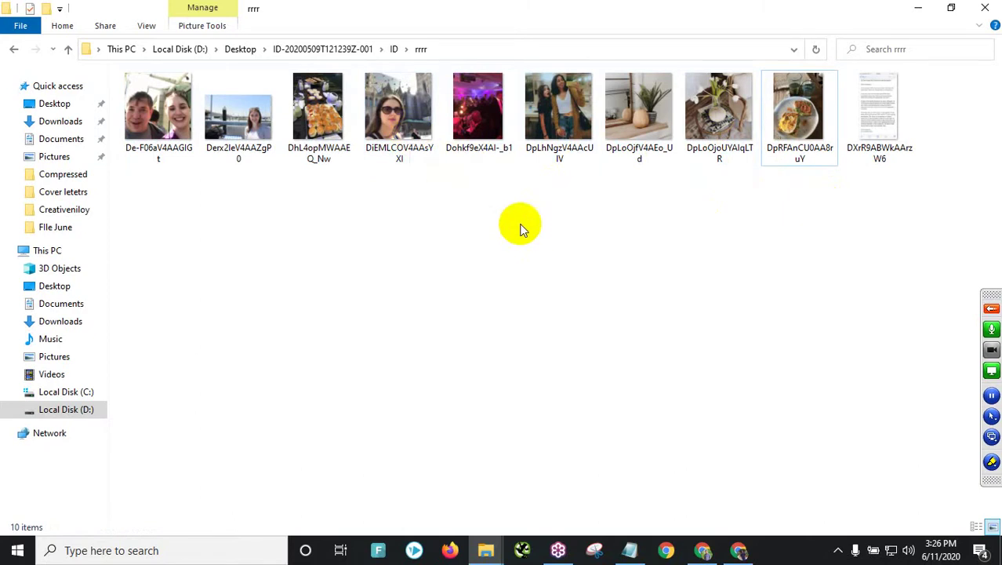
{"action": "left_click", "coordinate": [994, 6]}
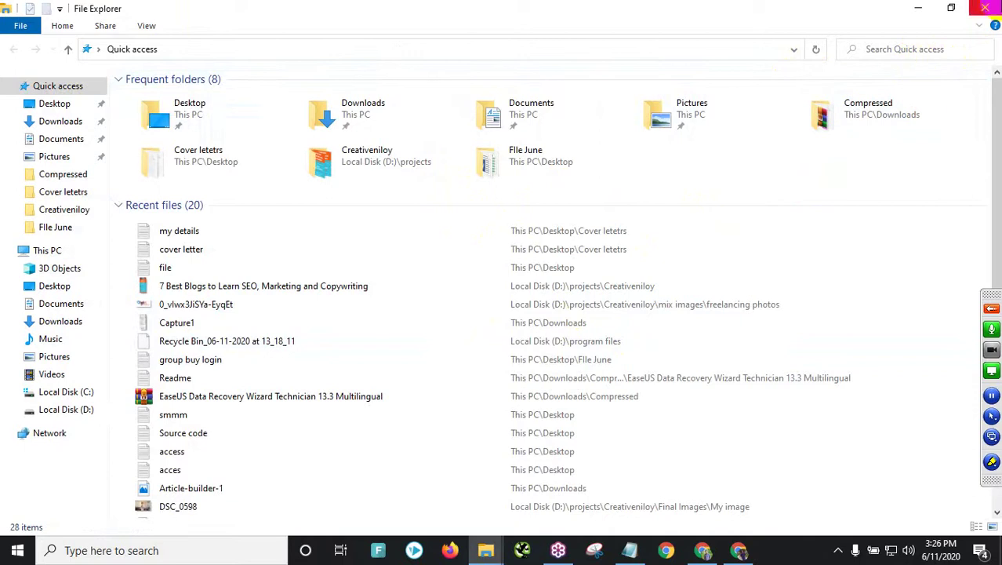
Step: Close Quick access, return to Chrome's Pinterest tab, scroll the feed and open the Creative Niloy profile
{"action": "left_click", "coordinate": [998, 6]}
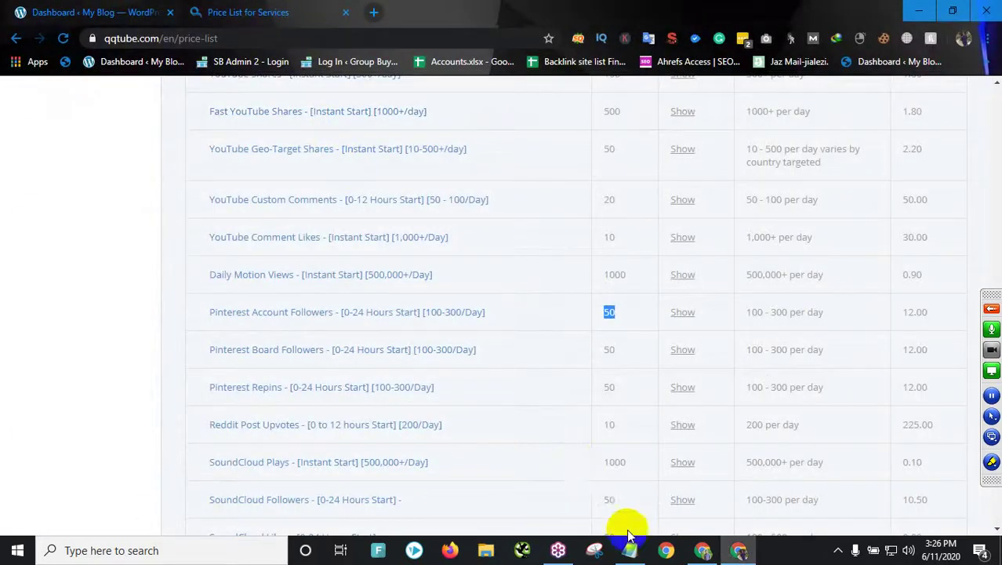
{"action": "left_click", "coordinate": [703, 551]}
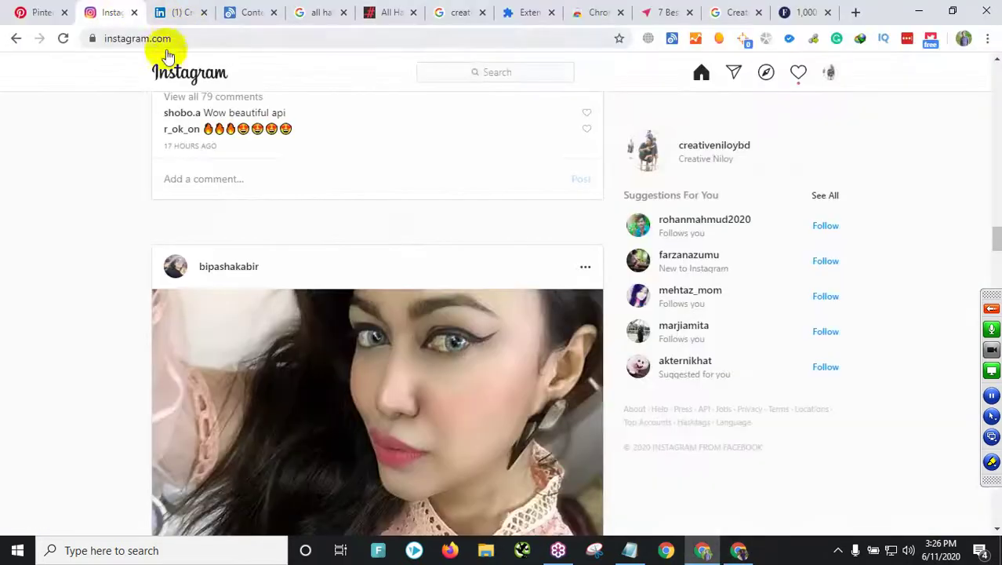
{"action": "left_click", "coordinate": [23, 12]}
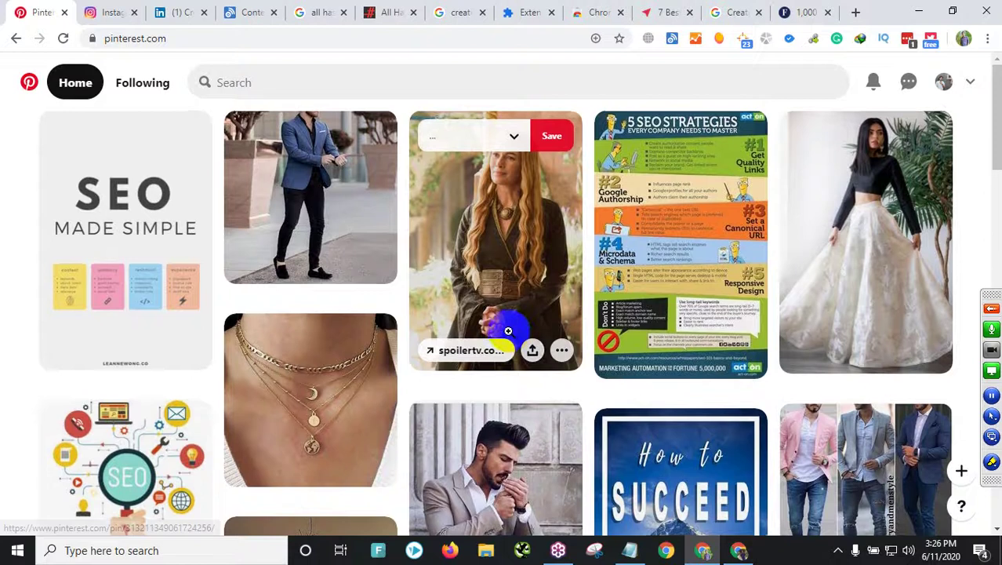
{"action": "scroll", "coordinate": [508, 331], "scroll_direction": "down", "scroll_amount": 5}
{"action": "scroll", "coordinate": [508, 329], "scroll_direction": "down", "scroll_amount": 5}
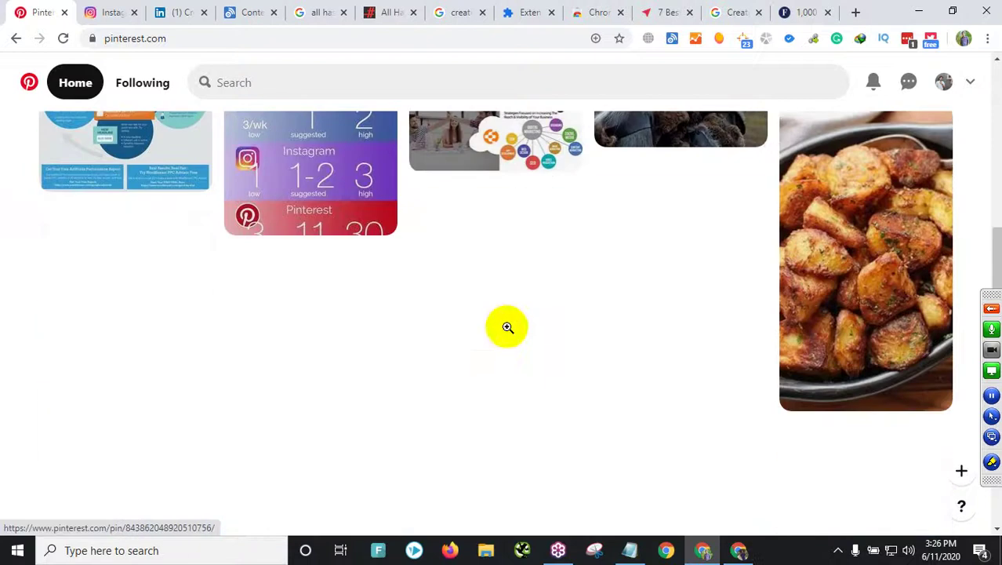
{"action": "scroll", "coordinate": [508, 328], "scroll_direction": "down", "scroll_amount": 3}
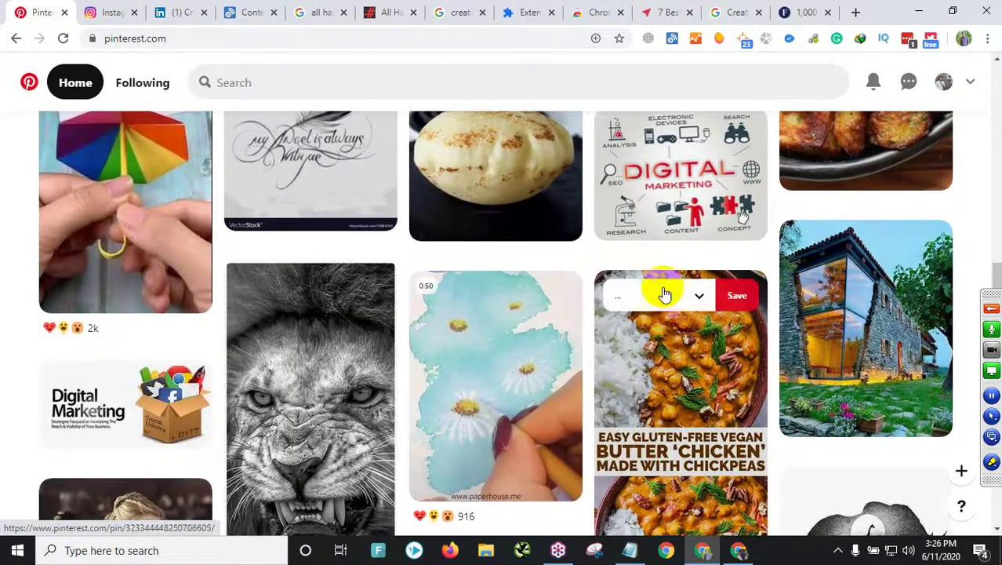
{"action": "scroll", "coordinate": [665, 294], "scroll_direction": "up", "scroll_amount": 3}
{"action": "scroll", "coordinate": [706, 235], "scroll_direction": "down", "scroll_amount": 5}
{"action": "left_click", "coordinate": [945, 84]}
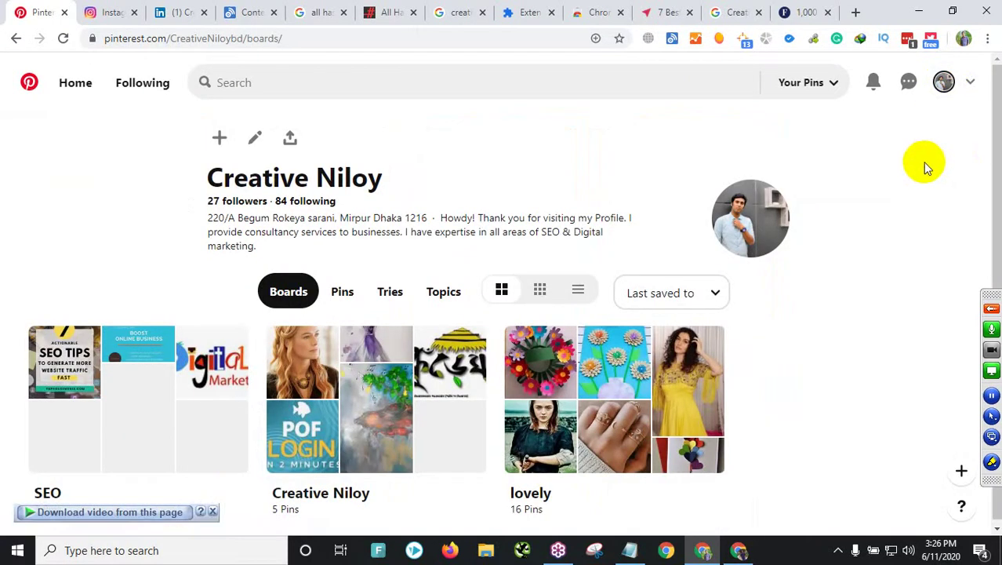
{"action": "left_click_drag", "start_coordinate": [196, 176], "coordinate": [422, 189]}
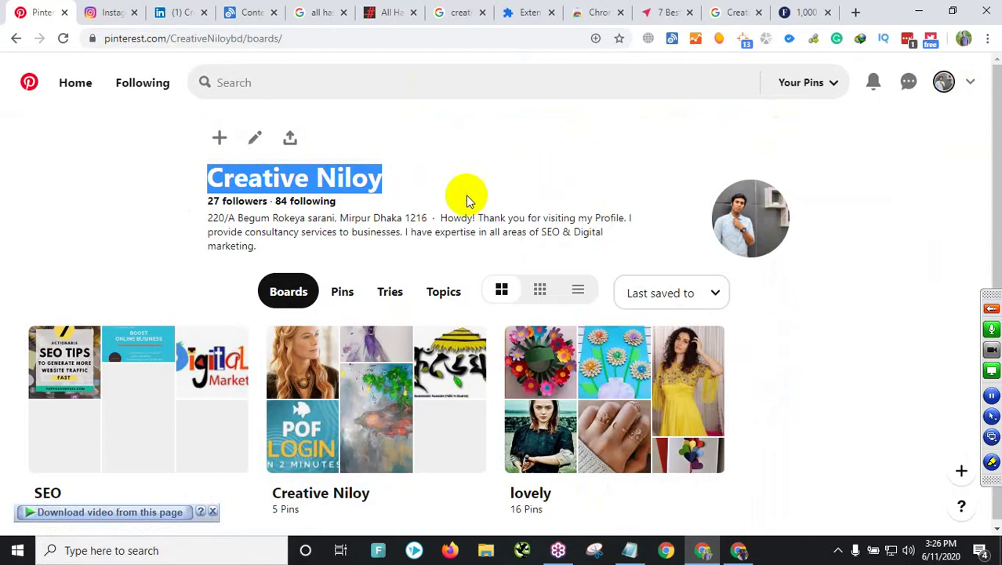
{"action": "scroll", "coordinate": [520, 251], "scroll_direction": "down", "scroll_amount": 1}
{"action": "left_click_drag", "start_coordinate": [301, 227], "coordinate": [549, 225]}
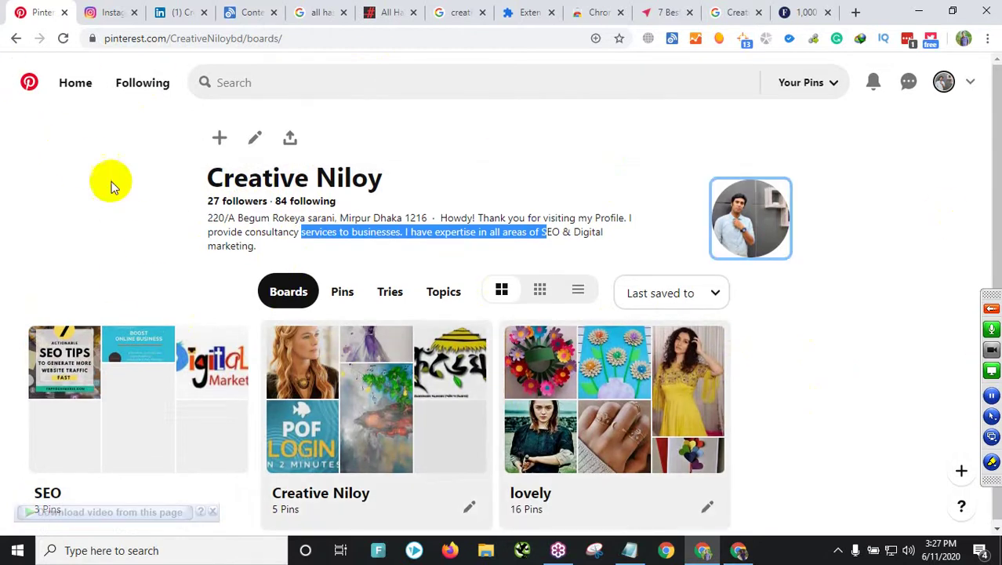
{"action": "left_click", "coordinate": [493, 167]}
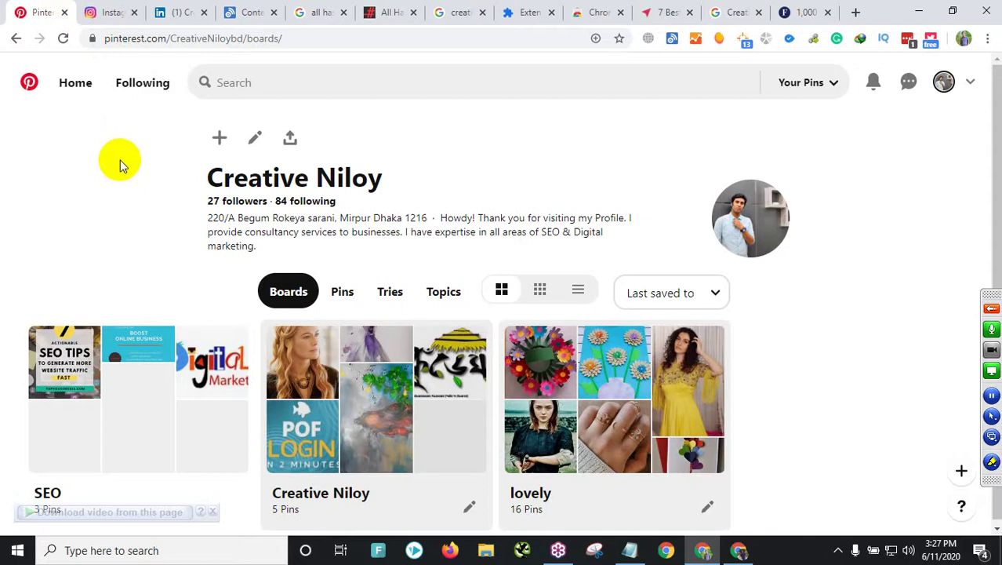
Step: Close the Pinterest tab, scroll the Instagram feed and open the creativeniloybd profile from the sidebar
{"action": "left_click", "coordinate": [64, 14]}
{"action": "scroll", "coordinate": [241, 161], "scroll_direction": "up", "scroll_amount": 2}
{"action": "scroll", "coordinate": [243, 160], "scroll_direction": "up", "scroll_amount": 2}
{"action": "scroll", "coordinate": [248, 153], "scroll_direction": "down", "scroll_amount": 12}
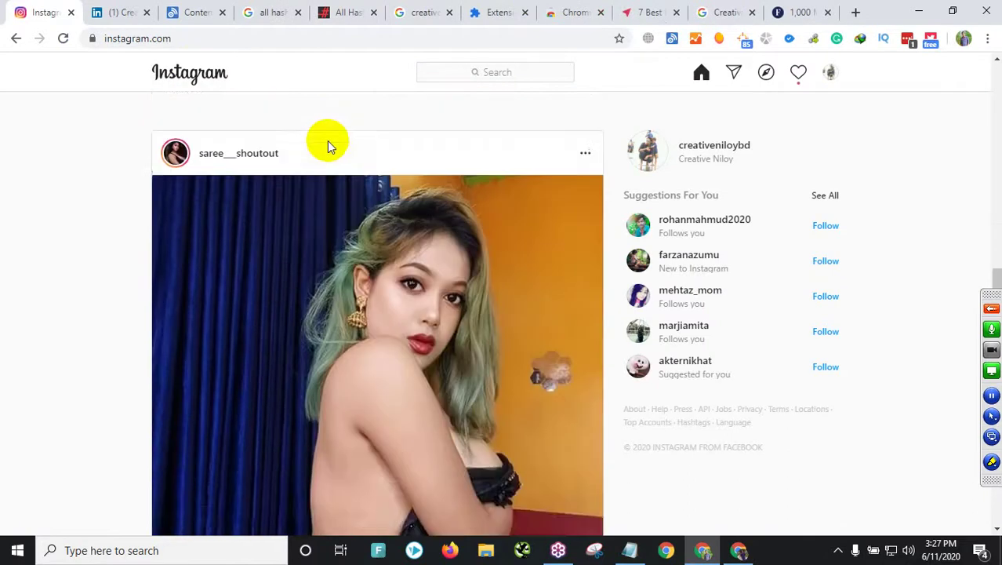
{"action": "scroll", "coordinate": [314, 146], "scroll_direction": "up", "scroll_amount": 20}
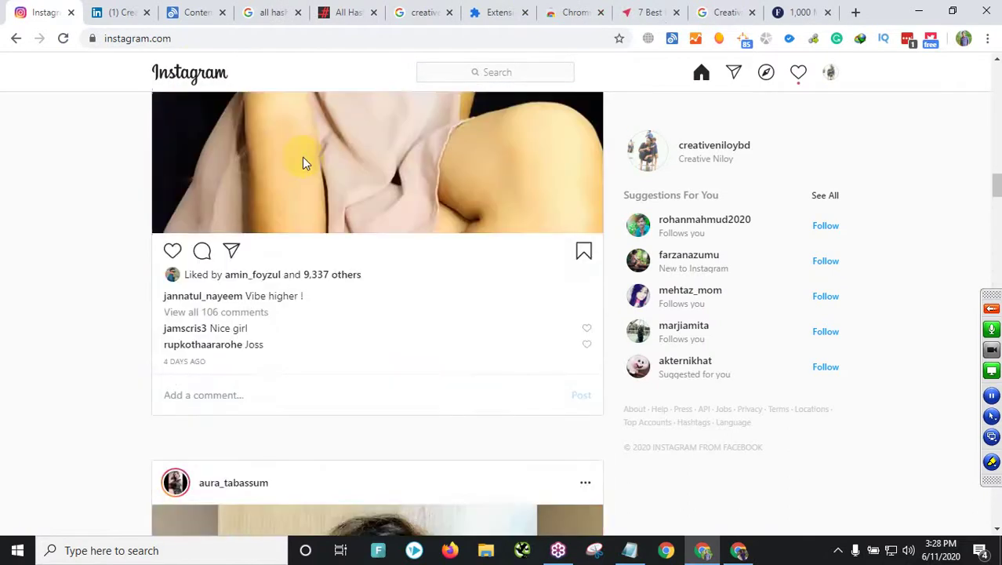
{"action": "scroll", "coordinate": [304, 157], "scroll_direction": "up", "scroll_amount": 5}
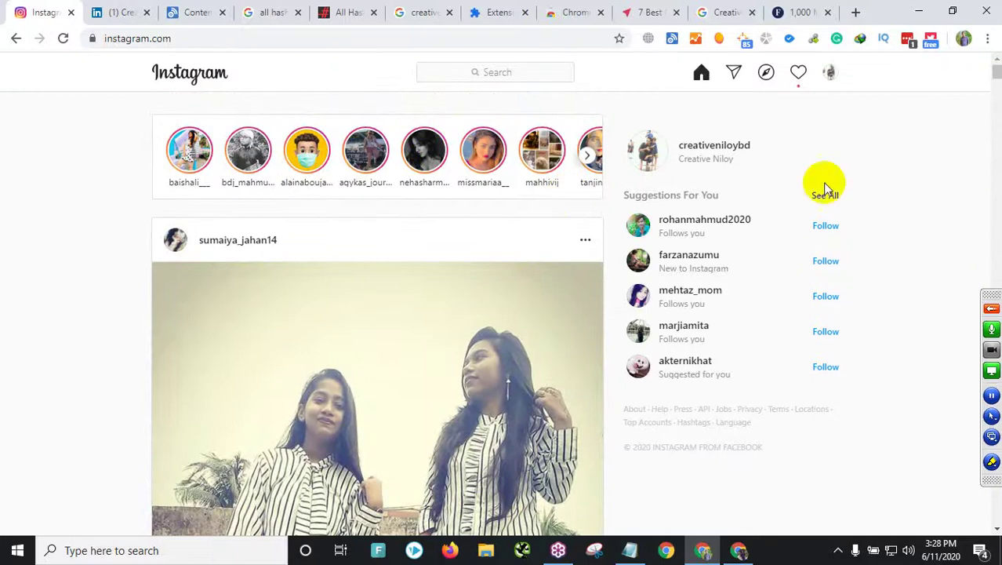
{"action": "left_click", "coordinate": [705, 142]}
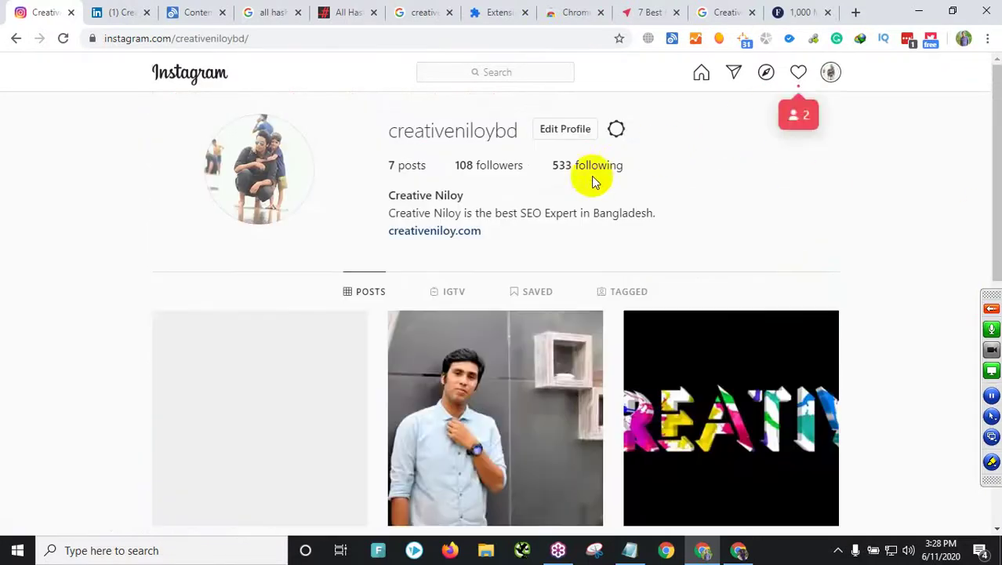
Step: Scroll the creativeniloybd post grid back to the top and open Edit Profile
{"action": "scroll", "coordinate": [445, 244], "scroll_direction": "down", "scroll_amount": 6}
{"action": "scroll", "coordinate": [418, 248], "scroll_direction": "up", "scroll_amount": 3}
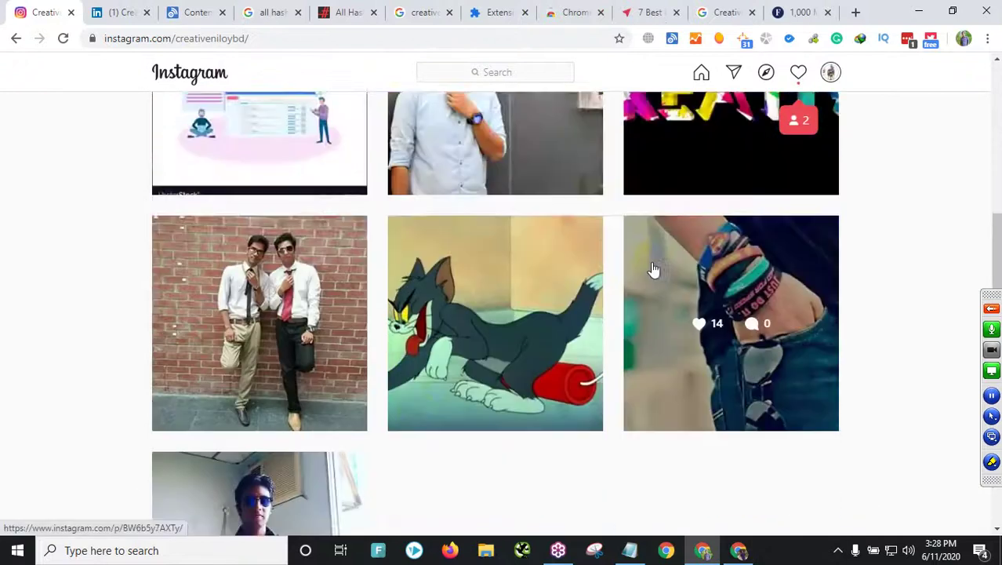
{"action": "scroll", "coordinate": [649, 269], "scroll_direction": "up", "scroll_amount": 4}
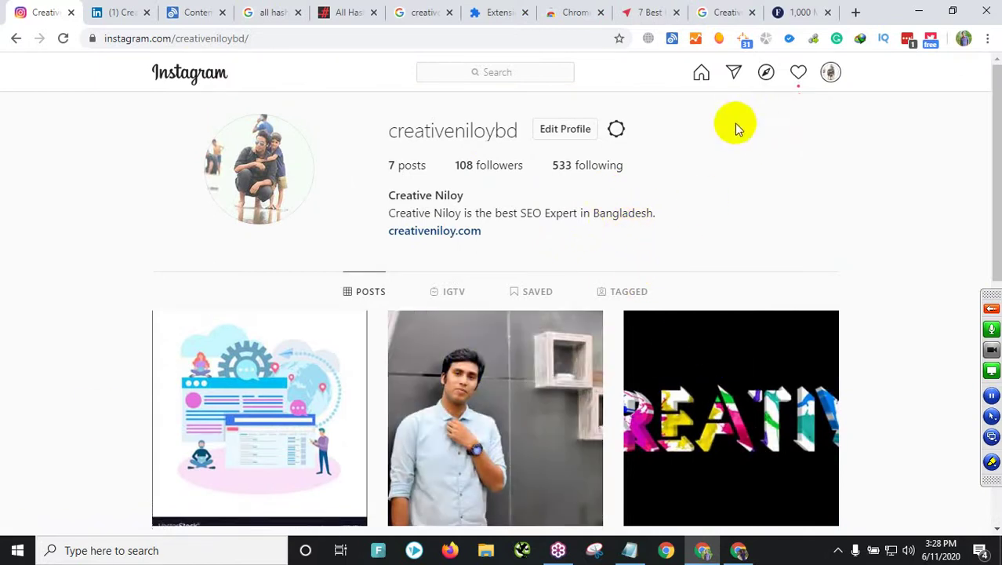
{"action": "left_click", "coordinate": [577, 135]}
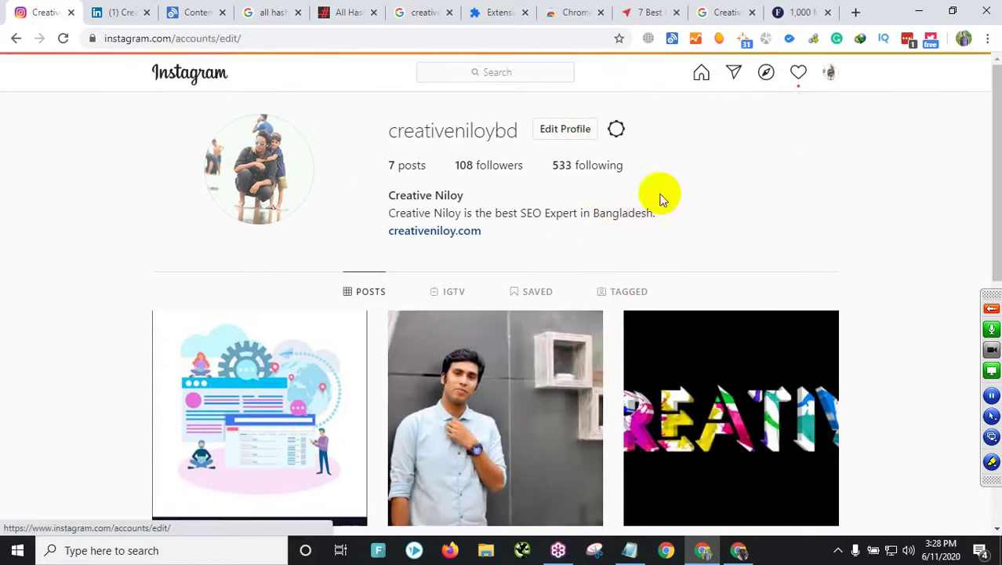
Step: Select the Bio field text, minimize Notepad, then minimize the Instagram window
{"action": "scroll", "coordinate": [553, 321], "scroll_direction": "down", "scroll_amount": 1}
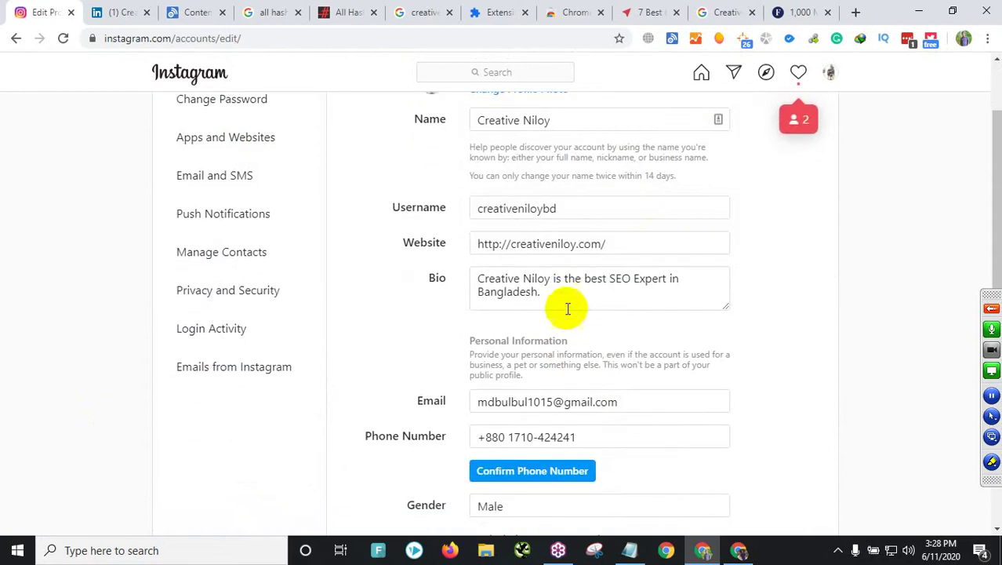
{"action": "left_click_drag", "start_coordinate": [570, 294], "coordinate": [463, 279]}
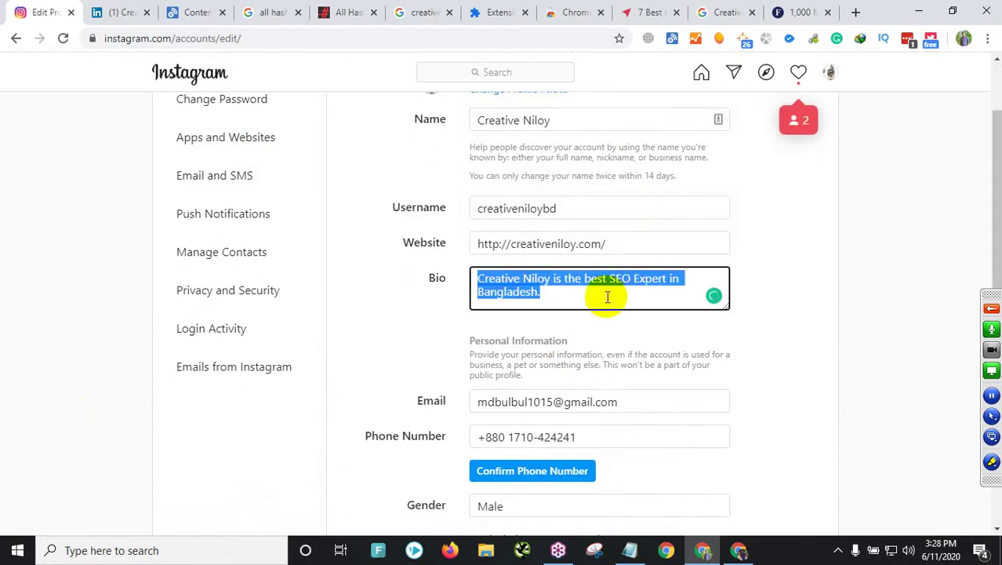
{"action": "left_click", "coordinate": [629, 550]}
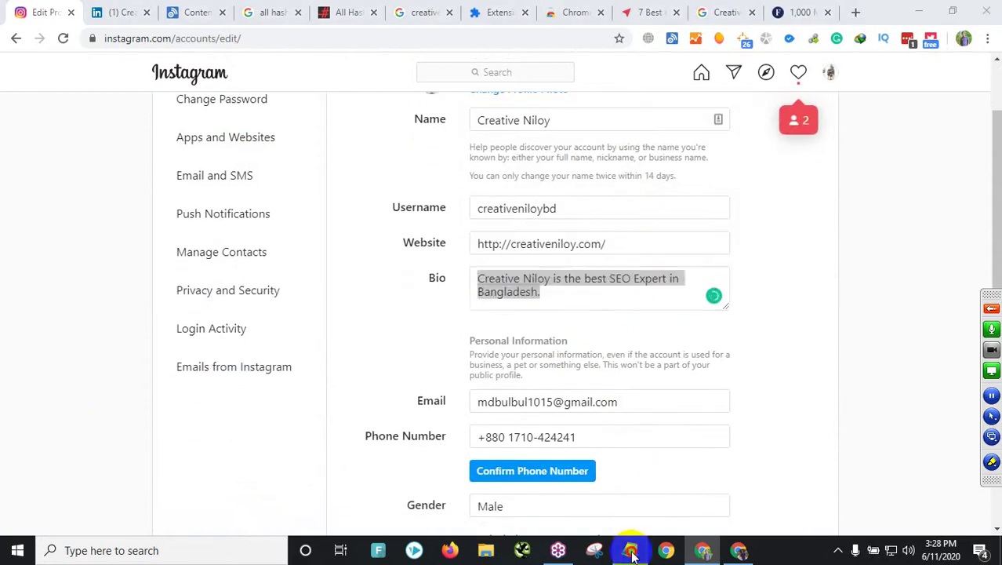
{"action": "left_click", "coordinate": [747, 98]}
{"action": "left_click", "coordinate": [918, 9]}
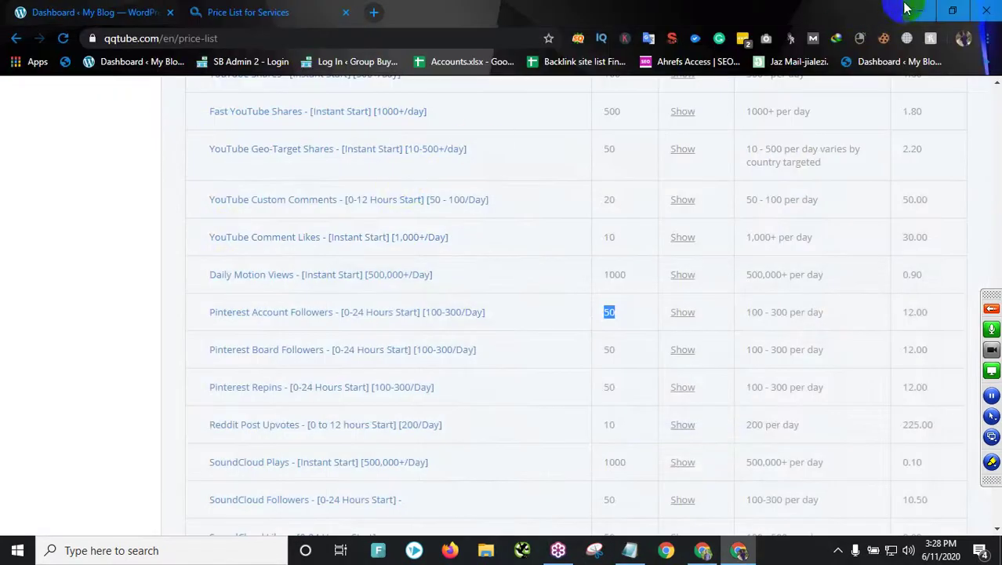
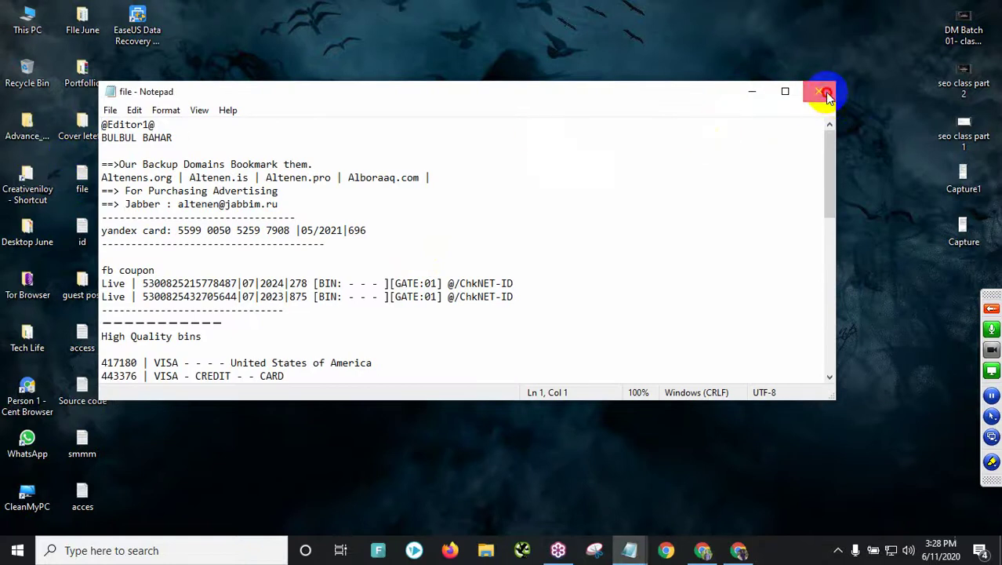
Step: Close the text file 'file' in Notepad and reopen it from its desktop icon
{"action": "left_click", "coordinate": [826, 92]}
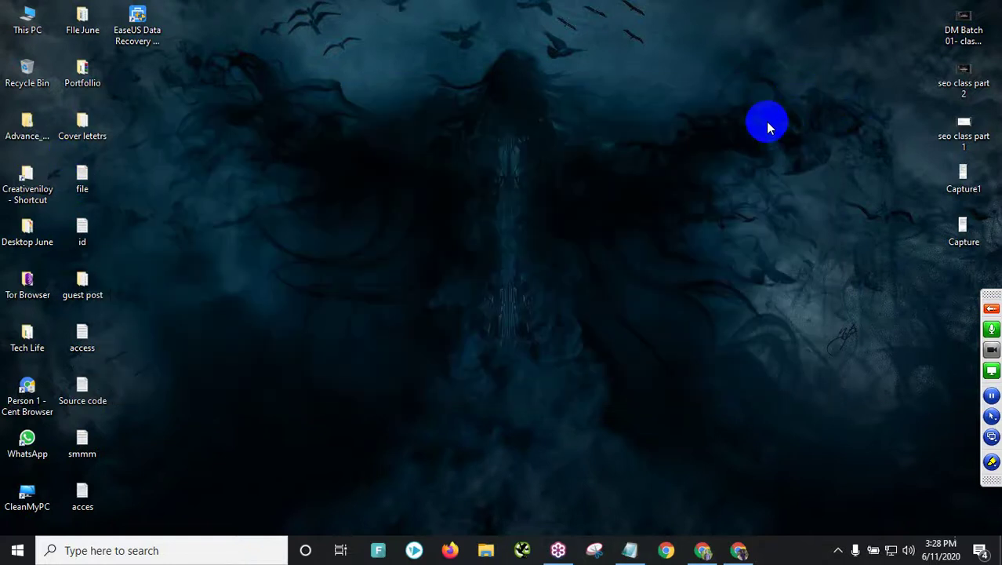
{"action": "double_click", "coordinate": [82, 178]}
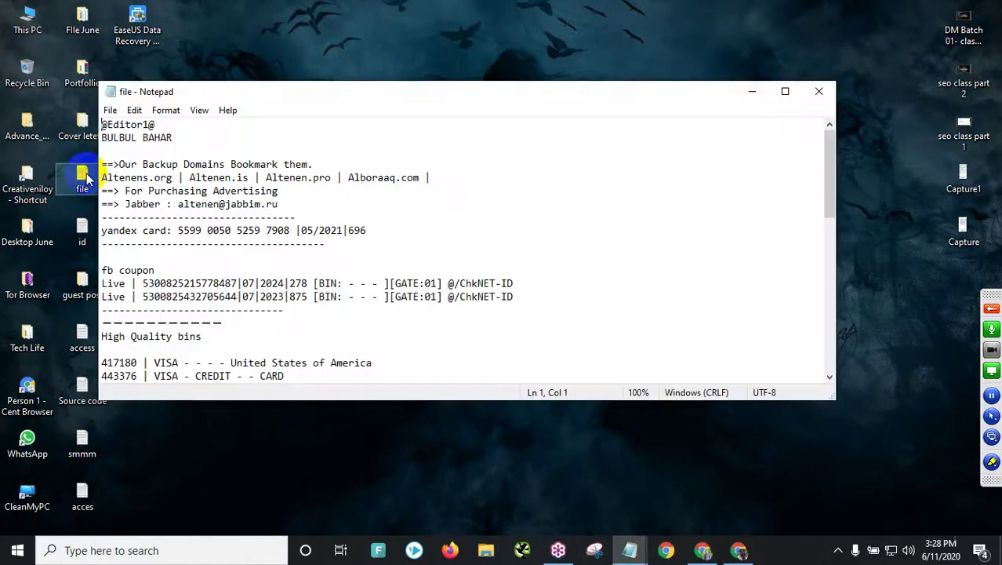
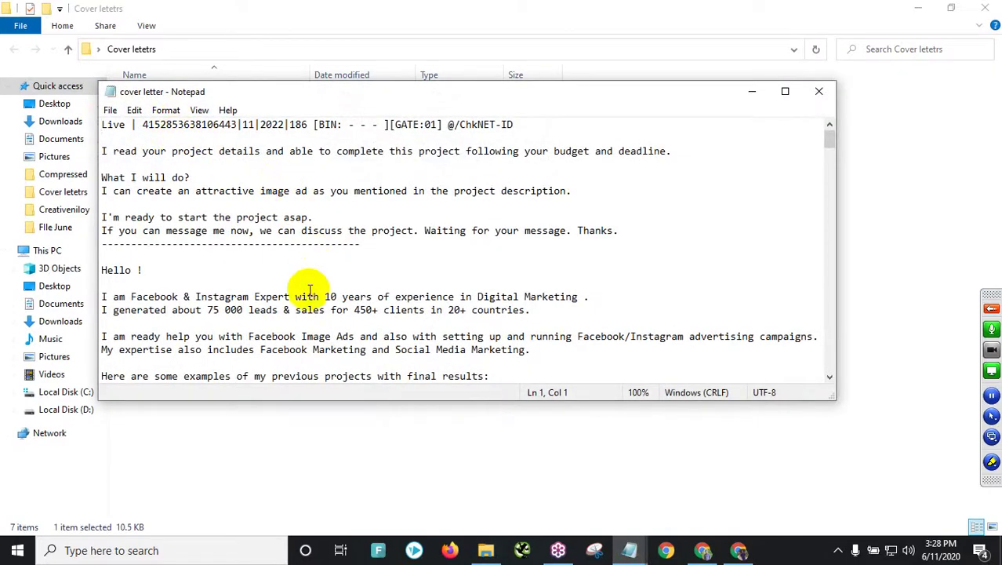
Step: Close the cover letter and open the my details file in Notepad
{"action": "left_click", "coordinate": [819, 91]}
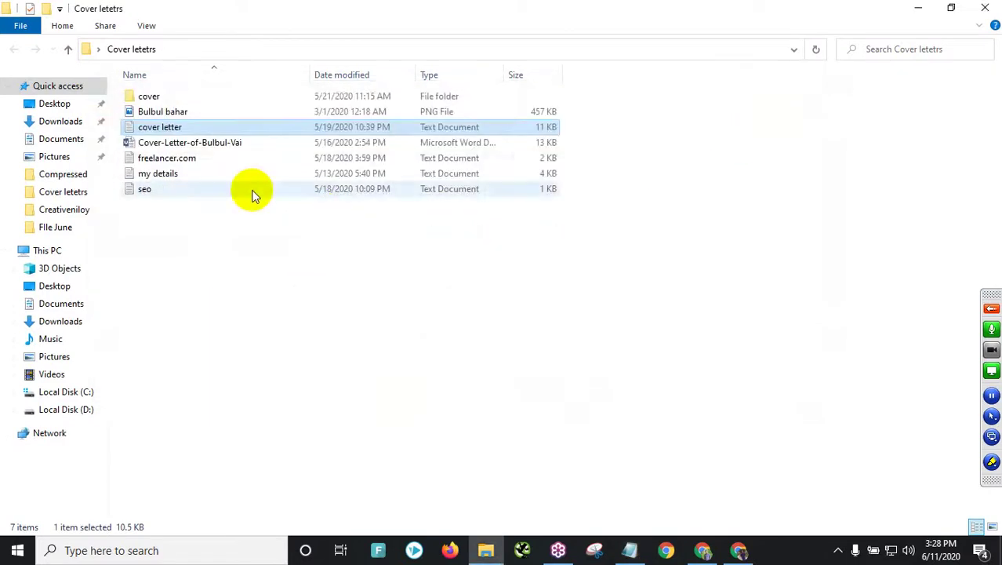
{"action": "left_click", "coordinate": [184, 175]}
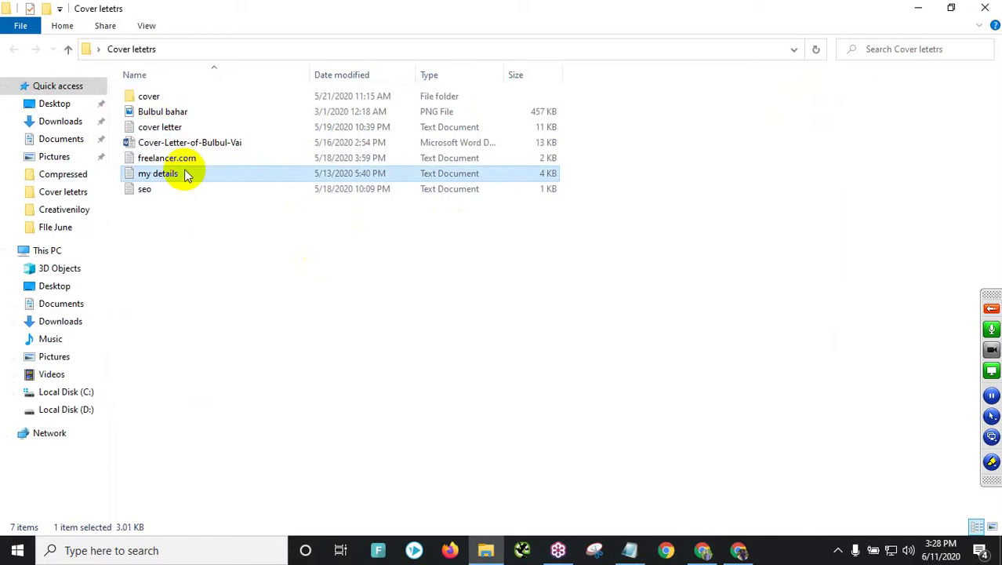
{"action": "double_click", "coordinate": [185, 175]}
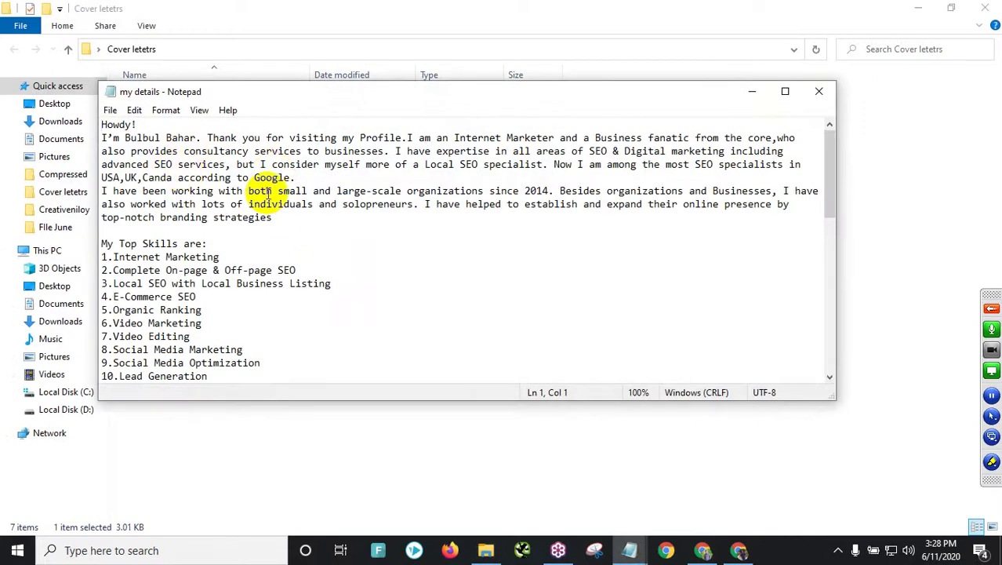
Step: Copy the profile paragraphs from 'Thank you' through 'strategies'
{"action": "left_click_drag", "start_coordinate": [280, 216], "coordinate": [98, 126]}
{"action": "right_click", "coordinate": [160, 152]}
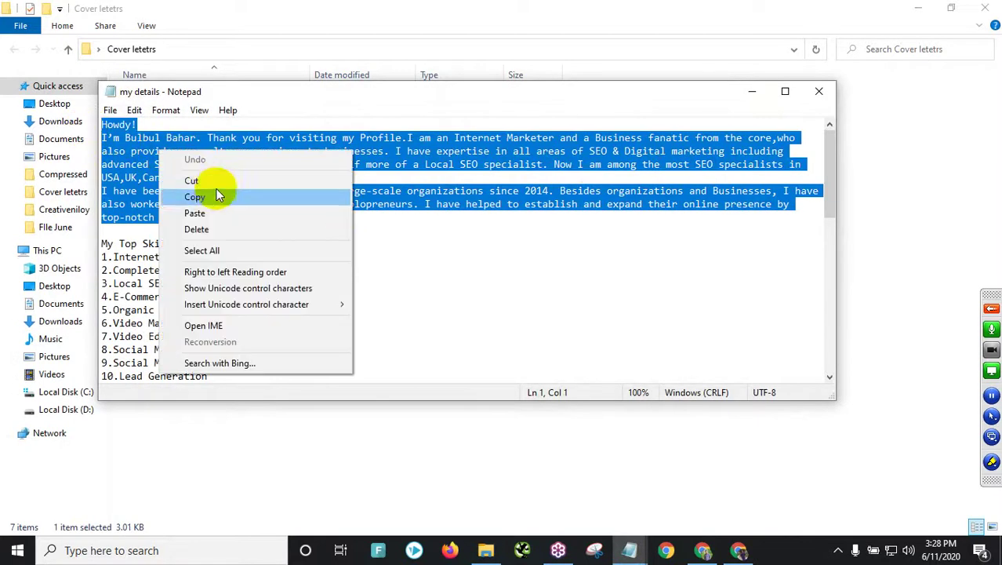
{"action": "left_click", "coordinate": [226, 124]}
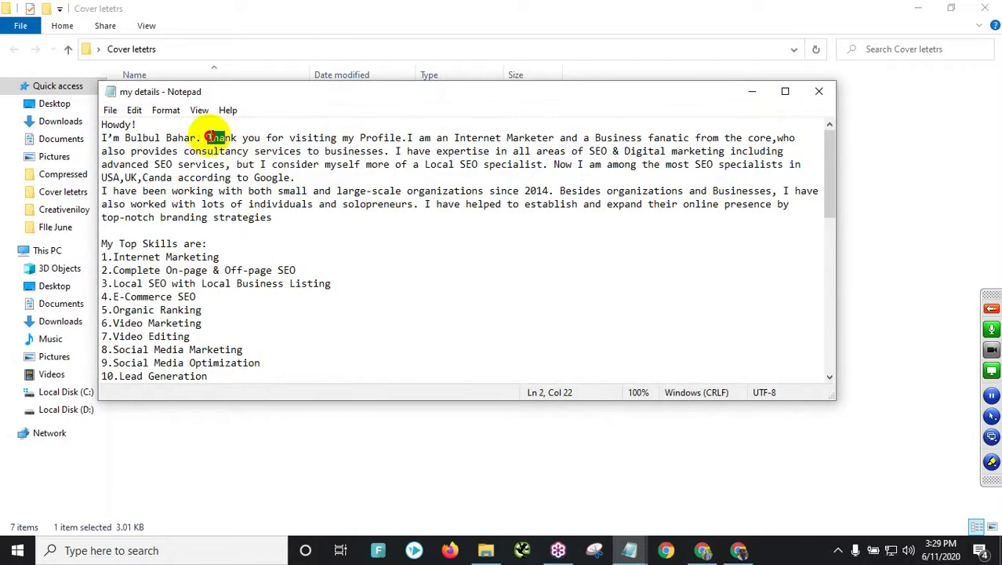
{"action": "left_click_drag", "start_coordinate": [208, 137], "coordinate": [291, 226]}
{"action": "right_click", "coordinate": [298, 195]}
{"action": "left_click", "coordinate": [333, 243]}
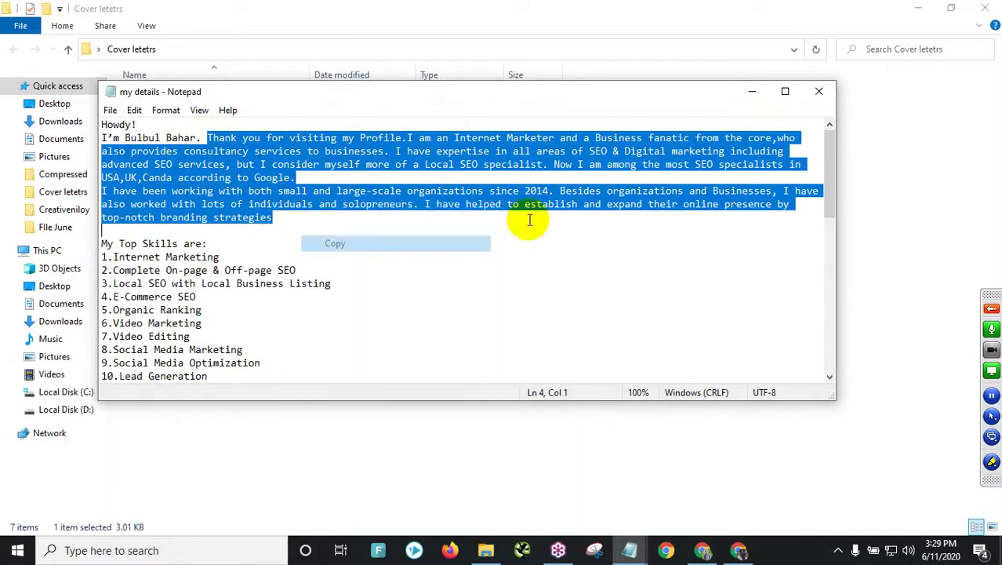
Step: Close the my details file and the folder window, returning to the browser
{"action": "left_click", "coordinate": [819, 91]}
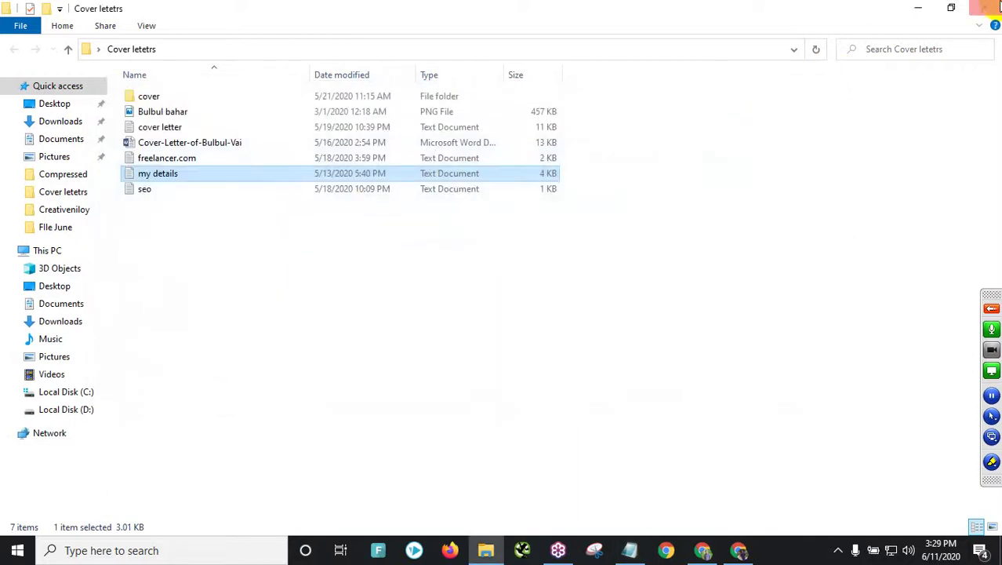
{"action": "left_click", "coordinate": [987, 8]}
{"action": "left_click", "coordinate": [738, 549]}
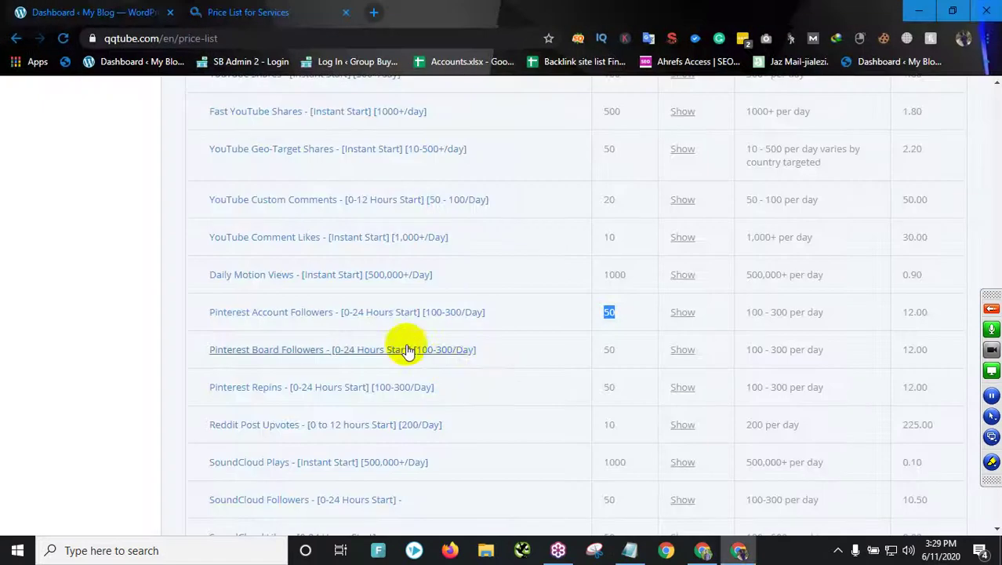
Step: Paste the profile paragraphs into the Instagram Bio and accept the 'Canda' and 'the USA' fixes
{"action": "left_click", "coordinate": [709, 549]}
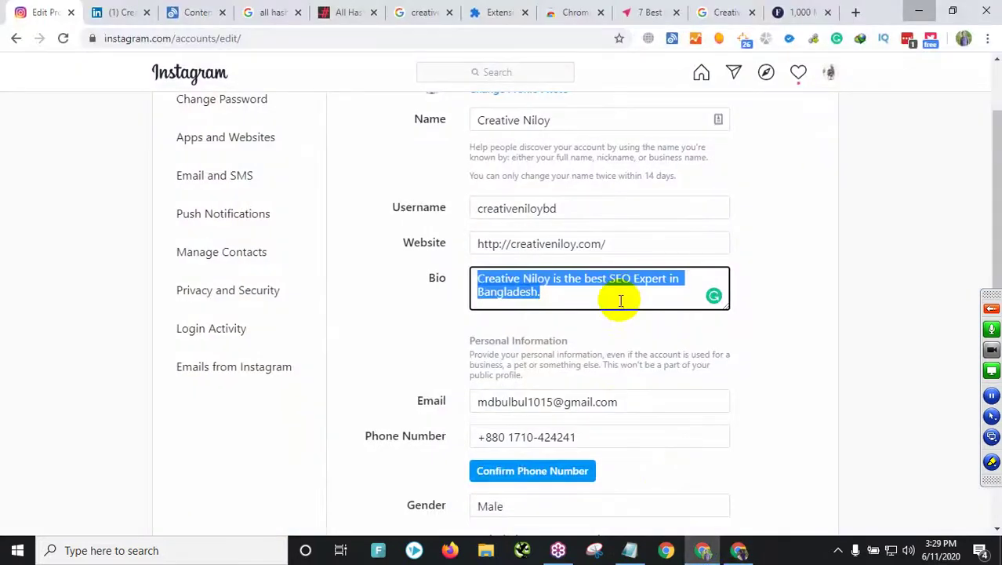
{"action": "key", "text": "ctrl+v"}
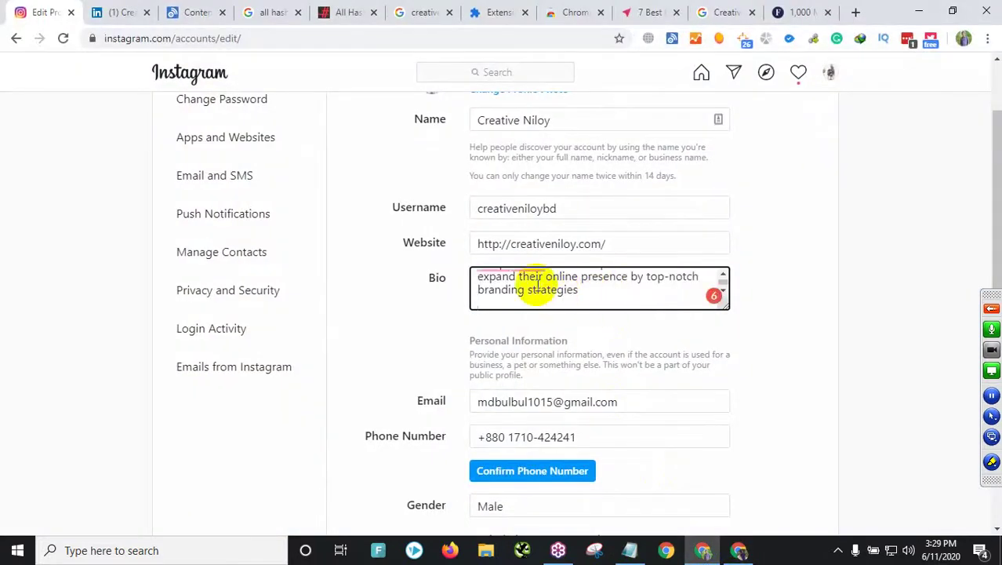
{"action": "scroll", "coordinate": [534, 283], "scroll_direction": "up", "scroll_amount": 3}
{"action": "right_click", "coordinate": [519, 282]}
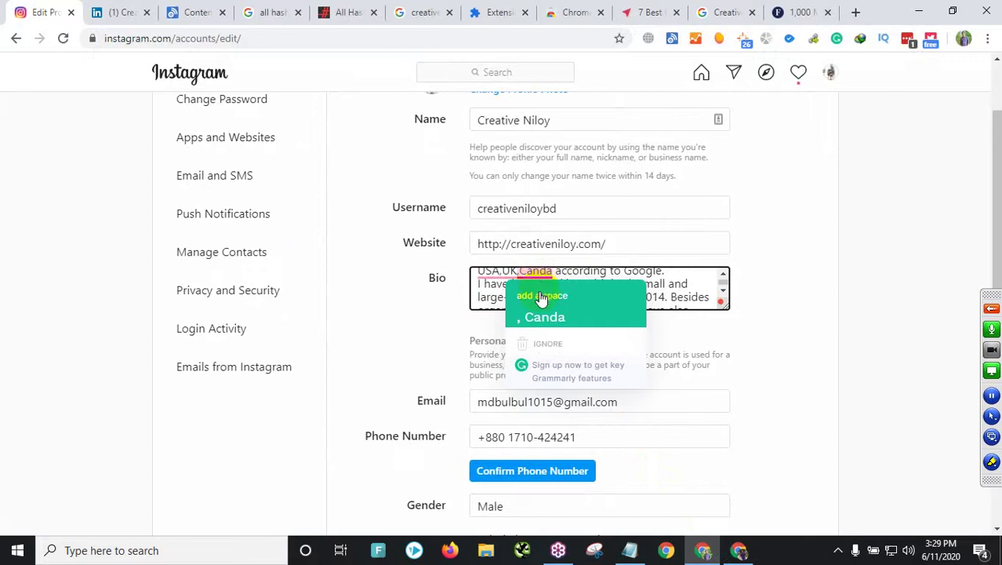
{"action": "left_click", "coordinate": [538, 292]}
{"action": "scroll", "coordinate": [518, 284], "scroll_direction": "up", "scroll_amount": 3}
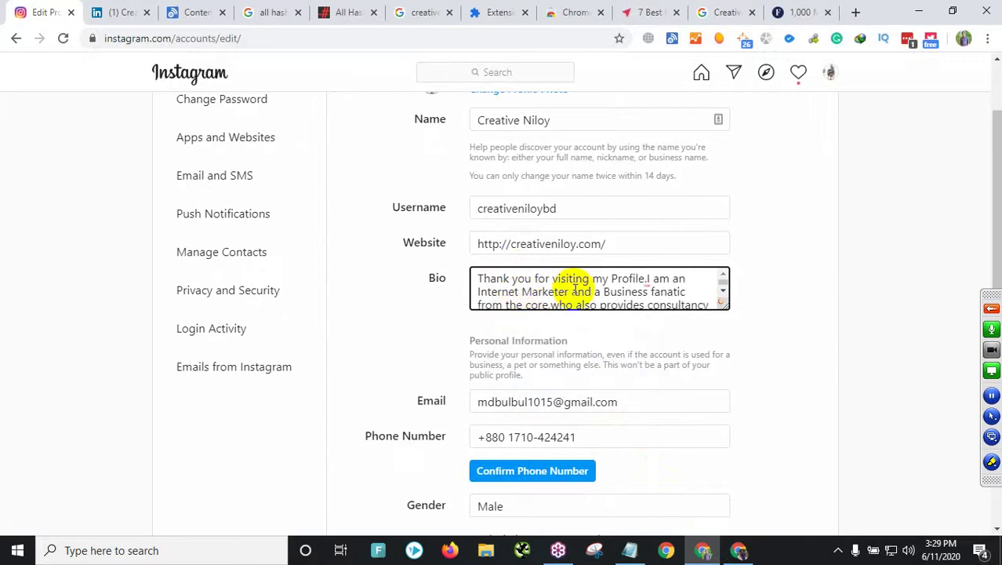
{"action": "scroll", "coordinate": [573, 293], "scroll_direction": "down", "scroll_amount": 3}
{"action": "mouse_move", "coordinate": [681, 307]}
{"action": "left_click", "coordinate": [684, 337]}
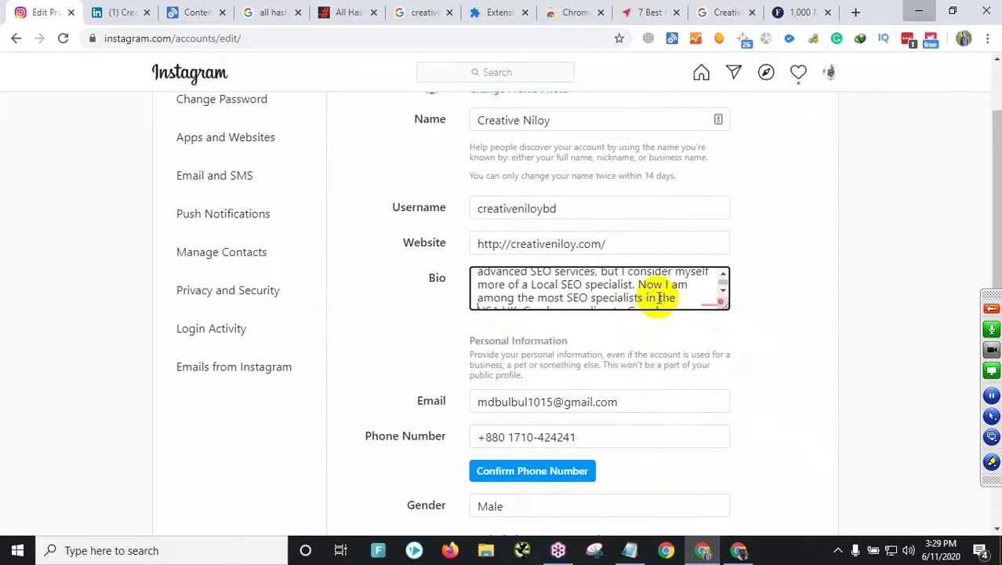
{"action": "left_click", "coordinate": [727, 323]}
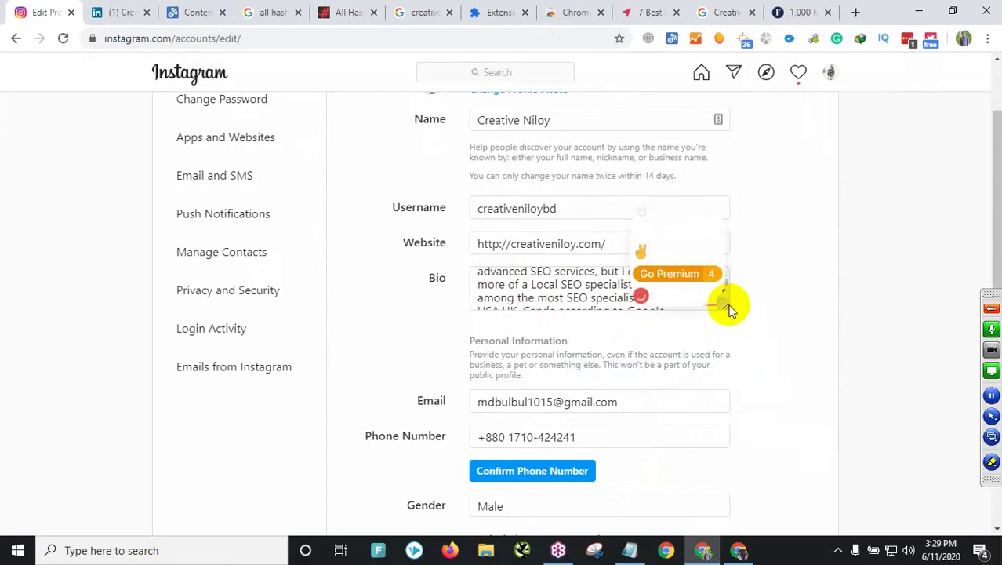
Step: Remove all the bio text from the Bio field and place the caret below the Notepad hashtags
{"action": "mouse_move", "coordinate": [715, 304]}
{"action": "left_click", "coordinate": [549, 298]}
{"action": "scroll", "coordinate": [549, 298], "scroll_direction": "down", "scroll_amount": 3}
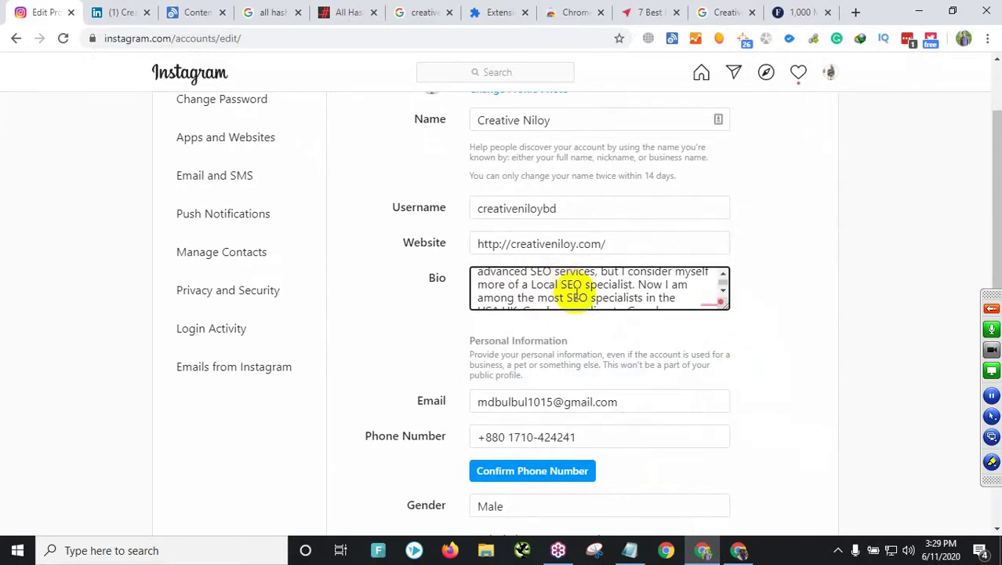
{"action": "left_click", "coordinate": [725, 308]}
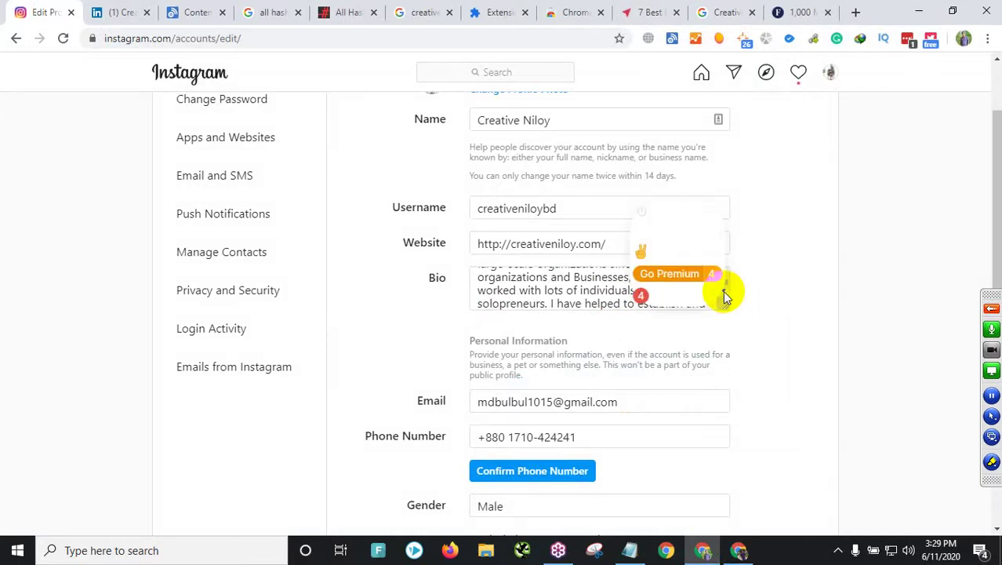
{"action": "left_click", "coordinate": [592, 302]}
{"action": "key", "text": "ctrl+a"}
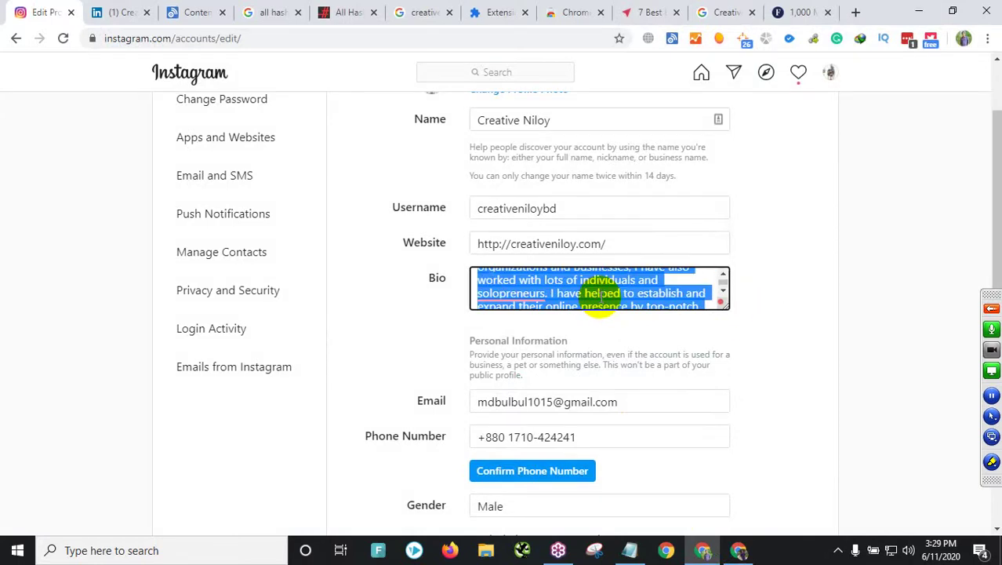
{"action": "key", "text": "Right"}
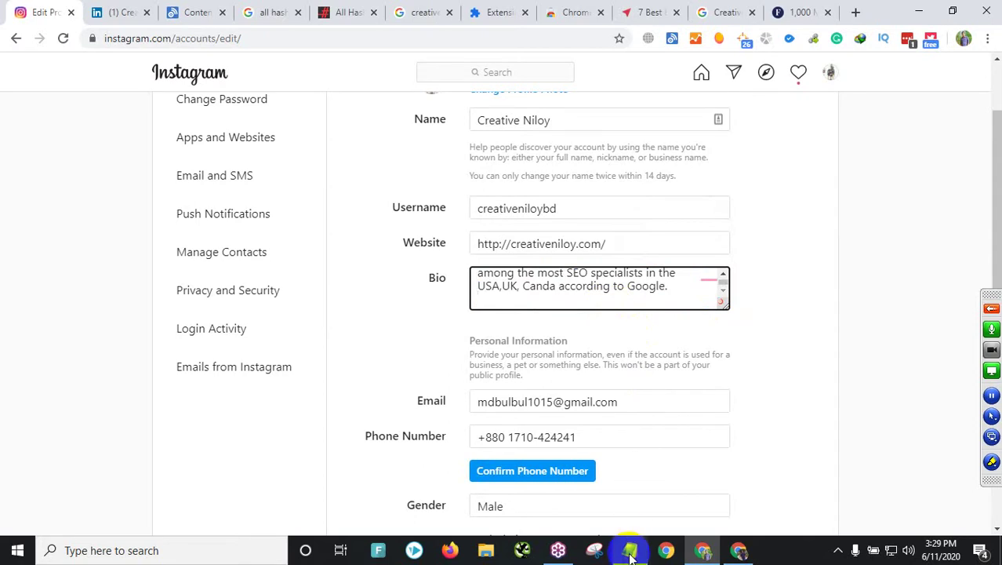
{"action": "key", "text": "ctrl+a"}
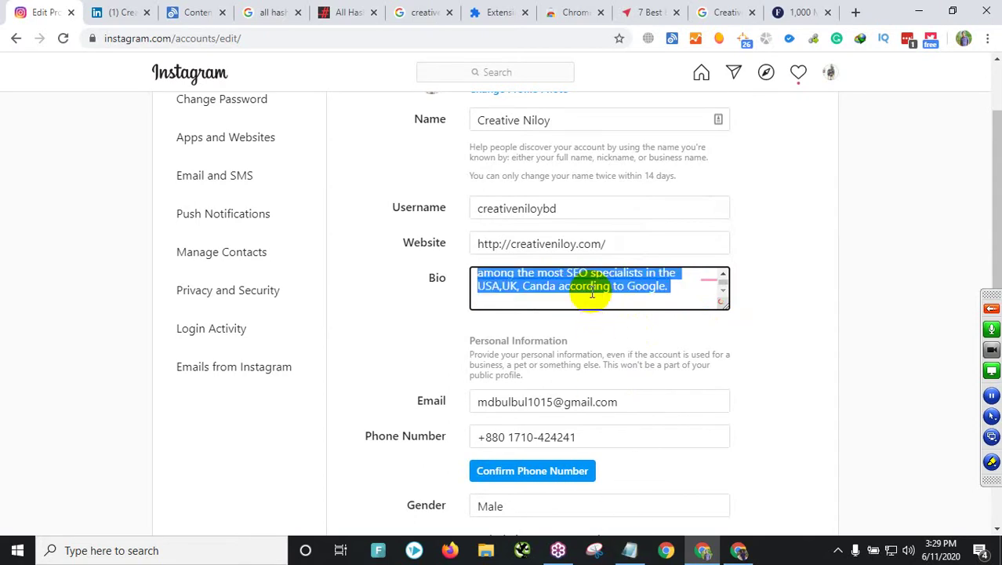
{"action": "scroll", "coordinate": [592, 292], "scroll_direction": "up", "scroll_amount": 2}
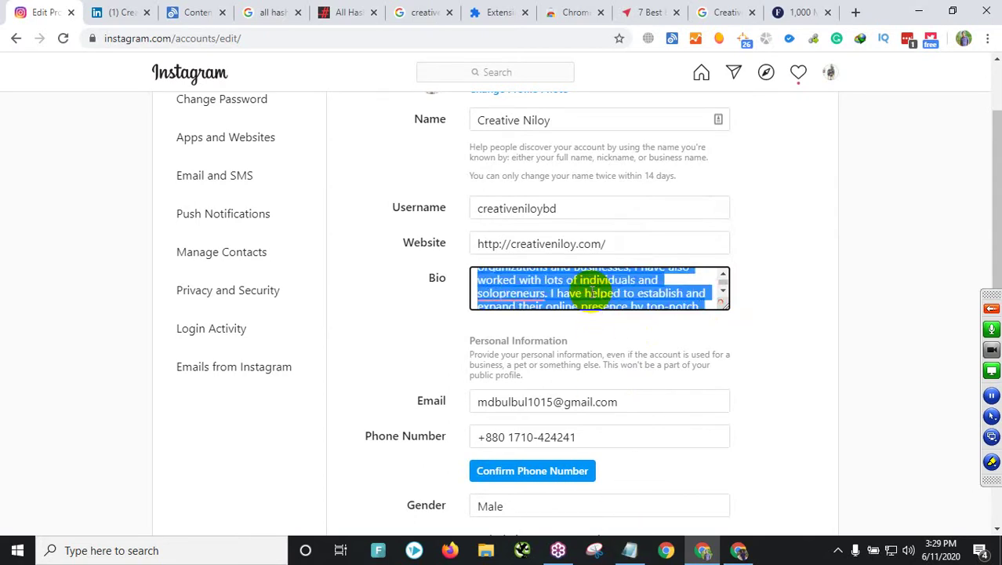
{"action": "key", "text": "BackSpace"}
{"action": "left_click", "coordinate": [629, 550]}
{"action": "left_click", "coordinate": [409, 216]}
Step: Paste the bio into Notepad, add 'and SEO Expert in Bangladesh', and paste it into Bio
{"action": "key", "text": "ctrl+v"}
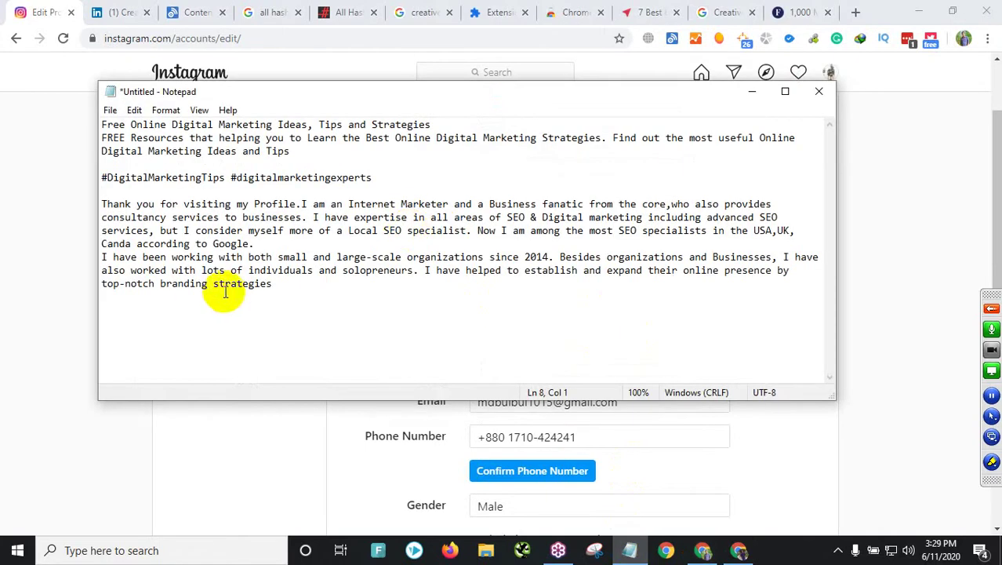
{"action": "left_click", "coordinate": [371, 218]}
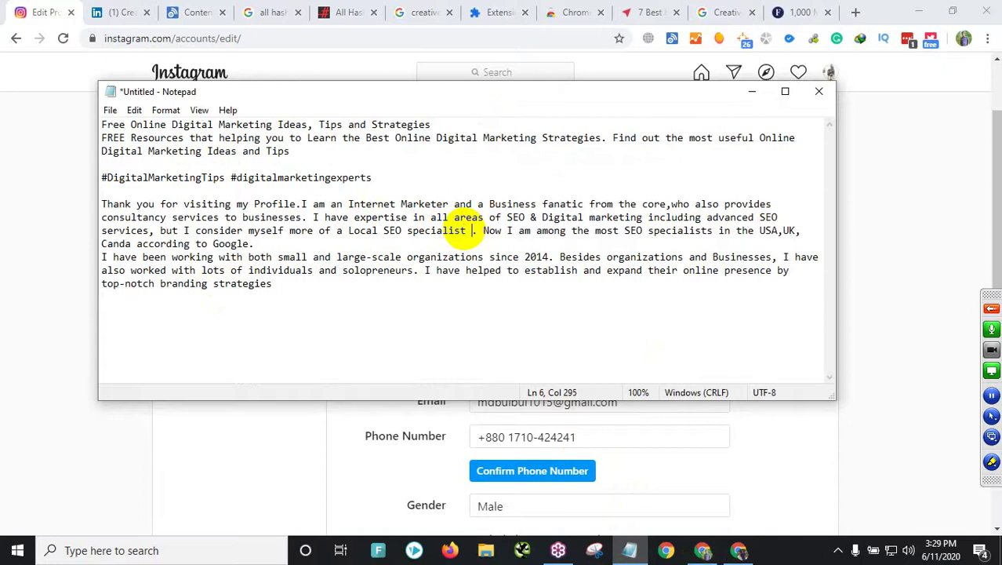
{"action": "type", "text": "and "}
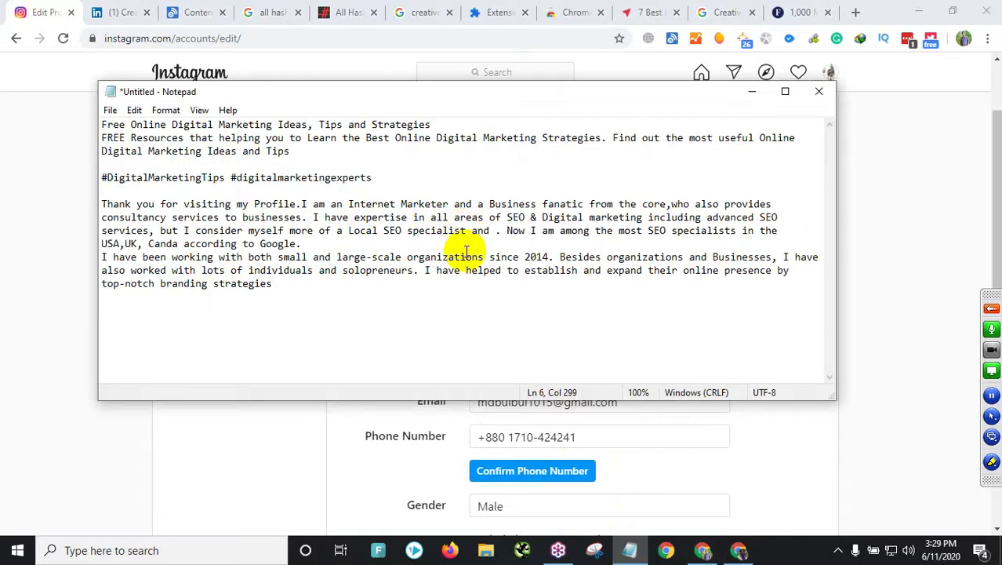
{"action": "type", "text": "SEO Expert"}
{"action": "type", "text": "in Bangl"}
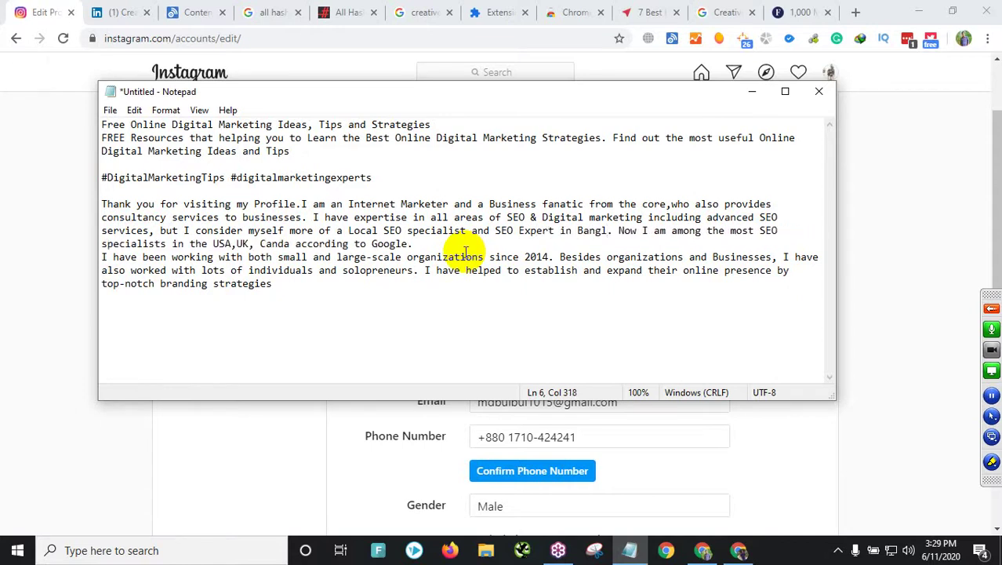
{"action": "type", "text": "adesh"}
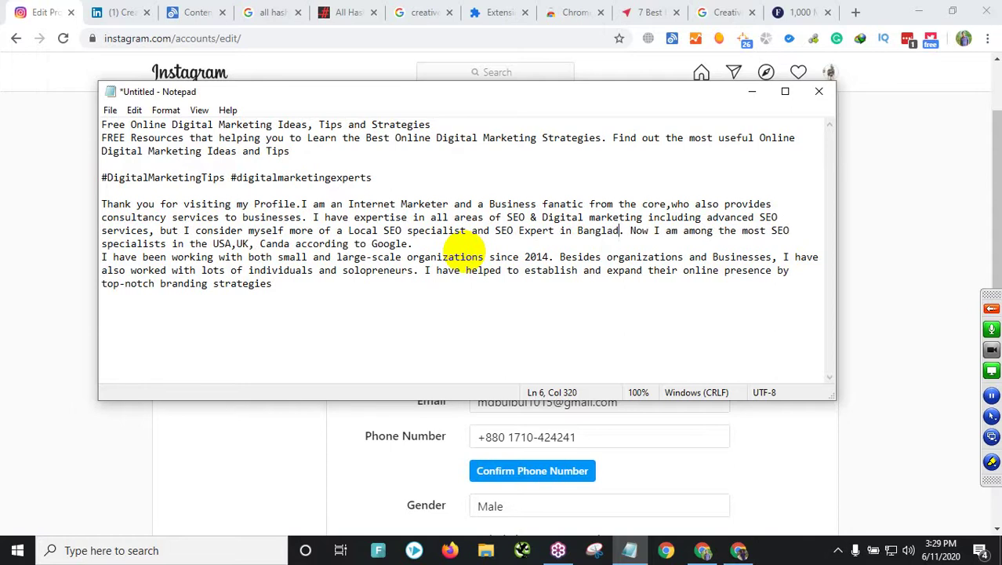
{"action": "left_click_drag", "start_coordinate": [313, 298], "coordinate": [85, 193]}
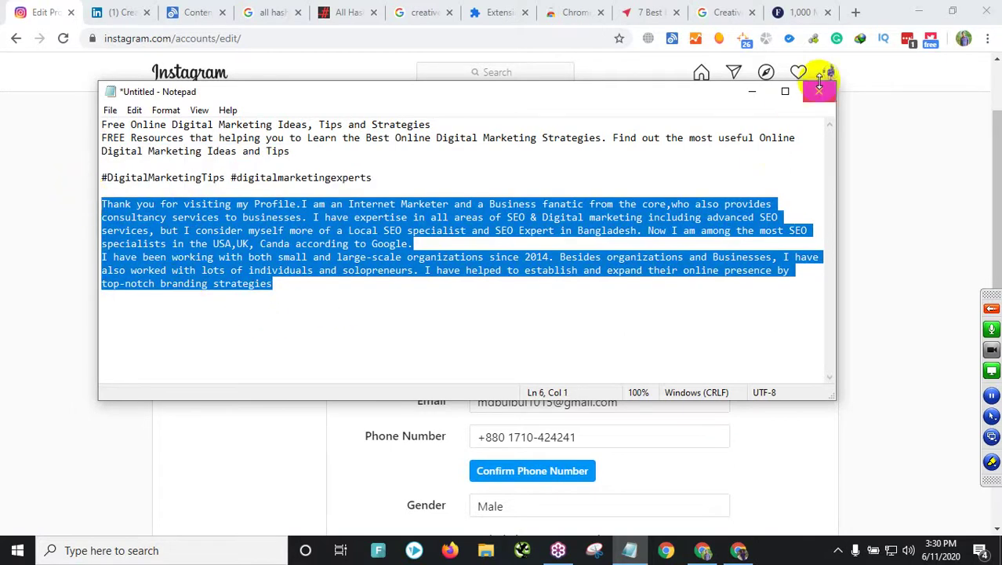
{"action": "left_click", "coordinate": [751, 91]}
{"action": "key", "text": "ctrl+v"}
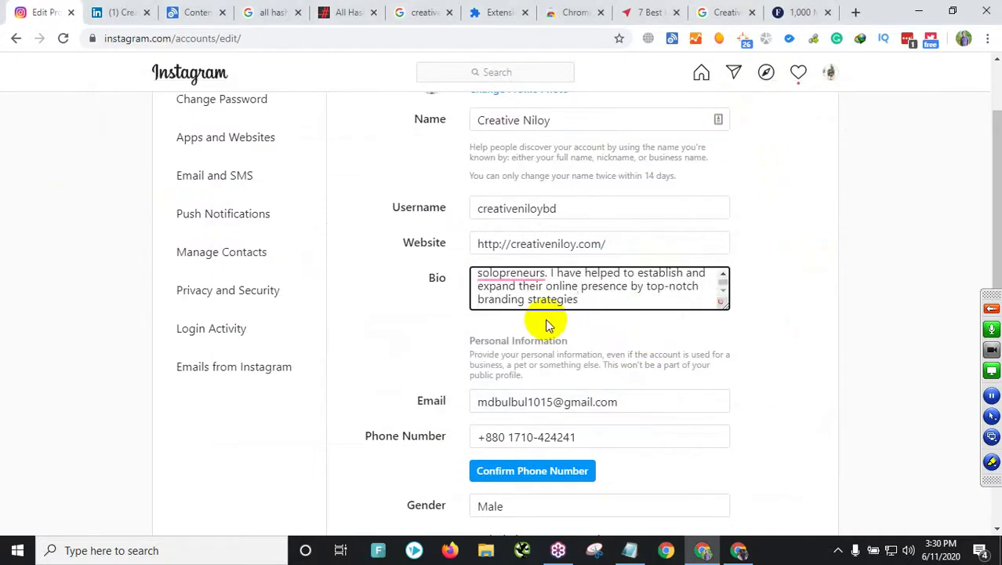
{"action": "left_click", "coordinate": [503, 273]}
{"action": "left_click", "coordinate": [655, 285]}
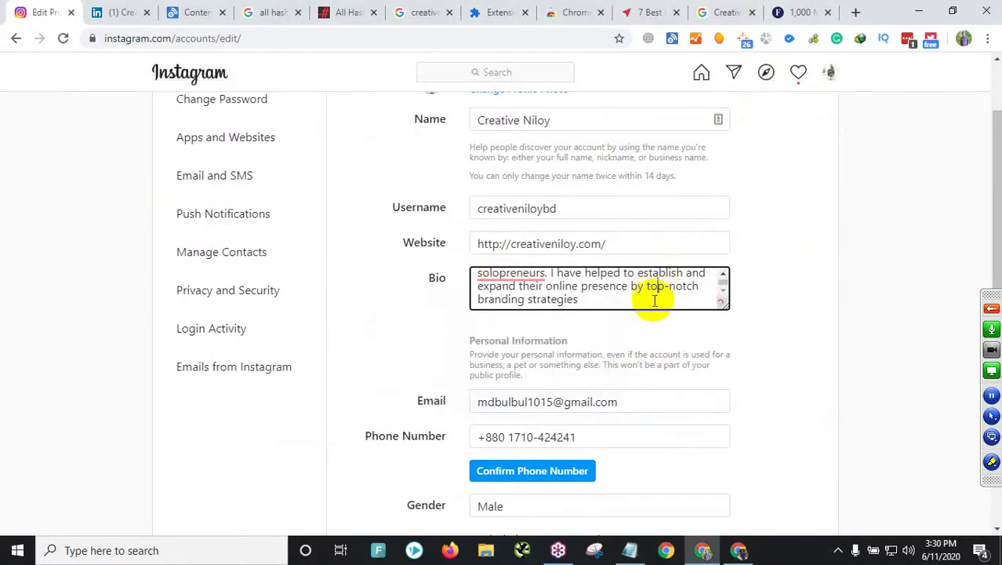
{"action": "scroll", "coordinate": [627, 355], "scroll_direction": "down", "scroll_amount": 1}
{"action": "scroll", "coordinate": [644, 354], "scroll_direction": "down", "scroll_amount": 2}
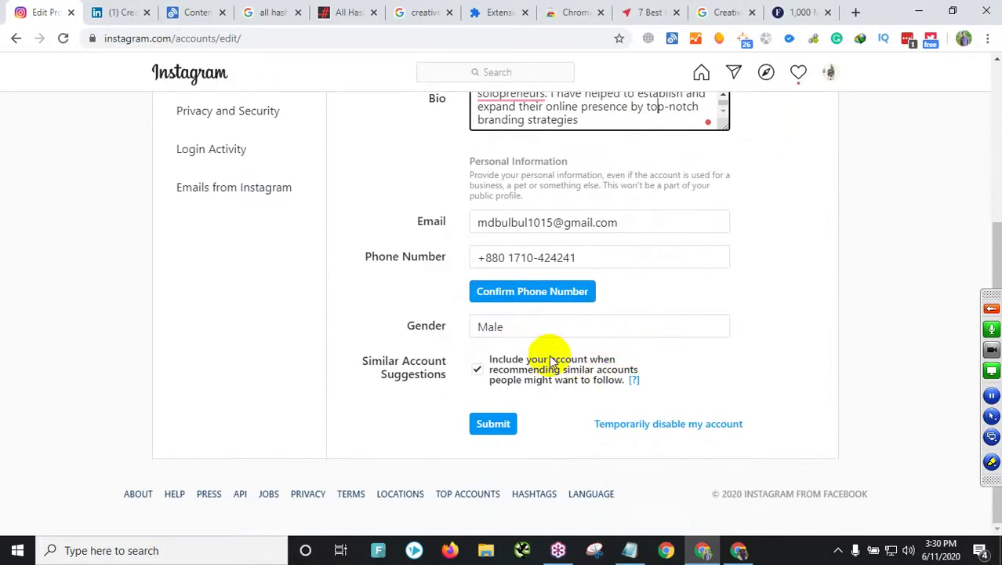
{"action": "scroll", "coordinate": [552, 362], "scroll_direction": "up", "scroll_amount": 3}
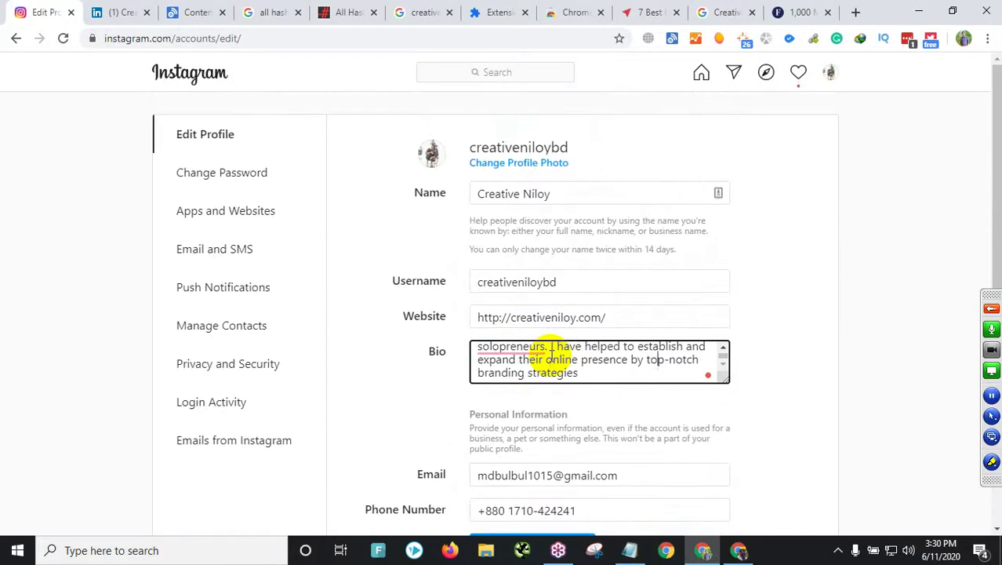
{"action": "left_click_drag", "start_coordinate": [620, 317], "coordinate": [441, 319]}
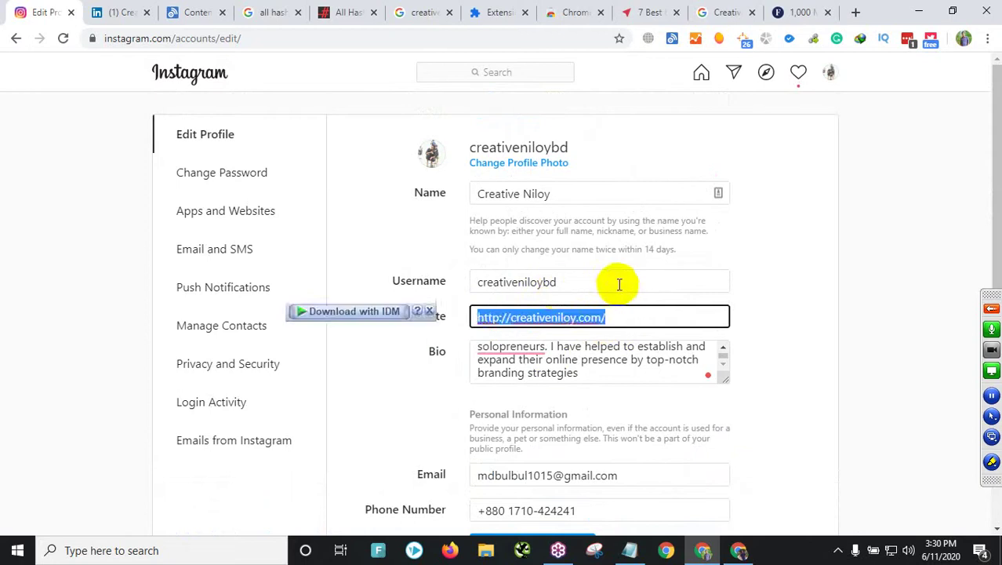
{"action": "left_click_drag", "start_coordinate": [610, 286], "coordinate": [425, 284]}
{"action": "left_click_drag", "start_coordinate": [582, 195], "coordinate": [392, 197]}
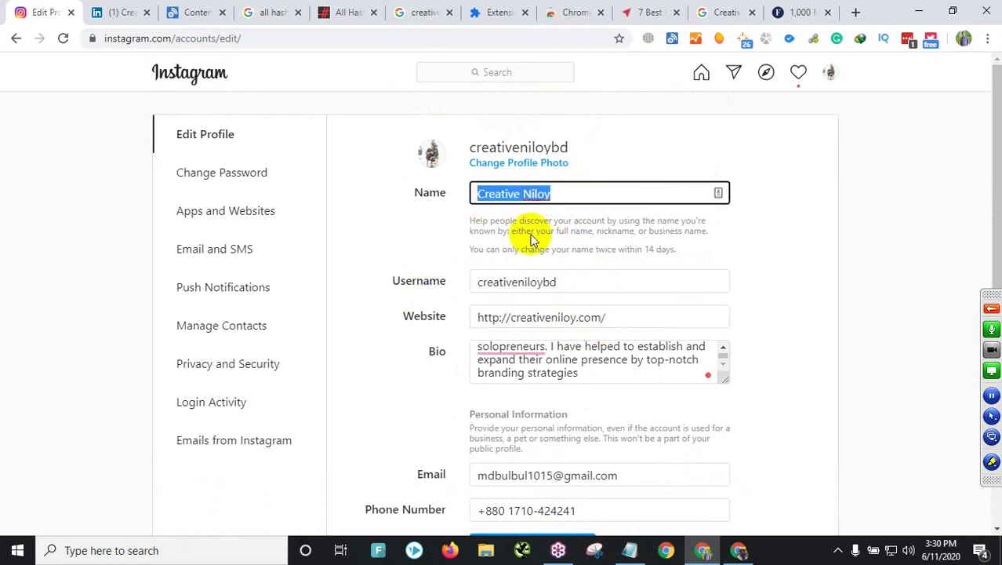
{"action": "left_click", "coordinate": [817, 242]}
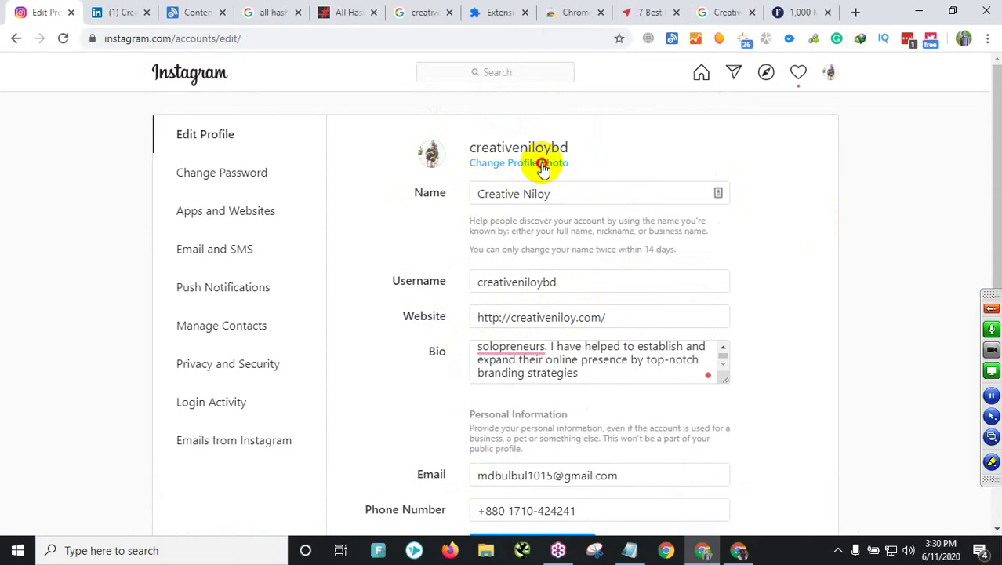
Step: Upload DSC_0598 from Final Images > My image as the new profile photo
{"action": "left_click", "coordinate": [541, 164]}
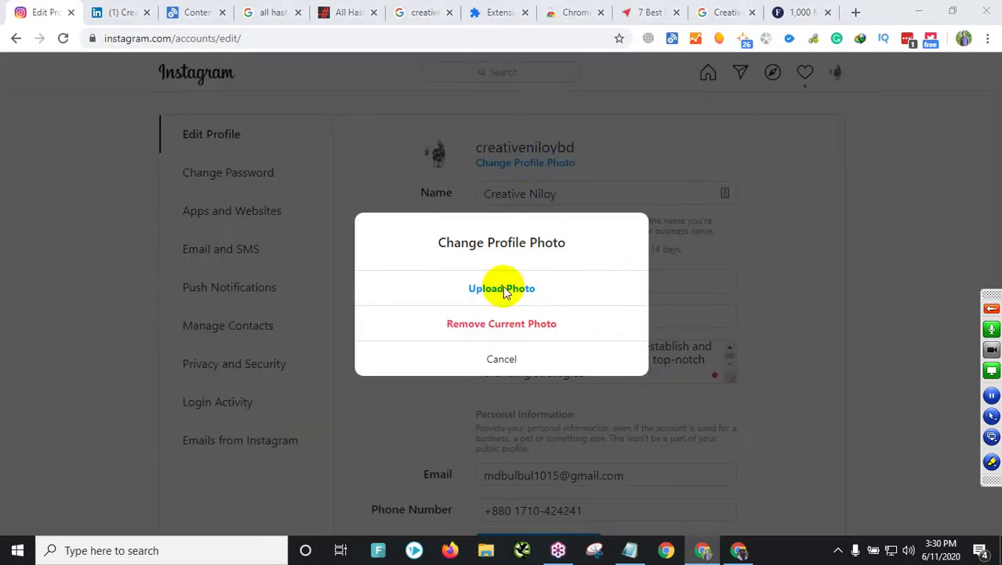
{"action": "left_click", "coordinate": [506, 289]}
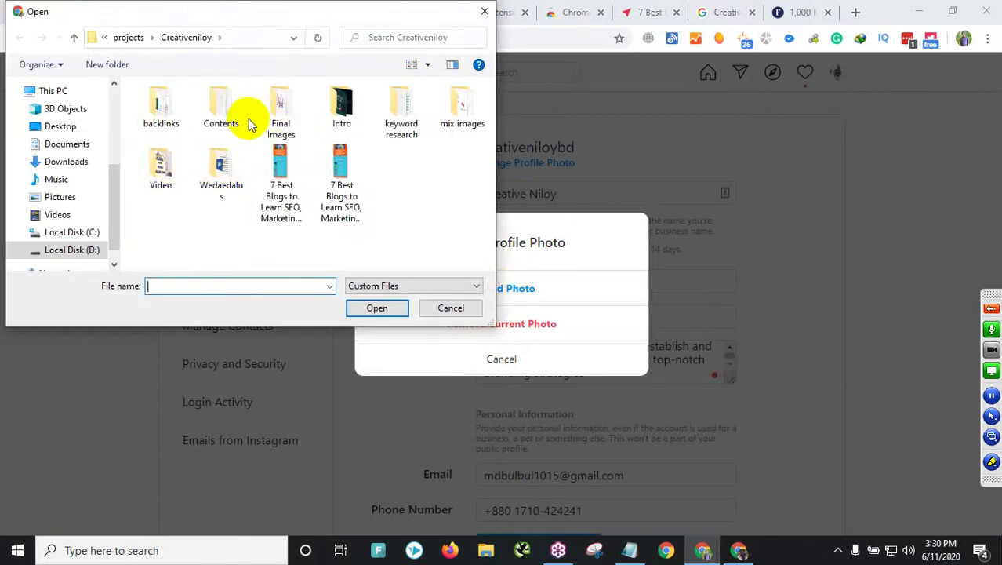
{"action": "left_click", "coordinate": [283, 127]}
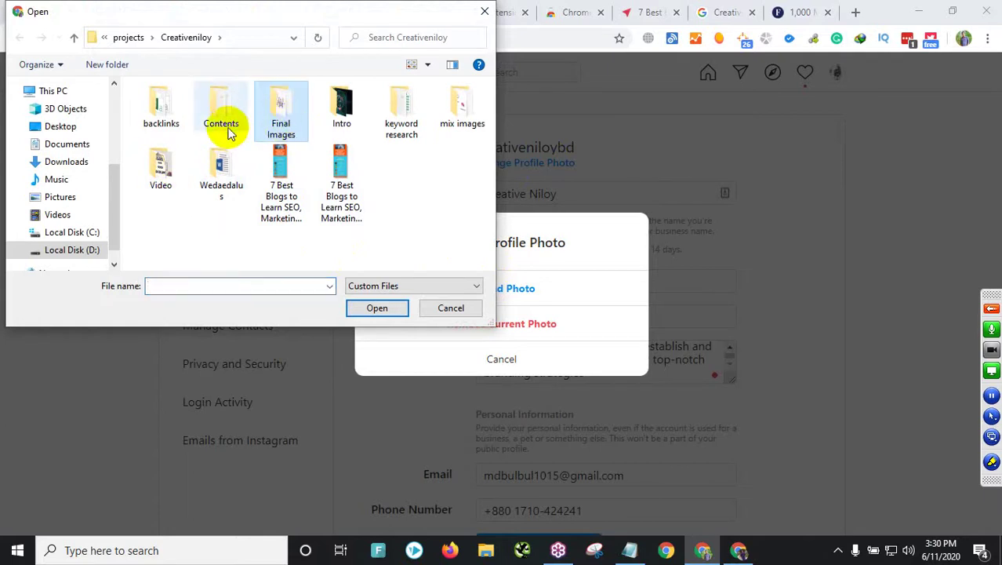
{"action": "left_click", "coordinate": [220, 124]}
{"action": "double_click", "coordinate": [281, 116]}
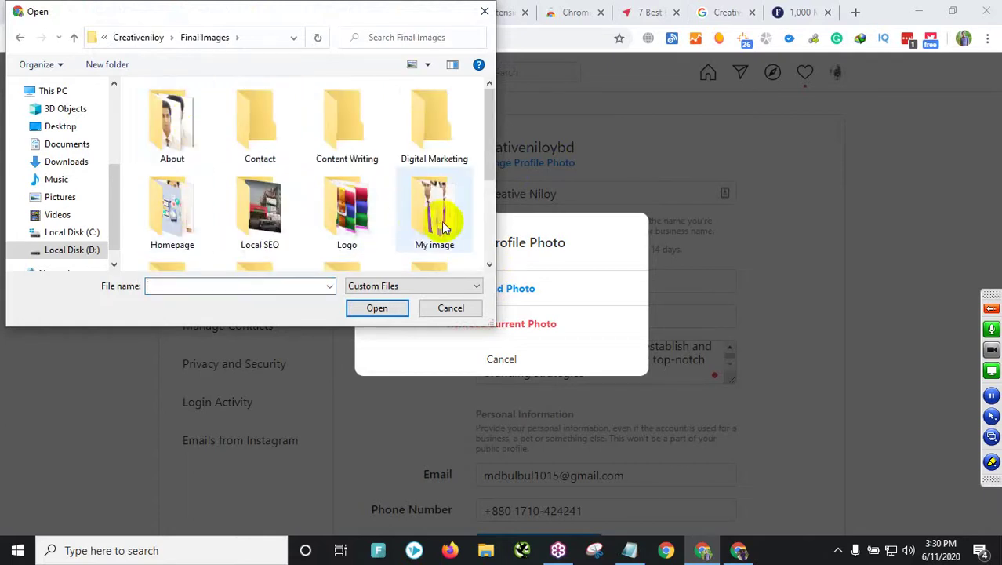
{"action": "double_click", "coordinate": [440, 225]}
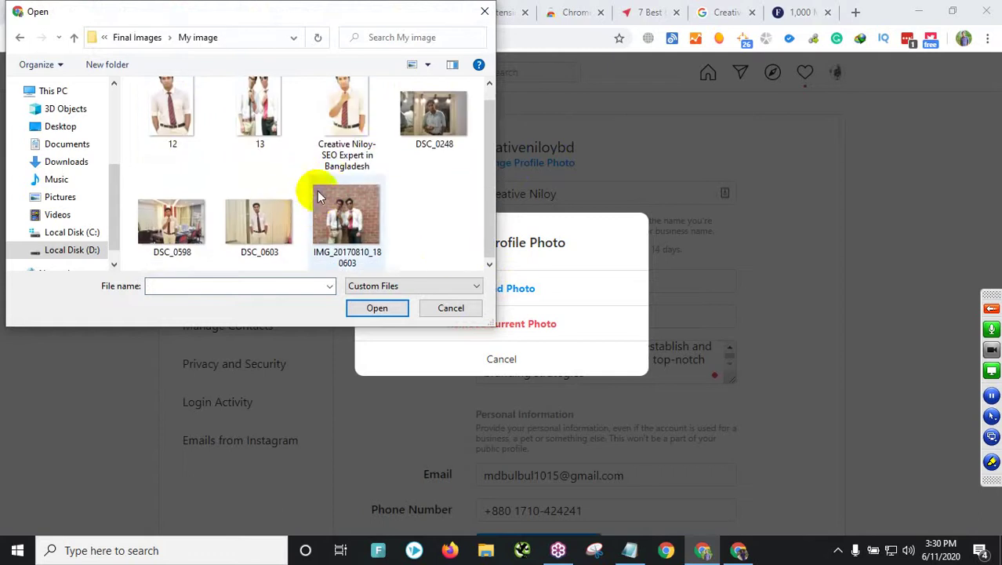
{"action": "left_click", "coordinate": [177, 233]}
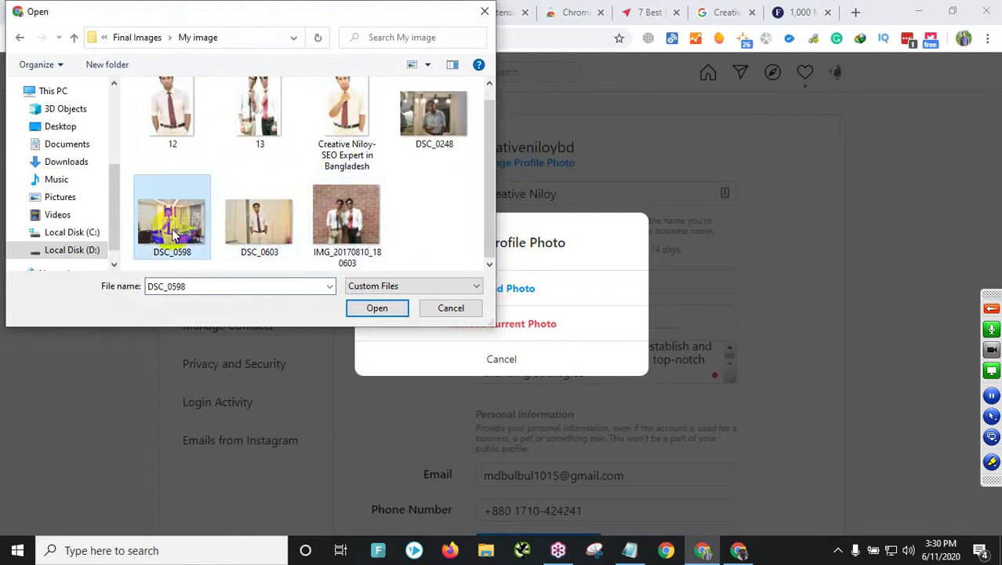
{"action": "left_click", "coordinate": [377, 307]}
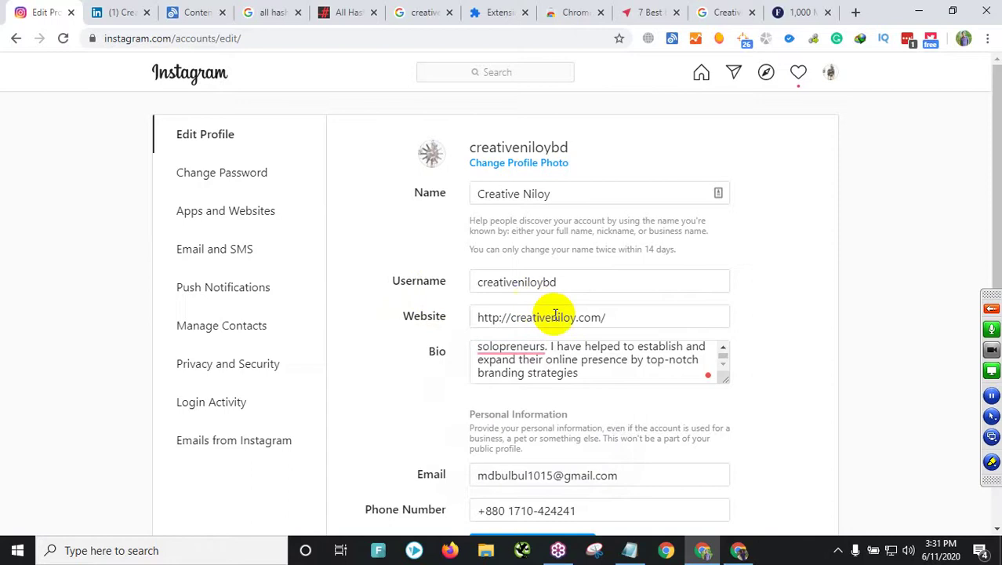
Step: Follow back the newest follower from the activity notifications
{"action": "scroll", "coordinate": [518, 322], "scroll_direction": "down", "scroll_amount": 3}
{"action": "scroll", "coordinate": [521, 331], "scroll_direction": "up", "scroll_amount": 2}
{"action": "scroll", "coordinate": [523, 332], "scroll_direction": "up", "scroll_amount": 1}
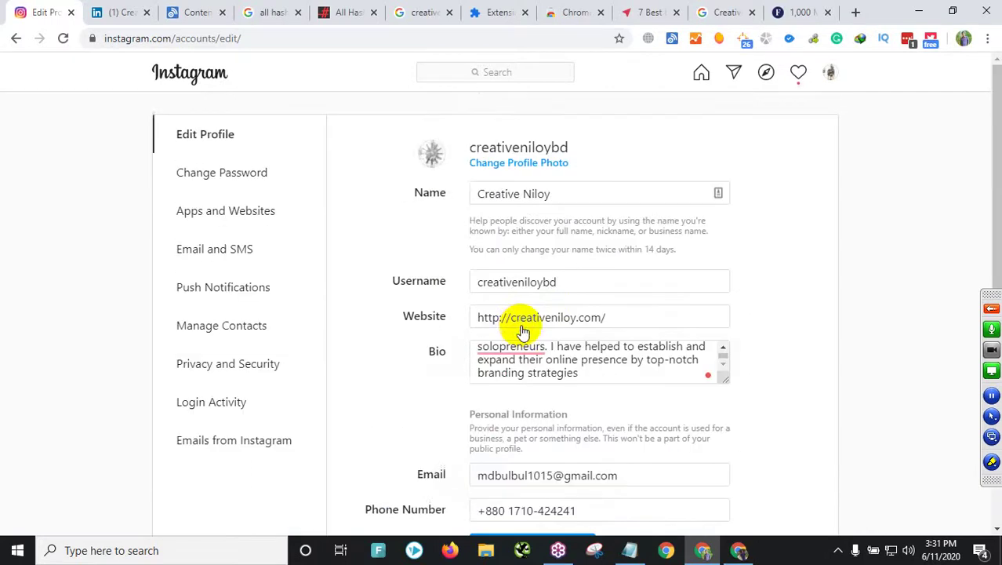
{"action": "left_click", "coordinate": [798, 73]}
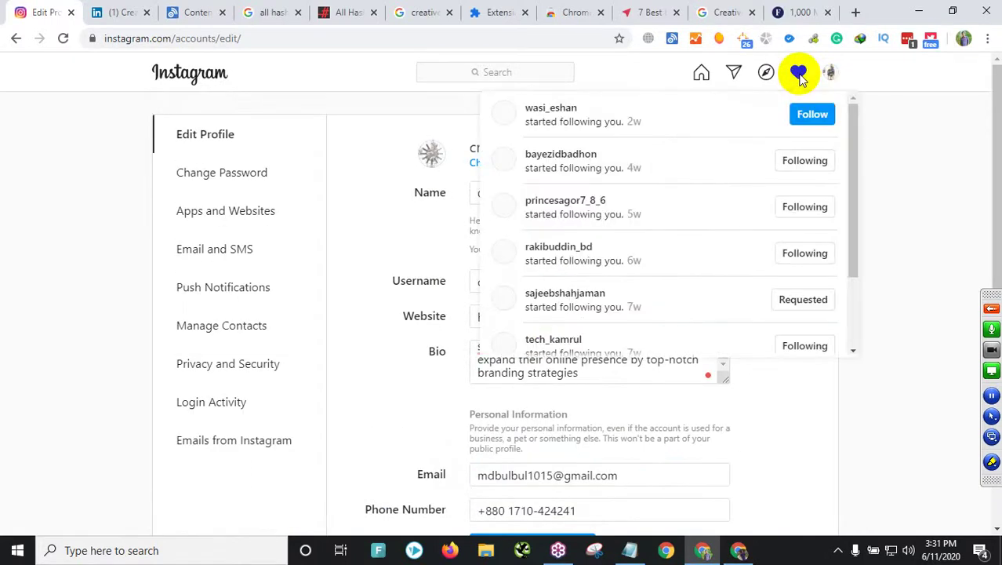
{"action": "left_click", "coordinate": [809, 116]}
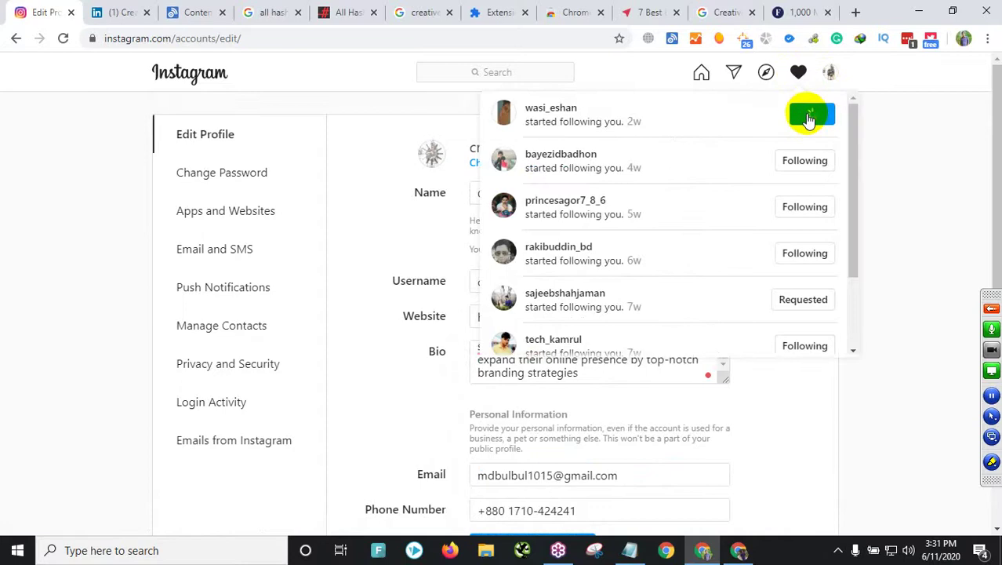
{"action": "left_click", "coordinate": [912, 112]}
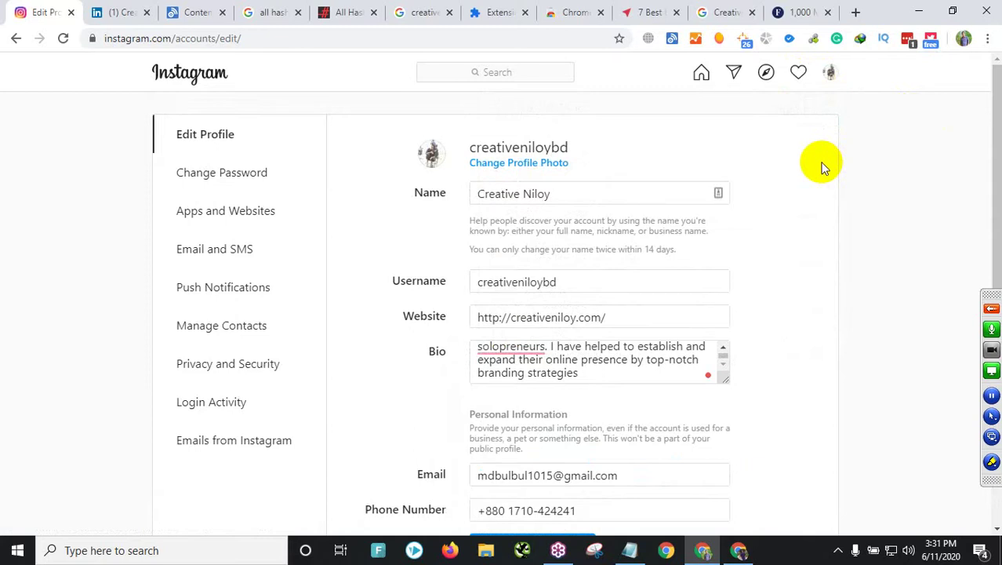
Step: Scroll the Edit Profile form to review the 150-character bio rejection notice
{"action": "scroll", "coordinate": [372, 292], "scroll_direction": "down", "scroll_amount": 3}
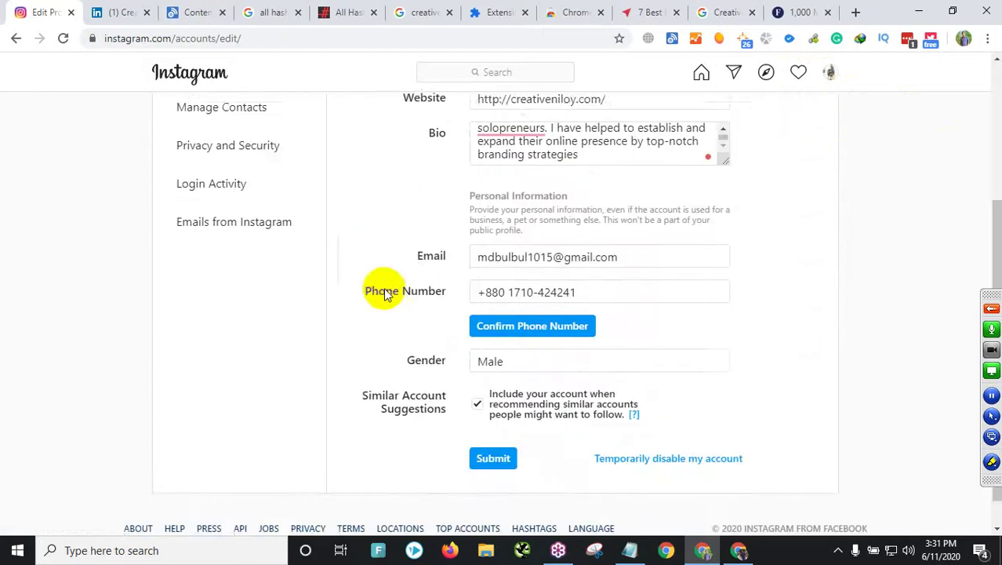
{"action": "scroll", "coordinate": [566, 361], "scroll_direction": "up", "scroll_amount": 5}
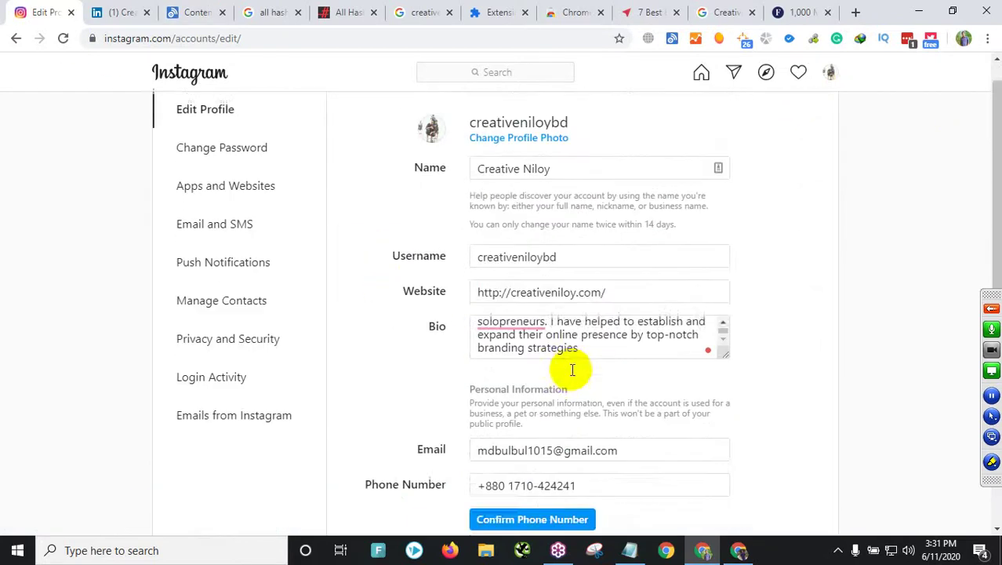
{"action": "scroll", "coordinate": [567, 361], "scroll_direction": "down", "scroll_amount": 5}
{"action": "scroll", "coordinate": [366, 357], "scroll_direction": "up", "scroll_amount": 3}
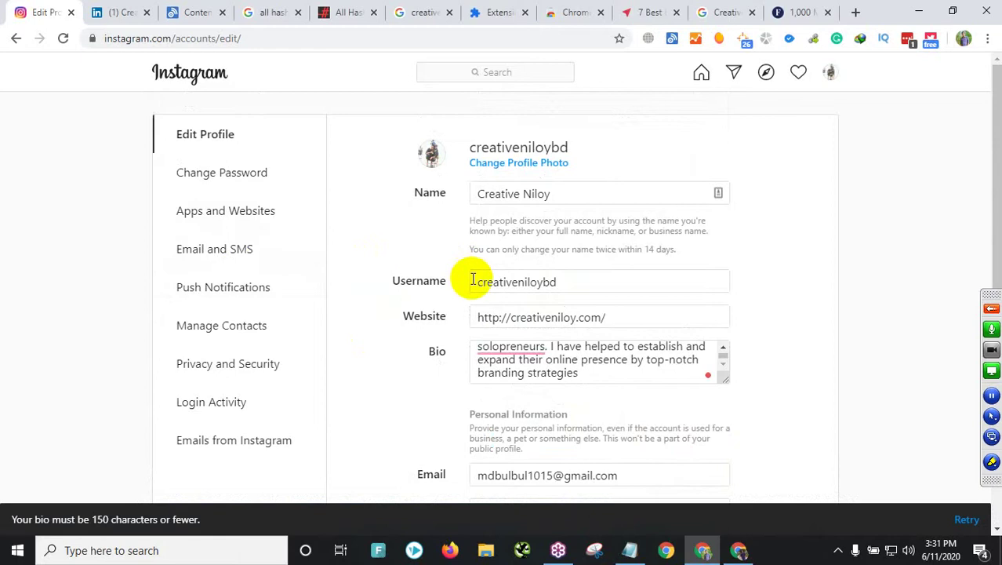
Step: Copy the over-long bio text and clear it from the Bio field
{"action": "scroll", "coordinate": [496, 328], "scroll_direction": "down", "scroll_amount": 2}
{"action": "left_click_drag", "start_coordinate": [595, 231], "coordinate": [428, 174]}
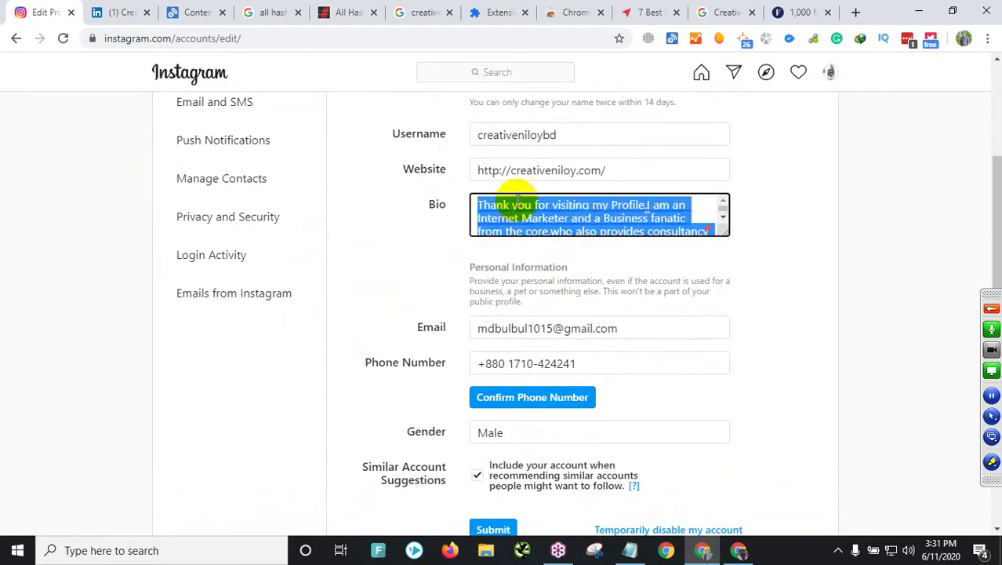
{"action": "right_click", "coordinate": [574, 213]}
{"action": "left_click", "coordinate": [622, 259]}
{"action": "key", "text": "BackSpace"}
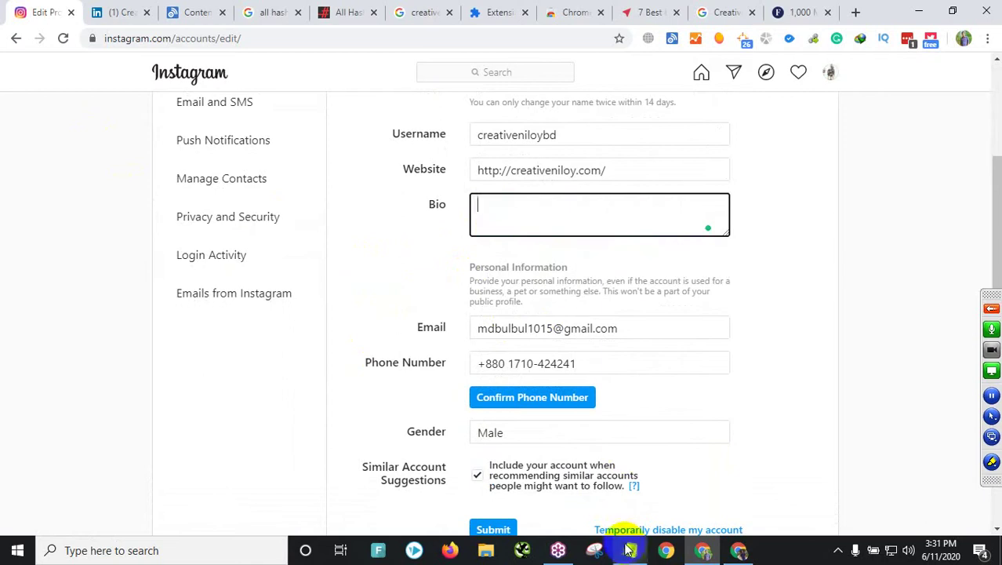
Step: Check the Notepad notes, minimise Notepad, and open a new browser tab
{"action": "left_click", "coordinate": [630, 550]}
{"action": "right_click", "coordinate": [442, 223]}
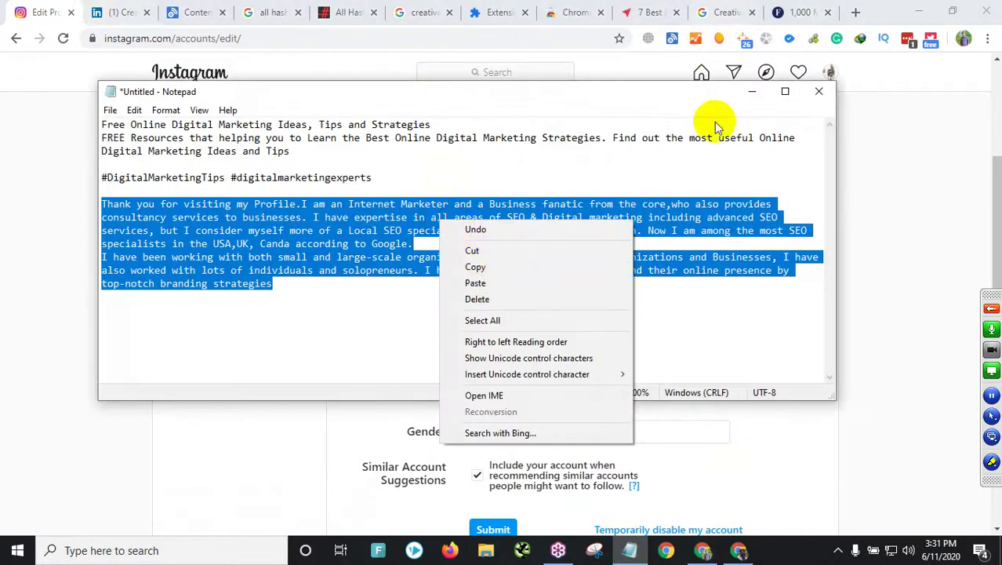
{"action": "left_click", "coordinate": [752, 91]}
{"action": "left_click", "coordinate": [812, 12]}
{"action": "left_click", "coordinate": [852, 15]}
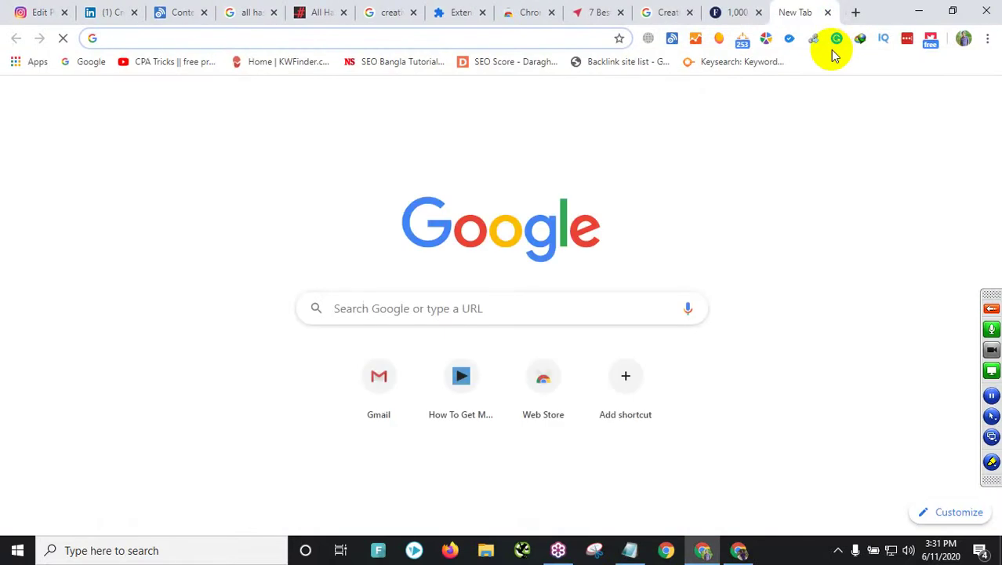
Step: Load Pinterest by typing 'pin' and go to the account's profile page
{"action": "type", "text": "pin"}
{"action": "key", "text": "Return"}
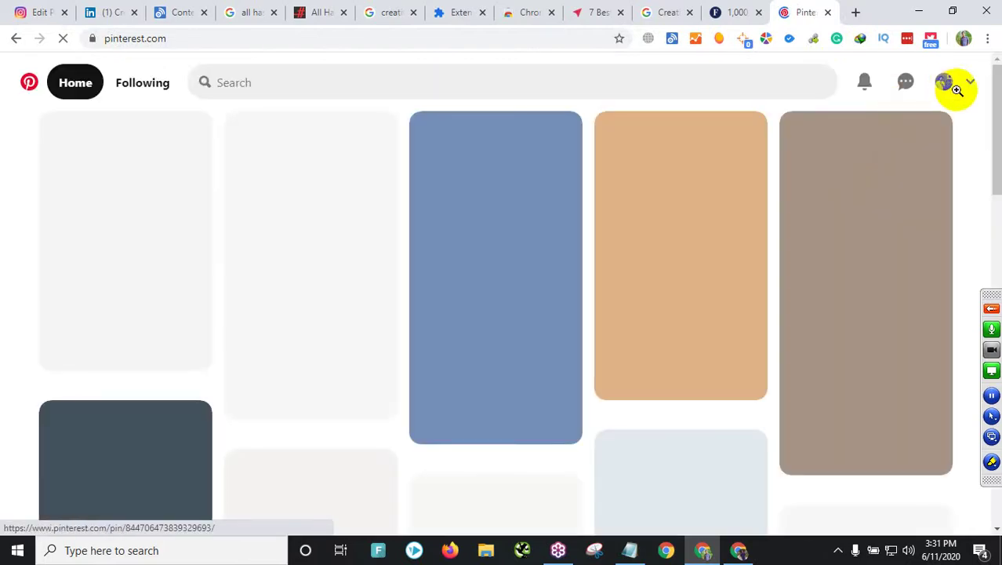
{"action": "left_click", "coordinate": [949, 84]}
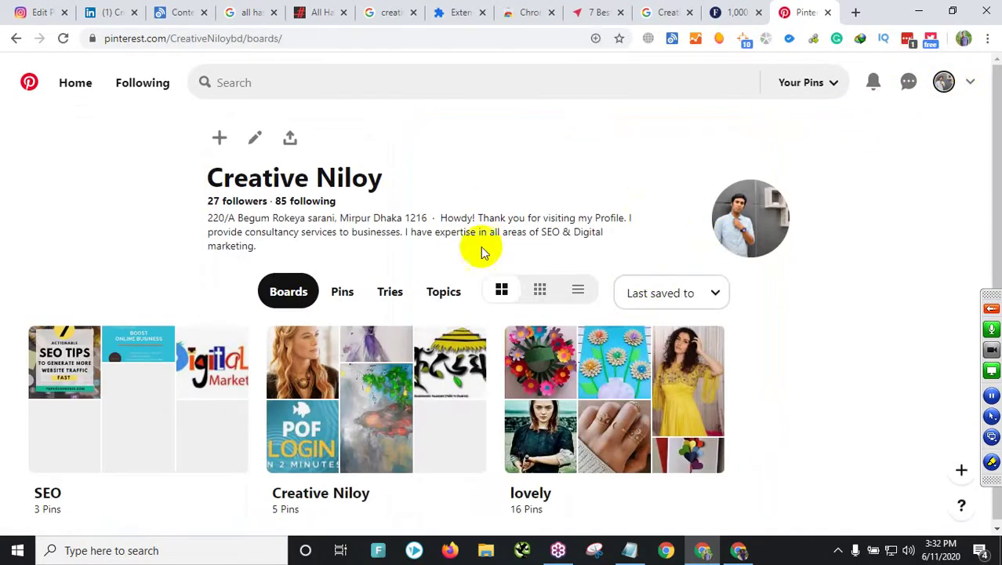
{"action": "left_click", "coordinate": [943, 83]}
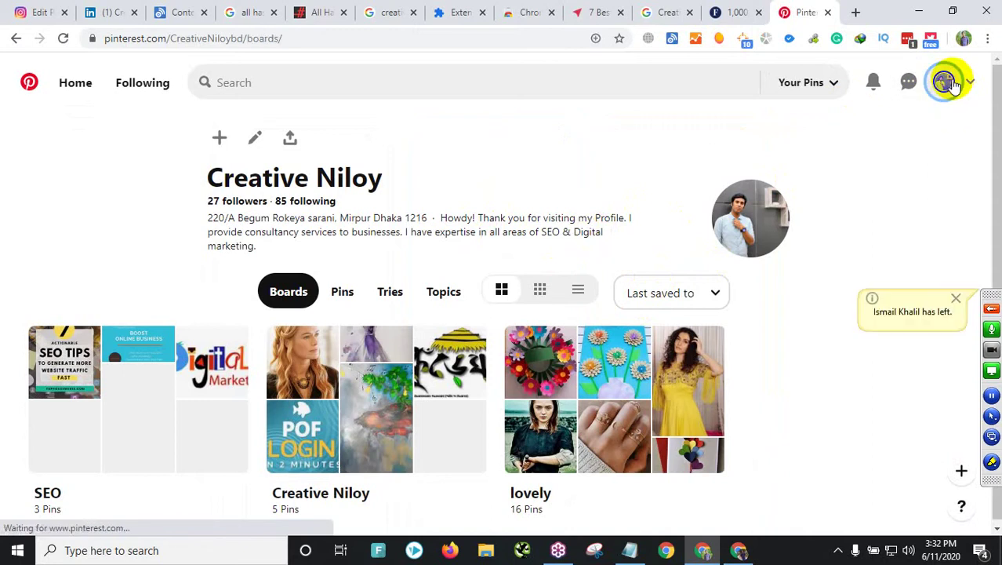
{"action": "left_click", "coordinate": [962, 92]}
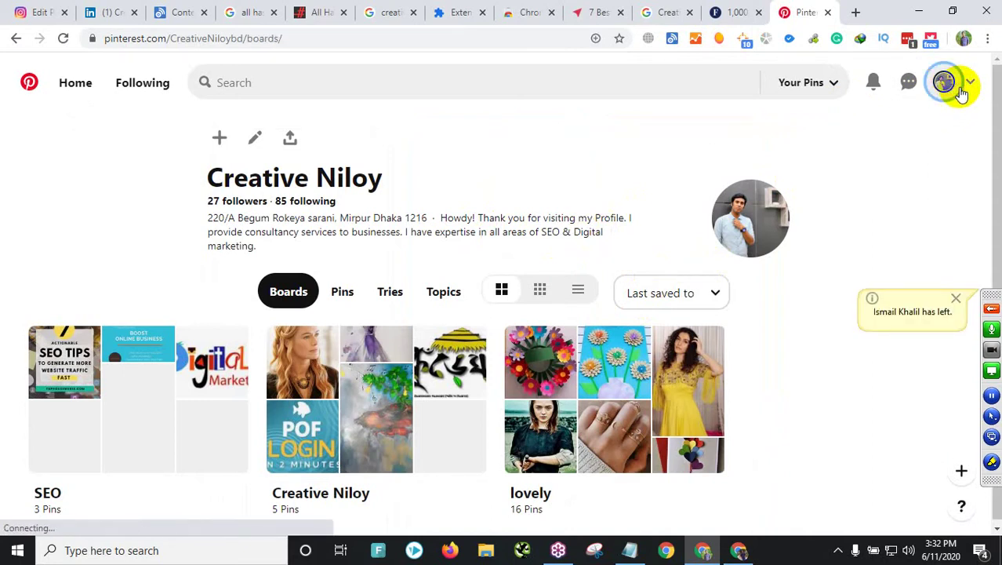
Step: Open Pinterest account settings and select the full About your profile text
{"action": "left_click", "coordinate": [969, 84]}
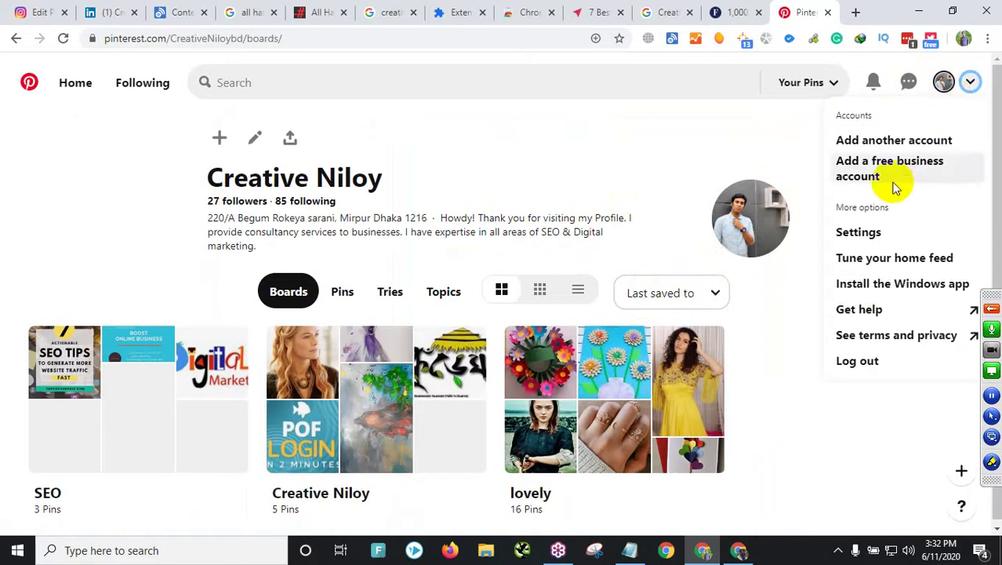
{"action": "left_click", "coordinate": [850, 235]}
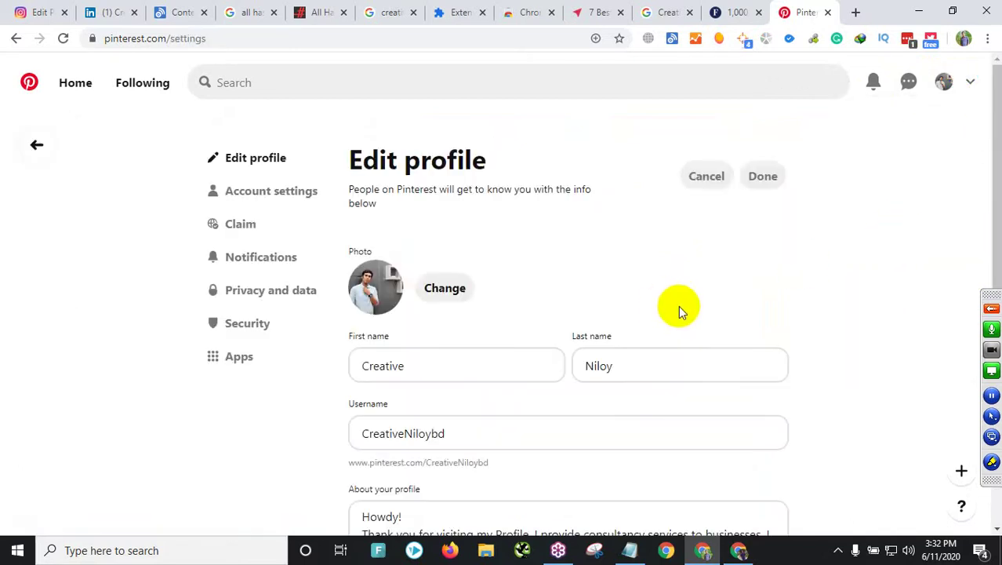
{"action": "scroll", "coordinate": [470, 416], "scroll_direction": "down", "scroll_amount": 2}
{"action": "left_click_drag", "start_coordinate": [645, 420], "coordinate": [336, 382]}
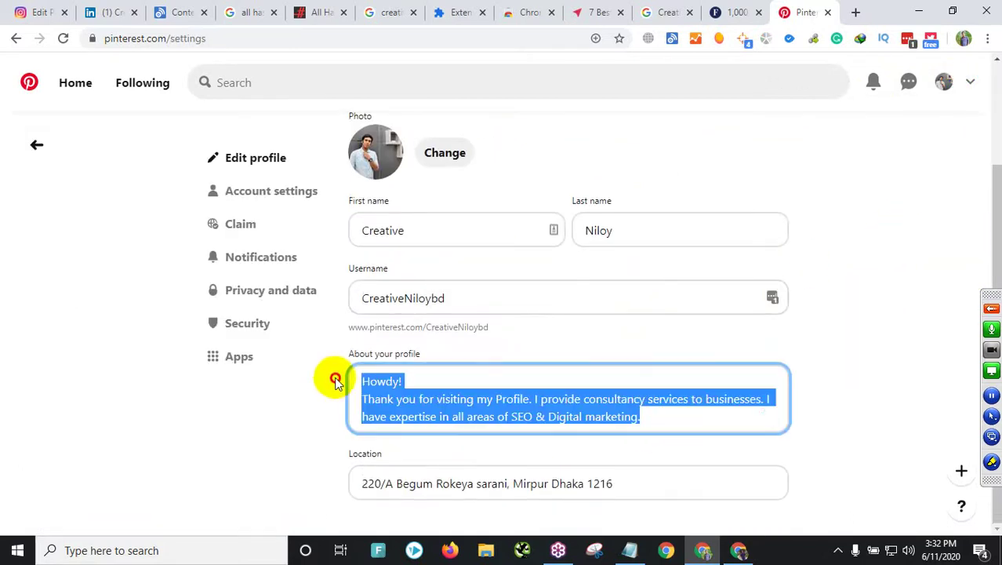
{"action": "left_click", "coordinate": [112, 9]}
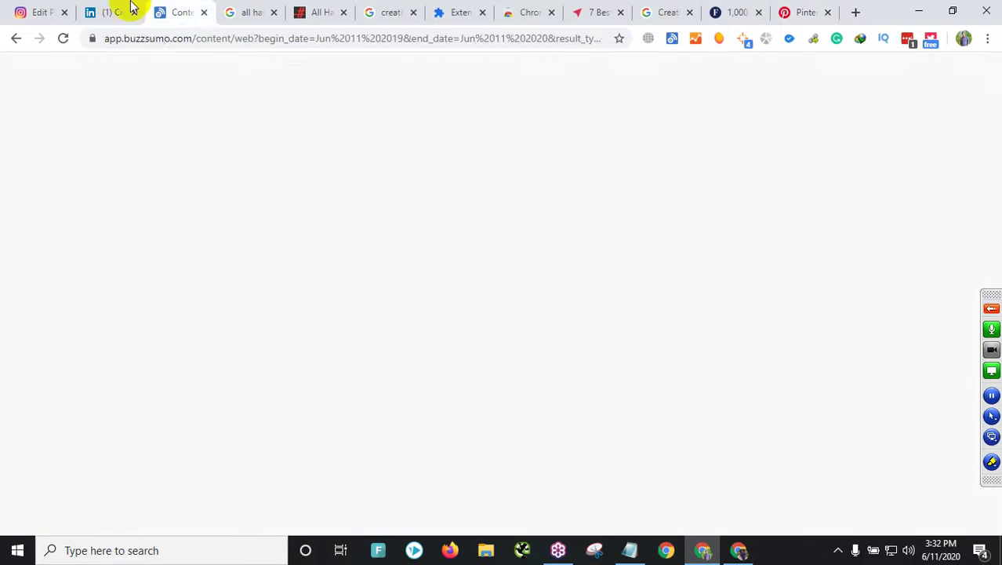
Step: Paste the copied 'Howdy!' bio into the empty Bio field and submit the profile
{"action": "left_click", "coordinate": [40, 10]}
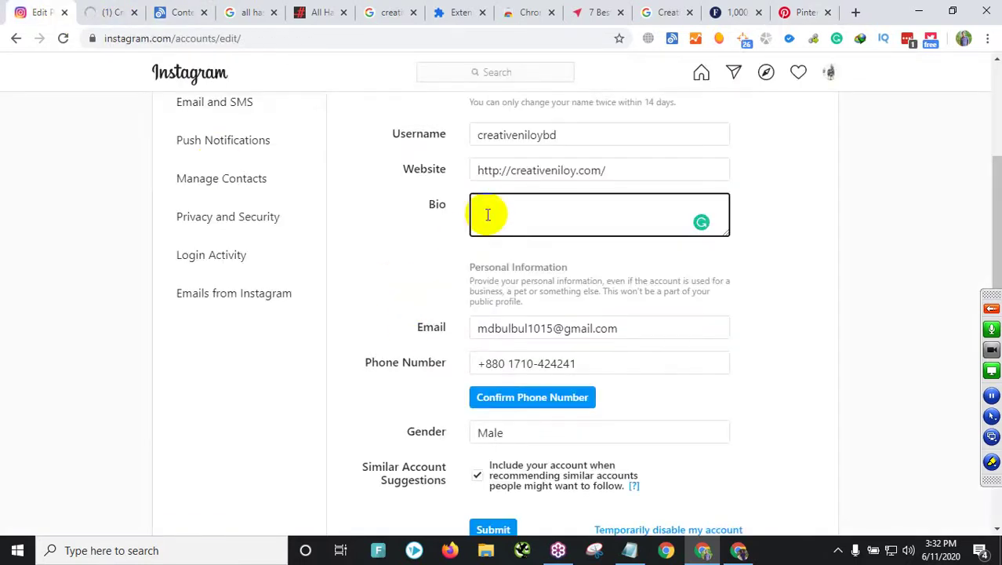
{"action": "key", "text": "ctrl+v"}
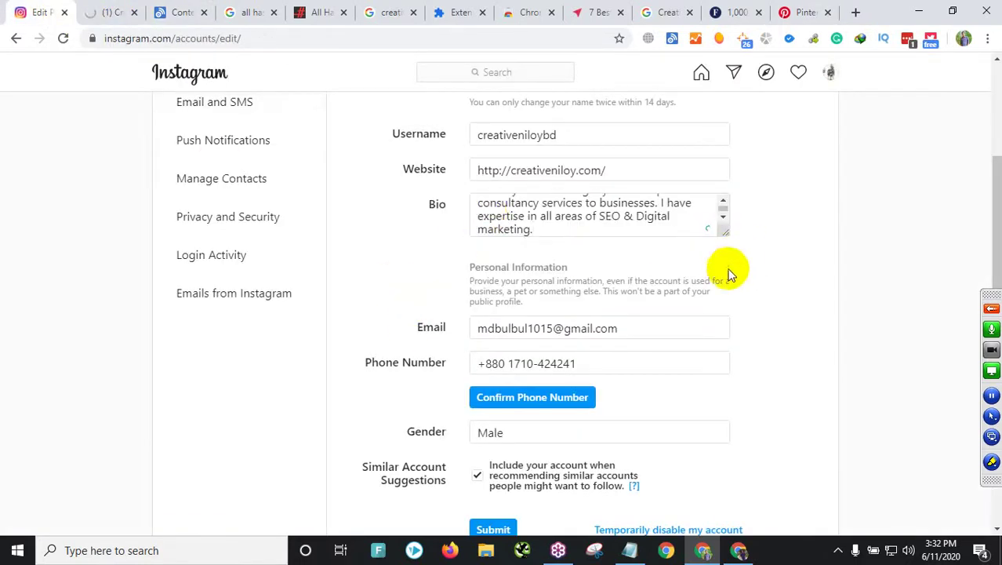
{"action": "scroll", "coordinate": [727, 276], "scroll_direction": "up", "scroll_amount": 3}
{"action": "scroll", "coordinate": [727, 276], "scroll_direction": "down", "scroll_amount": 3}
{"action": "left_click", "coordinate": [500, 425]}
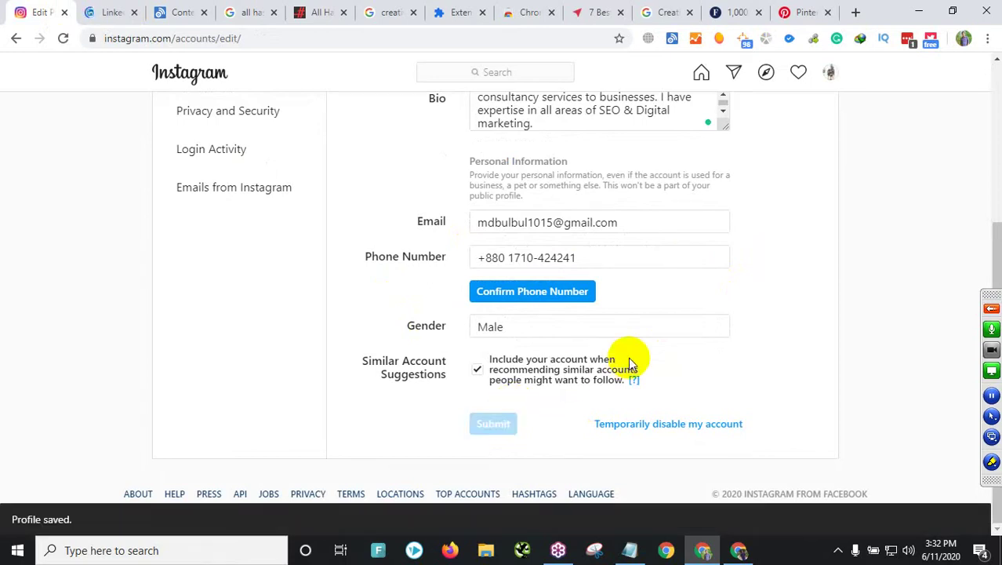
Step: Close the Pinterest tab and reload the Instagram page
{"action": "scroll", "coordinate": [628, 357], "scroll_direction": "up", "scroll_amount": 3}
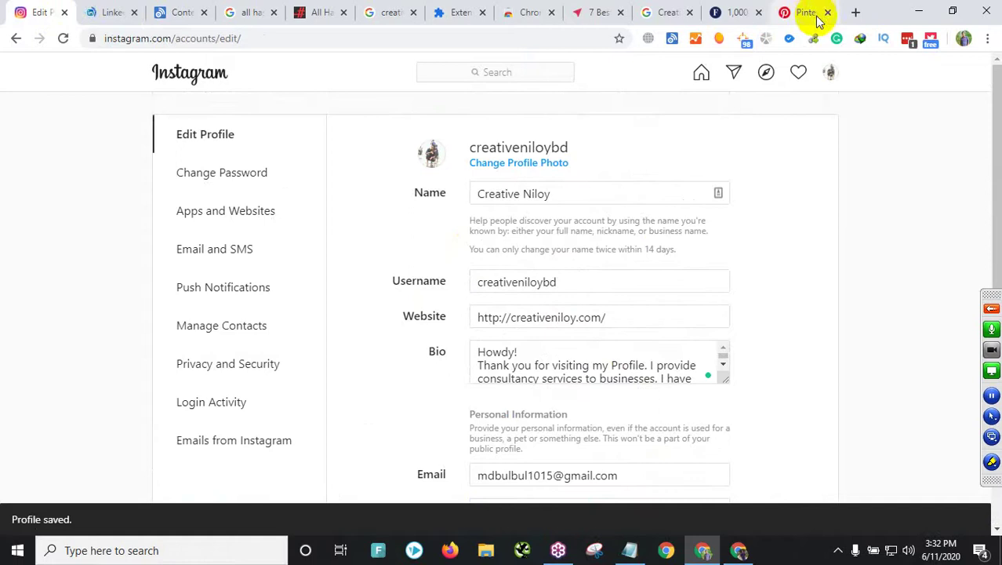
{"action": "left_click", "coordinate": [825, 12]}
{"action": "left_click", "coordinate": [63, 38]}
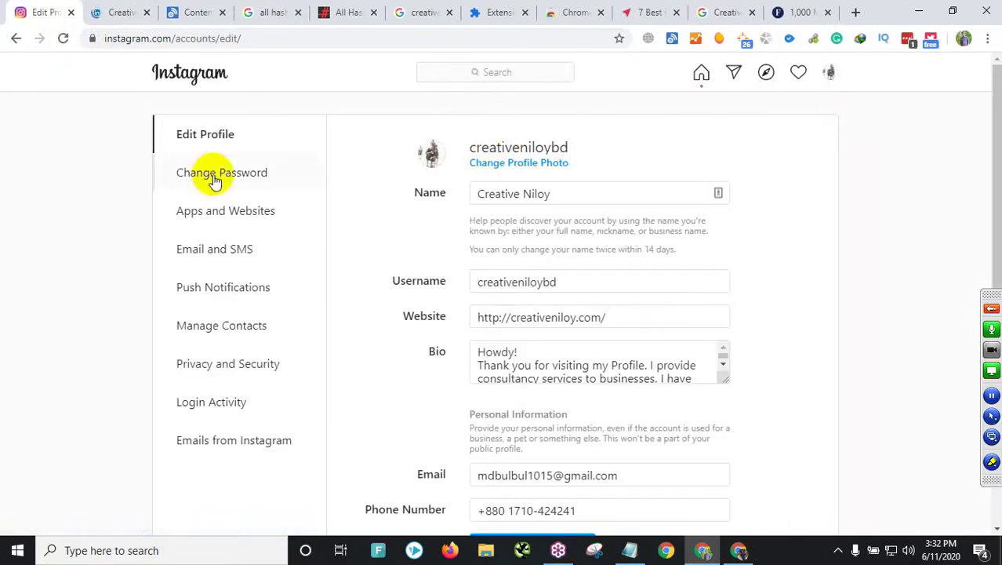
Step: View the own profile's new 'Howdy!' bio, then open DevTools with Ctrl+Shift+I
{"action": "left_click", "coordinate": [703, 78]}
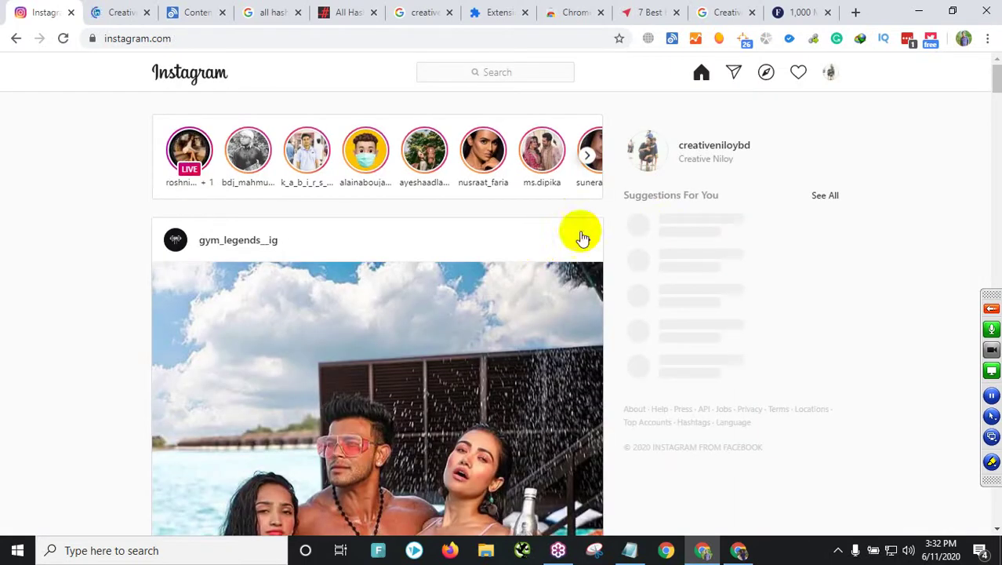
{"action": "left_click", "coordinate": [830, 78]}
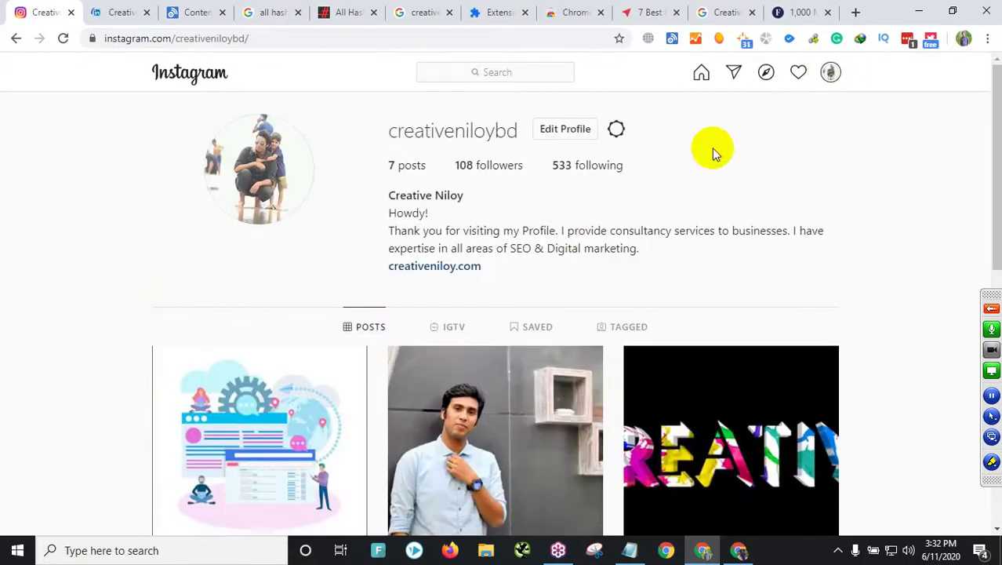
{"action": "scroll", "coordinate": [533, 259], "scroll_direction": "down", "scroll_amount": 7}
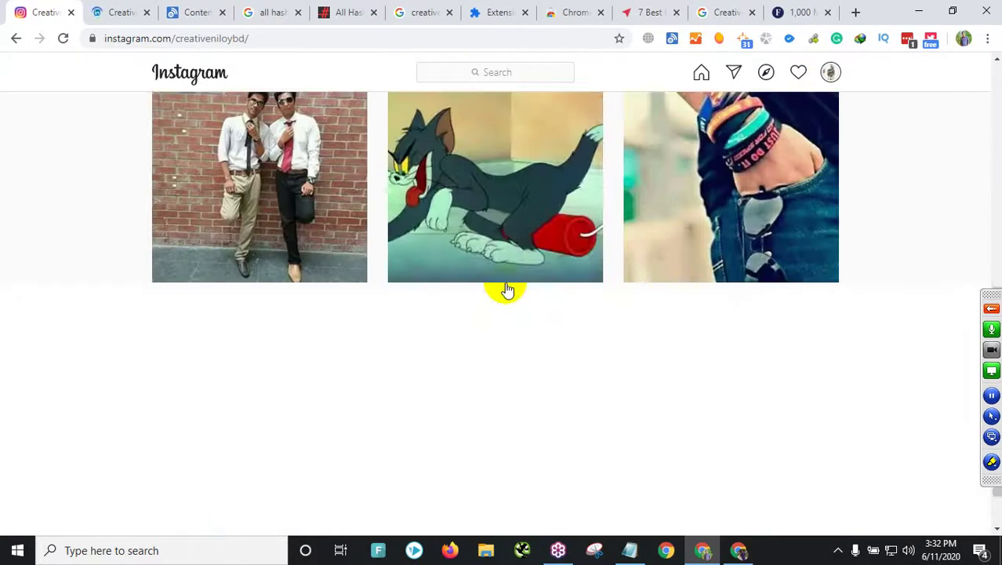
{"action": "scroll", "coordinate": [513, 267], "scroll_direction": "up", "scroll_amount": 7}
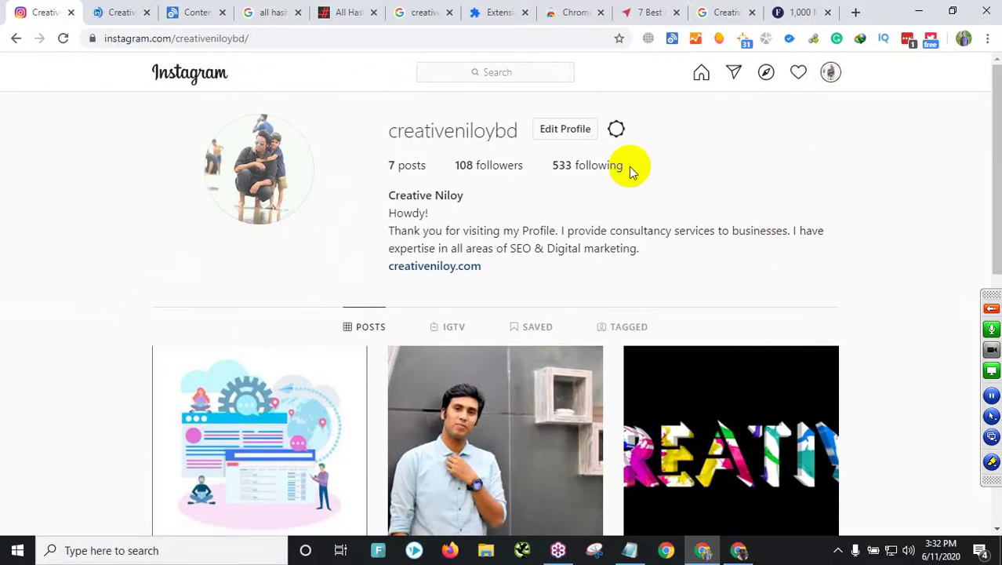
{"action": "right_click", "coordinate": [54, 302]}
{"action": "left_click", "coordinate": [289, 303]}
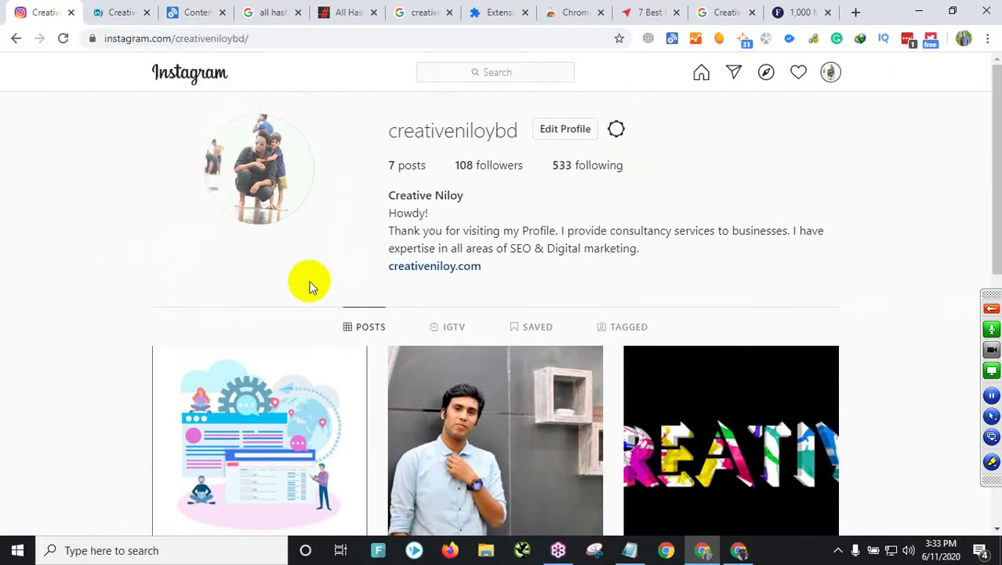
{"action": "key", "text": "ctrl+shift+i"}
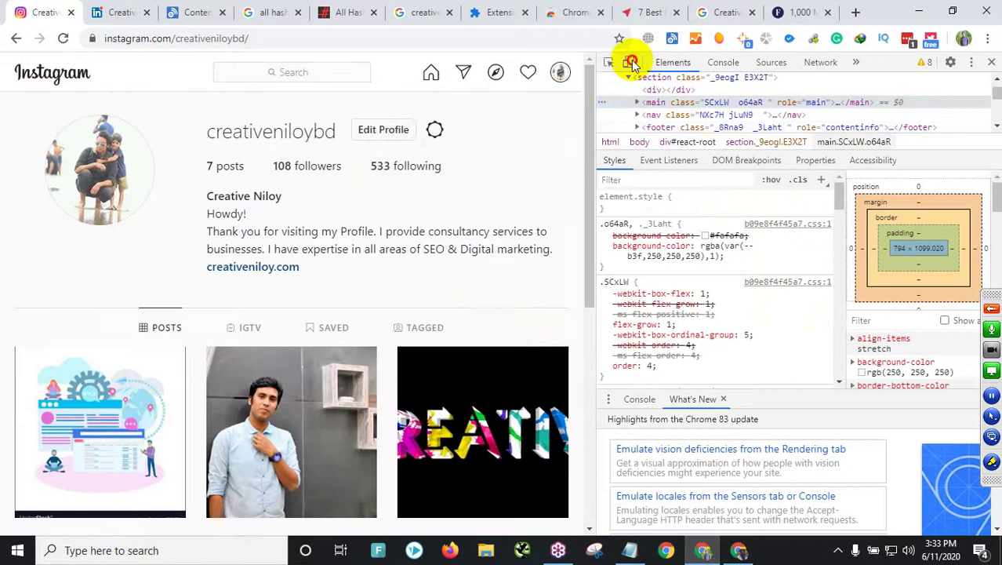
Step: Emulate a Galaxy S5 via the DevTools device toolbar and reload the profile
{"action": "left_click", "coordinate": [629, 63]}
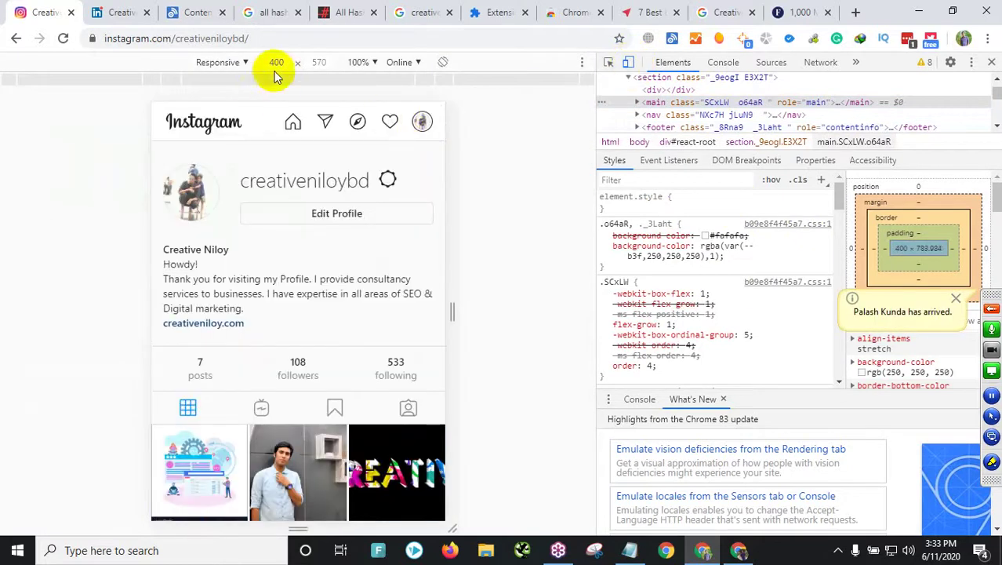
{"action": "left_click", "coordinate": [240, 64]}
{"action": "left_click", "coordinate": [230, 127]}
{"action": "left_click", "coordinate": [993, 63]}
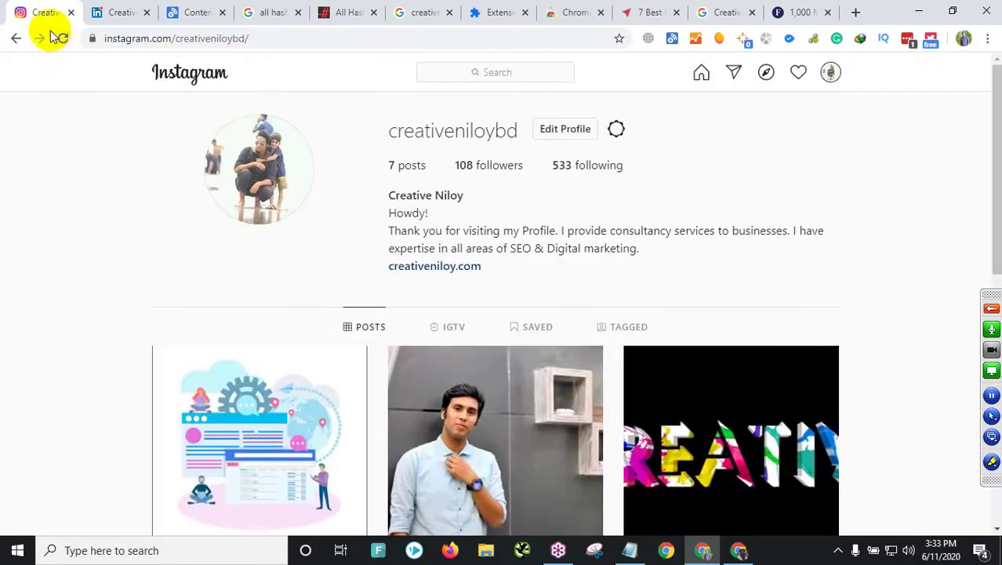
{"action": "left_click", "coordinate": [57, 39]}
{"action": "scroll", "coordinate": [801, 297], "scroll_direction": "down", "scroll_amount": 4}
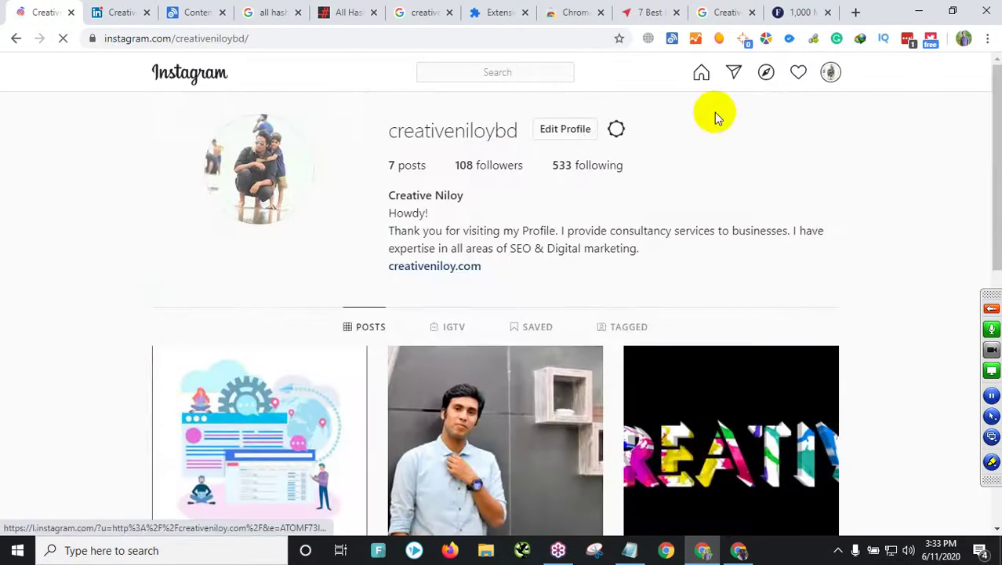
Step: Reload under mobile emulation, then close DevTools with F12 keeping the mobile layout
{"action": "right_click", "coordinate": [751, 187]}
{"action": "left_click", "coordinate": [792, 452]}
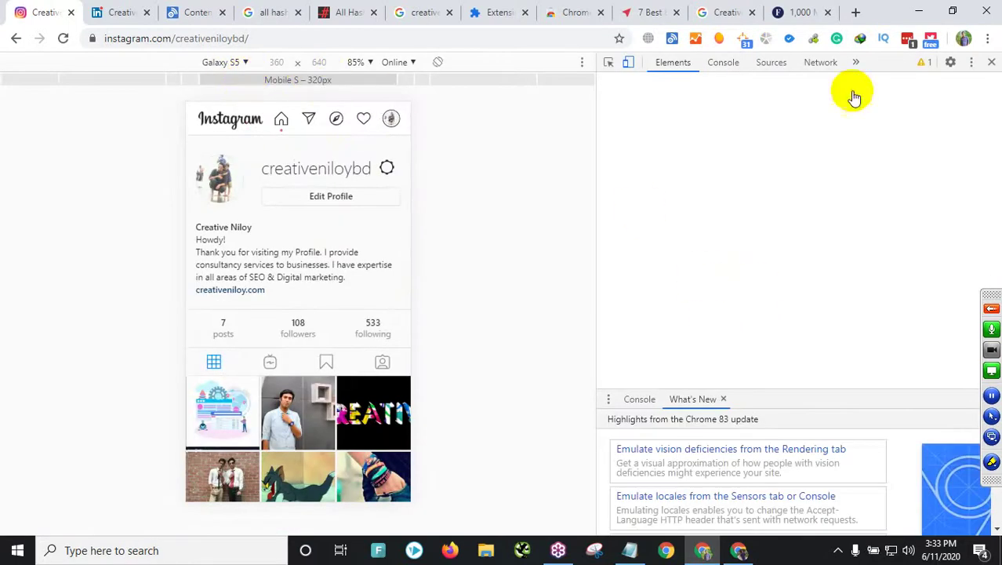
{"action": "left_click", "coordinate": [65, 39]}
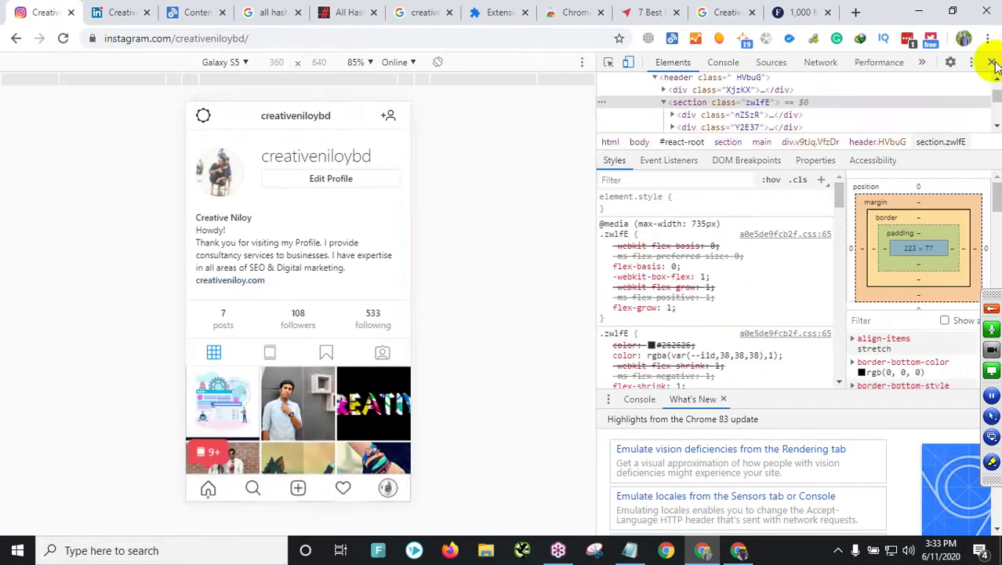
{"action": "key", "text": "F12"}
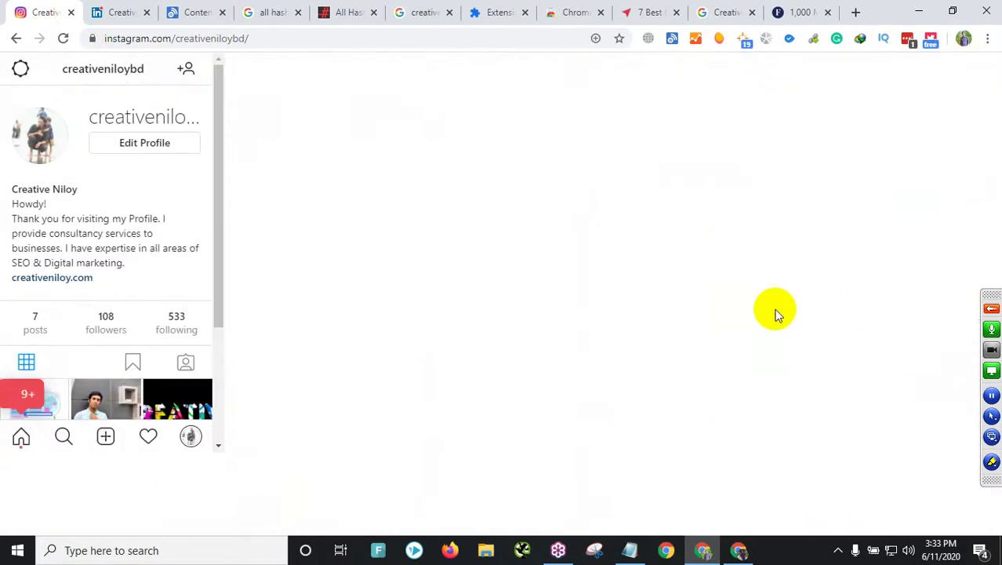
{"action": "scroll", "coordinate": [584, 359], "scroll_direction": "down", "scroll_amount": 5}
{"action": "scroll", "coordinate": [584, 357], "scroll_direction": "up", "scroll_amount": 5}
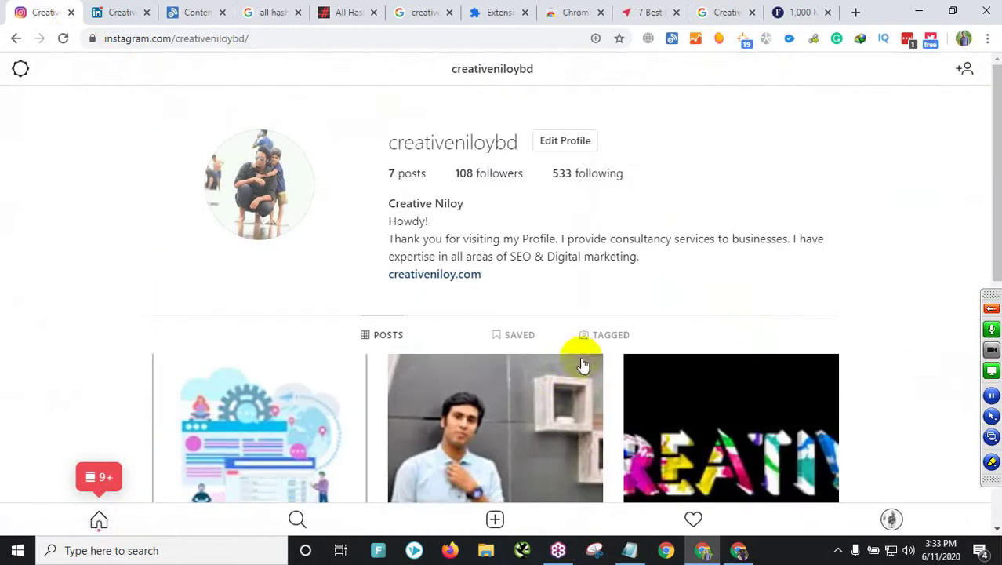
{"action": "left_click", "coordinate": [495, 520]}
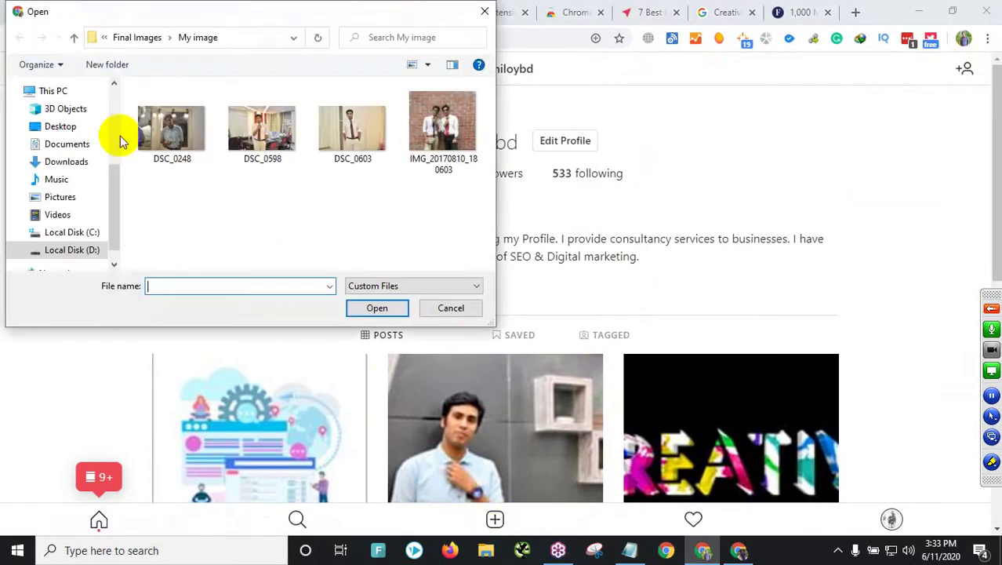
Step: Rename the DSC_0598 portrait to 'Creative Niloy-SEO Expert in Bangladesh' and select it
{"action": "left_click", "coordinate": [353, 145]}
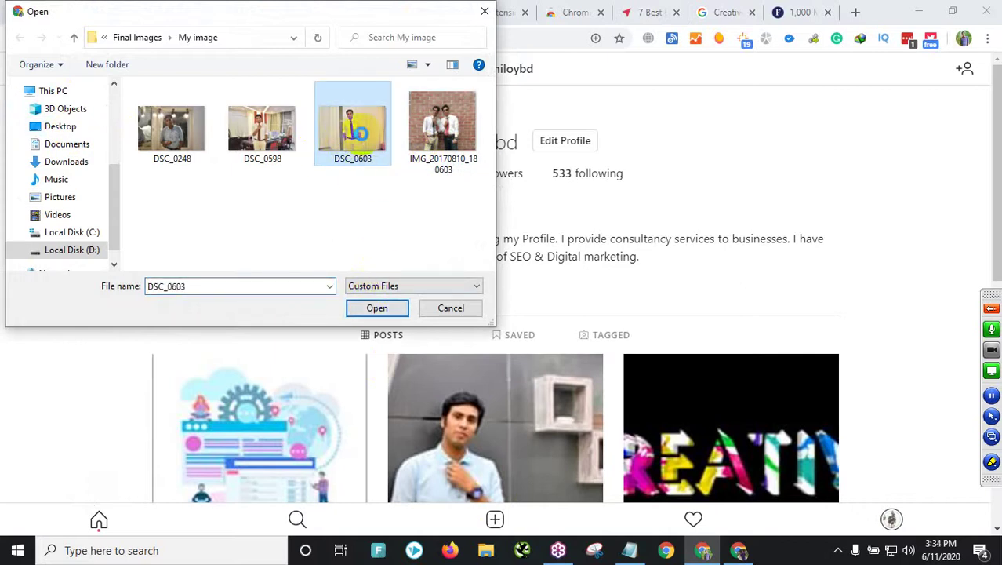
{"action": "left_click", "coordinate": [265, 134]}
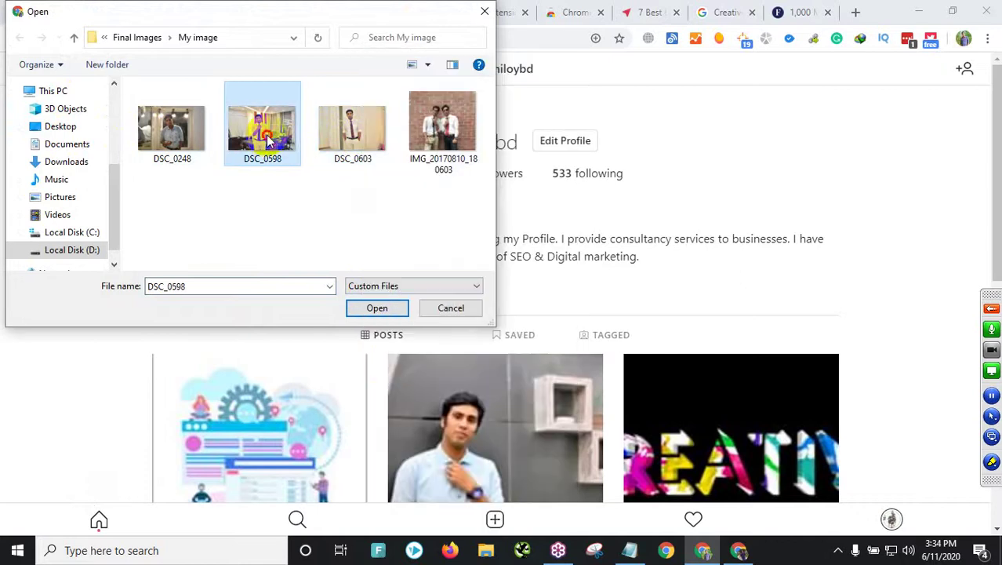
{"action": "right_click", "coordinate": [266, 135]}
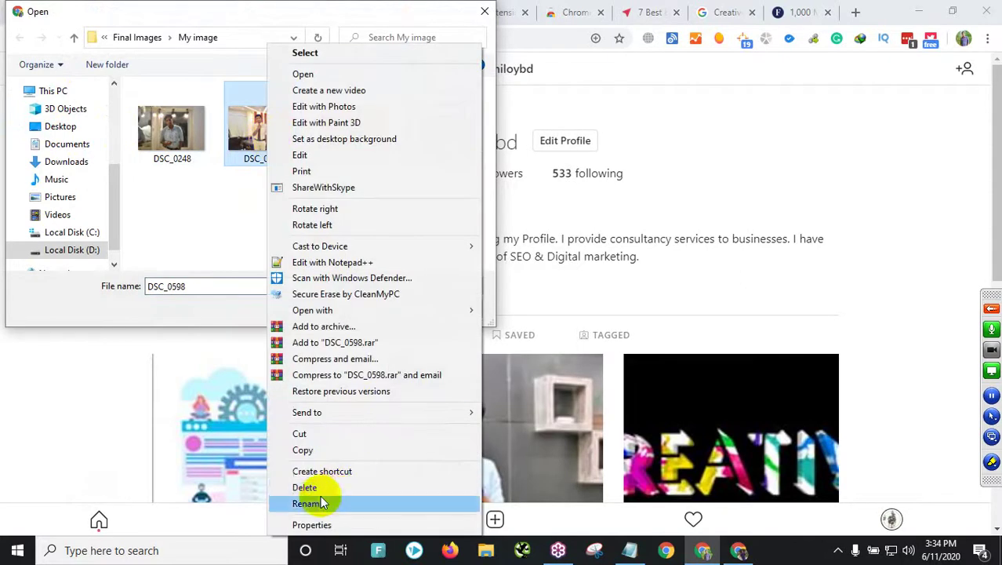
{"action": "left_click", "coordinate": [326, 501]}
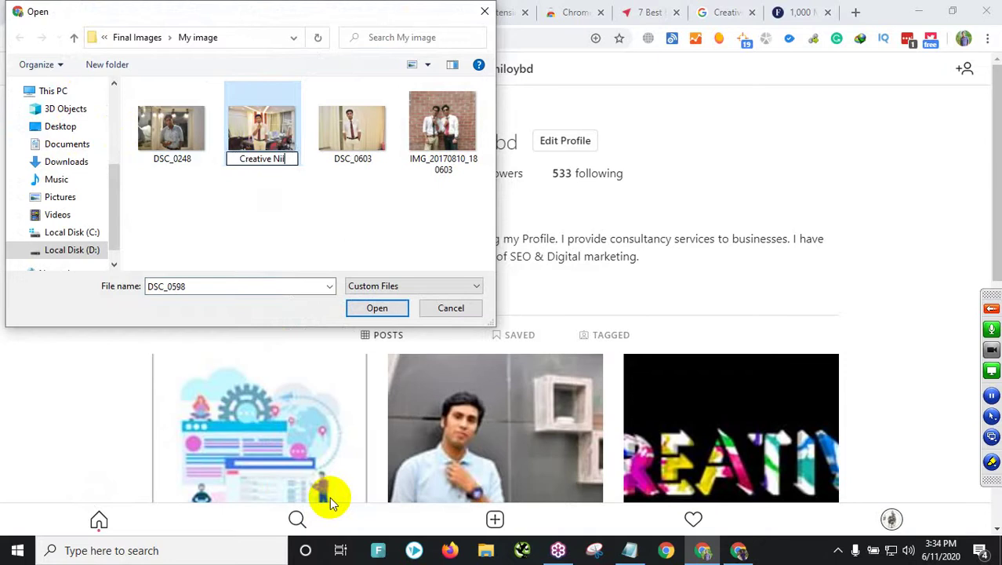
{"action": "type", "text": "Creative Niloy-SEO Exp"}
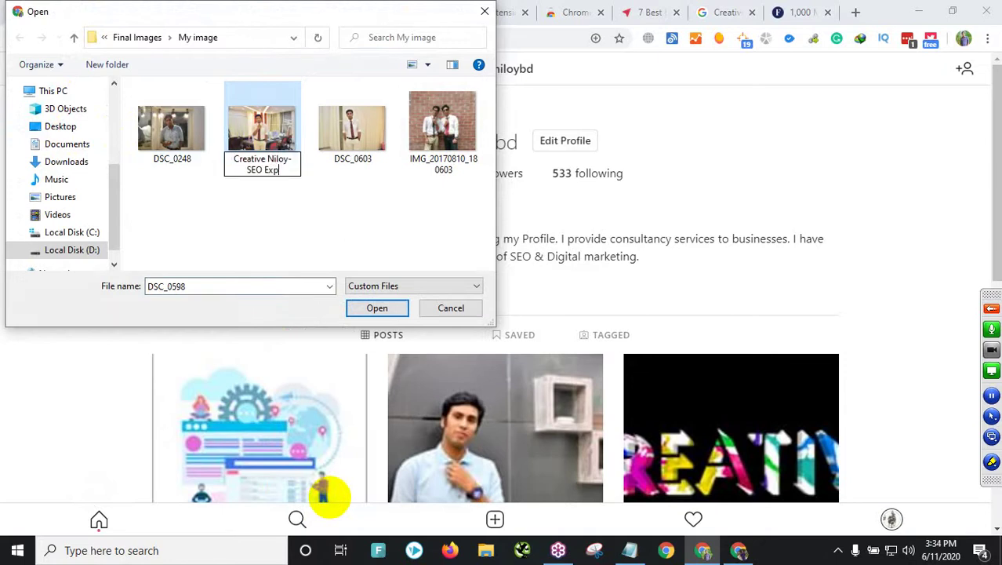
{"action": "type", "text": "ert in Bangladesh"}
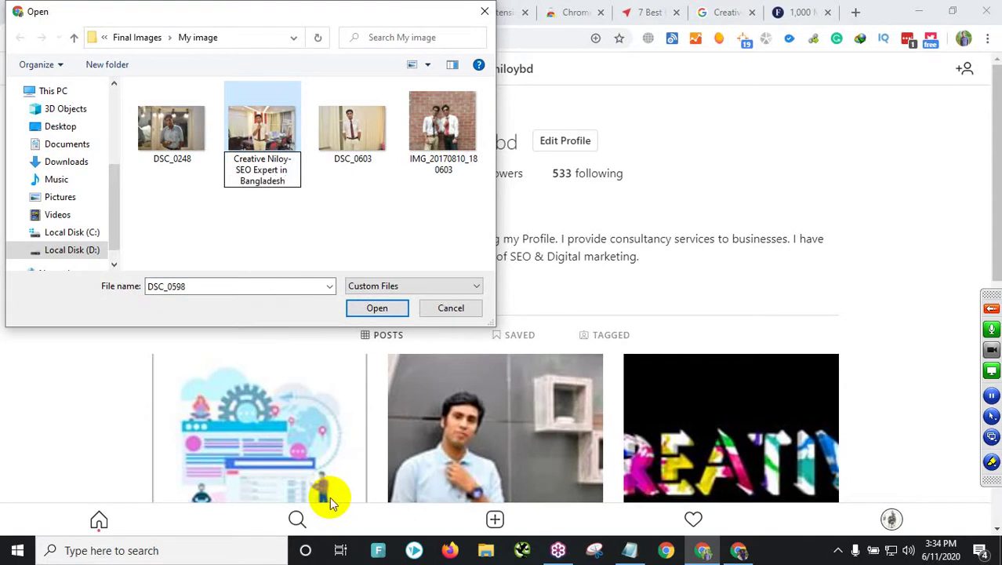
{"action": "left_click", "coordinate": [270, 122]}
{"action": "left_click", "coordinate": [172, 124]}
Step: Upload the renamed portrait, preview it, and move on to the empty caption field
{"action": "left_click", "coordinate": [381, 310]}
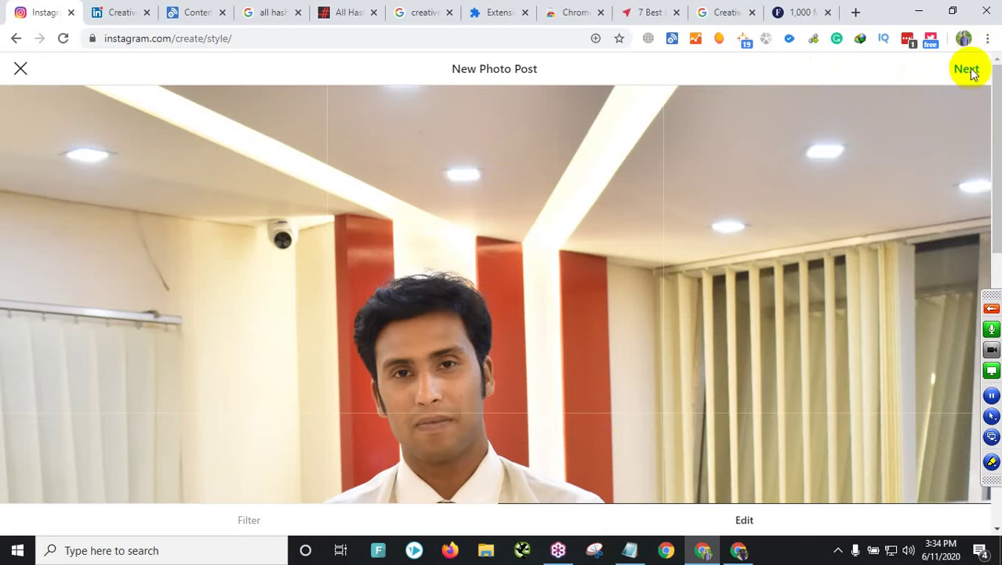
{"action": "scroll", "coordinate": [764, 165], "scroll_direction": "down", "scroll_amount": 5}
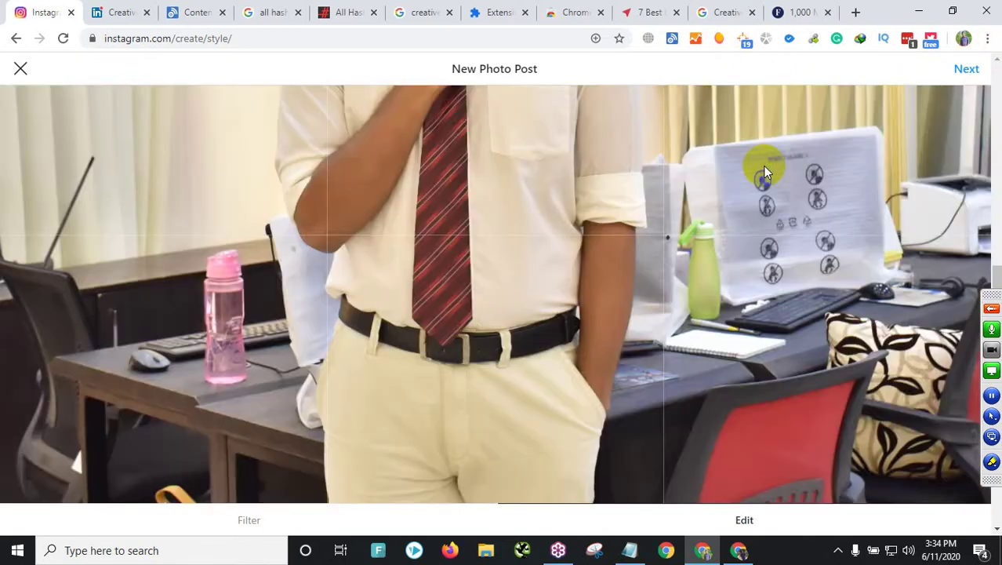
{"action": "scroll", "coordinate": [912, 214], "scroll_direction": "up", "scroll_amount": 8}
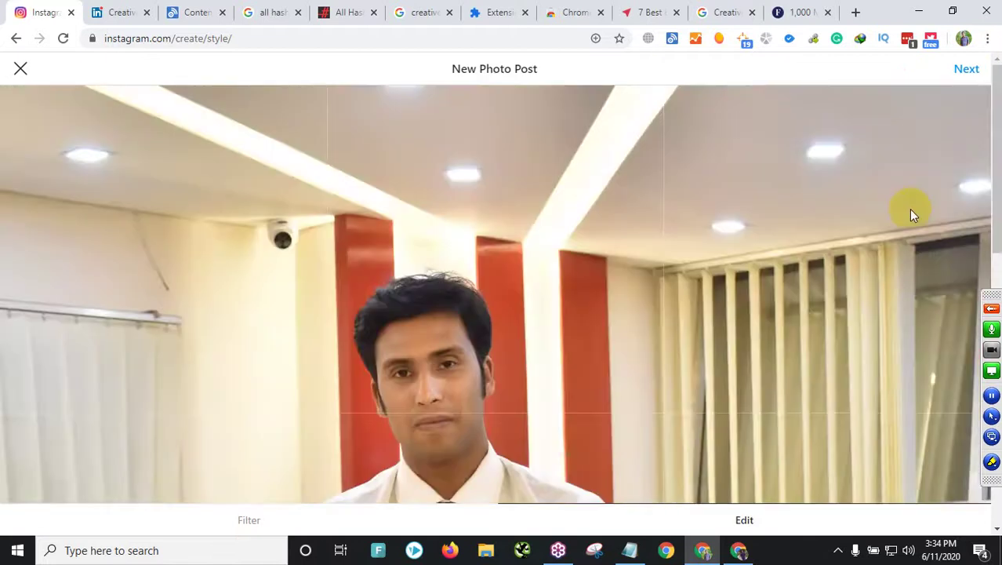
{"action": "left_click", "coordinate": [255, 108]}
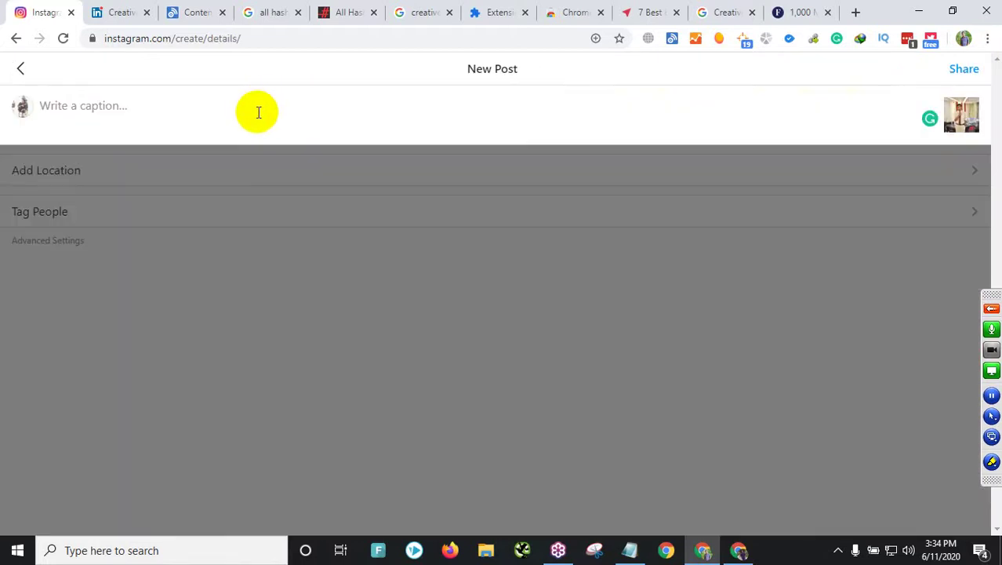
Step: Copy the prepared profile paragraphs from Notepad and paste them into the caption
{"action": "left_click", "coordinate": [630, 549]}
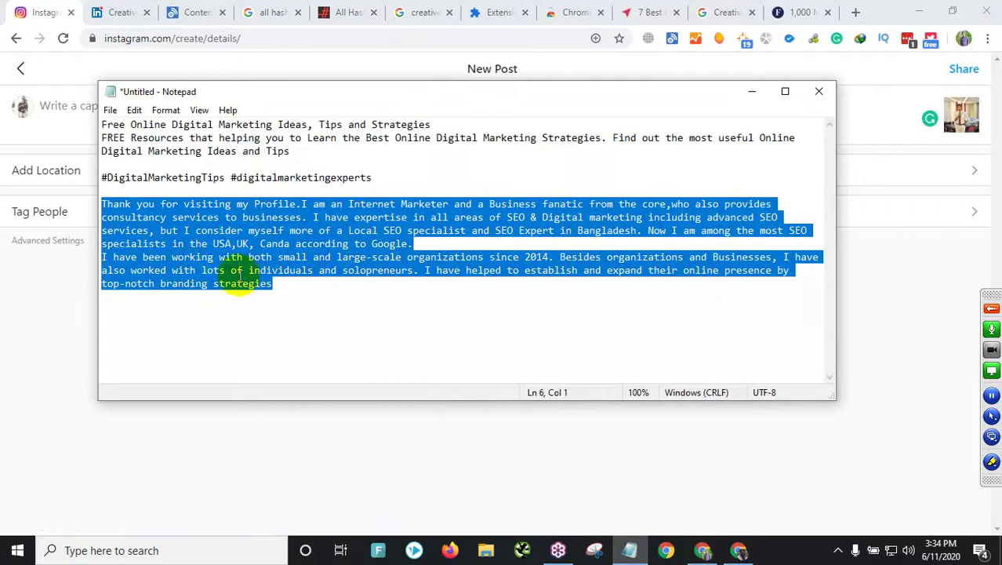
{"action": "right_click", "coordinate": [267, 240]}
{"action": "left_click", "coordinate": [301, 286]}
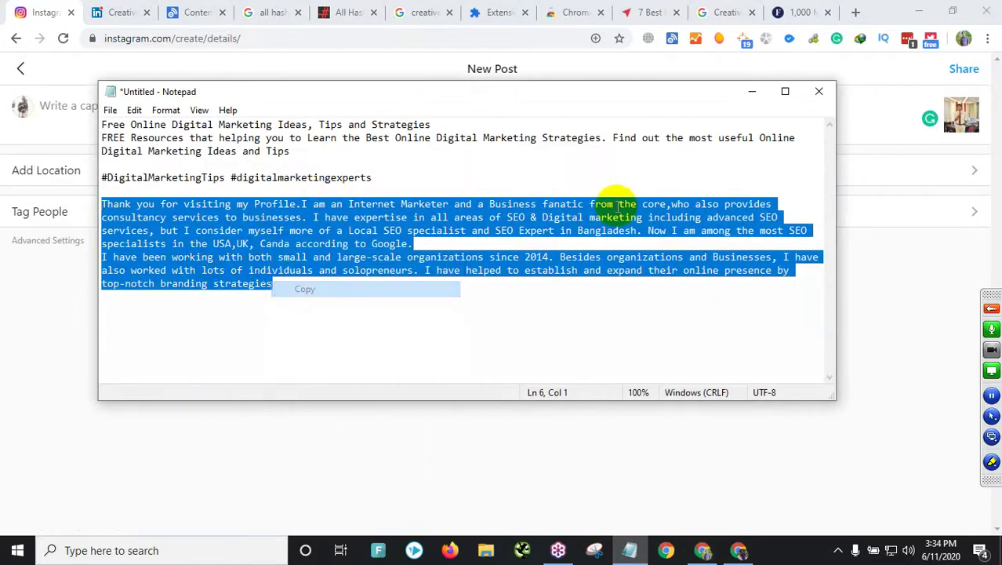
{"action": "left_click", "coordinate": [752, 91]}
{"action": "left_click", "coordinate": [197, 101]}
{"action": "key", "text": "ctrl+v"}
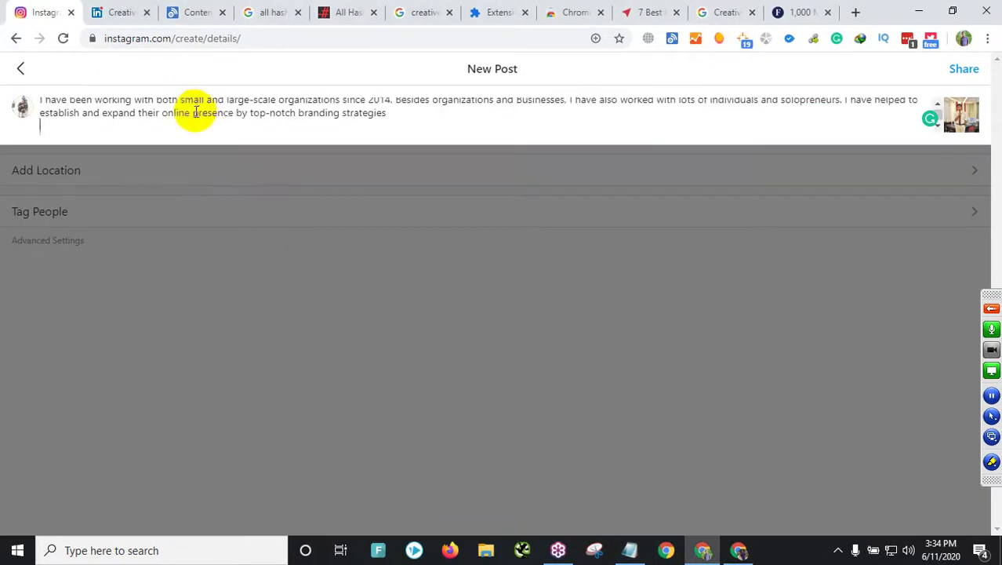
Step: Add the hashtag #seoexpertinbangladesh on a new line below the caption text
{"action": "key", "text": "Return"}
{"action": "type", "text": "#"}
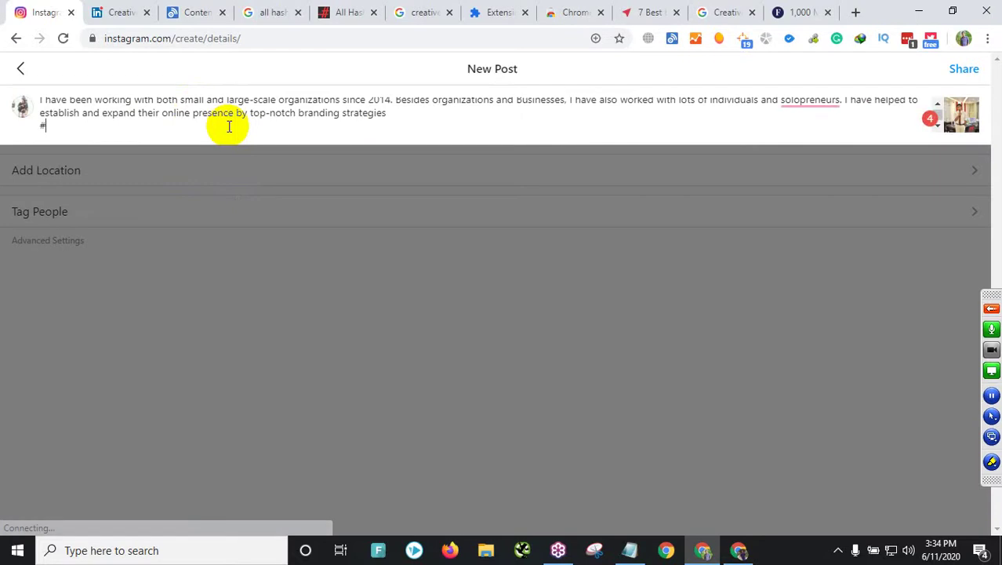
{"action": "type", "text": "Seoexpe"}
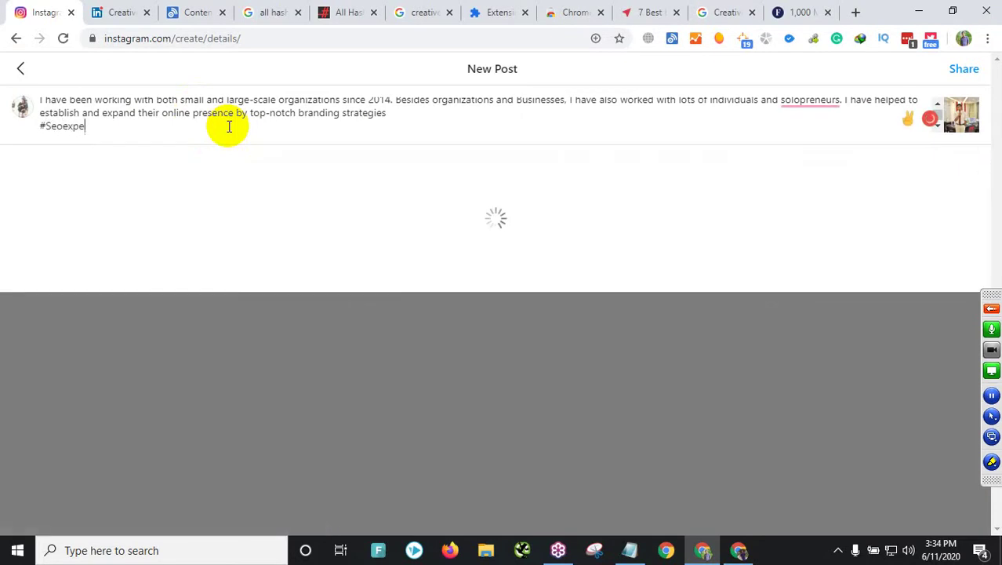
{"action": "type", "text": "rtinbangl"}
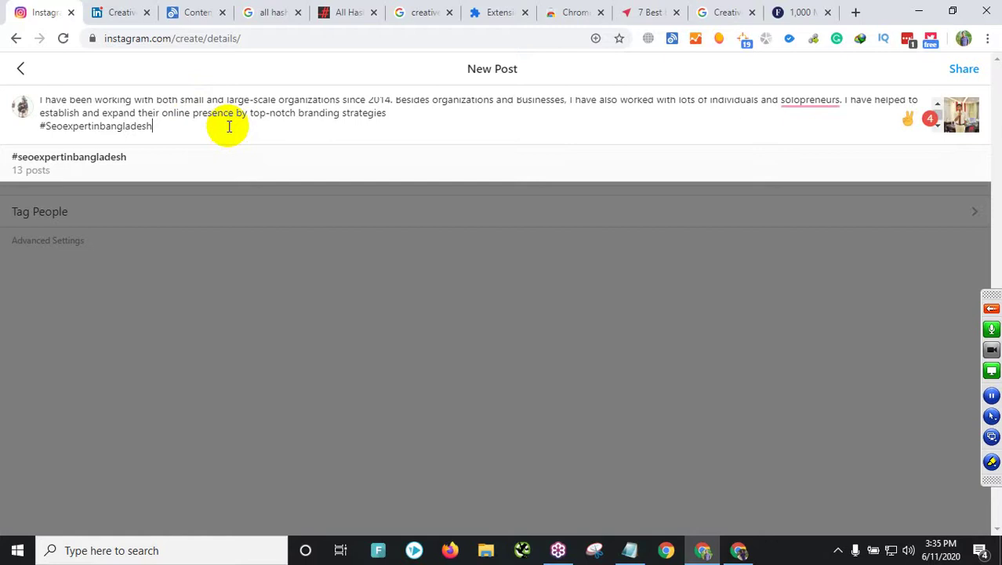
{"action": "type", "text": "adesh"}
{"action": "key", "text": "Return"}
{"action": "key", "text": "Return"}
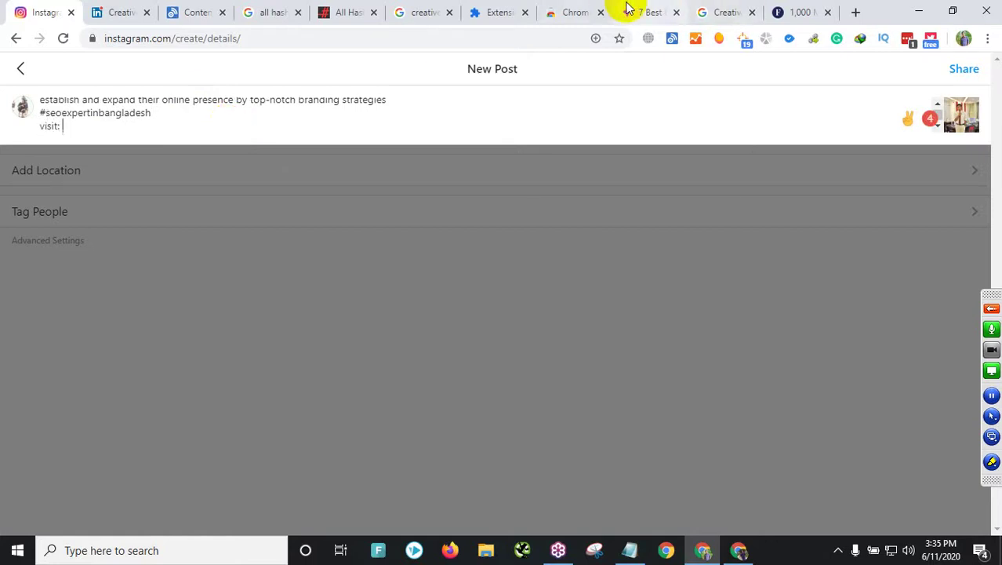
Step: Copy the web address of the first Google result for creative niloy
{"action": "left_click", "coordinate": [418, 11]}
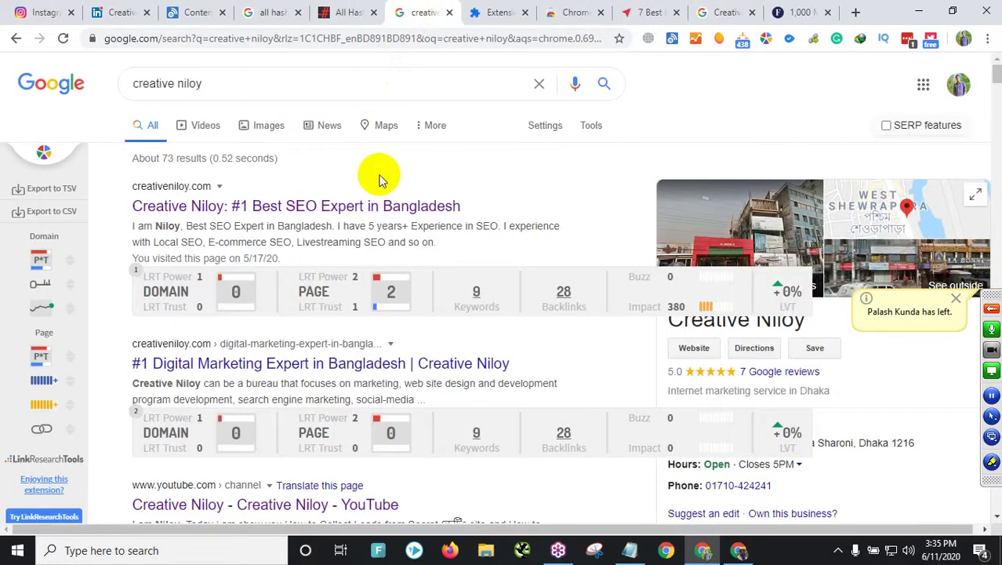
{"action": "right_click", "coordinate": [261, 212]}
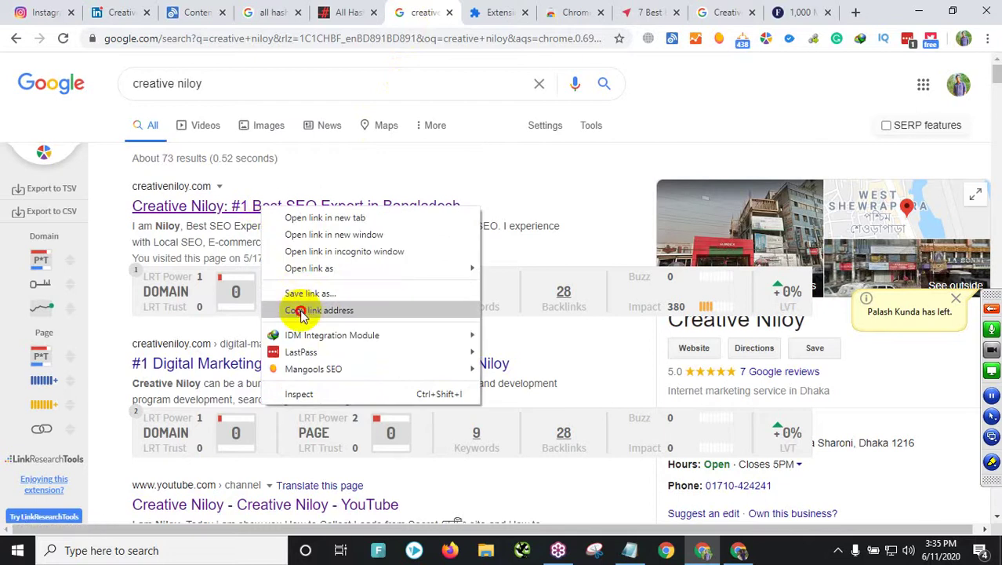
{"action": "left_click", "coordinate": [298, 310]}
{"action": "left_click", "coordinate": [198, 12]}
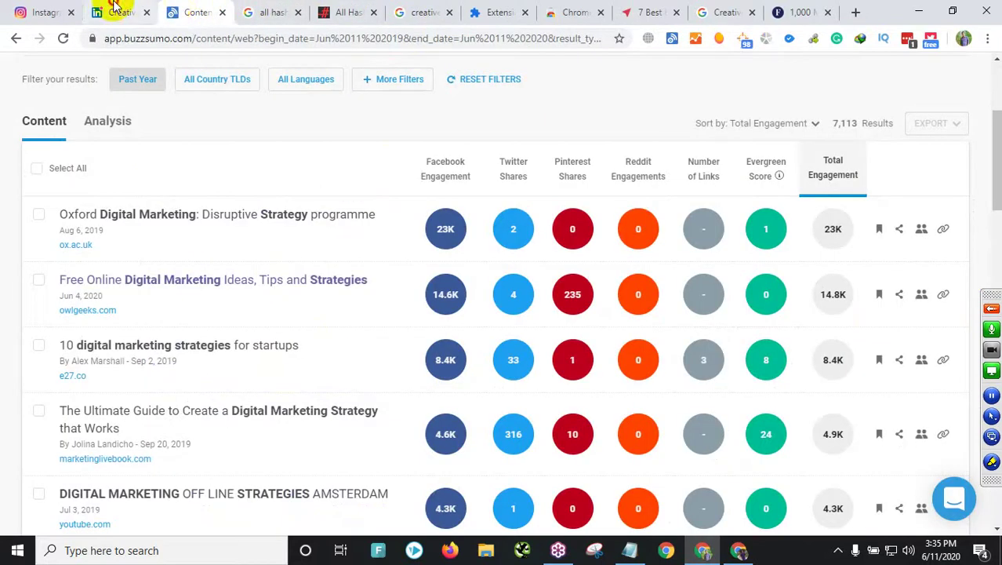
{"action": "left_click", "coordinate": [119, 12]}
{"action": "left_click", "coordinate": [49, 11]}
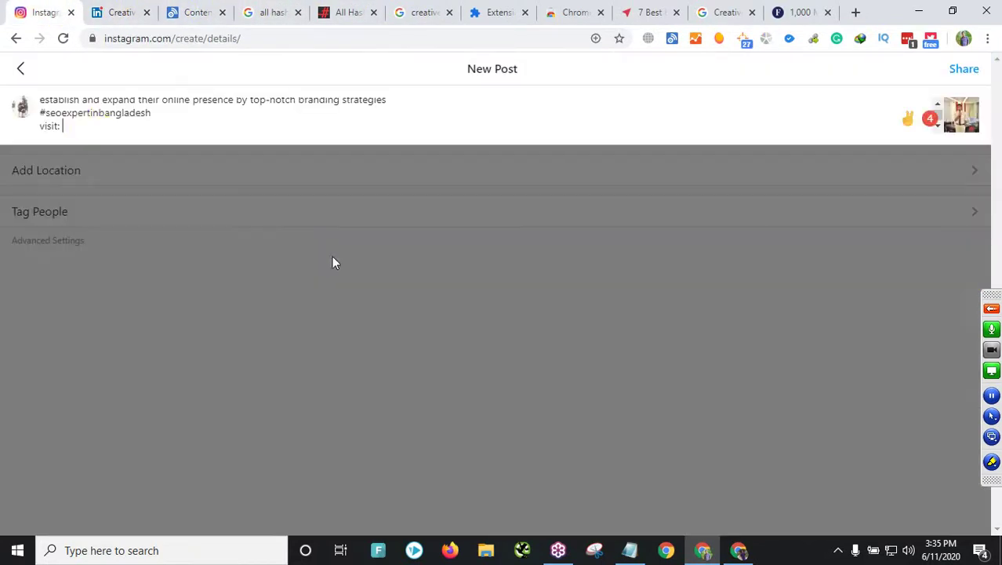
{"action": "left_click", "coordinate": [86, 126]}
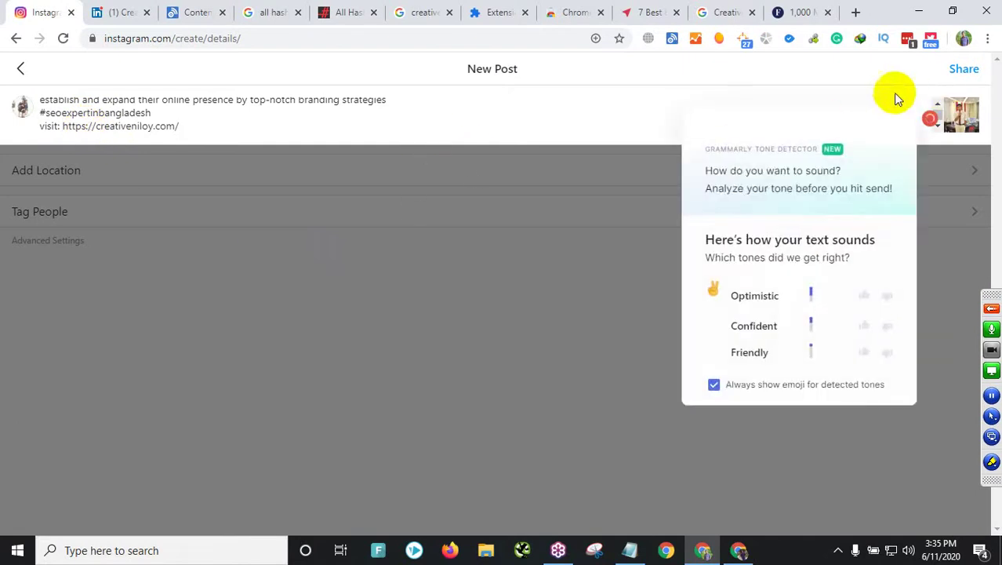
{"action": "left_click", "coordinate": [965, 70]}
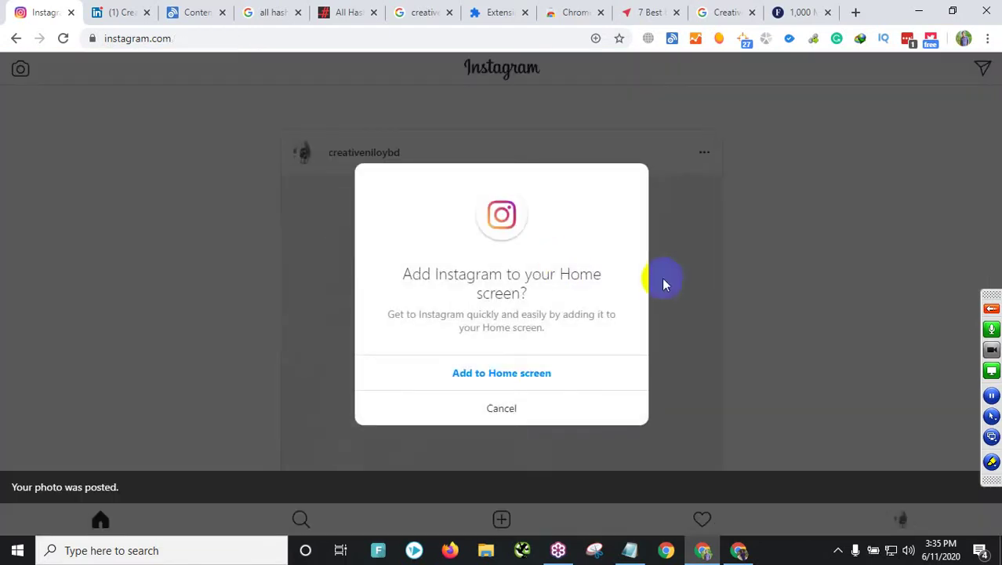
Step: Dismiss the Add to Home screen prompt and review the new post's full caption
{"action": "left_click", "coordinate": [501, 411]}
{"action": "scroll", "coordinate": [601, 299], "scroll_direction": "down", "scroll_amount": 6}
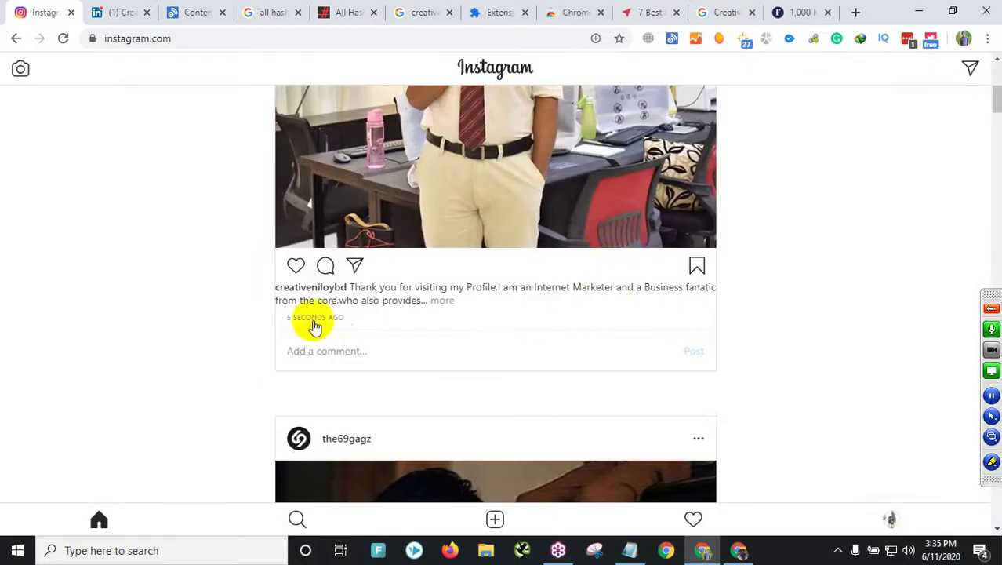
{"action": "left_click", "coordinate": [445, 303]}
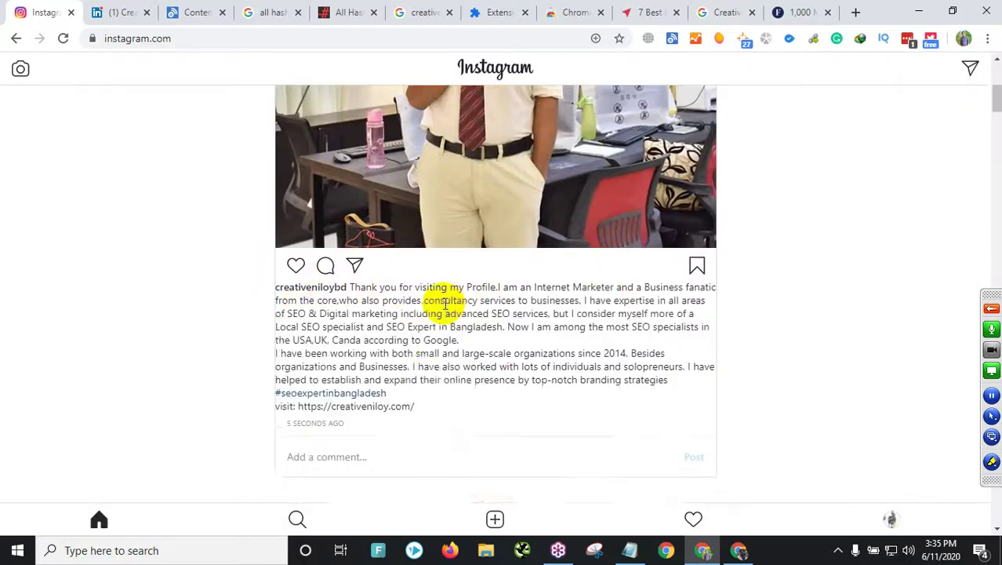
{"action": "scroll", "coordinate": [420, 318], "scroll_direction": "down", "scroll_amount": 1}
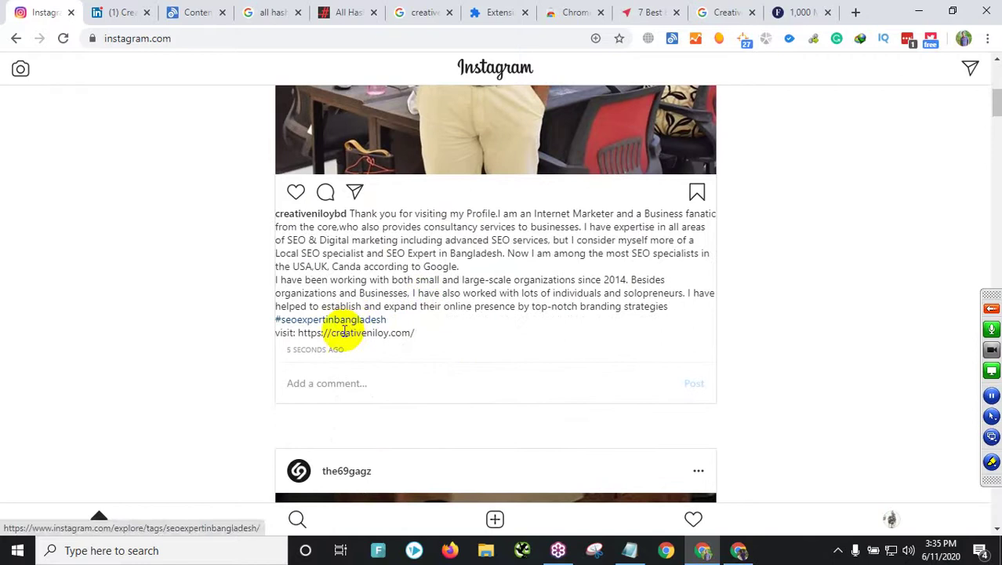
{"action": "scroll", "coordinate": [420, 322], "scroll_direction": "up", "scroll_amount": 6}
{"action": "scroll", "coordinate": [448, 265], "scroll_direction": "down", "scroll_amount": 7}
{"action": "scroll", "coordinate": [499, 257], "scroll_direction": "up", "scroll_amount": 7}
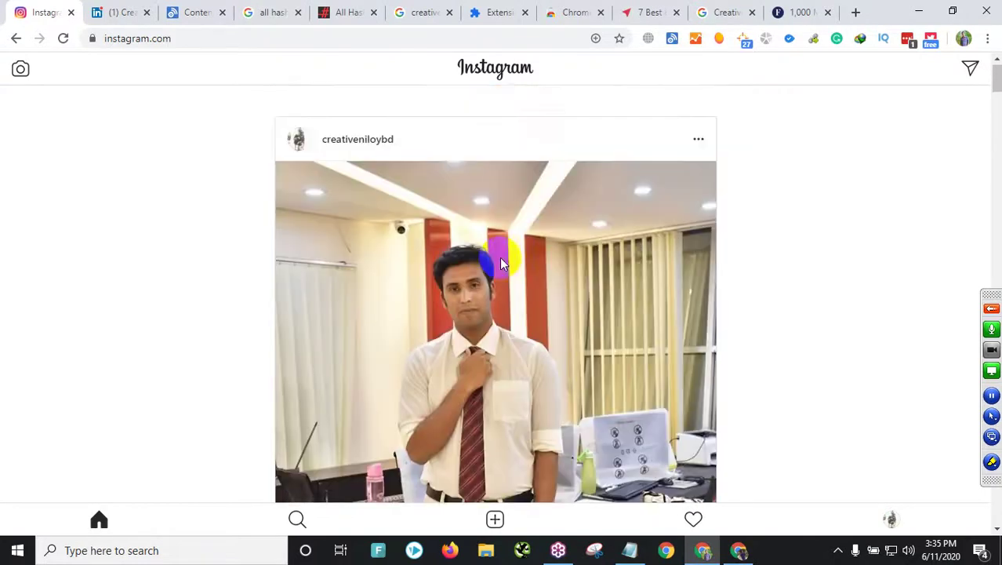
Step: Start another post and browse to the mix images > freelancing photos folder
{"action": "left_click", "coordinate": [495, 521]}
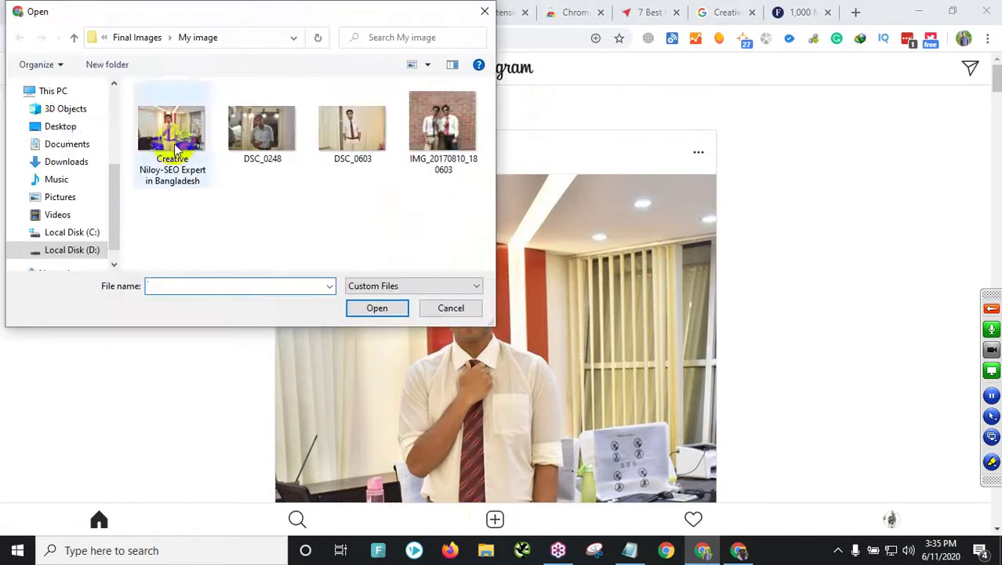
{"action": "left_click", "coordinate": [63, 127]}
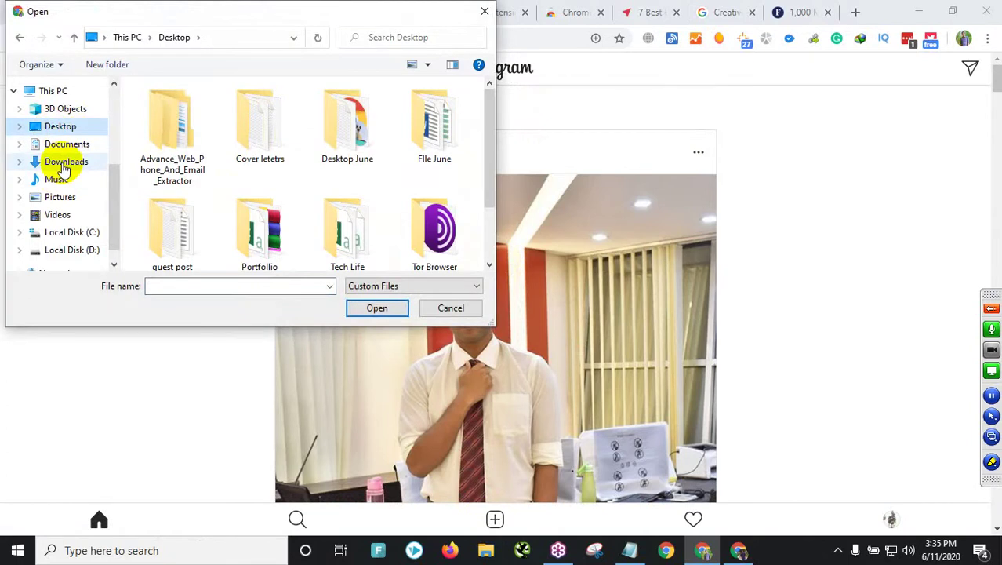
{"action": "left_click", "coordinate": [63, 165]}
{"action": "left_click", "coordinate": [63, 127]}
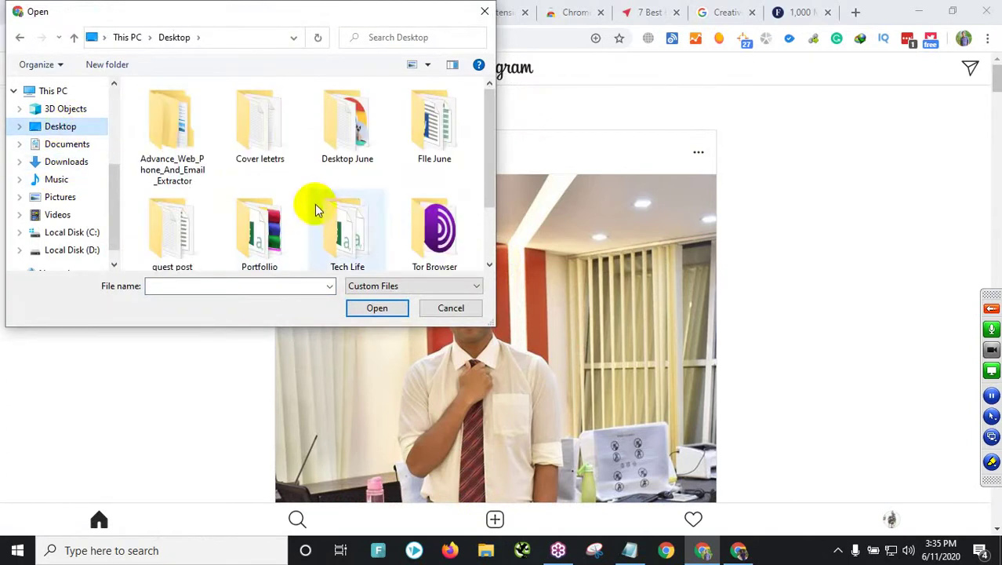
{"action": "left_click", "coordinate": [22, 37]}
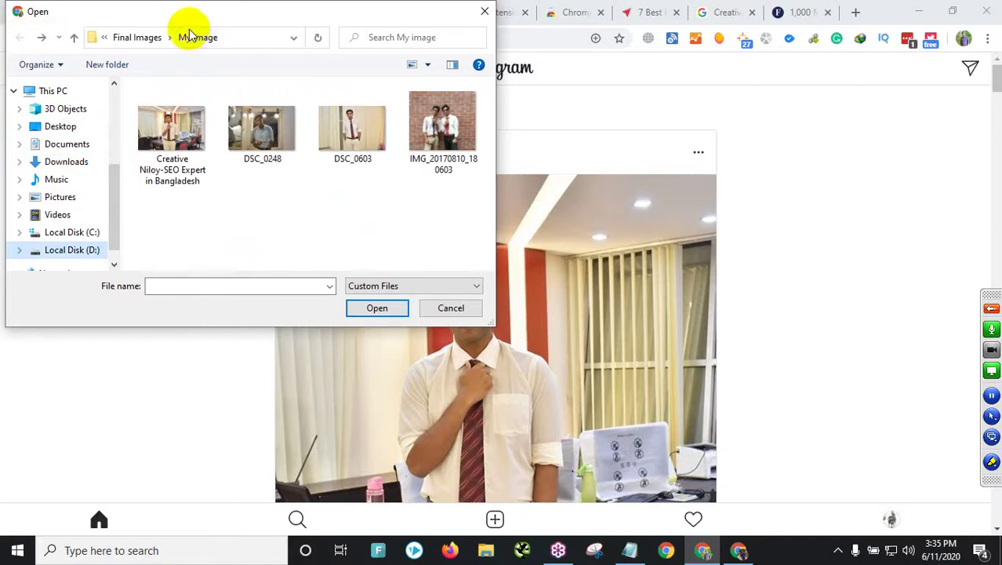
{"action": "left_click", "coordinate": [138, 43]}
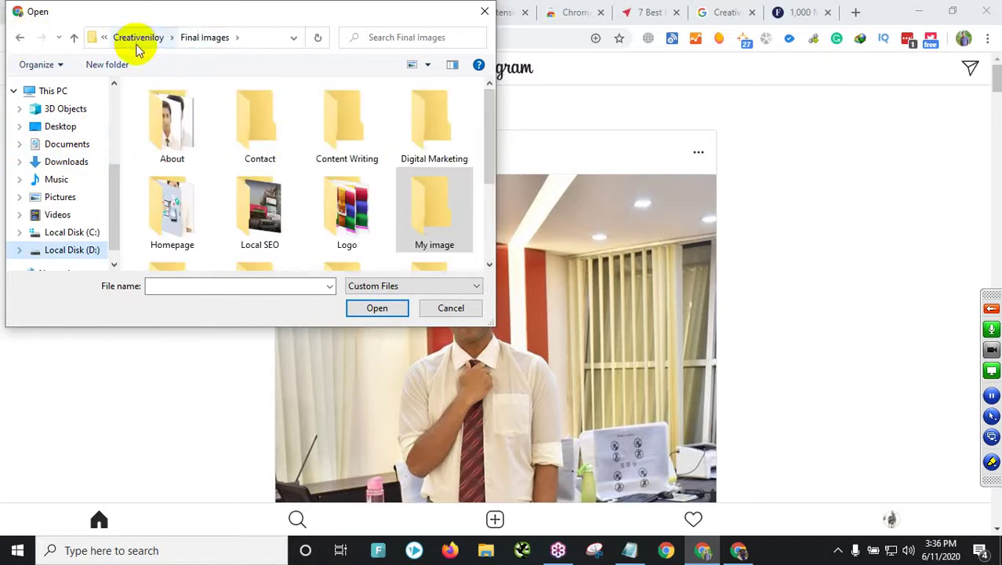
{"action": "left_click", "coordinate": [130, 45]}
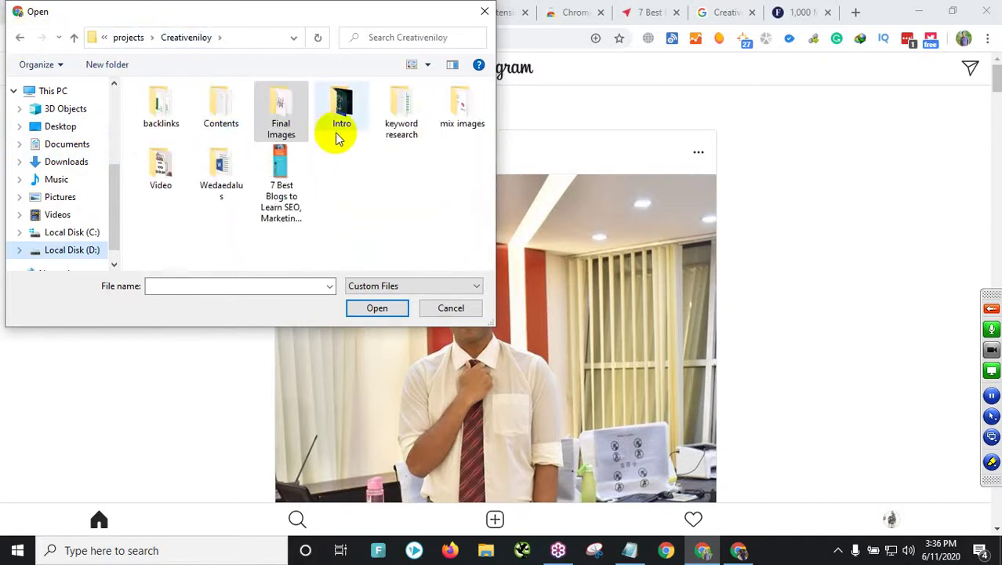
{"action": "double_click", "coordinate": [471, 119]}
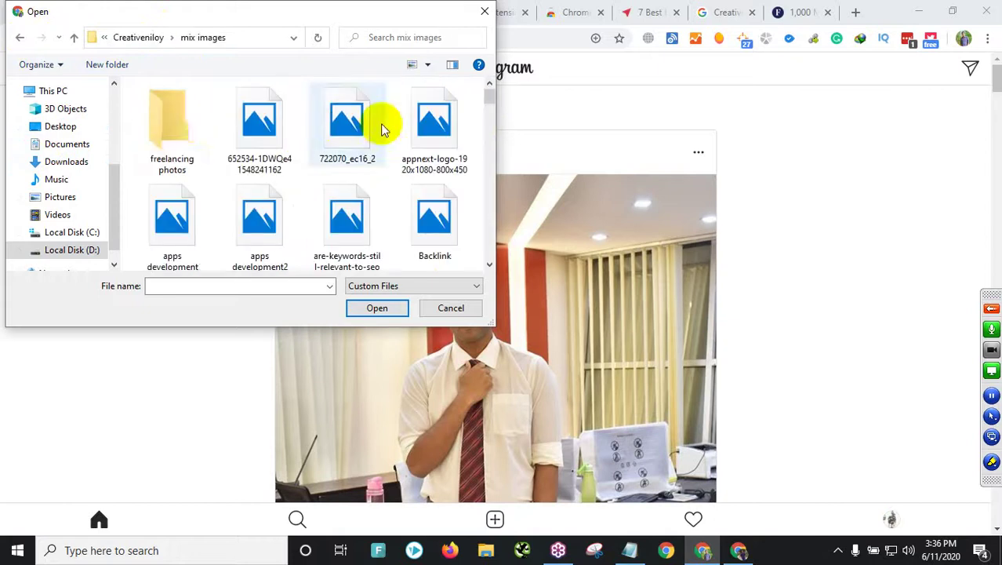
{"action": "double_click", "coordinate": [182, 139]}
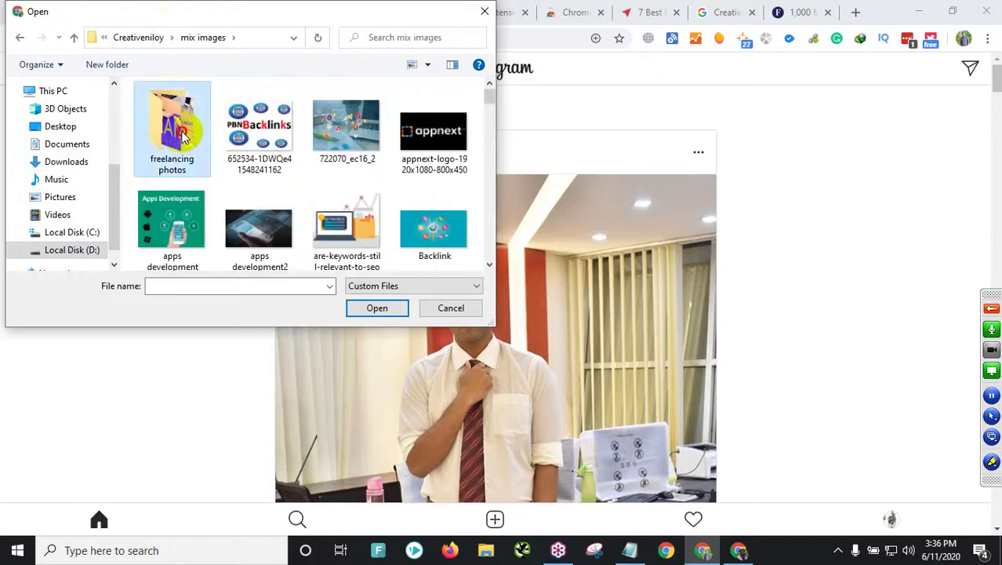
Step: Rename the image to 'Digital Marketing', load it into the post and continue
{"action": "left_click", "coordinate": [249, 149]}
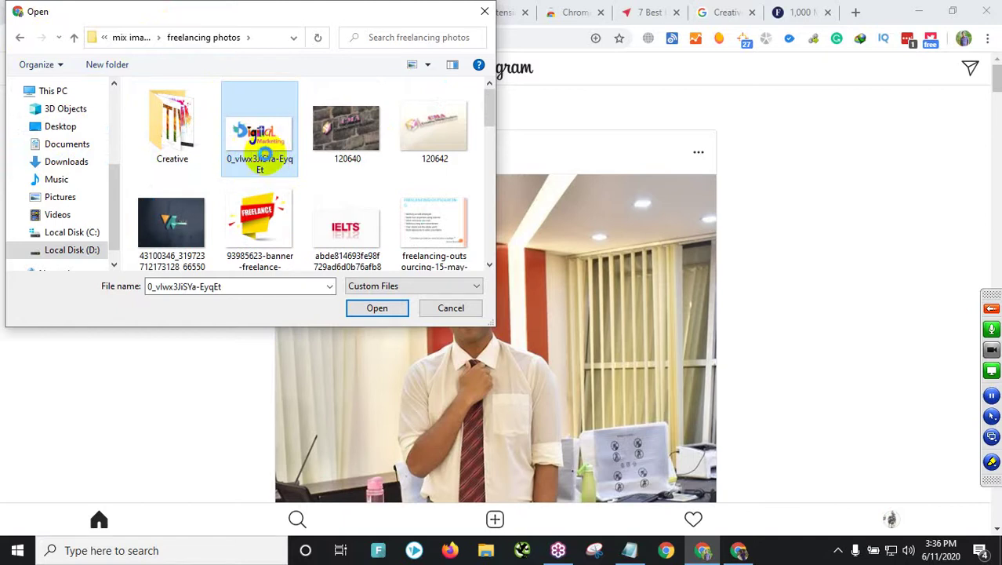
{"action": "right_click", "coordinate": [251, 160]}
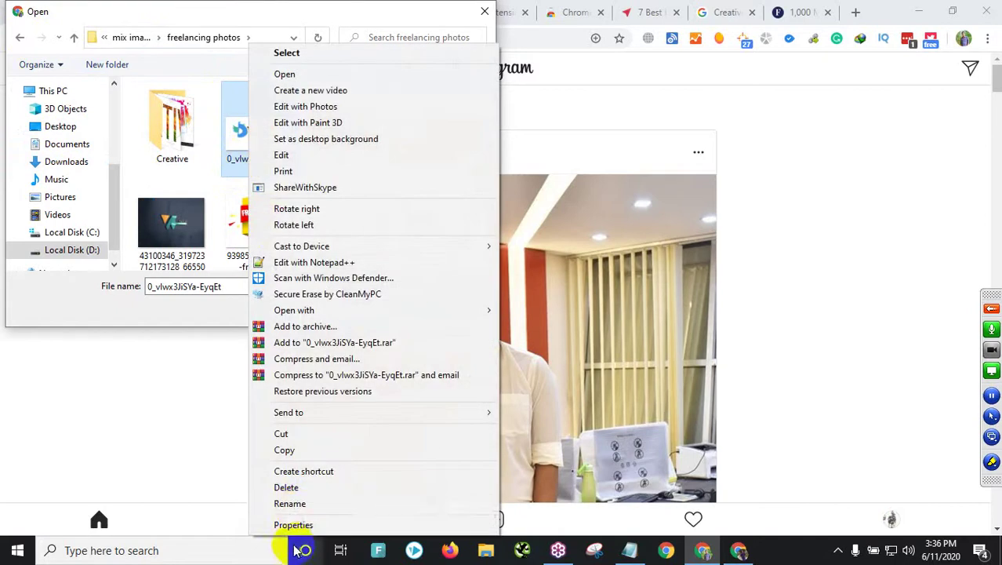
{"action": "left_click", "coordinate": [292, 502]}
{"action": "type", "text": "Digital"}
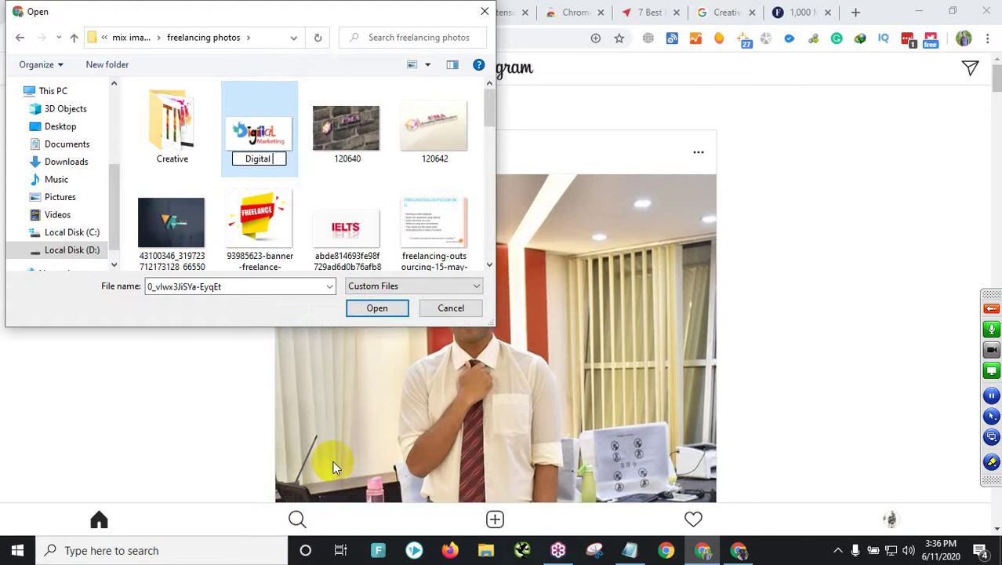
{"action": "type", "text": " Marketing"}
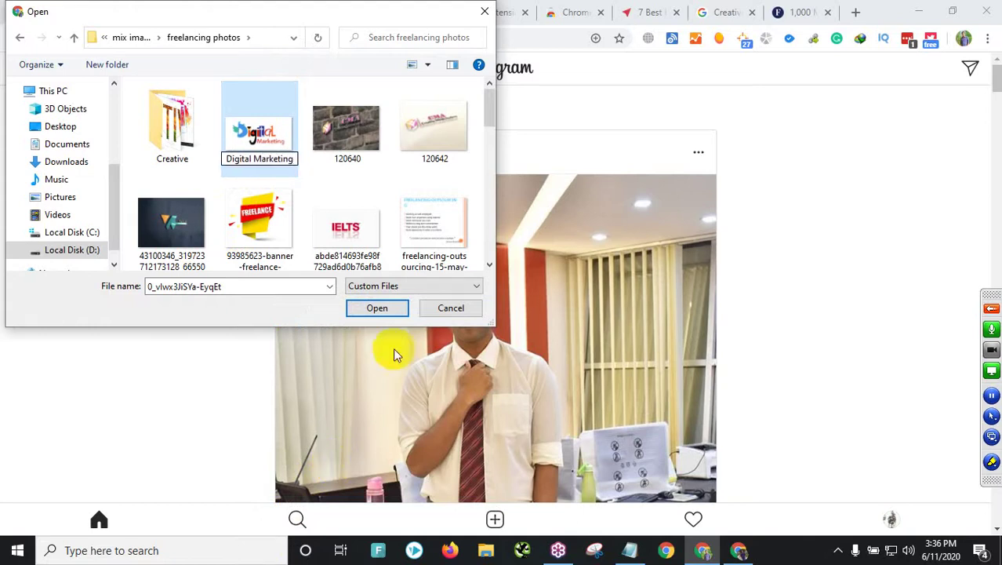
{"action": "left_click", "coordinate": [280, 145]}
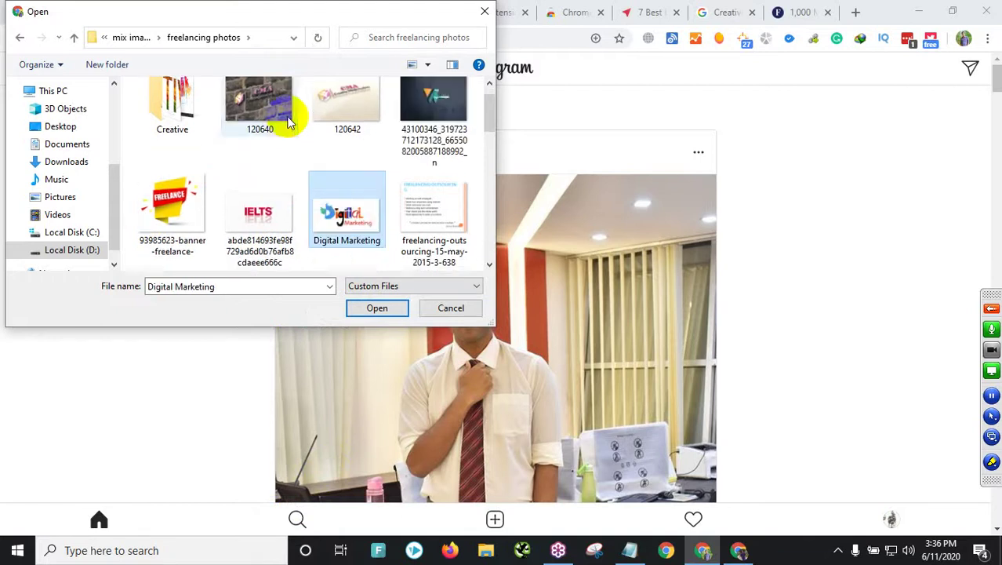
{"action": "left_click", "coordinate": [379, 306]}
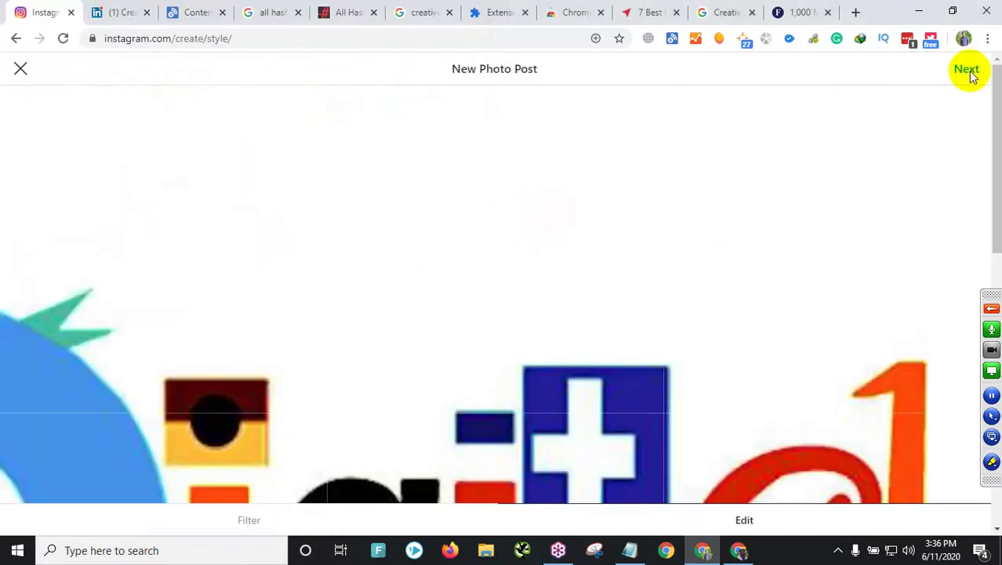
{"action": "left_click", "coordinate": [968, 70]}
Step: Delete the profile paragraph in Notepad and copy the remaining Digital Marketing text
{"action": "left_click", "coordinate": [117, 102]}
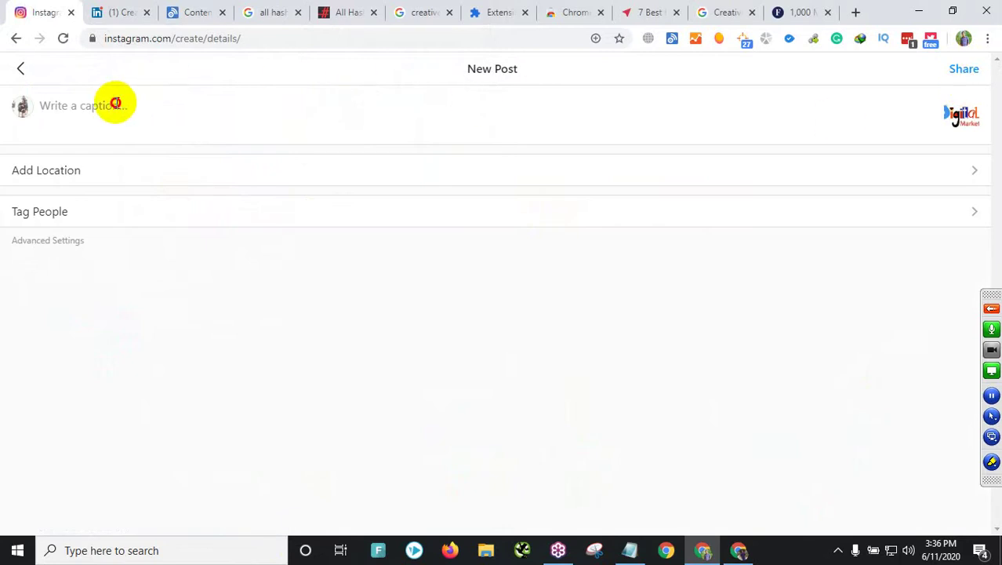
{"action": "left_click", "coordinate": [627, 551]}
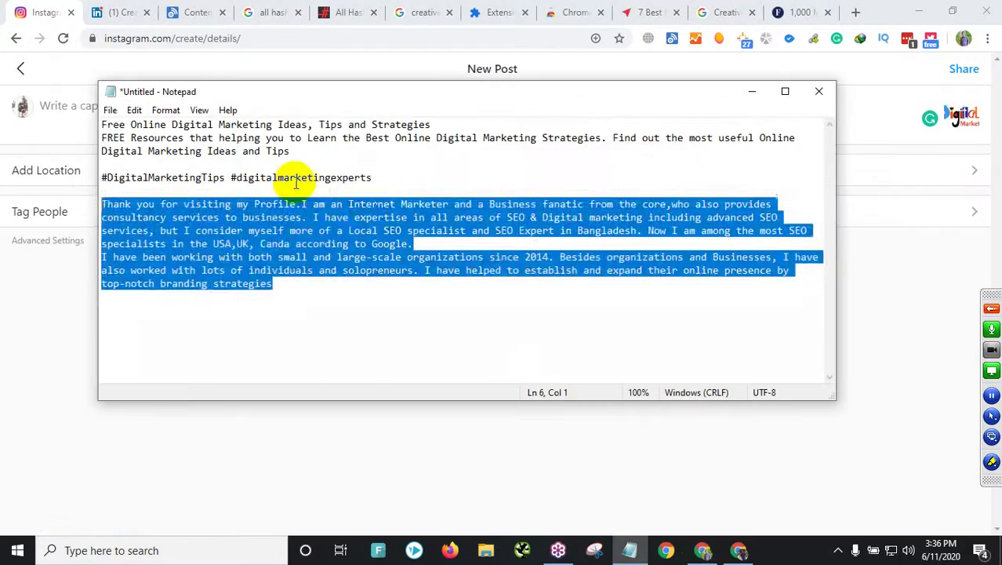
{"action": "key", "text": "Delete"}
{"action": "key", "text": "ctrl+a"}
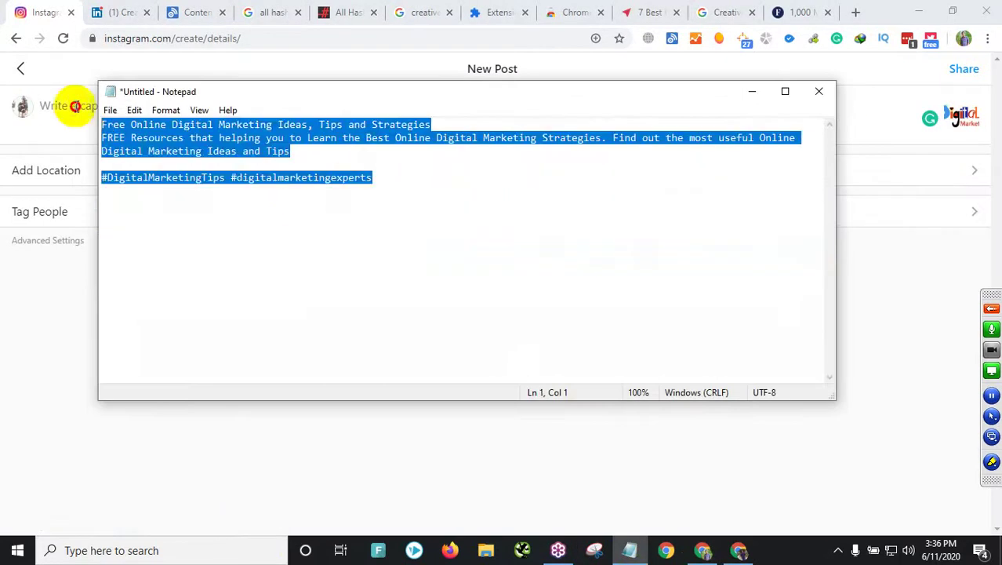
{"action": "right_click", "coordinate": [245, 151]}
{"action": "left_click", "coordinate": [301, 199]}
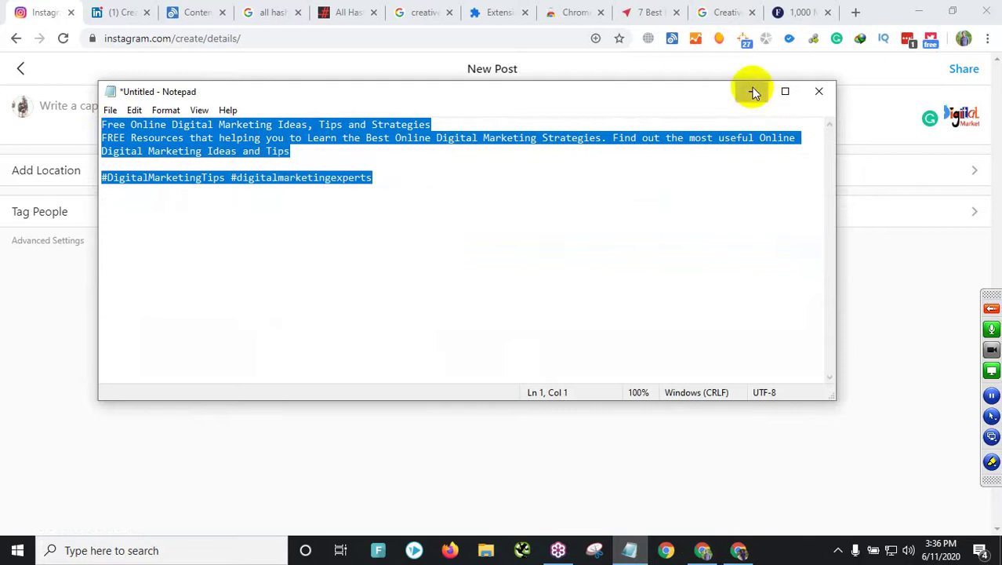
Step: Paste the text with #DigitalMarketingTips #digitalmarketingexperts into the caption, then go to All Hashtag
{"action": "left_click", "coordinate": [752, 91]}
{"action": "left_click", "coordinate": [142, 101]}
{"action": "right_click", "coordinate": [145, 105]}
{"action": "left_click", "coordinate": [179, 213]}
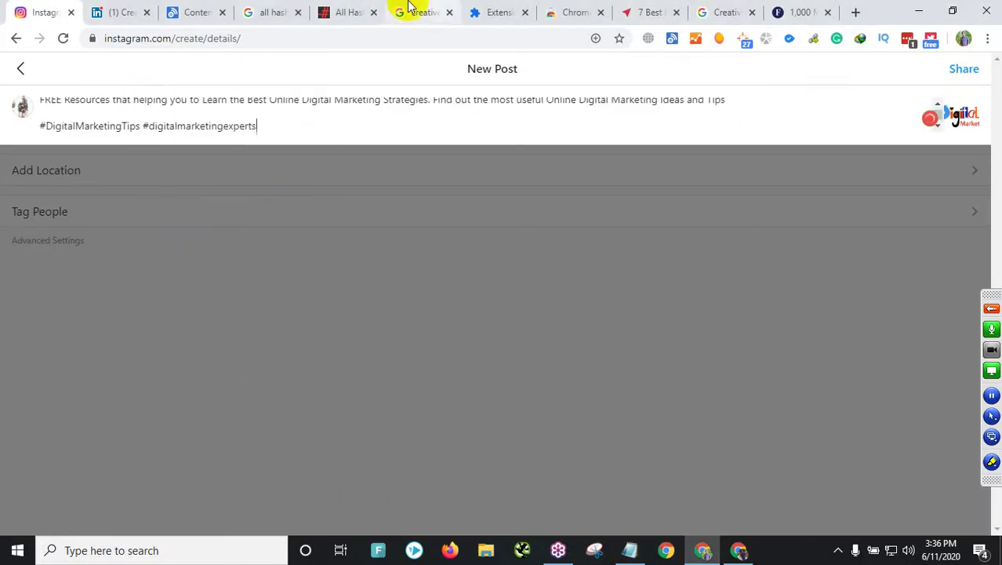
{"action": "left_click", "coordinate": [345, 11]}
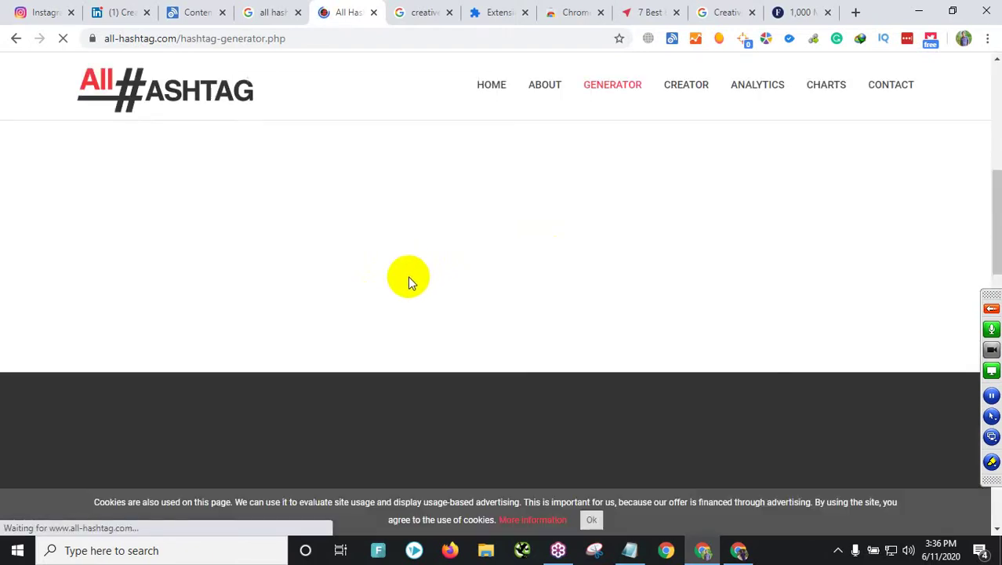
Step: Copy #seoexpert #SEOexperts #seoexpertarizona from All-Hashtag and append them to the caption
{"action": "scroll", "coordinate": [268, 303], "scroll_direction": "down", "scroll_amount": 5}
{"action": "scroll", "coordinate": [284, 173], "scroll_direction": "up", "scroll_amount": 2}
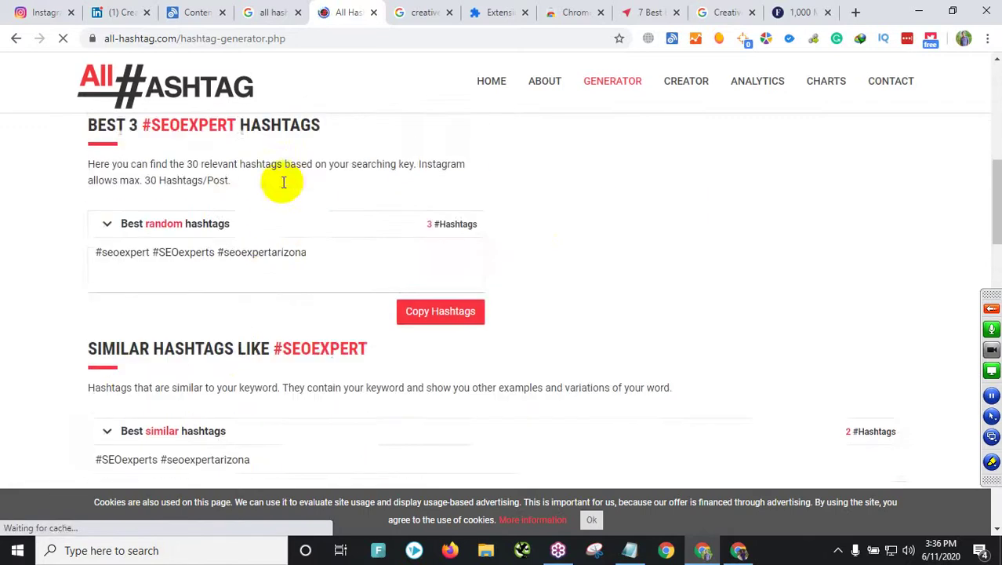
{"action": "scroll", "coordinate": [284, 182], "scroll_direction": "up", "scroll_amount": 1}
{"action": "left_click_drag", "start_coordinate": [313, 308], "coordinate": [83, 302]}
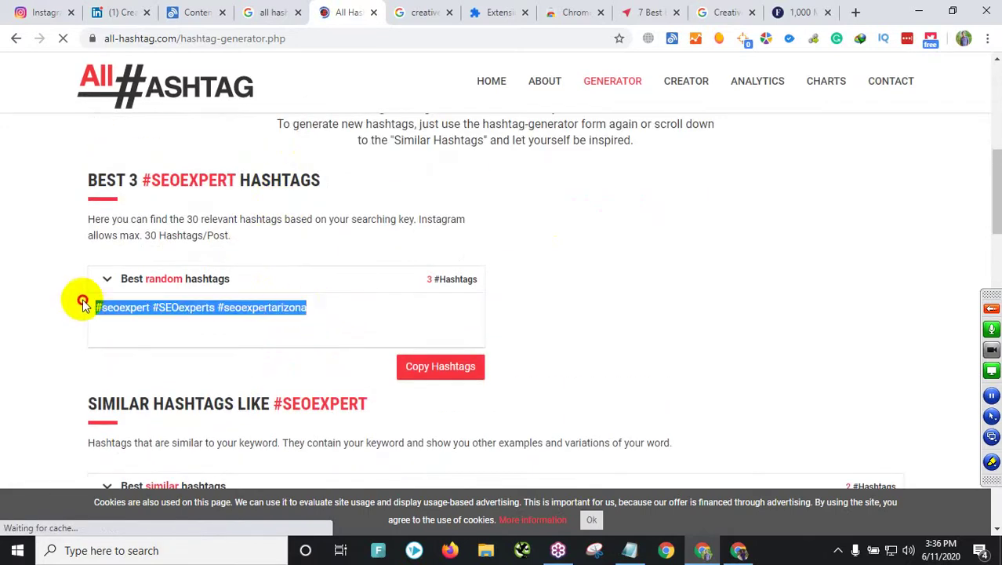
{"action": "right_click", "coordinate": [127, 312]}
{"action": "left_click", "coordinate": [137, 320]}
{"action": "left_click", "coordinate": [28, 10]}
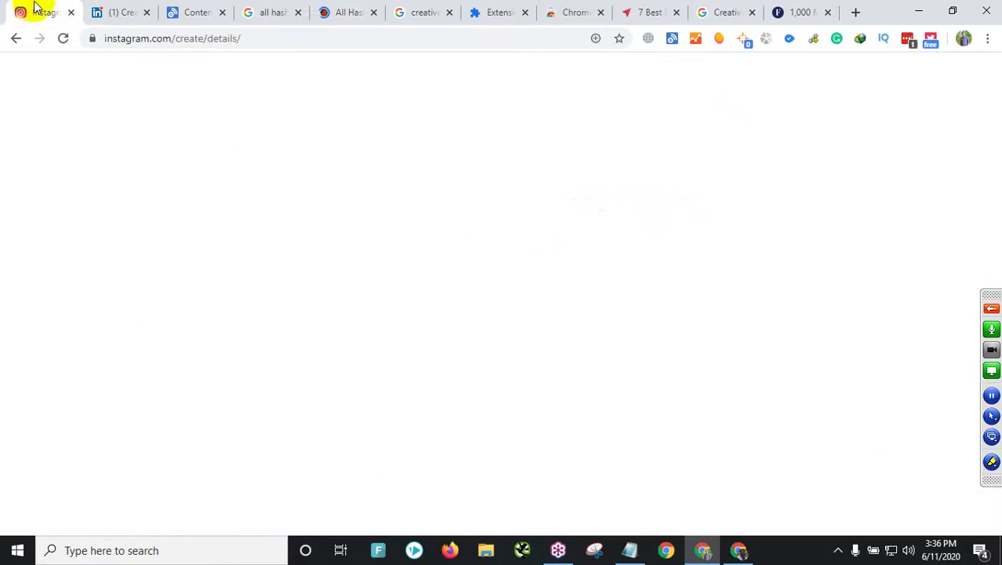
{"action": "right_click", "coordinate": [290, 128]}
{"action": "left_click", "coordinate": [286, 126]}
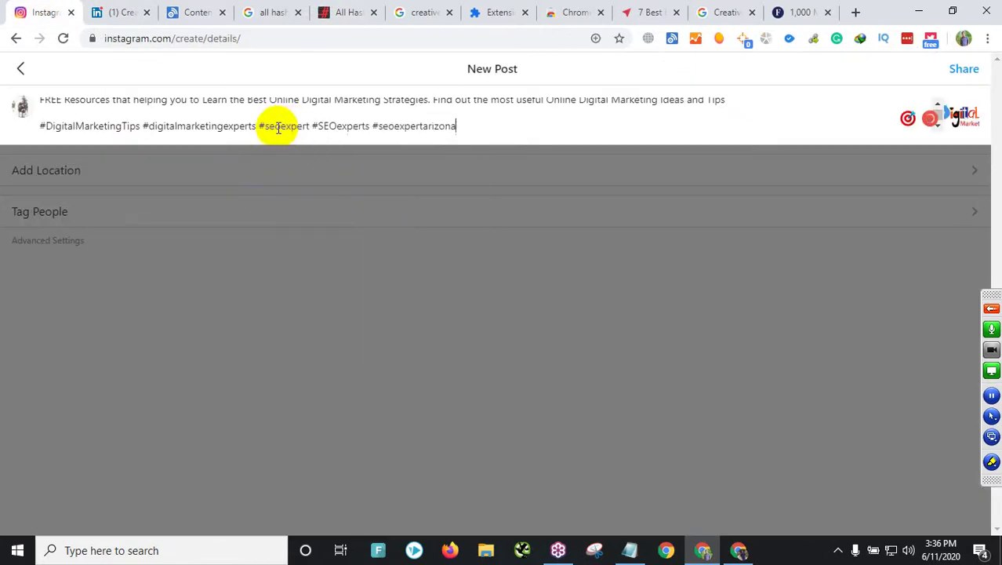
Step: Share the Digital Marketing post and check it in the feed
{"action": "left_click", "coordinate": [964, 68]}
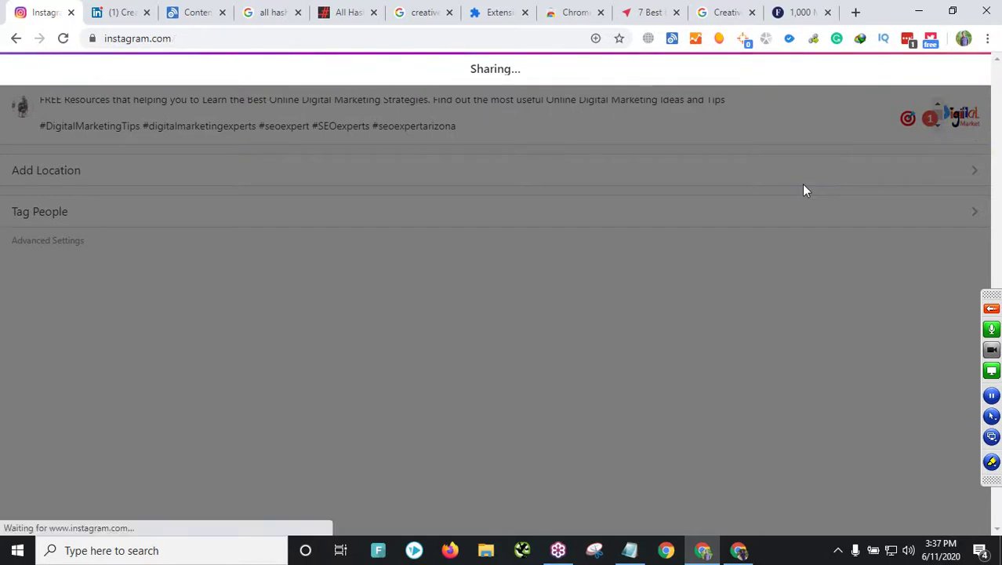
{"action": "scroll", "coordinate": [582, 241], "scroll_direction": "down", "scroll_amount": 5}
{"action": "scroll", "coordinate": [568, 258], "scroll_direction": "up", "scroll_amount": 5}
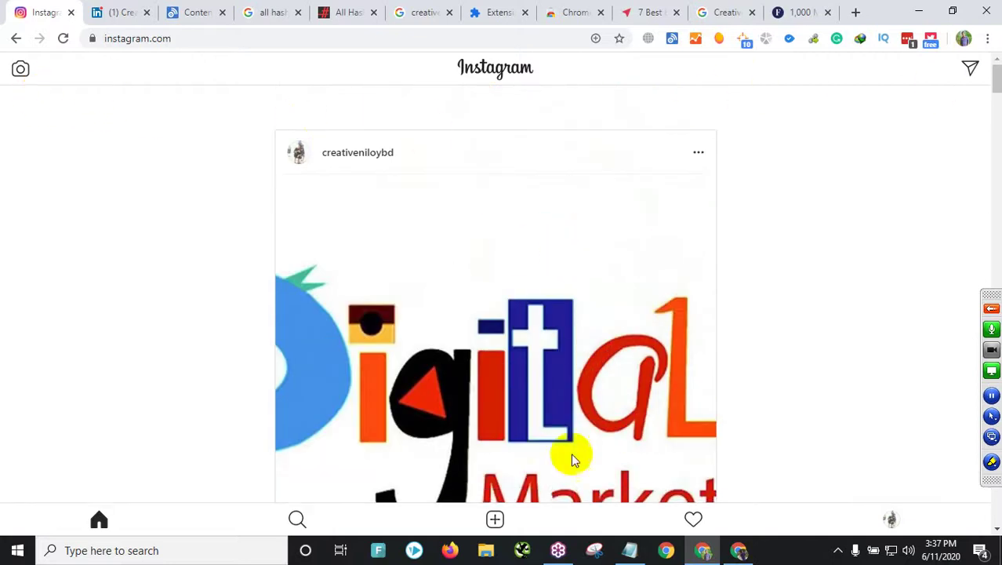
Step: Start another photo post and load the 7 Best Blogs image from the Creativeniloy folder
{"action": "left_click", "coordinate": [502, 515]}
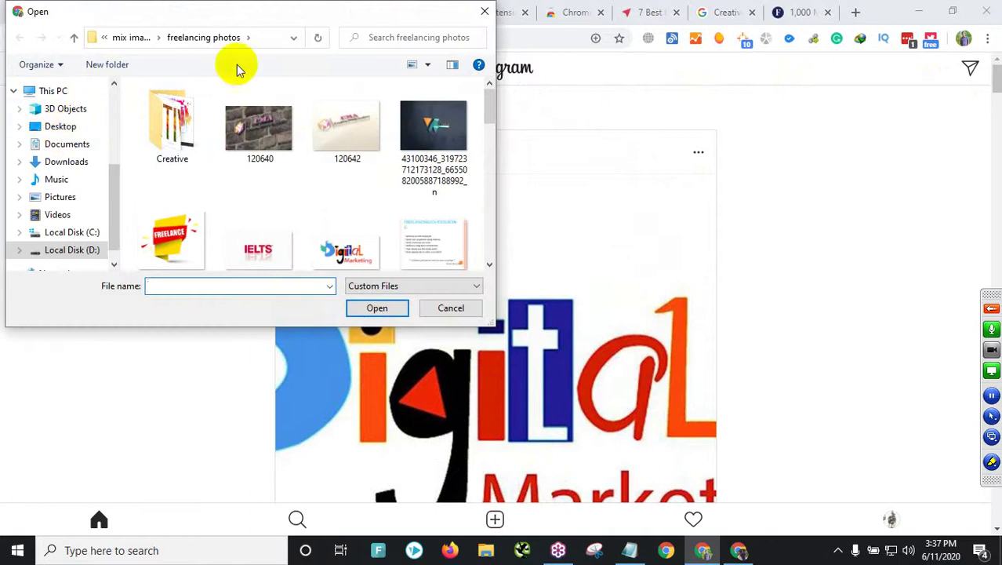
{"action": "left_click", "coordinate": [132, 38]}
{"action": "left_click", "coordinate": [123, 38]}
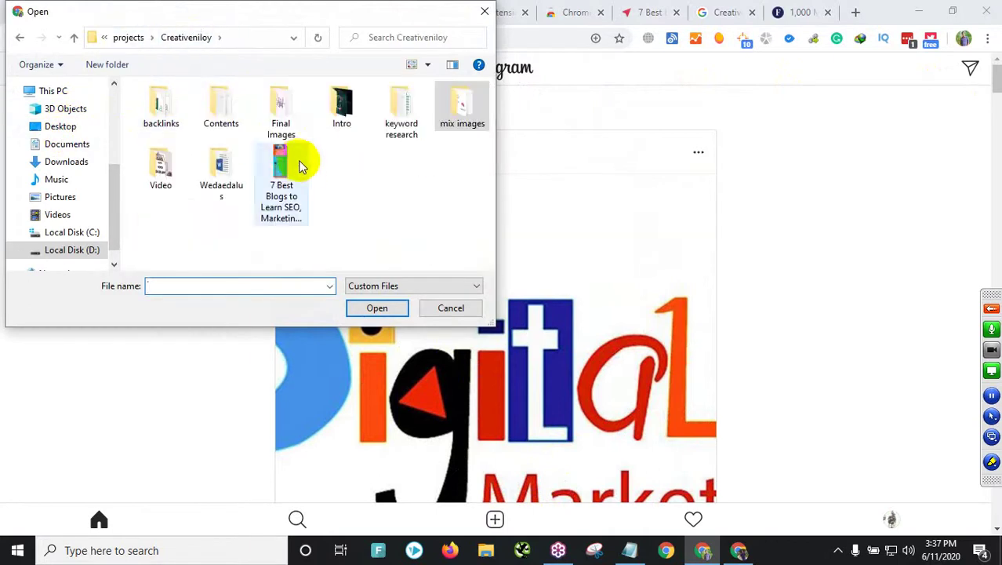
{"action": "left_click", "coordinate": [298, 165]}
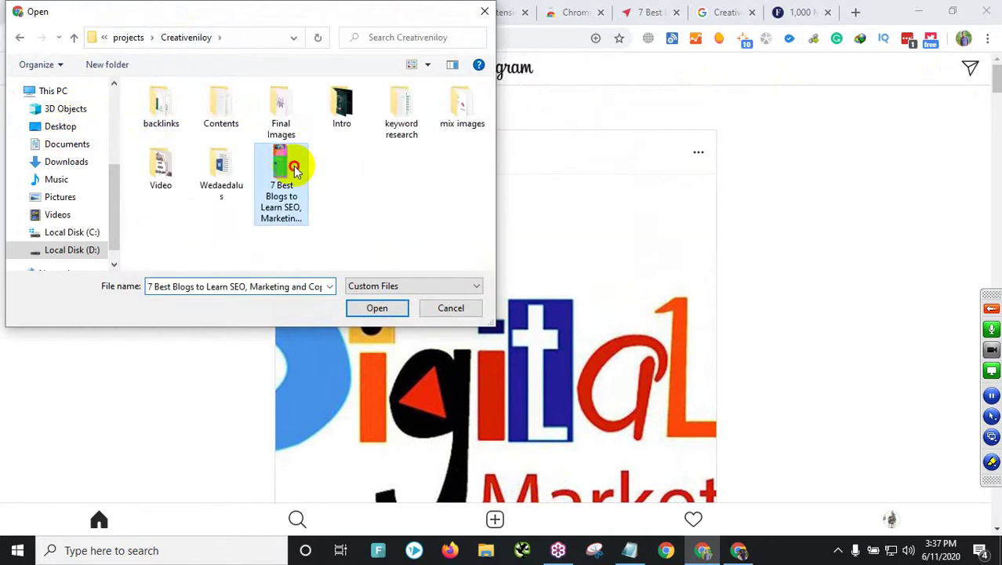
{"action": "left_click", "coordinate": [375, 308]}
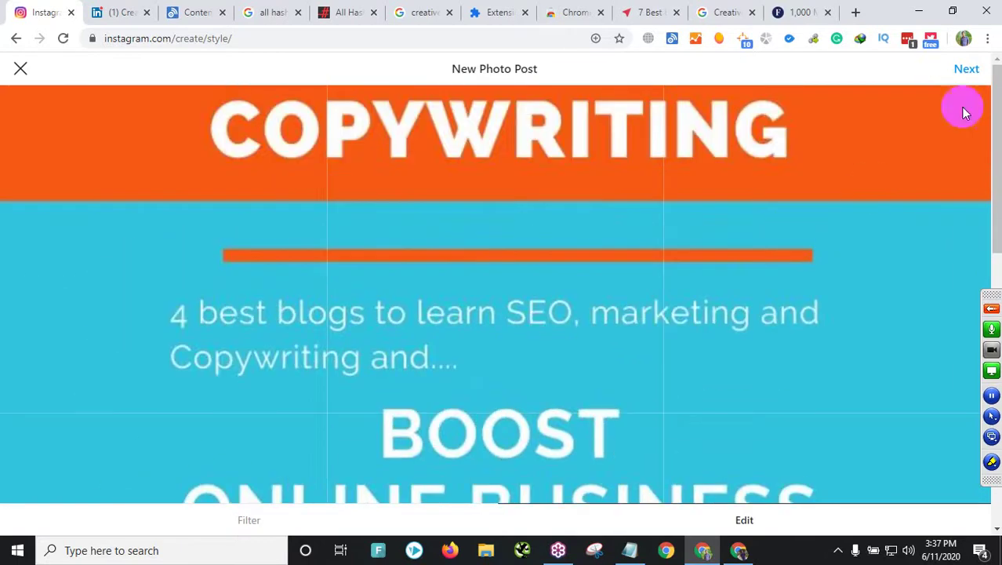
Step: Copy the article title '4 Best Blogs to Learn SEO, Marketing and Copywriting' into the caption, then start a new line
{"action": "left_click", "coordinate": [961, 72]}
{"action": "left_click", "coordinate": [197, 107]}
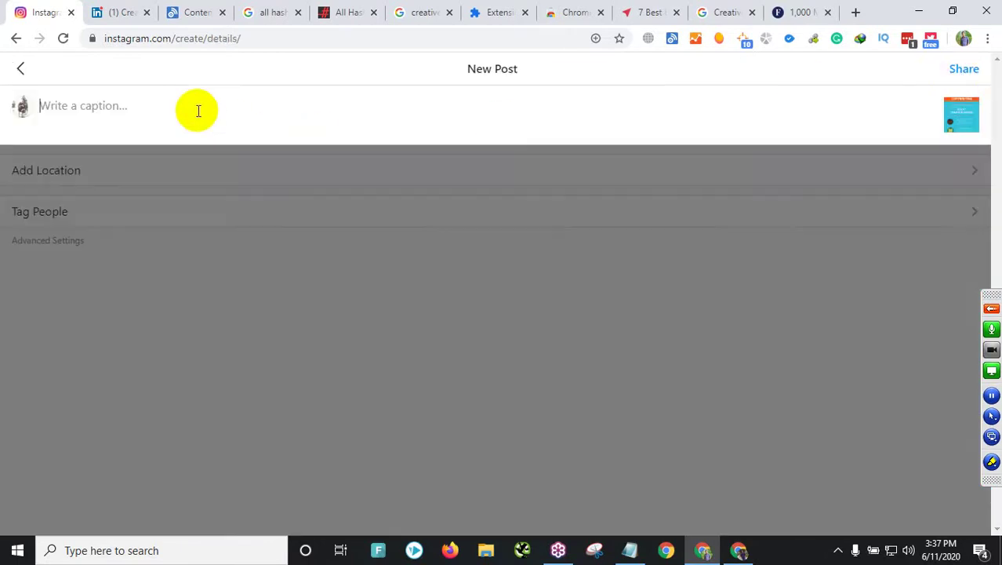
{"action": "left_click", "coordinate": [647, 11]}
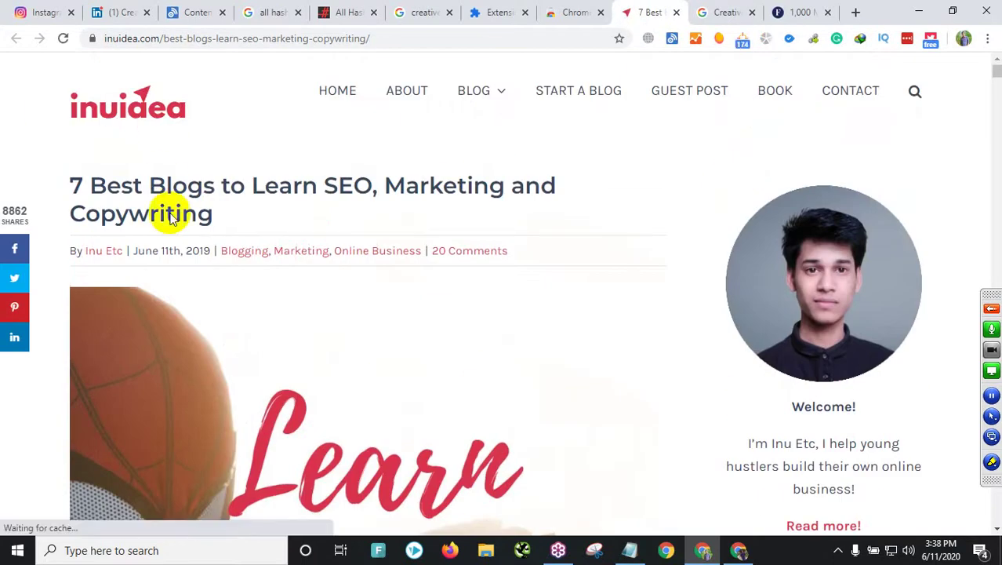
{"action": "left_click_drag", "start_coordinate": [223, 214], "coordinate": [91, 185]}
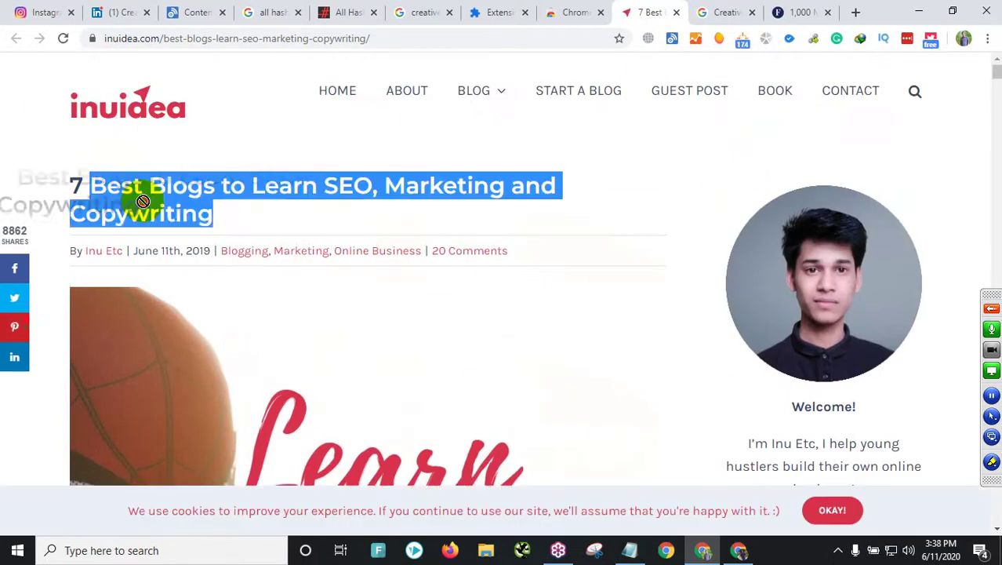
{"action": "right_click", "coordinate": [130, 212]}
{"action": "left_click", "coordinate": [130, 212]}
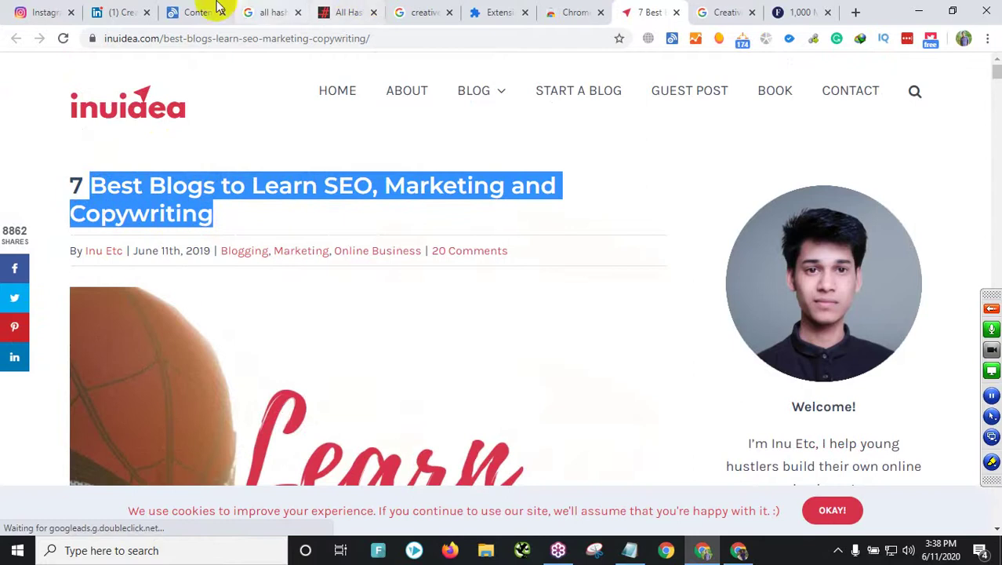
{"action": "left_click", "coordinate": [195, 12]}
{"action": "left_click", "coordinate": [44, 12]}
{"action": "right_click", "coordinate": [192, 103]}
{"action": "left_click", "coordinate": [223, 213]}
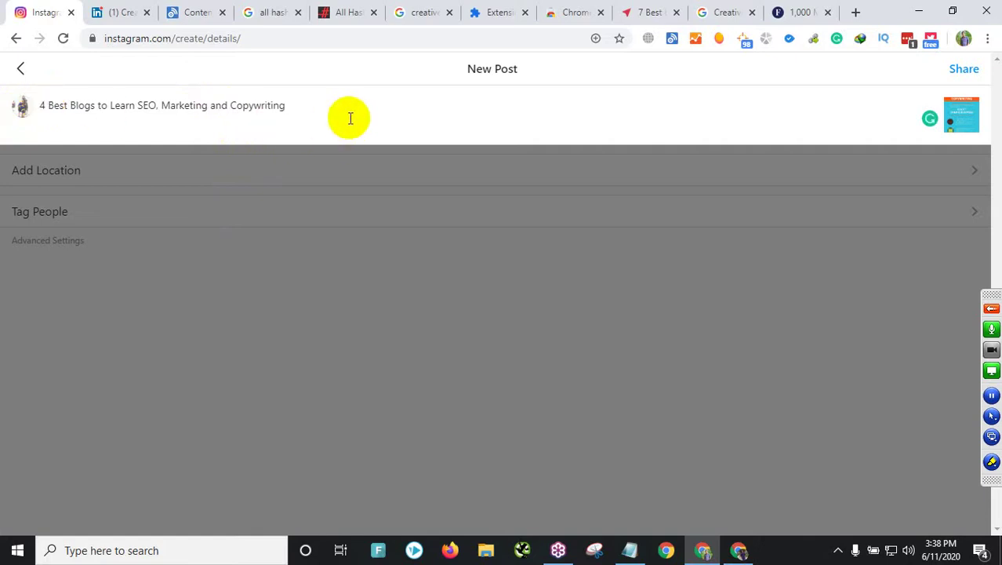
{"action": "key", "text": "Return"}
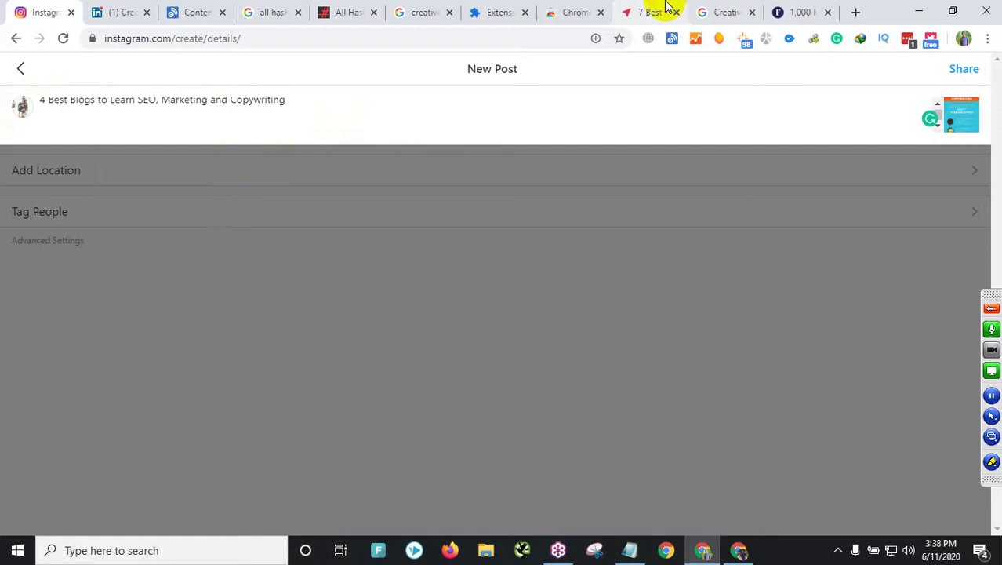
Step: Copy the blog article's intro paragraphs, ending with 'online resources.'
{"action": "left_click", "coordinate": [662, 10]}
{"action": "scroll", "coordinate": [182, 264], "scroll_direction": "down", "scroll_amount": 5}
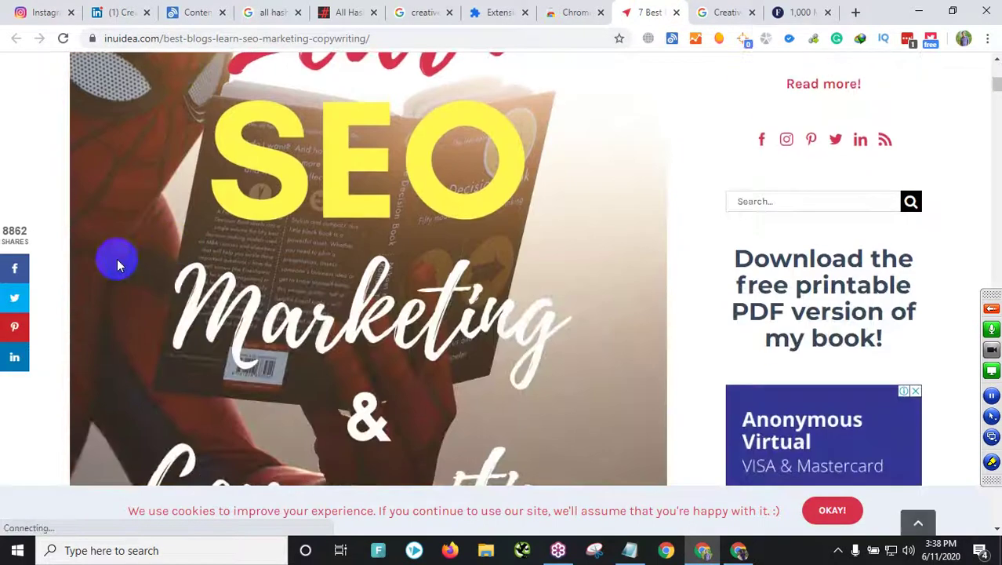
{"action": "scroll", "coordinate": [118, 261], "scroll_direction": "down", "scroll_amount": 10}
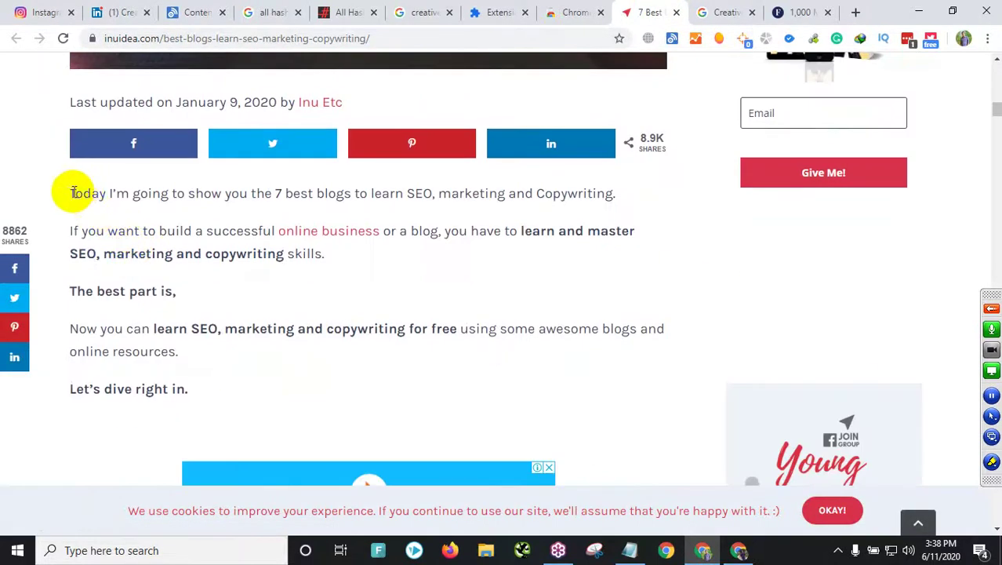
{"action": "mouse_move", "coordinate": [72, 227]}
{"action": "left_mouse_down"}
{"action": "mouse_move", "coordinate": [145, 324]}
{"action": "mouse_move", "coordinate": [217, 373]}
{"action": "mouse_move", "coordinate": [79, 252]}
{"action": "mouse_move", "coordinate": [72, 233]}
{"action": "left_mouse_up"}
{"action": "left_click", "coordinate": [197, 353]}
{"action": "right_click", "coordinate": [79, 235]}
{"action": "left_click", "coordinate": [108, 250]}
Step: Paste the intro paragraphs into the Instagram caption below the title and bring up the Notepad notes
{"action": "left_click", "coordinate": [114, 6]}
{"action": "key", "text": "ctrl+shift+Tab"}
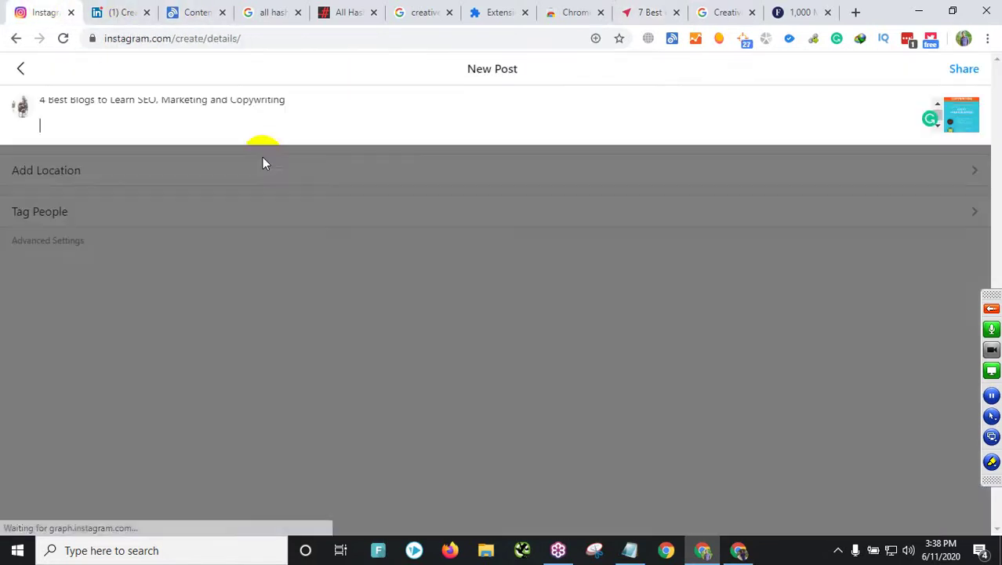
{"action": "right_click", "coordinate": [222, 126]}
{"action": "left_click", "coordinate": [266, 237]}
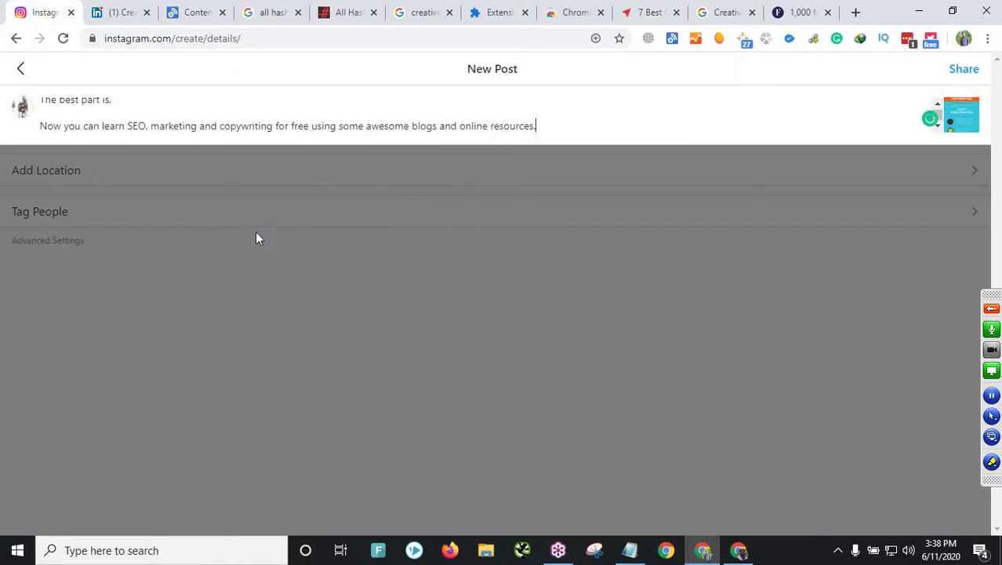
{"action": "left_click", "coordinate": [621, 550]}
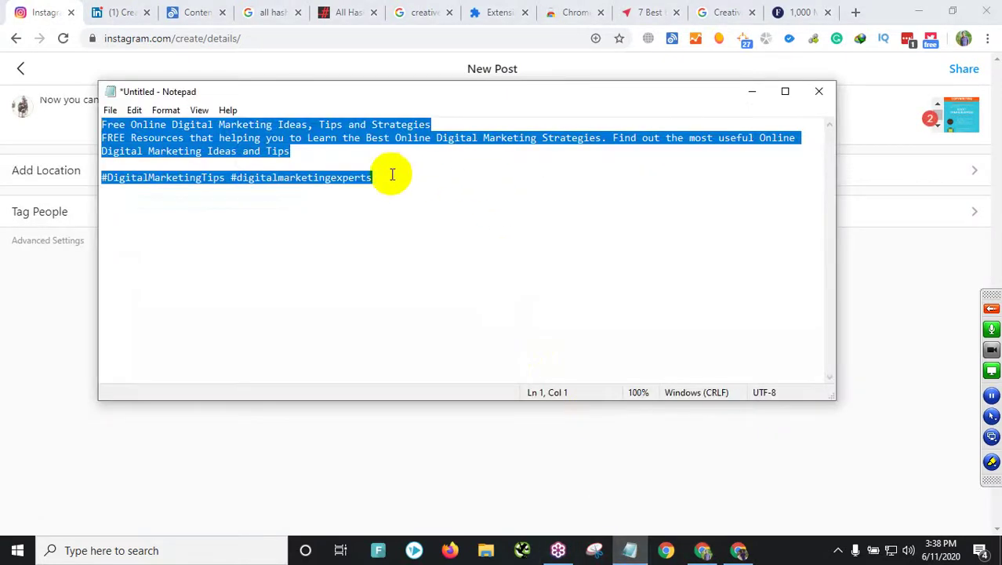
Step: Generate hashtags for the keyword 'seotips' in the All-Hashtag generator
{"action": "left_click", "coordinate": [348, 11]}
{"action": "scroll", "coordinate": [388, 196], "scroll_direction": "up", "scroll_amount": 5}
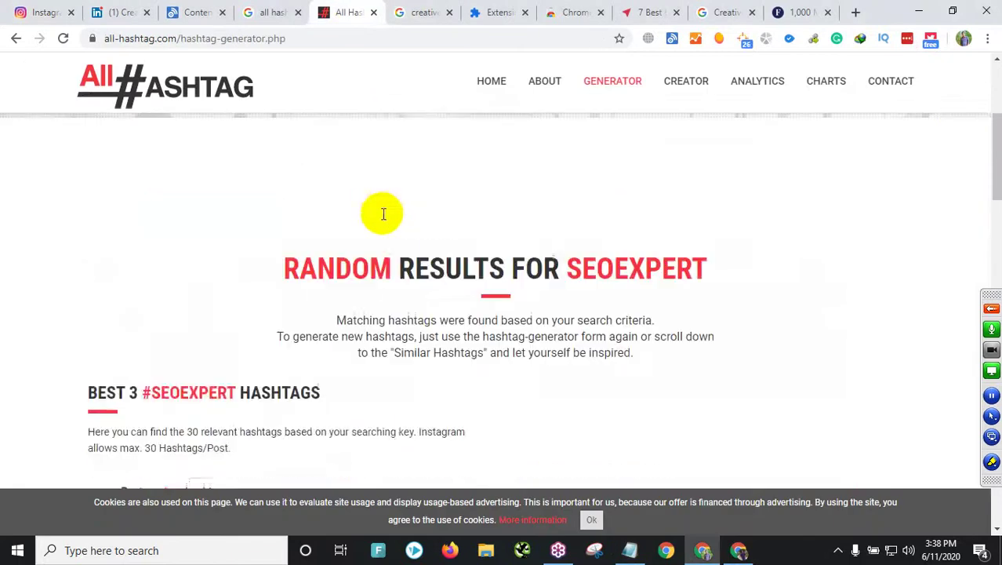
{"action": "scroll", "coordinate": [371, 227], "scroll_direction": "up", "scroll_amount": 1}
{"action": "left_click_drag", "start_coordinate": [439, 255], "coordinate": [413, 272]}
{"action": "type", "text": "seo"}
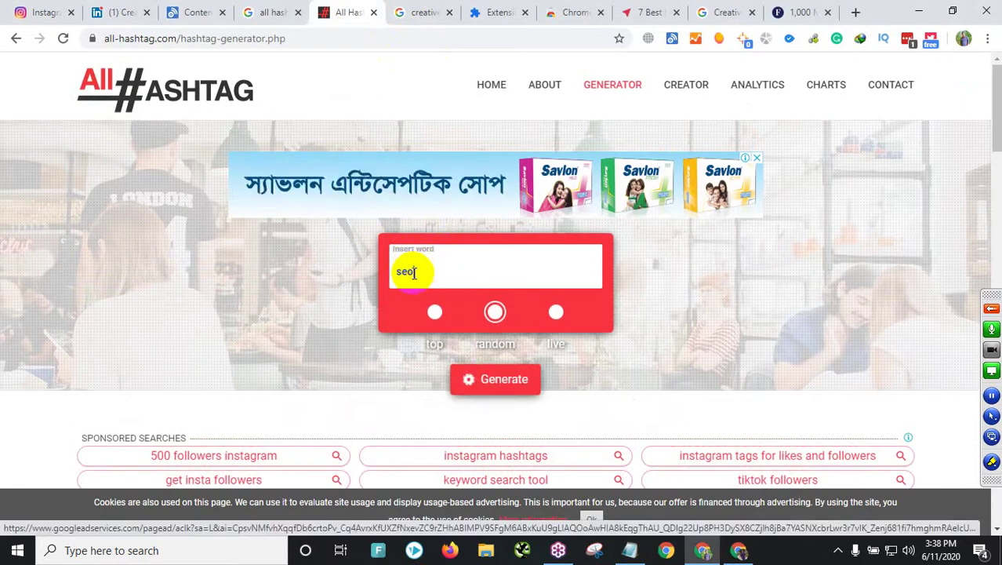
{"action": "type", "text": "tips"}
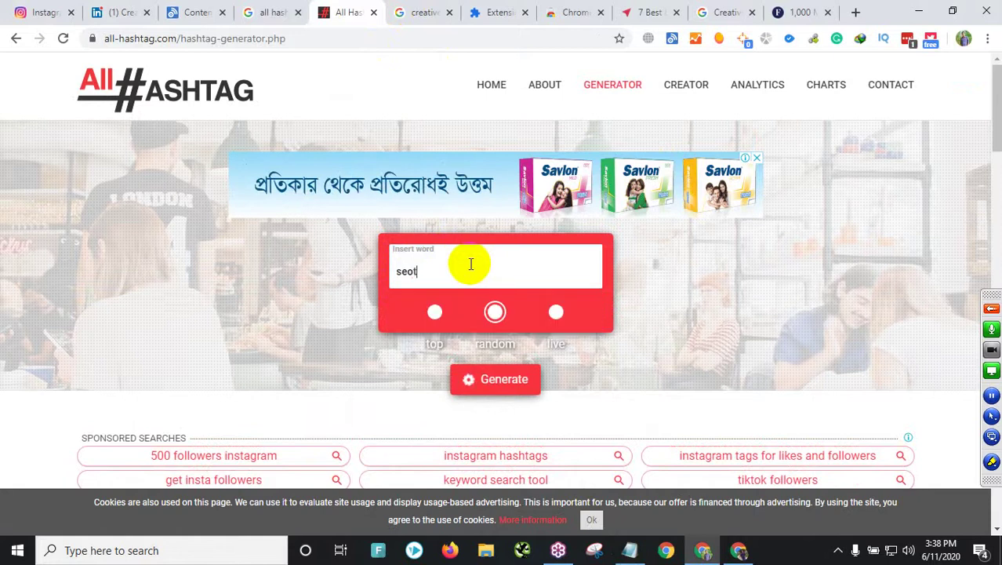
{"action": "left_click", "coordinate": [490, 383]}
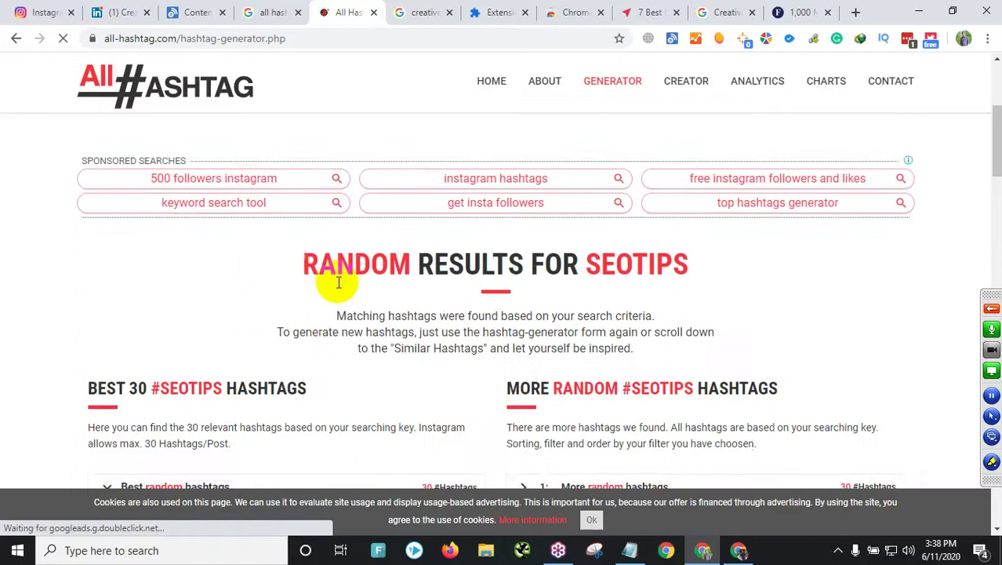
Step: Copy the 30 generated #seotips hashtags and return to the Instagram caption page
{"action": "scroll", "coordinate": [298, 329], "scroll_direction": "down", "scroll_amount": 3}
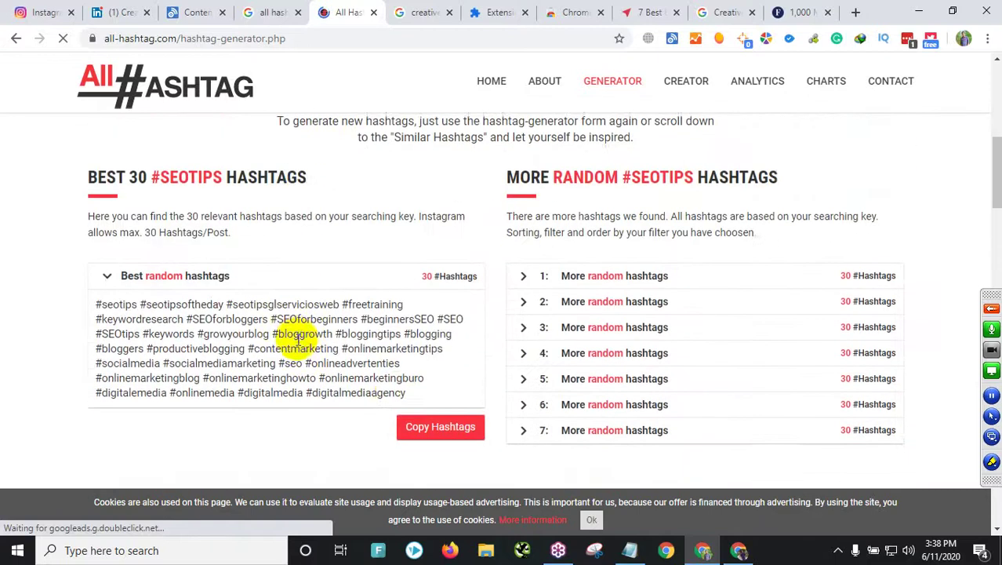
{"action": "left_click", "coordinate": [428, 357]}
{"action": "left_click", "coordinate": [118, 12]}
{"action": "left_click", "coordinate": [27, 6]}
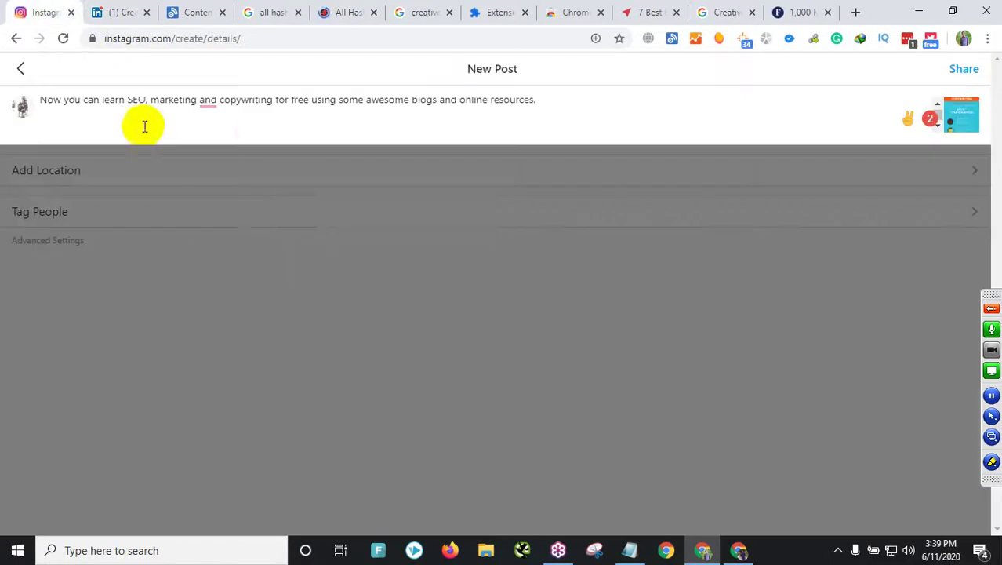
Step: Paste the #seotips hashtags into the caption and share the post
{"action": "right_click", "coordinate": [144, 126]}
{"action": "left_click", "coordinate": [185, 237]}
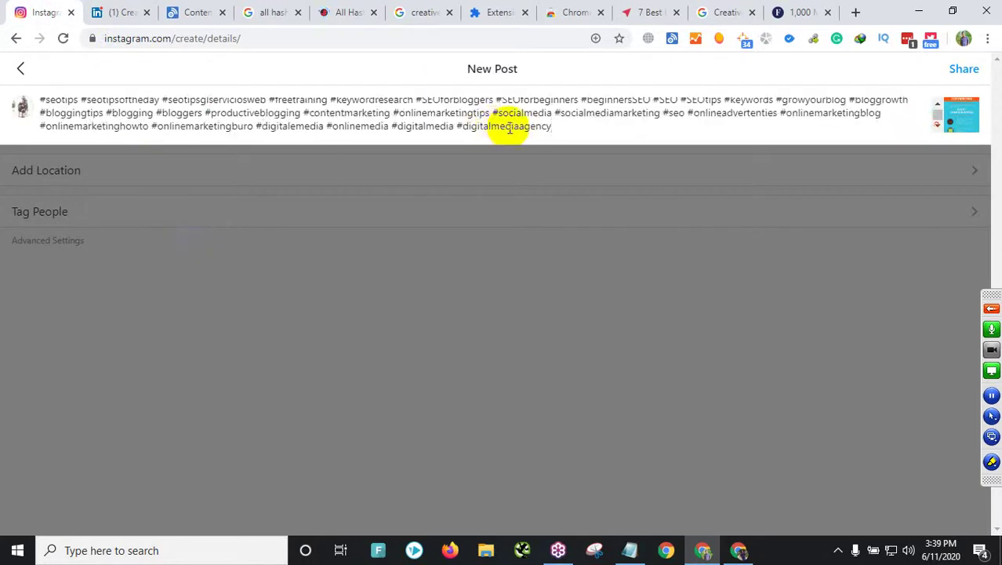
{"action": "left_click", "coordinate": [964, 68]}
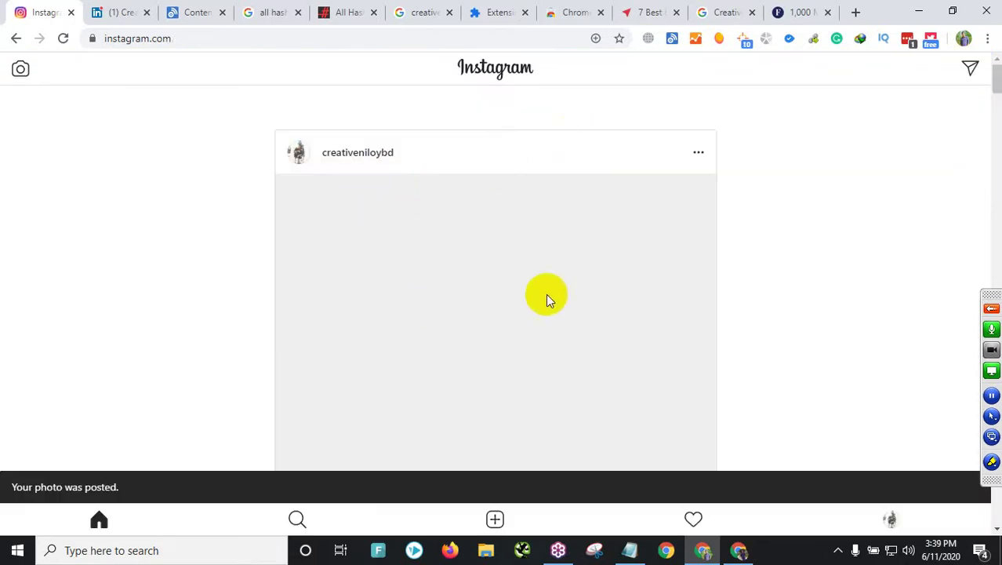
Step: Expand the published post's full caption in the feed and open the #seotipsoftheday hashtag page
{"action": "scroll", "coordinate": [445, 231], "scroll_direction": "down", "scroll_amount": 3}
{"action": "scroll", "coordinate": [462, 228], "scroll_direction": "up", "scroll_amount": 2}
{"action": "scroll", "coordinate": [467, 220], "scroll_direction": "down", "scroll_amount": 5}
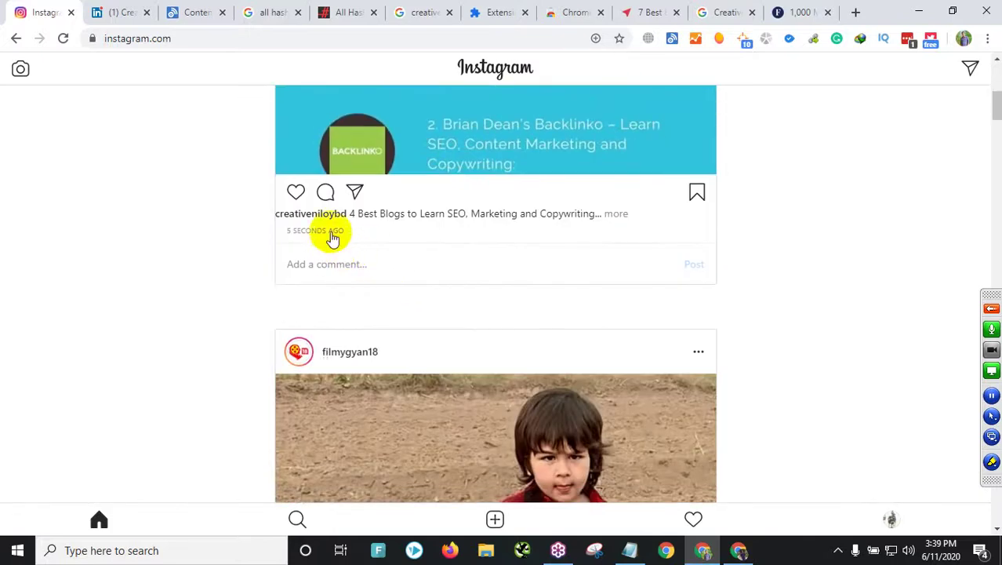
{"action": "left_click", "coordinate": [615, 216]}
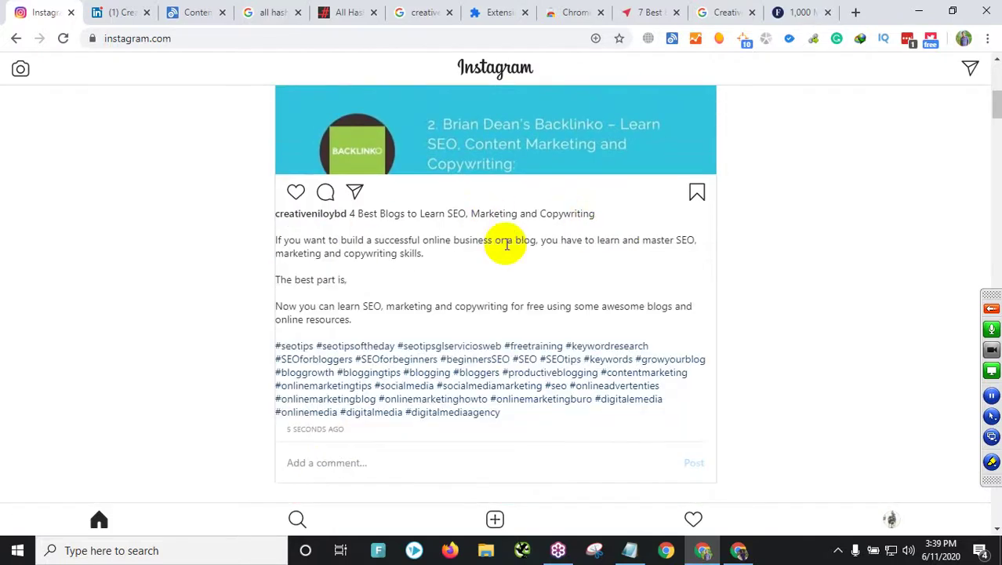
{"action": "scroll", "coordinate": [416, 325], "scroll_direction": "up", "scroll_amount": 3}
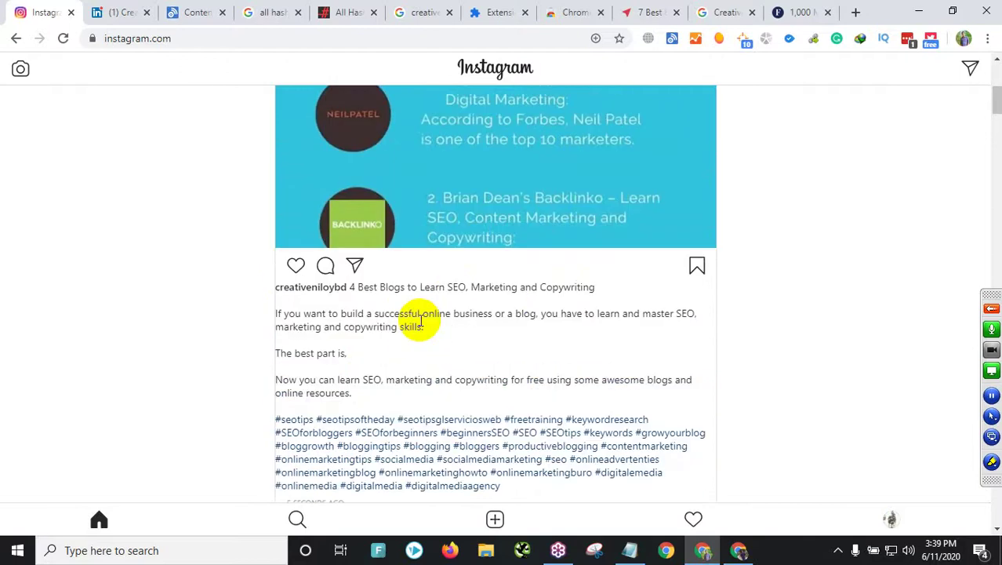
{"action": "scroll", "coordinate": [408, 324], "scroll_direction": "down", "scroll_amount": 3}
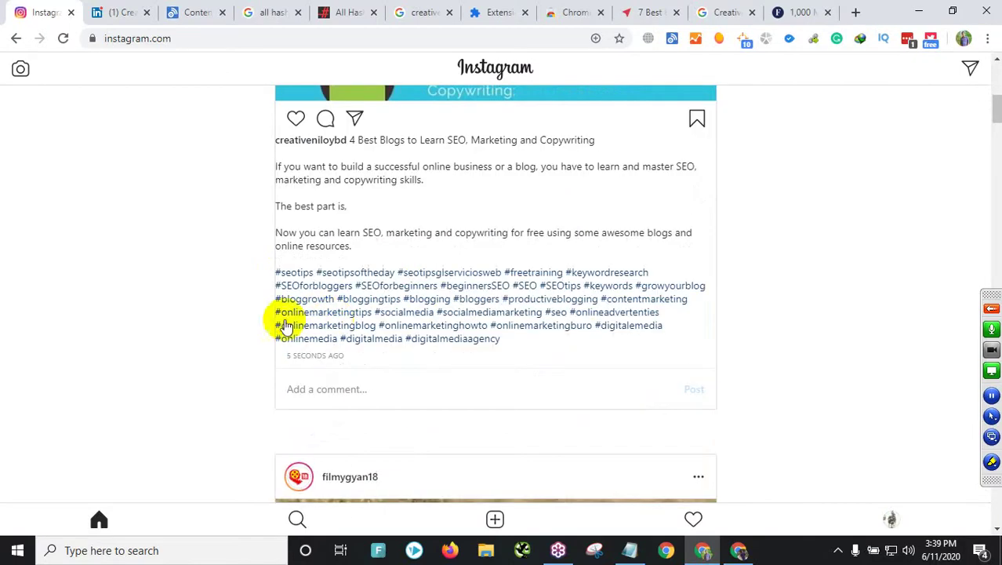
{"action": "left_click", "coordinate": [343, 275]}
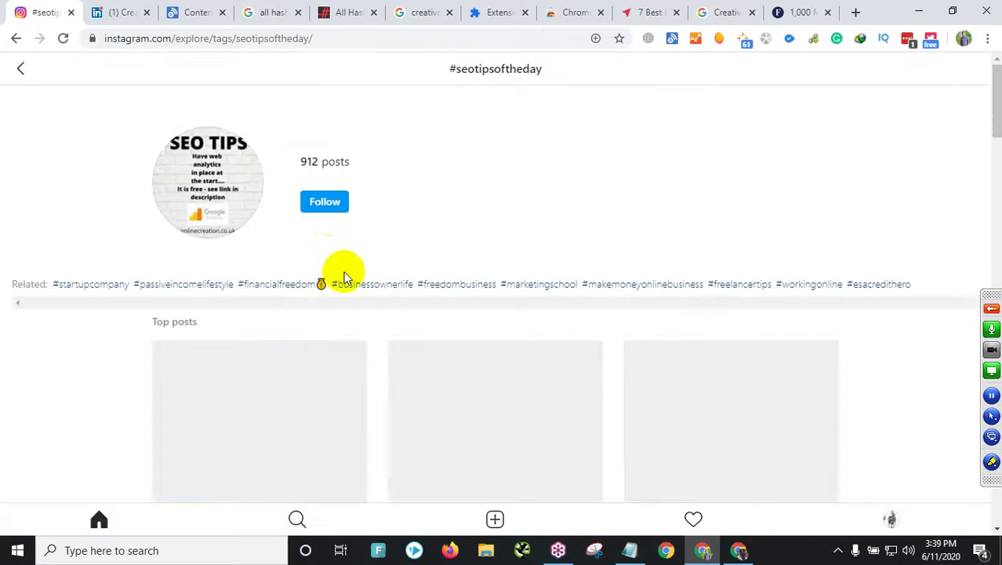
{"action": "scroll", "coordinate": [340, 246], "scroll_direction": "down", "scroll_amount": 5}
{"action": "scroll", "coordinate": [445, 238], "scroll_direction": "down", "scroll_amount": 3}
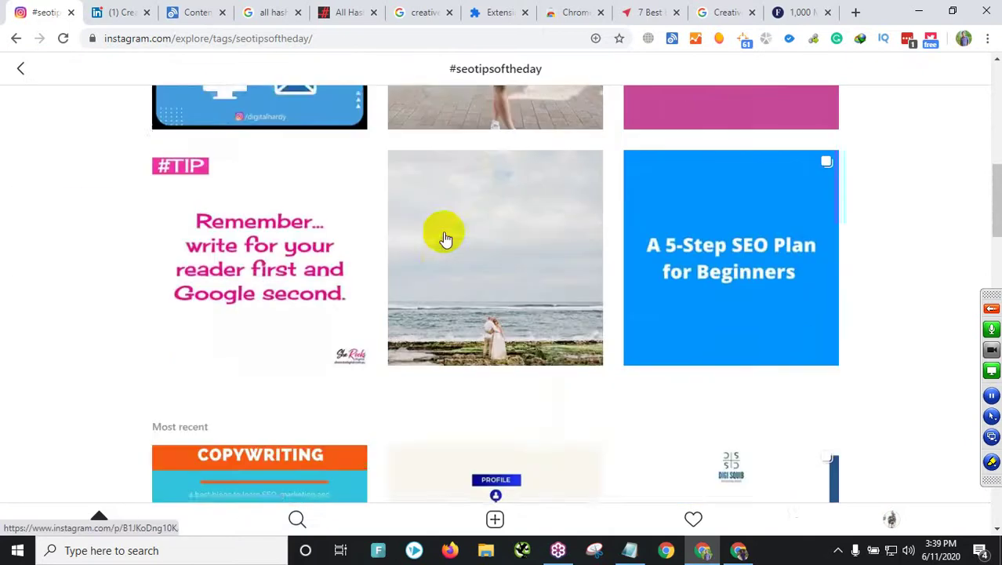
{"action": "scroll", "coordinate": [445, 238], "scroll_direction": "down", "scroll_amount": 3}
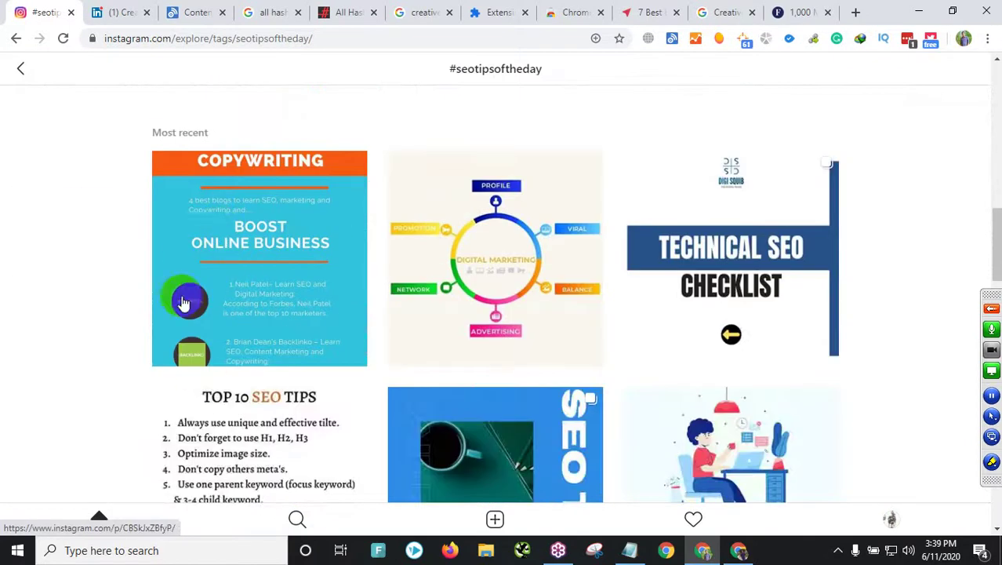
{"action": "scroll", "coordinate": [206, 214], "scroll_direction": "down", "scroll_amount": 1}
{"action": "scroll", "coordinate": [168, 201], "scroll_direction": "up", "scroll_amount": 2}
{"action": "scroll", "coordinate": [248, 291], "scroll_direction": "down", "scroll_amount": 2}
{"action": "scroll", "coordinate": [255, 267], "scroll_direction": "down", "scroll_amount": 2}
{"action": "scroll", "coordinate": [686, 291], "scroll_direction": "down", "scroll_amount": 2}
{"action": "scroll", "coordinate": [687, 292], "scroll_direction": "down", "scroll_amount": 3}
{"action": "scroll", "coordinate": [850, 313], "scroll_direction": "down", "scroll_amount": 3}
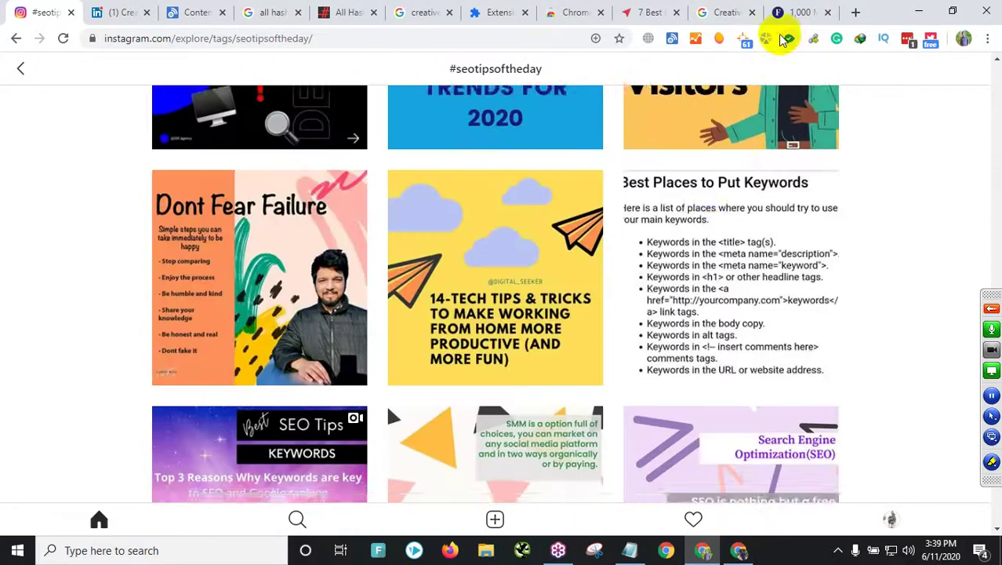
{"action": "scroll", "coordinate": [707, 227], "scroll_direction": "up", "scroll_amount": 3}
{"action": "scroll", "coordinate": [707, 227], "scroll_direction": "down", "scroll_amount": 4}
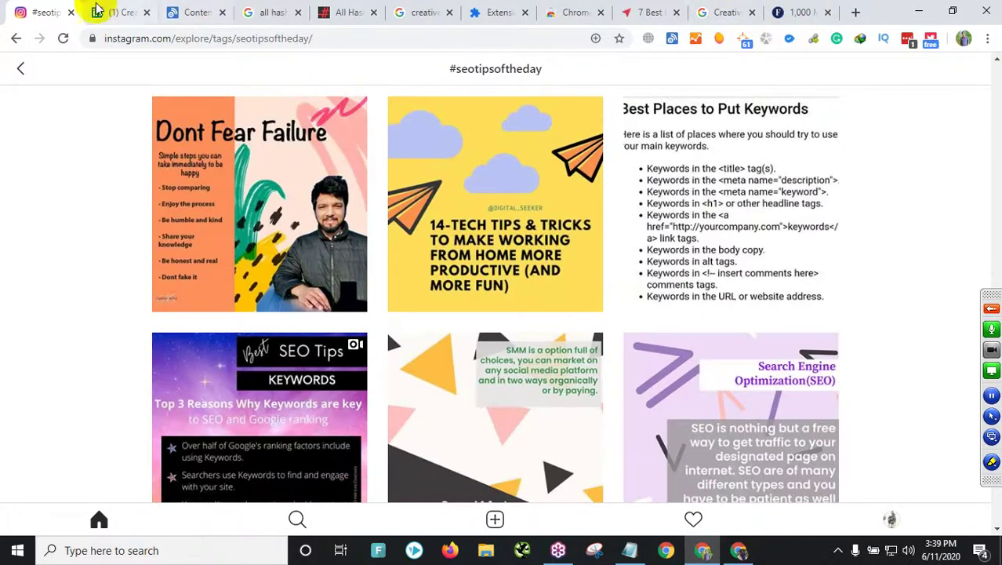
{"action": "scroll", "coordinate": [712, 103], "scroll_direction": "up", "scroll_amount": 4}
{"action": "scroll", "coordinate": [795, 134], "scroll_direction": "down", "scroll_amount": 8}
{"action": "scroll", "coordinate": [796, 159], "scroll_direction": "up", "scroll_amount": 10}
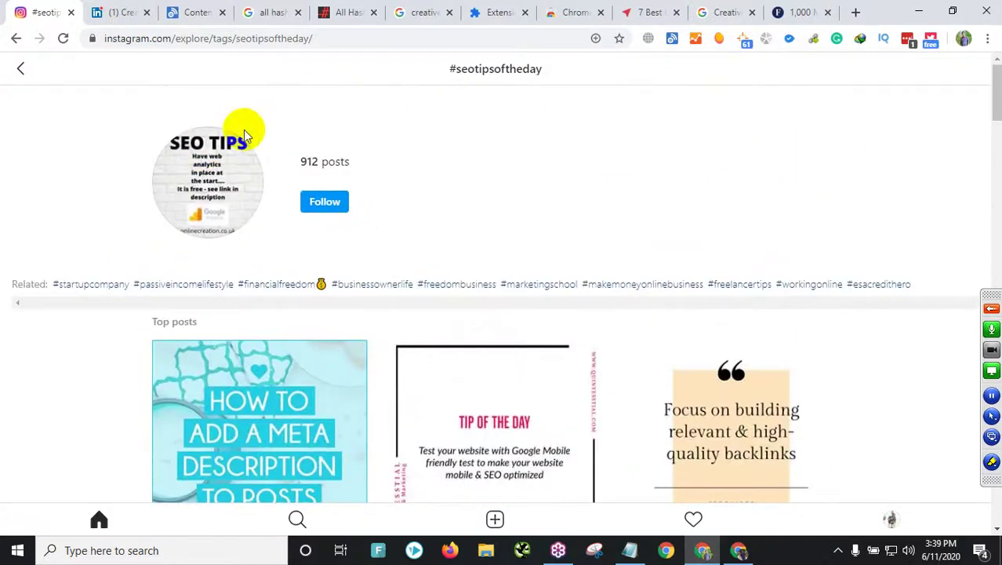
{"action": "left_click", "coordinate": [20, 71]}
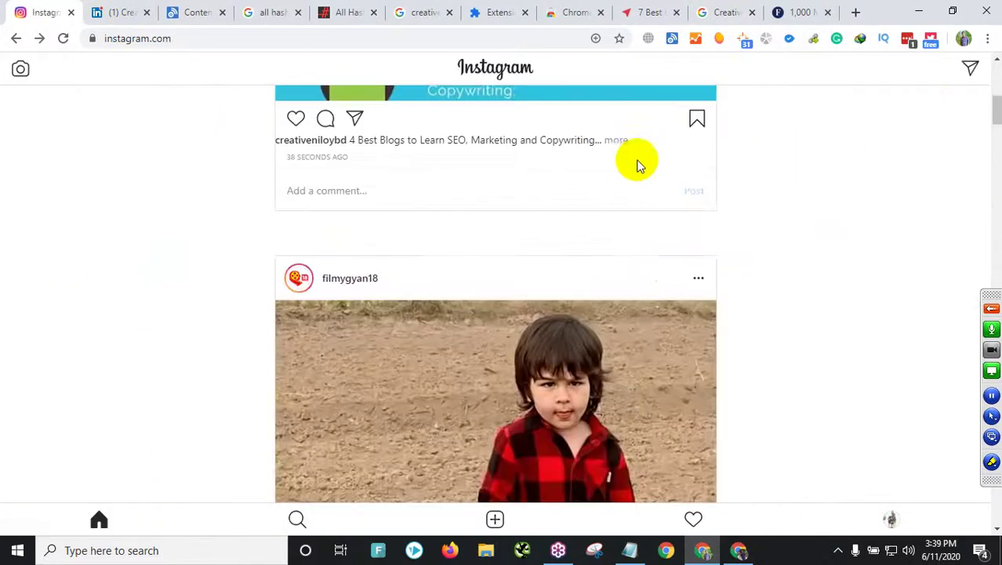
Step: Open the account's own profile page and check its post count
{"action": "scroll", "coordinate": [477, 83], "scroll_direction": "up", "scroll_amount": 3}
{"action": "scroll", "coordinate": [477, 82], "scroll_direction": "up", "scroll_amount": 4}
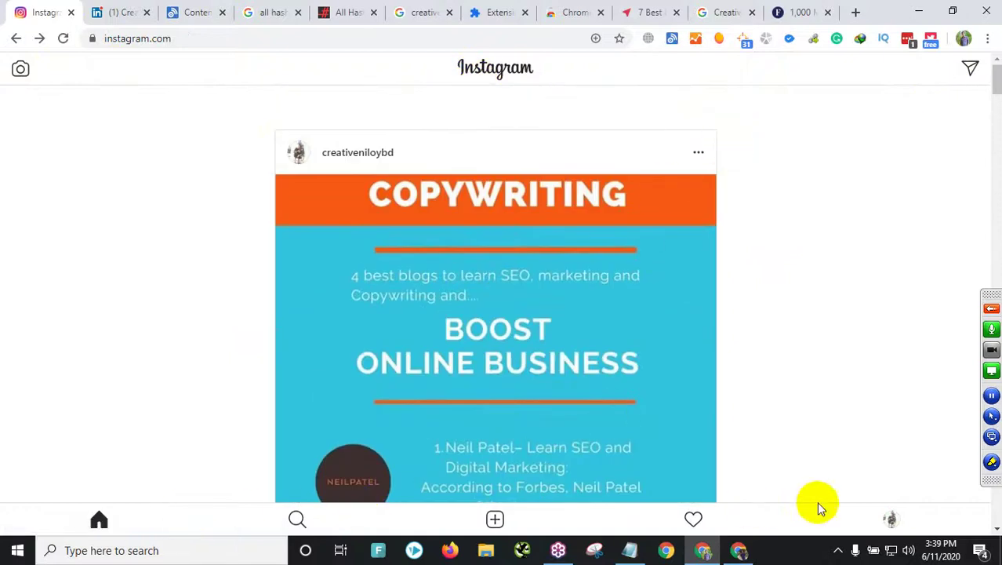
{"action": "left_click", "coordinate": [894, 521]}
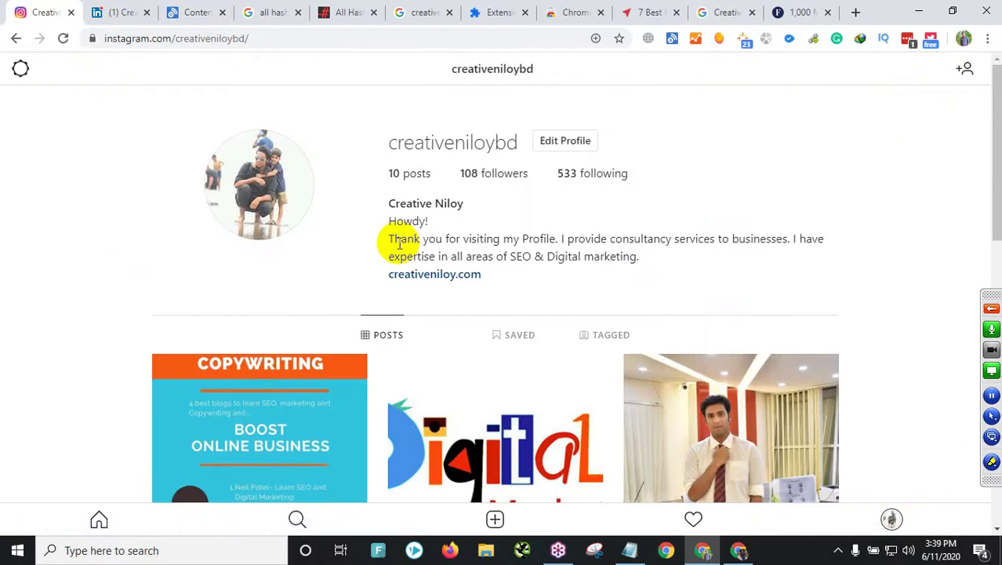
{"action": "left_click_drag", "start_coordinate": [400, 174], "coordinate": [431, 178]}
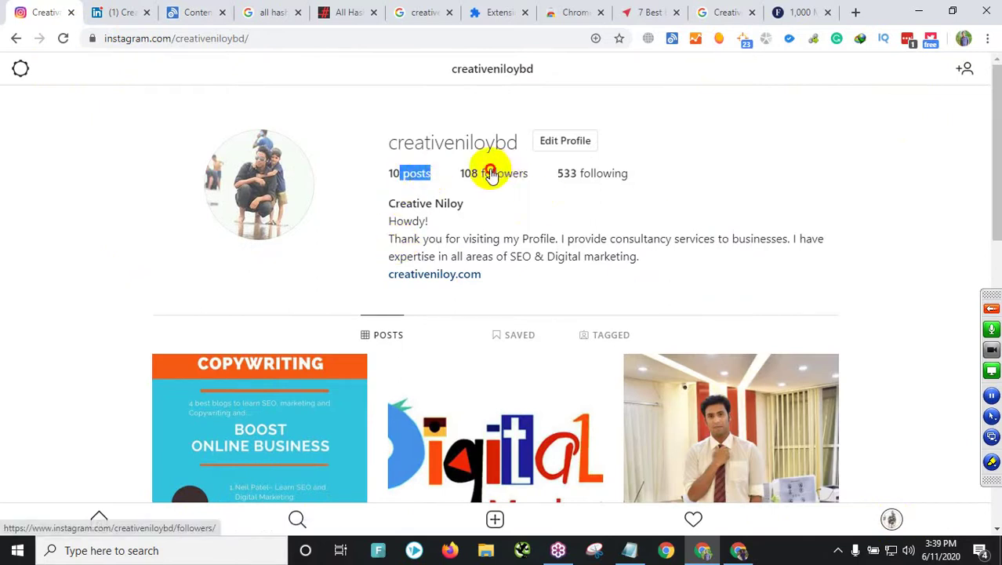
Step: Look over the profile bio, then bring up the Change Profile Photo options from the current picture
{"action": "scroll", "coordinate": [538, 252], "scroll_direction": "down", "scroll_amount": 5}
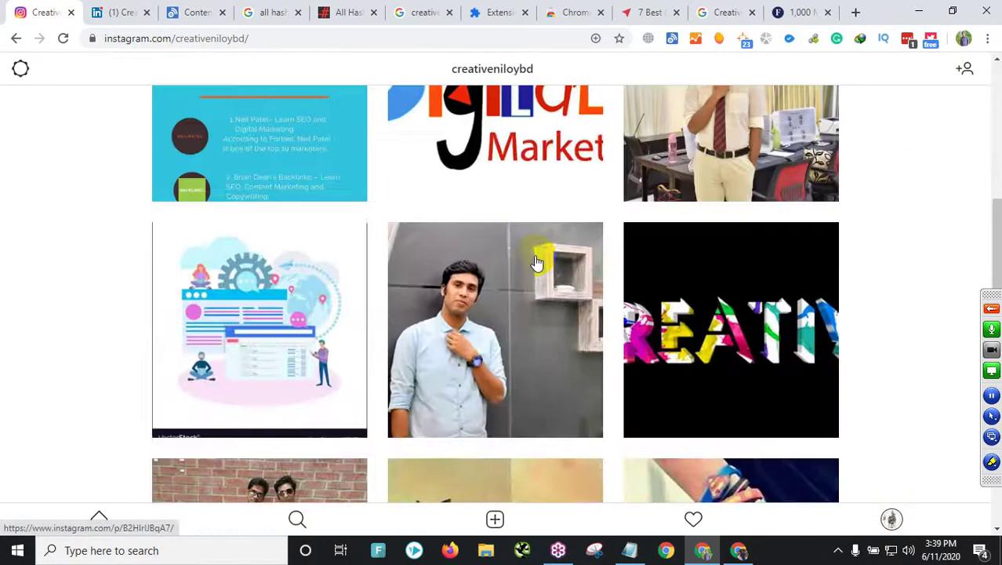
{"action": "scroll", "coordinate": [537, 265], "scroll_direction": "up", "scroll_amount": 2}
{"action": "scroll", "coordinate": [510, 269], "scroll_direction": "down", "scroll_amount": 5}
{"action": "scroll", "coordinate": [511, 269], "scroll_direction": "up", "scroll_amount": 8}
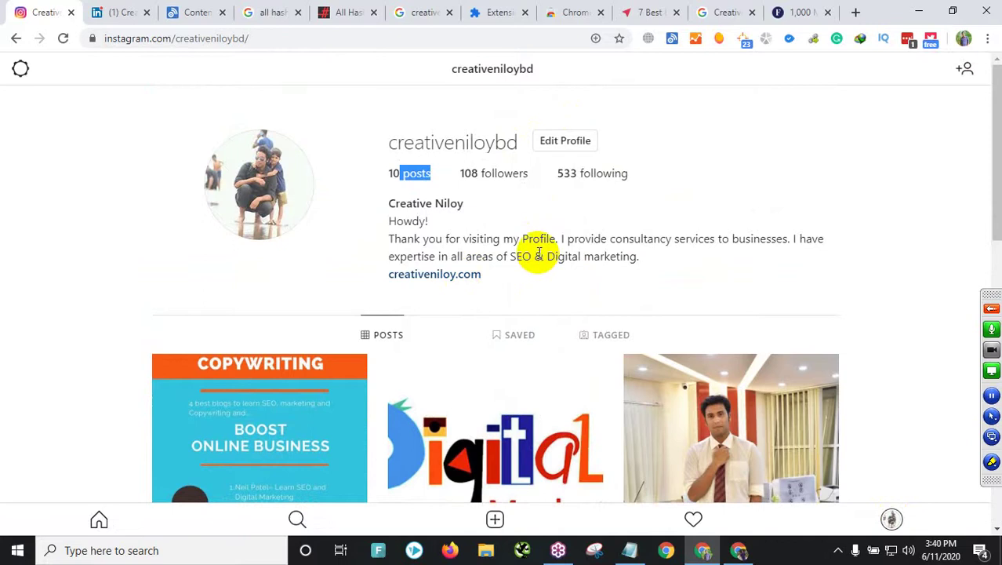
{"action": "left_click_drag", "start_coordinate": [422, 239], "coordinate": [547, 238]}
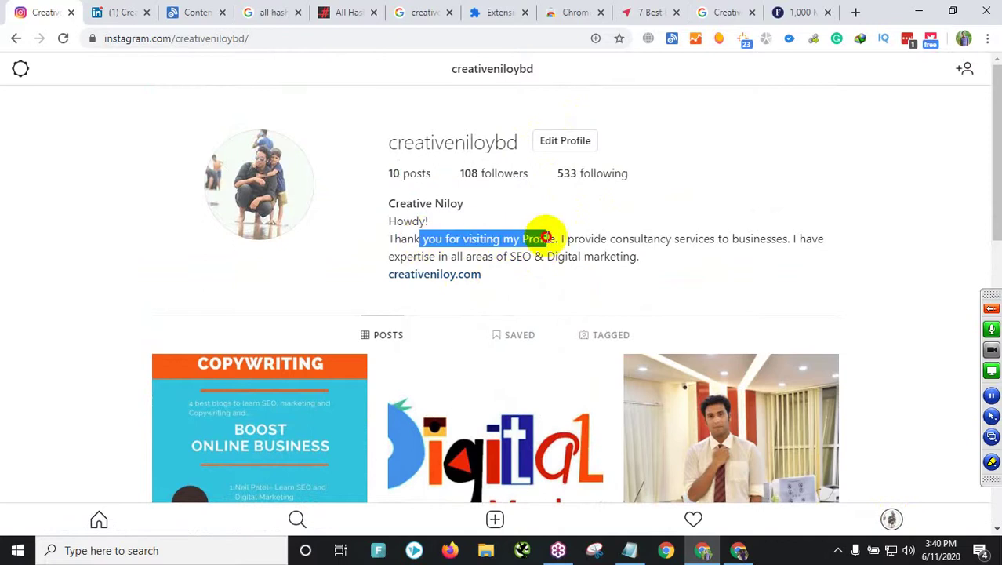
{"action": "left_click", "coordinate": [608, 235]}
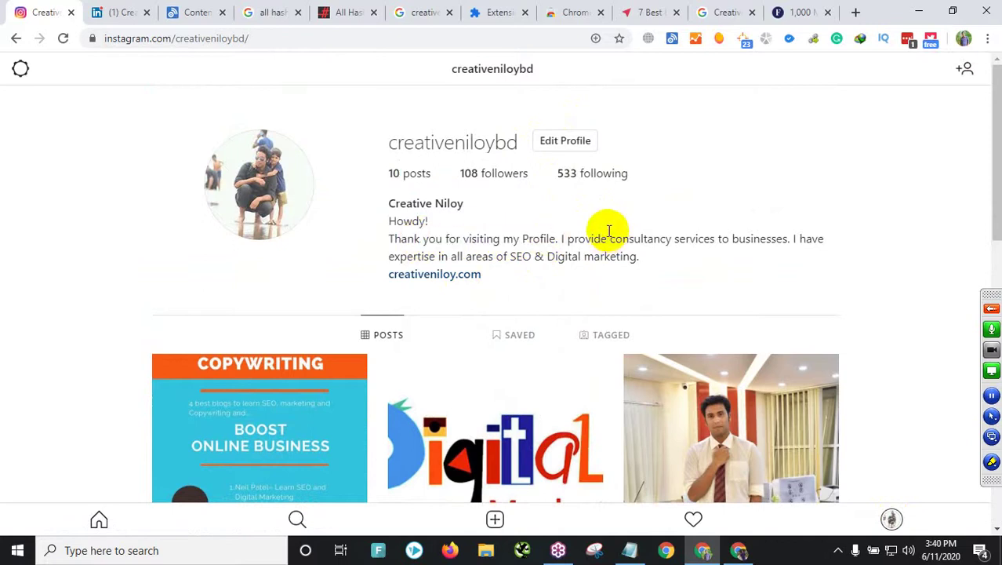
{"action": "left_click", "coordinate": [267, 164]}
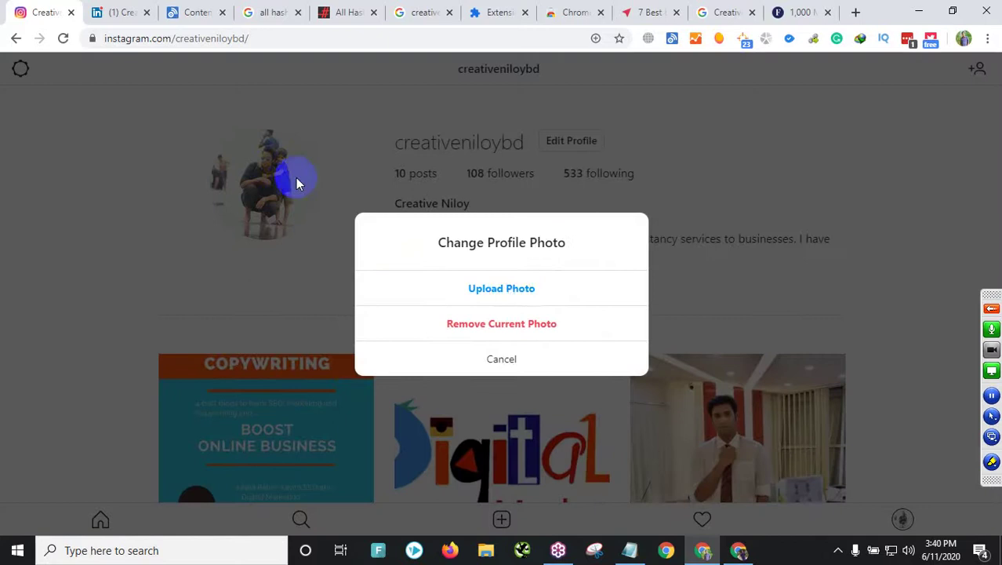
Step: Choose Upload Photo and browse to the Final Images > My image folder
{"action": "left_click", "coordinate": [508, 291]}
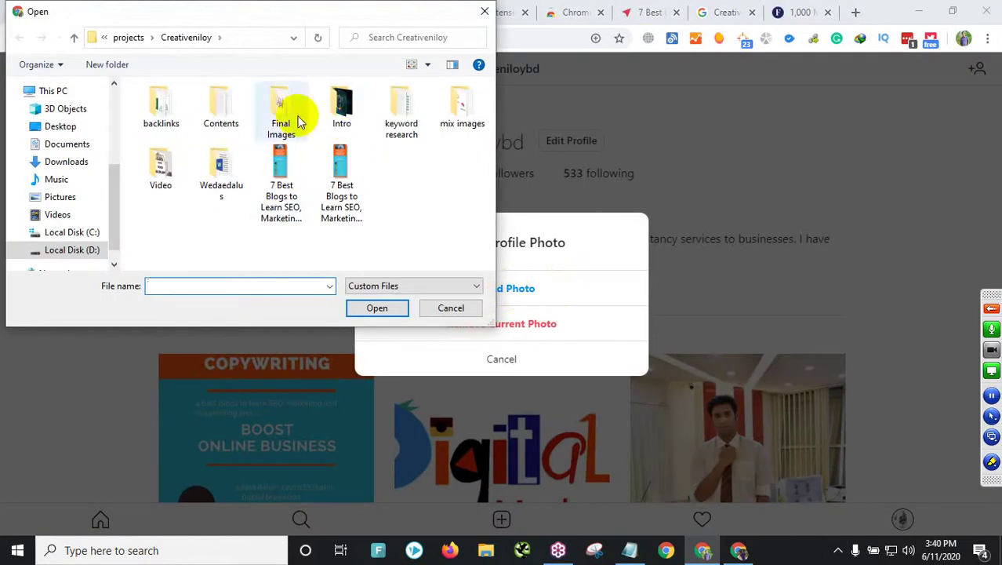
{"action": "double_click", "coordinate": [464, 105]}
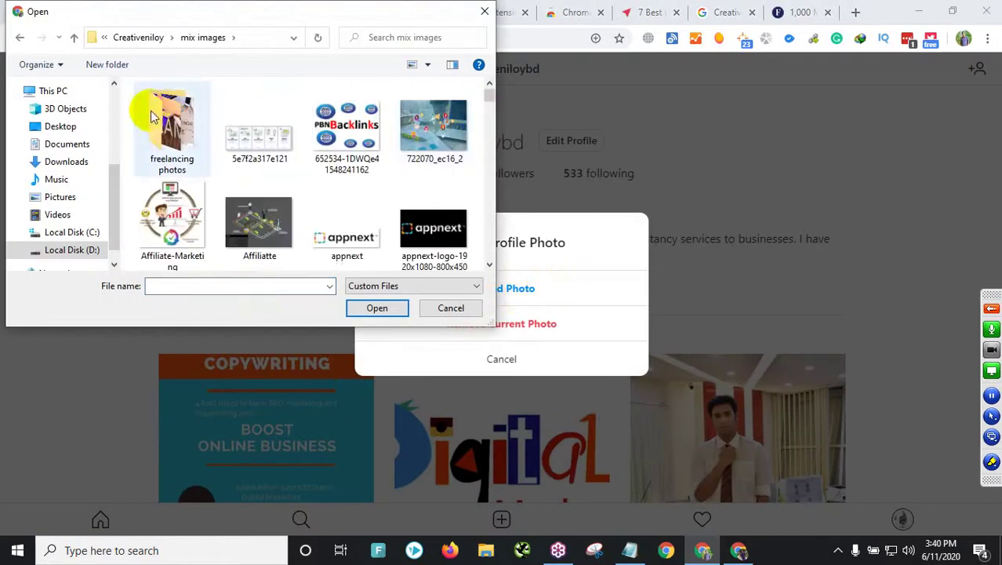
{"action": "left_click", "coordinate": [18, 39]}
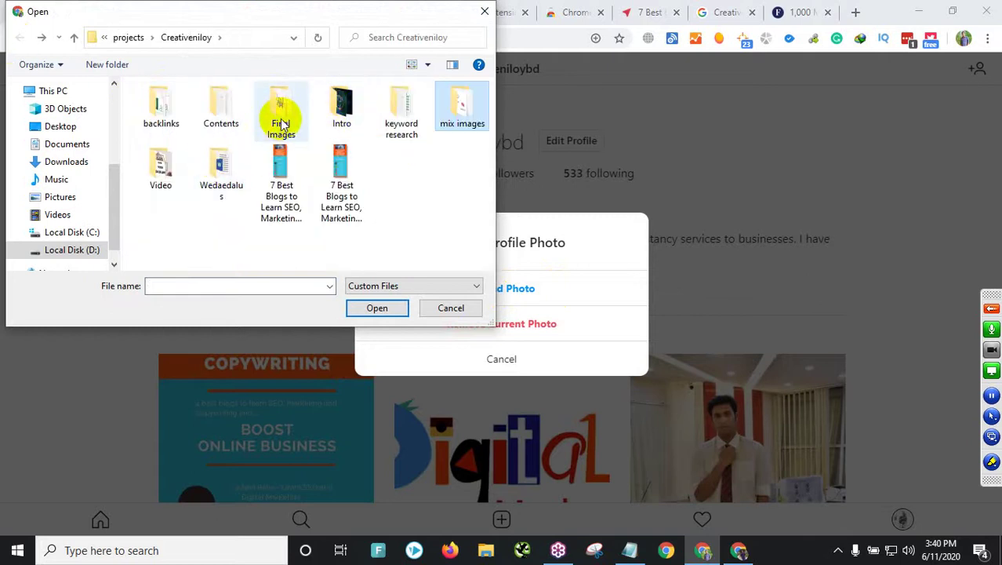
{"action": "left_click", "coordinate": [280, 120]}
{"action": "double_click", "coordinate": [280, 106]}
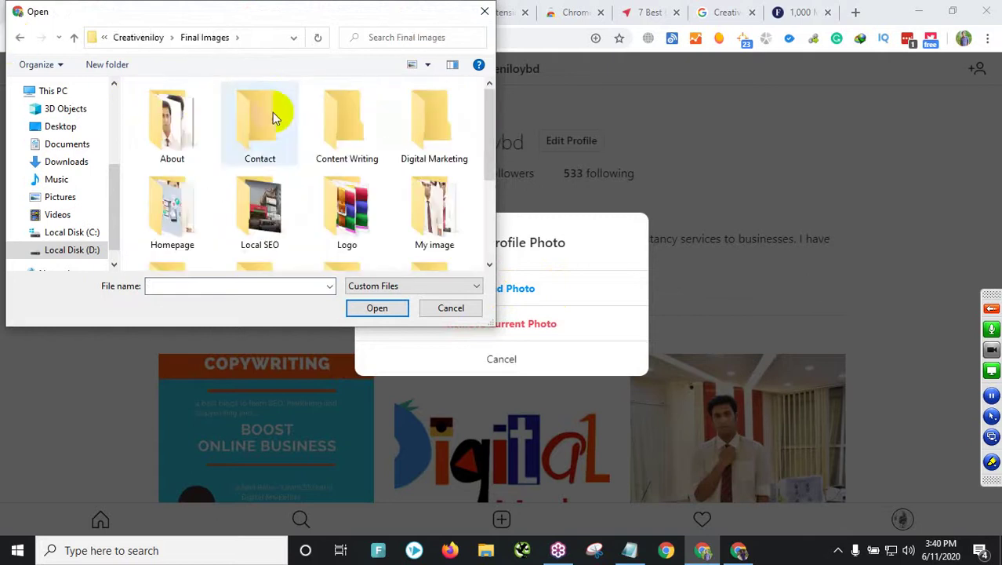
{"action": "double_click", "coordinate": [432, 195]}
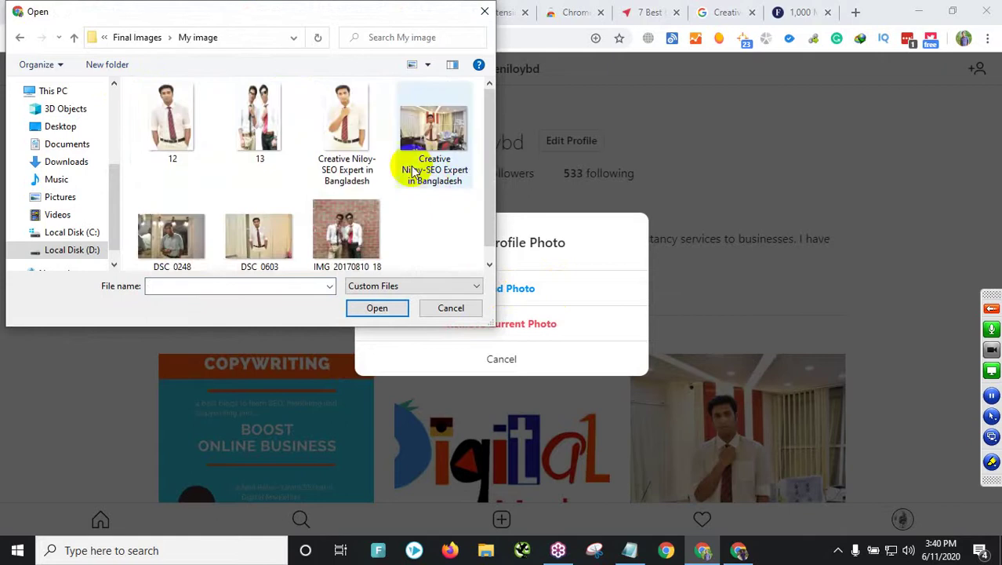
Step: Pick the office portrait of the man in a white shirt and tie and upload it
{"action": "left_click", "coordinate": [334, 135]}
{"action": "left_click", "coordinate": [171, 233]}
{"action": "left_click", "coordinate": [260, 233]}
{"action": "left_click", "coordinate": [180, 233]}
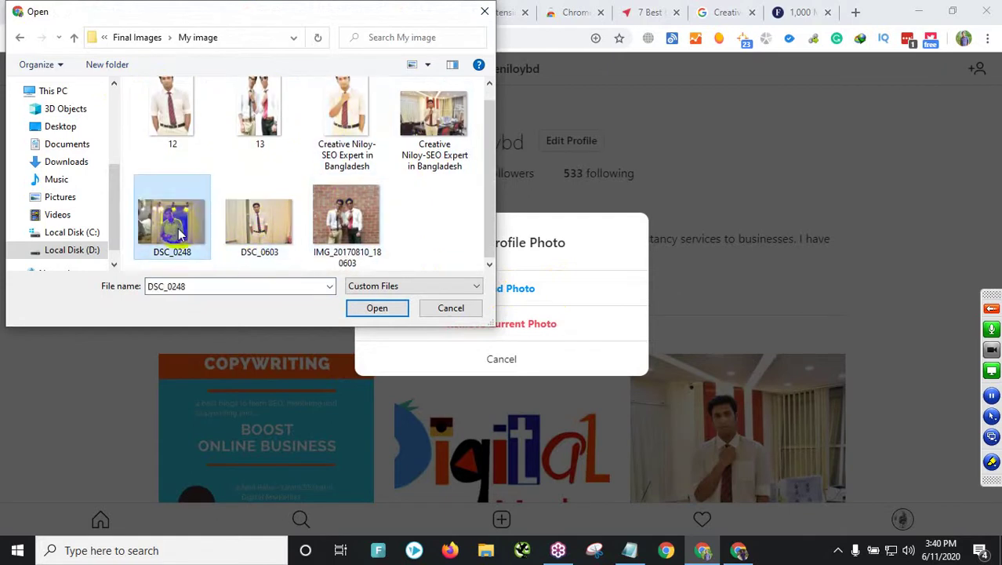
{"action": "left_click", "coordinate": [430, 145]}
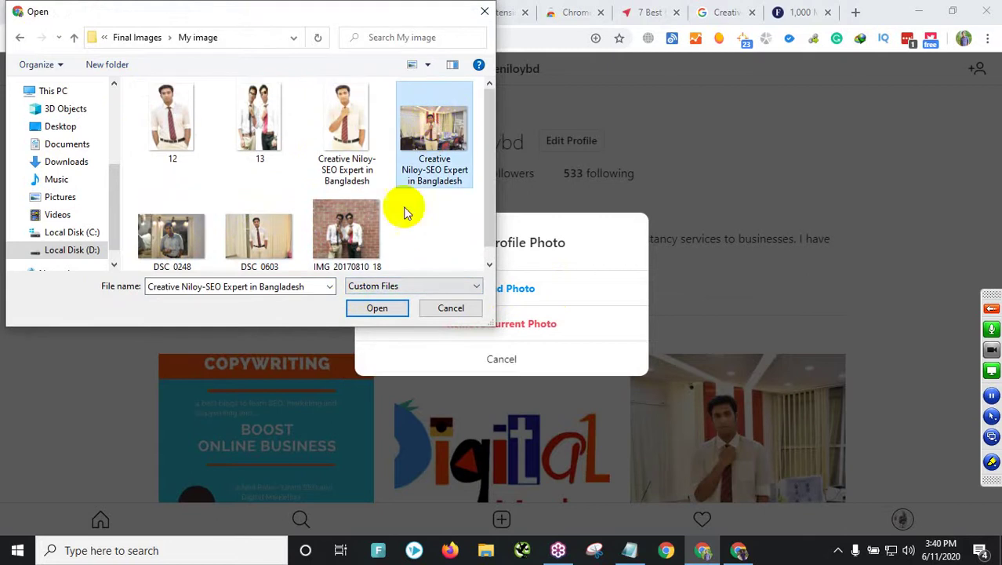
{"action": "left_click", "coordinate": [376, 308]}
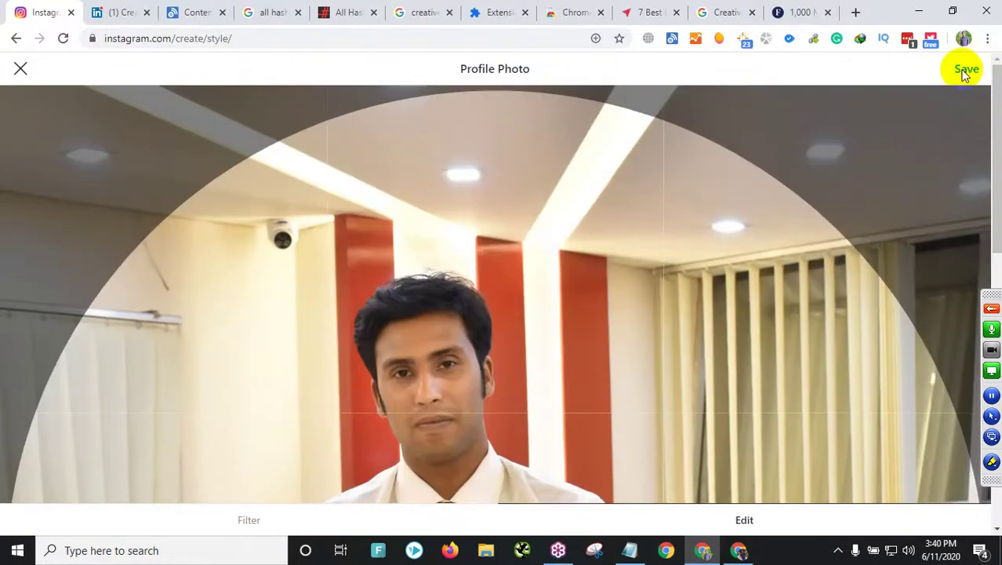
Step: Save the cropped portrait as the profile photo and return to the home feed
{"action": "left_click", "coordinate": [975, 70]}
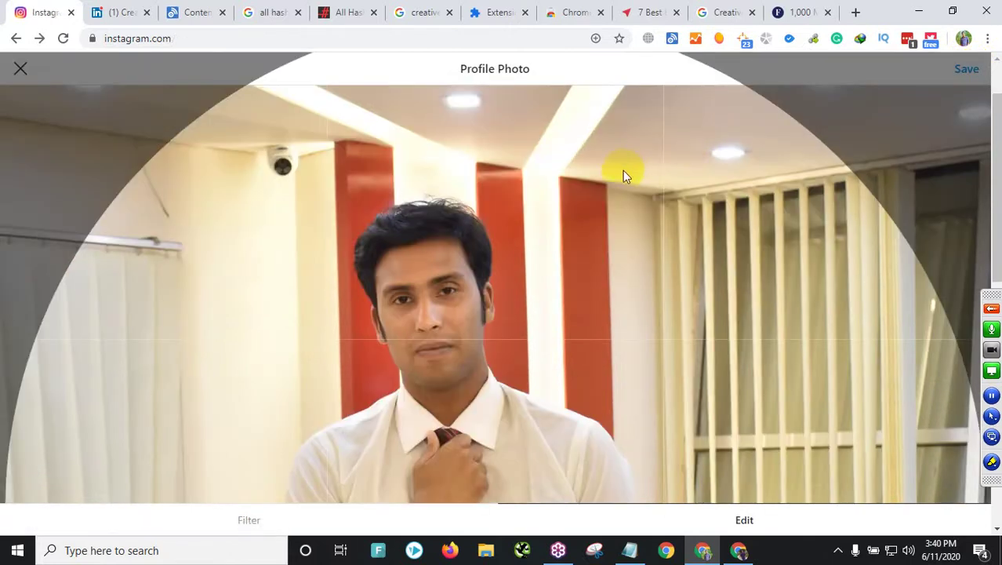
{"action": "scroll", "coordinate": [460, 98], "scroll_direction": "down", "scroll_amount": 5}
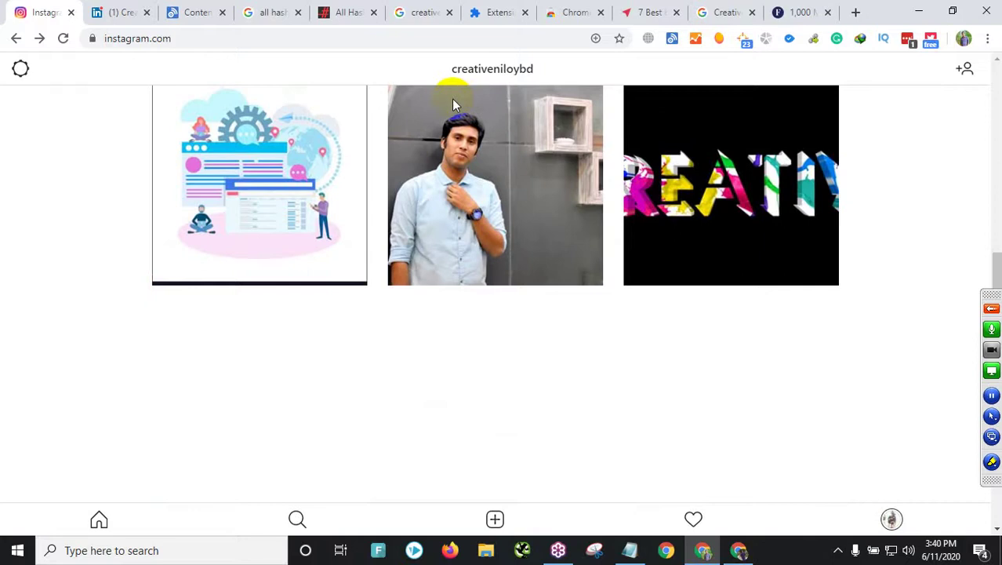
{"action": "key", "text": "alt+Left"}
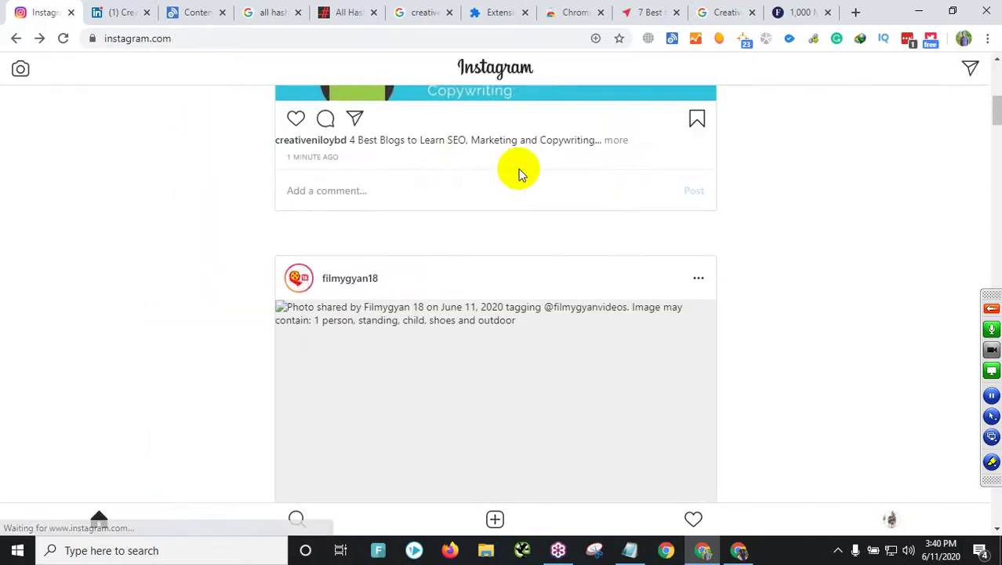
{"action": "mouse_move", "coordinate": [996, 107]}
{"action": "left_mouse_down"}
{"action": "mouse_move", "coordinate": [994, 79]}
{"action": "mouse_move", "coordinate": [996, 103]}
{"action": "left_mouse_up"}
Step: Go to the own profile page to check the new profile photo
{"action": "left_click", "coordinate": [891, 518]}
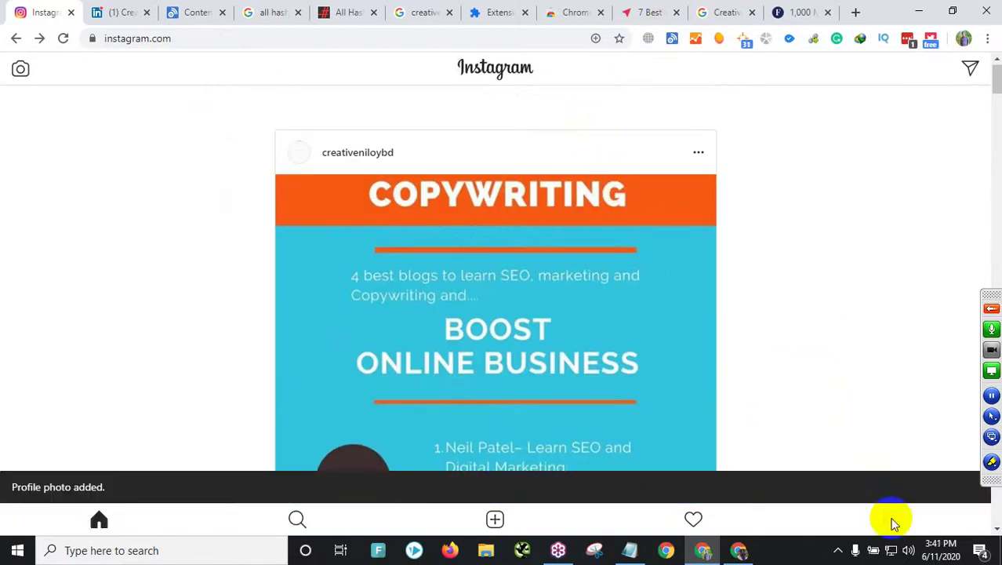
{"action": "left_click", "coordinate": [892, 520]}
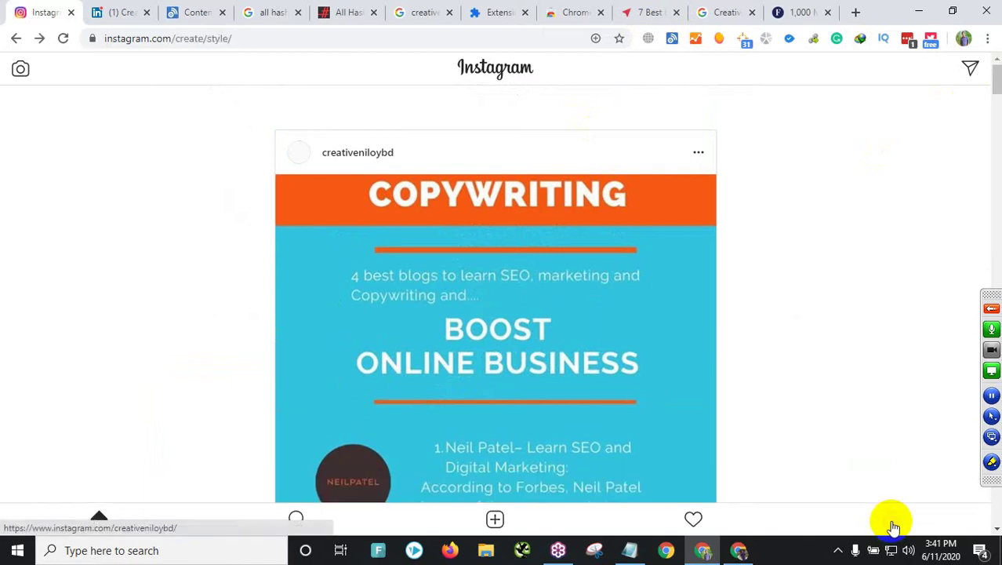
{"action": "scroll", "coordinate": [894, 527], "scroll_direction": "down", "scroll_amount": 5}
{"action": "scroll", "coordinate": [893, 526], "scroll_direction": "up", "scroll_amount": 5}
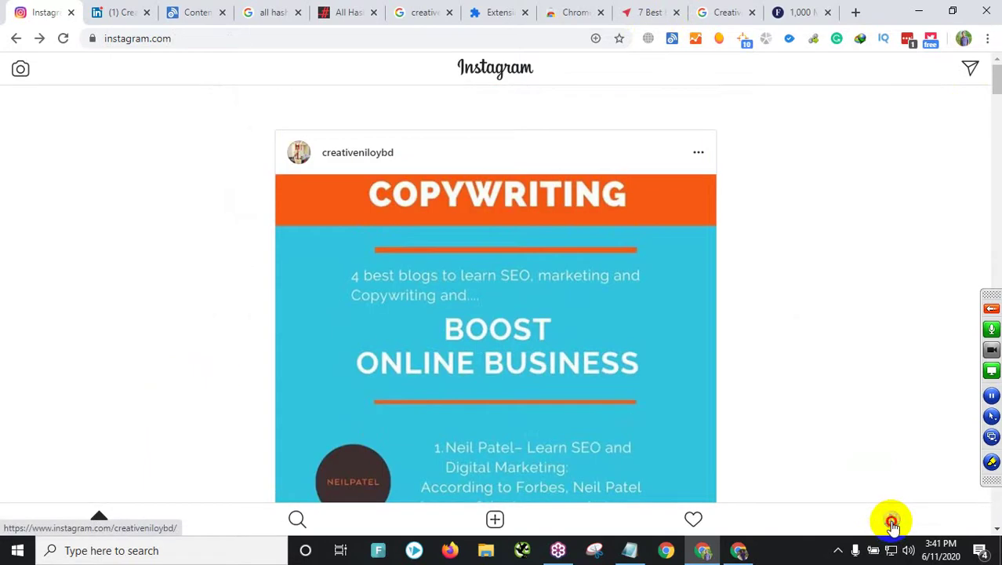
{"action": "left_click", "coordinate": [893, 522]}
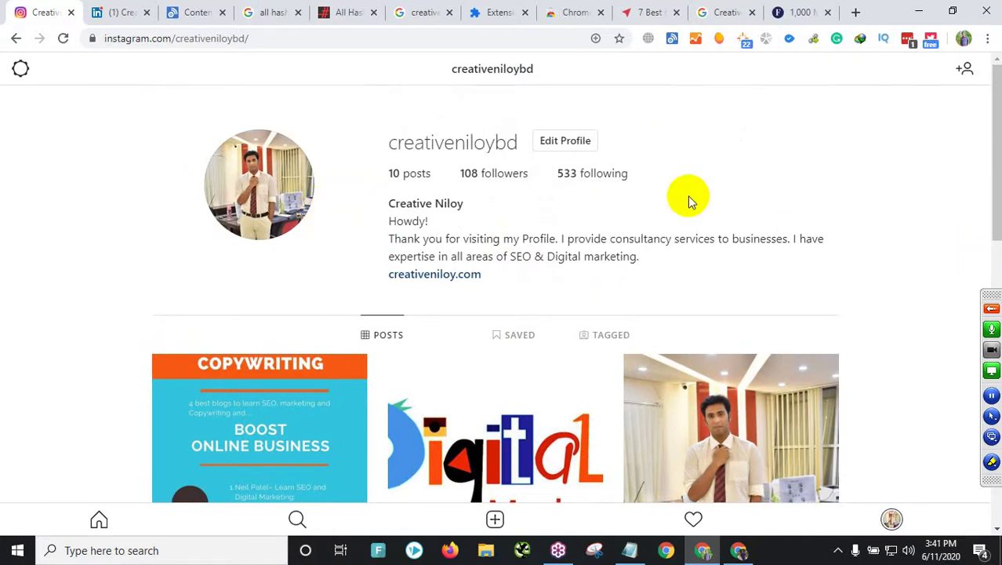
Step: Close the Google search results tab and bring the Notepad caption draft to the front
{"action": "left_click", "coordinate": [803, 11]}
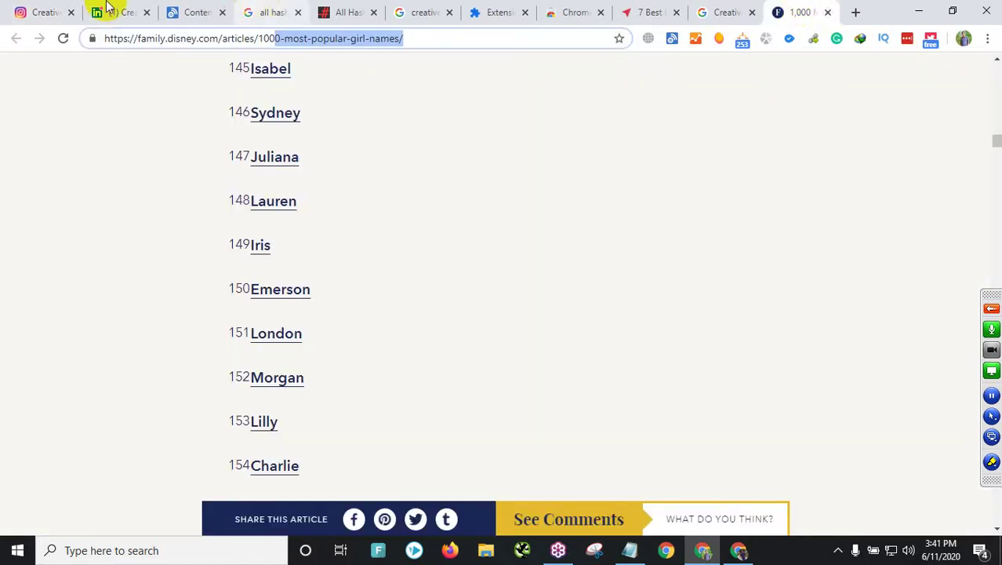
{"action": "left_click", "coordinate": [24, 7]}
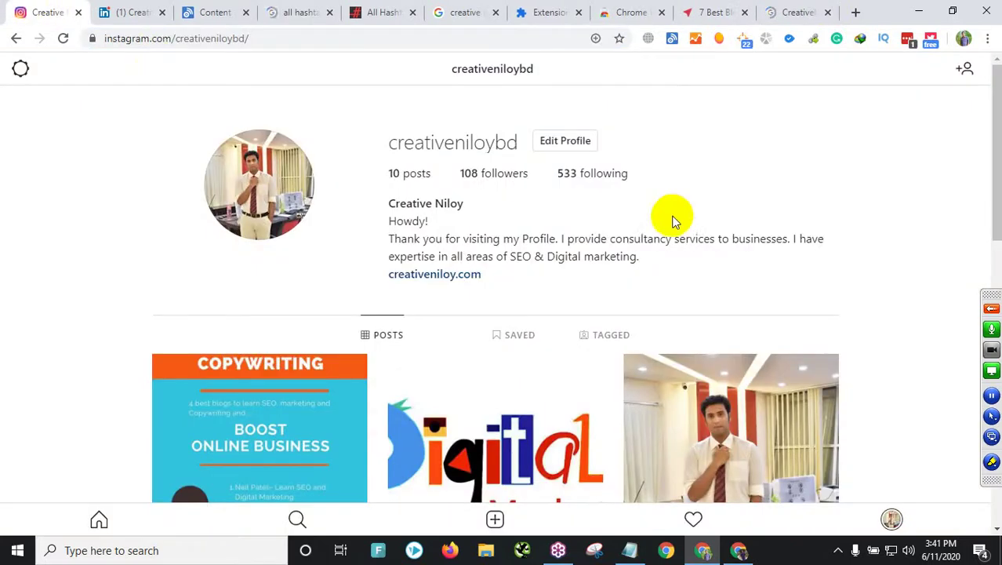
{"action": "left_click", "coordinate": [814, 11]}
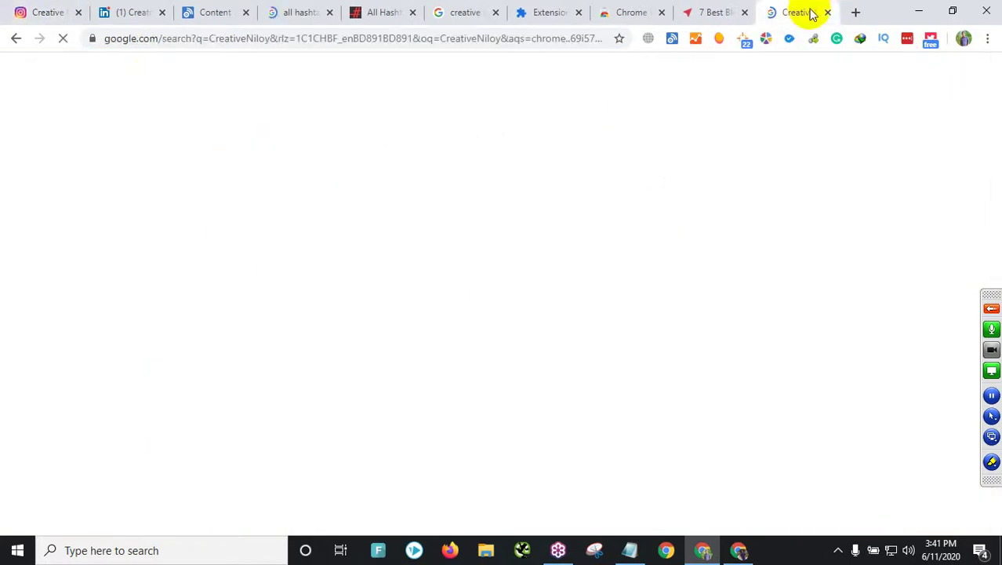
{"action": "key", "text": "ctrl+w"}
{"action": "left_click", "coordinate": [628, 550]}
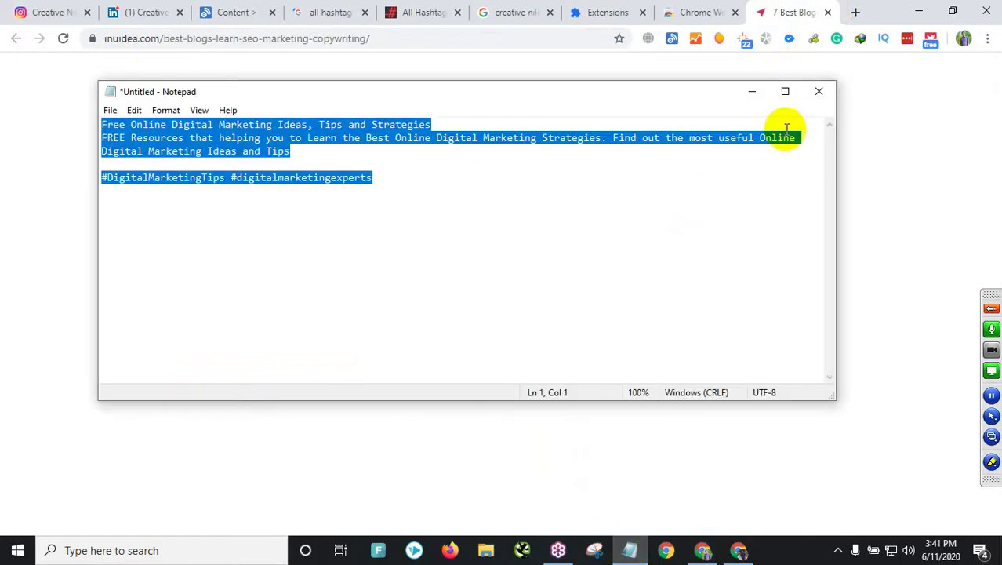
{"action": "left_click", "coordinate": [484, 553]}
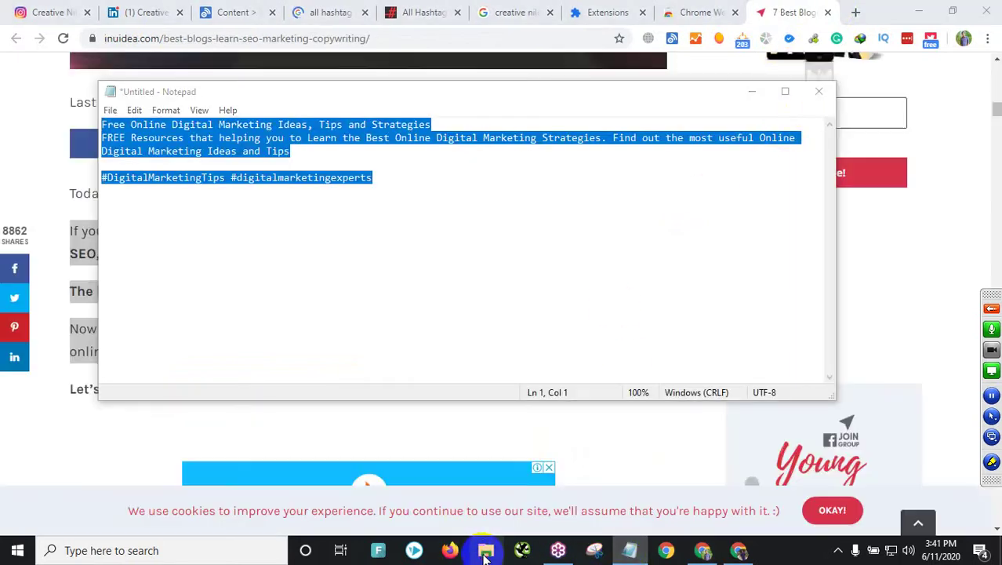
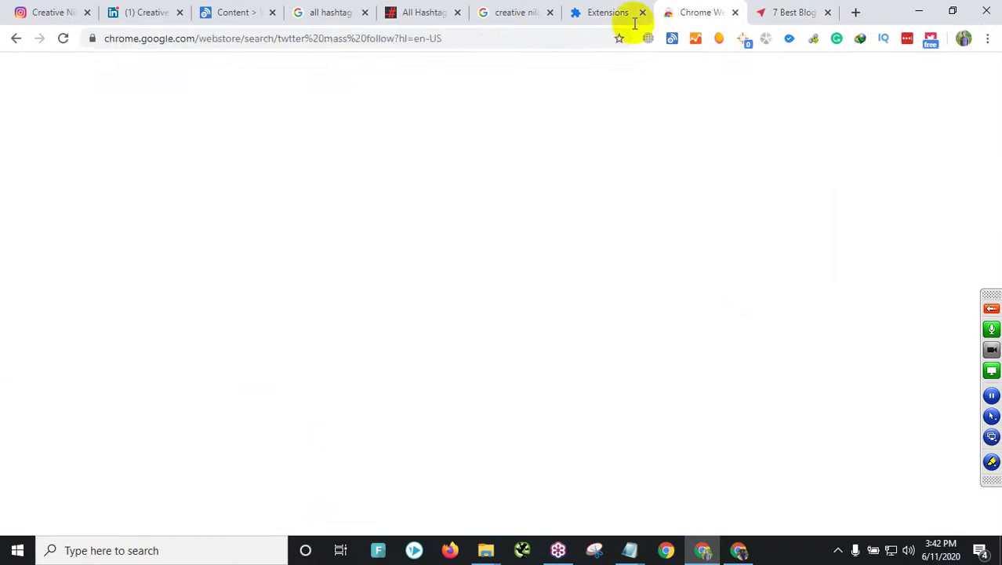
Step: Load the copied Famoid URL and close the Extensions and All Hashtag tabs
{"action": "right_click", "coordinate": [387, 40]}
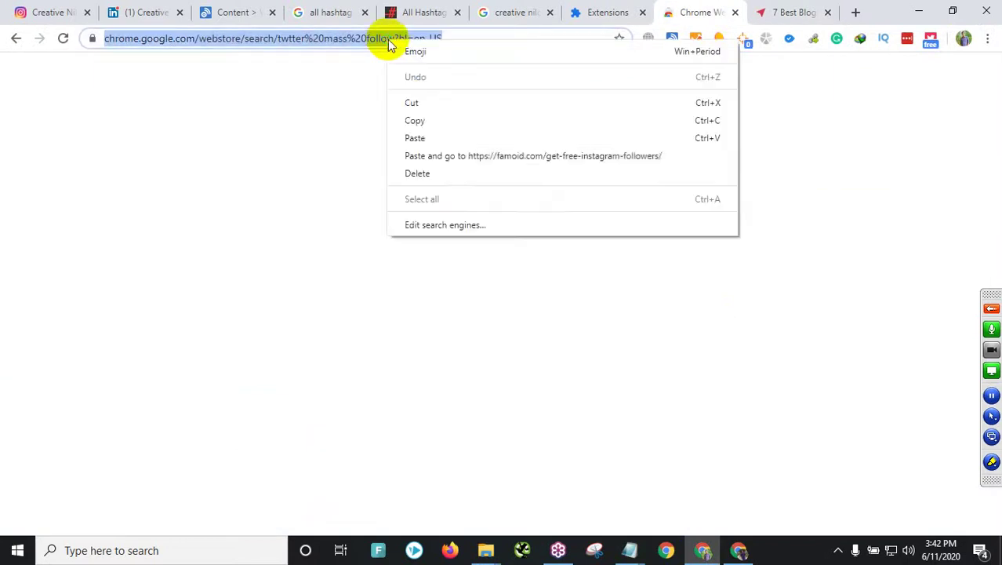
{"action": "left_click", "coordinate": [439, 151]}
{"action": "left_click", "coordinate": [631, 12]}
{"action": "left_click", "coordinate": [642, 12]}
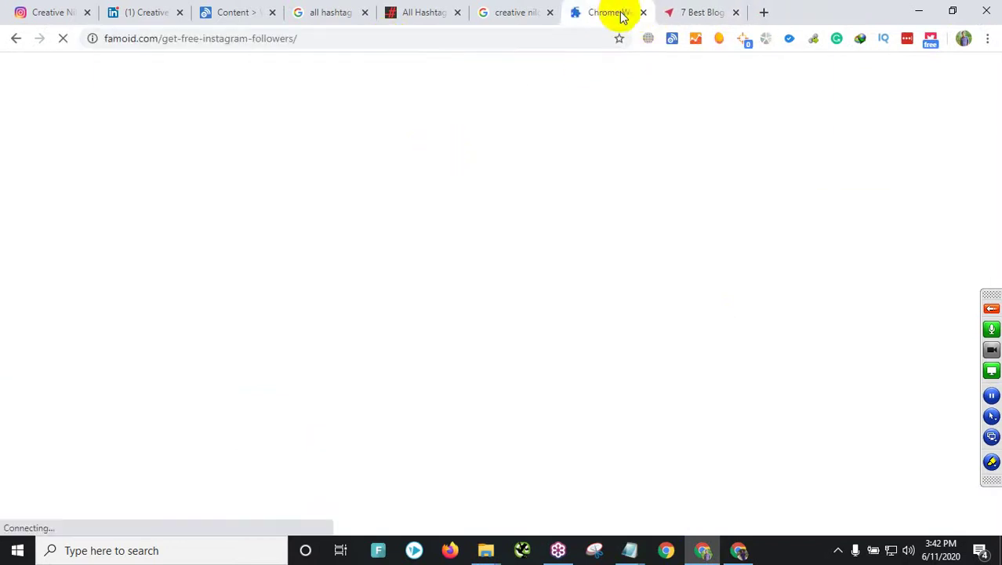
{"action": "left_click", "coordinate": [365, 13]}
{"action": "left_click", "coordinate": [364, 13]}
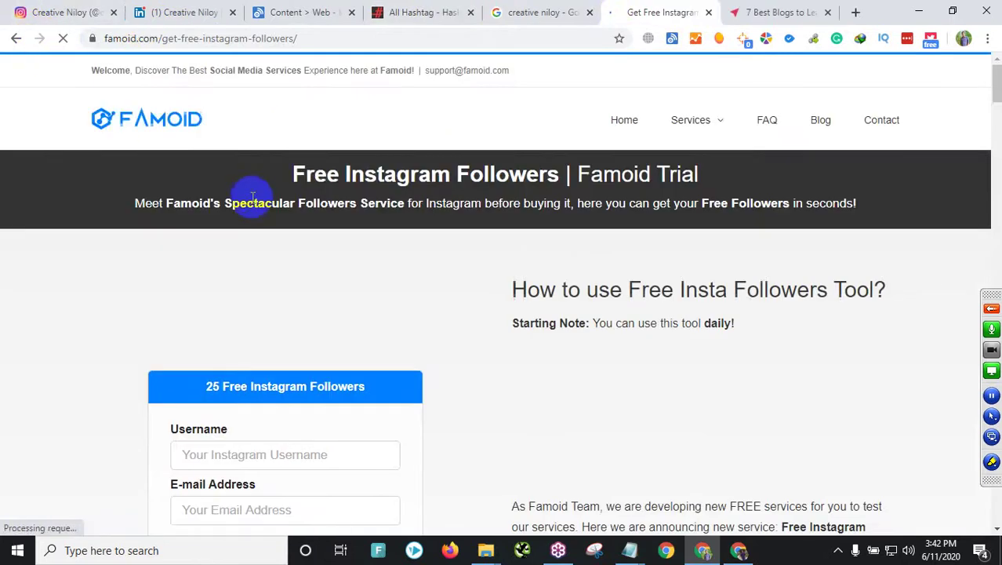
Step: Read the Famoid offer, highlighting 'Free 25 Instagram Followers' and the 1–3 hour delivery time
{"action": "scroll", "coordinate": [324, 307], "scroll_direction": "down", "scroll_amount": 3}
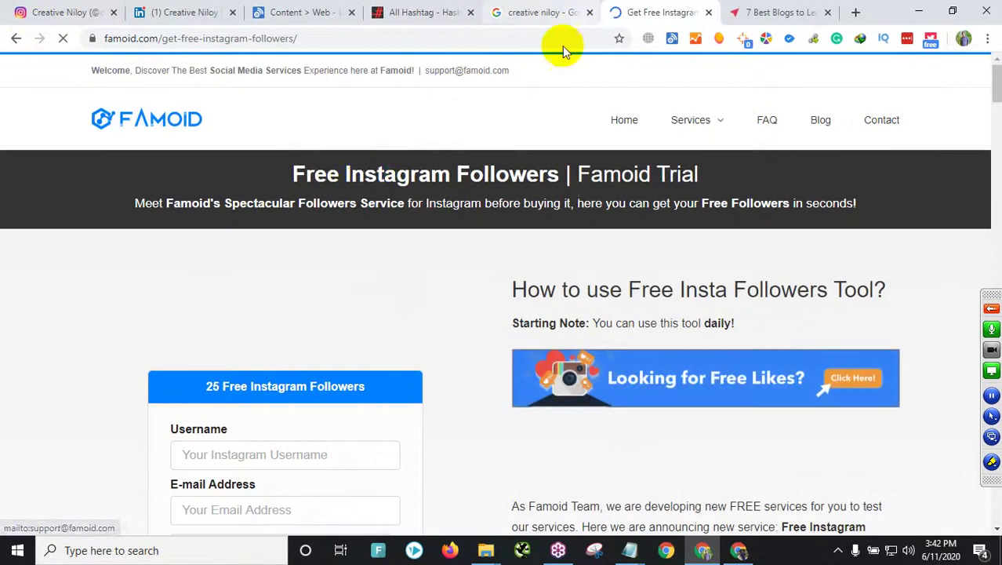
{"action": "scroll", "coordinate": [318, 297], "scroll_direction": "down", "scroll_amount": 4}
{"action": "scroll", "coordinate": [549, 243], "scroll_direction": "up", "scroll_amount": 4}
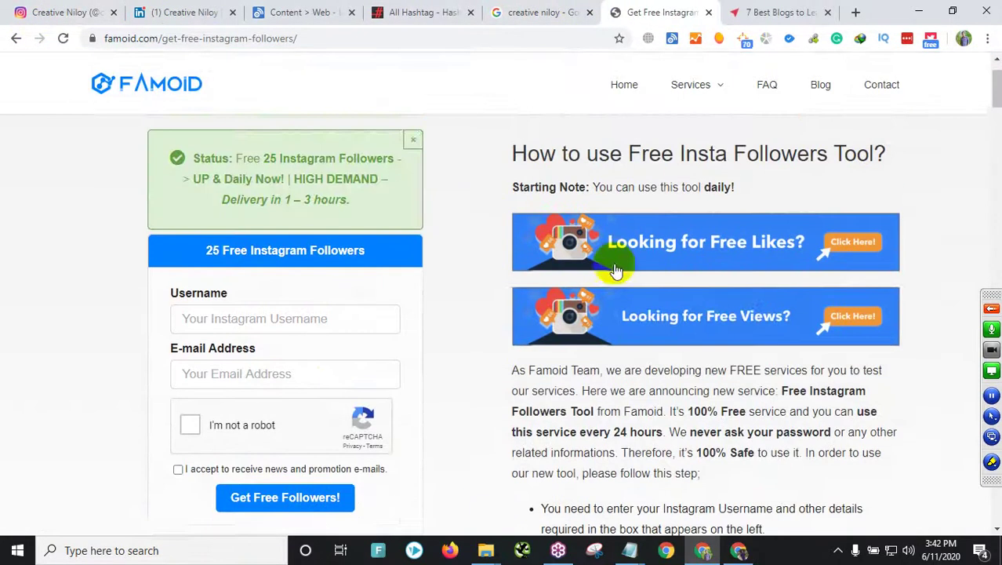
{"action": "scroll", "coordinate": [259, 306], "scroll_direction": "down", "scroll_amount": 2}
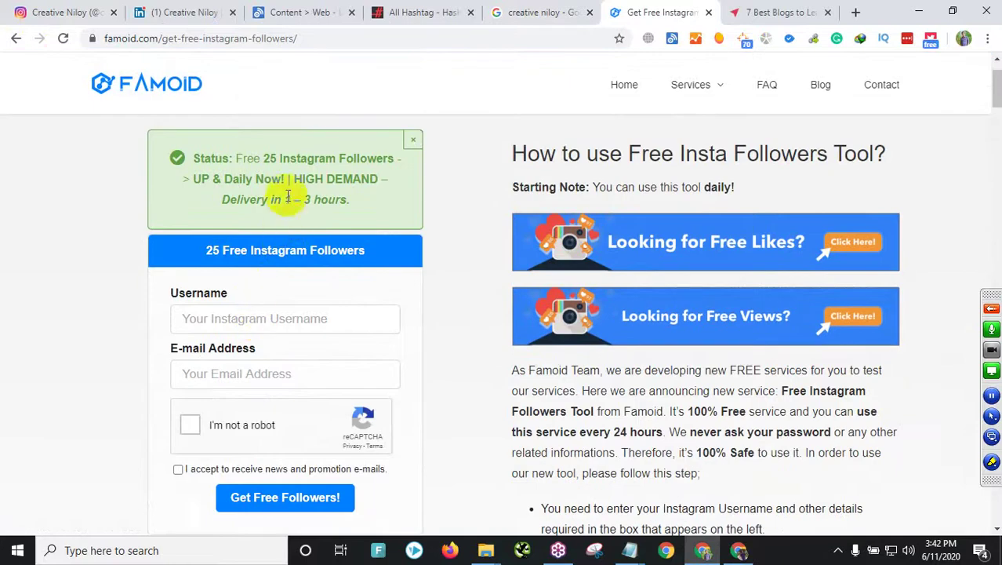
{"action": "left_click_drag", "start_coordinate": [277, 158], "coordinate": [376, 160]}
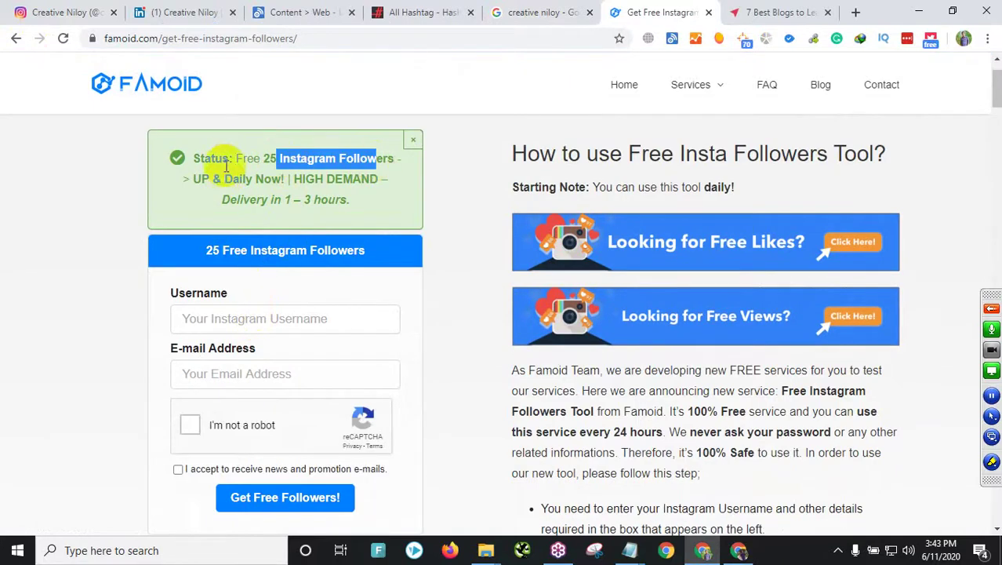
{"action": "left_click_drag", "start_coordinate": [234, 157], "coordinate": [337, 158]}
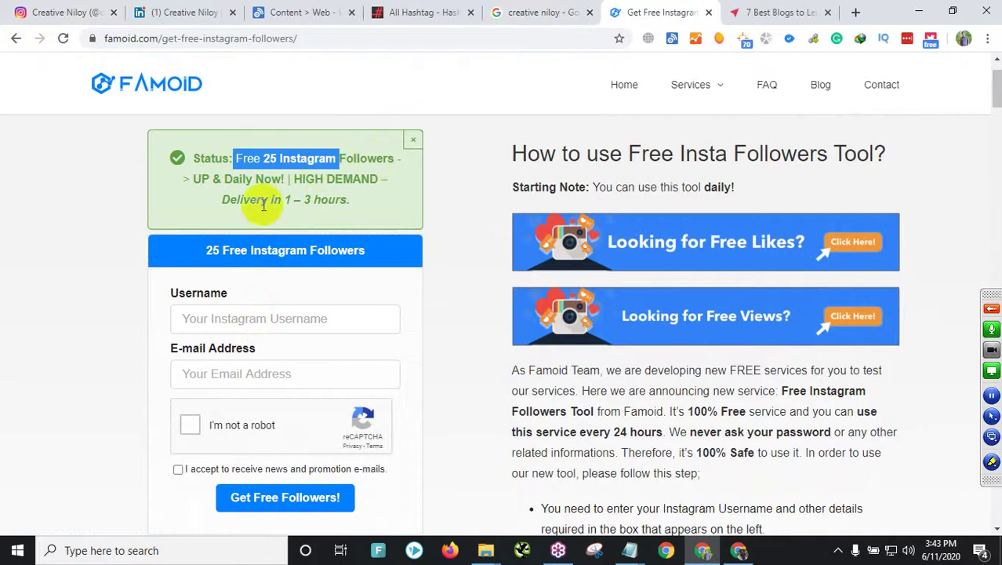
{"action": "left_click_drag", "start_coordinate": [285, 196], "coordinate": [335, 196]}
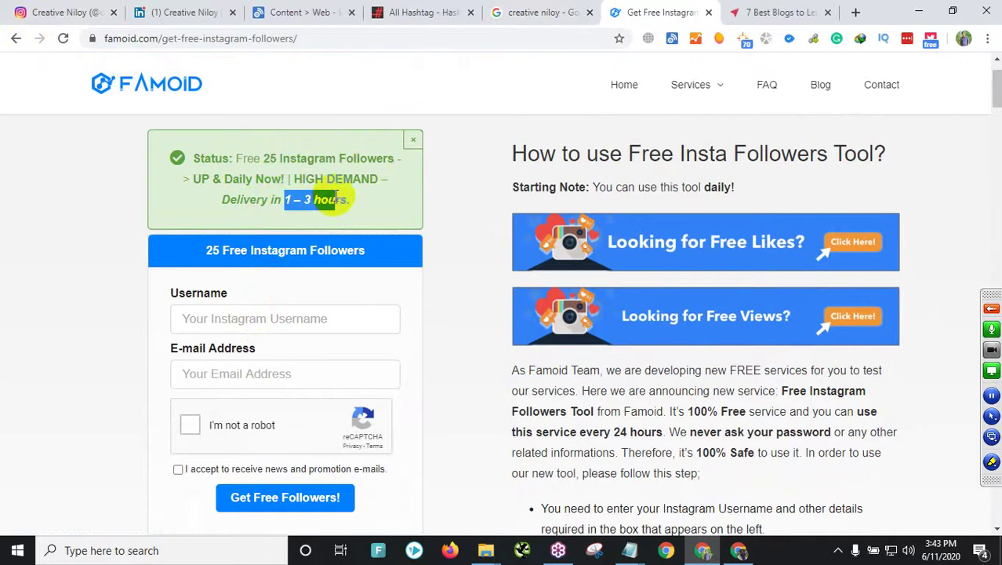
{"action": "scroll", "coordinate": [324, 261], "scroll_direction": "down", "scroll_amount": 4}
{"action": "scroll", "coordinate": [320, 262], "scroll_direction": "up", "scroll_amount": 3}
Step: Select the list of trial-site links in the instagram Notepad file, then close it
{"action": "left_click", "coordinate": [633, 554]}
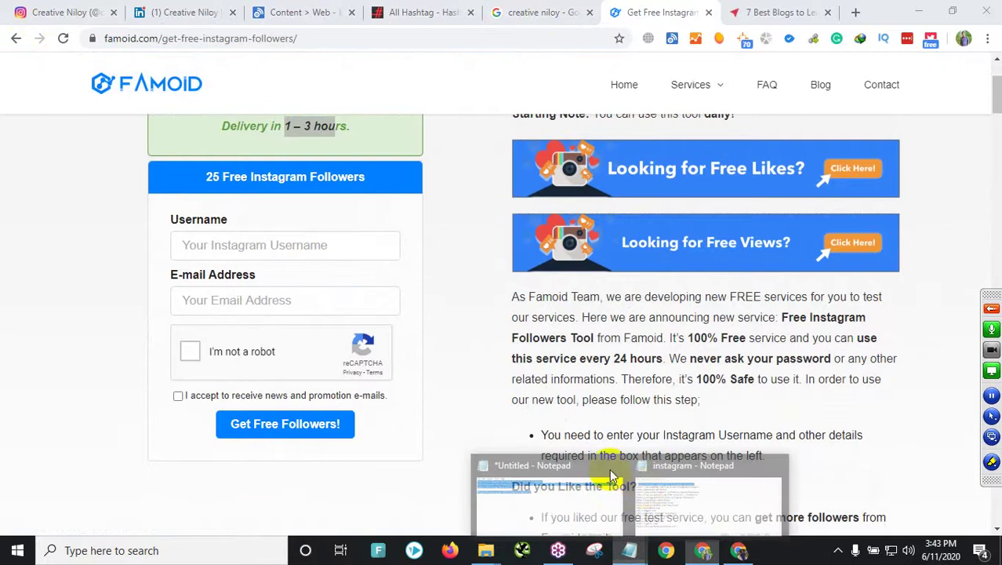
{"action": "left_click", "coordinate": [698, 492]}
{"action": "left_click", "coordinate": [224, 283]}
{"action": "left_click", "coordinate": [343, 363]}
{"action": "left_click_drag", "start_coordinate": [342, 363], "coordinate": [2, 106]}
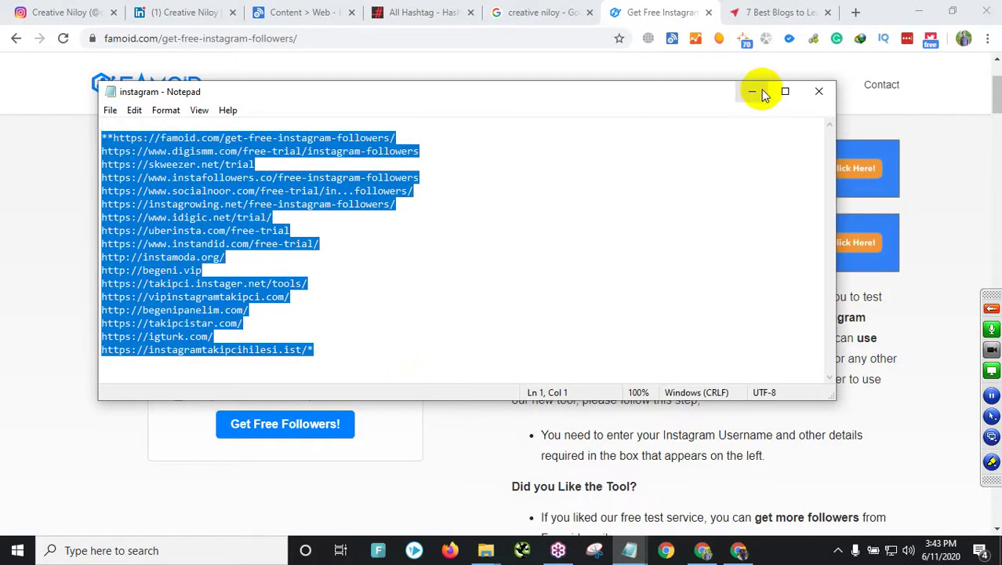
{"action": "left_click", "coordinate": [819, 91]}
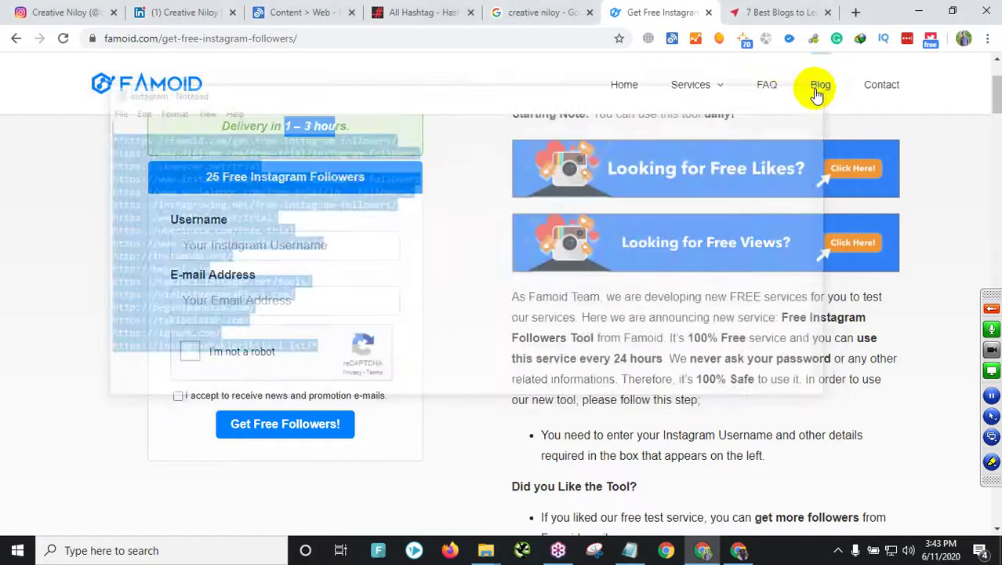
Step: Review the Famoid page, highlight its status text from Free to HIGH, and close the tab
{"action": "scroll", "coordinate": [422, 357], "scroll_direction": "down", "scroll_amount": 5}
{"action": "scroll", "coordinate": [422, 357], "scroll_direction": "up", "scroll_amount": 2}
{"action": "scroll", "coordinate": [421, 352], "scroll_direction": "up", "scroll_amount": 6}
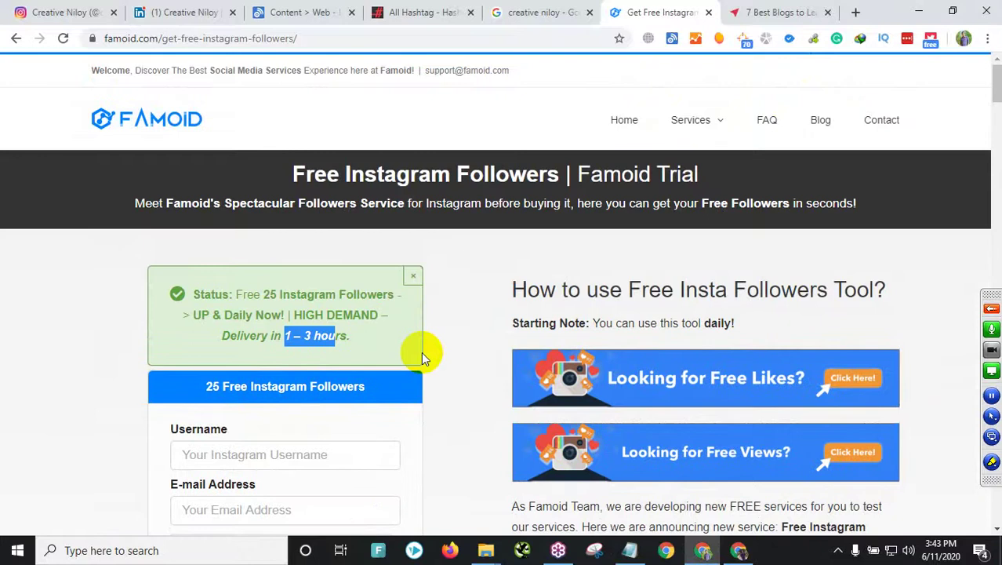
{"action": "scroll", "coordinate": [421, 352], "scroll_direction": "down", "scroll_amount": 5}
{"action": "scroll", "coordinate": [416, 314], "scroll_direction": "down", "scroll_amount": 5}
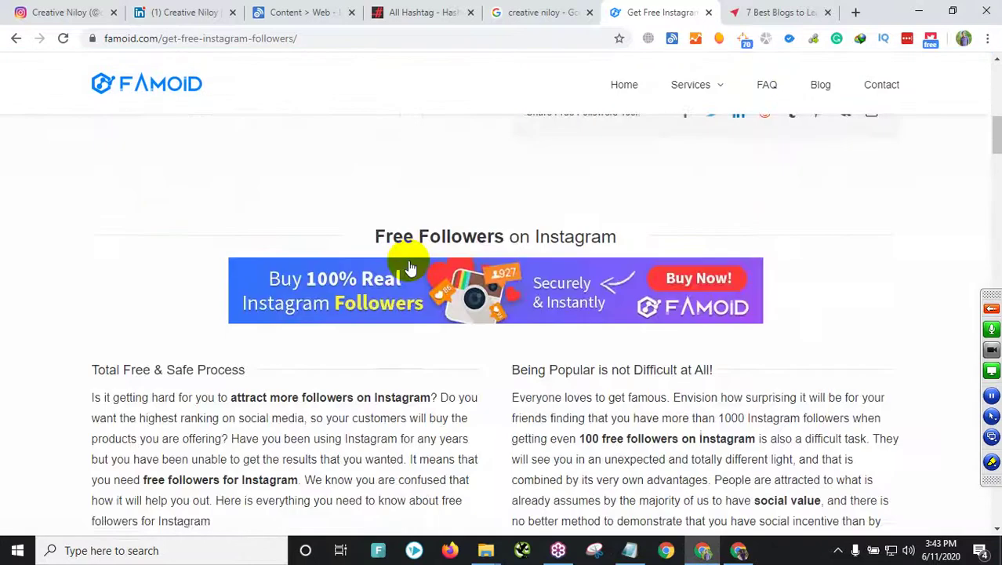
{"action": "scroll", "coordinate": [410, 263], "scroll_direction": "down", "scroll_amount": 5}
{"action": "scroll", "coordinate": [410, 263], "scroll_direction": "up", "scroll_amount": 6}
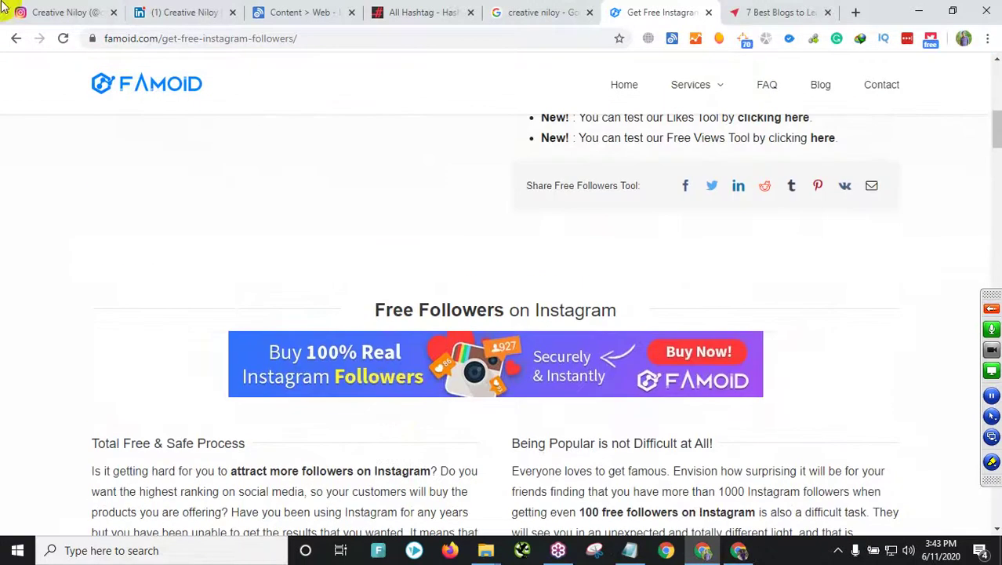
{"action": "scroll", "coordinate": [247, 238], "scroll_direction": "down", "scroll_amount": 5}
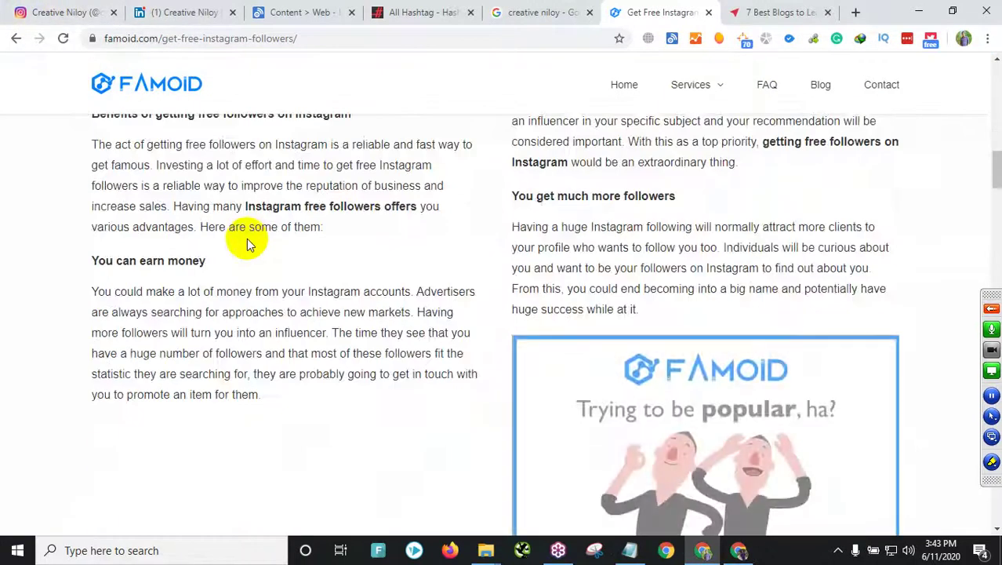
{"action": "scroll", "coordinate": [247, 231], "scroll_direction": "up", "scroll_amount": 15}
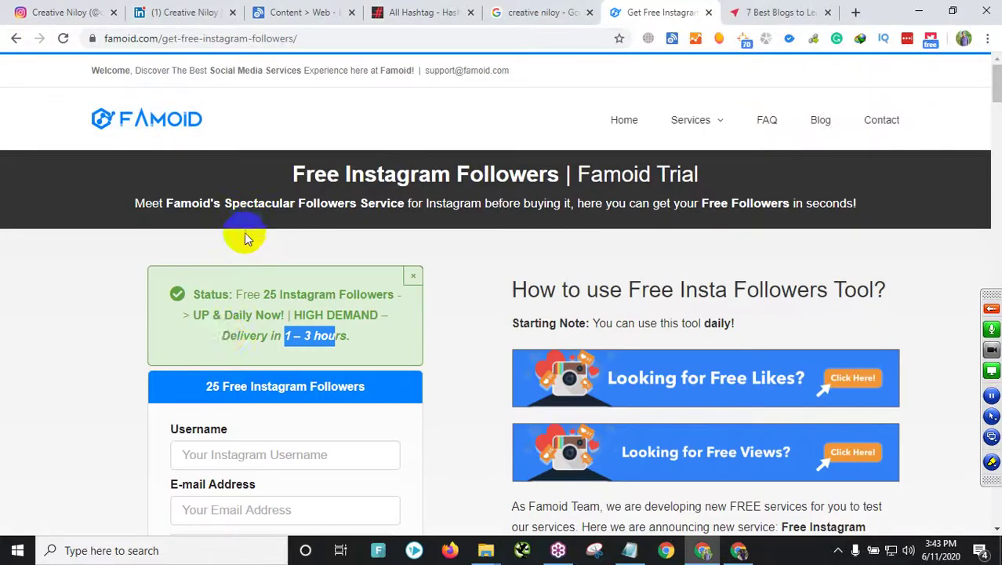
{"action": "left_click_drag", "start_coordinate": [239, 294], "coordinate": [327, 312]}
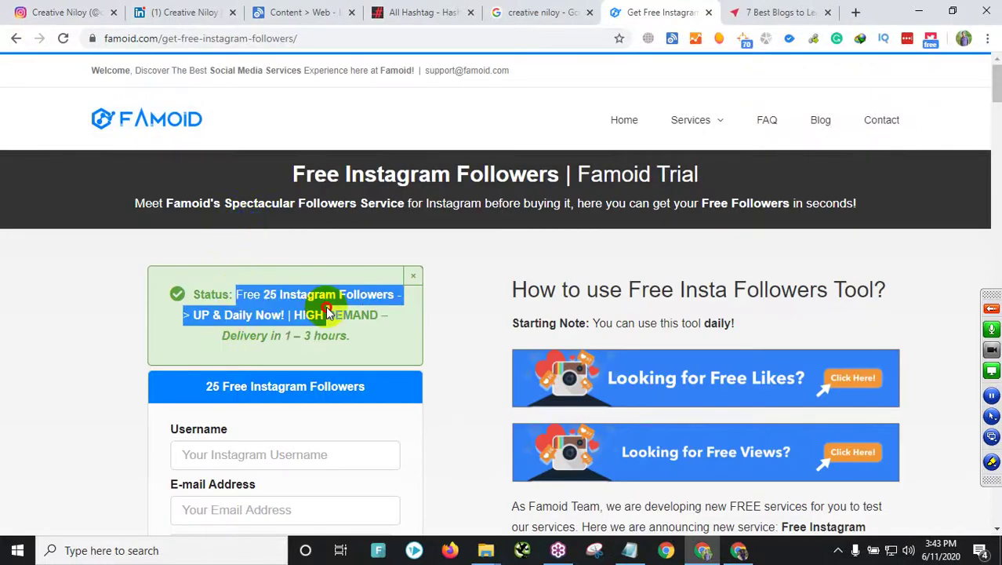
{"action": "left_click", "coordinate": [709, 13]}
Step: Cycle through the creative niloy Google search, All Hashtag, LinkedIn and Instagram tabs
{"action": "scroll", "coordinate": [498, 195], "scroll_direction": "up", "scroll_amount": 2}
{"action": "scroll", "coordinate": [497, 195], "scroll_direction": "down", "scroll_amount": 6}
{"action": "scroll", "coordinate": [497, 196], "scroll_direction": "up", "scroll_amount": 5}
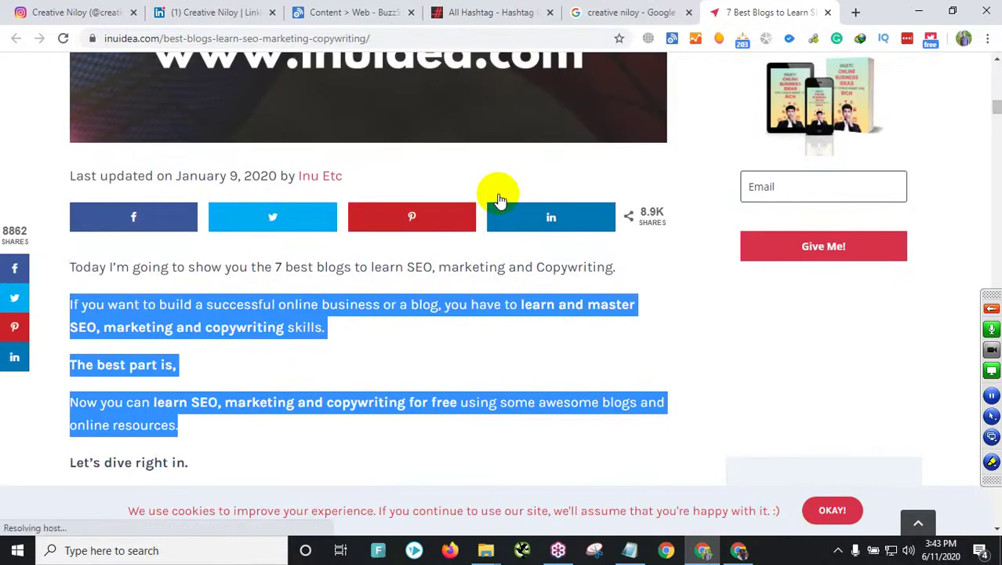
{"action": "scroll", "coordinate": [497, 197], "scroll_direction": "up", "scroll_amount": 4}
{"action": "left_click", "coordinate": [656, 9]}
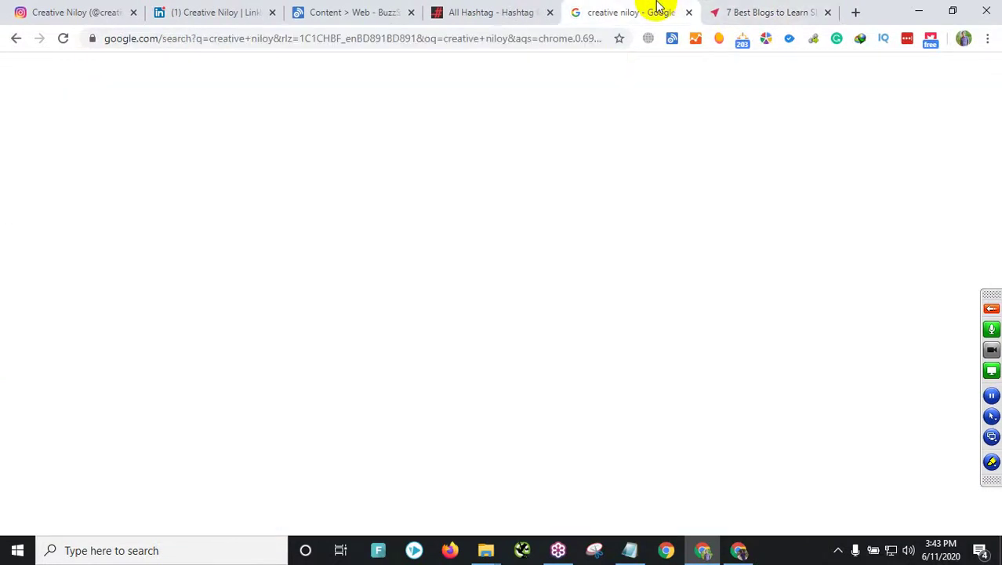
{"action": "left_click", "coordinate": [506, 10]}
{"action": "left_click", "coordinate": [205, 9]}
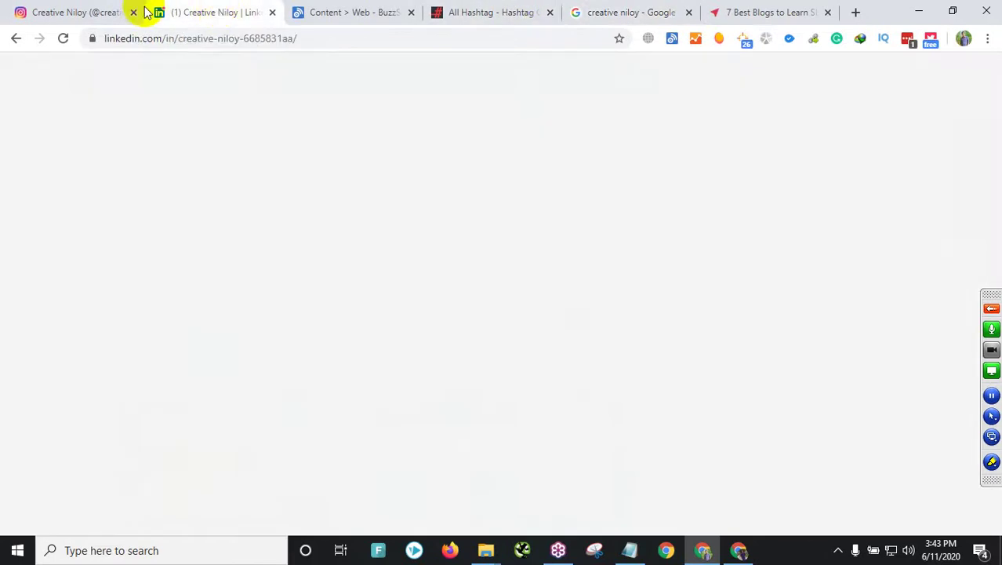
{"action": "left_click", "coordinate": [90, 13]}
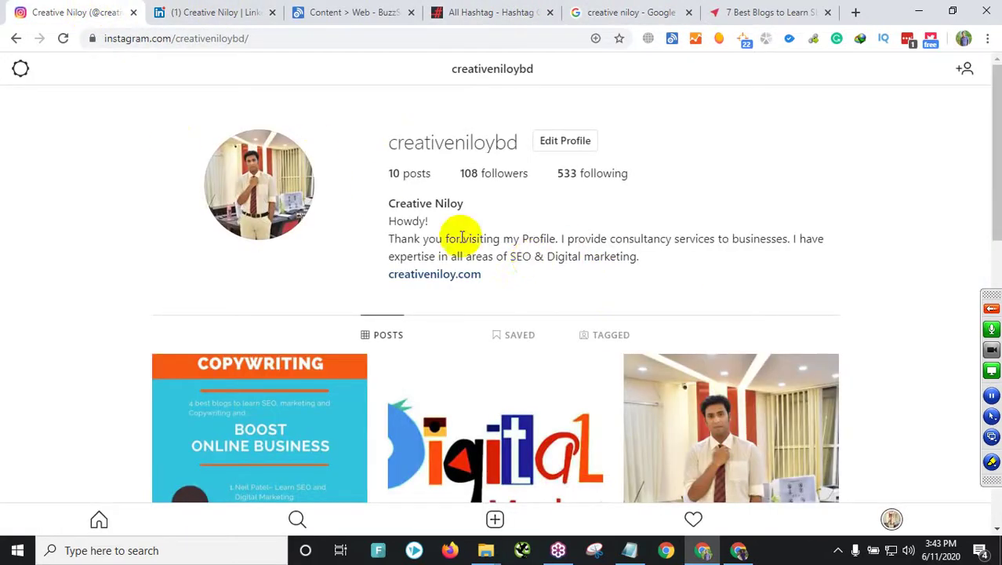
Step: Close the Instagram profile tab to return to LinkedIn
{"action": "scroll", "coordinate": [431, 278], "scroll_direction": "down", "scroll_amount": 1}
{"action": "scroll", "coordinate": [432, 279], "scroll_direction": "down", "scroll_amount": 3}
{"action": "scroll", "coordinate": [437, 280], "scroll_direction": "up", "scroll_amount": 4}
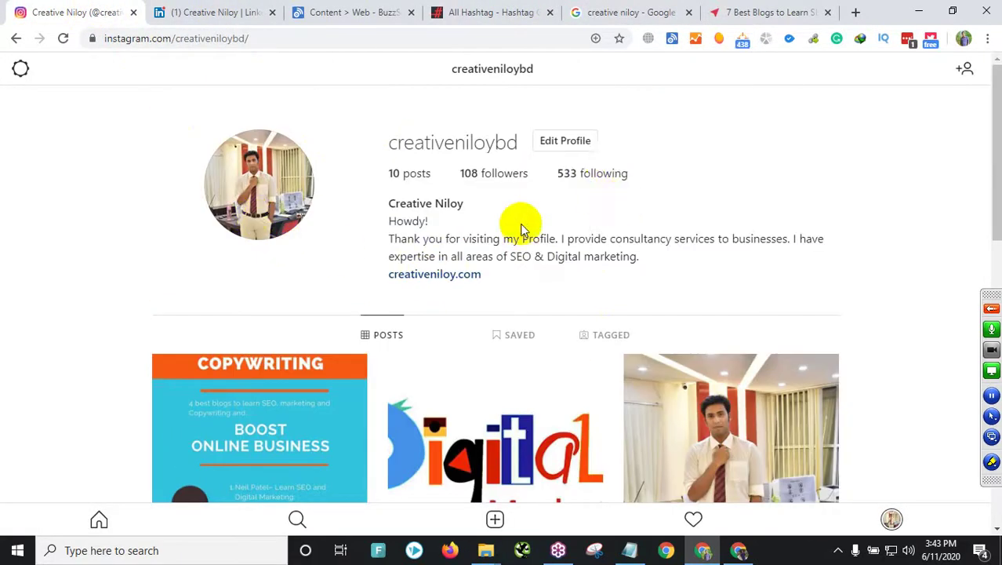
{"action": "left_click", "coordinate": [131, 15]}
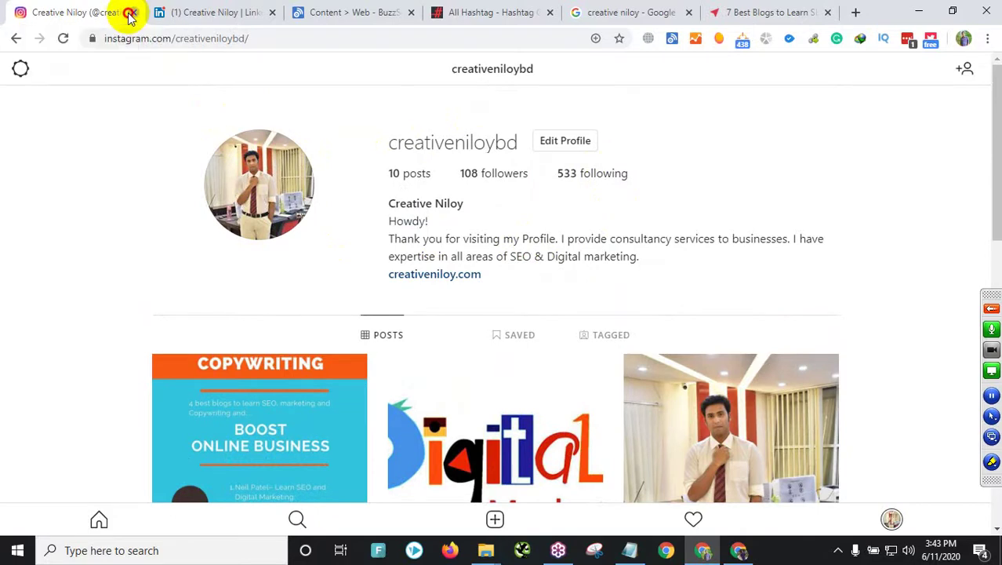
{"action": "left_click", "coordinate": [131, 15]}
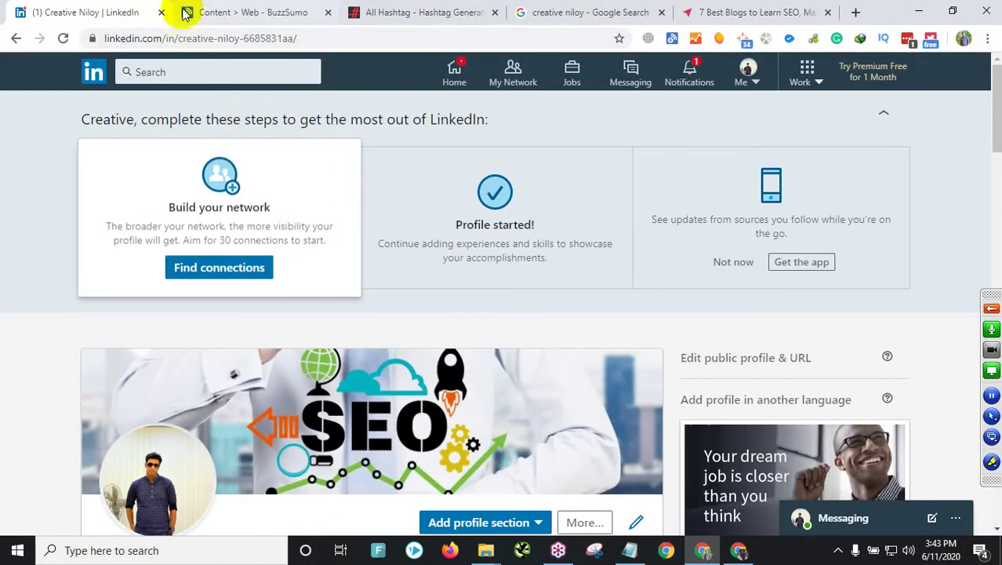
Step: Go to the full LinkedIn profile from the Me menu, then dismiss the menu
{"action": "left_click", "coordinate": [758, 83]}
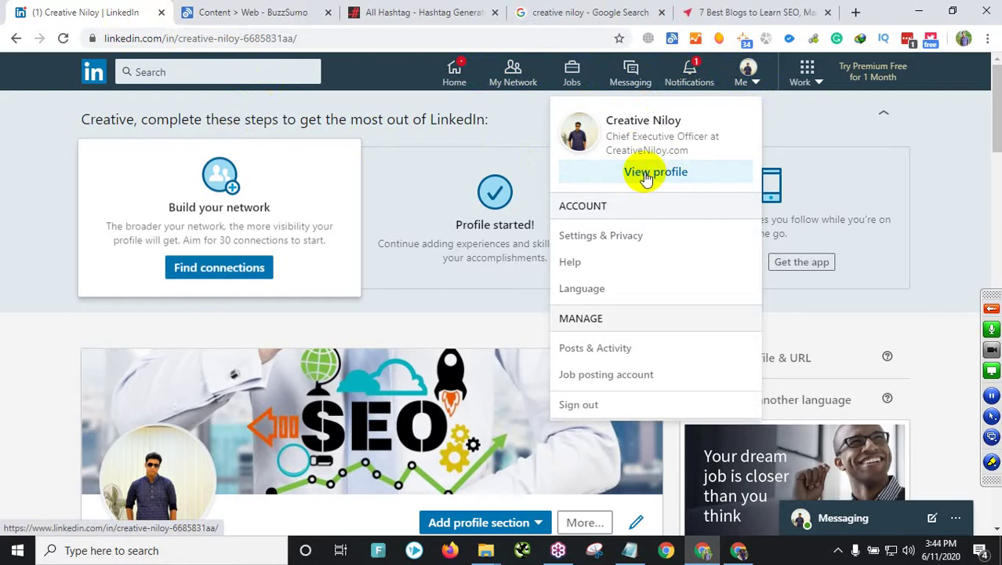
{"action": "left_click", "coordinate": [644, 174]}
{"action": "left_click", "coordinate": [643, 175]}
{"action": "left_click", "coordinate": [644, 174]}
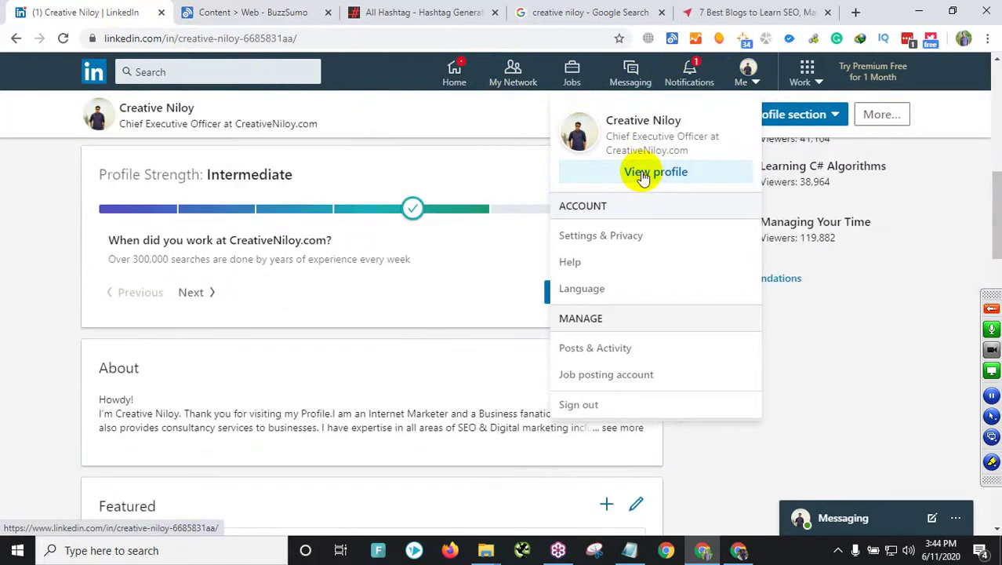
{"action": "scroll", "coordinate": [392, 220], "scroll_direction": "up", "scroll_amount": 5}
{"action": "scroll", "coordinate": [335, 234], "scroll_direction": "up", "scroll_amount": 2}
{"action": "scroll", "coordinate": [398, 253], "scroll_direction": "down", "scroll_amount": 5}
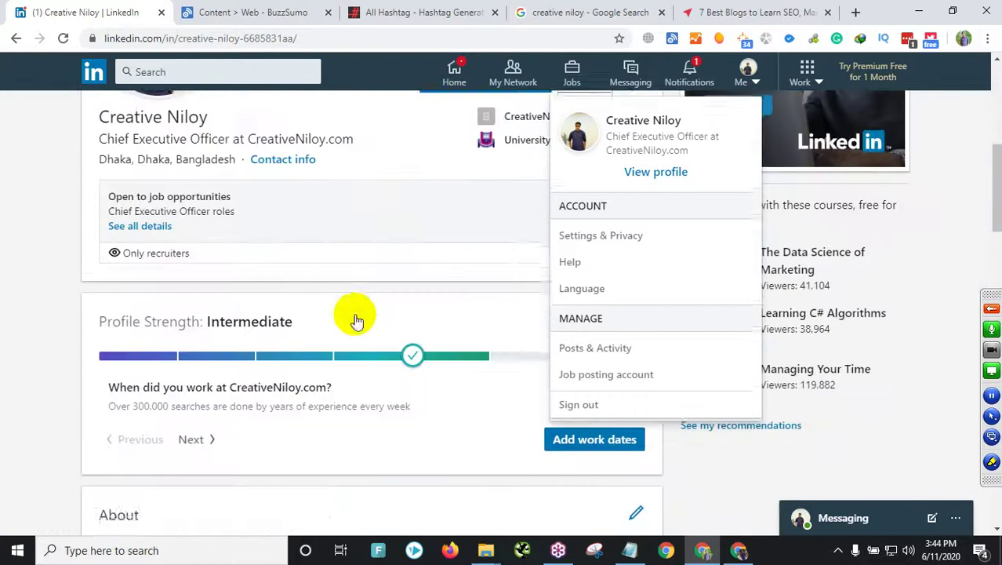
{"action": "scroll", "coordinate": [356, 318], "scroll_direction": "up", "scroll_amount": 2}
{"action": "left_click", "coordinate": [151, 296]}
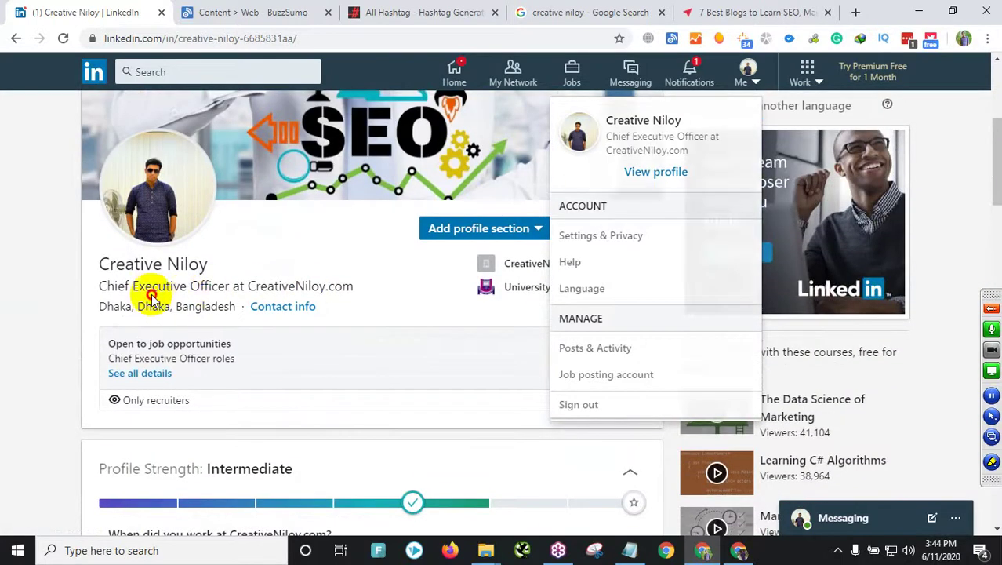
Step: Review the profile, then open Add profile section and scroll to the Skills option
{"action": "scroll", "coordinate": [291, 271], "scroll_direction": "up", "scroll_amount": 2}
{"action": "scroll", "coordinate": [258, 263], "scroll_direction": "down", "scroll_amount": 6}
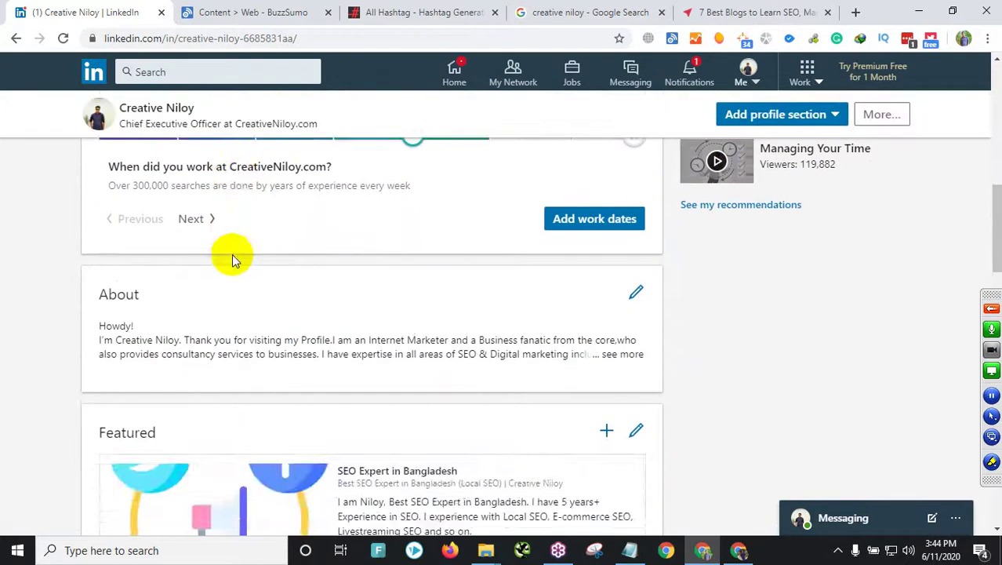
{"action": "scroll", "coordinate": [233, 254], "scroll_direction": "down", "scroll_amount": 5}
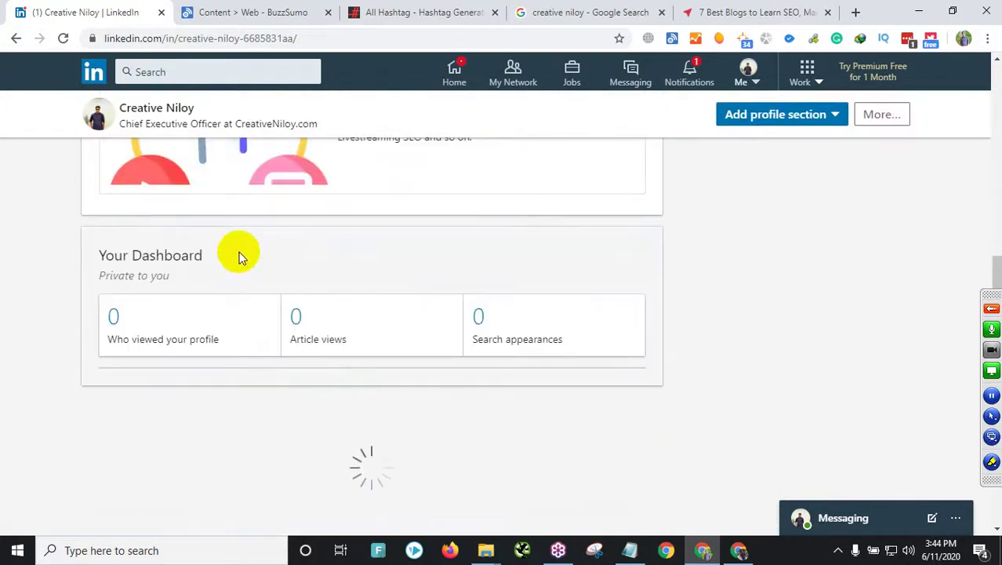
{"action": "scroll", "coordinate": [320, 268], "scroll_direction": "up", "scroll_amount": 5}
{"action": "scroll", "coordinate": [314, 290], "scroll_direction": "down", "scroll_amount": 3}
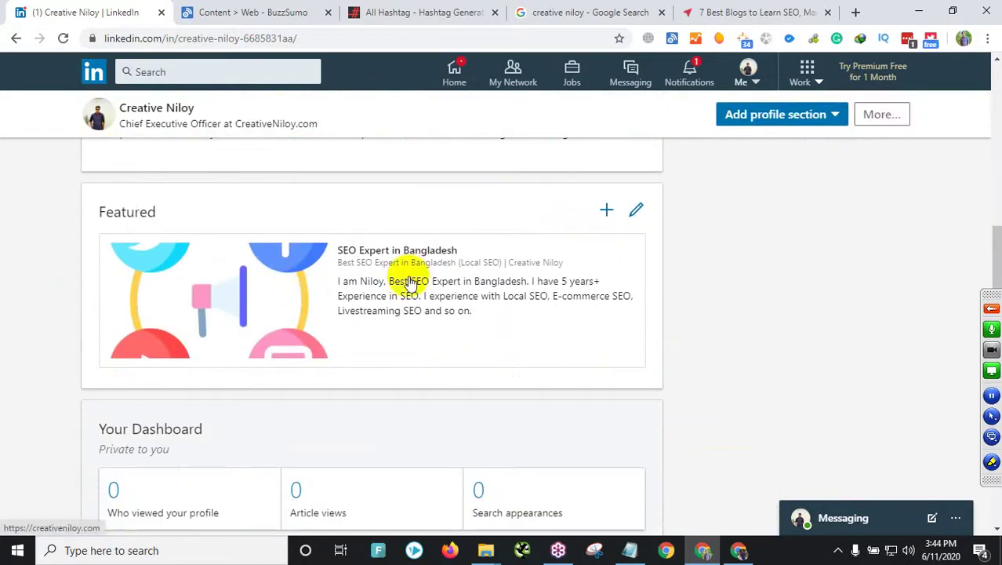
{"action": "scroll", "coordinate": [419, 267], "scroll_direction": "up", "scroll_amount": 3}
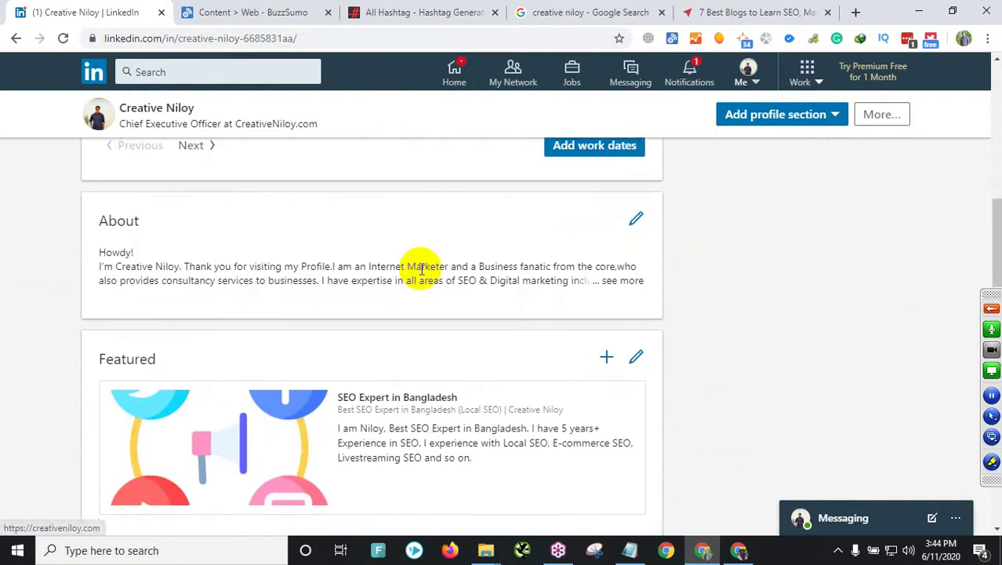
{"action": "scroll", "coordinate": [421, 269], "scroll_direction": "down", "scroll_amount": 6}
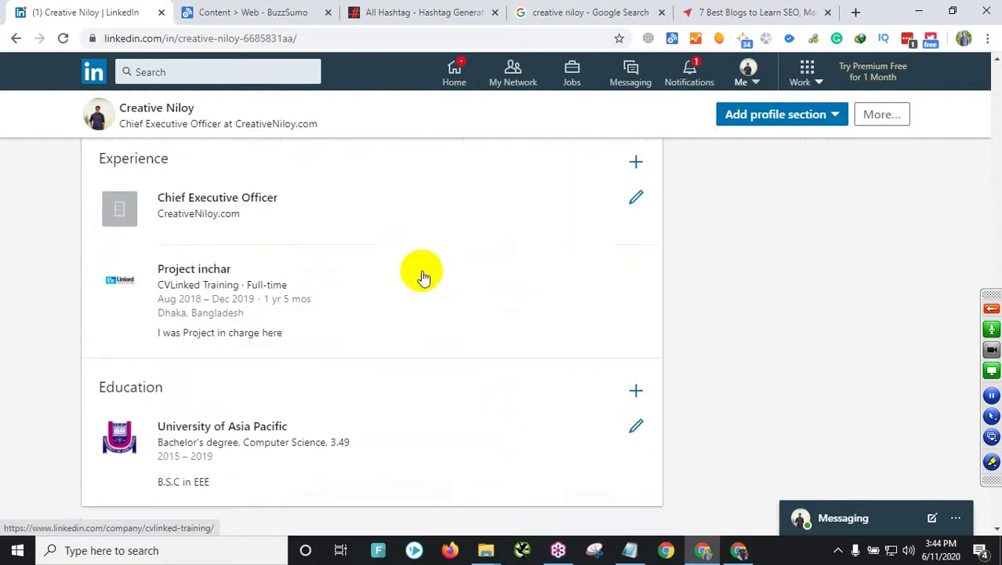
{"action": "scroll", "coordinate": [439, 259], "scroll_direction": "up", "scroll_amount": 6}
{"action": "scroll", "coordinate": [745, 70], "scroll_direction": "up", "scroll_amount": 4}
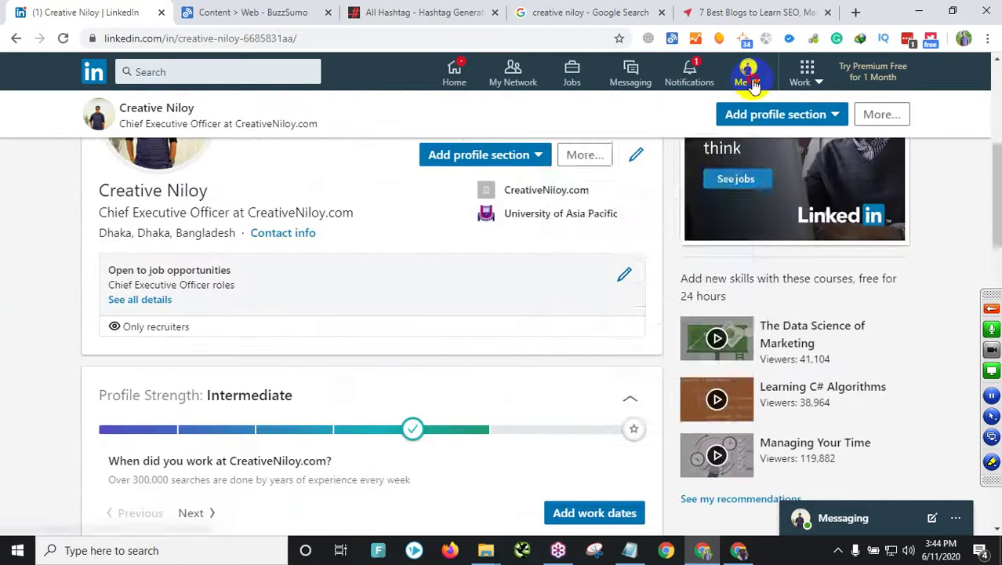
{"action": "left_click", "coordinate": [752, 82]}
{"action": "left_click", "coordinate": [404, 65]}
{"action": "left_click", "coordinate": [782, 115]}
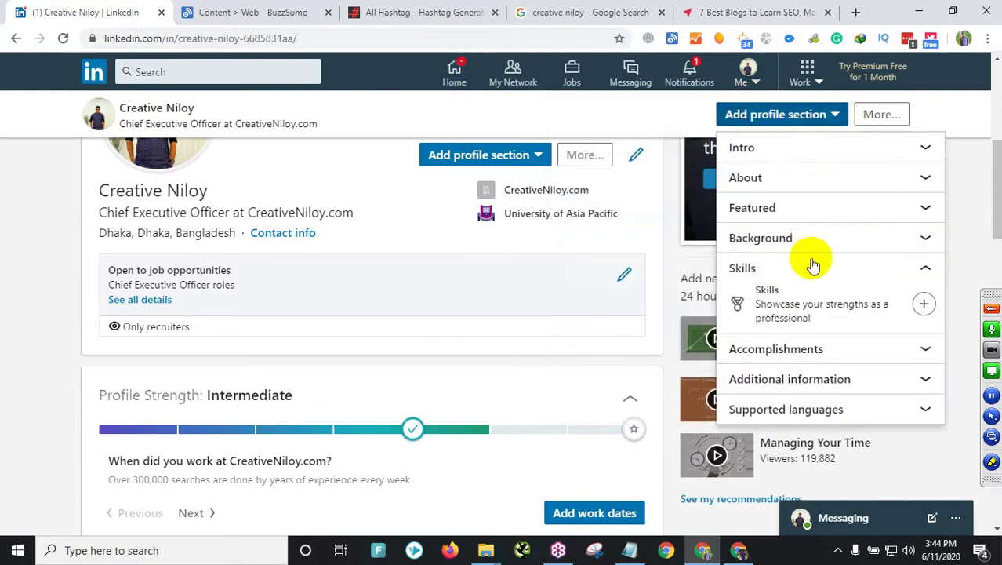
{"action": "scroll", "coordinate": [785, 247], "scroll_direction": "down", "scroll_amount": 1}
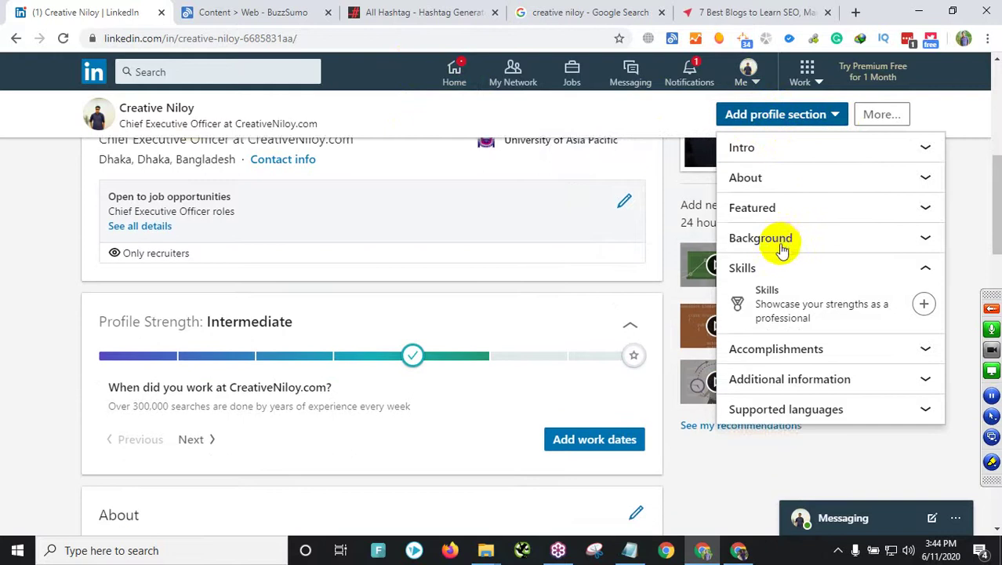
{"action": "scroll", "coordinate": [784, 298], "scroll_direction": "down", "scroll_amount": 1}
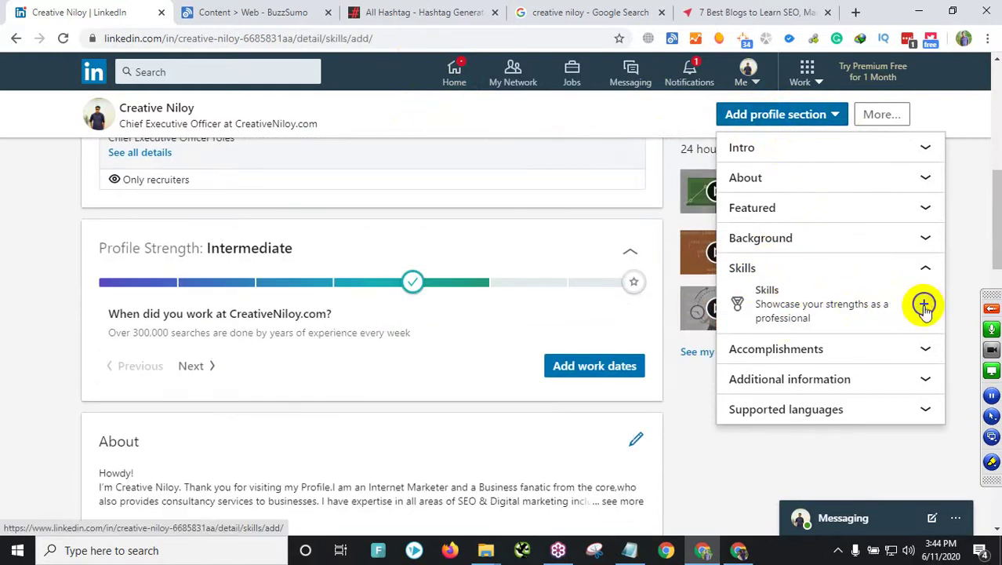
Step: Add Marketing, Strategy, Digital Marketing, Consulting, Editing, Online Marketing, Off-Page SEO and SEO as skills
{"action": "left_click", "coordinate": [924, 306]}
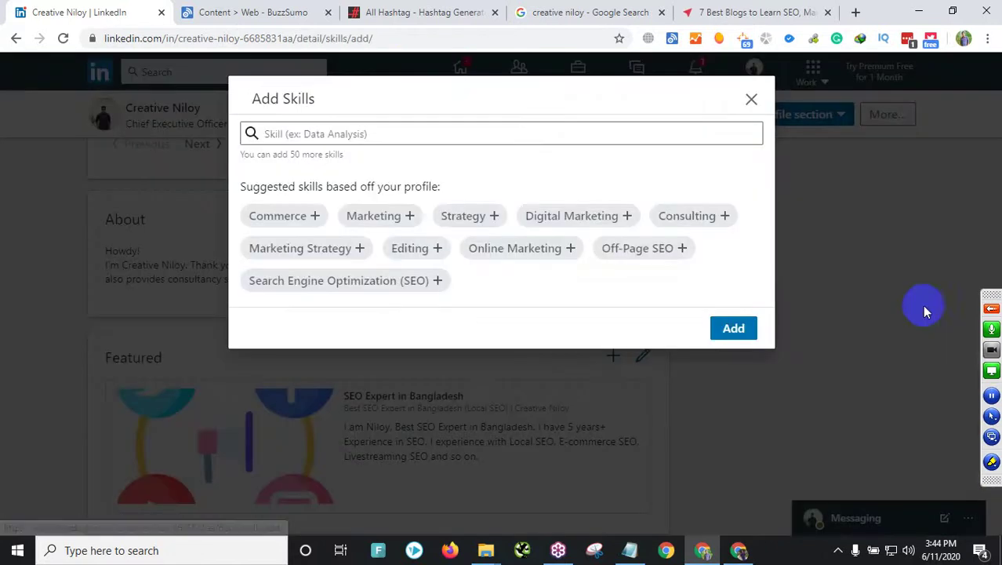
{"action": "left_click", "coordinate": [409, 217]}
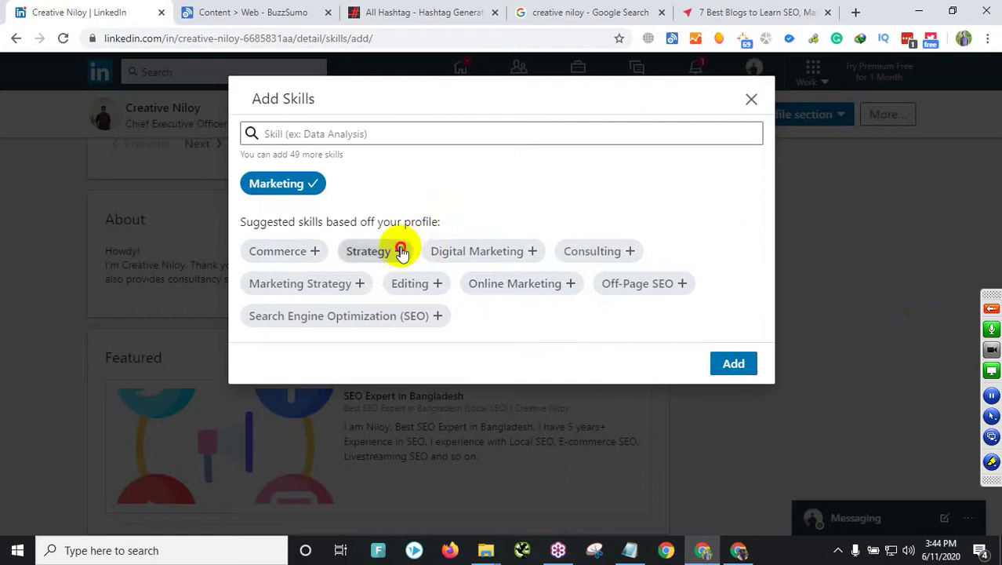
{"action": "left_click", "coordinate": [400, 249]}
{"action": "left_click", "coordinate": [441, 253]}
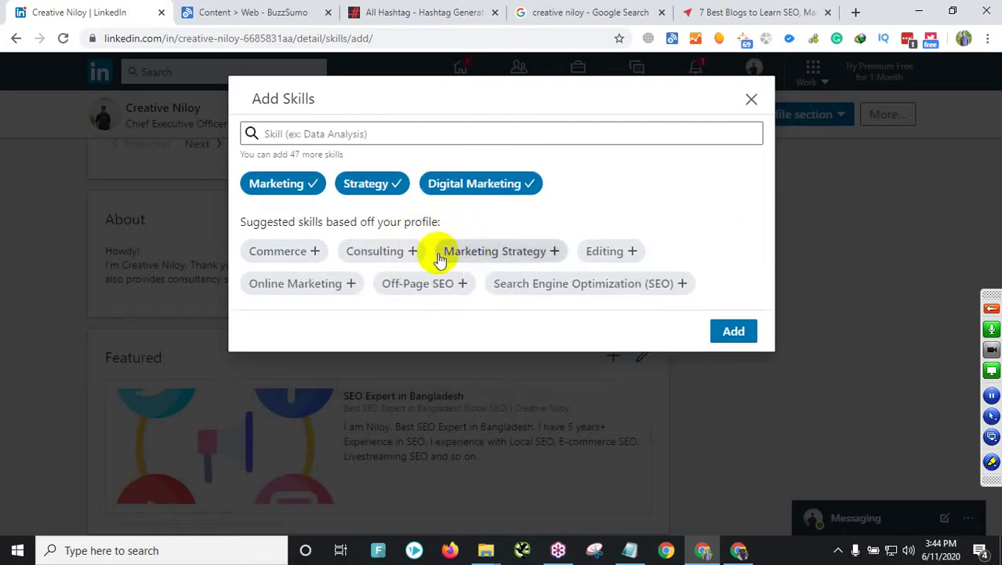
{"action": "left_click", "coordinate": [414, 253]}
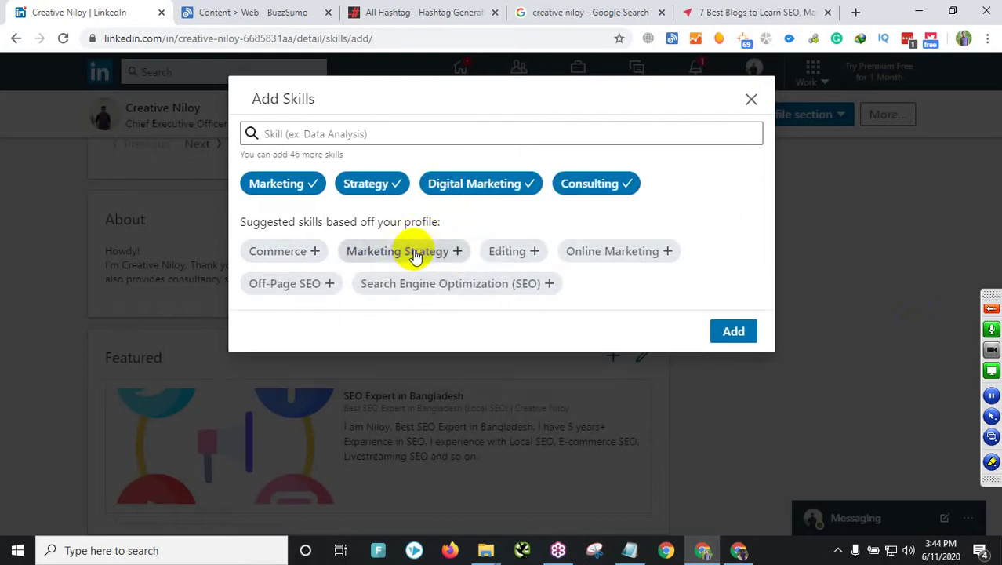
{"action": "left_click", "coordinate": [537, 255]}
{"action": "left_click", "coordinate": [589, 252]}
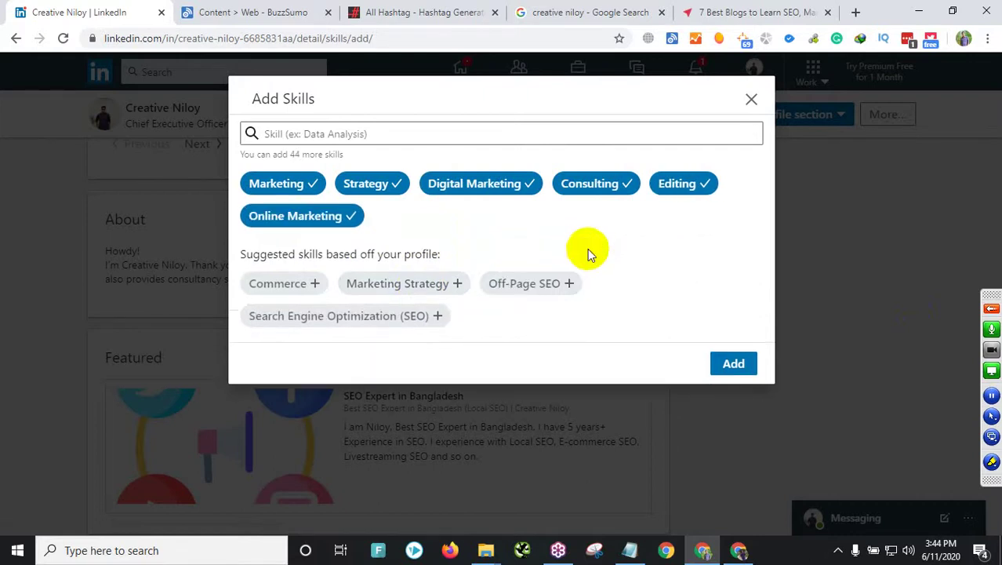
{"action": "left_click", "coordinate": [570, 283]}
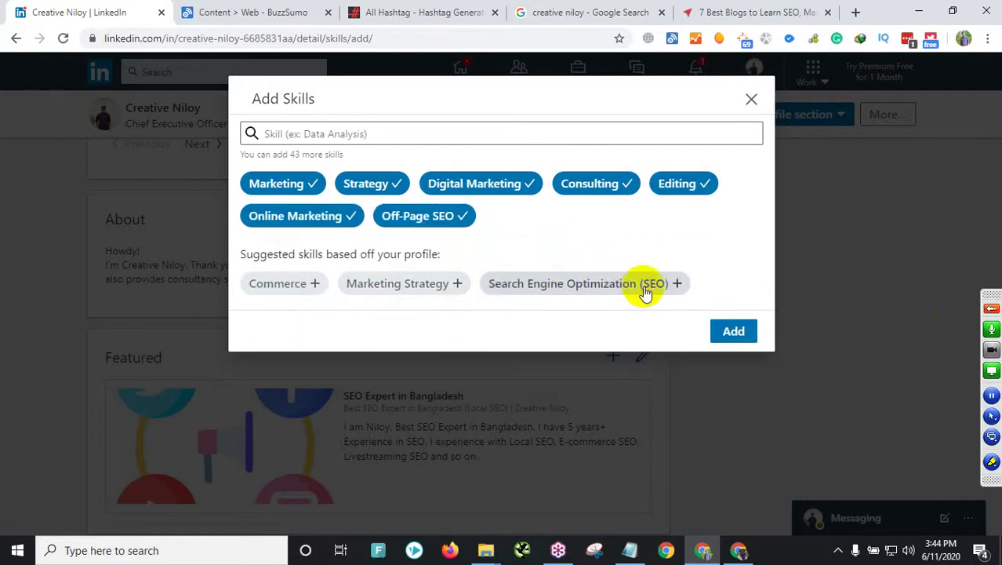
{"action": "left_click", "coordinate": [672, 283]}
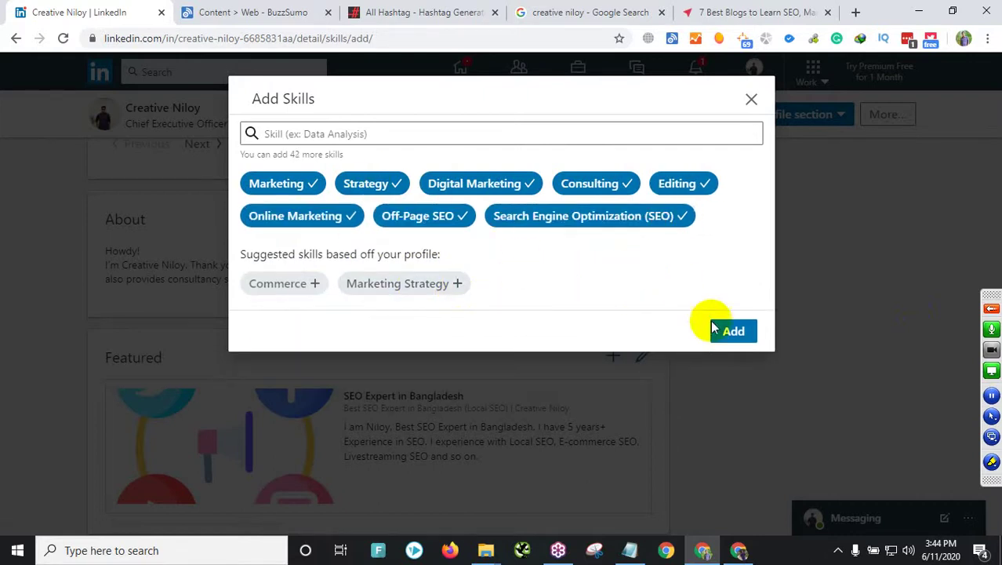
{"action": "left_click", "coordinate": [413, 137]}
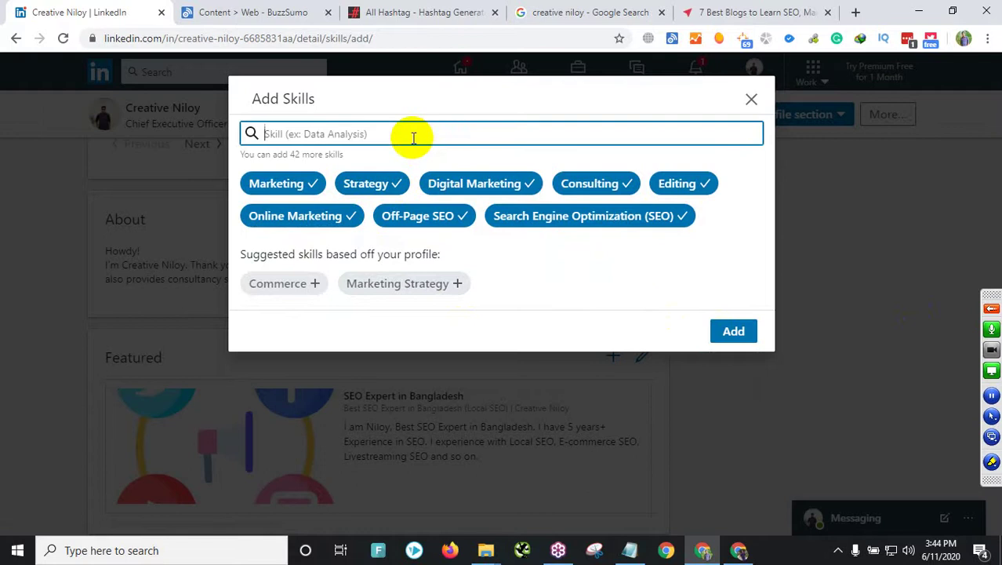
Step: Search and add Lead Generation and WordPress as skills
{"action": "type", "text": "lead"}
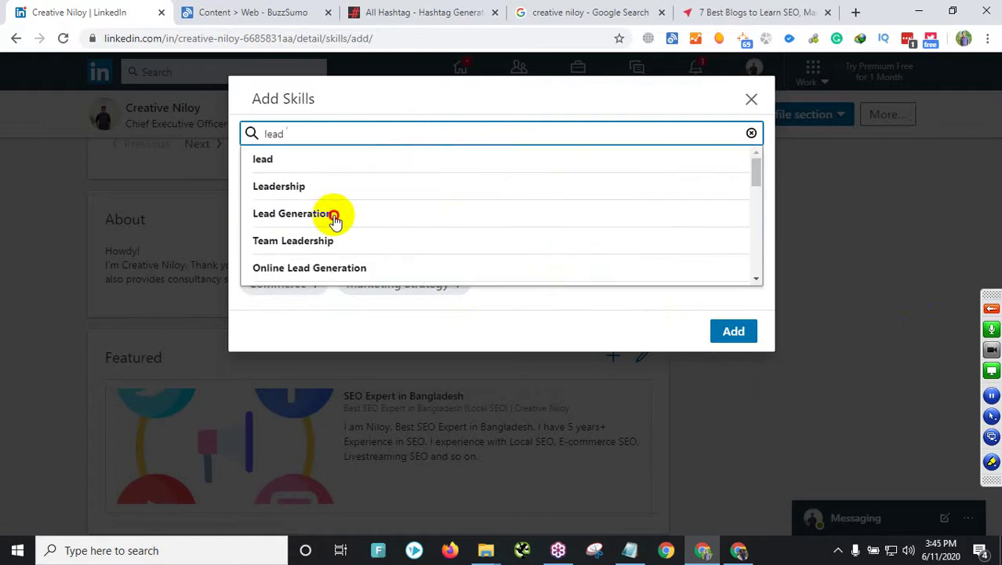
{"action": "left_click", "coordinate": [335, 215]}
{"action": "left_click", "coordinate": [406, 132]}
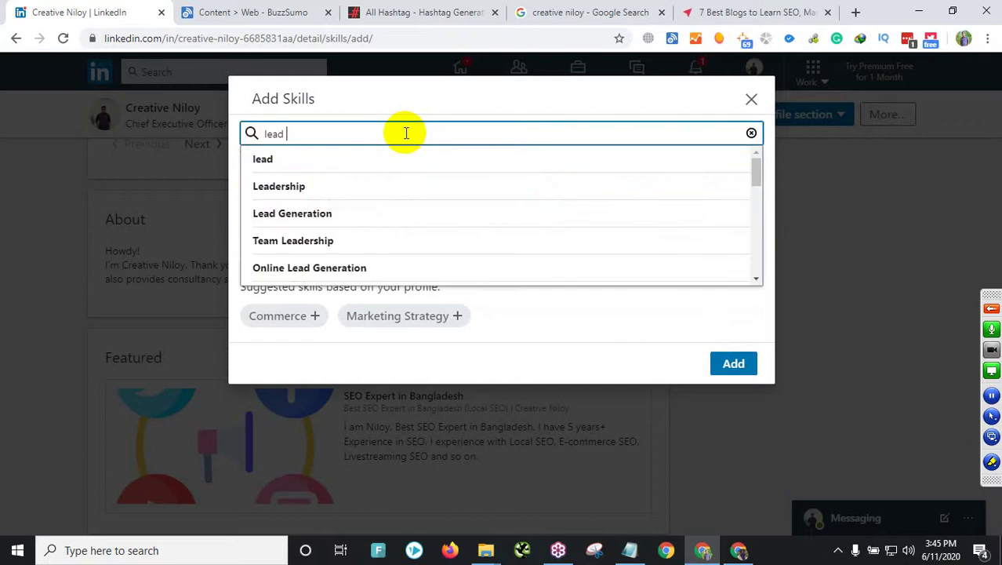
{"action": "key", "text": "BackSpace"}
{"action": "key", "text": "BackSpace"}
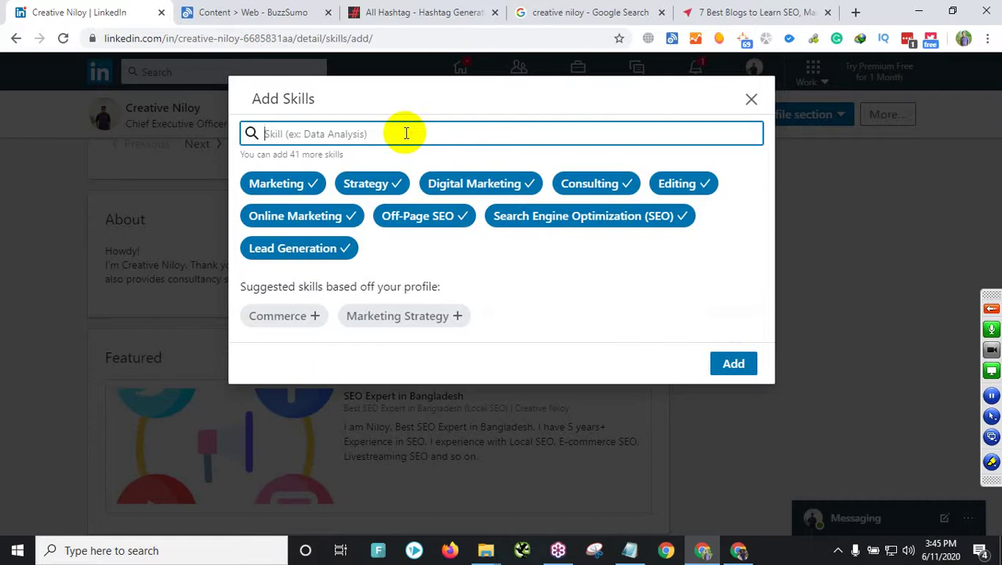
{"action": "type", "text": "word"}
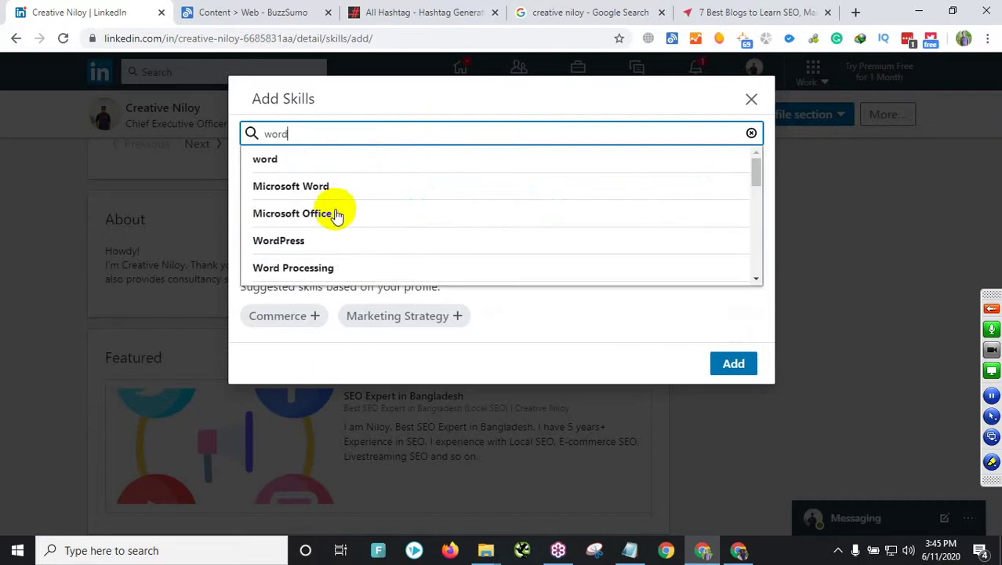
{"action": "left_click", "coordinate": [275, 241]}
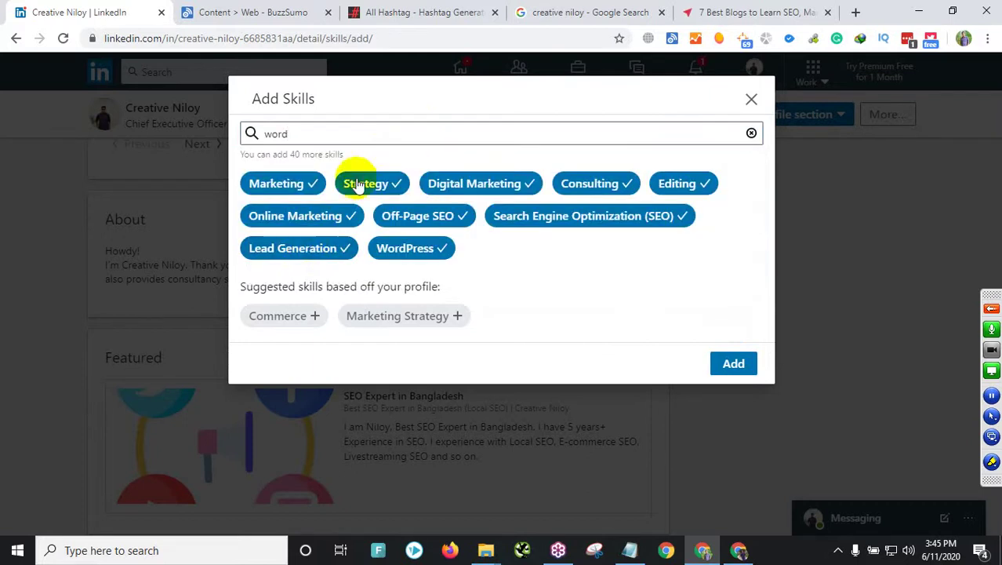
Step: Search and add Local Search Optimization and E-commerce Consulting as skills
{"action": "left_click_drag", "start_coordinate": [381, 139], "coordinate": [218, 135]}
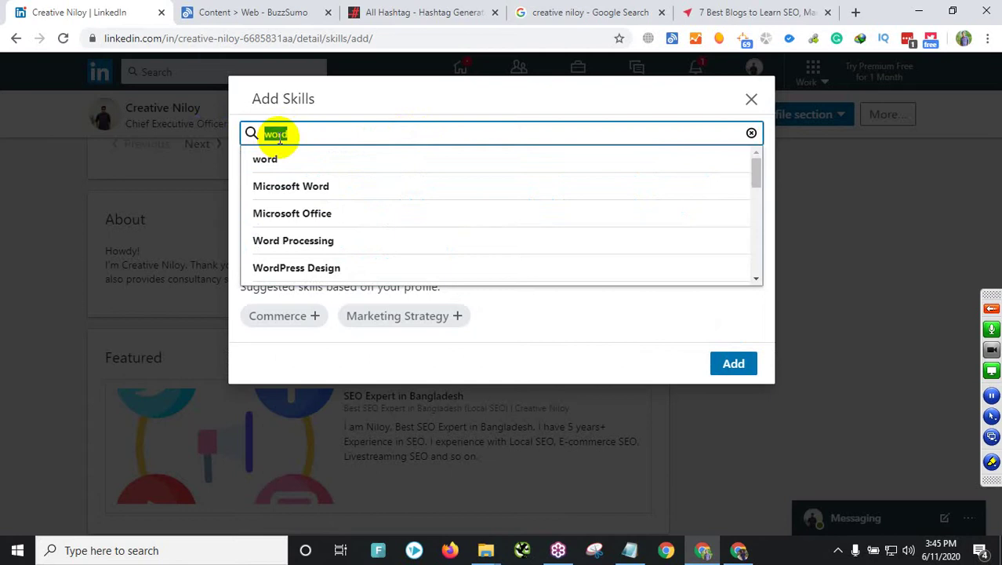
{"action": "key", "text": "BackSpace"}
{"action": "type", "text": "local"}
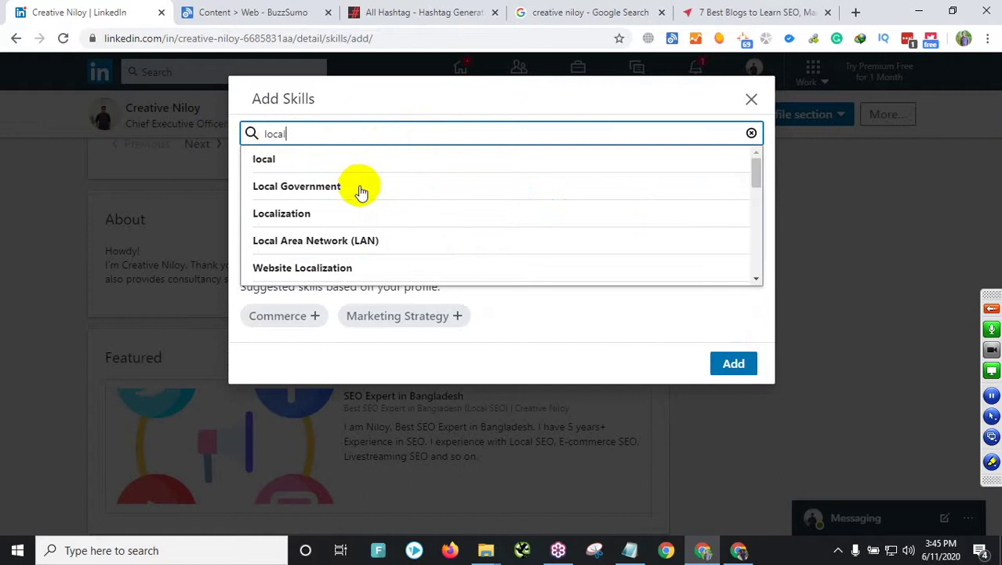
{"action": "scroll", "coordinate": [358, 186], "scroll_direction": "down", "scroll_amount": 2}
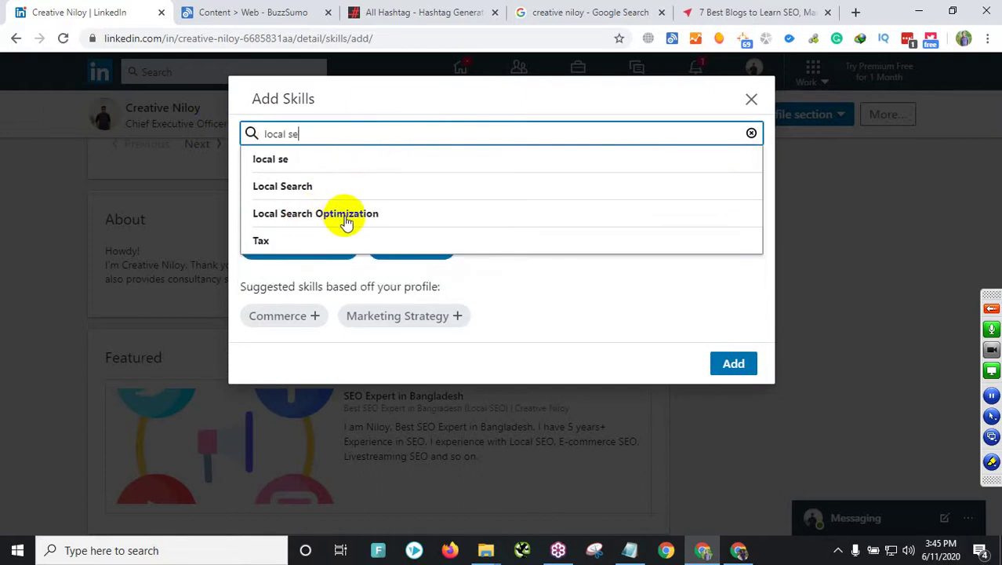
{"action": "left_click", "coordinate": [343, 221]}
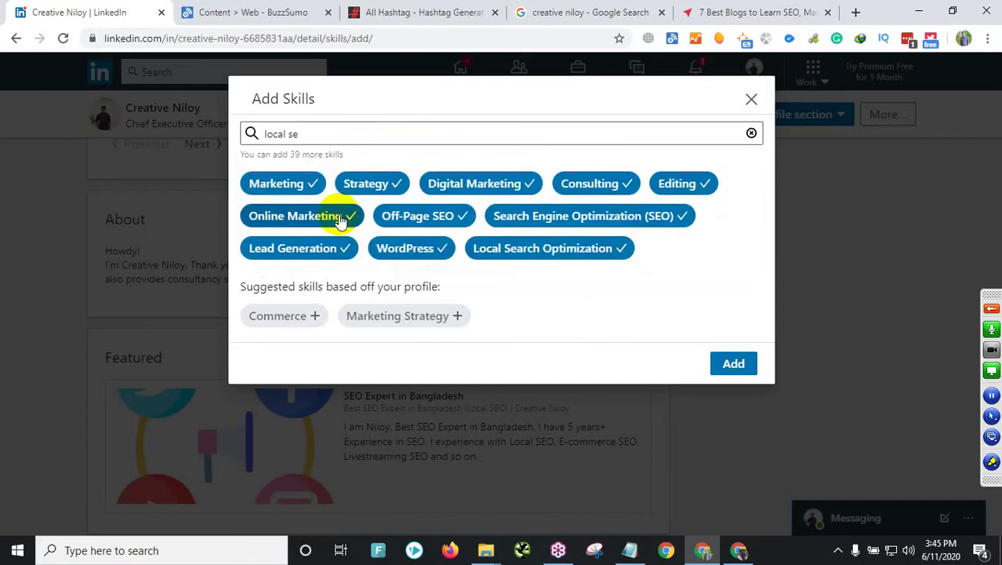
{"action": "left_click_drag", "start_coordinate": [338, 143], "coordinate": [202, 134]}
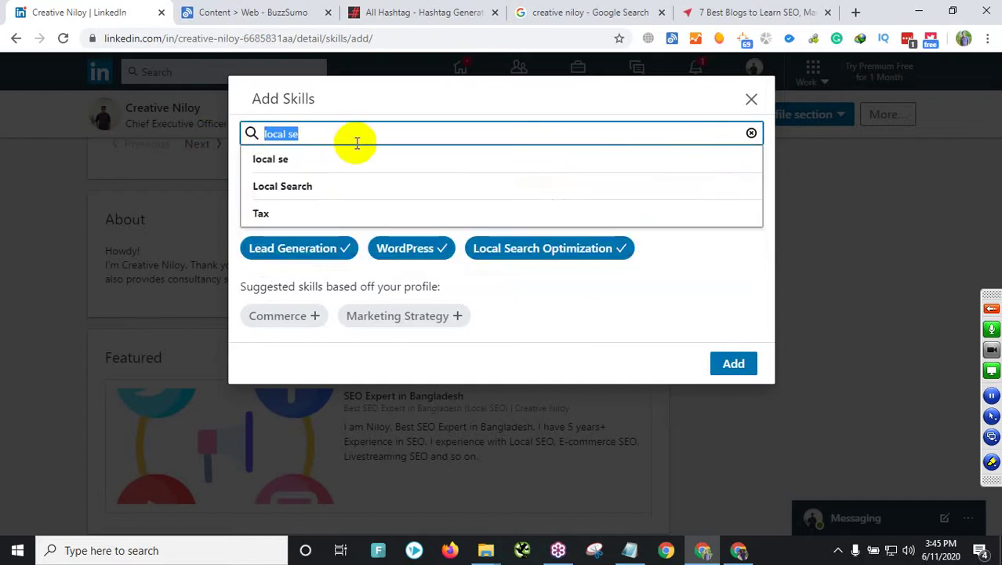
{"action": "type", "text": "e-com"}
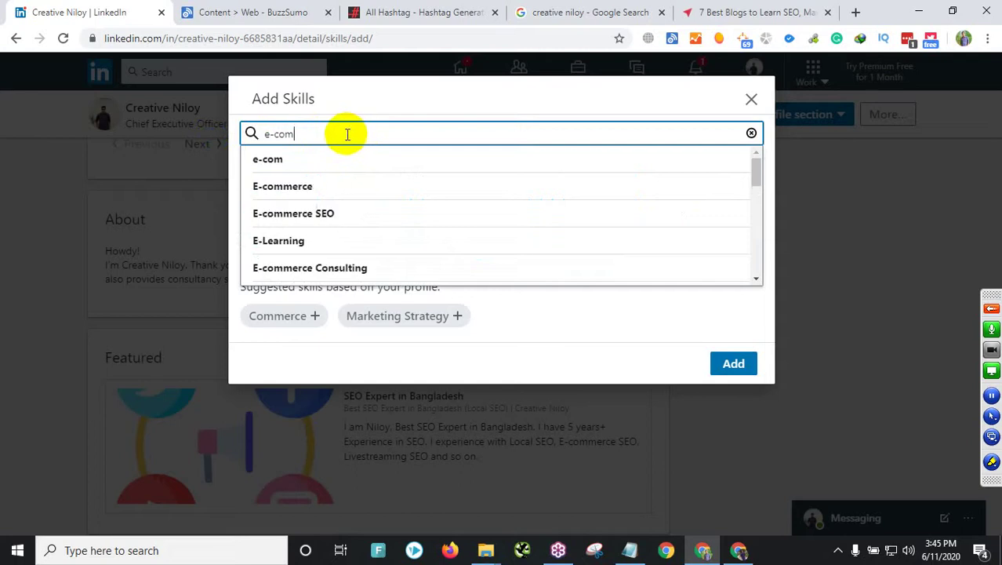
{"action": "scroll", "coordinate": [358, 246], "scroll_direction": "down", "scroll_amount": 1}
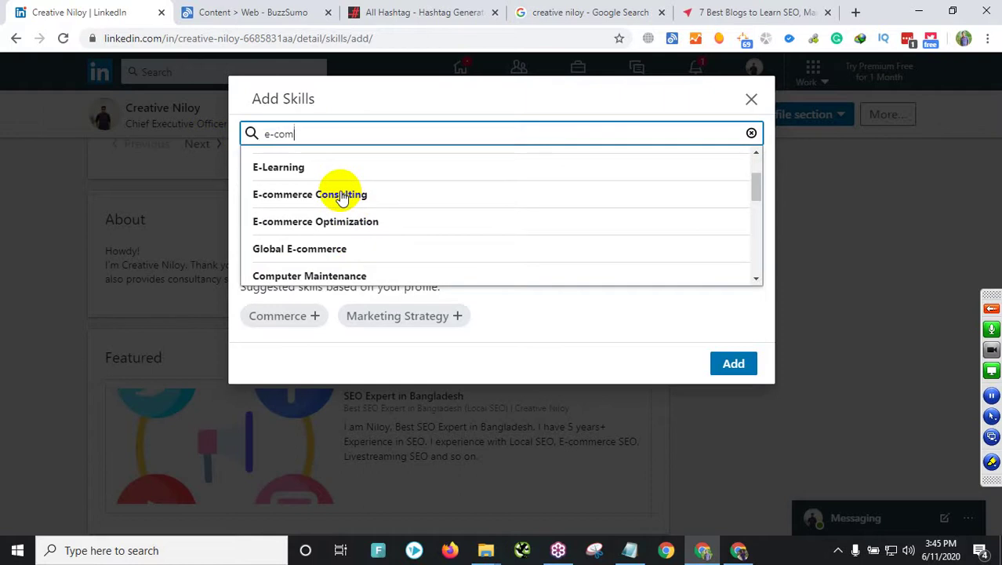
{"action": "left_click", "coordinate": [342, 198]}
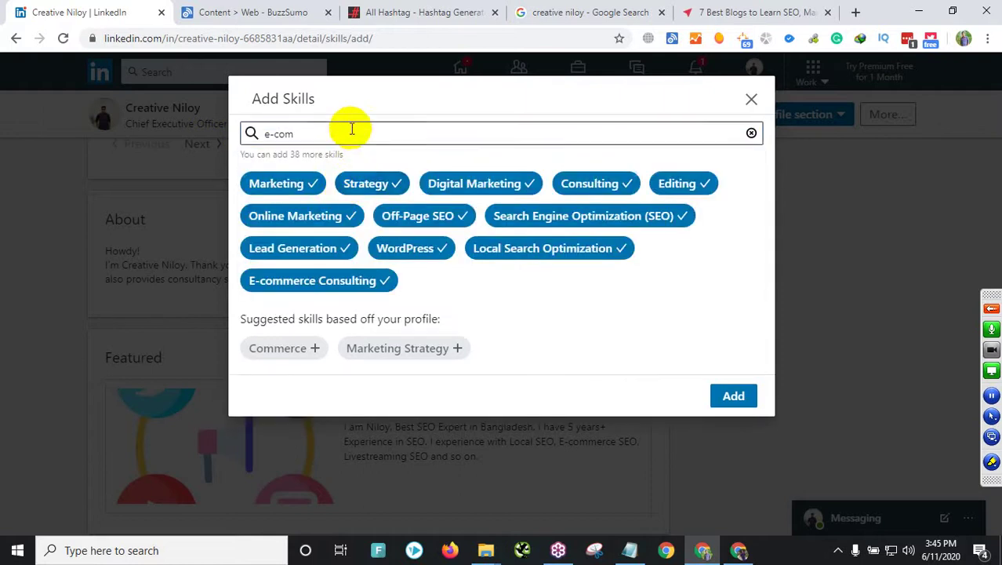
Step: Search 'video' and add Video Editing as a skill
{"action": "left_click_drag", "start_coordinate": [358, 134], "coordinate": [251, 133]}
{"action": "key", "text": "BackSpace"}
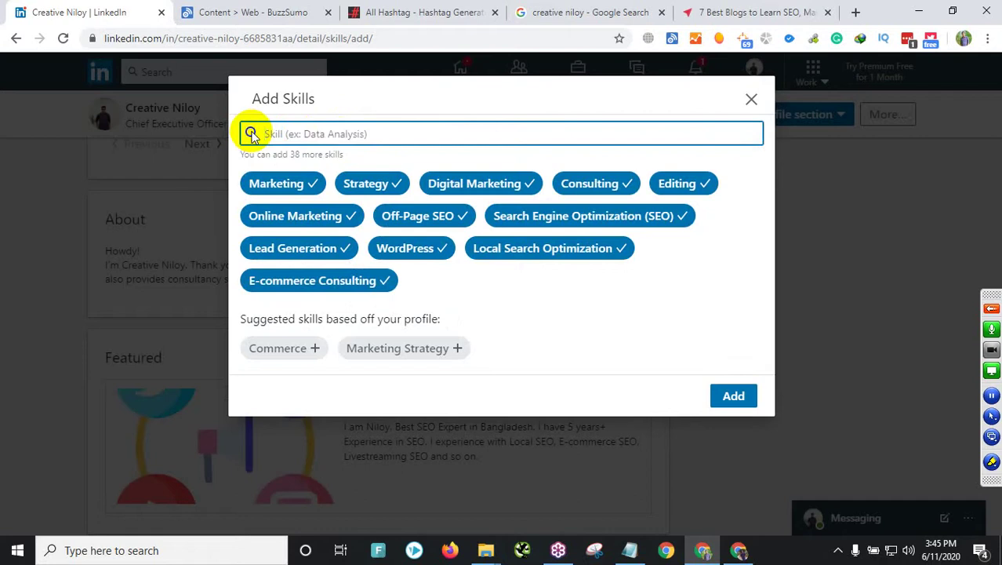
{"action": "type", "text": "video"}
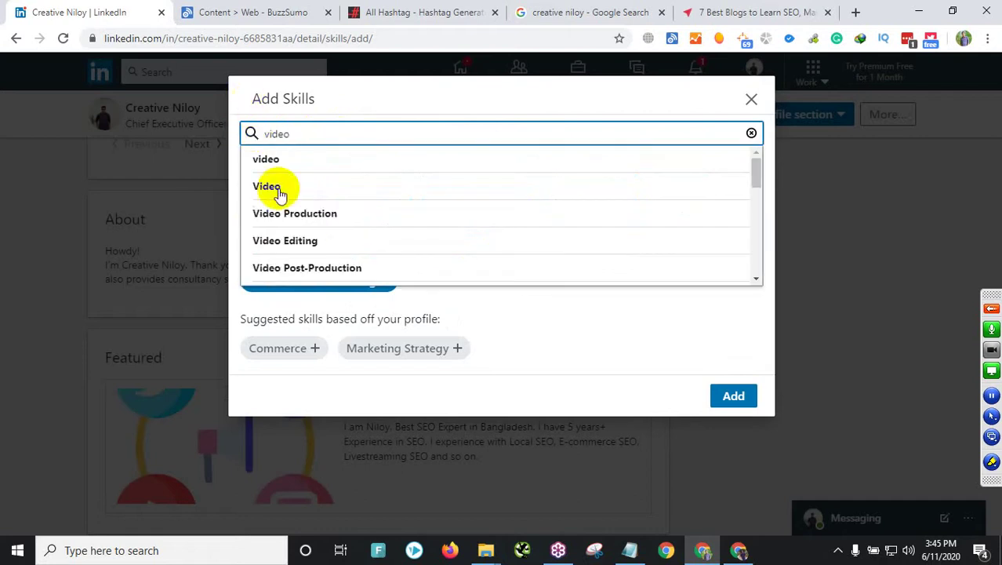
{"action": "left_click", "coordinate": [321, 245]}
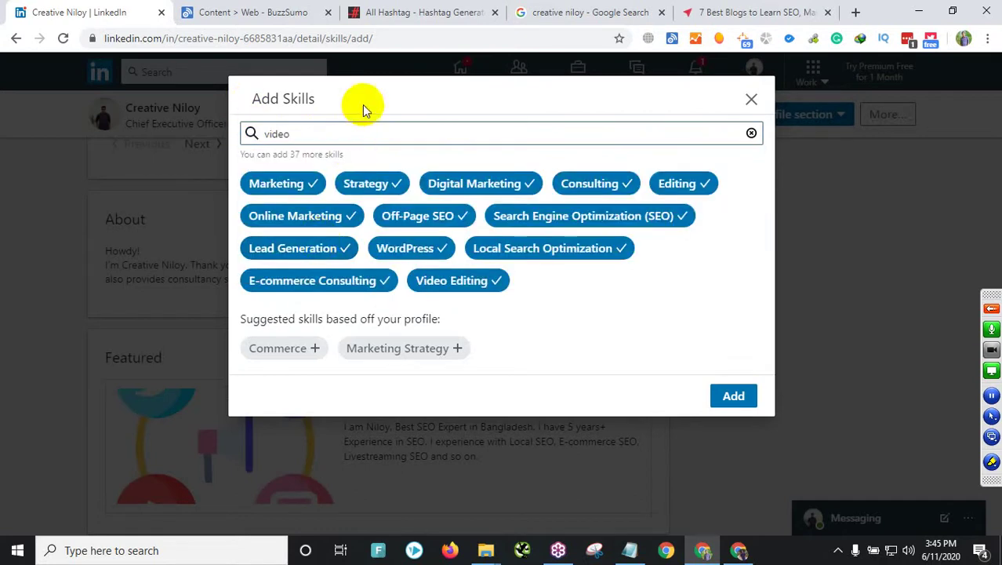
{"action": "left_click_drag", "start_coordinate": [320, 131], "coordinate": [239, 138]}
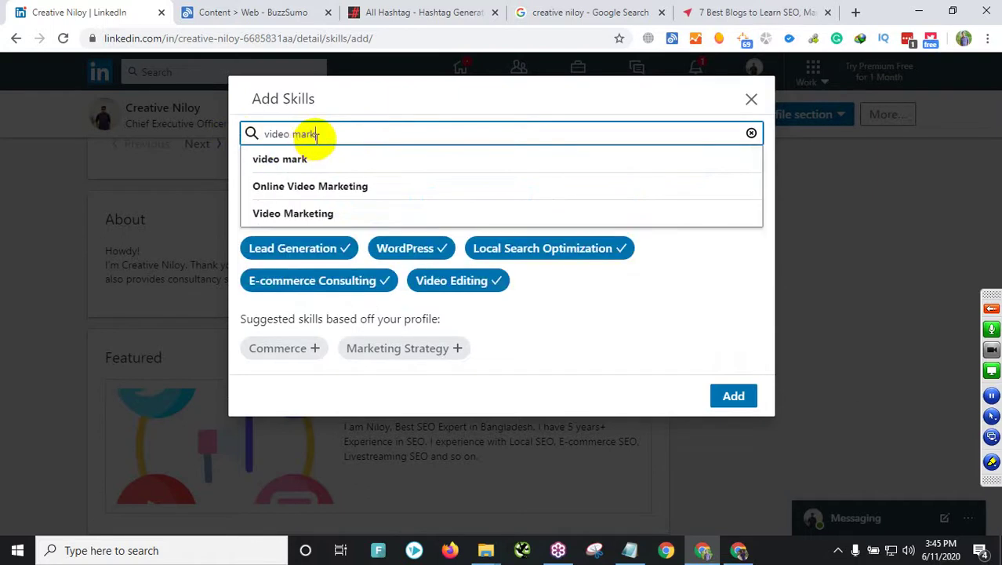
Step: Add Video Marketing, then search 'youtube' and add YouTube Analytics
{"action": "left_click", "coordinate": [309, 212]}
{"action": "triple_click", "coordinate": [269, 133]}
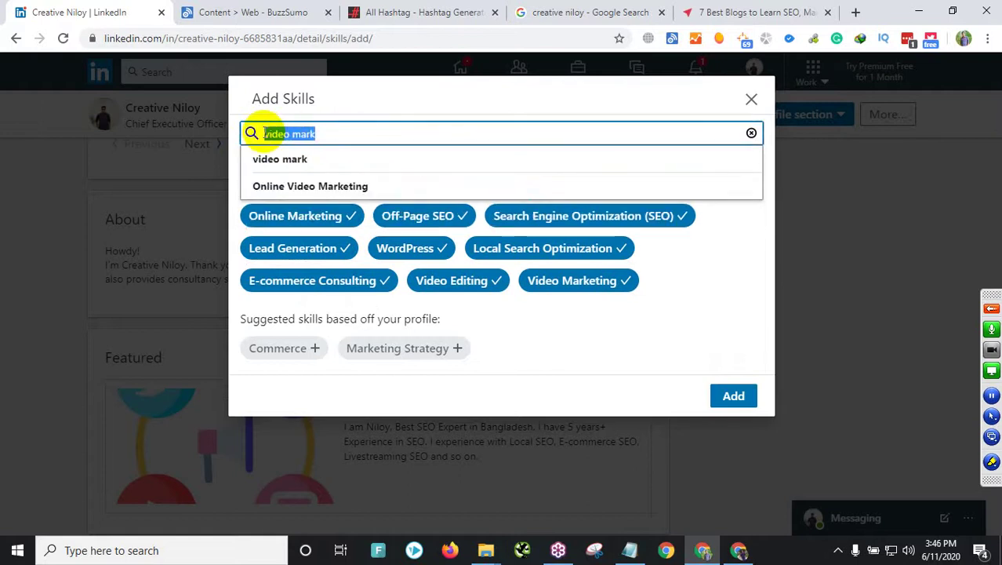
{"action": "type", "text": "youtube"}
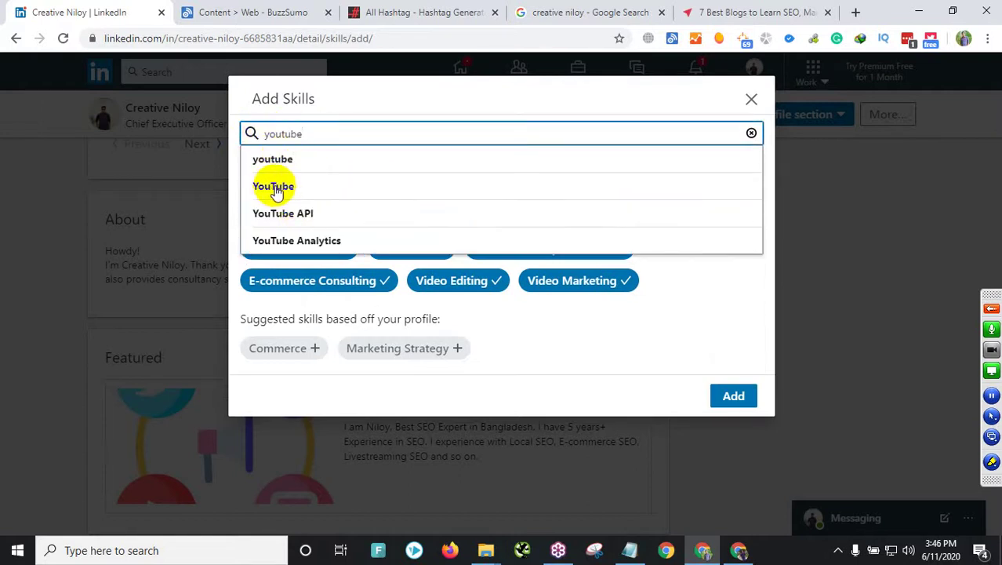
{"action": "left_click", "coordinate": [292, 239]}
{"action": "left_click", "coordinate": [367, 133]}
{"action": "left_click_drag", "start_coordinate": [367, 134], "coordinate": [213, 133]}
{"action": "key", "text": "BackSpace"}
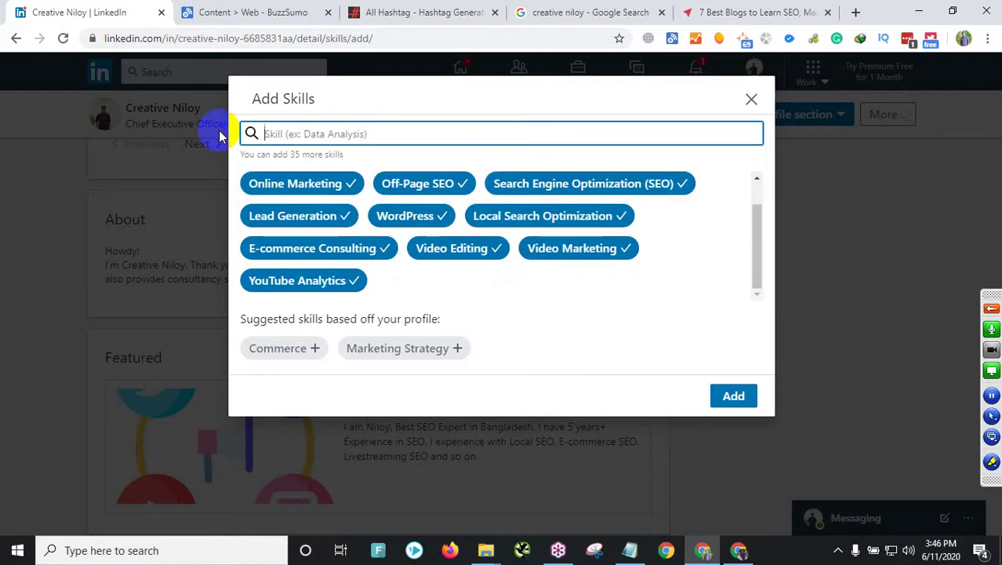
Step: Browse 'white board' results, then add HTML5 and remove the extra html skill
{"action": "type", "text": "w"}
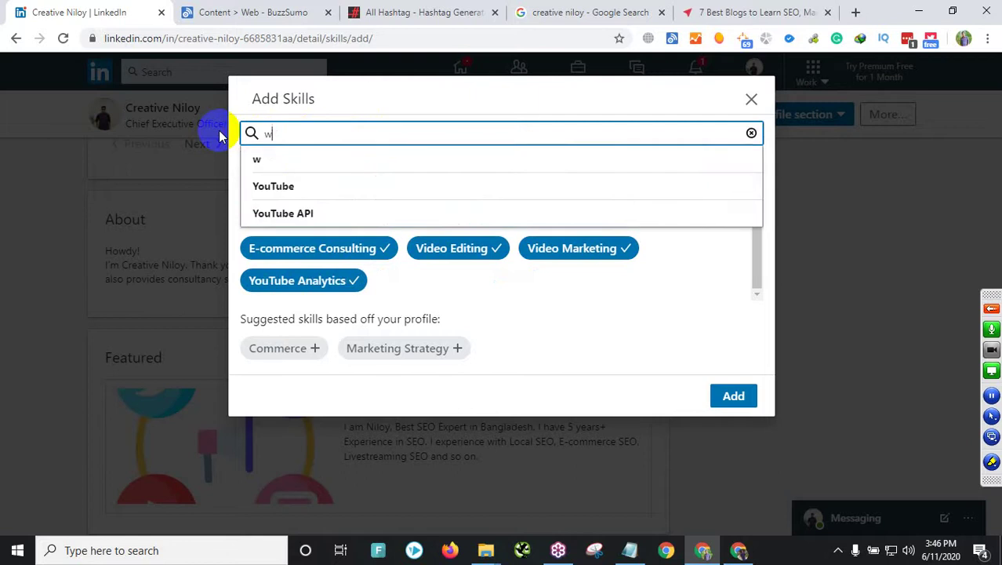
{"action": "type", "text": "hite board"}
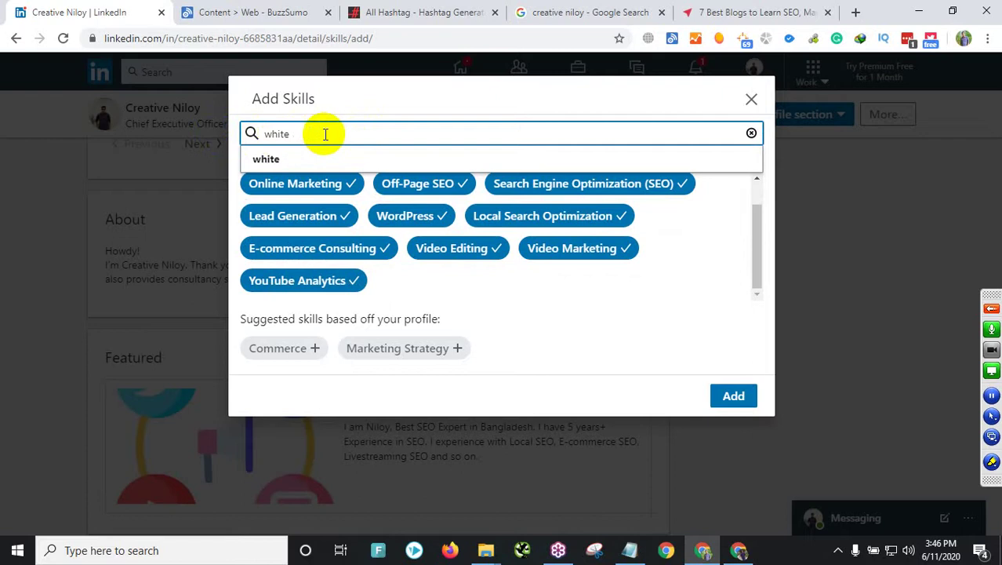
{"action": "scroll", "coordinate": [349, 228], "scroll_direction": "down", "scroll_amount": 2}
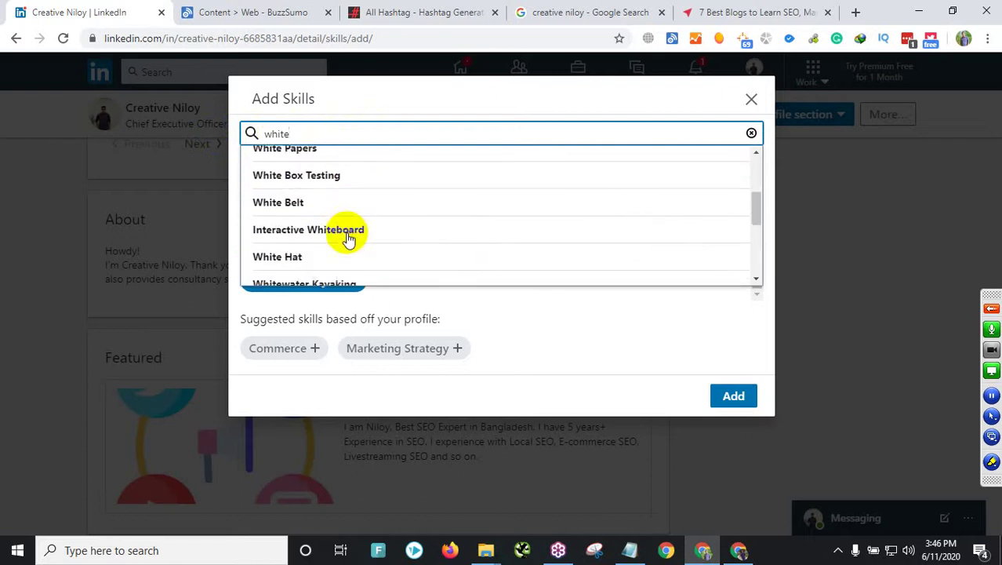
{"action": "scroll", "coordinate": [320, 246], "scroll_direction": "down", "scroll_amount": 1}
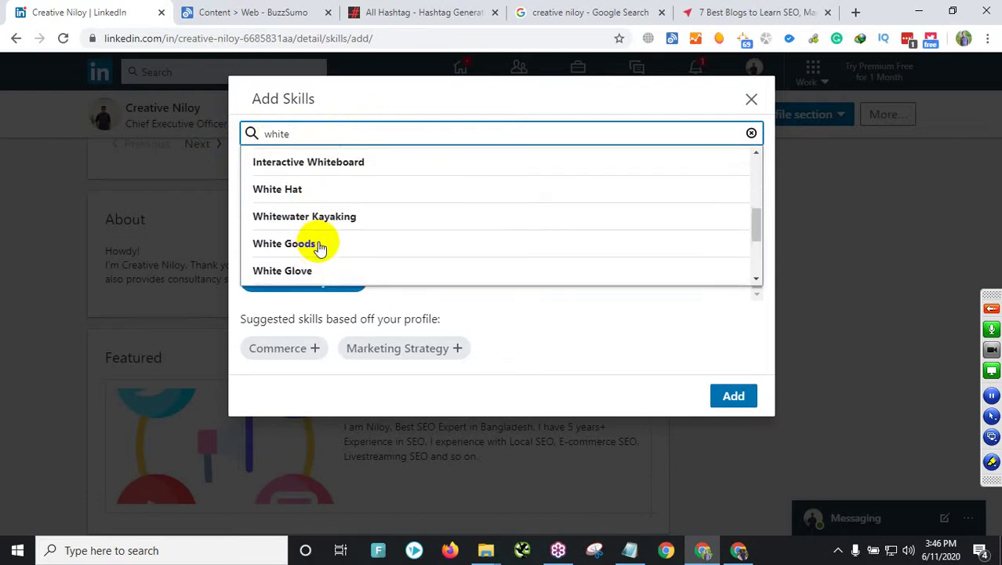
{"action": "scroll", "coordinate": [304, 240], "scroll_direction": "down", "scroll_amount": 1}
{"action": "scroll", "coordinate": [313, 242], "scroll_direction": "down", "scroll_amount": 1}
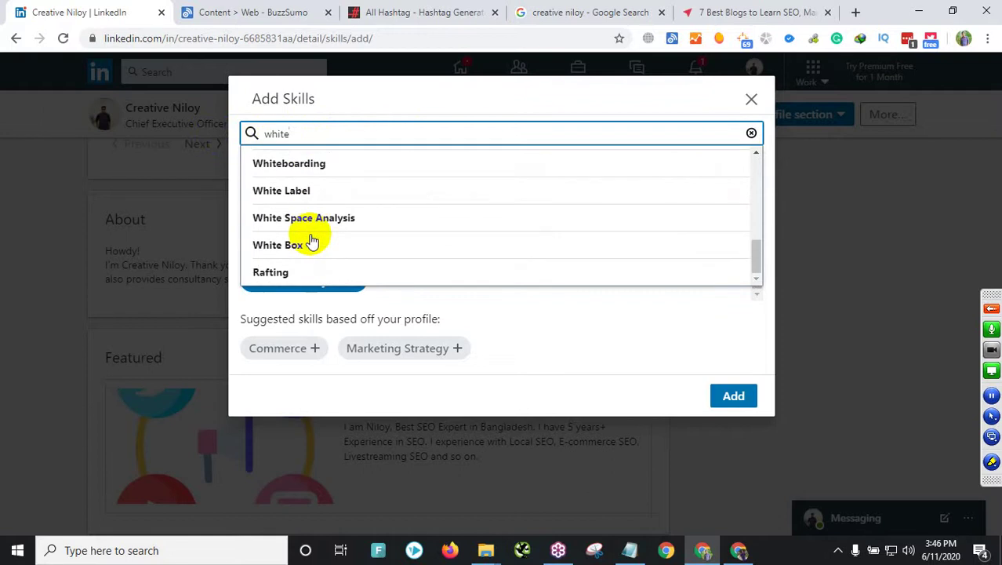
{"action": "scroll", "coordinate": [313, 237], "scroll_direction": "up", "scroll_amount": 2}
{"action": "left_click_drag", "start_coordinate": [313, 134], "coordinate": [256, 138]}
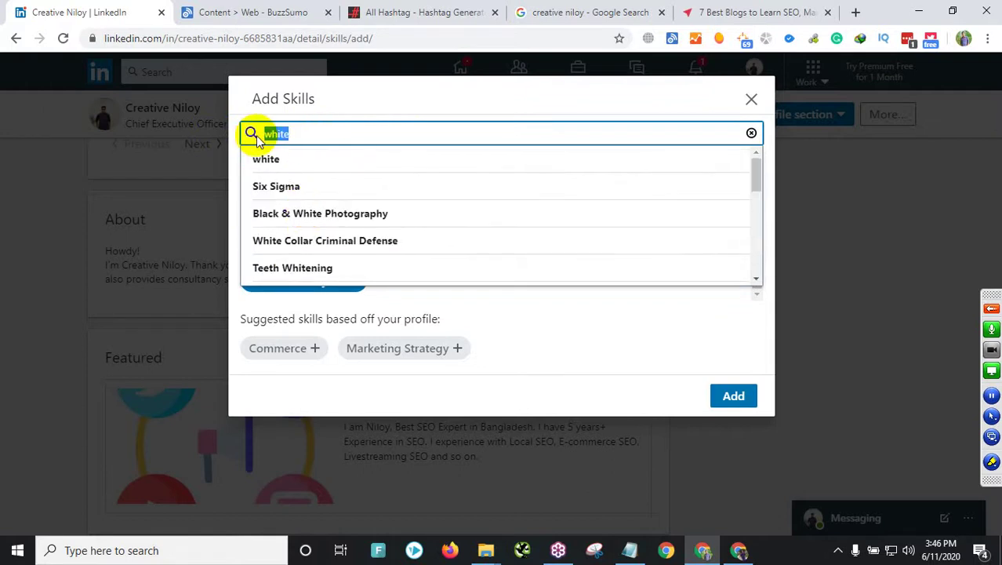
{"action": "type", "text": "html"}
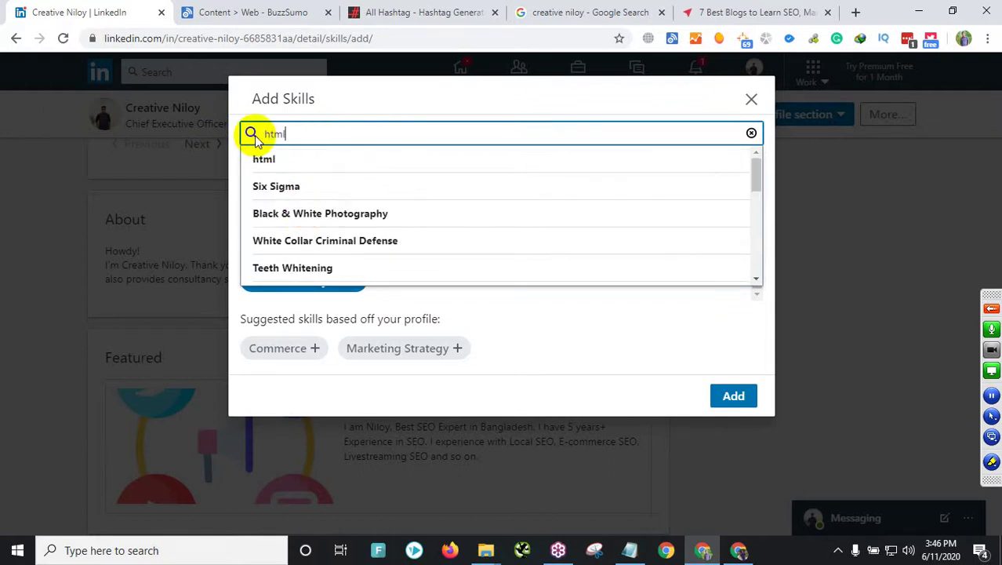
{"action": "left_click", "coordinate": [265, 157]}
{"action": "left_click", "coordinate": [328, 134]}
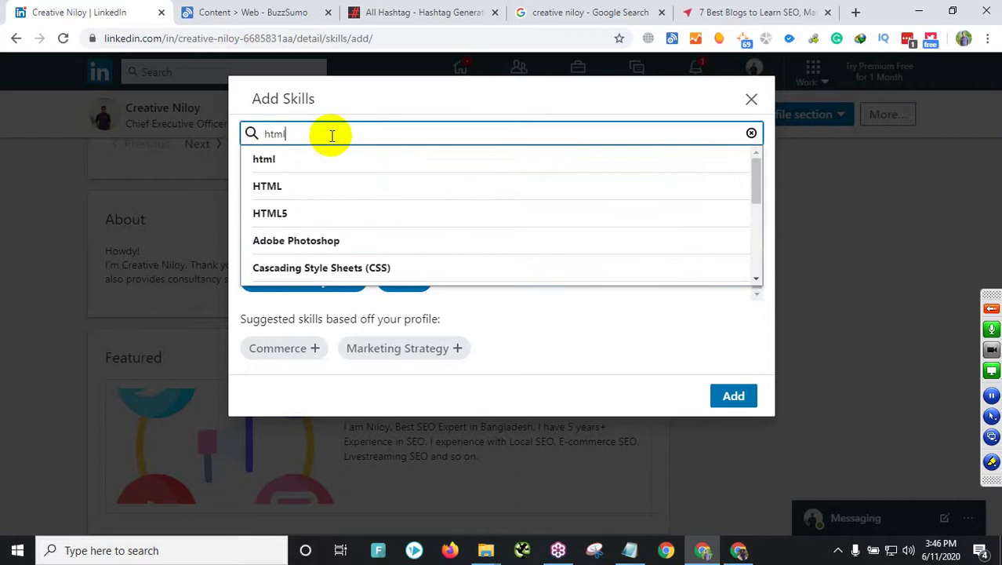
{"action": "left_click", "coordinate": [285, 214]}
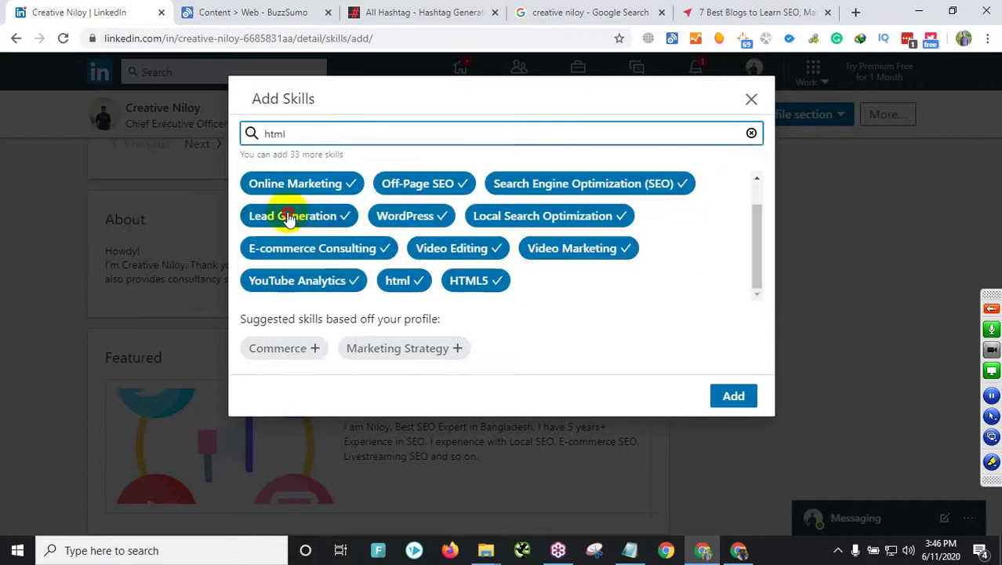
{"action": "left_click", "coordinate": [417, 282]}
Step: Add Cascading Style Sheets (CSS) and C (Programming Language) as skills
{"action": "left_click", "coordinate": [336, 138]}
{"action": "double_click", "coordinate": [336, 137]}
{"action": "type", "text": "css"}
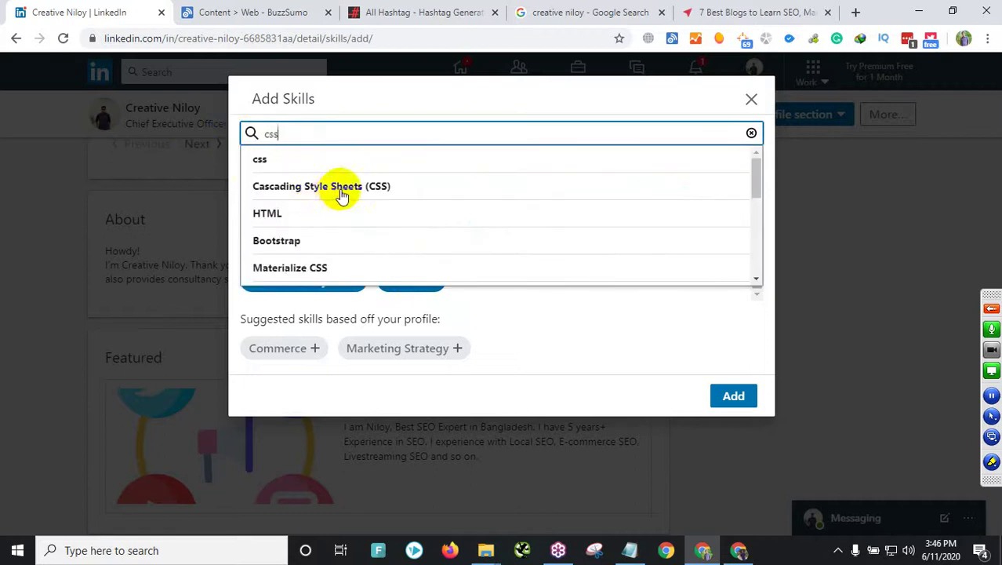
{"action": "left_click", "coordinate": [340, 187]}
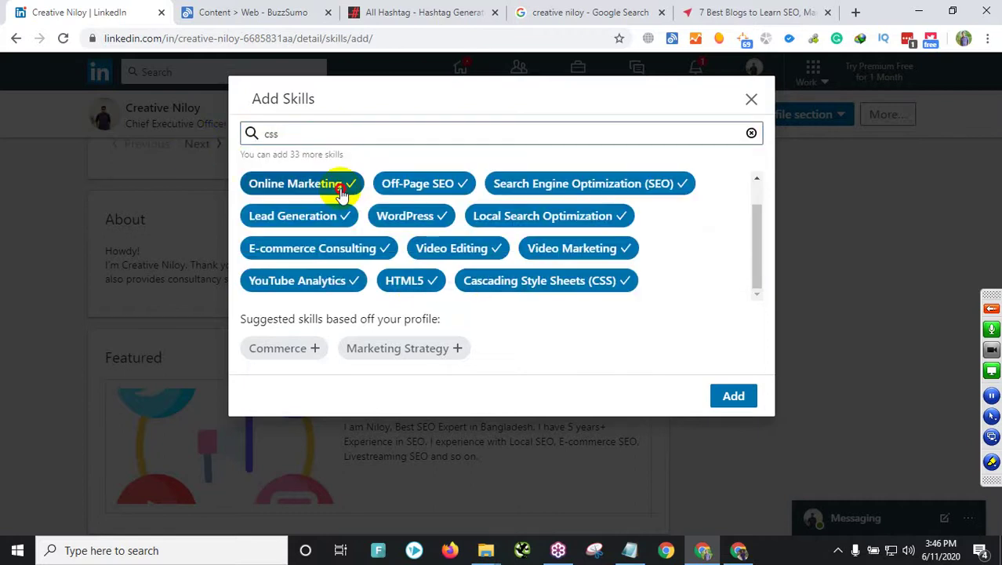
{"action": "double_click", "coordinate": [267, 135]}
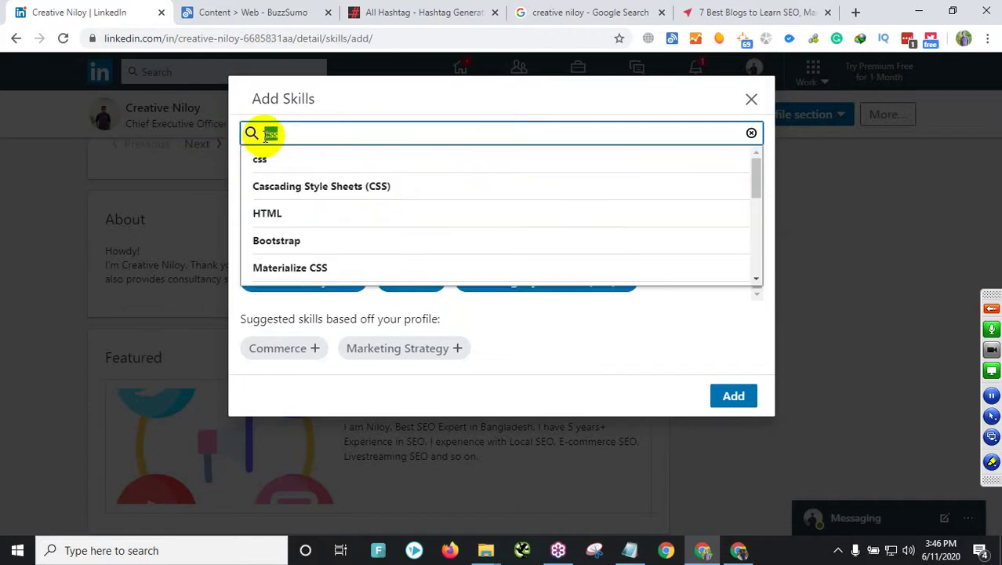
{"action": "key", "text": "BackSpace"}
{"action": "type", "text": "c pro"}
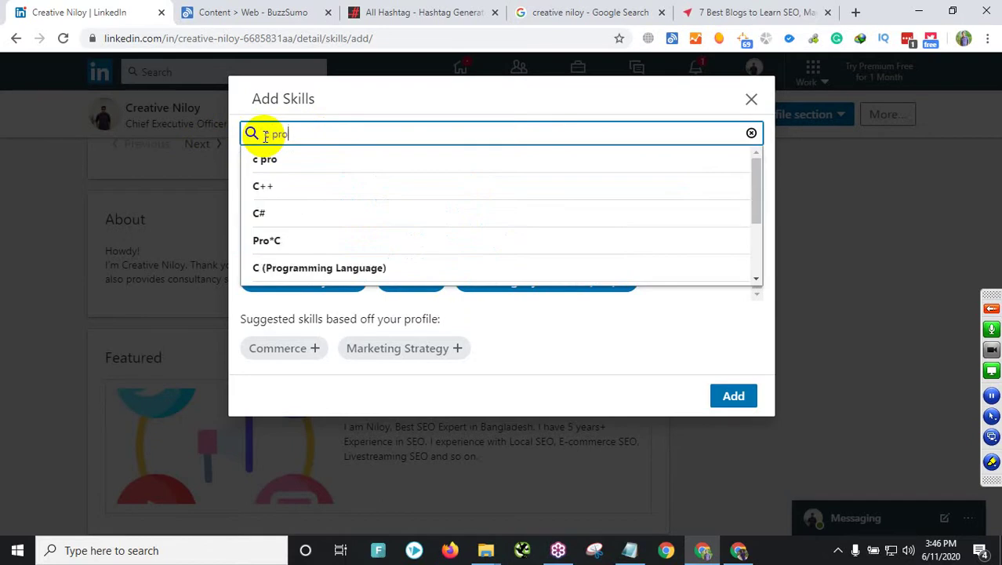
{"action": "scroll", "coordinate": [294, 228], "scroll_direction": "down", "scroll_amount": 1}
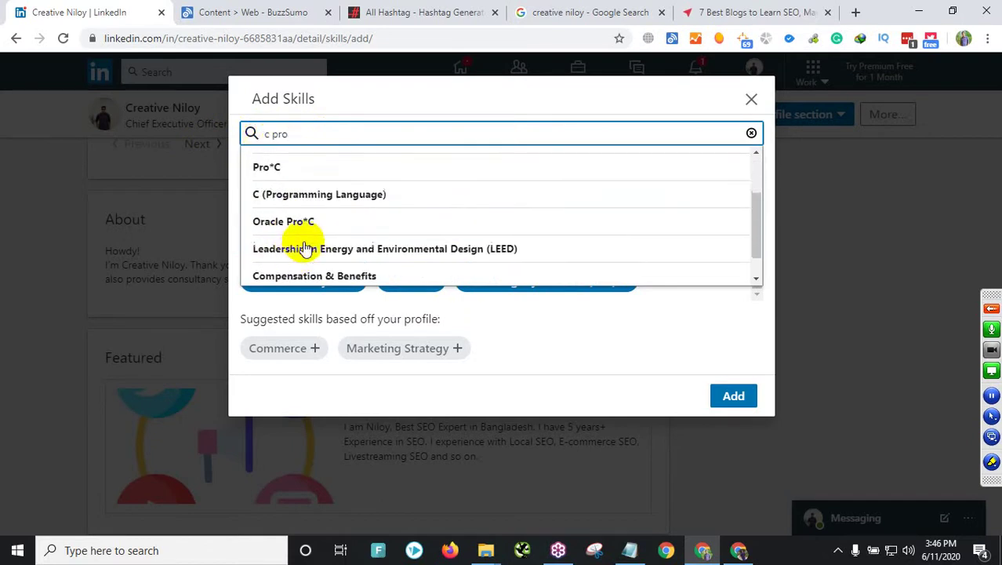
{"action": "left_click", "coordinate": [349, 202]}
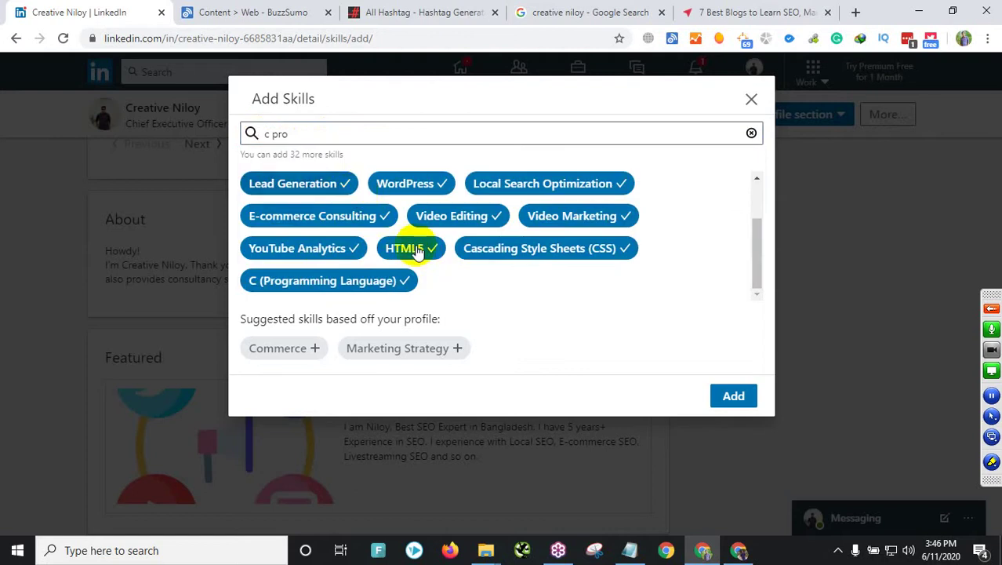
{"action": "scroll", "coordinate": [436, 257], "scroll_direction": "up", "scroll_amount": 2}
{"action": "scroll", "coordinate": [488, 251], "scroll_direction": "down", "scroll_amount": 2}
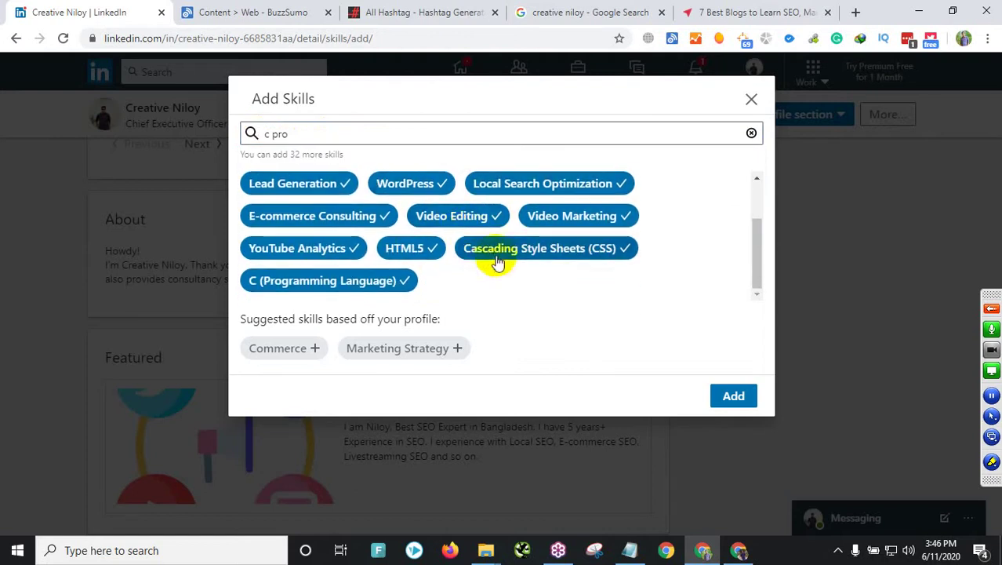
{"action": "triple_click", "coordinate": [364, 134]}
Step: Replace the 'c pro' skill search with 'data' to list data skill suggestions
{"action": "key", "text": "BackSpace"}
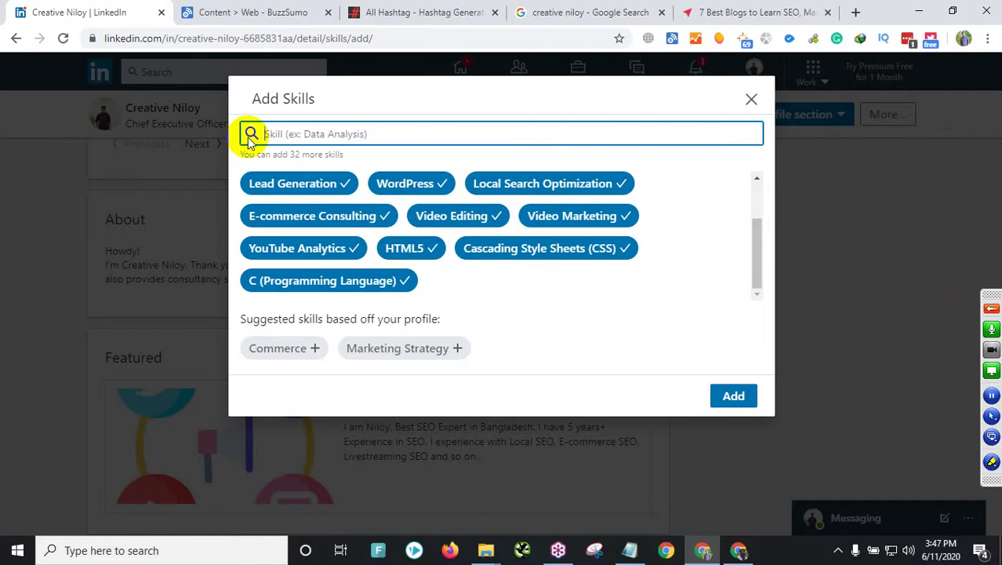
{"action": "type", "text": "data"}
Step: Add Data Analysis, then search 'link' and add Link Building as skills
{"action": "left_click", "coordinate": [303, 189]}
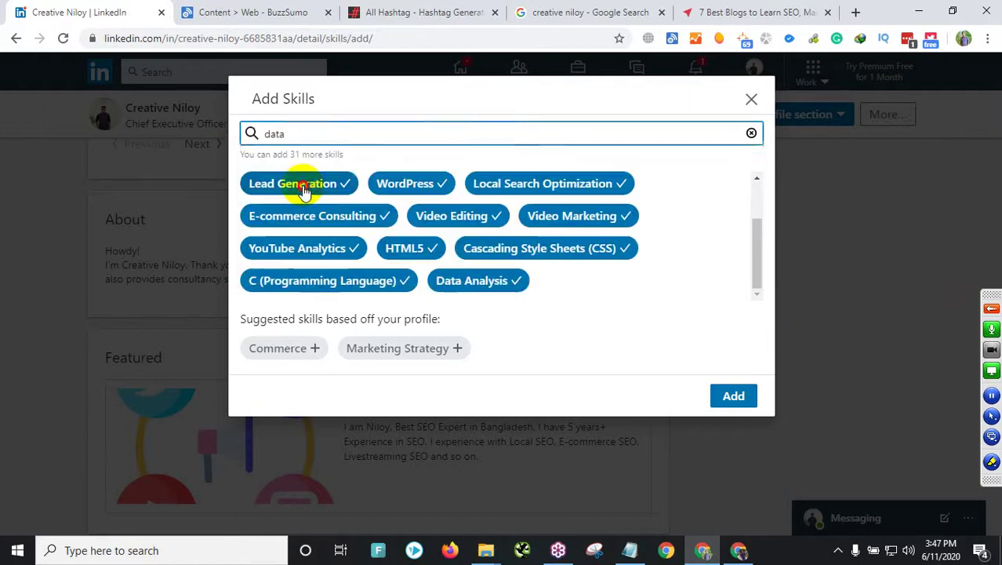
{"action": "double_click", "coordinate": [297, 134]}
{"action": "key", "text": "BackSpace"}
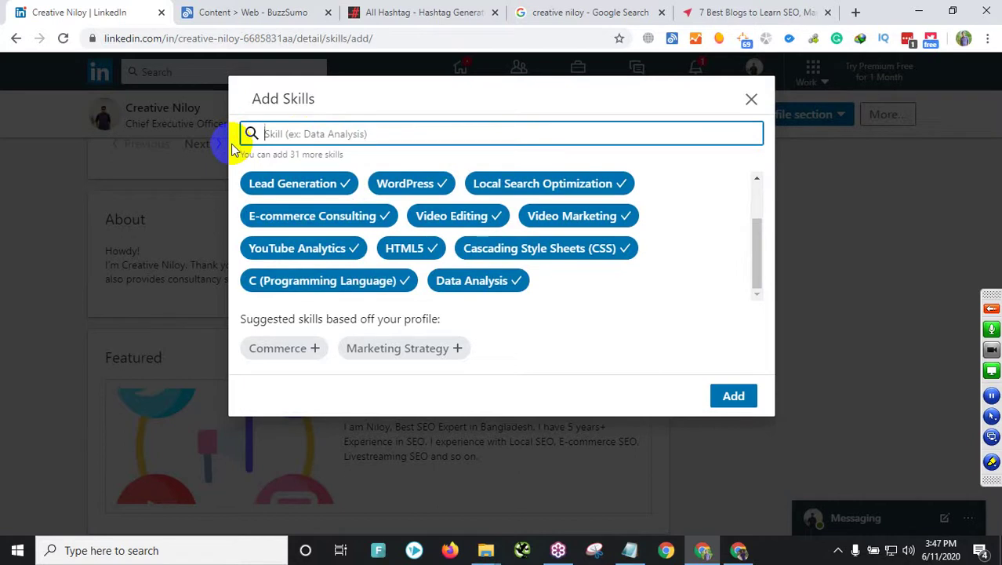
{"action": "type", "text": "link"}
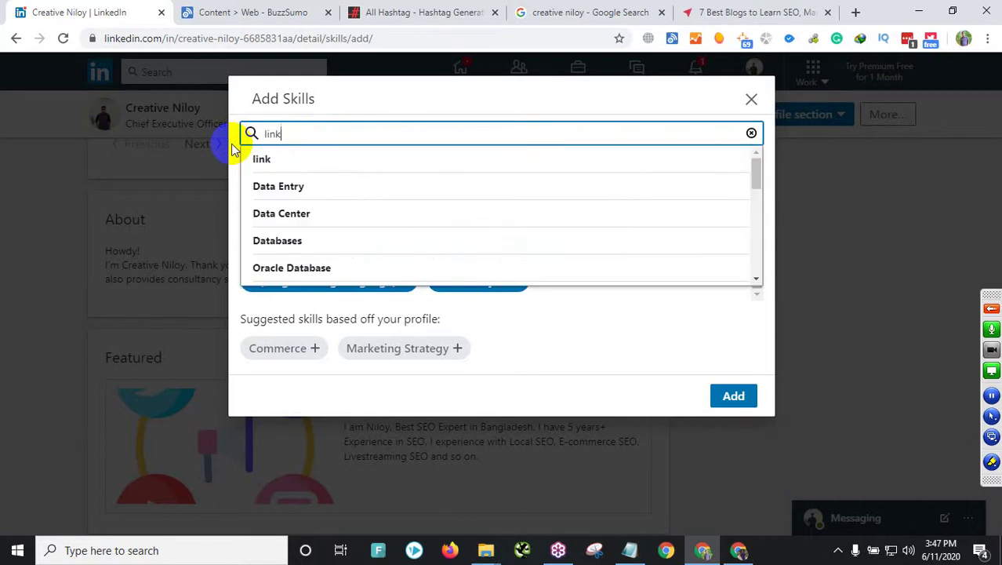
{"action": "left_click", "coordinate": [271, 213]}
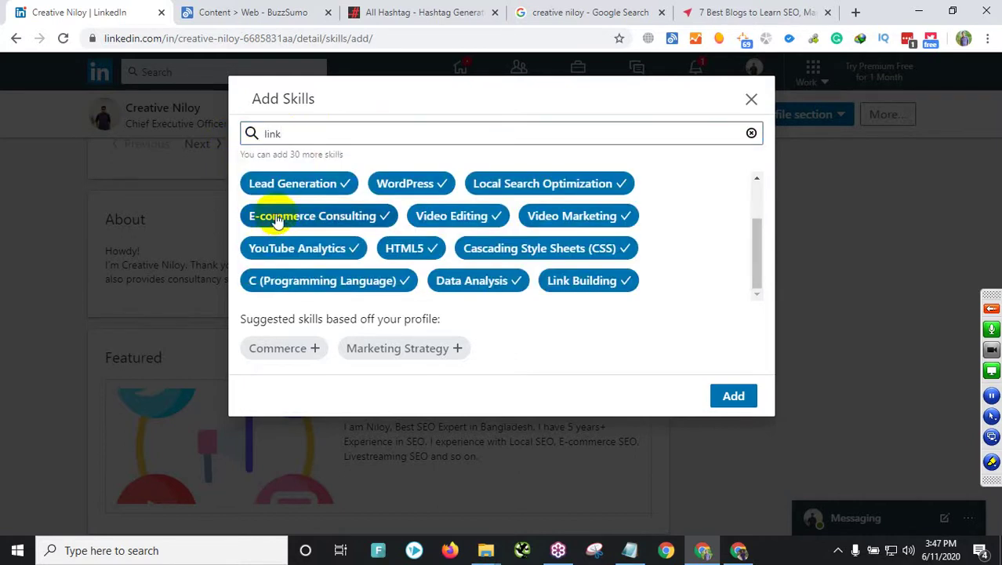
Step: Search 'se' and add E-commerce SEO, SEO Audits and SEO Copywriting as skills
{"action": "left_click", "coordinate": [251, 134]}
{"action": "type", "text": "seo"}
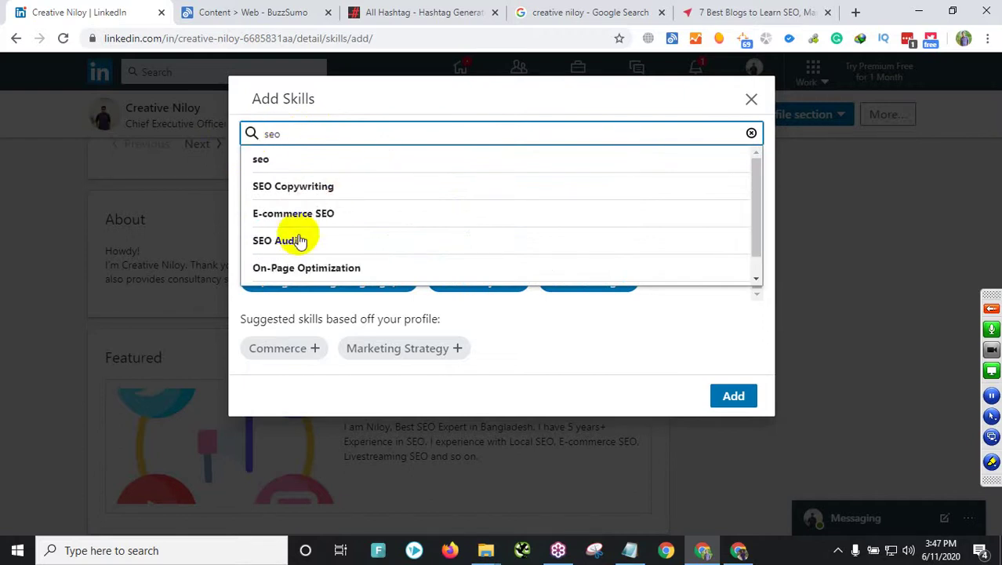
{"action": "scroll", "coordinate": [301, 250], "scroll_direction": "down", "scroll_amount": 1}
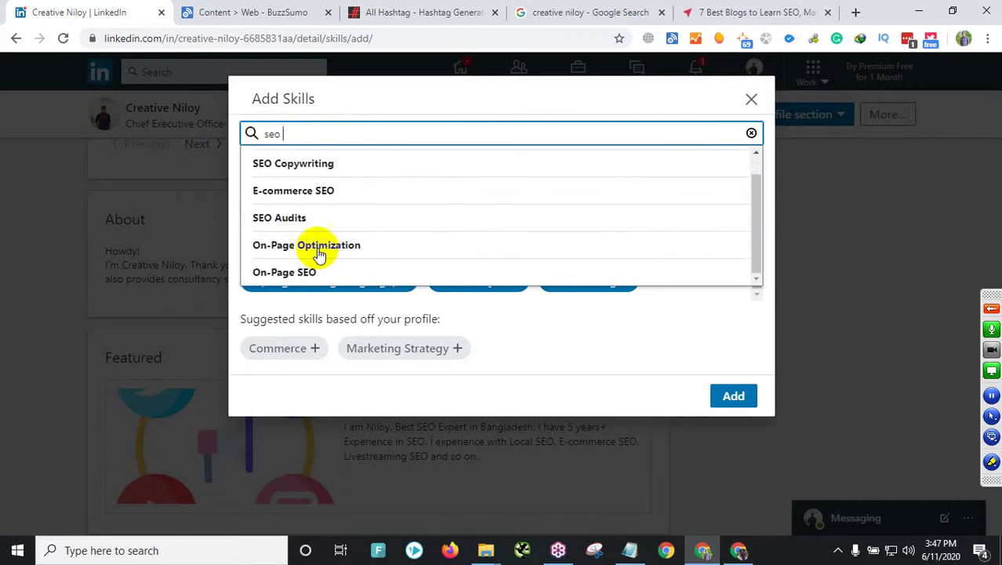
{"action": "left_click", "coordinate": [323, 192]}
{"action": "left_click", "coordinate": [358, 130]}
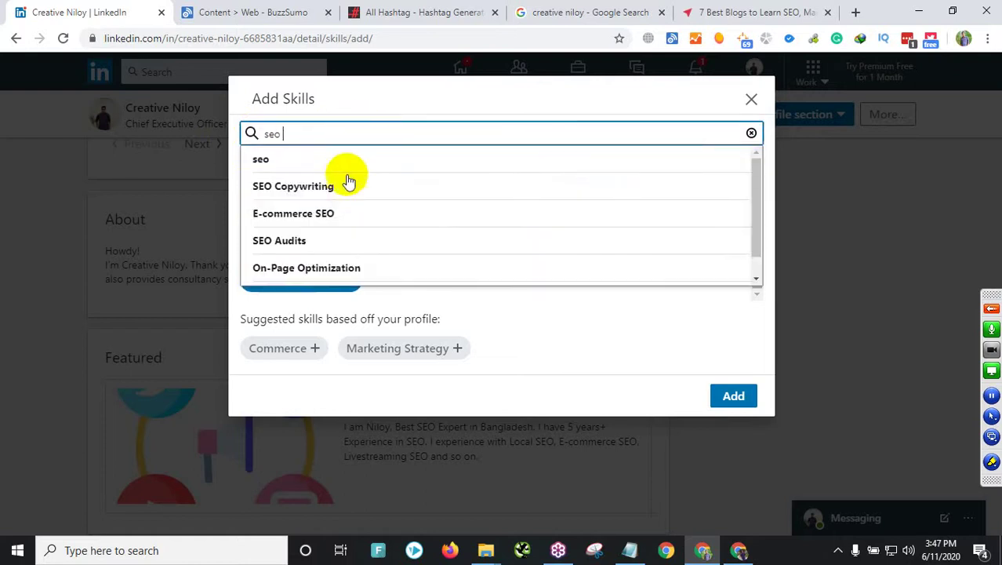
{"action": "left_click", "coordinate": [298, 213]}
{"action": "left_click", "coordinate": [350, 133]}
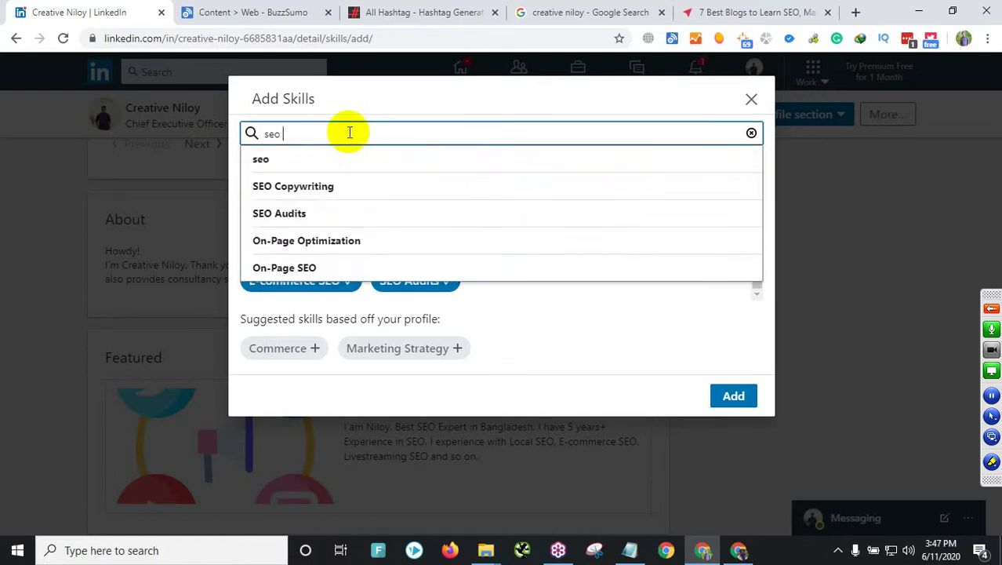
{"action": "left_click", "coordinate": [325, 188]}
{"action": "left_click", "coordinate": [252, 134]}
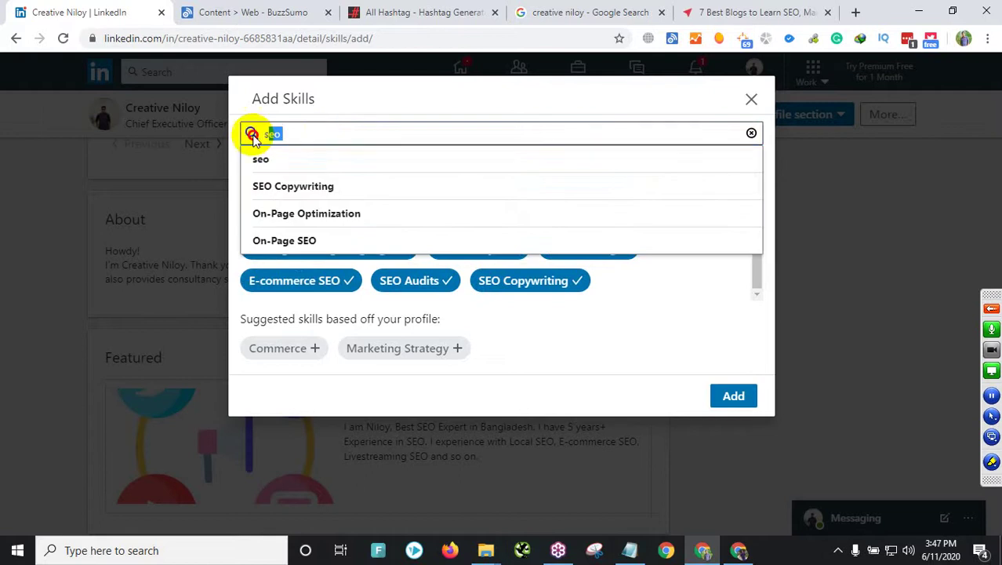
Step: Search 'd' and add Domain Hosting as a skill
{"action": "type", "text": "domain"}
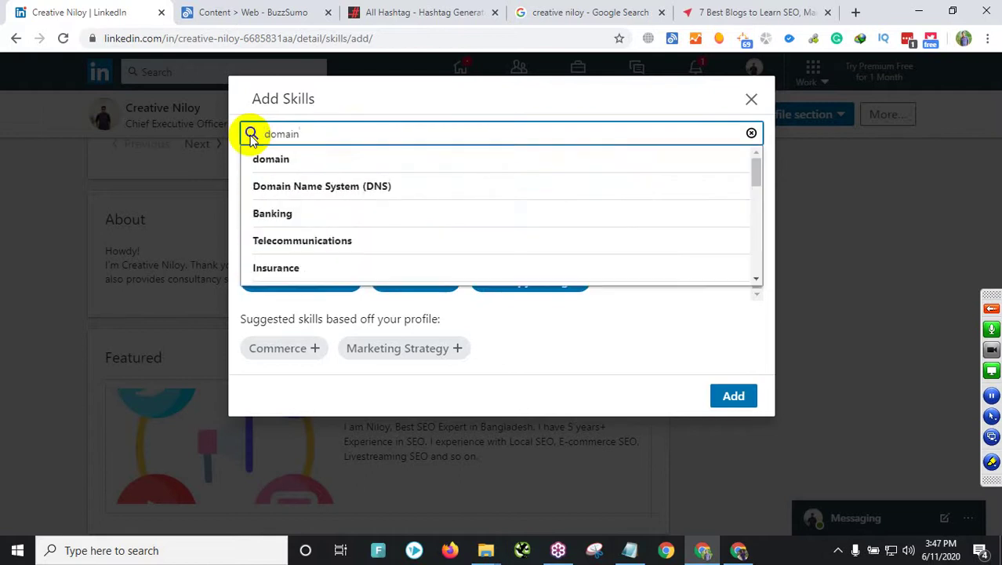
{"action": "scroll", "coordinate": [339, 262], "scroll_direction": "down", "scroll_amount": 1}
{"action": "scroll", "coordinate": [339, 262], "scroll_direction": "down", "scroll_amount": 3}
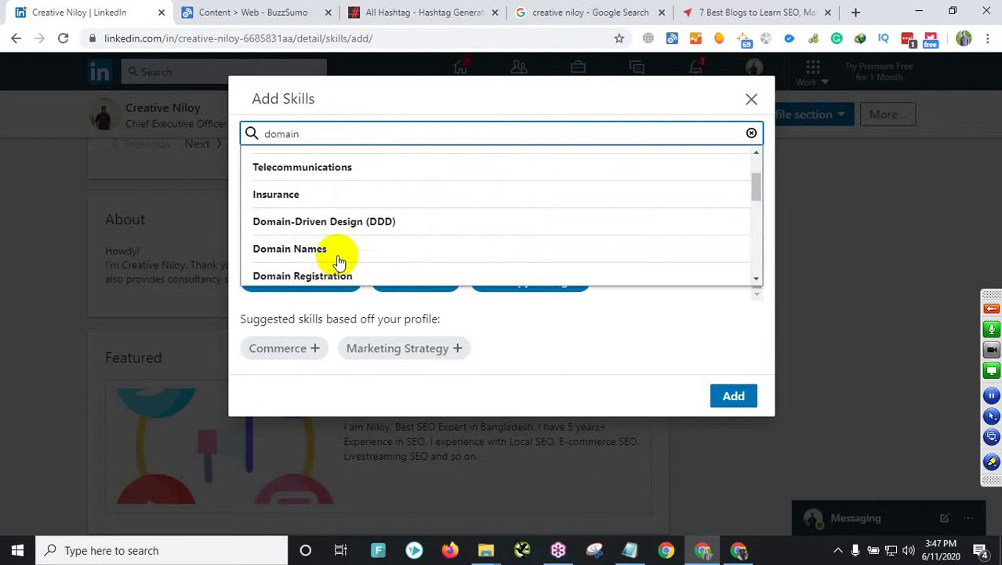
{"action": "scroll", "coordinate": [382, 269], "scroll_direction": "down", "scroll_amount": 4}
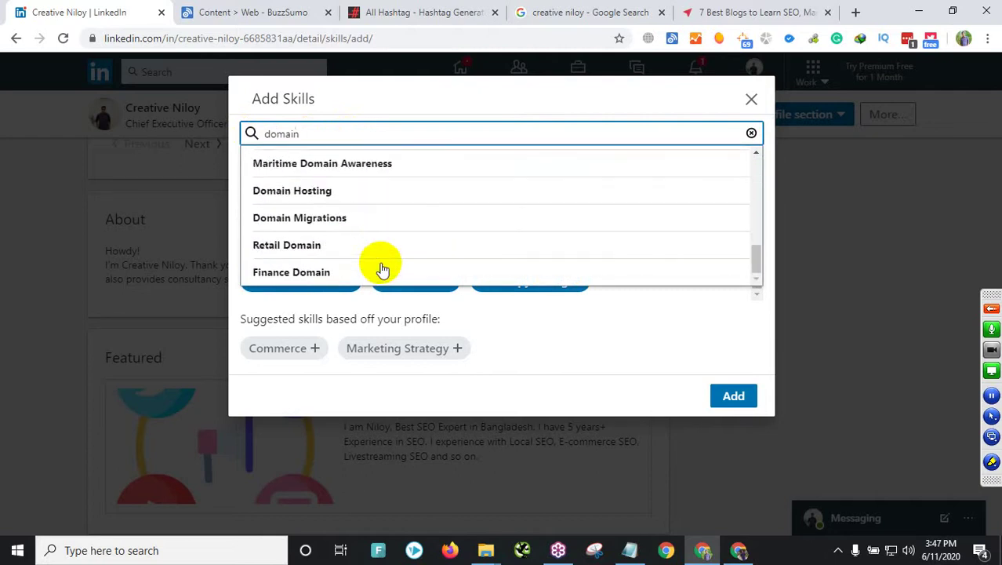
{"action": "left_click", "coordinate": [359, 196]}
{"action": "scroll", "coordinate": [480, 253], "scroll_direction": "up", "scroll_amount": 3}
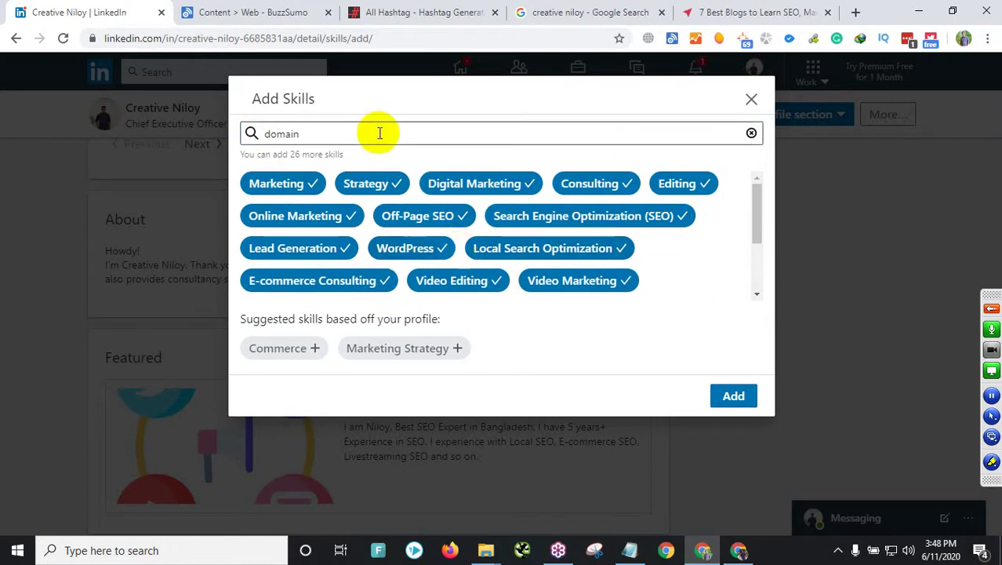
Step: Replace the search with 'social' and add Social Media Marketing
{"action": "double_click", "coordinate": [263, 135]}
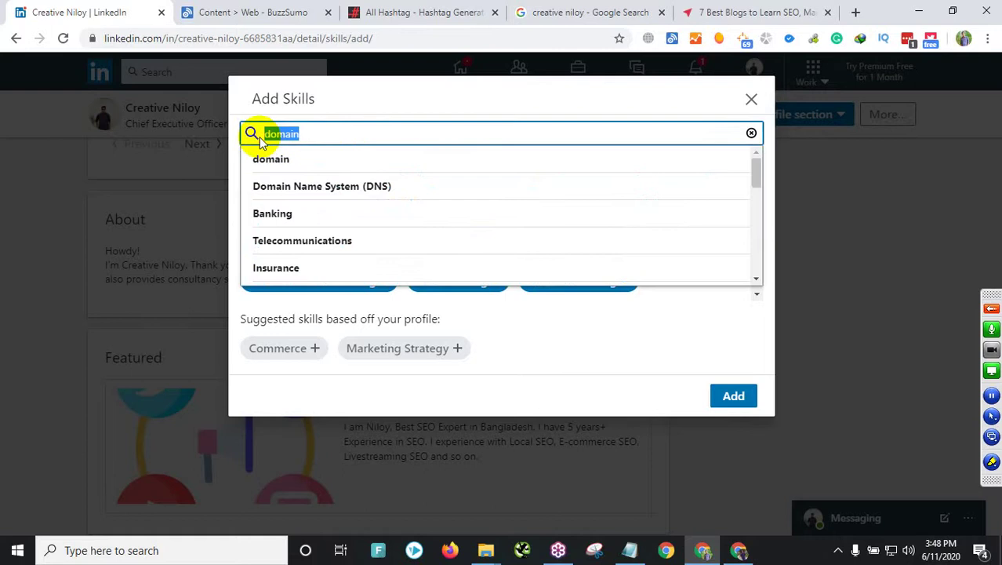
{"action": "key", "text": "BackSpace"}
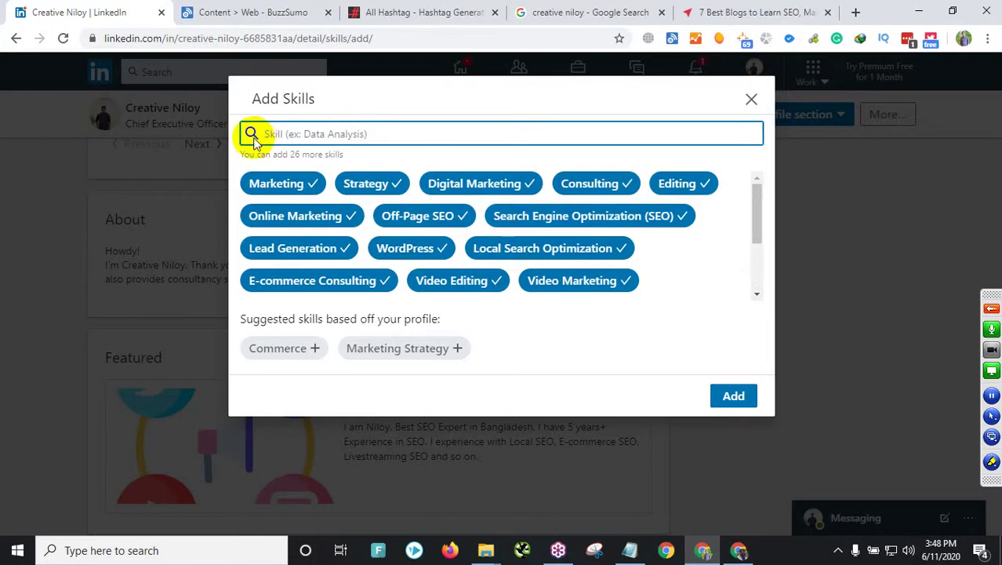
{"action": "type", "text": "social"}
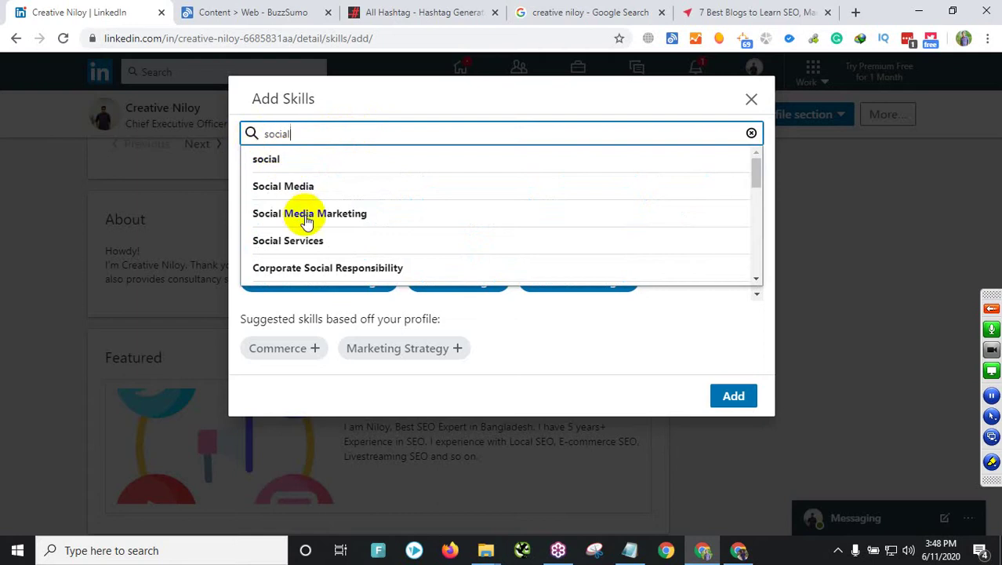
{"action": "left_click", "coordinate": [307, 216]}
Step: Search 'digi', add Digital Marketing Analytics, and save all new skills to the profile
{"action": "left_click_drag", "start_coordinate": [331, 132], "coordinate": [219, 139]}
{"action": "type", "text": "digi"}
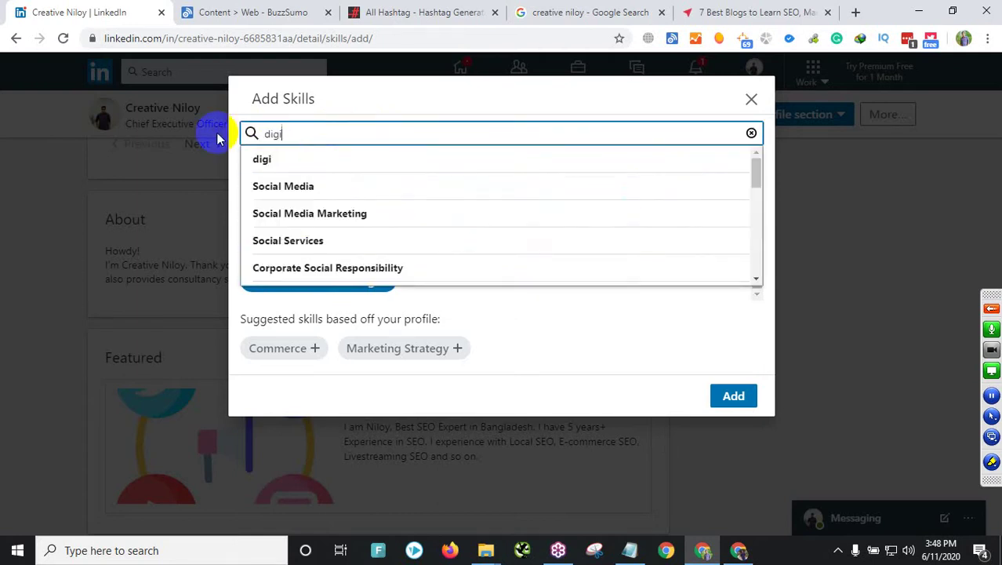
{"action": "scroll", "coordinate": [345, 224], "scroll_direction": "down", "scroll_amount": 2}
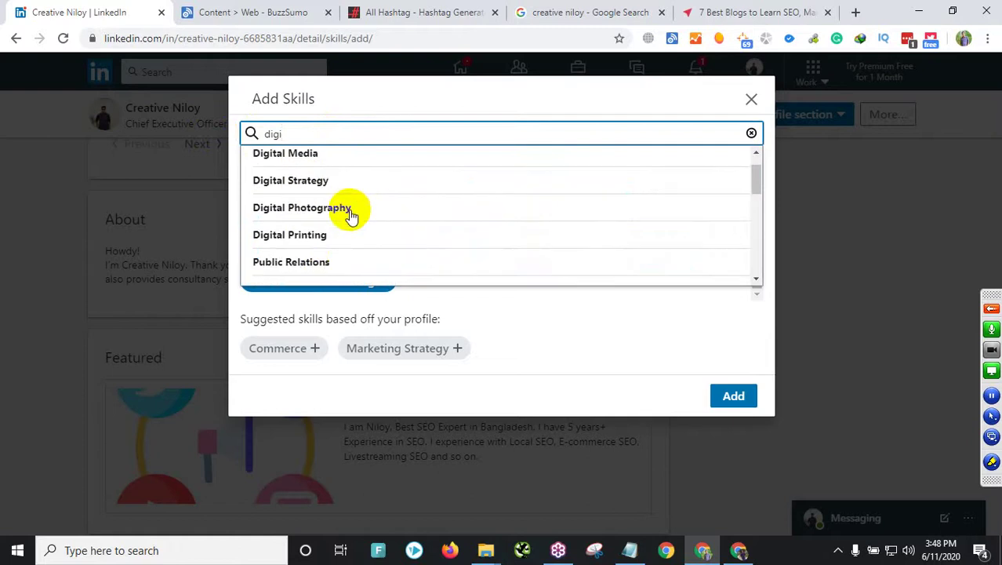
{"action": "scroll", "coordinate": [337, 234], "scroll_direction": "down", "scroll_amount": 3}
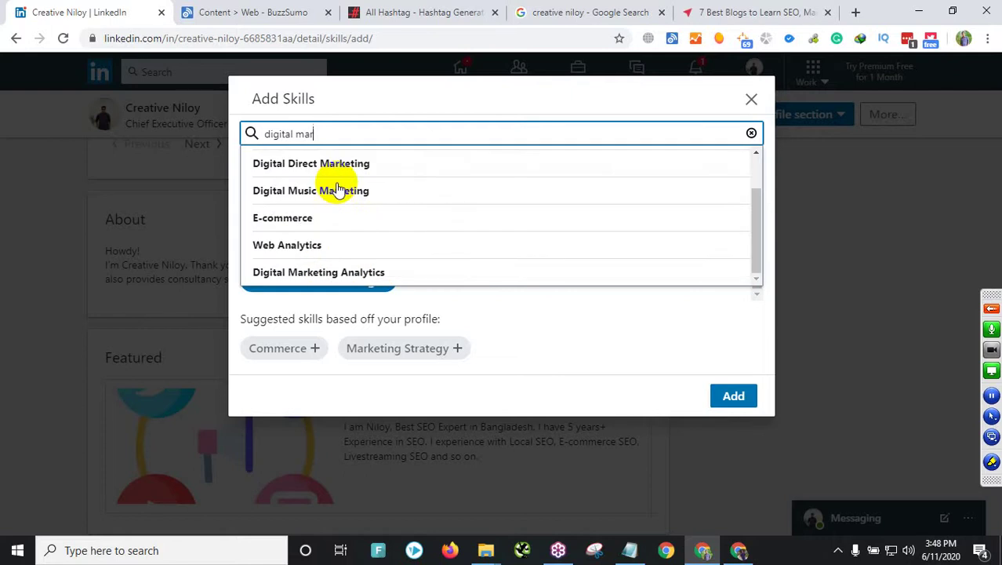
{"action": "left_click", "coordinate": [337, 275]}
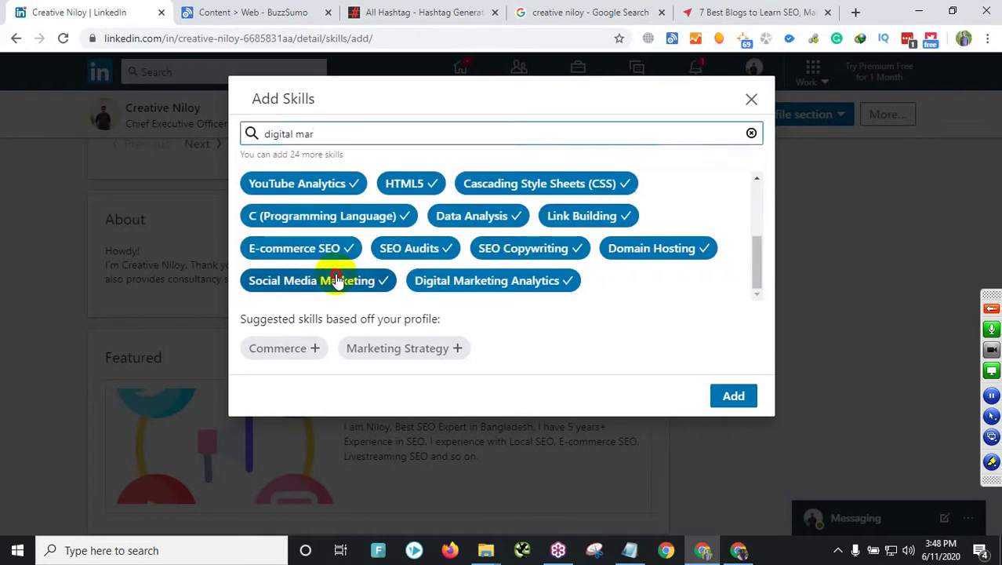
{"action": "left_click", "coordinate": [725, 398]}
Step: Review the saved skills on the profile and open the Add profile section list
{"action": "scroll", "coordinate": [276, 298], "scroll_direction": "down", "scroll_amount": 2}
{"action": "scroll", "coordinate": [267, 297], "scroll_direction": "down", "scroll_amount": 4}
{"action": "scroll", "coordinate": [291, 314], "scroll_direction": "down", "scroll_amount": 6}
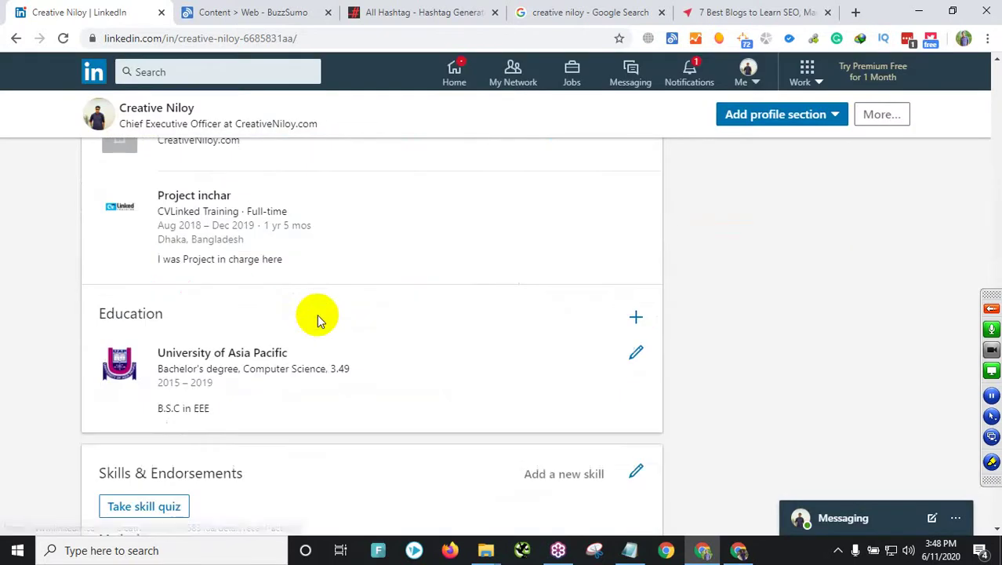
{"action": "scroll", "coordinate": [313, 306], "scroll_direction": "up", "scroll_amount": 1}
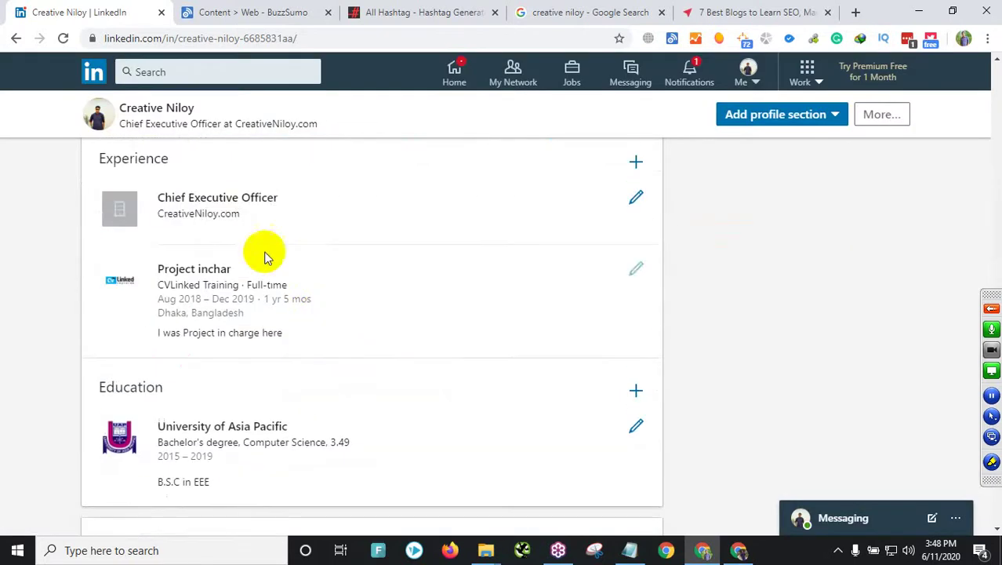
{"action": "scroll", "coordinate": [349, 306], "scroll_direction": "down", "scroll_amount": 5}
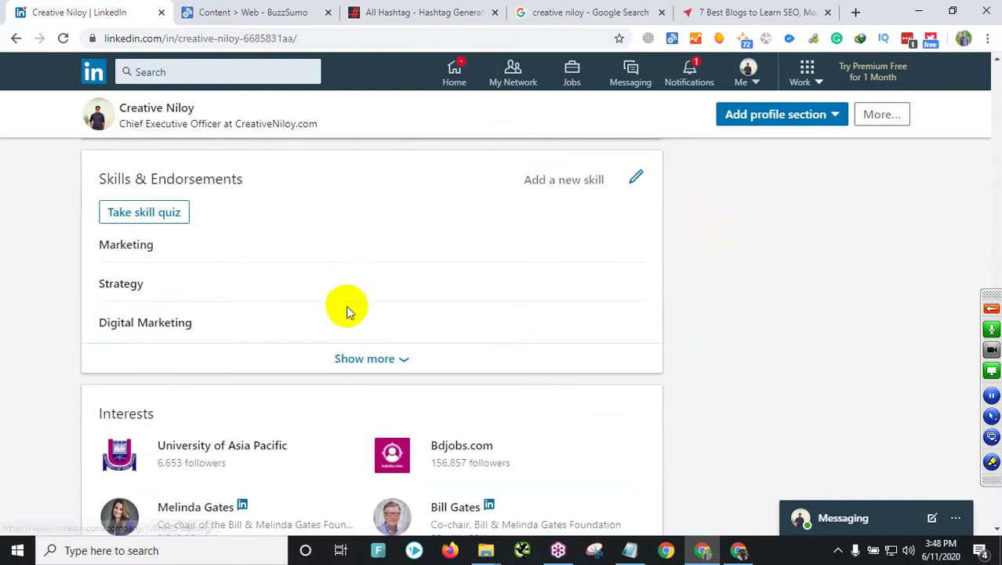
{"action": "scroll", "coordinate": [339, 306], "scroll_direction": "up", "scroll_amount": 1}
{"action": "scroll", "coordinate": [337, 301], "scroll_direction": "up", "scroll_amount": 5}
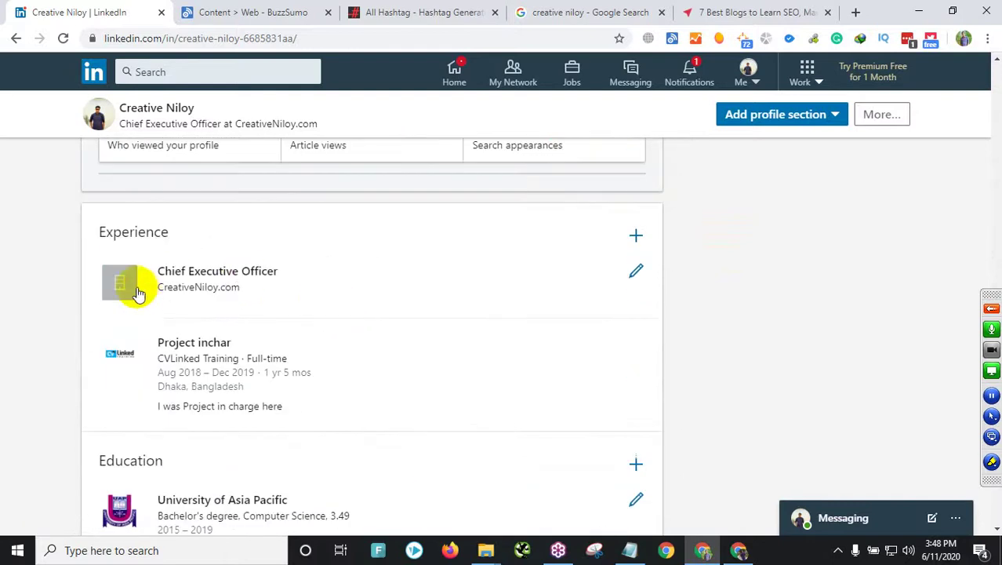
{"action": "scroll", "coordinate": [362, 327], "scroll_direction": "down", "scroll_amount": 8}
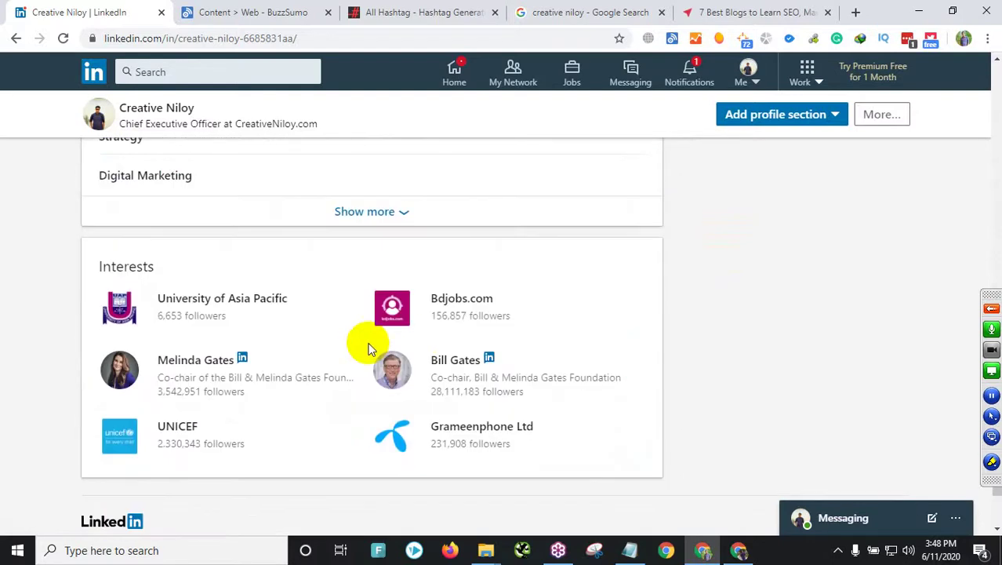
{"action": "scroll", "coordinate": [369, 344], "scroll_direction": "down", "scroll_amount": 4}
{"action": "scroll", "coordinate": [369, 342], "scroll_direction": "up", "scroll_amount": 10}
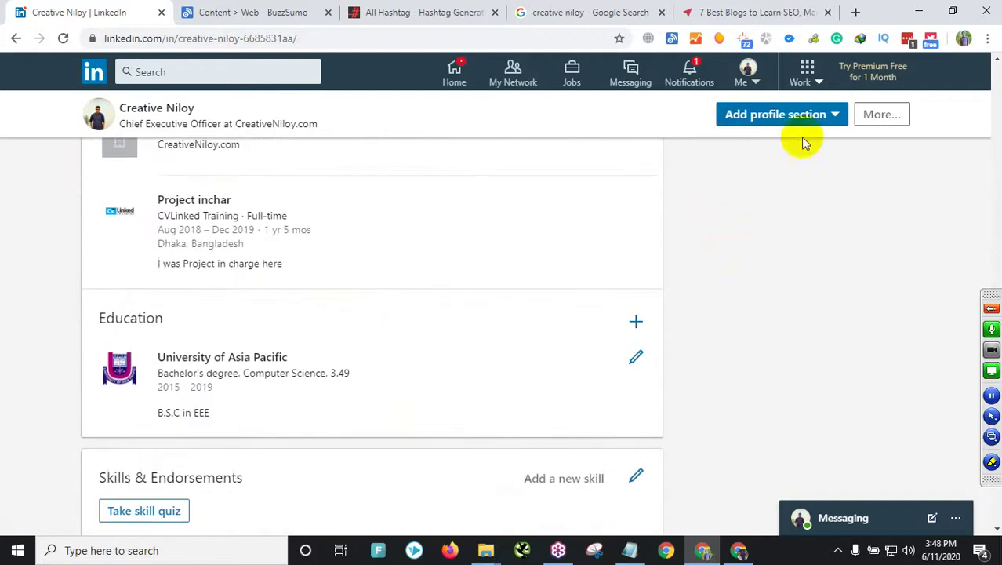
{"action": "left_click", "coordinate": [808, 122]}
Step: Open the More profile options, return to own profile via Me, and show the Work products panel
{"action": "scroll", "coordinate": [779, 293], "scroll_direction": "down", "scroll_amount": 4}
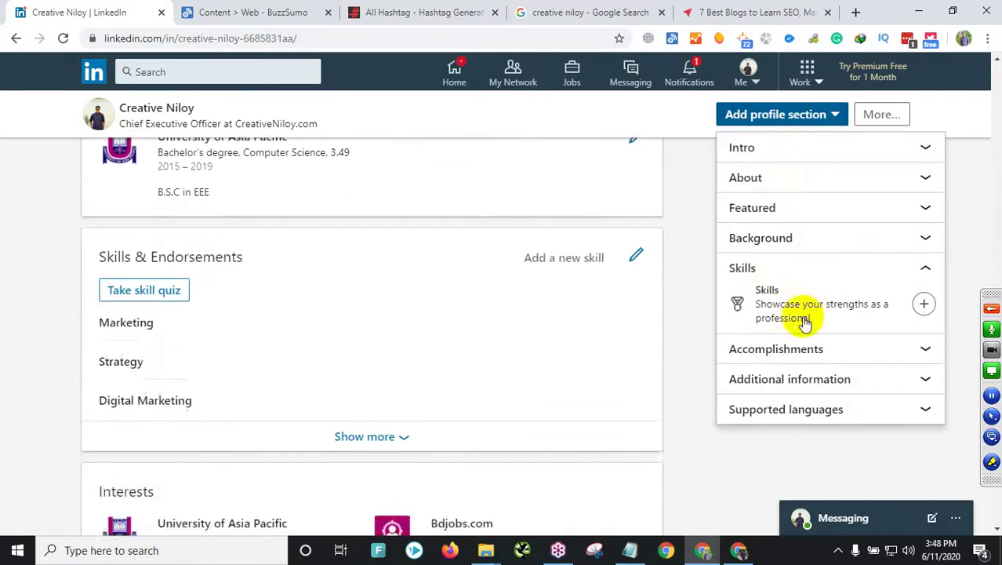
{"action": "scroll", "coordinate": [808, 329], "scroll_direction": "up", "scroll_amount": 5}
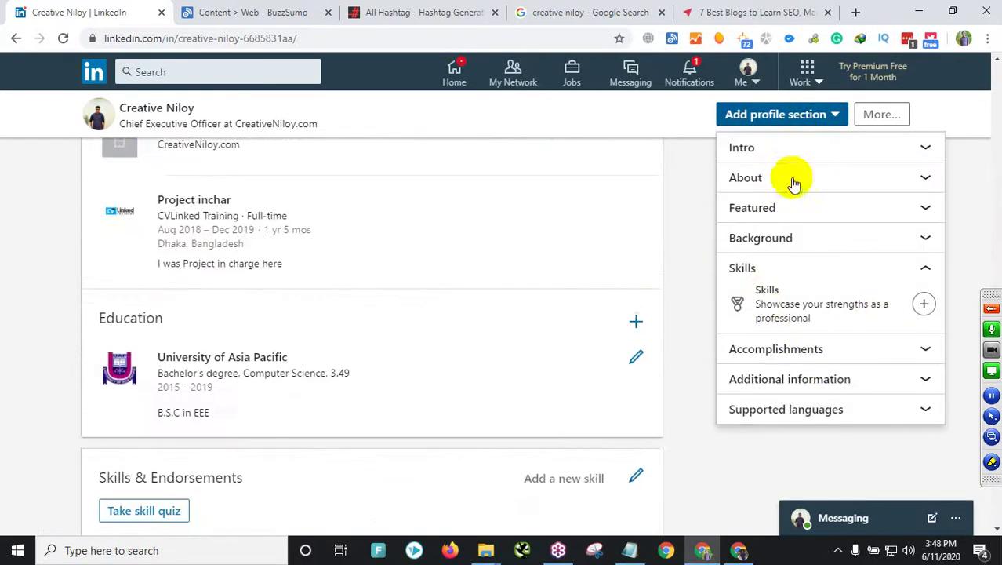
{"action": "left_click", "coordinate": [889, 120]}
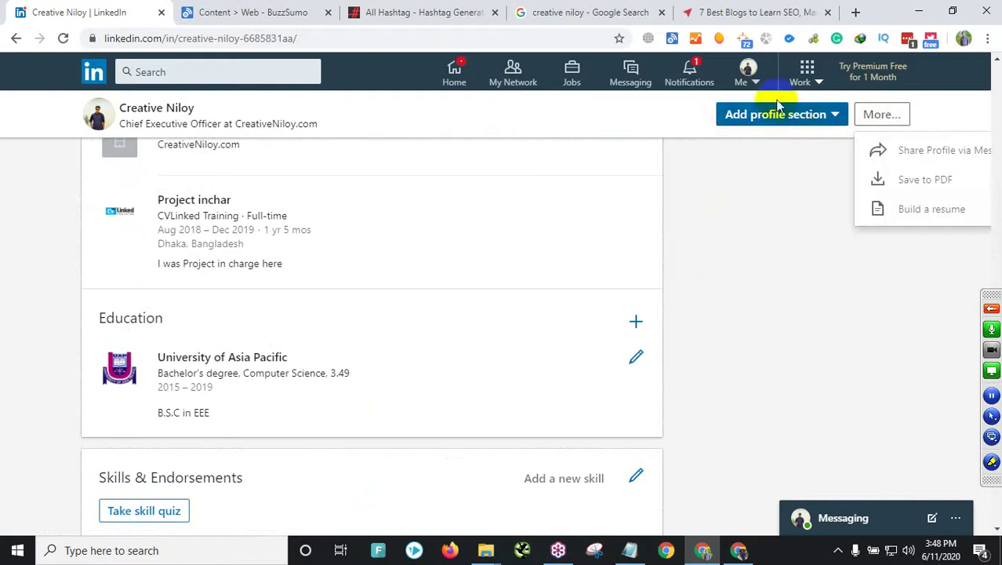
{"action": "left_click", "coordinate": [756, 83]}
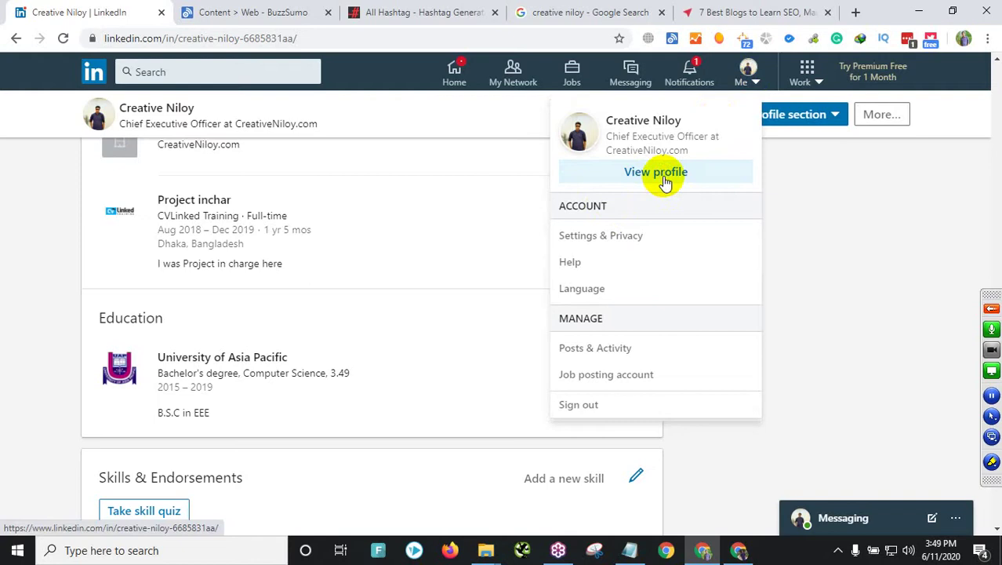
{"action": "left_click", "coordinate": [663, 176]}
{"action": "scroll", "coordinate": [585, 396], "scroll_direction": "down", "scroll_amount": 1}
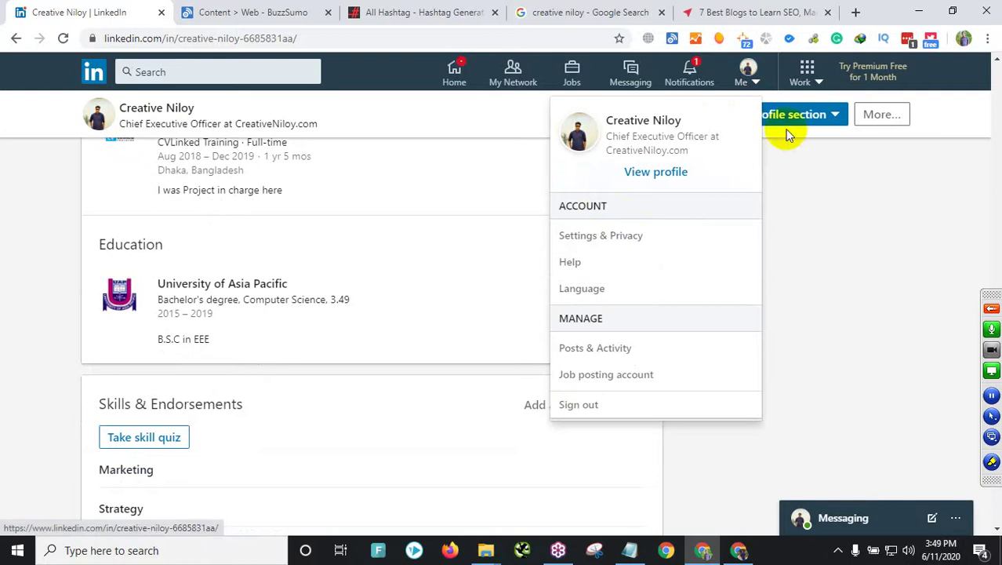
{"action": "left_click", "coordinate": [814, 89]}
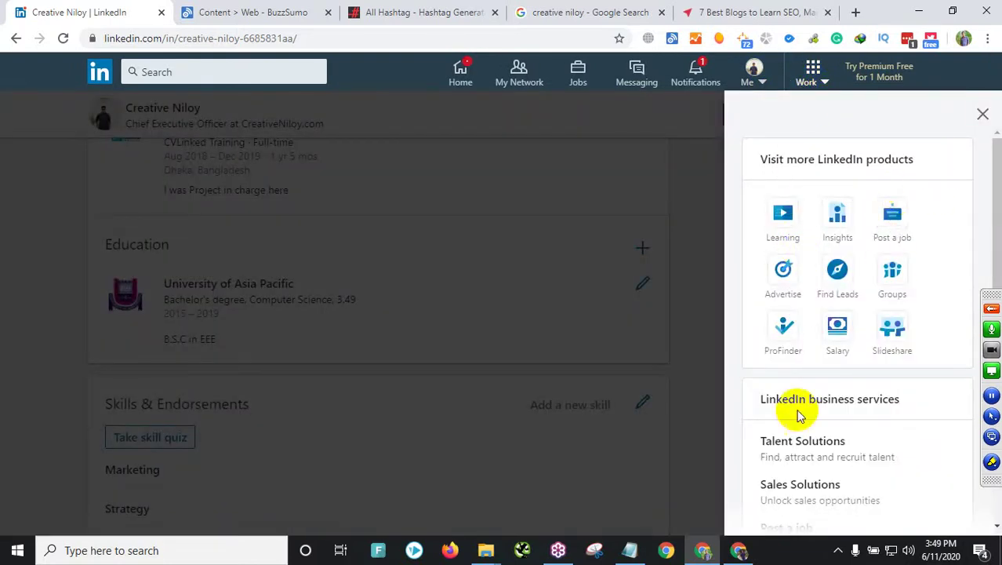
Step: Browse the LinkedIn products panel, reopen it once, and close it
{"action": "scroll", "coordinate": [800, 408], "scroll_direction": "down", "scroll_amount": 3}
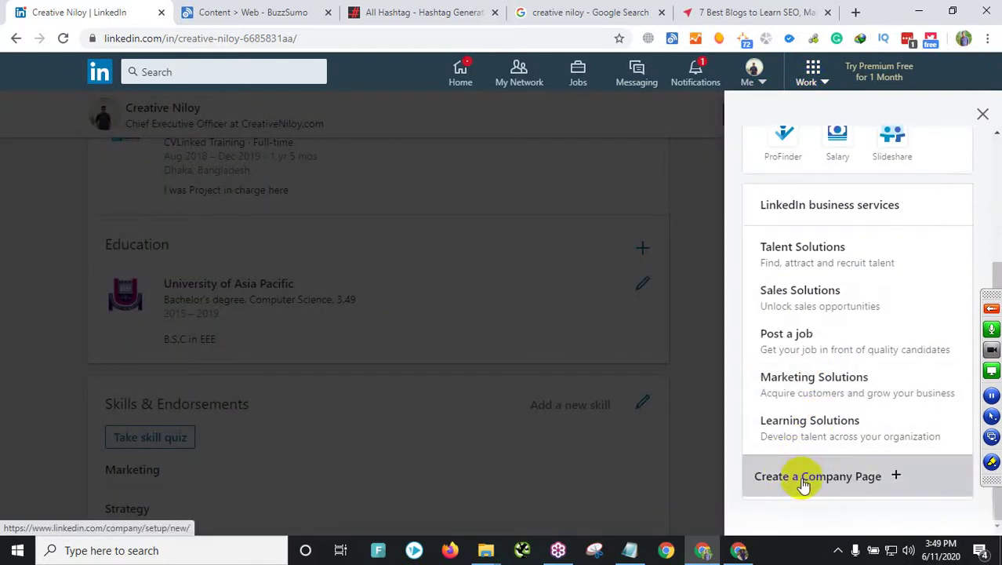
{"action": "scroll", "coordinate": [796, 480], "scroll_direction": "down", "scroll_amount": 2}
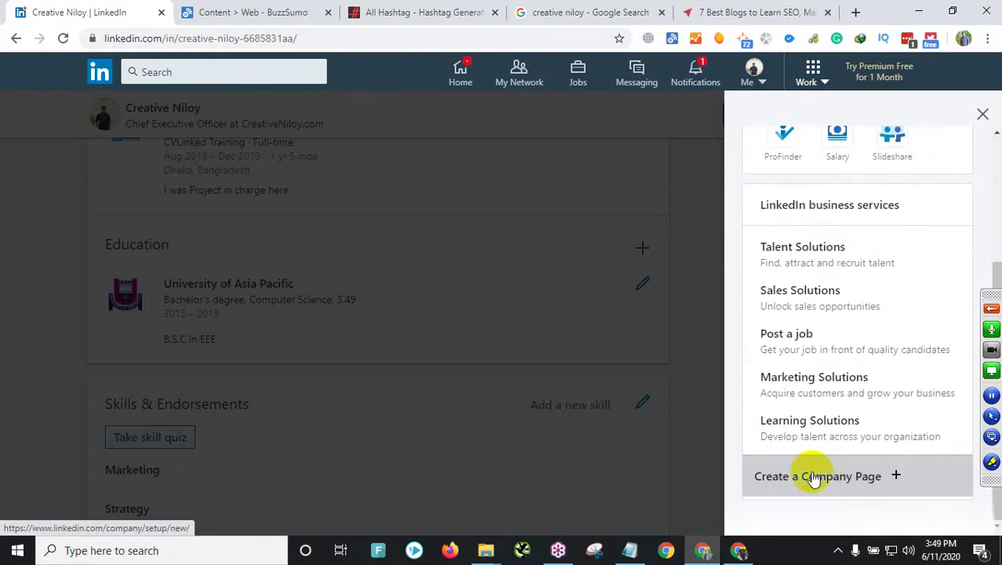
{"action": "left_click", "coordinate": [982, 114]}
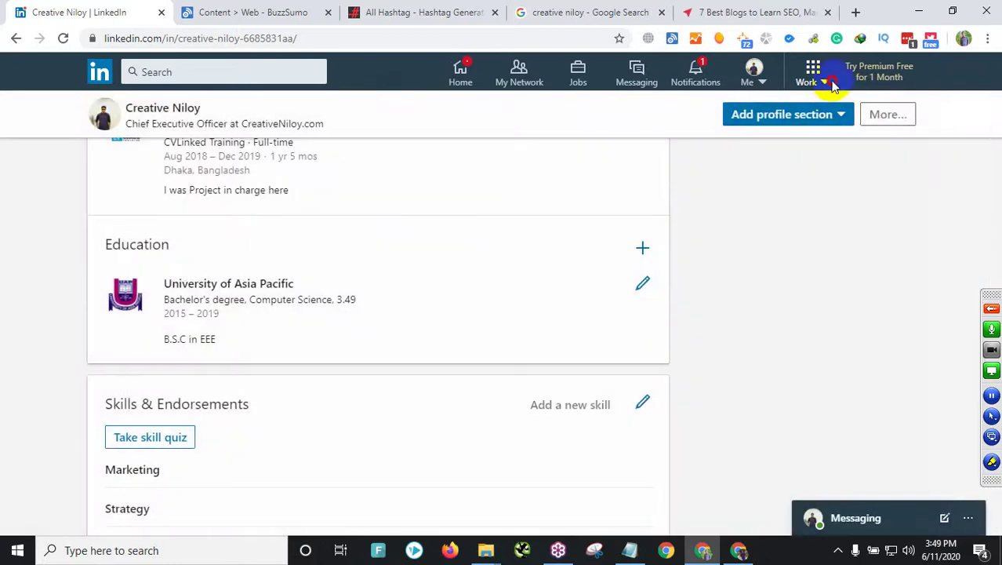
{"action": "left_click", "coordinate": [821, 85]}
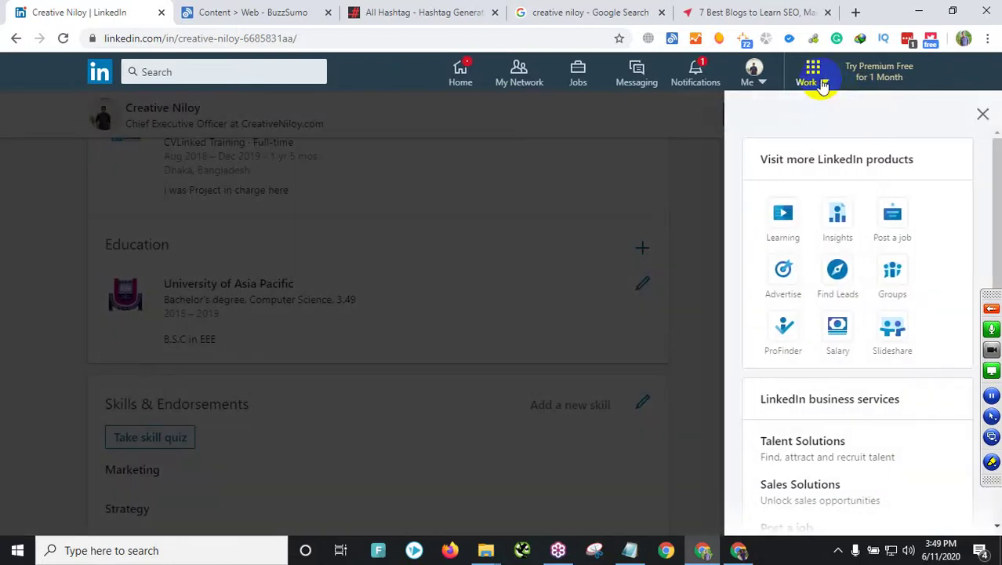
{"action": "left_click", "coordinate": [980, 113]}
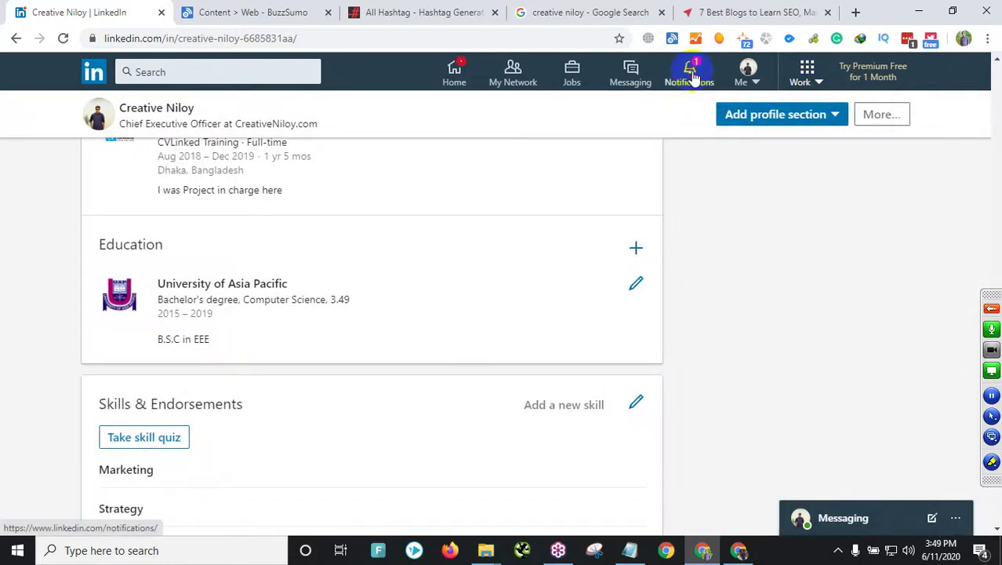
Step: View the notifications page briefly, then return to the home feed
{"action": "left_click", "coordinate": [692, 76]}
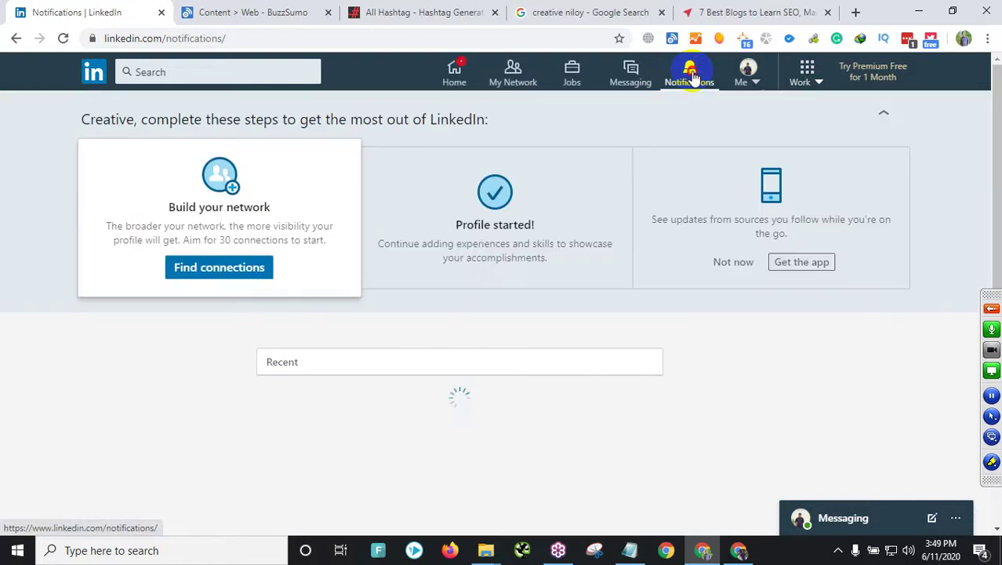
{"action": "scroll", "coordinate": [409, 365], "scroll_direction": "down", "scroll_amount": 3}
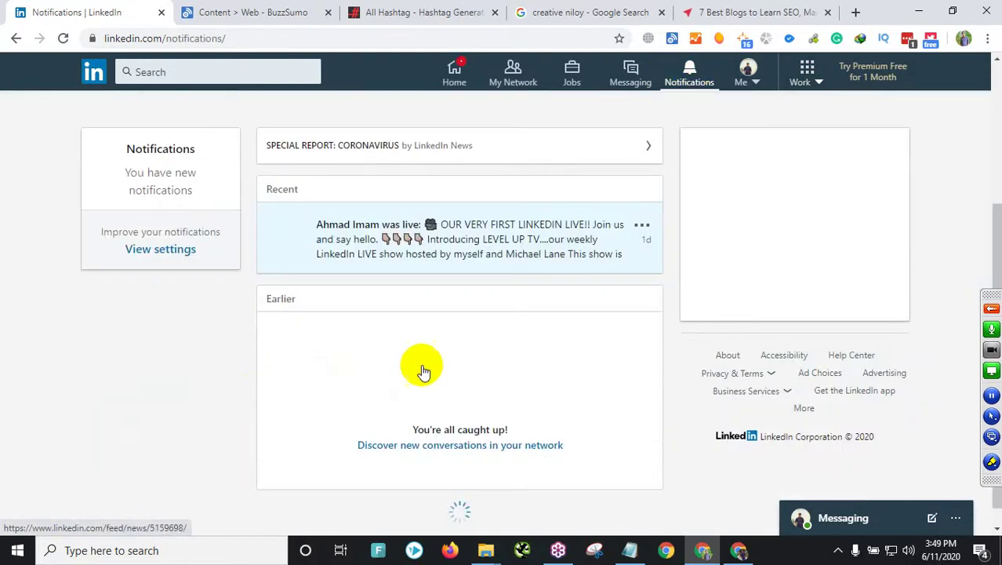
{"action": "scroll", "coordinate": [421, 338], "scroll_direction": "up", "scroll_amount": 3}
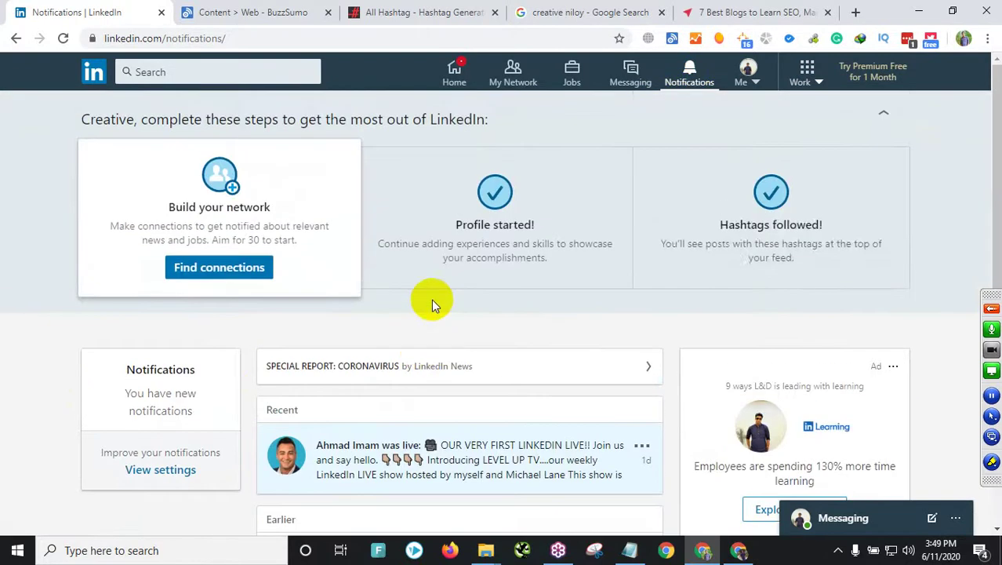
{"action": "left_click", "coordinate": [463, 76]}
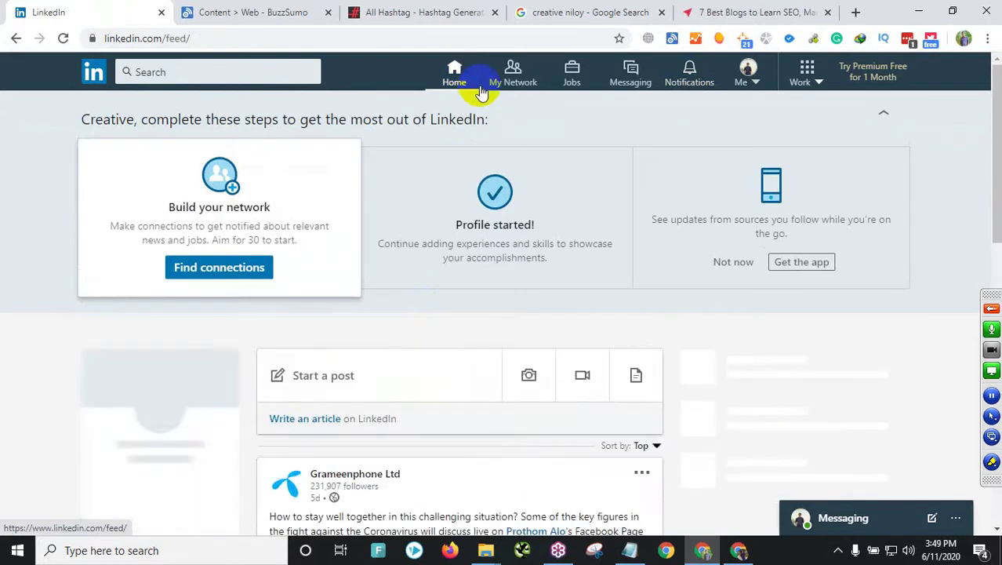
{"action": "scroll", "coordinate": [451, 369], "scroll_direction": "down", "scroll_amount": 2}
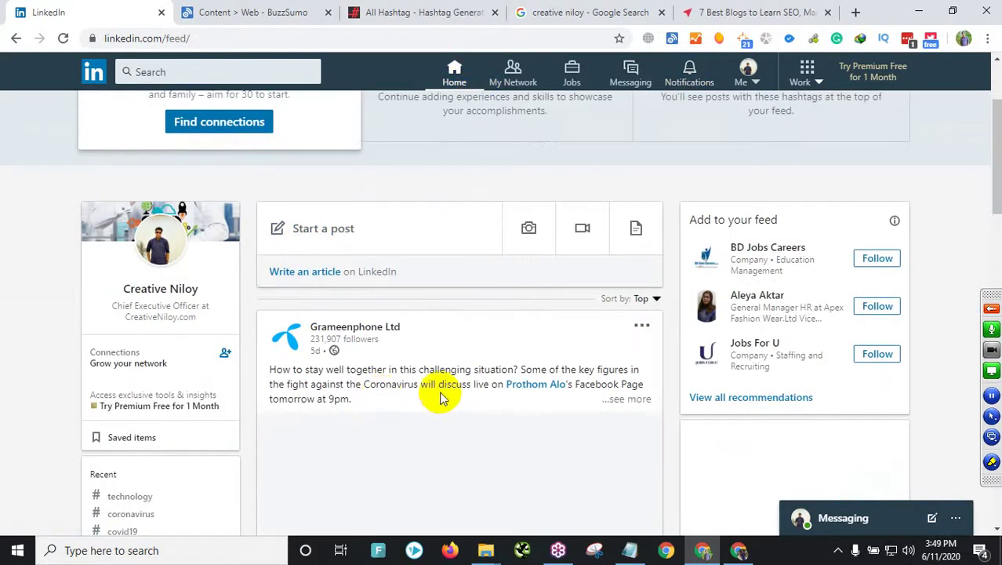
{"action": "scroll", "coordinate": [416, 384], "scroll_direction": "up", "scroll_amount": 1}
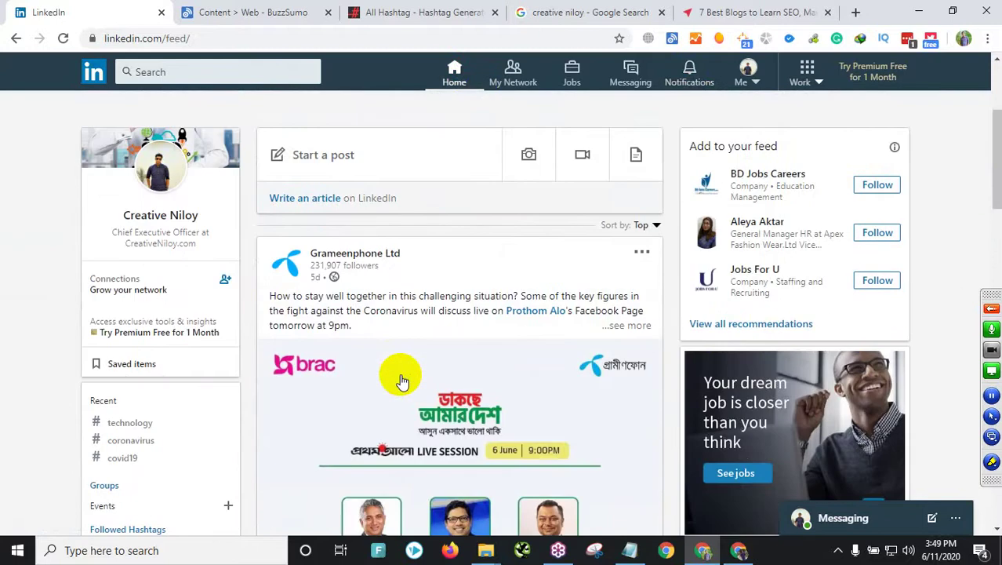
Step: Start a new post and paste in the prepared Digital Marketing ideas text from Notepad
{"action": "scroll", "coordinate": [401, 382], "scroll_direction": "down", "scroll_amount": 3}
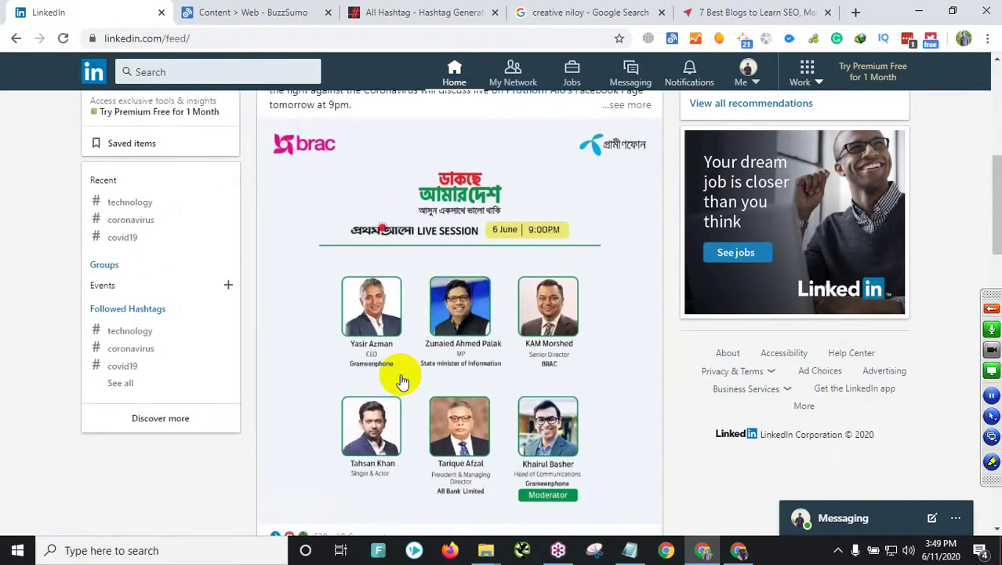
{"action": "scroll", "coordinate": [376, 242], "scroll_direction": "up", "scroll_amount": 5}
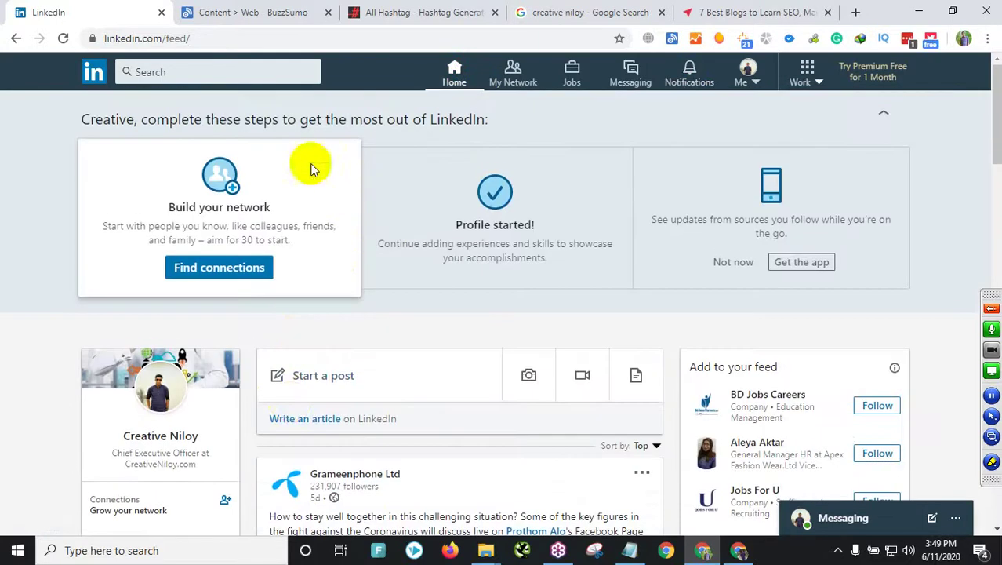
{"action": "scroll", "coordinate": [290, 346], "scroll_direction": "down", "scroll_amount": 1}
{"action": "left_click", "coordinate": [329, 305]}
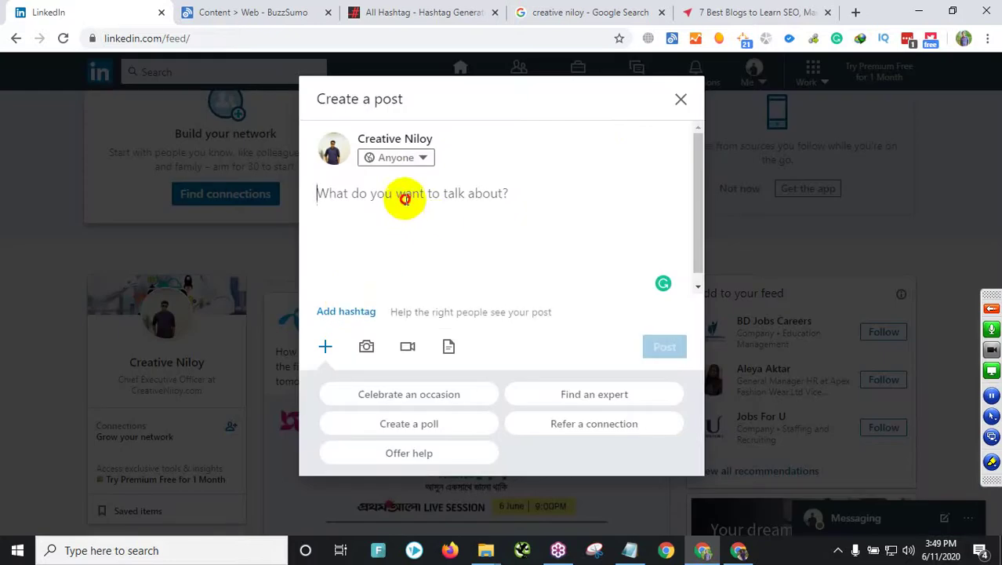
{"action": "left_click", "coordinate": [630, 551]}
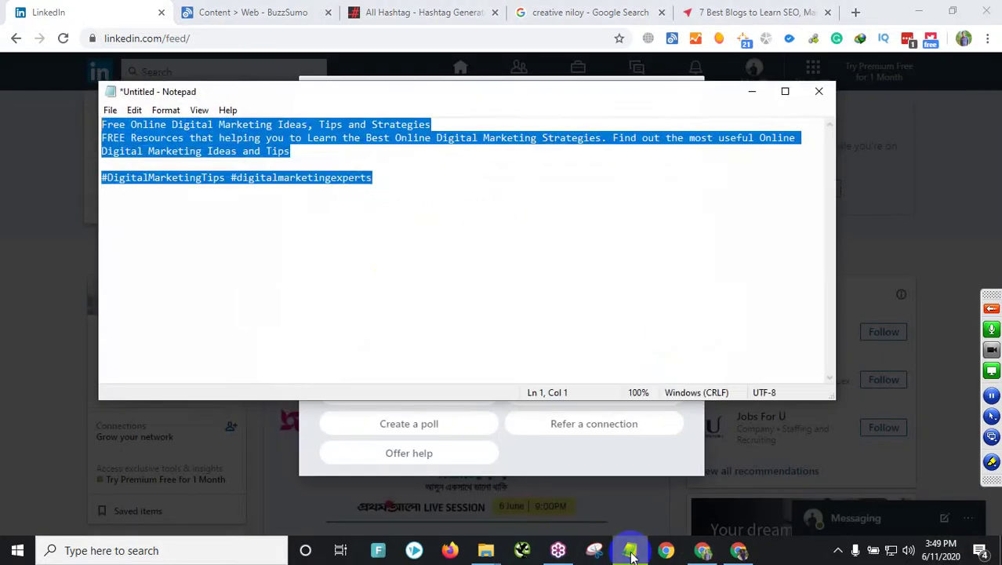
{"action": "right_click", "coordinate": [417, 128]}
{"action": "left_click", "coordinate": [432, 178]}
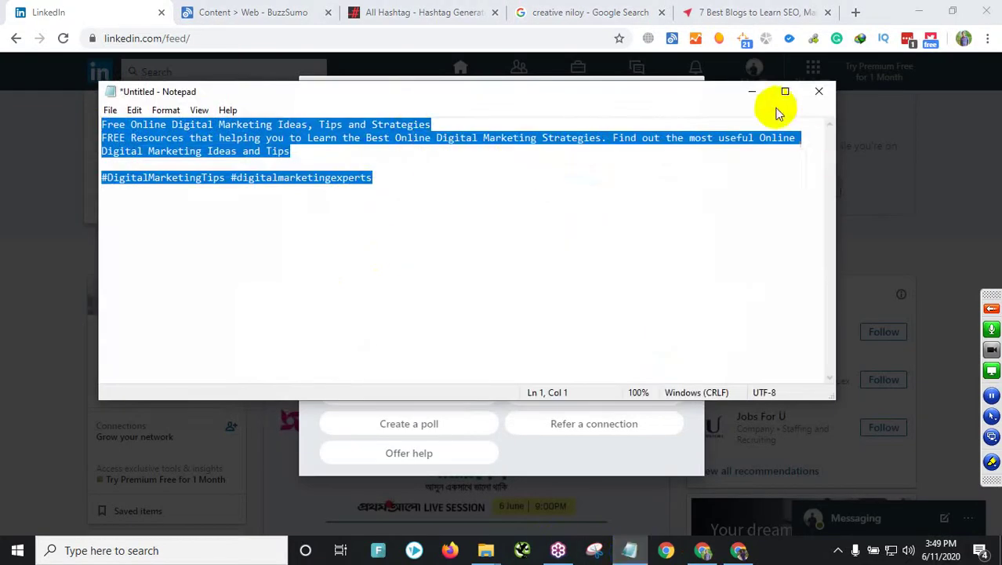
{"action": "left_click", "coordinate": [753, 91]}
{"action": "right_click", "coordinate": [464, 201]}
{"action": "left_click", "coordinate": [497, 309]}
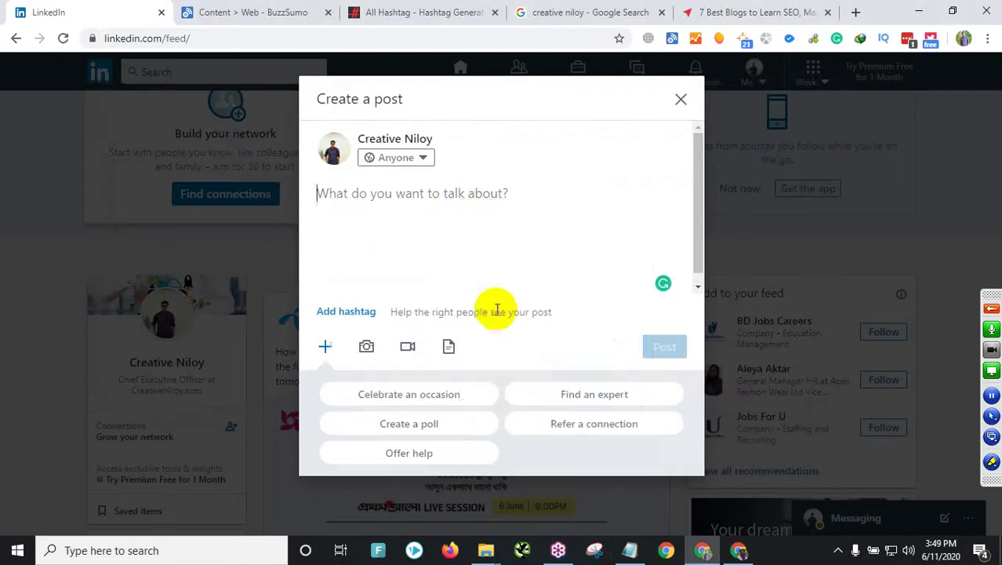
Step: Rework the hashtag line to #DigitalMarketing #DigitalMarketingTips #digitalmarketingexperts
{"action": "left_click", "coordinate": [358, 311]}
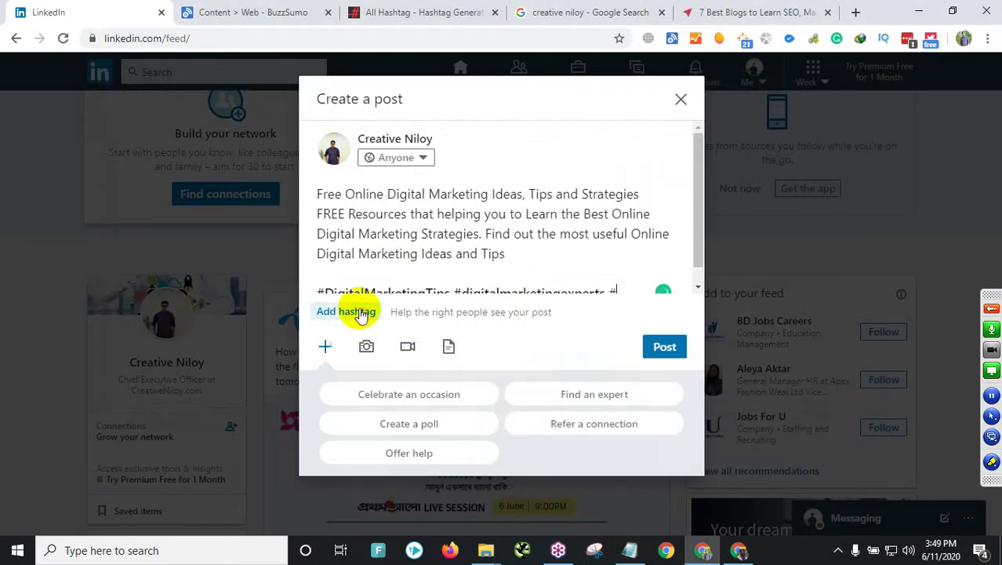
{"action": "scroll", "coordinate": [454, 267], "scroll_direction": "down", "scroll_amount": 1}
{"action": "left_click_drag", "start_coordinate": [451, 275], "coordinate": [322, 275]}
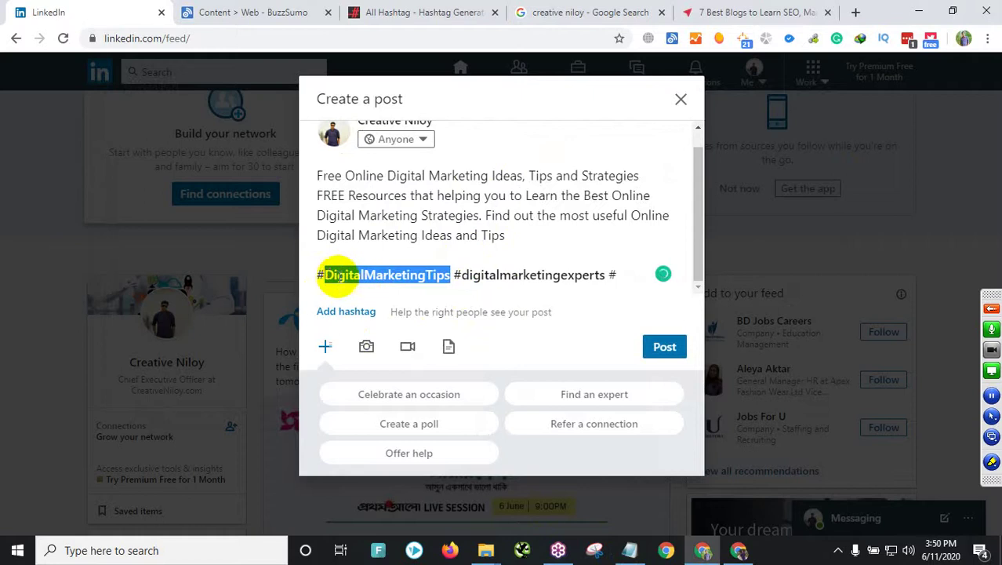
{"action": "key", "text": "BackSpace"}
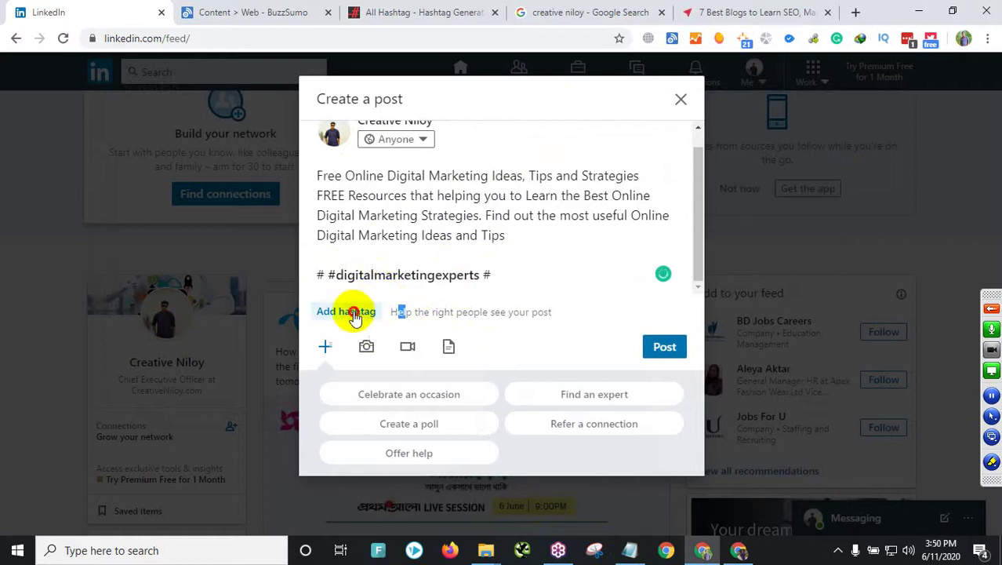
{"action": "left_click", "coordinate": [361, 312]}
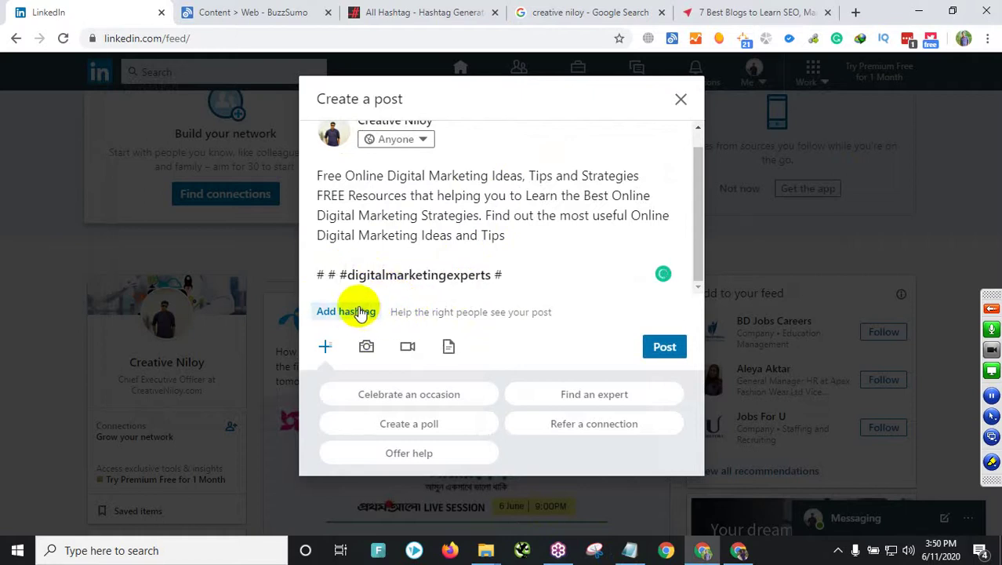
{"action": "key", "text": "ctrl+v"}
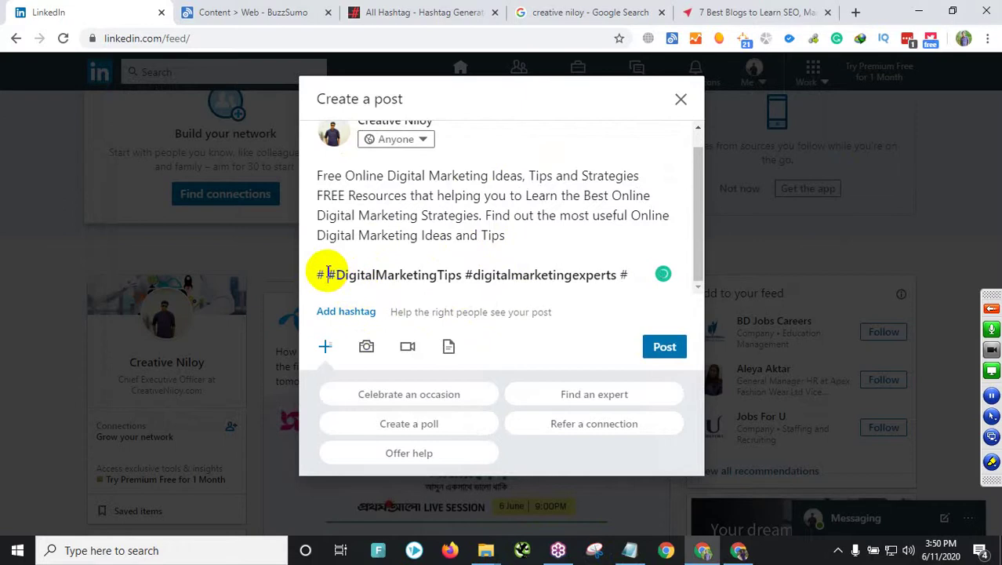
{"action": "left_click", "coordinate": [323, 274]}
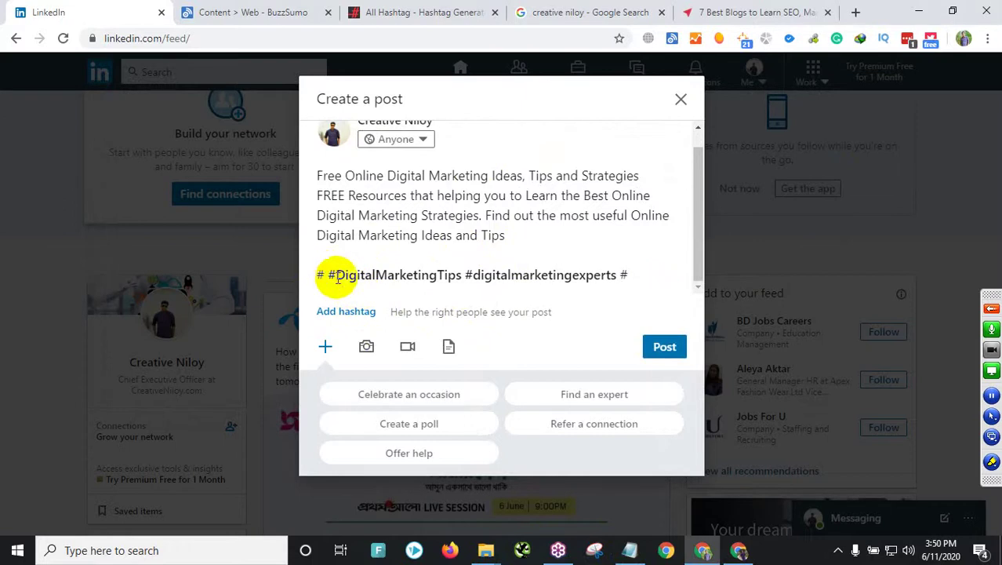
{"action": "key", "text": "ctrl+v"}
{"action": "left_click_drag", "start_coordinate": [446, 274], "coordinate": [428, 274]}
{"action": "key", "text": "BackSpace"}
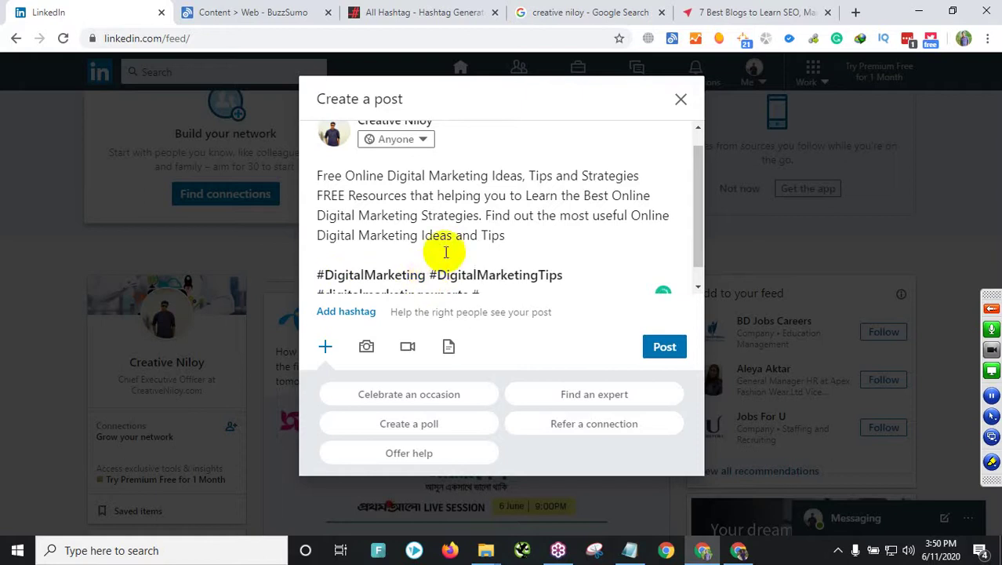
{"action": "left_click", "coordinate": [331, 350]}
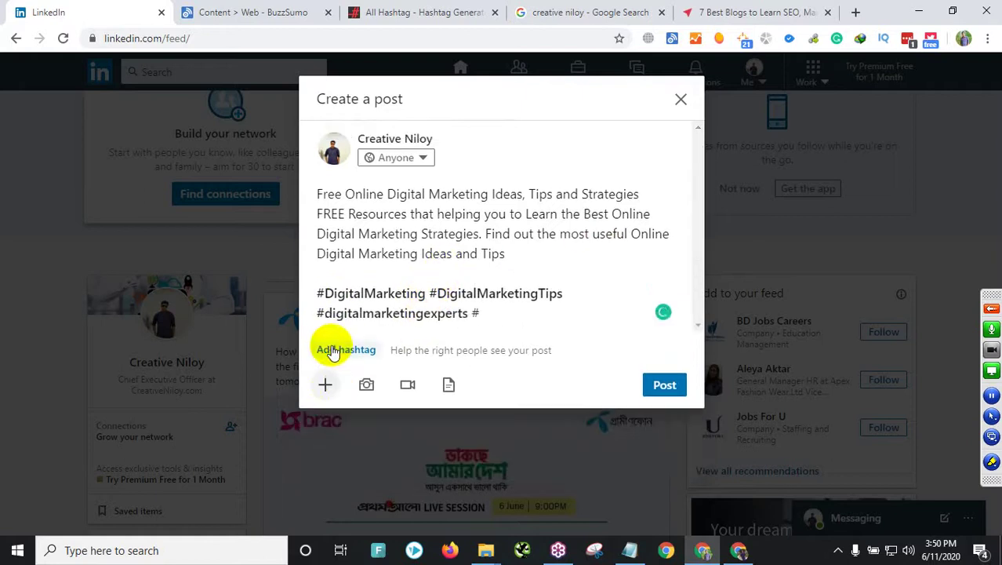
Step: Attach the Digital Marketing image from Creativeniloy > mix images > freelancing photos to the post
{"action": "left_click", "coordinate": [366, 385]}
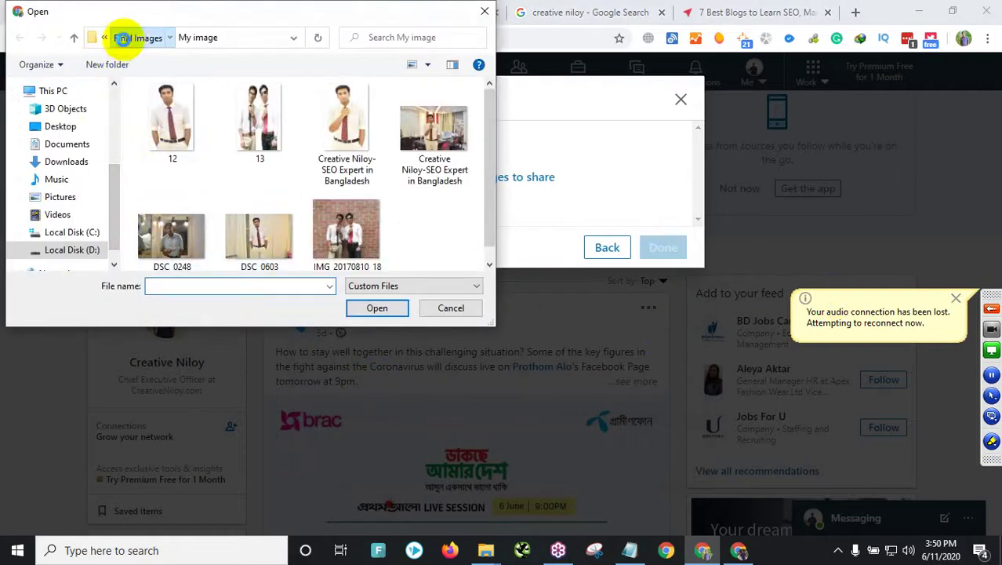
{"action": "left_click", "coordinate": [110, 38]}
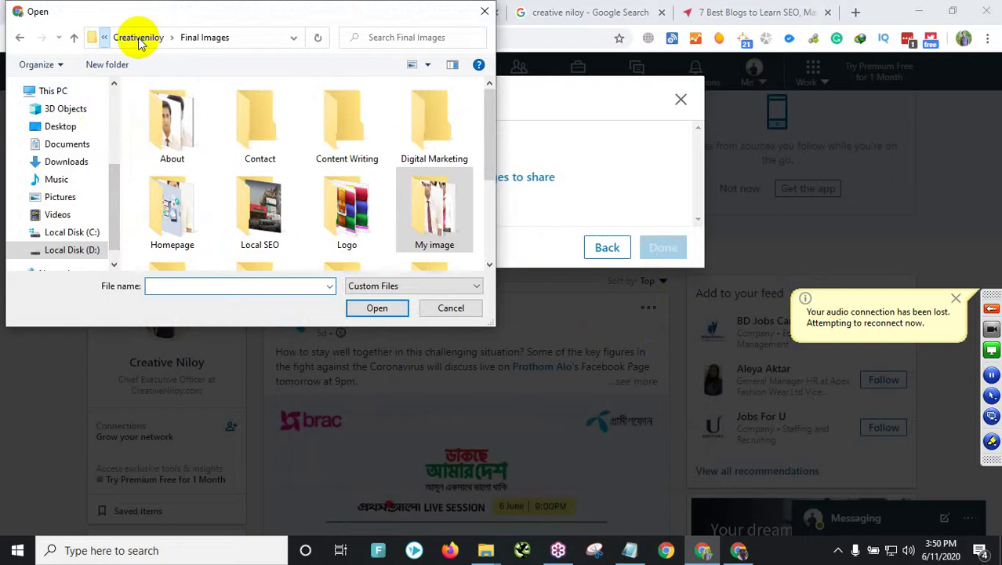
{"action": "left_click", "coordinate": [138, 39]}
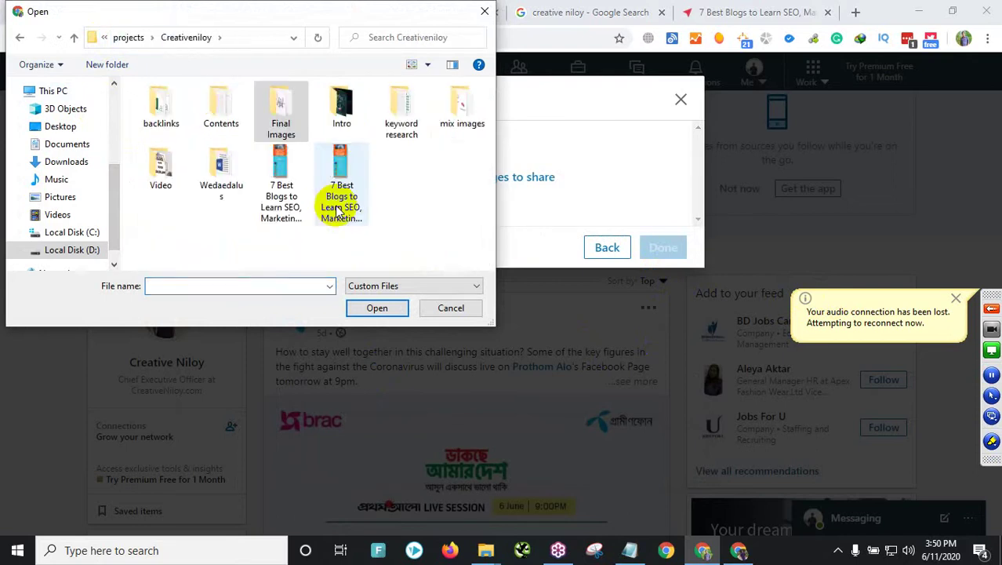
{"action": "double_click", "coordinate": [457, 112]}
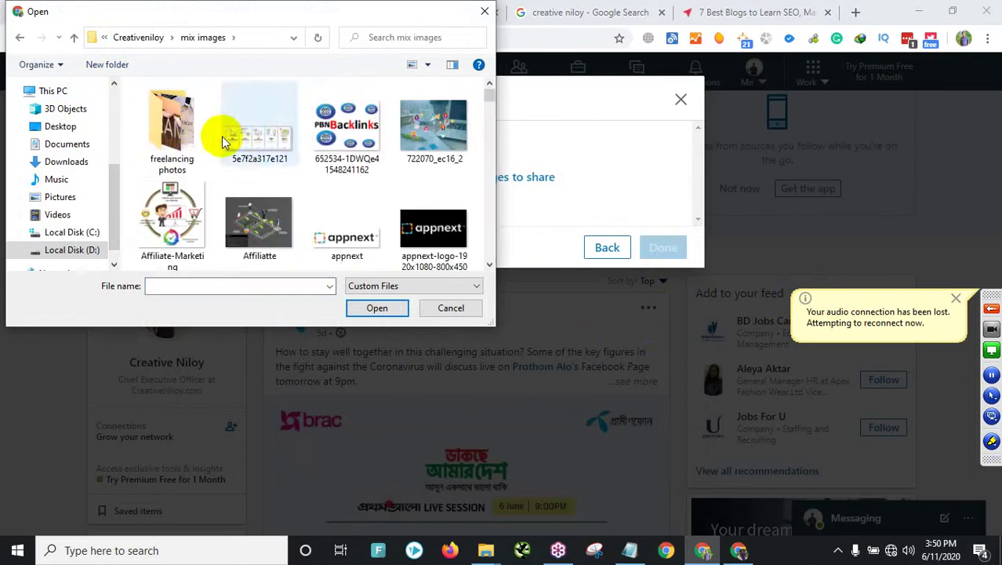
{"action": "double_click", "coordinate": [173, 126]}
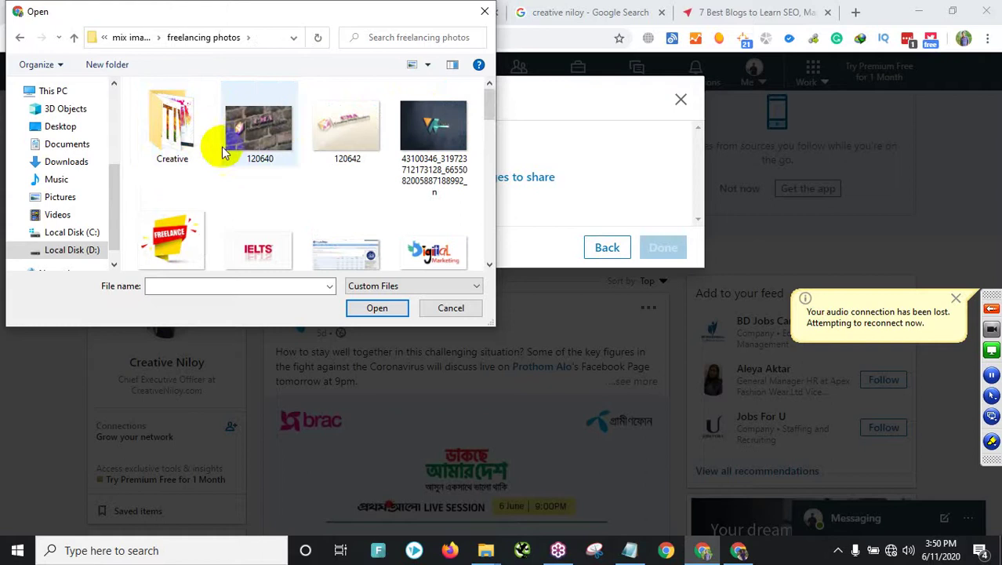
{"action": "left_click", "coordinate": [446, 248]}
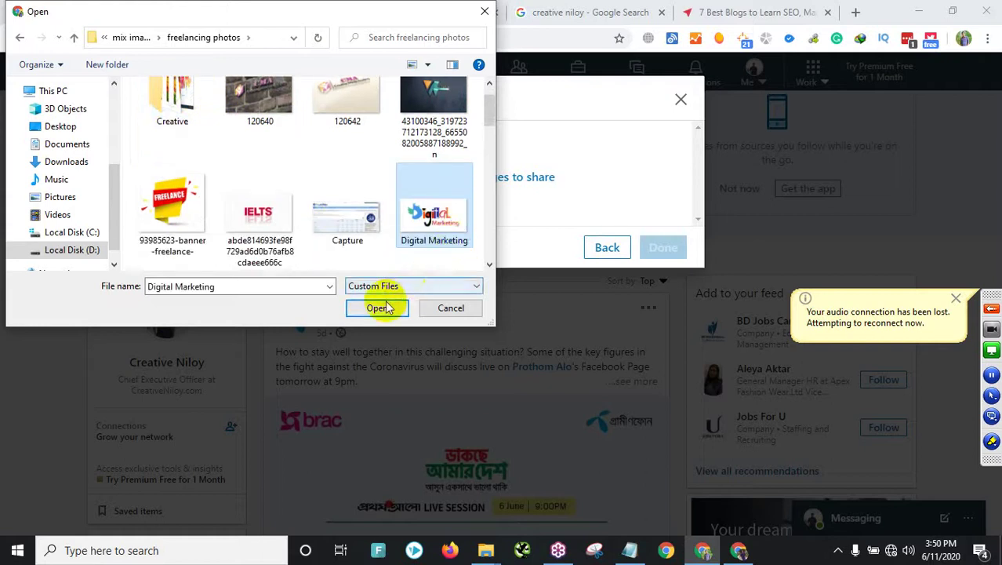
{"action": "left_click", "coordinate": [384, 307]}
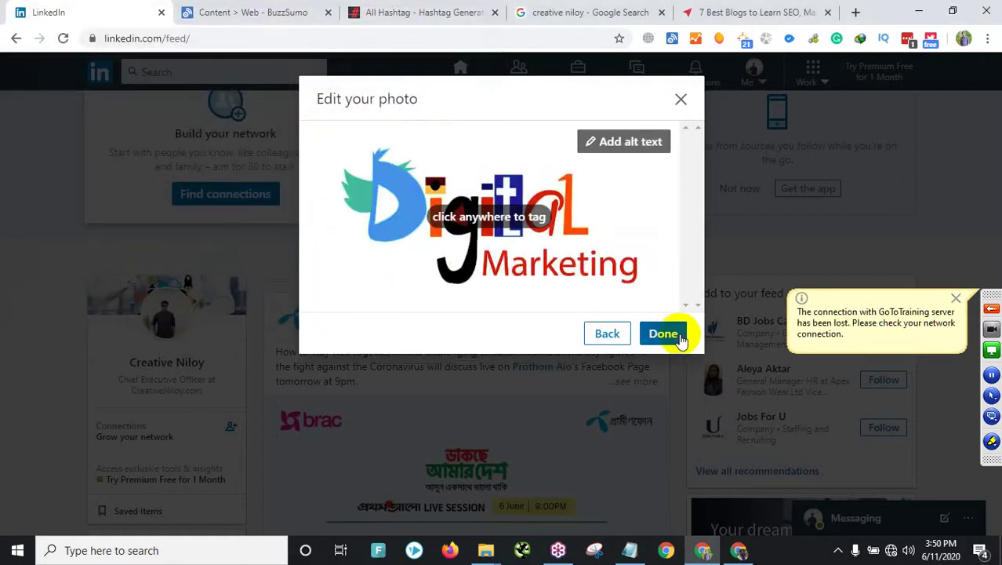
{"action": "left_click", "coordinate": [894, 552]}
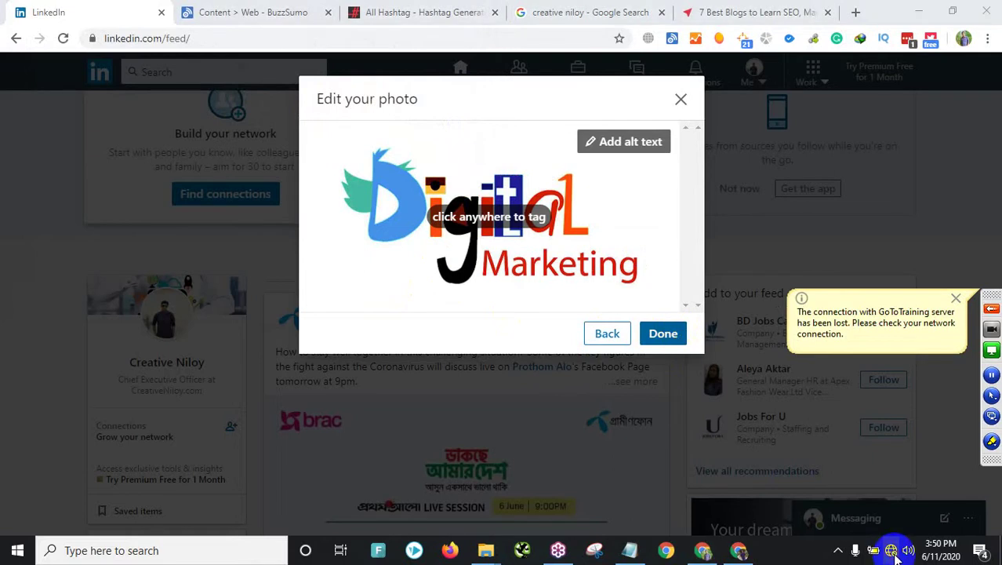
Step: Minimize the browser and close the File Explorer window
{"action": "left_click", "coordinate": [918, 14]}
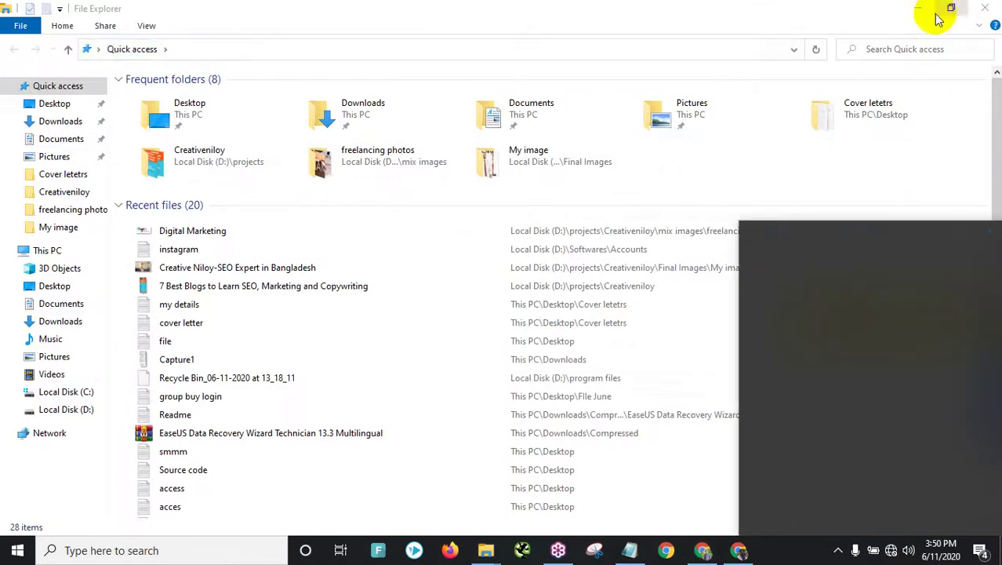
{"action": "left_click", "coordinate": [839, 550]}
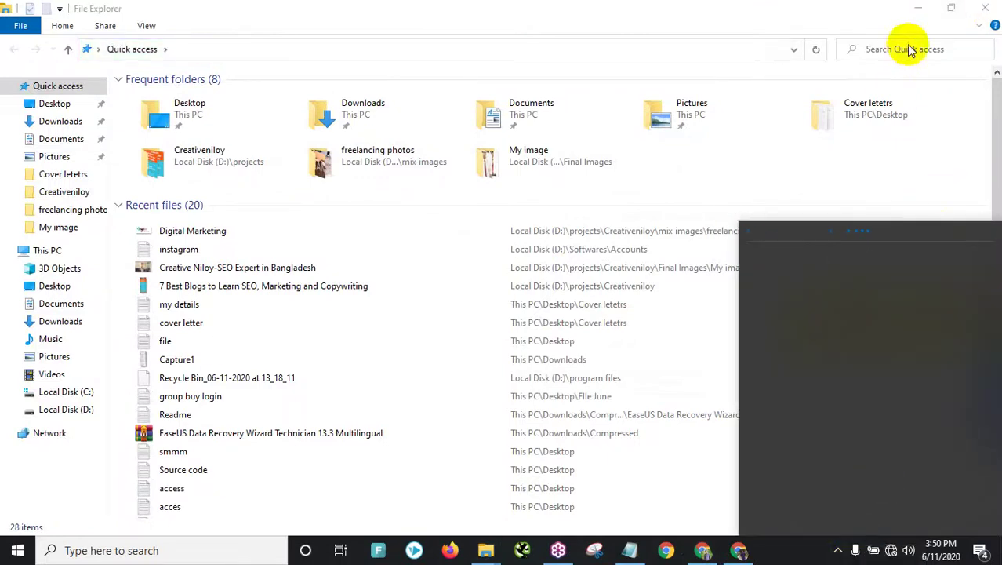
{"action": "left_click", "coordinate": [985, 8]}
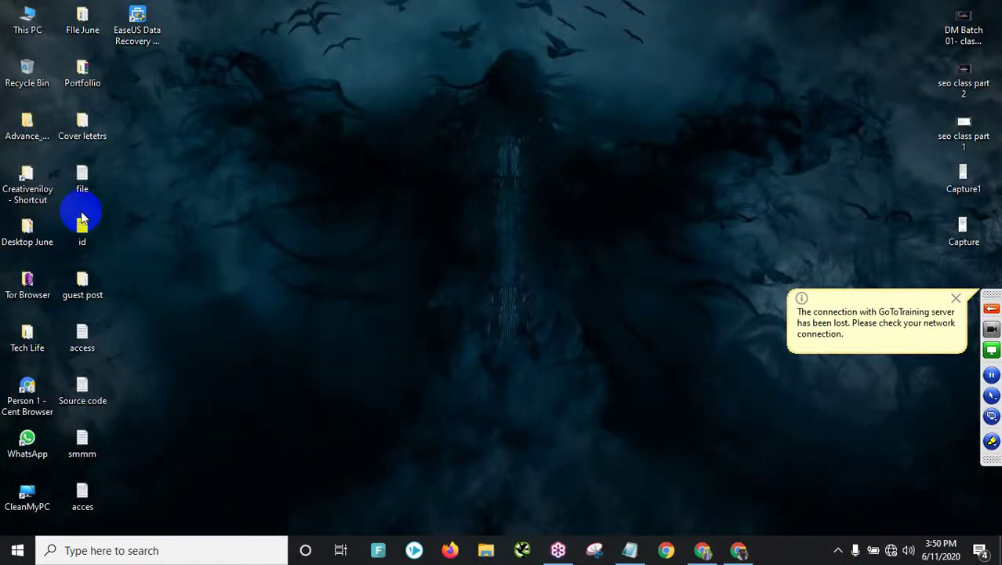
Step: Copy the user name line from the desktop note 'file' and close it
{"action": "double_click", "coordinate": [82, 176]}
{"action": "left_click_drag", "start_coordinate": [223, 139], "coordinate": [66, 133]}
{"action": "right_click", "coordinate": [137, 140]}
{"action": "left_click", "coordinate": [169, 189]}
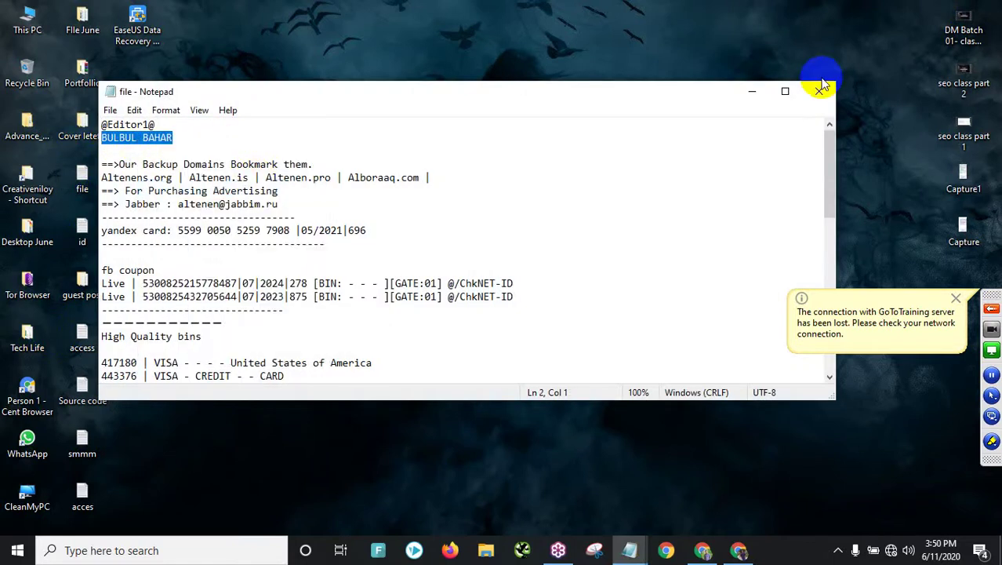
{"action": "left_click", "coordinate": [819, 91]}
Step: In Network & Internet Dial-up settings, disconnect and redial the Broadband Connection
{"action": "left_click", "coordinate": [893, 551]}
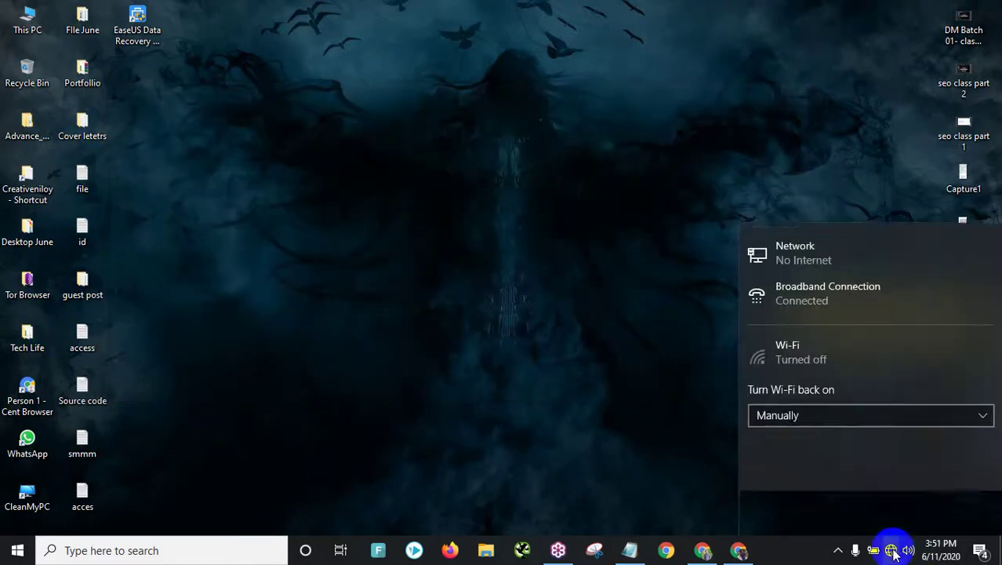
{"action": "left_click", "coordinate": [811, 298]}
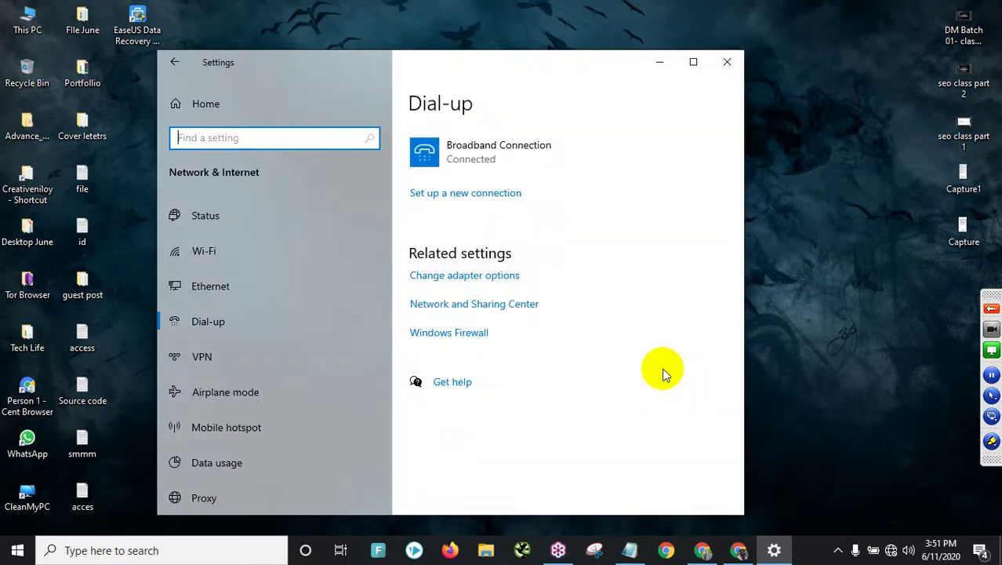
{"action": "left_click", "coordinate": [526, 142]}
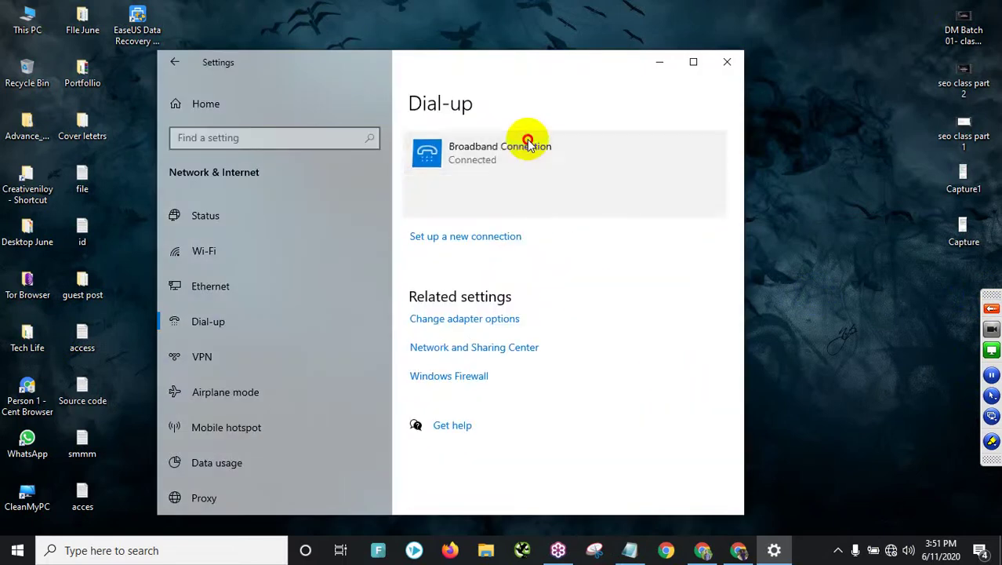
{"action": "left_click", "coordinate": [679, 214]}
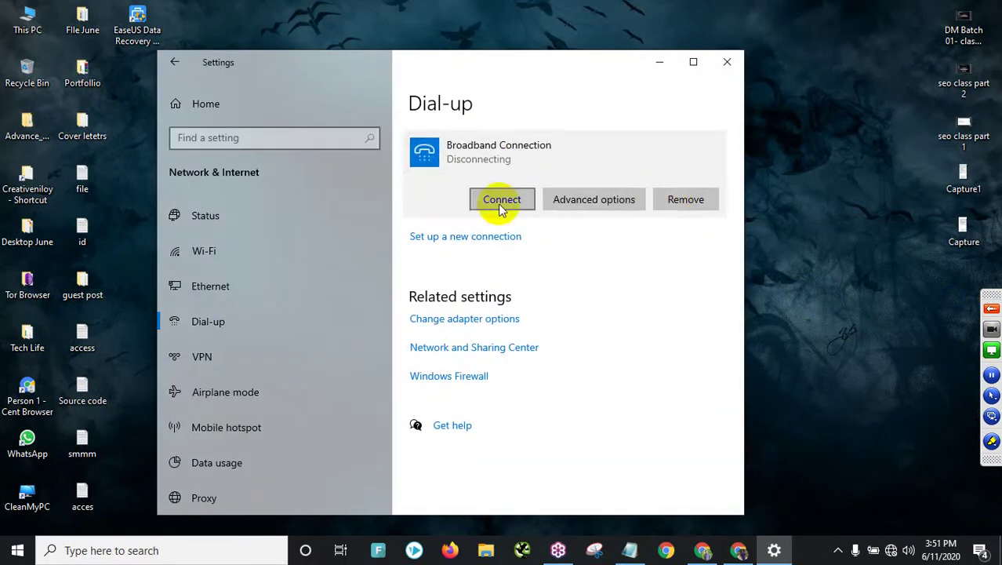
{"action": "left_click", "coordinate": [495, 201]}
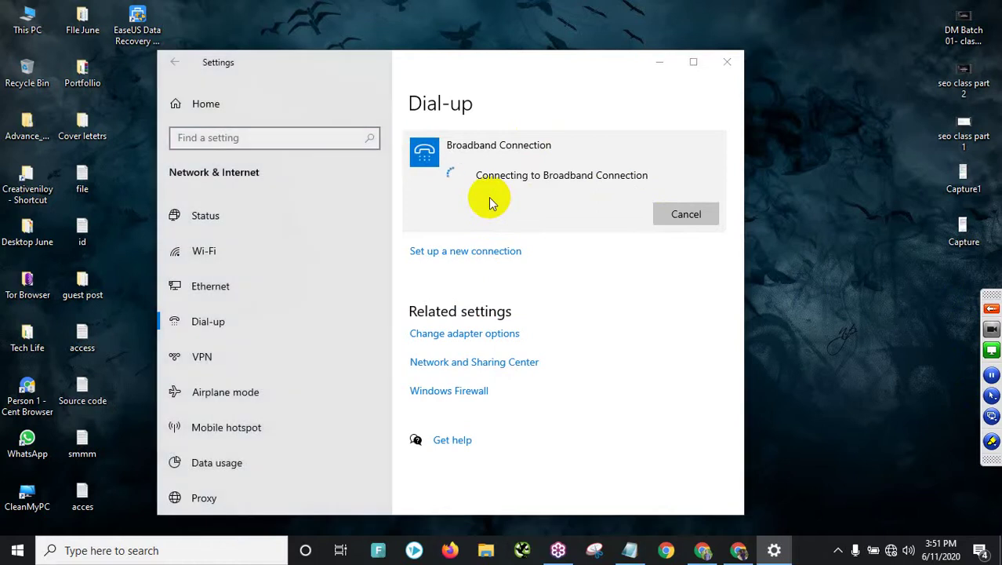
Step: Paste the user name and password into the sign-in prompt and connect
{"action": "right_click", "coordinate": [308, 262]}
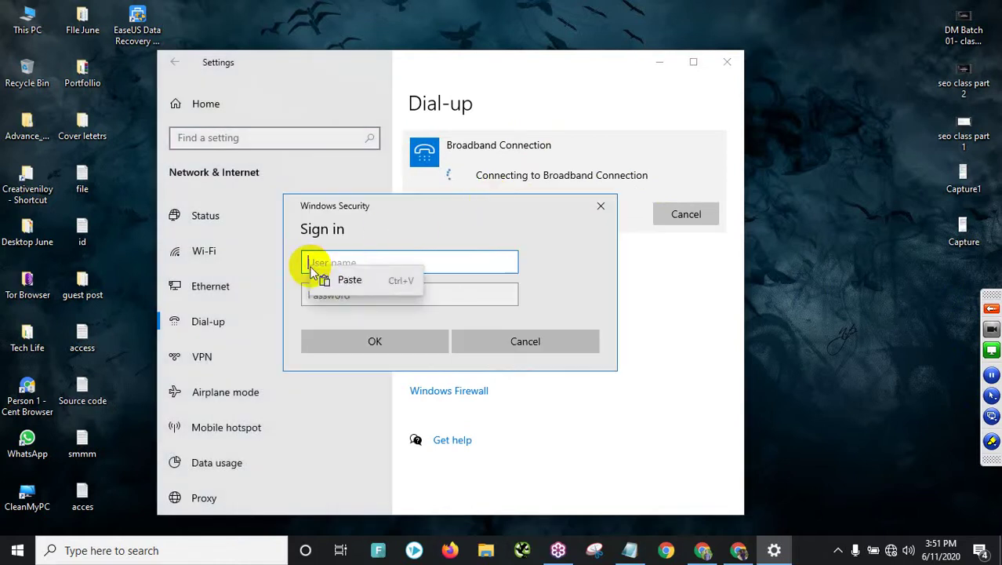
{"action": "left_click", "coordinate": [329, 279]}
{"action": "left_click", "coordinate": [328, 295]}
{"action": "right_click", "coordinate": [329, 297]}
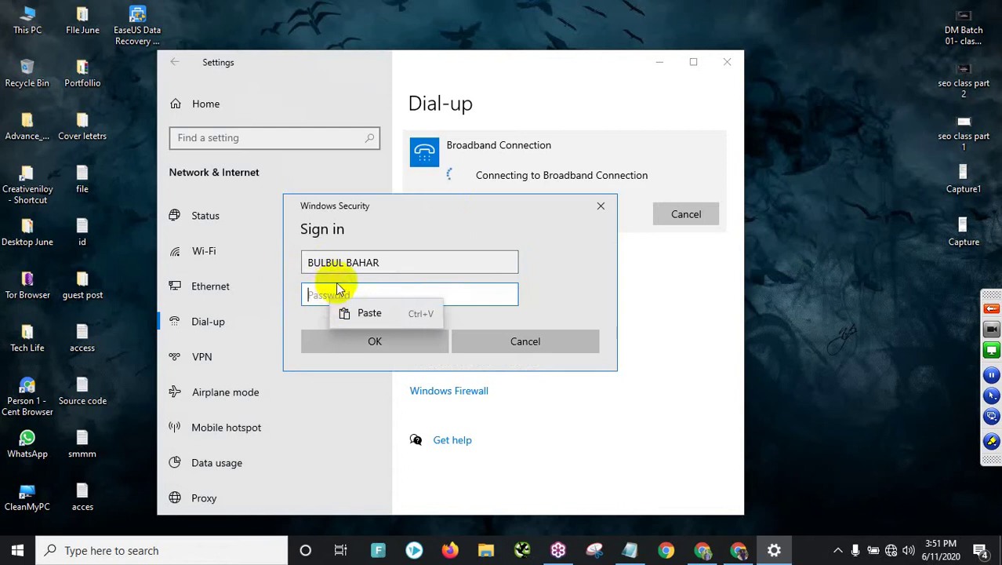
{"action": "left_click", "coordinate": [342, 314]}
{"action": "left_click", "coordinate": [353, 343]}
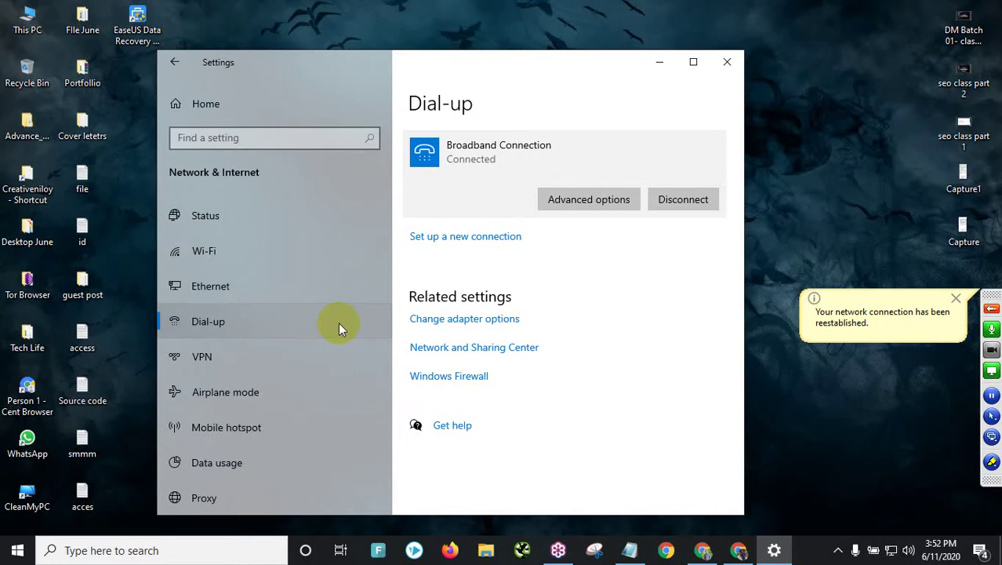
Step: Close Settings, return to LinkedIn and publish the Digital Marketing image post
{"action": "left_click", "coordinate": [734, 63]}
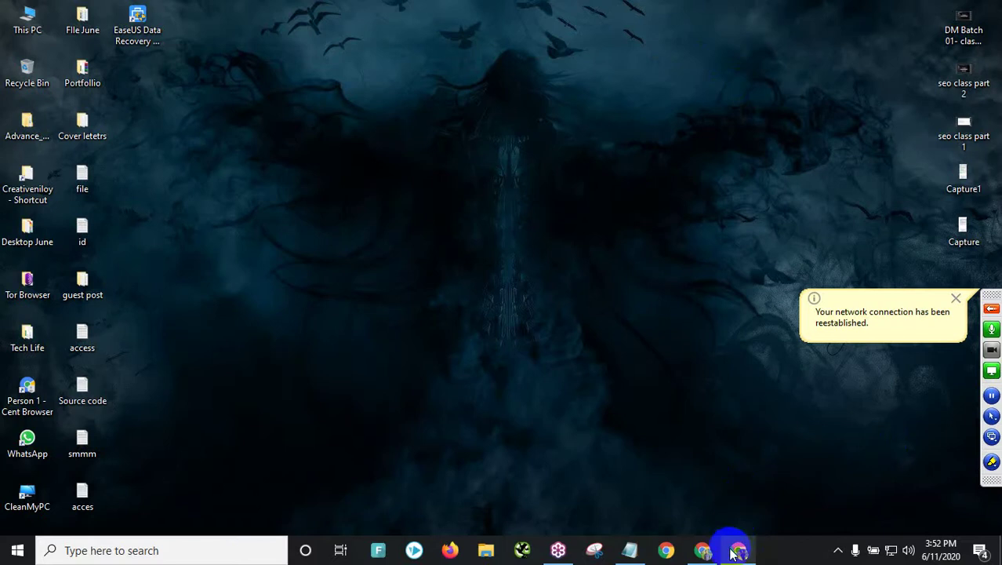
{"action": "left_click", "coordinate": [705, 551]}
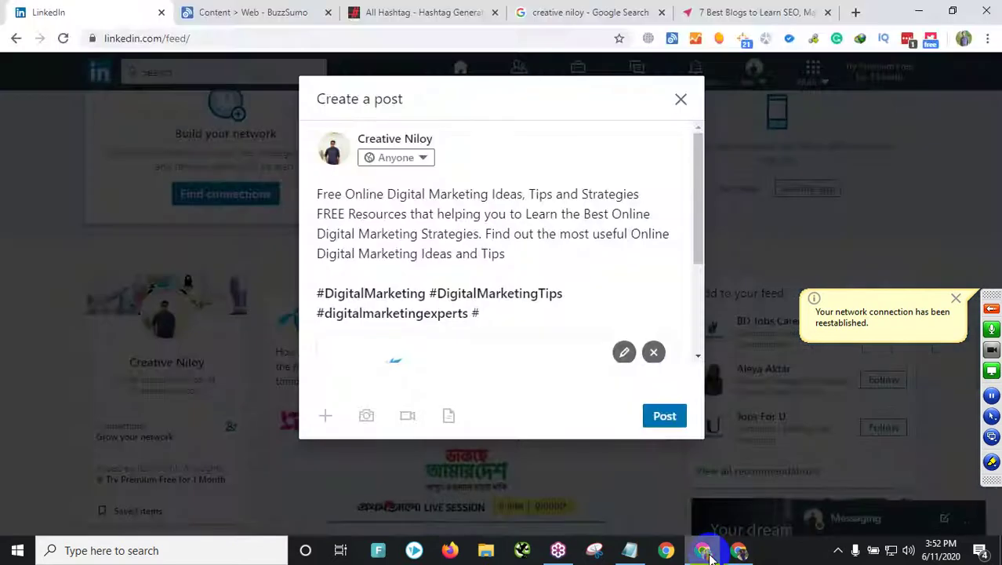
{"action": "scroll", "coordinate": [429, 357], "scroll_direction": "down", "scroll_amount": 2}
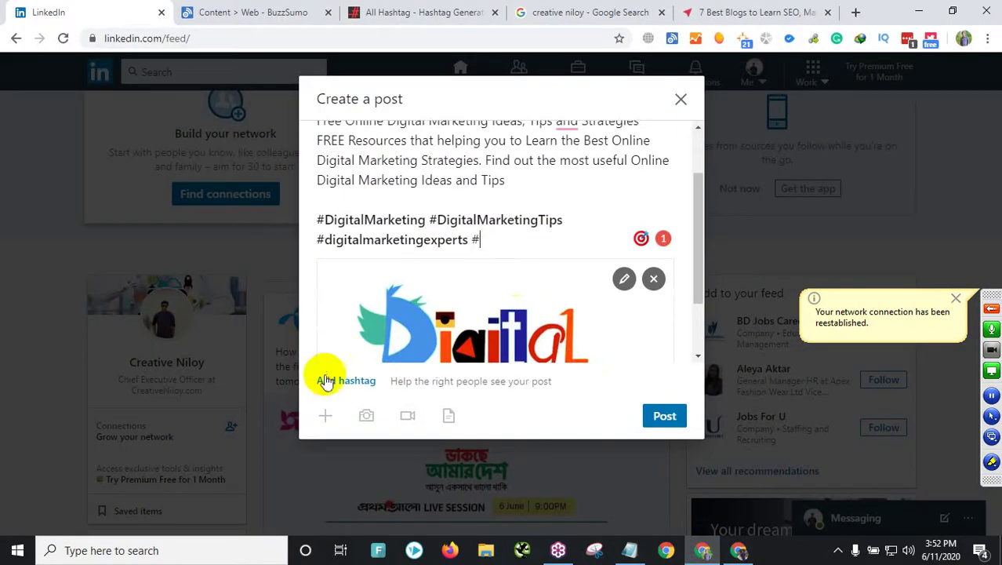
{"action": "left_click", "coordinate": [956, 299]}
{"action": "left_click", "coordinate": [666, 416]}
{"action": "left_click", "coordinate": [665, 417]}
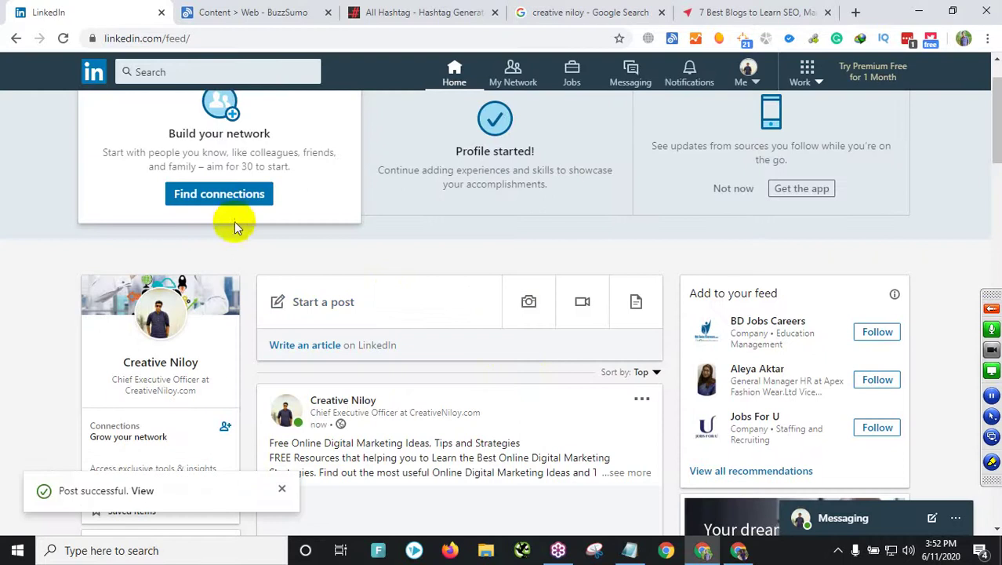
Step: Start a new LinkedIn post draft from the feed
{"action": "scroll", "coordinate": [345, 302], "scroll_direction": "down", "scroll_amount": 5}
{"action": "scroll", "coordinate": [364, 313], "scroll_direction": "up", "scroll_amount": 1}
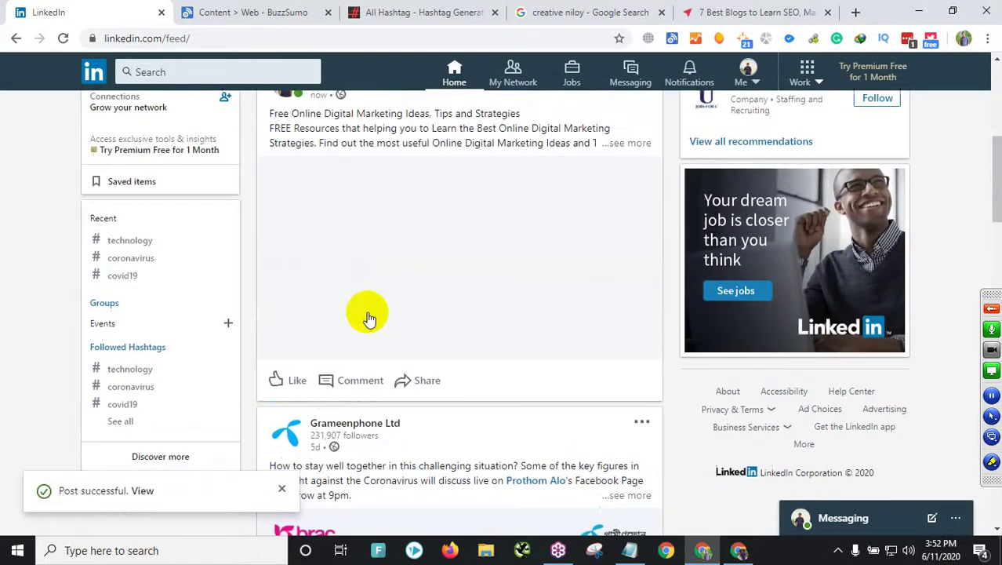
{"action": "scroll", "coordinate": [436, 258], "scroll_direction": "down", "scroll_amount": 2}
{"action": "scroll", "coordinate": [441, 262], "scroll_direction": "up", "scroll_amount": 5}
{"action": "scroll", "coordinate": [436, 263], "scroll_direction": "up", "scroll_amount": 2}
{"action": "left_click", "coordinate": [311, 375]}
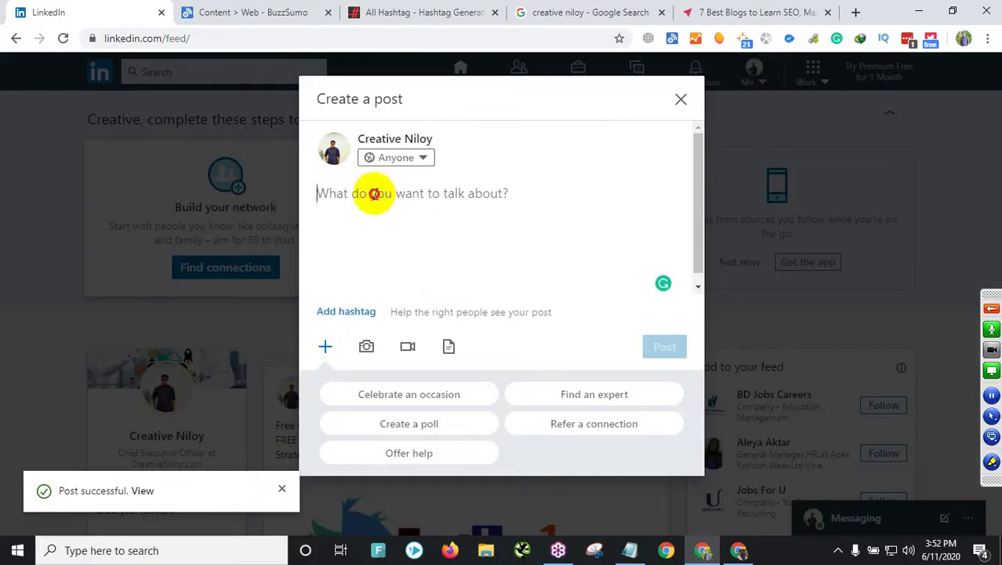
{"action": "left_click", "coordinate": [630, 550]}
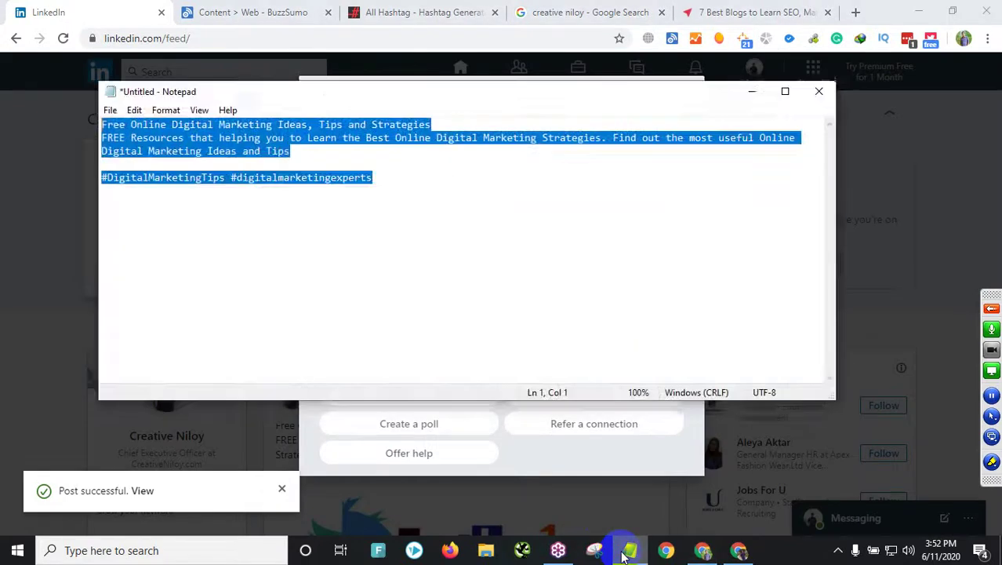
{"action": "left_click", "coordinate": [629, 550]}
Step: Copy the intro paragraph of the blogs-to-learn-SEO article and paste it into the draft
{"action": "left_click", "coordinate": [804, 15]}
{"action": "scroll", "coordinate": [298, 266], "scroll_direction": "down", "scroll_amount": 3}
{"action": "scroll", "coordinate": [257, 262], "scroll_direction": "up", "scroll_amount": 4}
{"action": "scroll", "coordinate": [201, 247], "scroll_direction": "down", "scroll_amount": 5}
{"action": "right_click", "coordinate": [219, 249]}
{"action": "left_click", "coordinate": [225, 255]}
{"action": "left_click", "coordinate": [554, 10]}
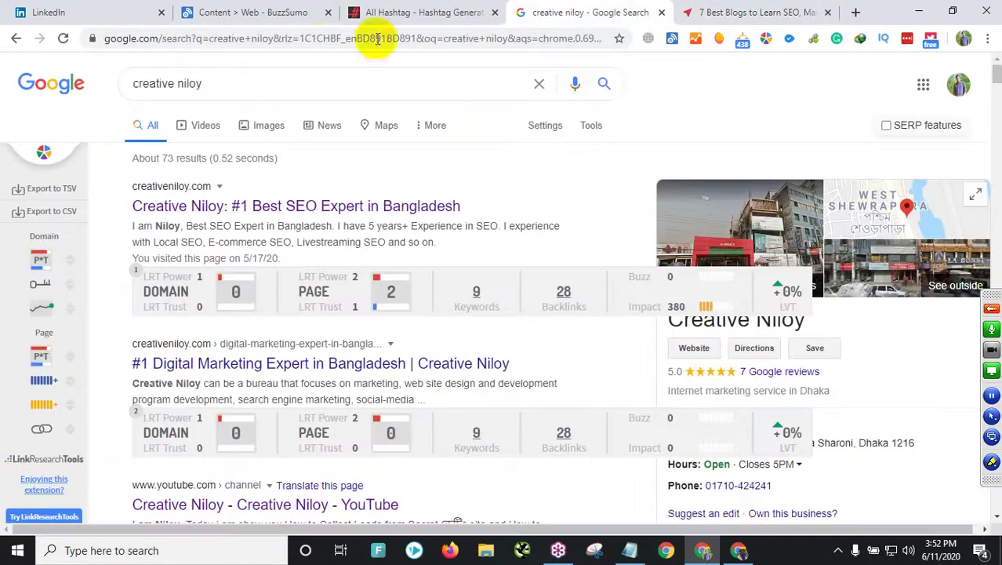
{"action": "left_click", "coordinate": [106, 6]}
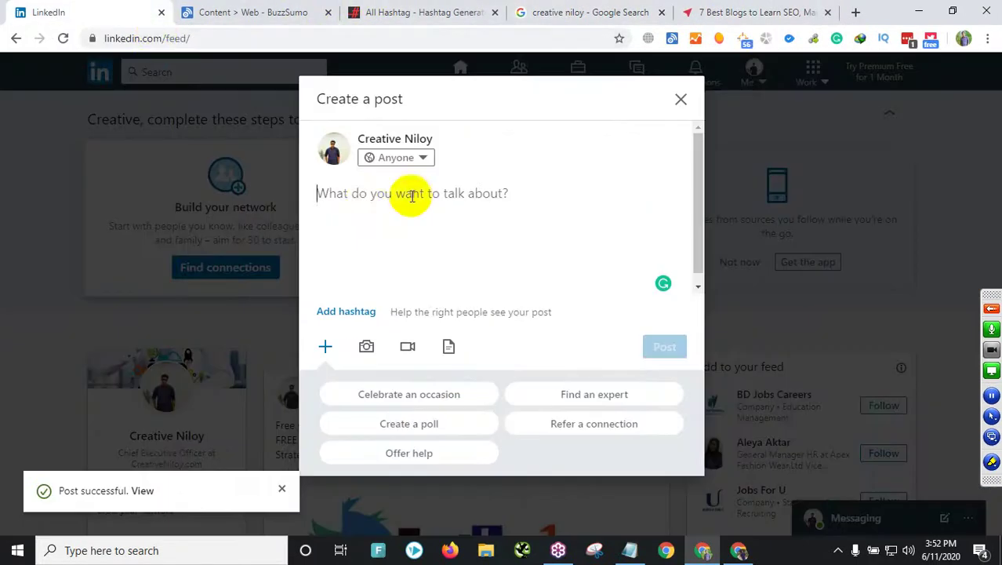
{"action": "right_click", "coordinate": [374, 202]}
{"action": "left_click", "coordinate": [400, 309]}
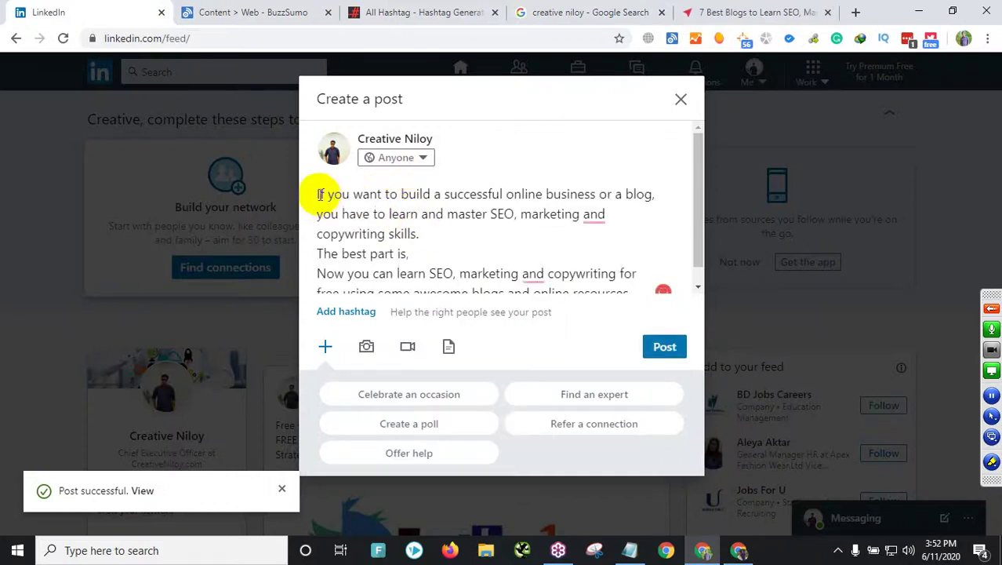
Step: Add hashtags #marketing, #digitalmarketing, #marketingcompany, #marketingsuccess, #marketingexperts, #copywriting, #marketing2019, #contentmarketing
{"action": "scroll", "coordinate": [541, 255], "scroll_direction": "down", "scroll_amount": 1}
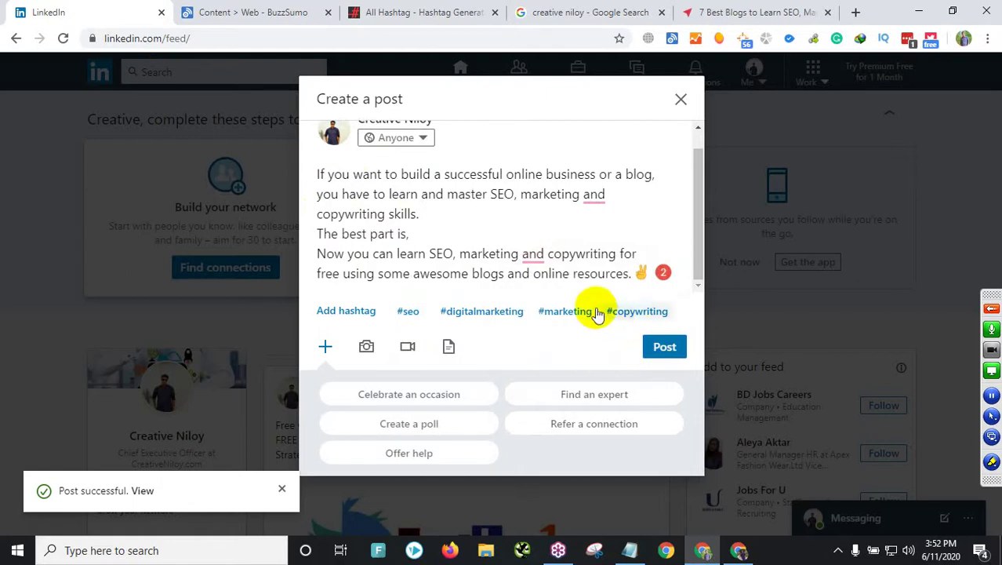
{"action": "left_click", "coordinate": [573, 313]}
{"action": "left_click", "coordinate": [519, 311]}
{"action": "left_click", "coordinate": [537, 313]}
{"action": "left_click", "coordinate": [538, 313]}
{"action": "left_click", "coordinate": [459, 313]}
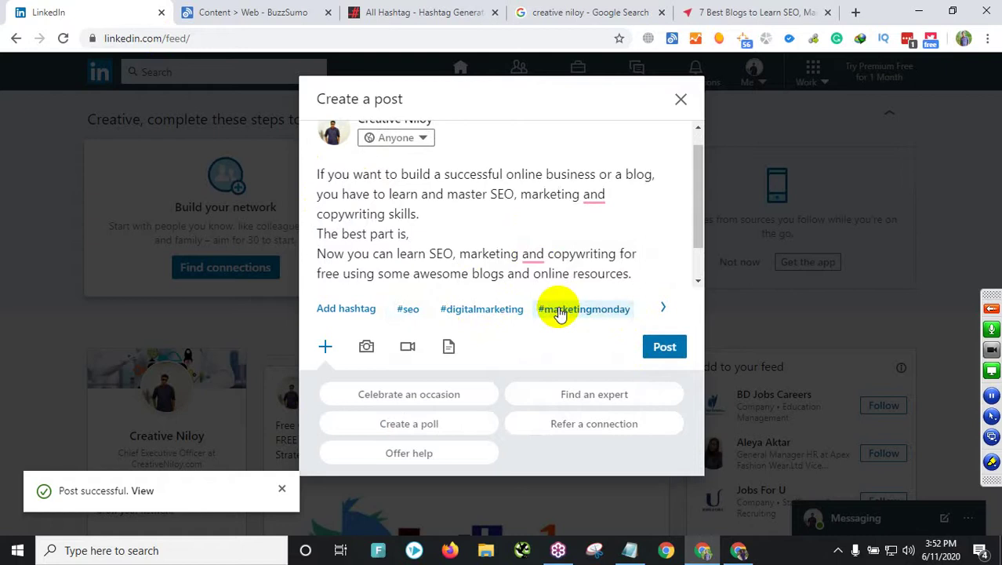
{"action": "left_click", "coordinate": [560, 312]}
{"action": "left_click", "coordinate": [532, 311]}
{"action": "left_click", "coordinate": [436, 309]}
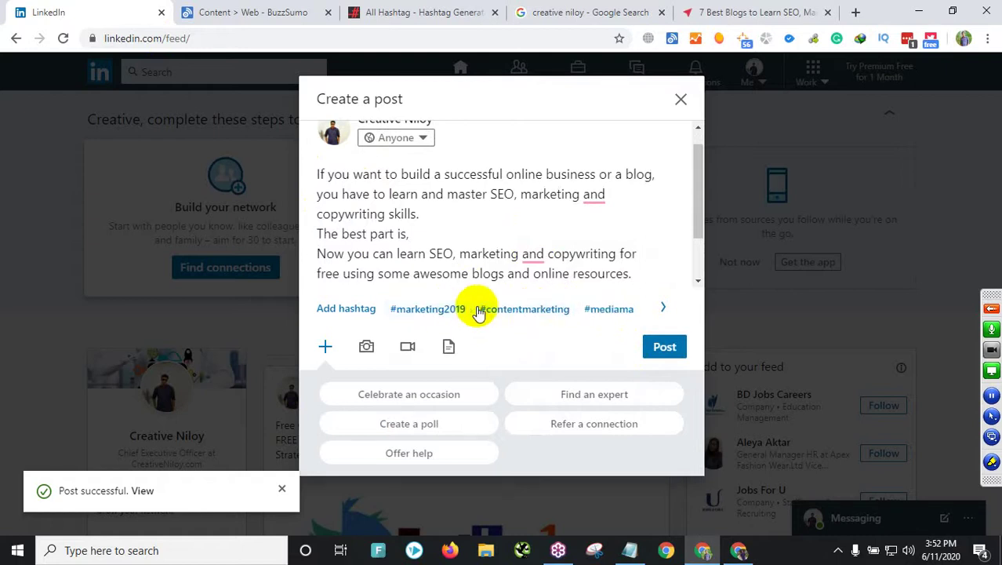
{"action": "left_click", "coordinate": [447, 308]}
{"action": "left_click", "coordinate": [462, 309]}
Step: Add #socialmediamarketing, #socialmediabranding, #socialmediaforbusiness, #mediamarketing, #socialmediaengagement hashtags, then publish the post
{"action": "left_click", "coordinate": [537, 311]}
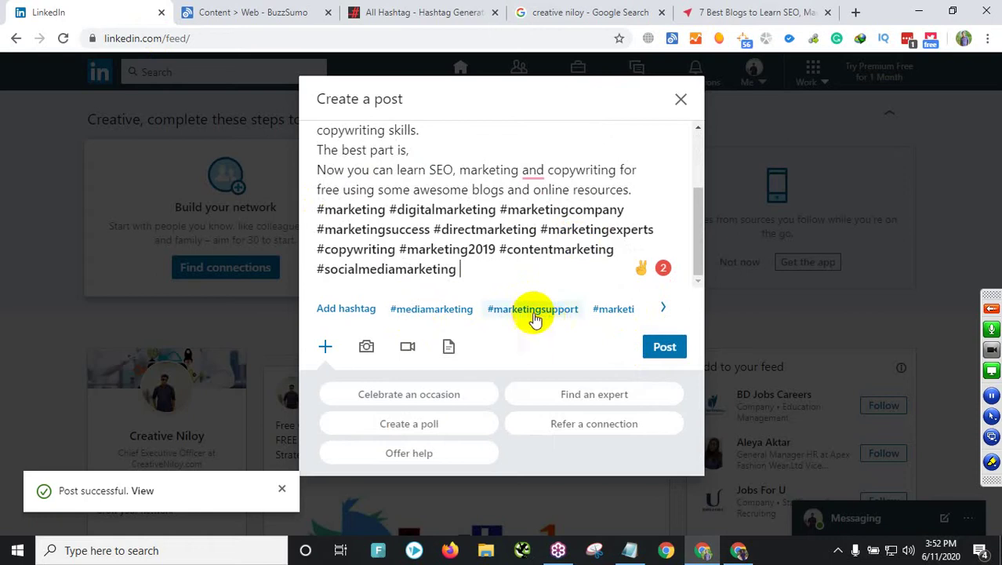
{"action": "left_click", "coordinate": [443, 310]}
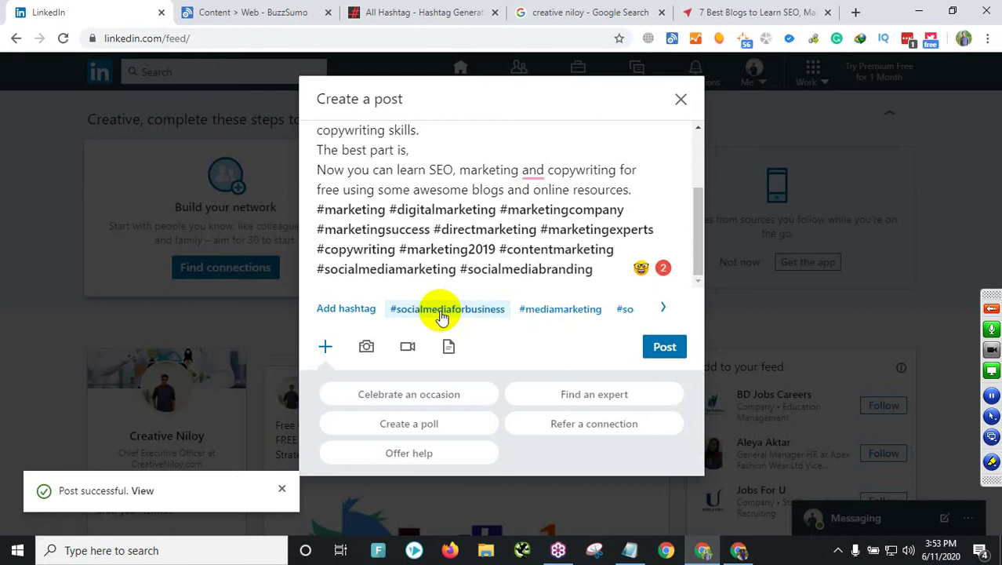
{"action": "left_click", "coordinate": [444, 312]}
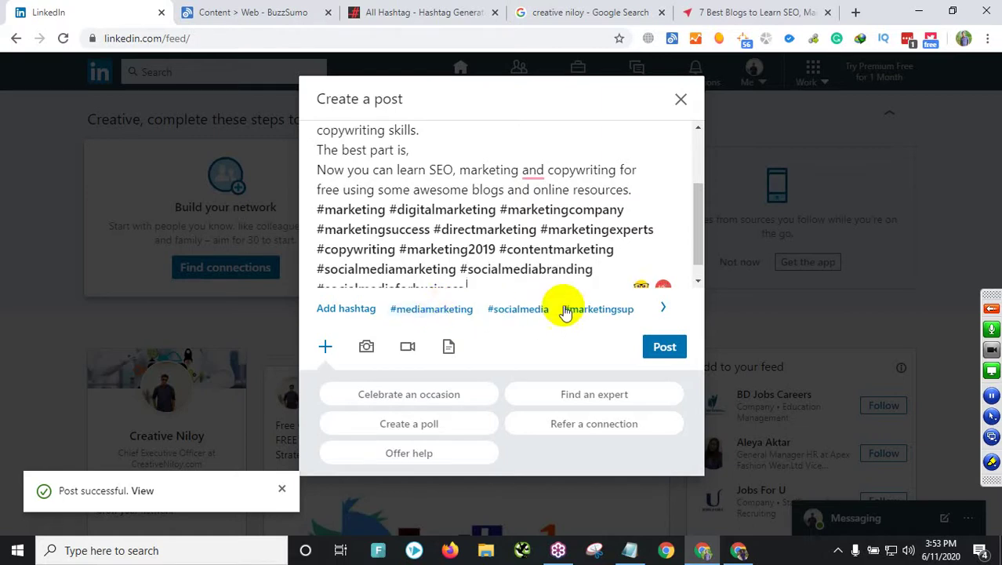
{"action": "left_click", "coordinate": [447, 312]}
{"action": "left_click", "coordinate": [569, 312]}
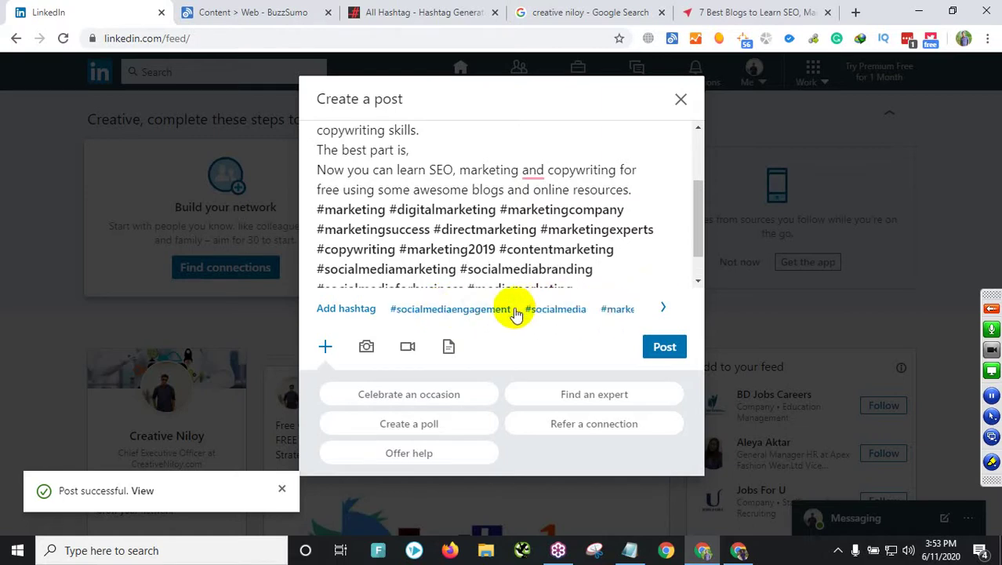
{"action": "left_click", "coordinate": [475, 309]}
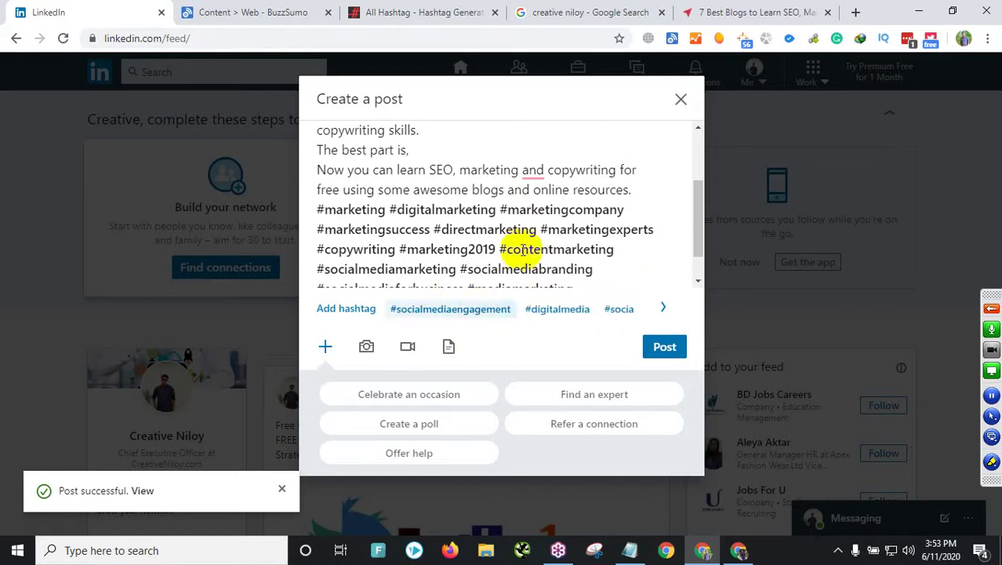
{"action": "left_click", "coordinate": [439, 309]}
{"action": "left_click", "coordinate": [665, 346]}
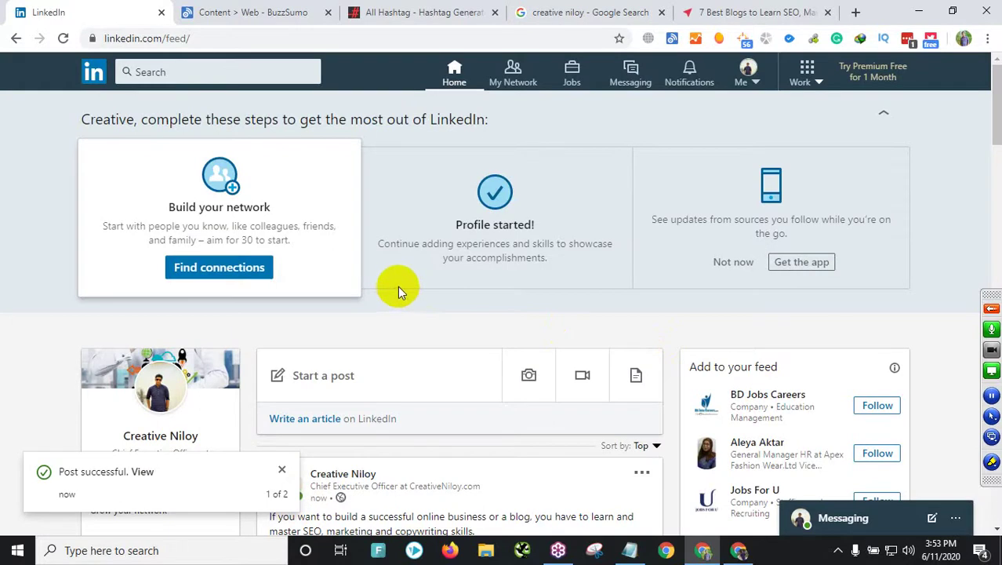
Step: Edit the SEO-learning post and cut all of its text for reuse
{"action": "scroll", "coordinate": [398, 287], "scroll_direction": "down", "scroll_amount": 5}
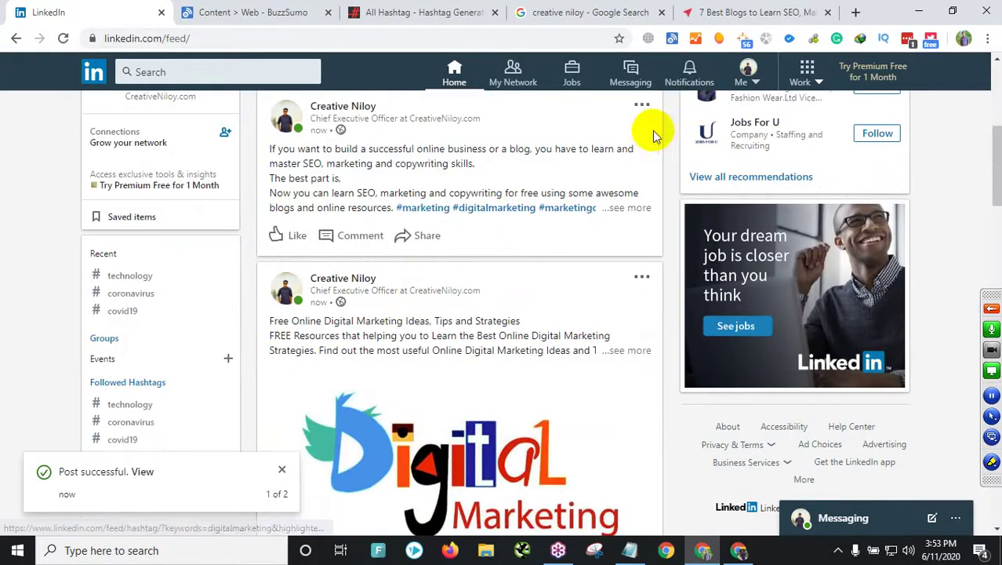
{"action": "left_click", "coordinate": [642, 105]}
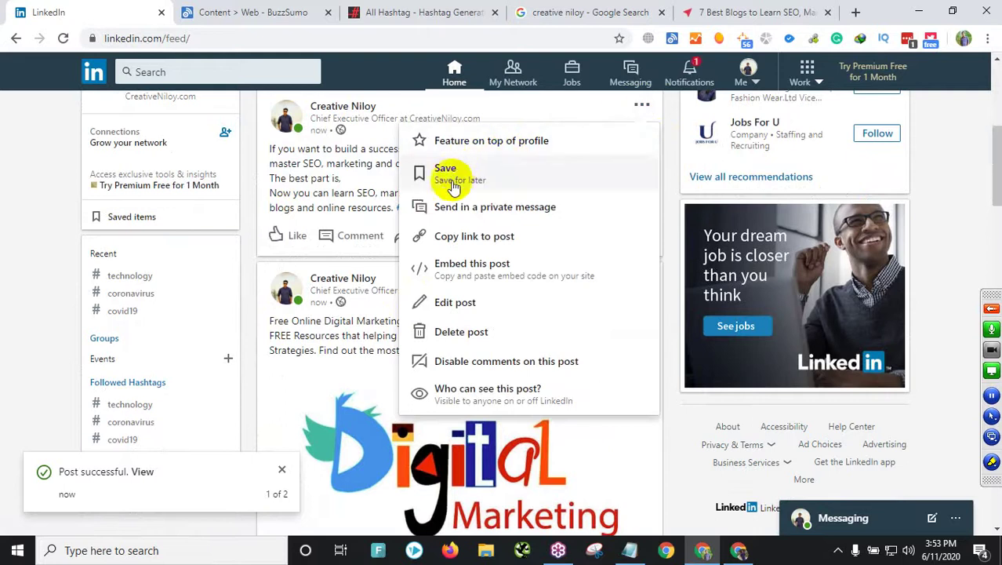
{"action": "left_click", "coordinate": [588, 317]}
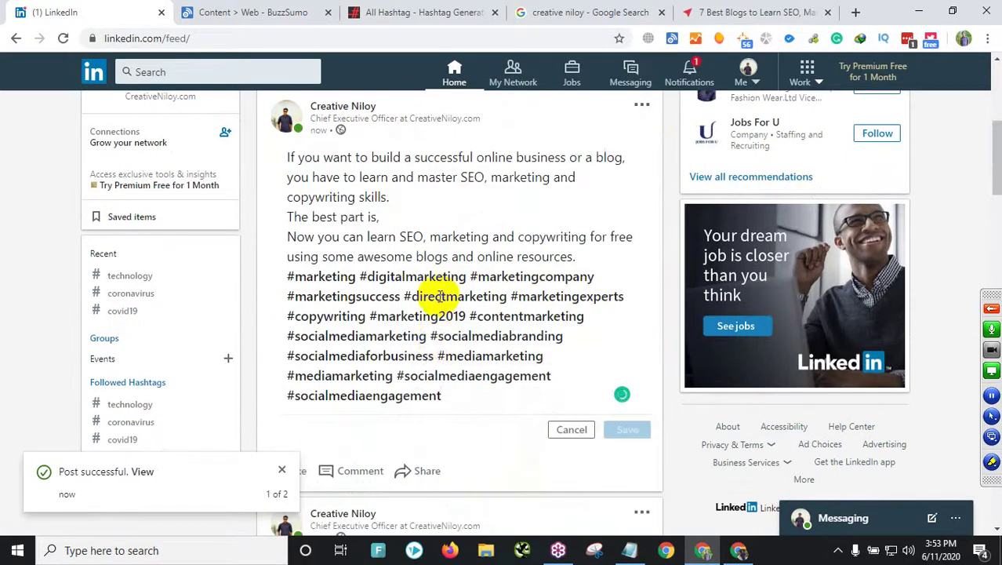
{"action": "scroll", "coordinate": [336, 291], "scroll_direction": "down", "scroll_amount": 3}
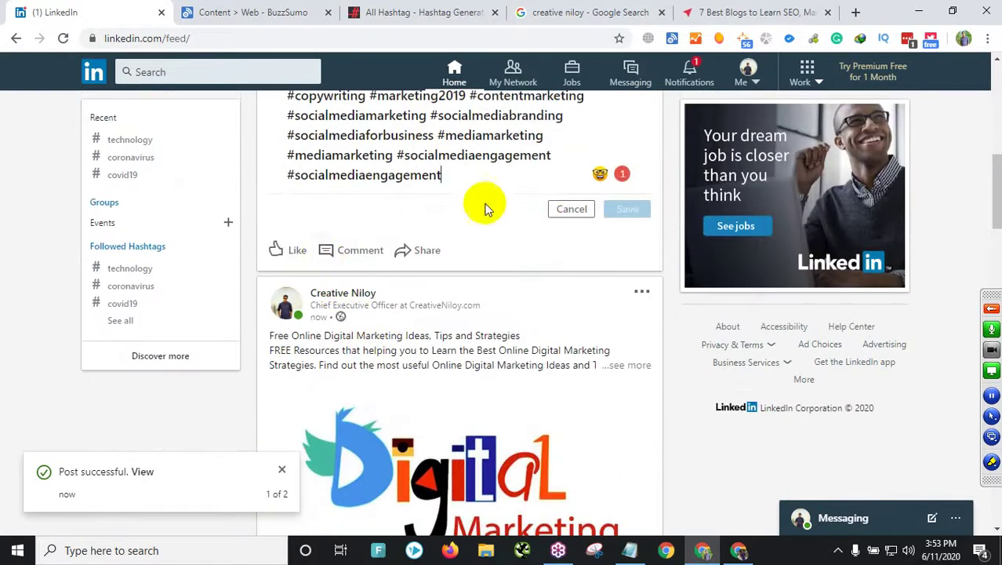
{"action": "scroll", "coordinate": [510, 204], "scroll_direction": "up", "scroll_amount": 3}
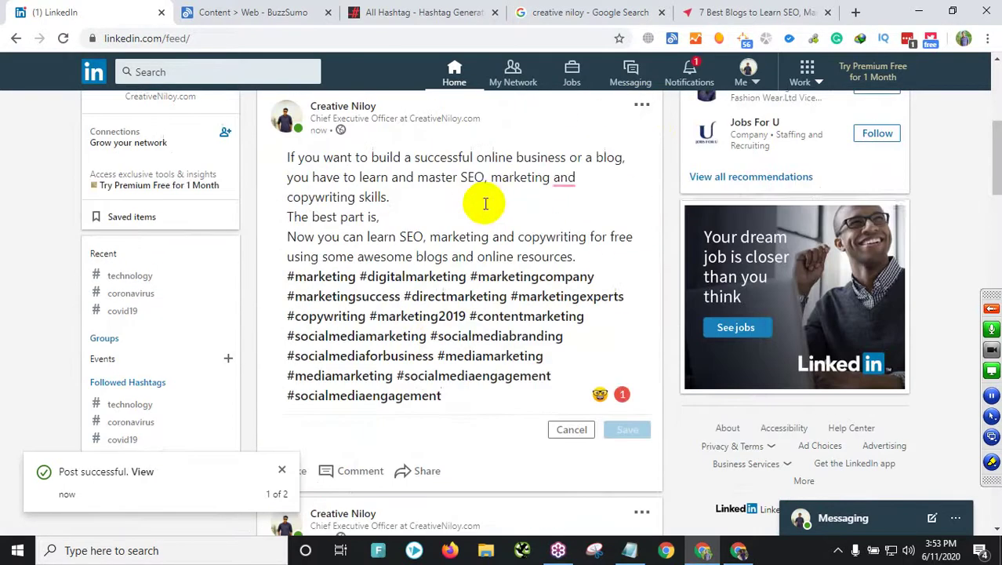
{"action": "left_click", "coordinate": [642, 105]}
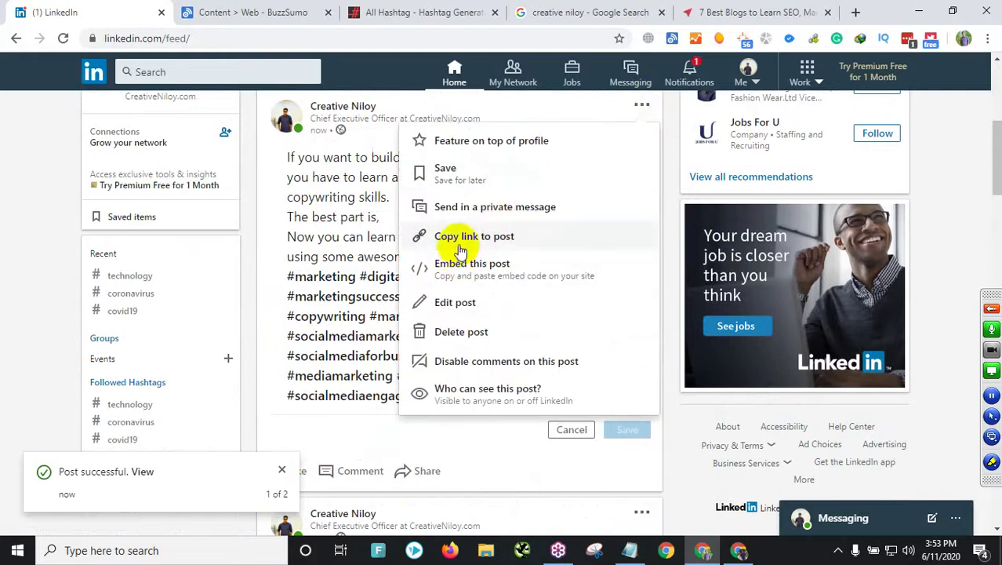
{"action": "left_click", "coordinate": [325, 283]}
{"action": "left_click_drag", "start_coordinate": [443, 398], "coordinate": [286, 157]}
{"action": "right_click", "coordinate": [303, 166]}
{"action": "left_click", "coordinate": [474, 199]}
Step: Delete the SEO-learning post and confirm the deletion
{"action": "left_click", "coordinate": [643, 110]}
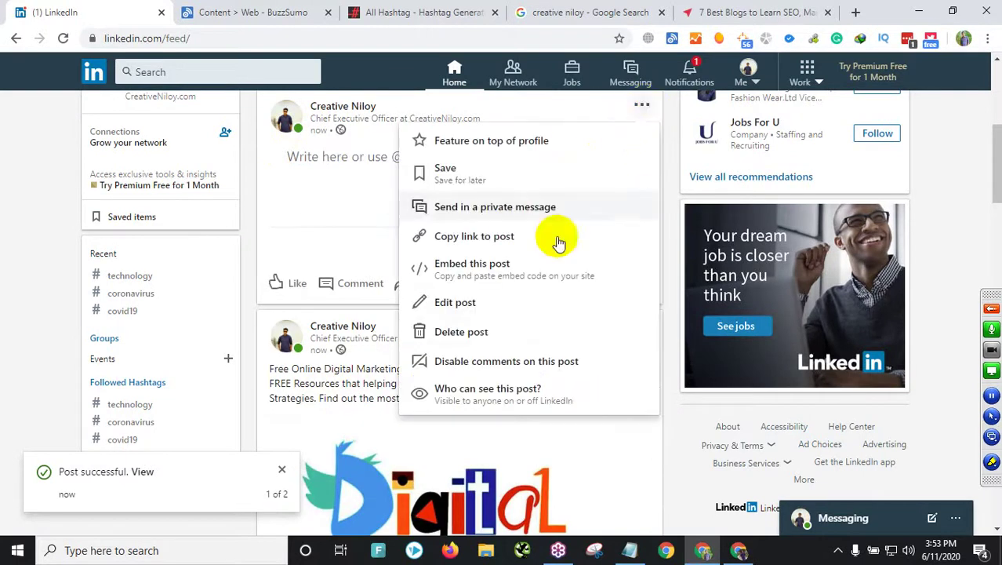
{"action": "left_click", "coordinate": [459, 331]}
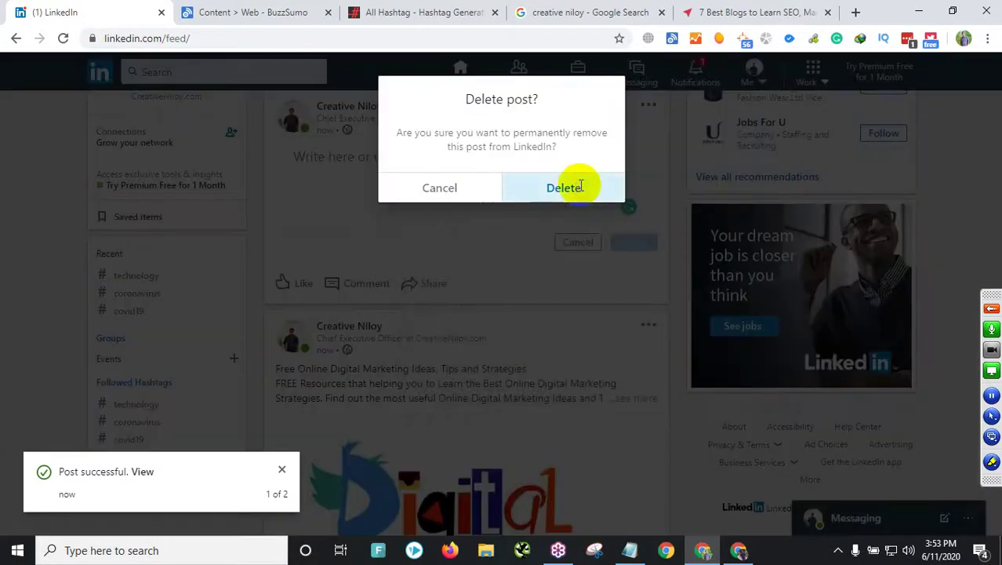
{"action": "left_click", "coordinate": [577, 188]}
{"action": "scroll", "coordinate": [361, 235], "scroll_direction": "up", "scroll_amount": 4}
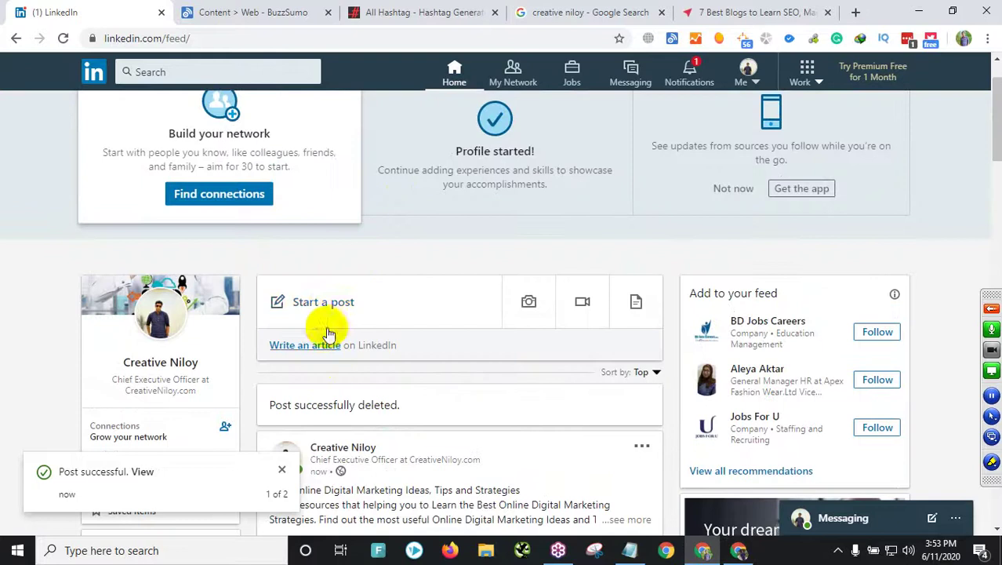
Step: Start a new post and paste in the cut SEO-learning text with hashtags
{"action": "left_click", "coordinate": [325, 303]}
{"action": "right_click", "coordinate": [382, 198]}
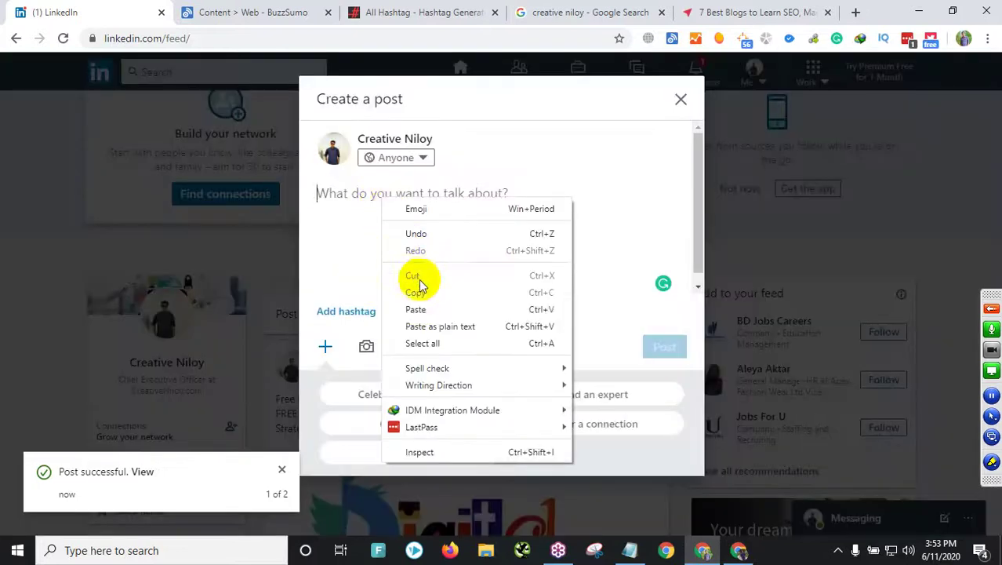
{"action": "left_click", "coordinate": [416, 309]}
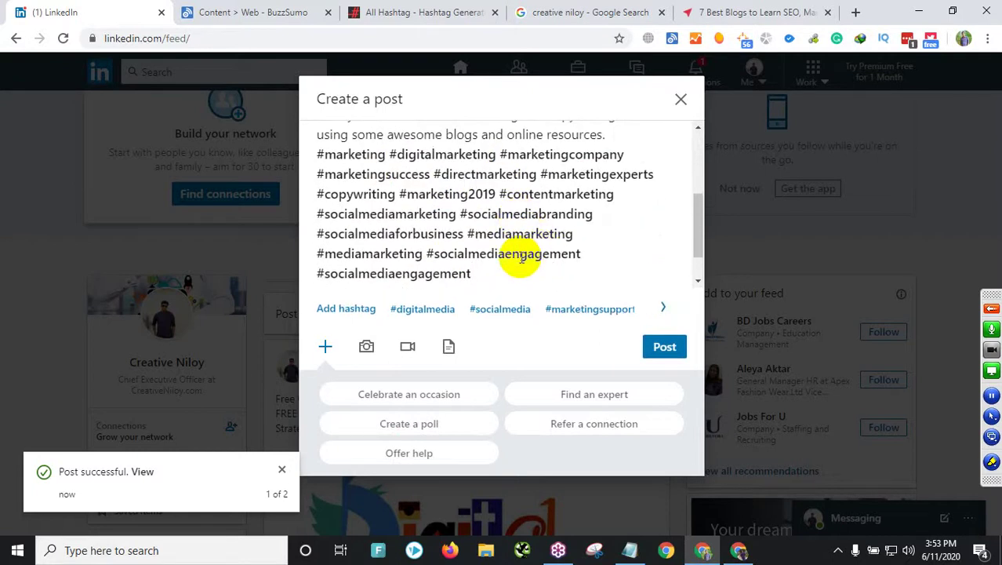
{"action": "scroll", "coordinate": [470, 256], "scroll_direction": "down", "scroll_amount": 2}
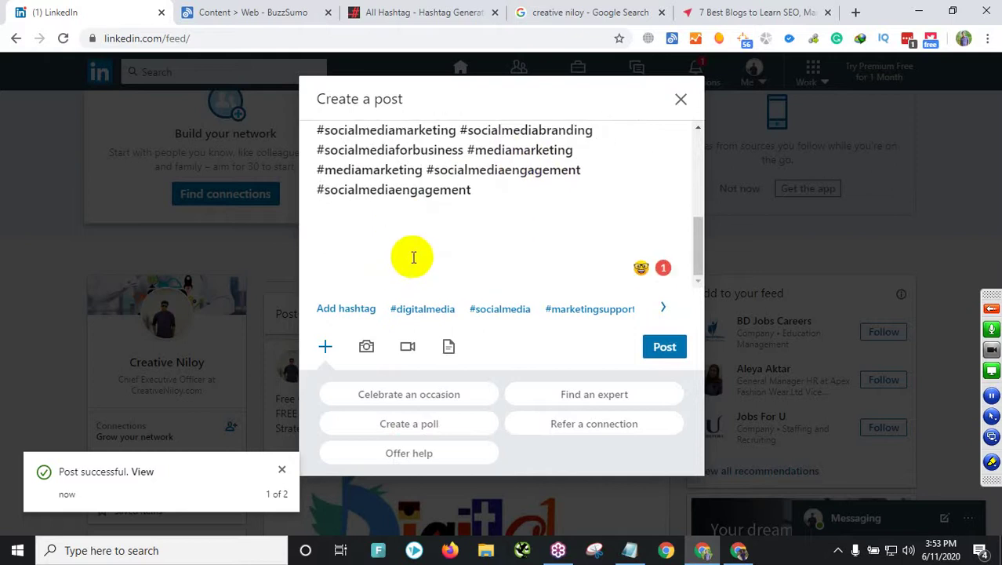
{"action": "scroll", "coordinate": [404, 250], "scroll_direction": "up", "scroll_amount": 1}
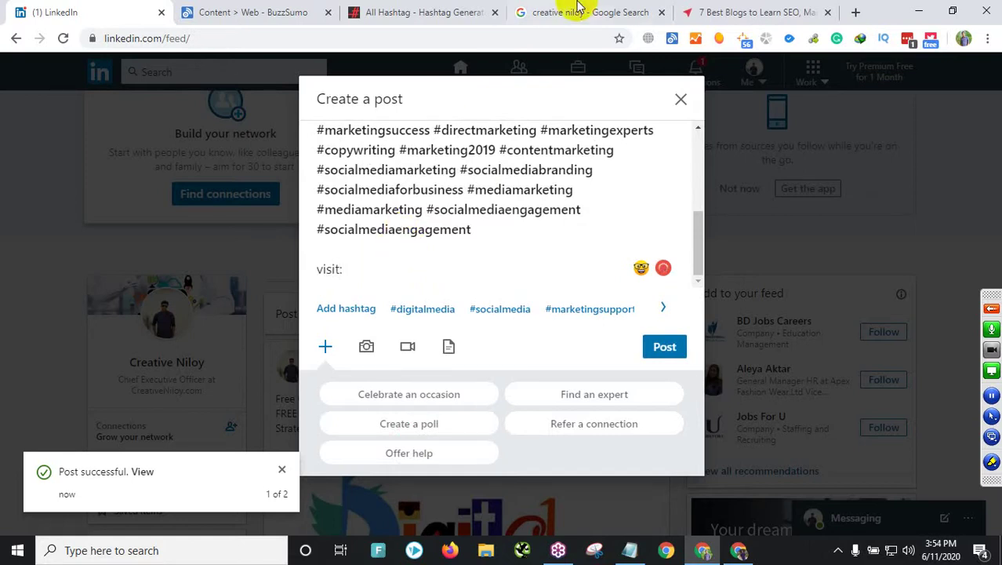
{"action": "left_click", "coordinate": [627, 12]}
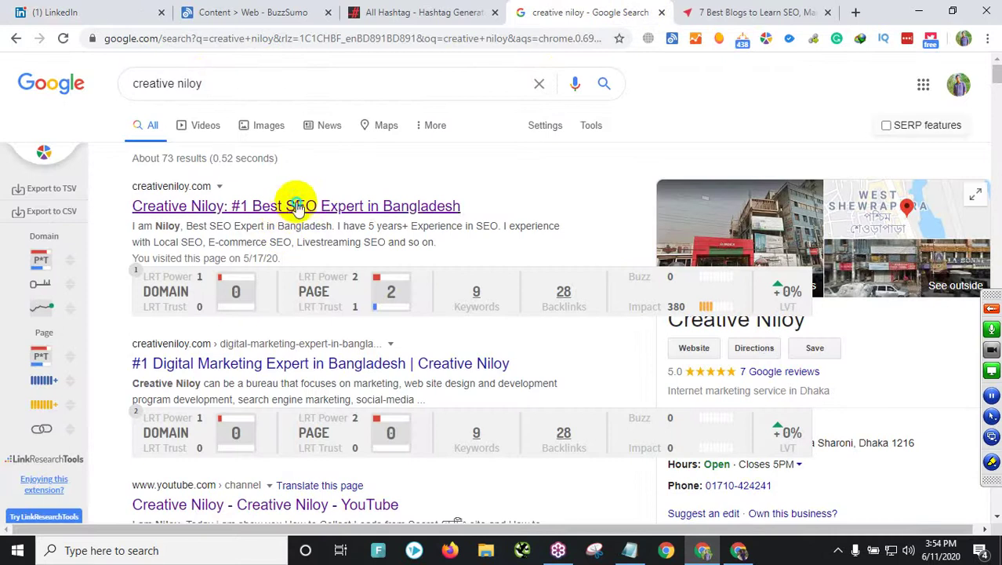
{"action": "right_click", "coordinate": [231, 204]}
{"action": "left_click", "coordinate": [333, 306]}
{"action": "left_click", "coordinate": [102, 6]}
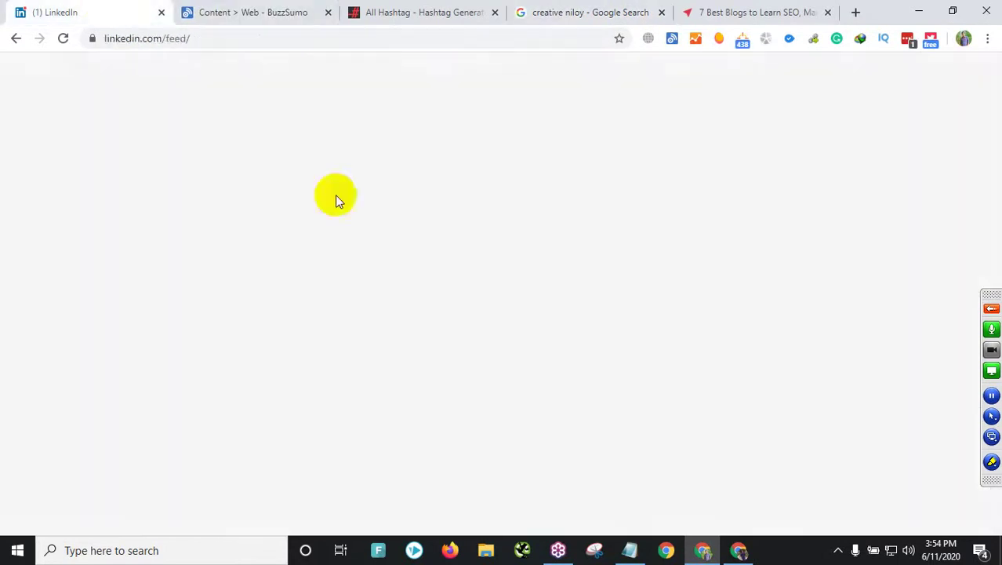
{"action": "scroll", "coordinate": [408, 283], "scroll_direction": "up", "scroll_amount": 5}
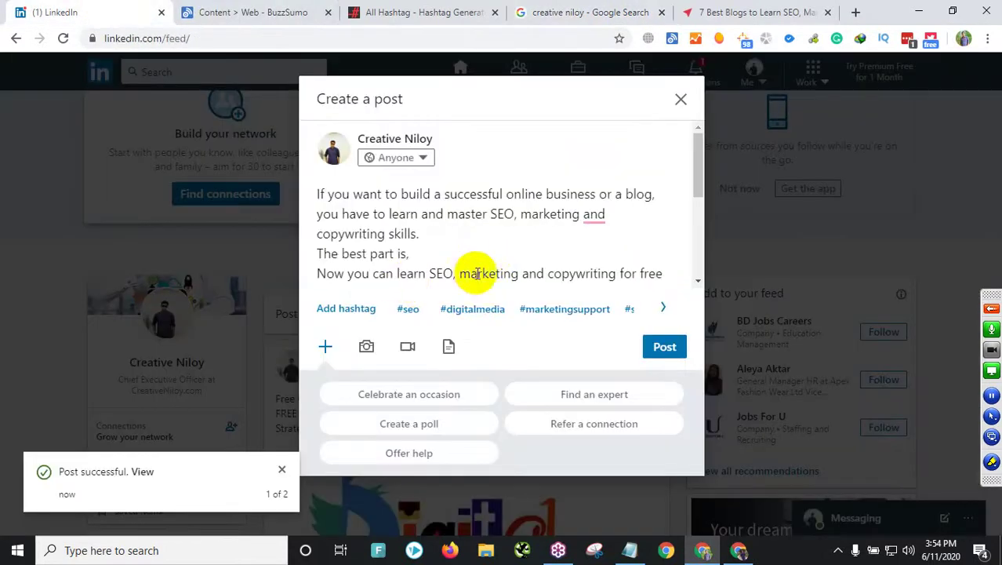
{"action": "scroll", "coordinate": [510, 251], "scroll_direction": "down", "scroll_amount": 10}
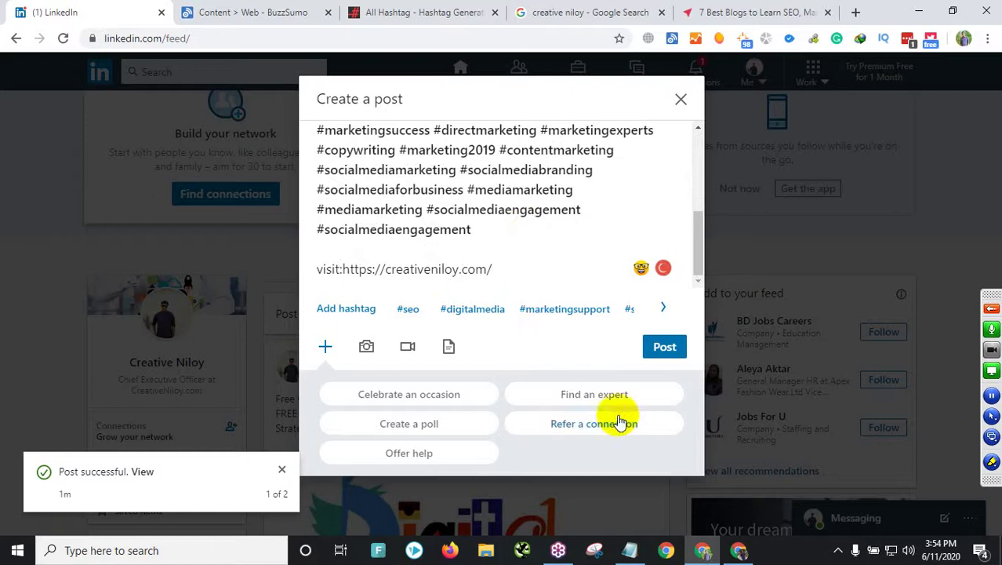
{"action": "left_click", "coordinate": [665, 349]}
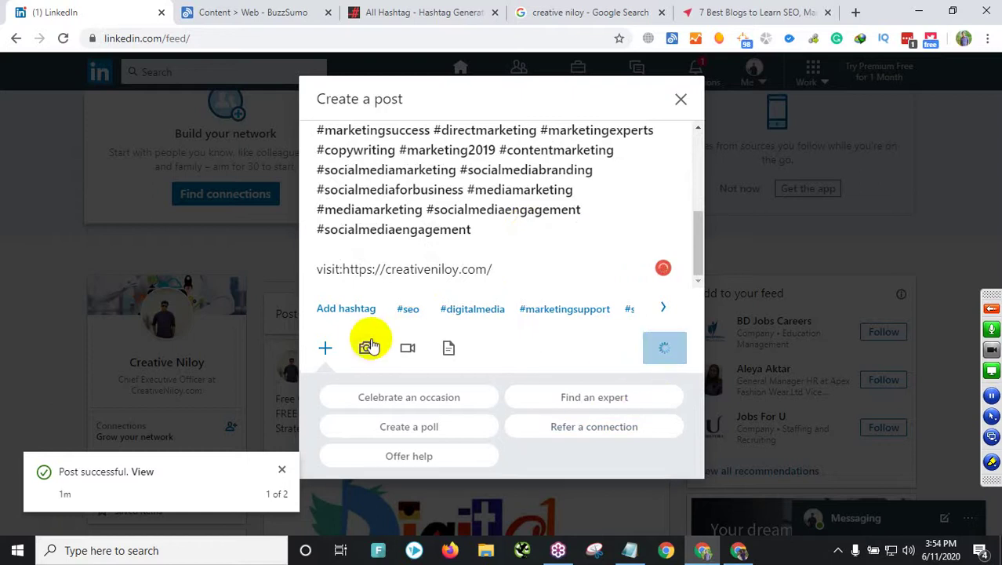
Step: Edit the republished post and cut its text out
{"action": "scroll", "coordinate": [372, 346], "scroll_direction": "down", "scroll_amount": 3}
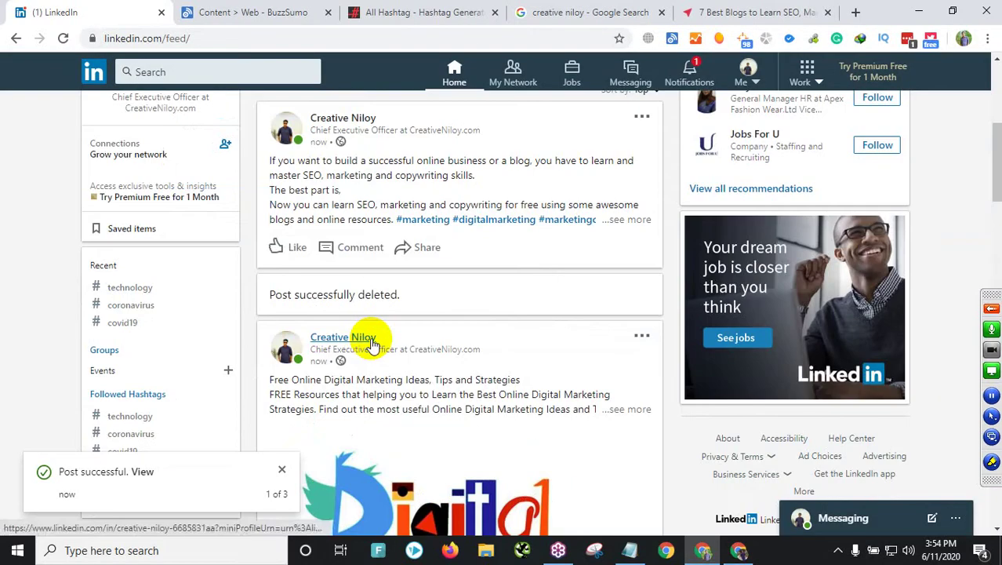
{"action": "left_click", "coordinate": [643, 116]}
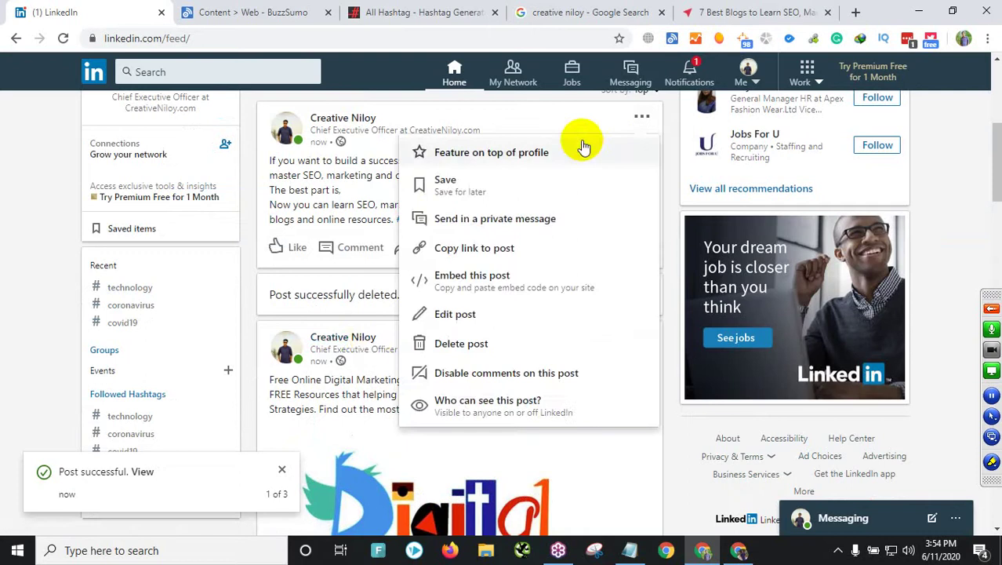
{"action": "left_click", "coordinate": [453, 324]}
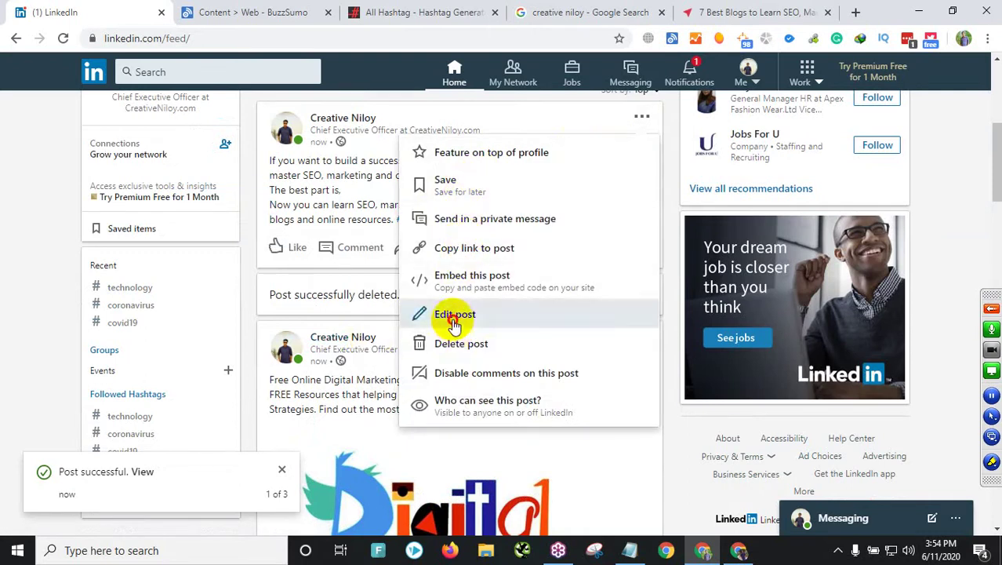
{"action": "scroll", "coordinate": [458, 345], "scroll_direction": "down", "scroll_amount": 3}
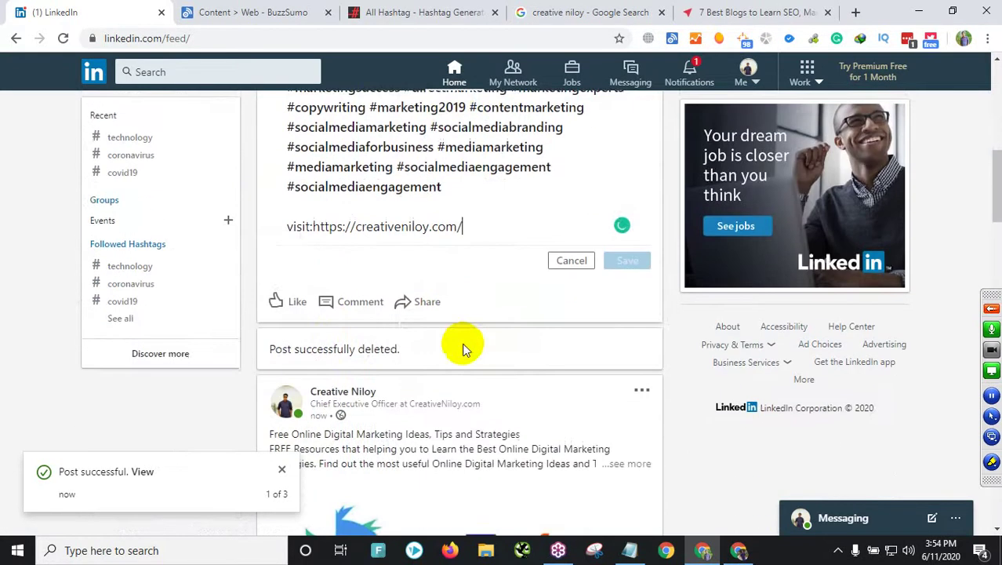
{"action": "left_click_drag", "start_coordinate": [467, 226], "coordinate": [273, 186]}
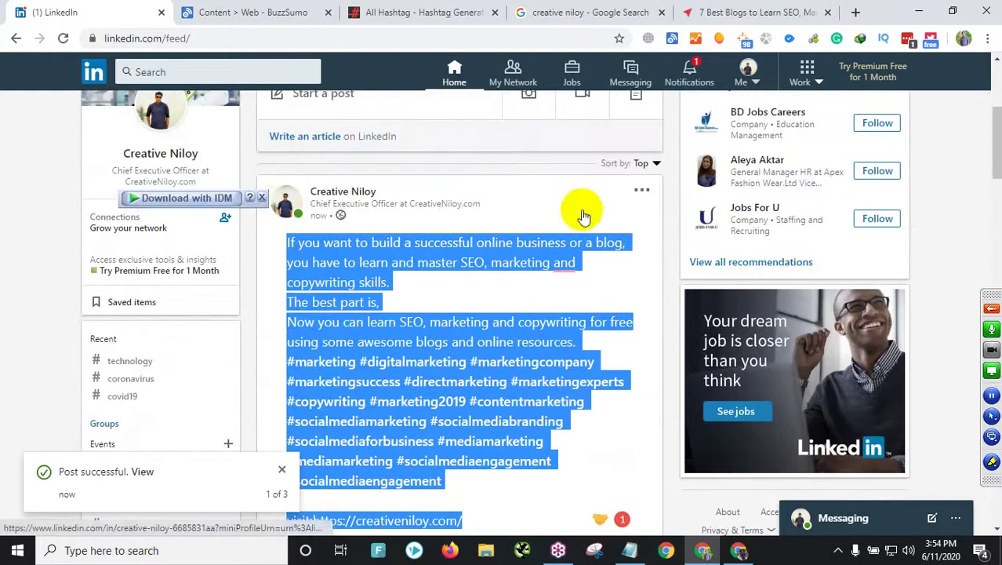
{"action": "right_click", "coordinate": [510, 237]}
{"action": "left_click", "coordinate": [522, 262]}
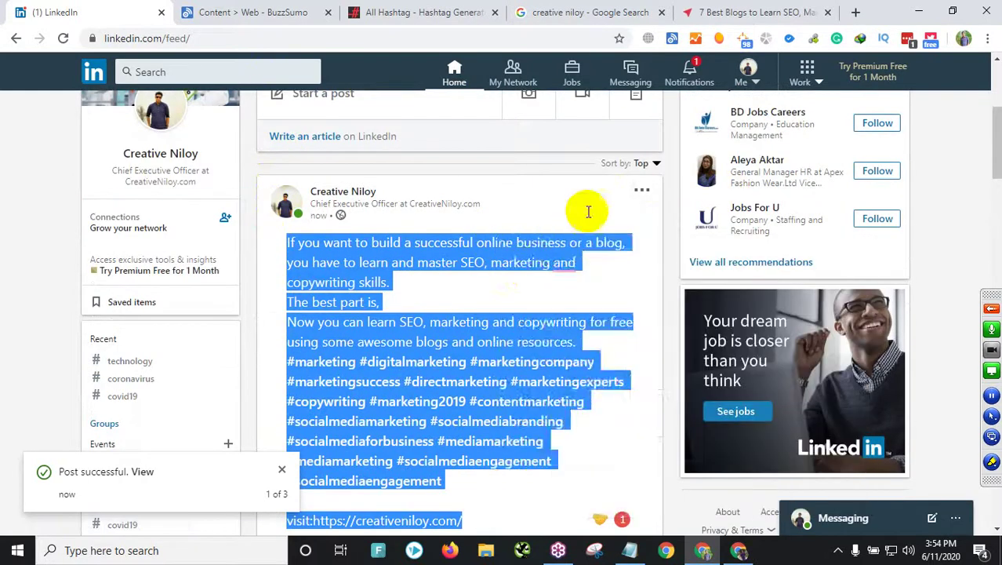
Step: Delete the republished post and confirm
{"action": "left_click", "coordinate": [644, 190]}
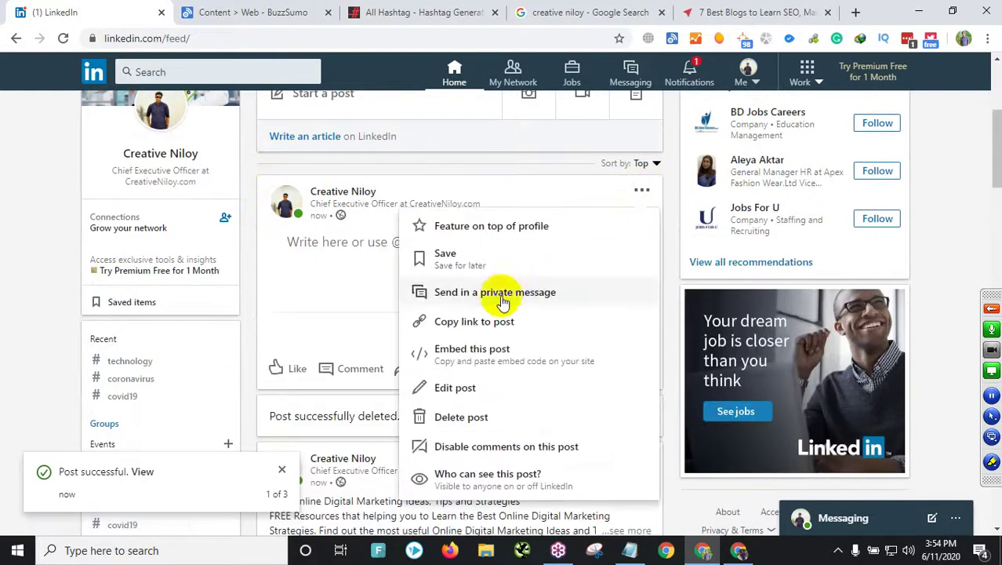
{"action": "left_click", "coordinate": [453, 415]}
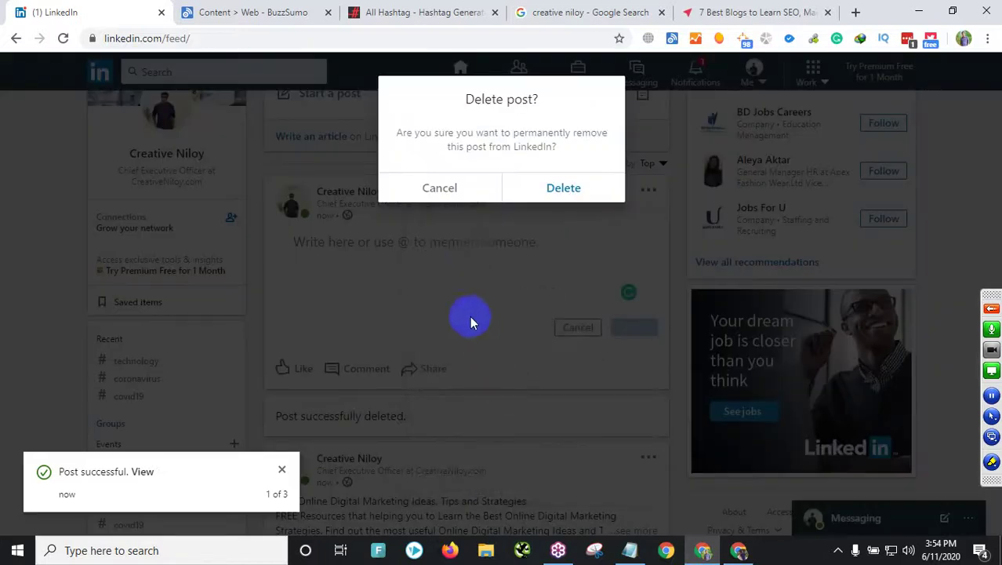
{"action": "left_click", "coordinate": [556, 187]}
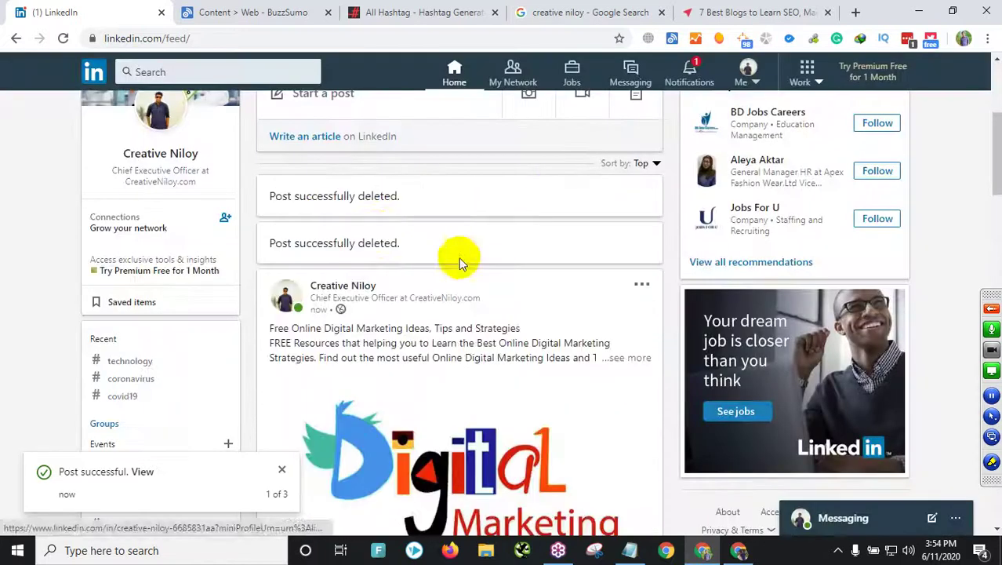